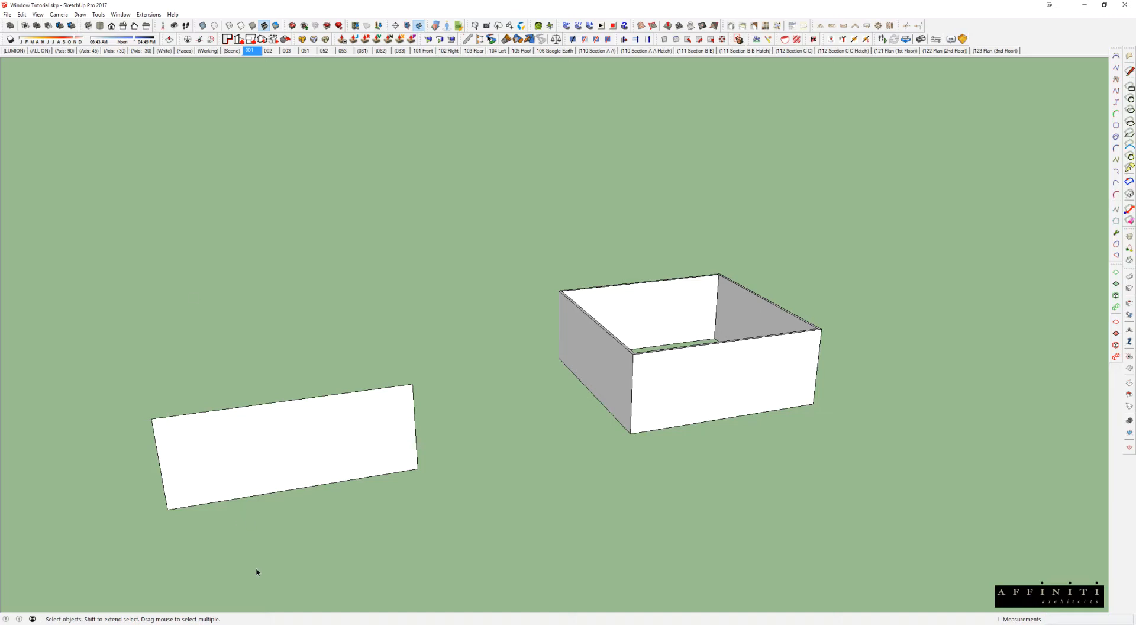
Step: Switch to the Blocks - Window - Casement.skp model and look over its sheets of window blocks
left_click(276, 586)
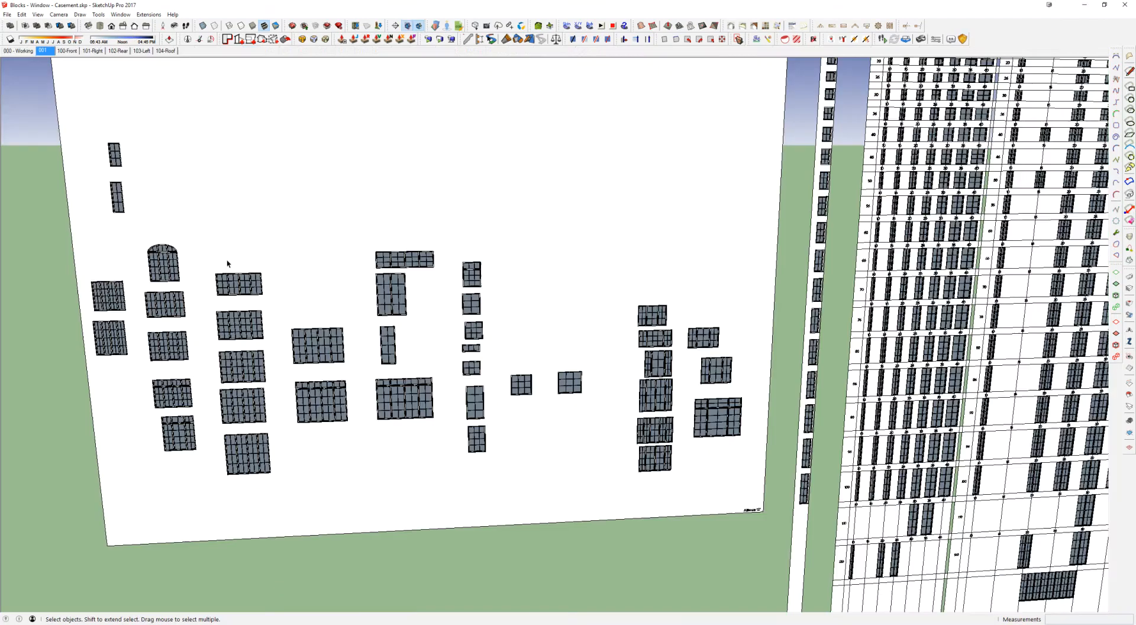
scroll(644, 208, "down", 3)
middle_click_drag(644, 208, 382, 246)
scroll(652, 279, "up", 2)
middle_click_drag(921, 258, 583, 263, "shift")
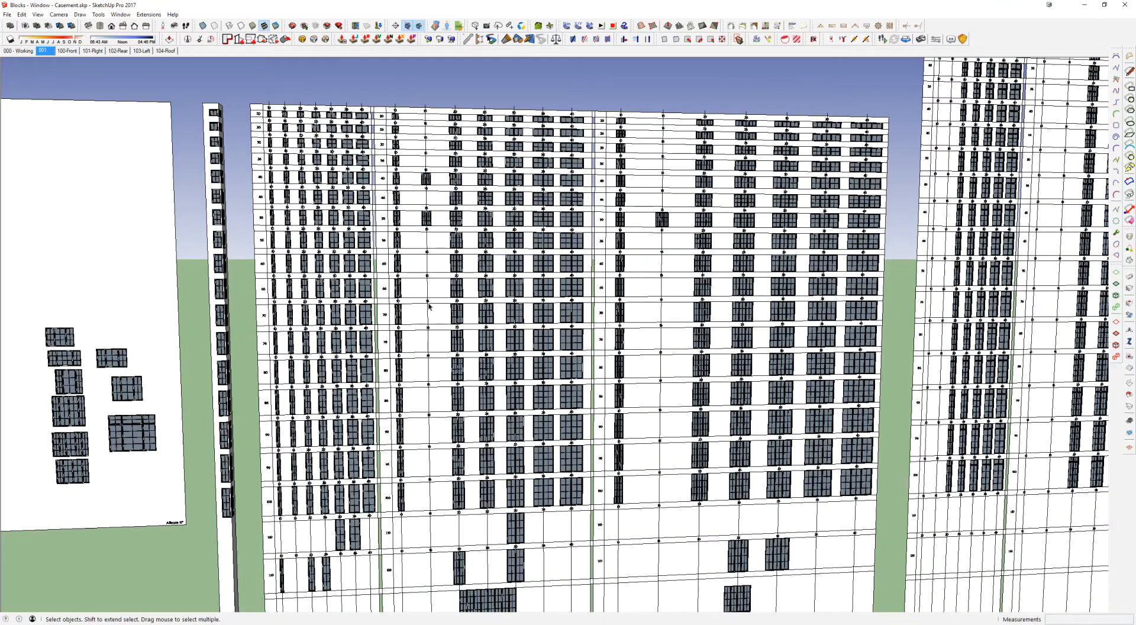
scroll(475, 303, "down", 5)
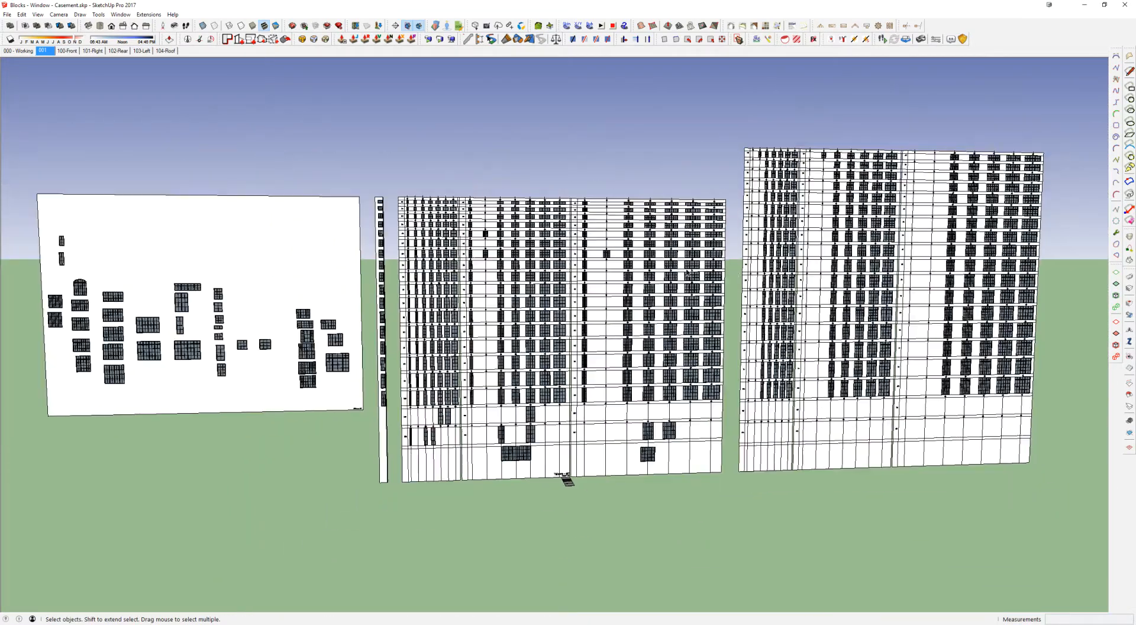
middle_click_drag(687, 273, 624, 190)
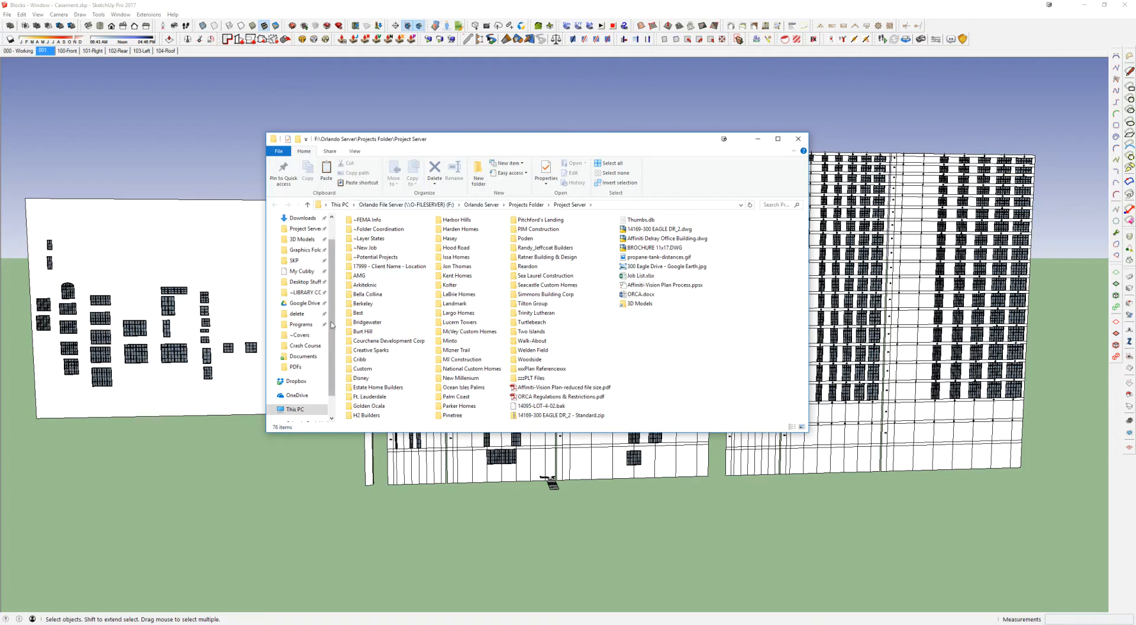
Step: Browse in File Explorer to the Library - SketchUp folder on the Architect (M:) network drive
left_click(340, 205)
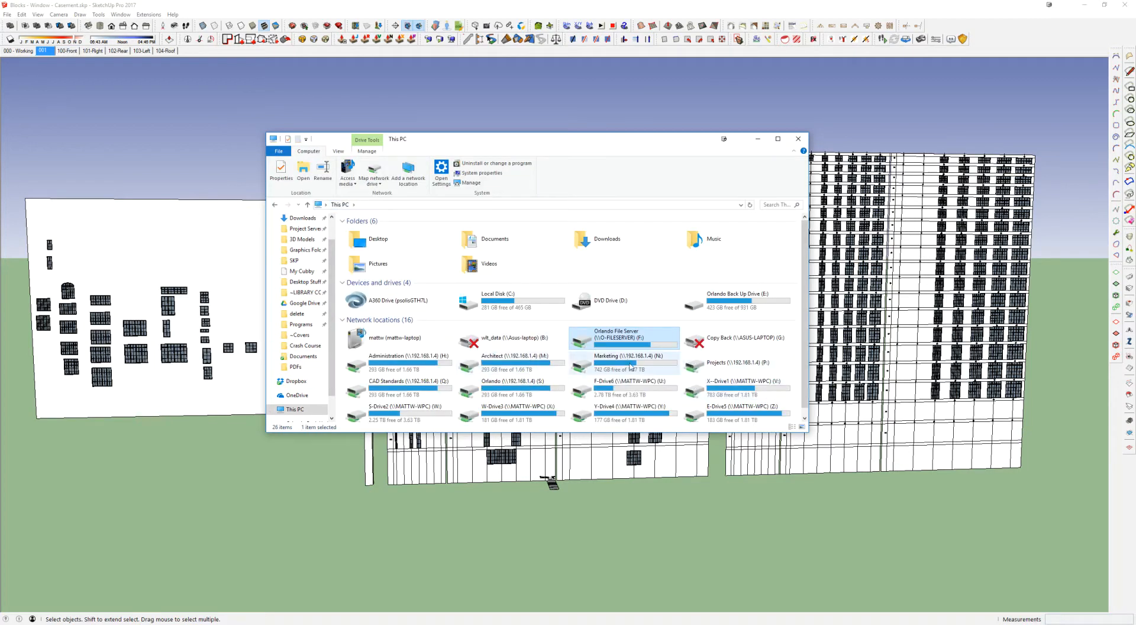
double_click(631, 366)
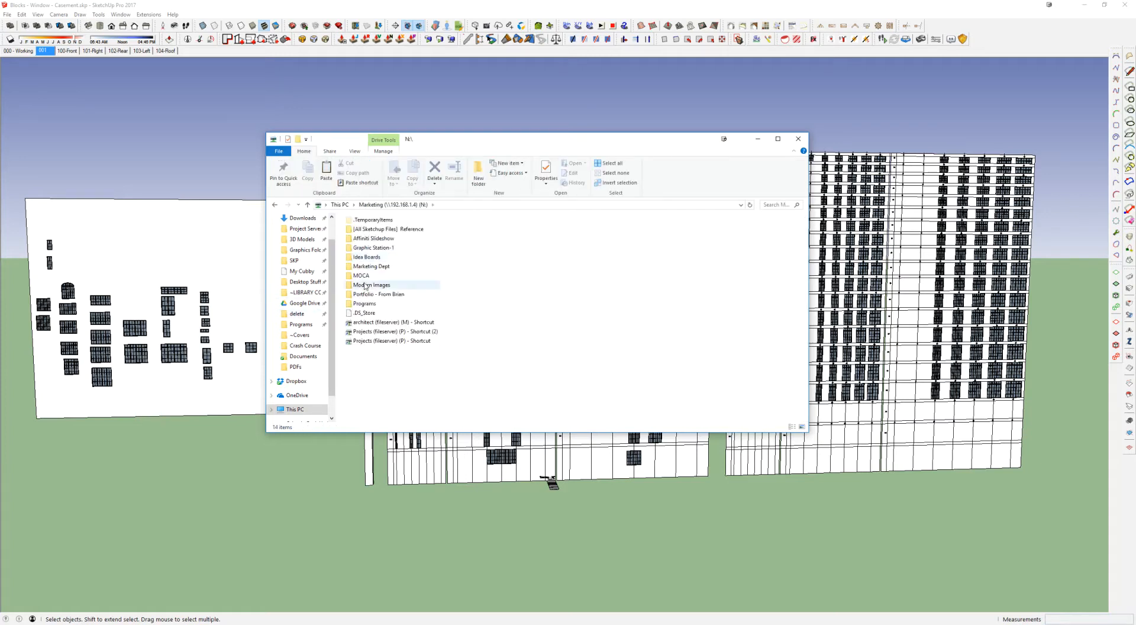
left_click(341, 205)
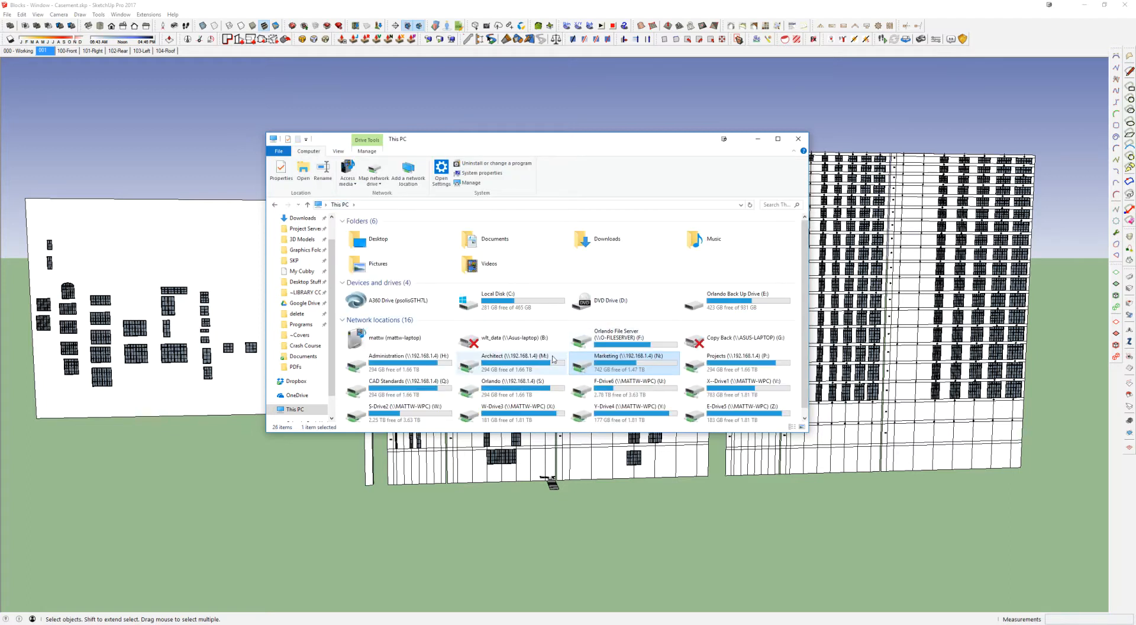
left_click(493, 369)
double_click(493, 368)
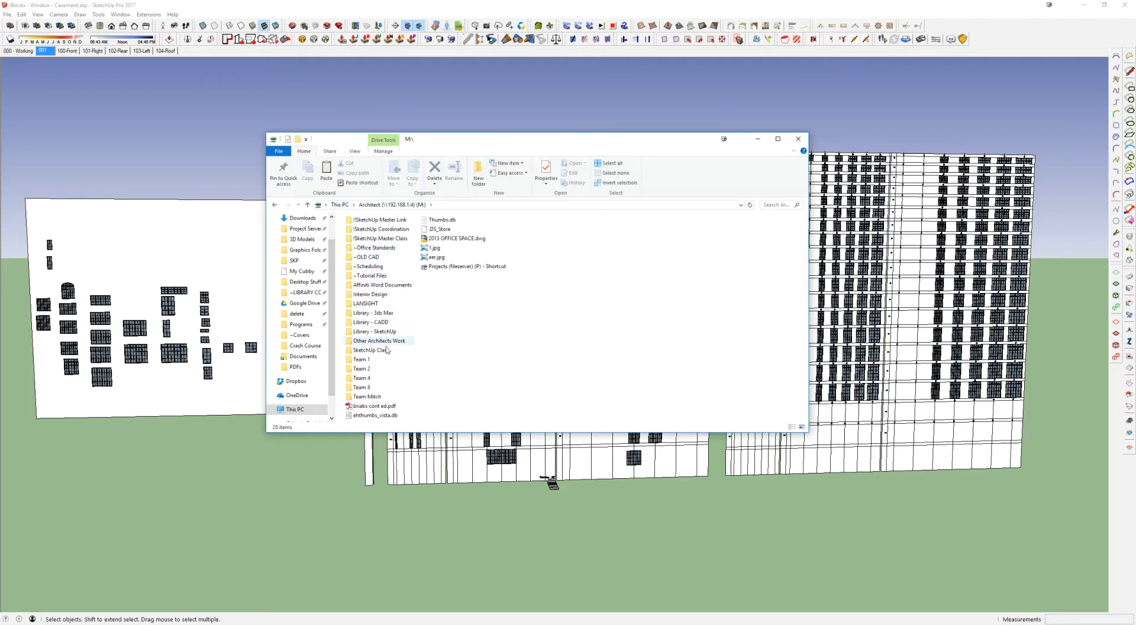
left_click(383, 332)
double_click(382, 332)
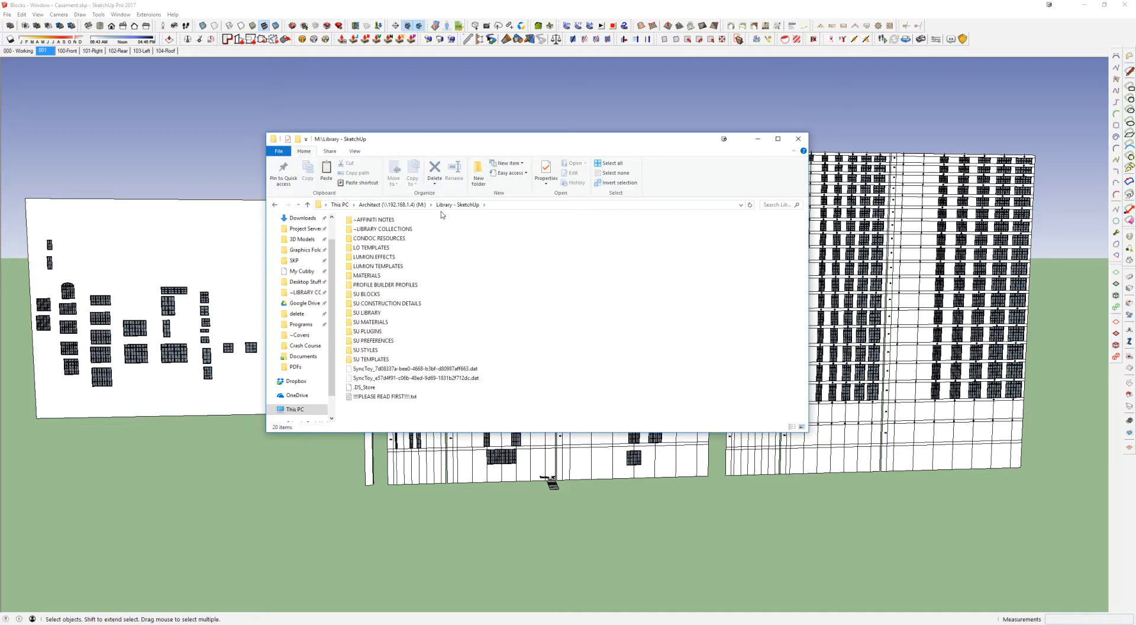
Step: Open the ~LIBRARY COLLECTIONS folder inside the SketchUp library
left_click(383, 231)
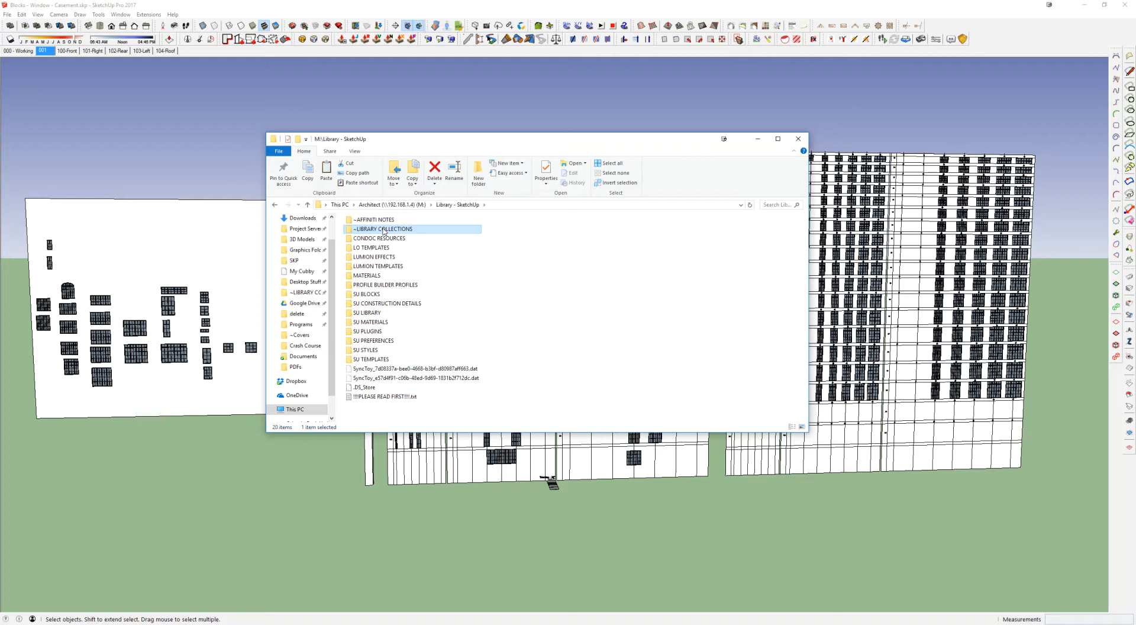
left_click(394, 266)
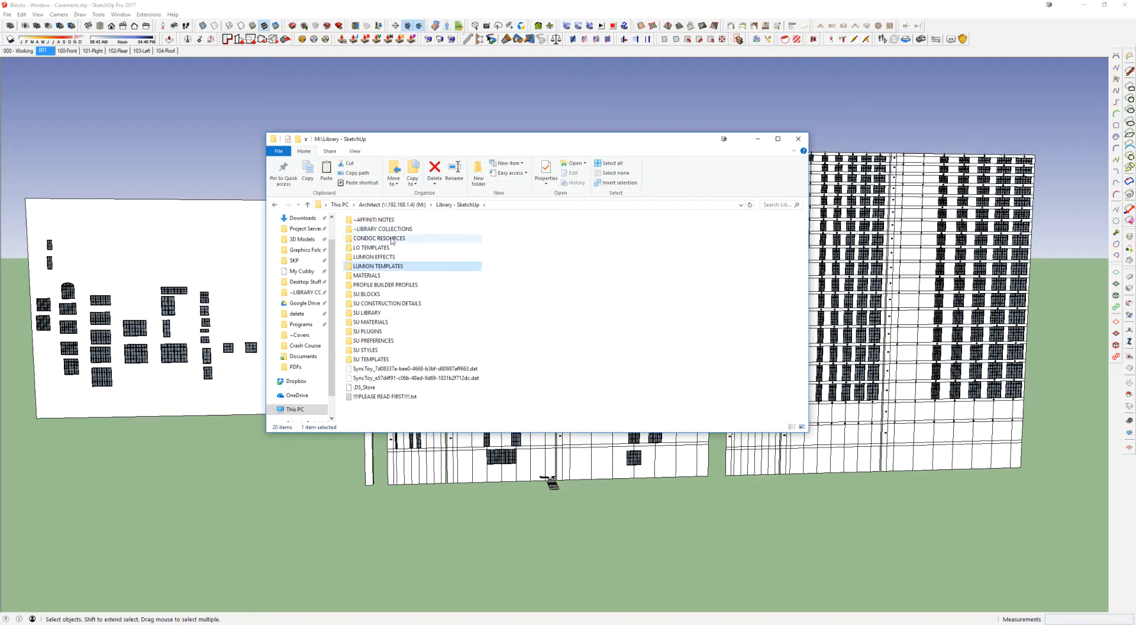
left_click(368, 230)
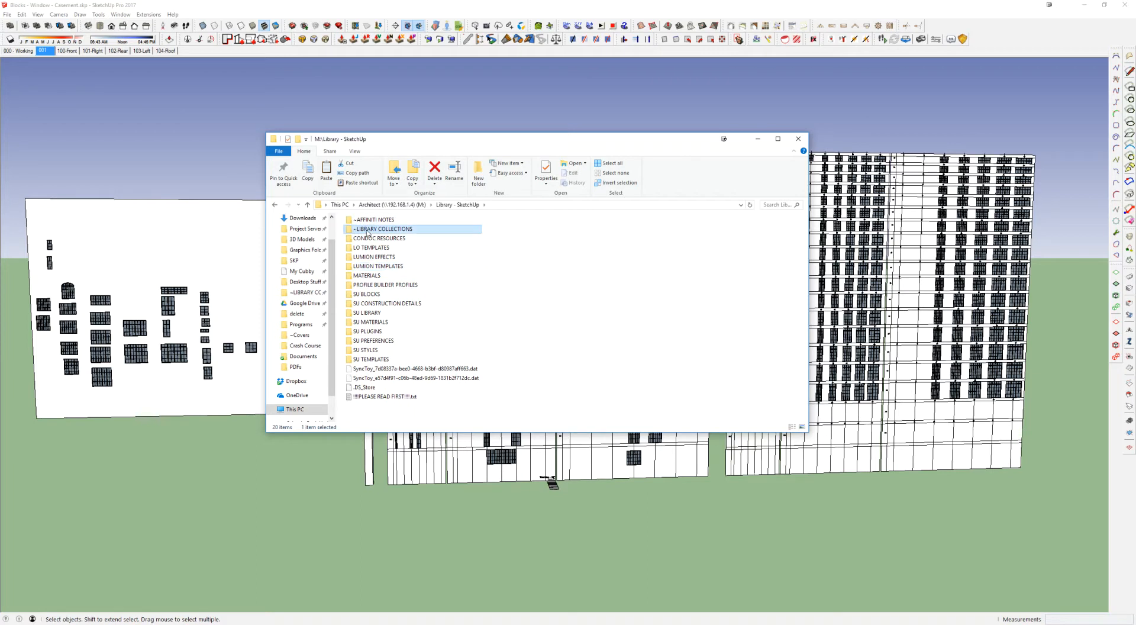
double_click(368, 230)
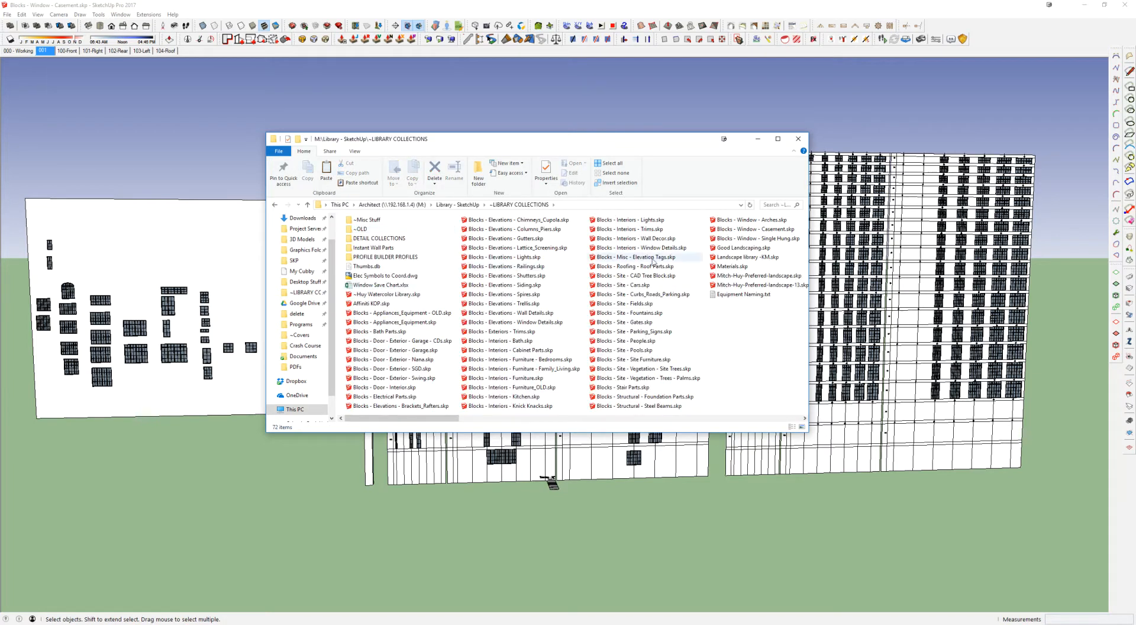
Step: Select the range of door block files from Blocks - Door - Exterior - Garage - CDs.skp to Blocks - Door - Interior.skp
left_click(424, 311)
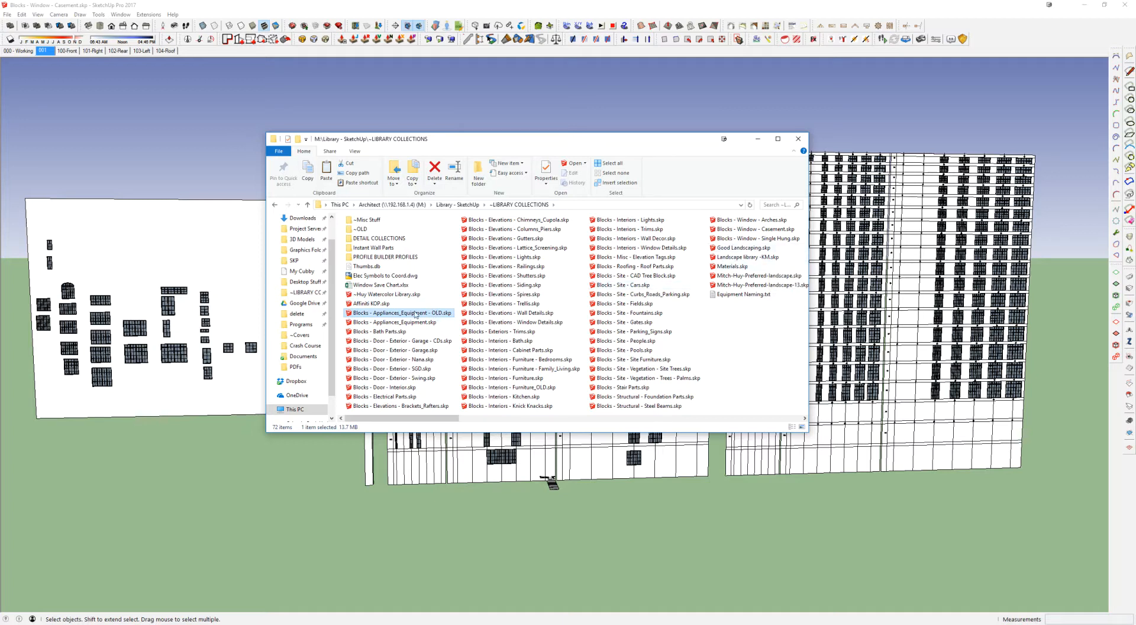
left_click(417, 341)
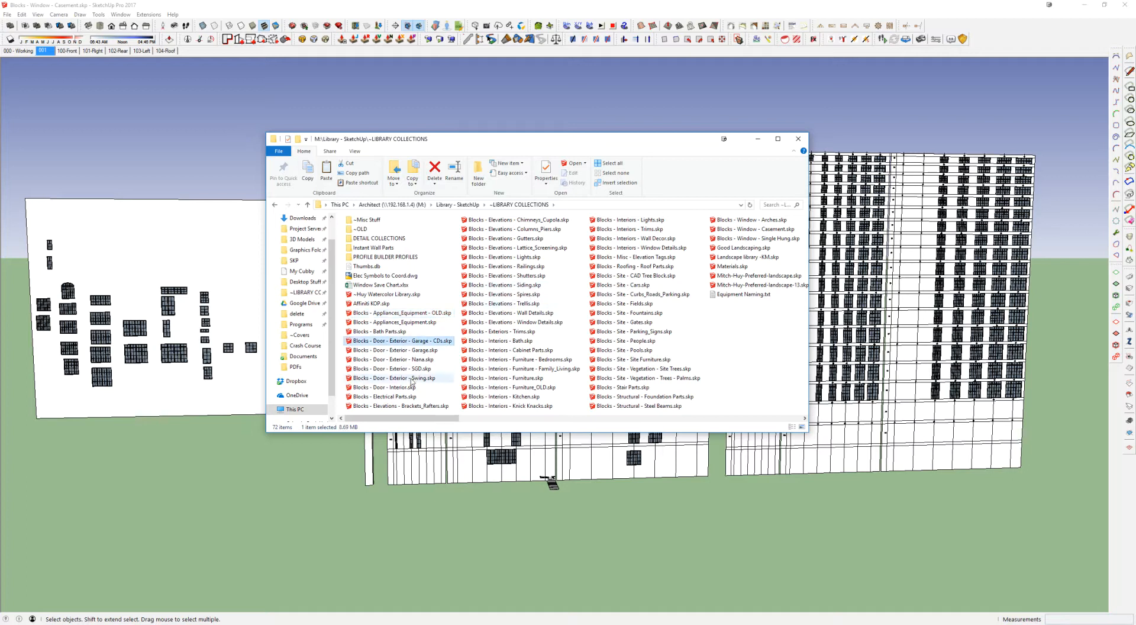
left_click(410, 389, "shift")
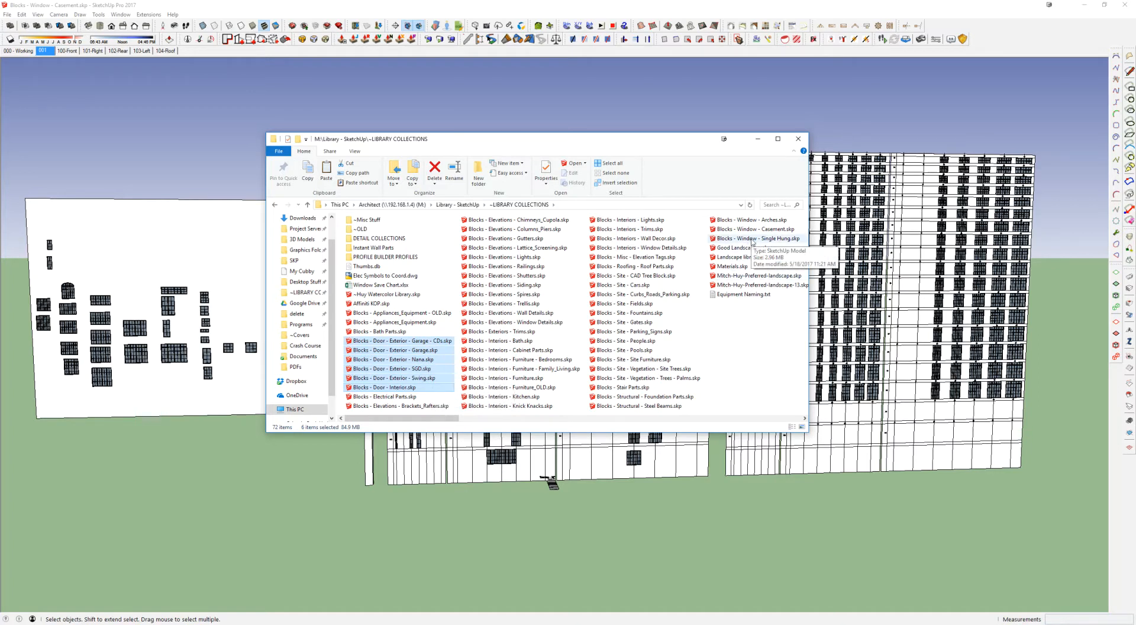
Step: Select the three Blocks - Window files, and narrow the selection to Blocks - Window - Casement.skp
left_click(752, 240)
left_click(646, 221, "shift")
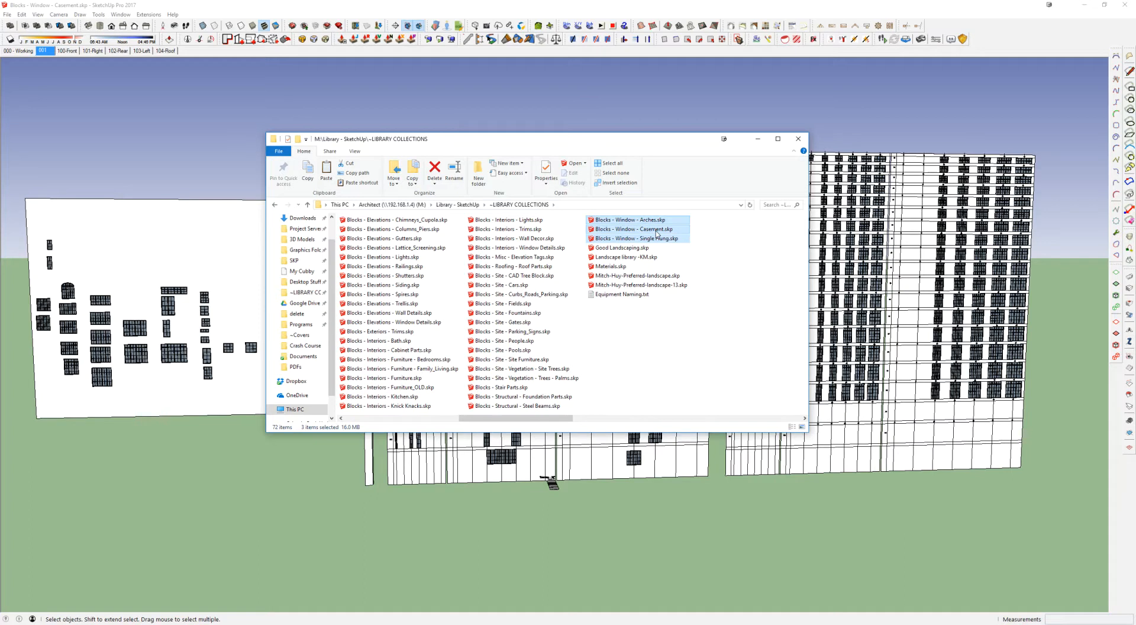
left_click(657, 230)
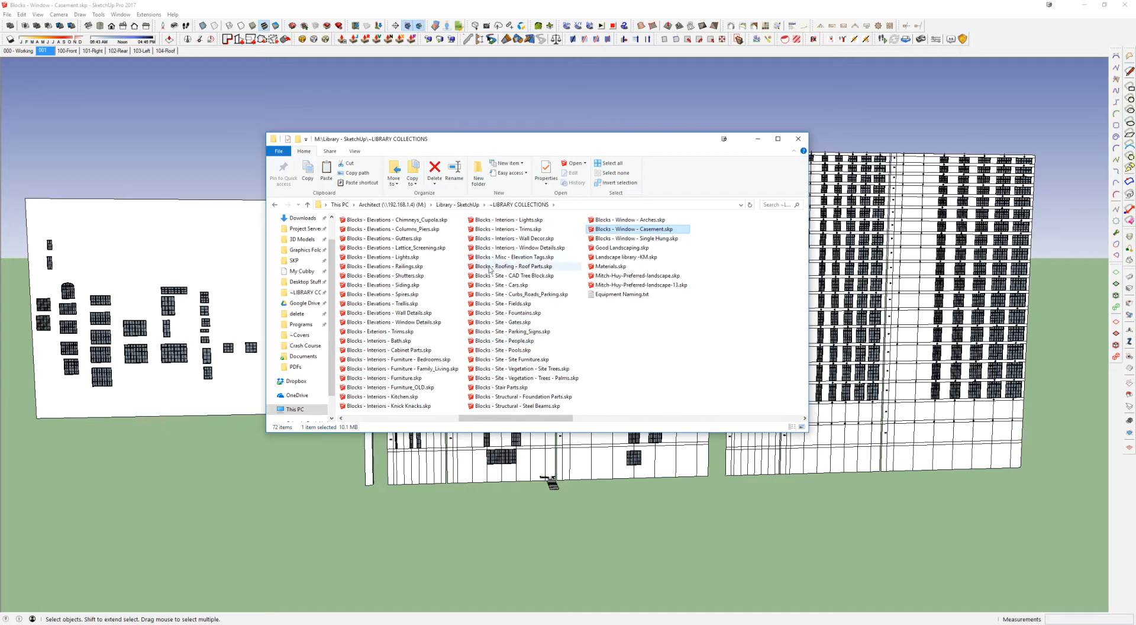
Step: Select all elevation block files from Blocks - Elevations - Brackets_Rafters.skp to Blocks - Elevations - Window Details.skp
left_click(407, 322)
scroll(407, 323, "up", 1)
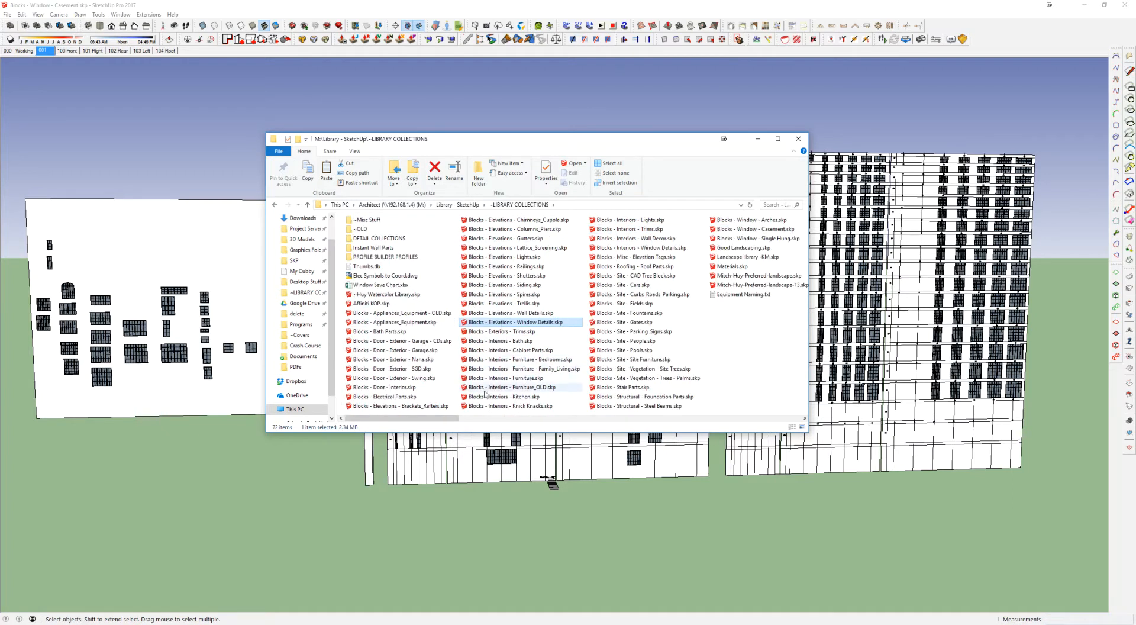
left_click(397, 407, "shift")
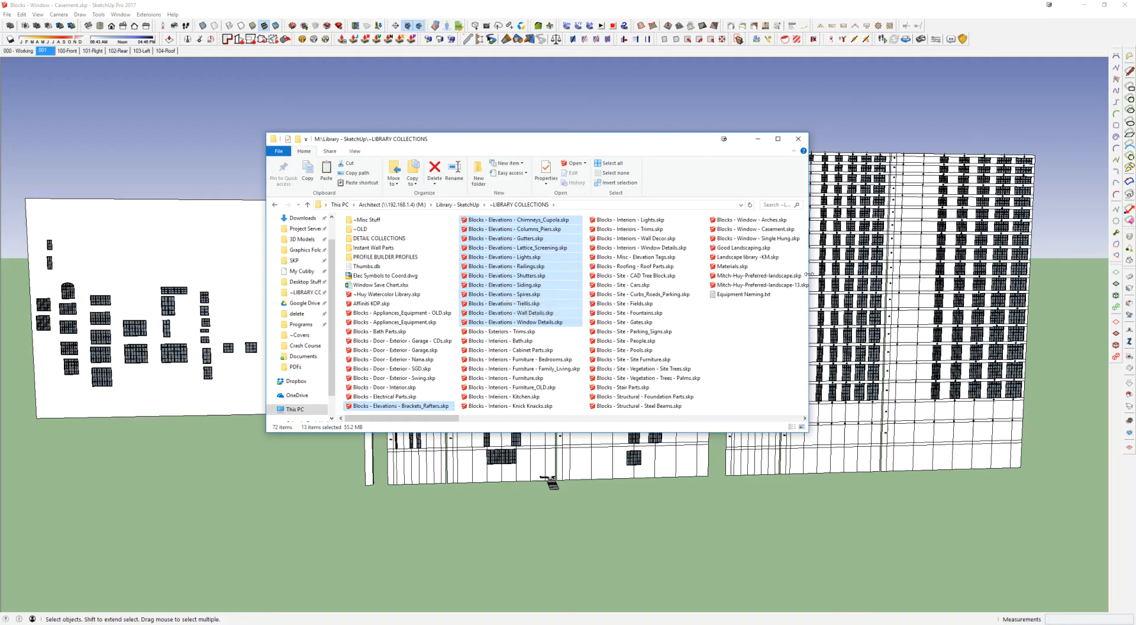
Step: Point out Blocks - Window - Casement.skp with its full folder path, and move the file window off the model
left_click(751, 229)
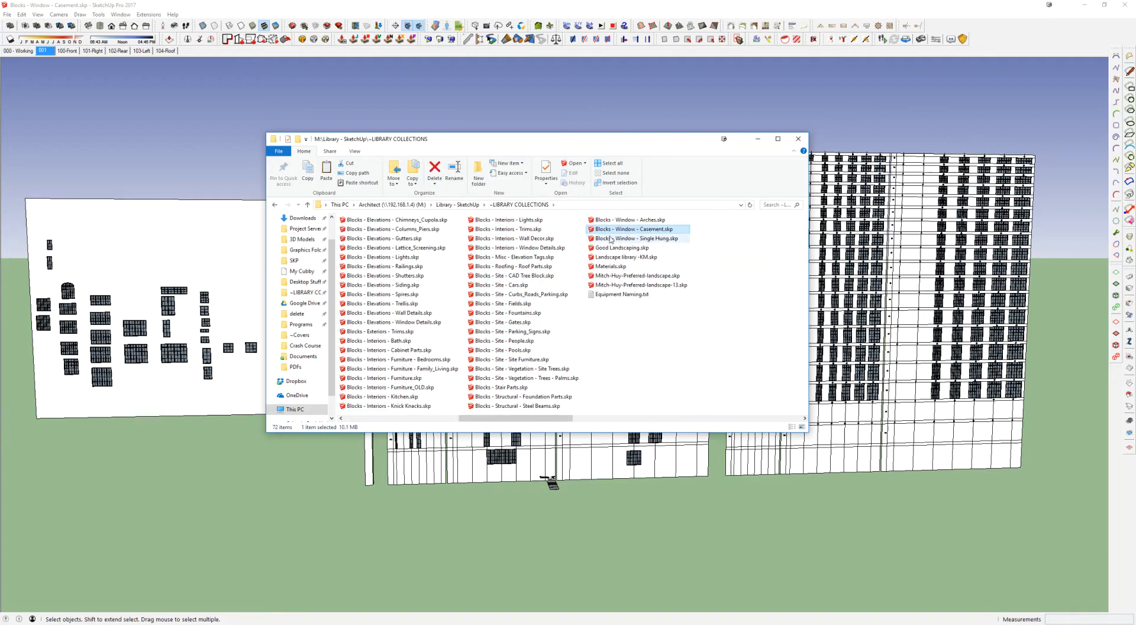
left_click(597, 207)
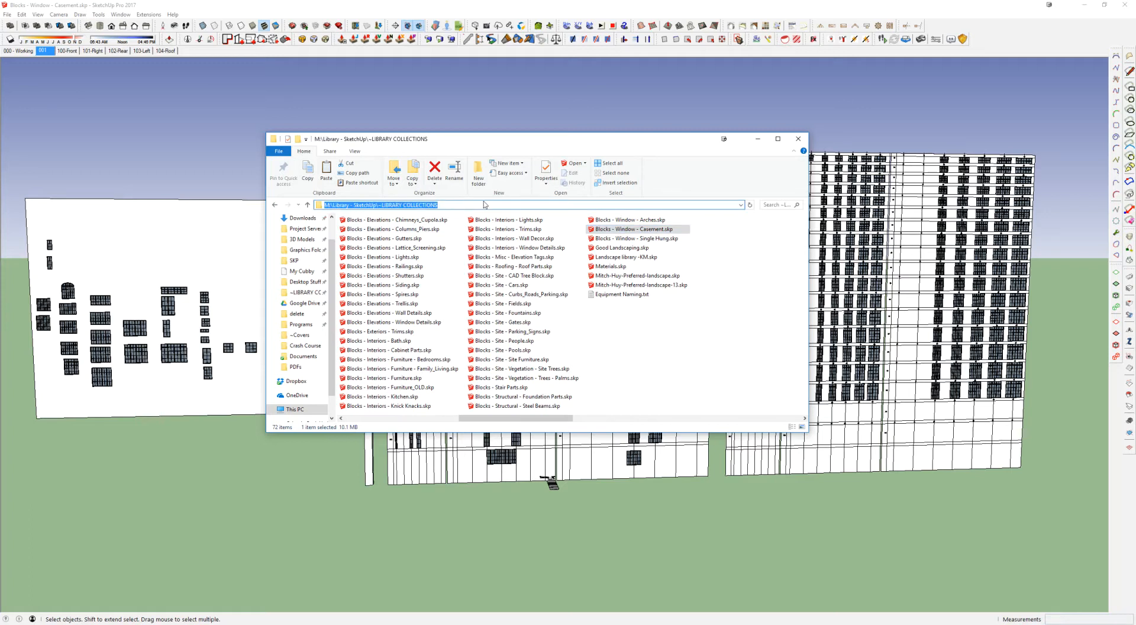
left_click_drag(695, 140, 1135, 140)
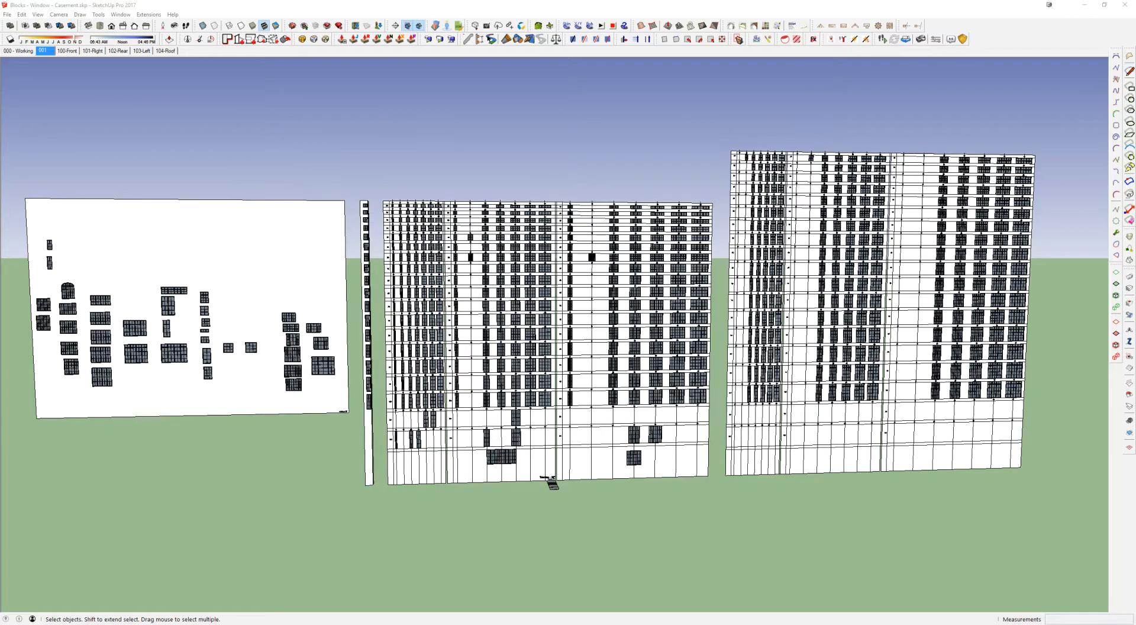
Step: Return to the casement model and zoom a window onto the start of the middle sheet's size grid
left_click(518, 178)
key("ctrl+shift+w")
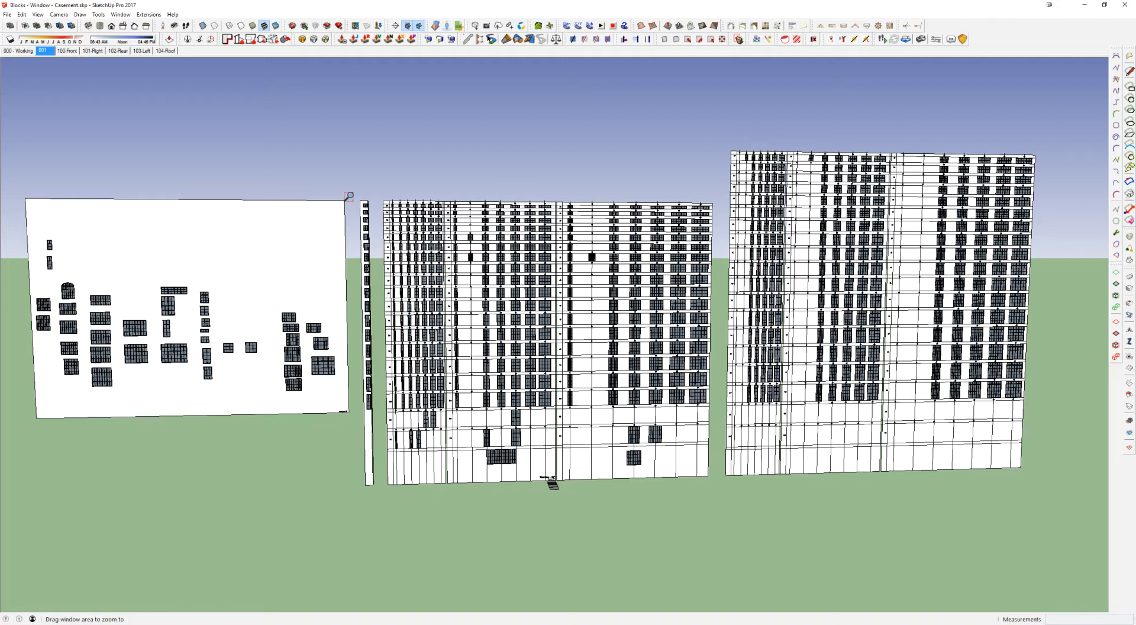
left_click_drag(349, 195, 497, 290)
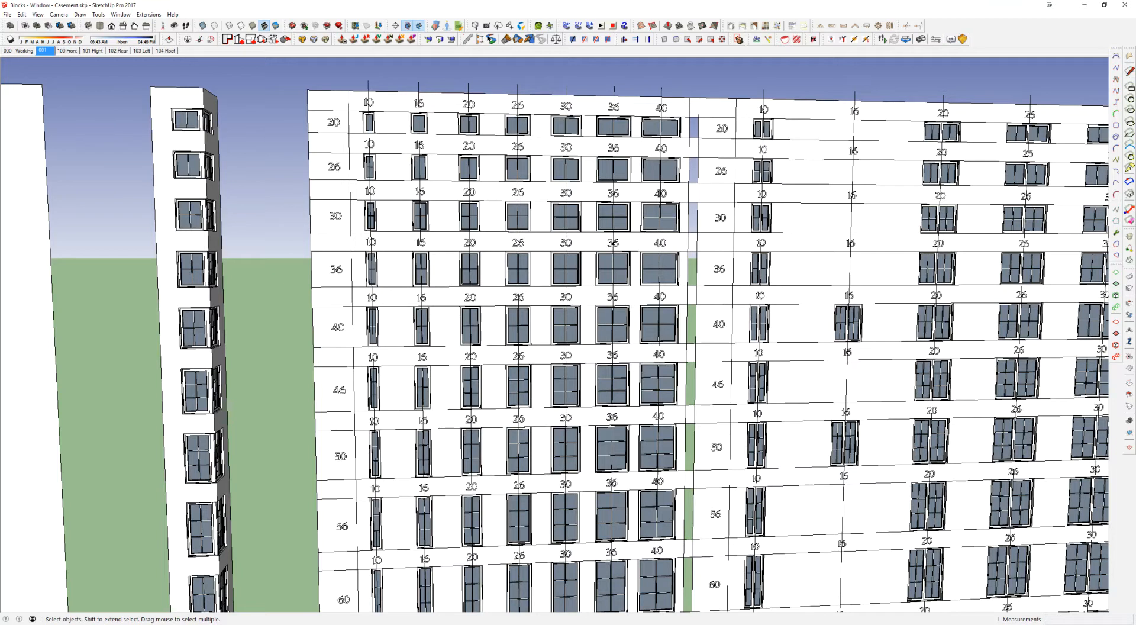
Step: Show the model's layer list and move it clear of the first window grid
key("shift+l")
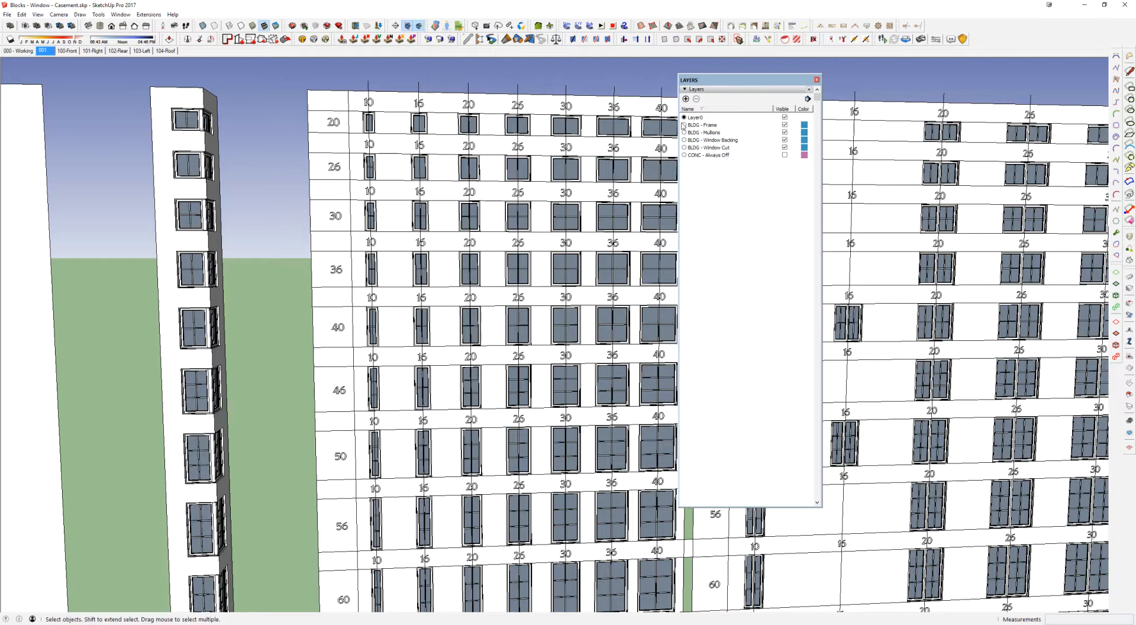
left_click_drag(736, 82, 830, 82)
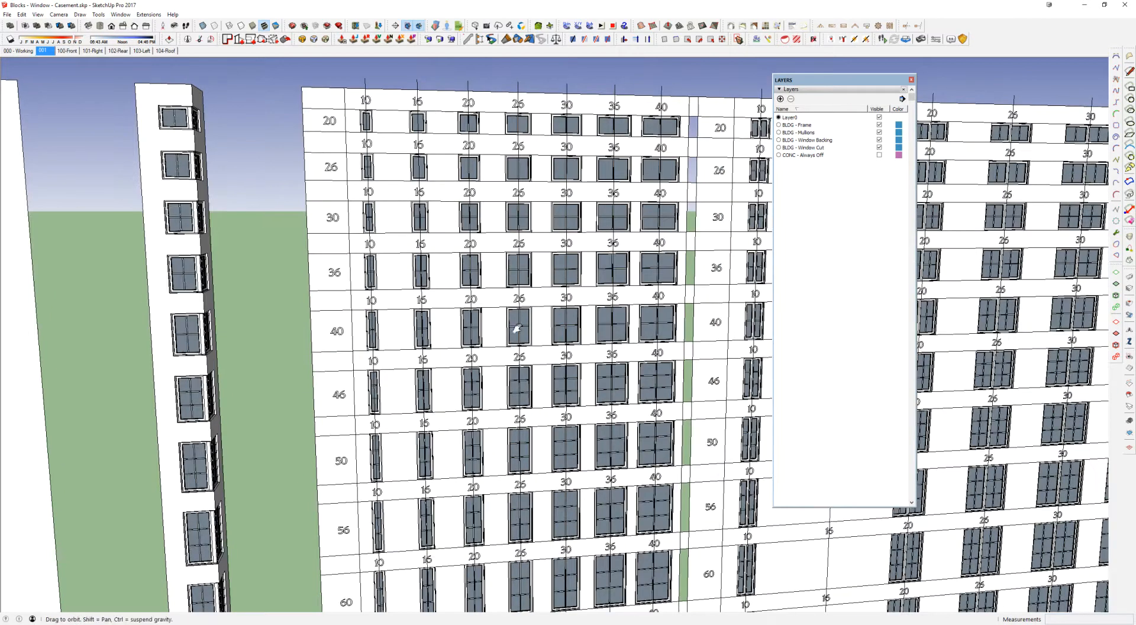
Step: Examine the width and height labels of the single casement grid, around height rows 46 to 60
left_click_drag(479, 240, 440, 272)
key("space")
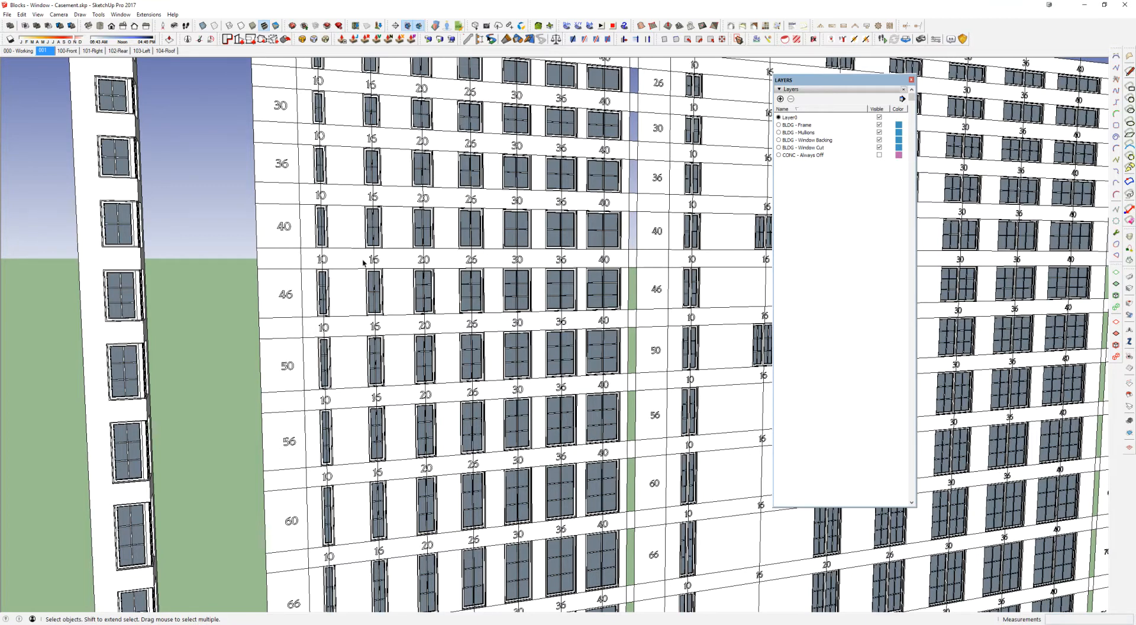
scroll(372, 301, "up", 1)
scroll(398, 239, "up", 4)
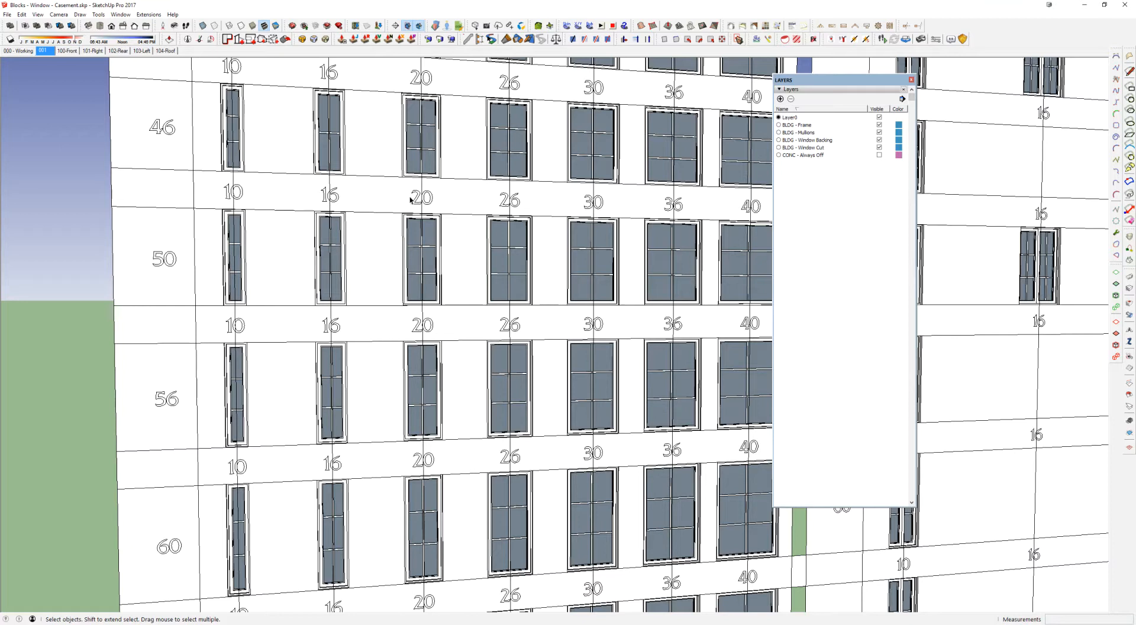
scroll(594, 213, "down", 1)
middle_click_drag(594, 213, 462, 228, "shift")
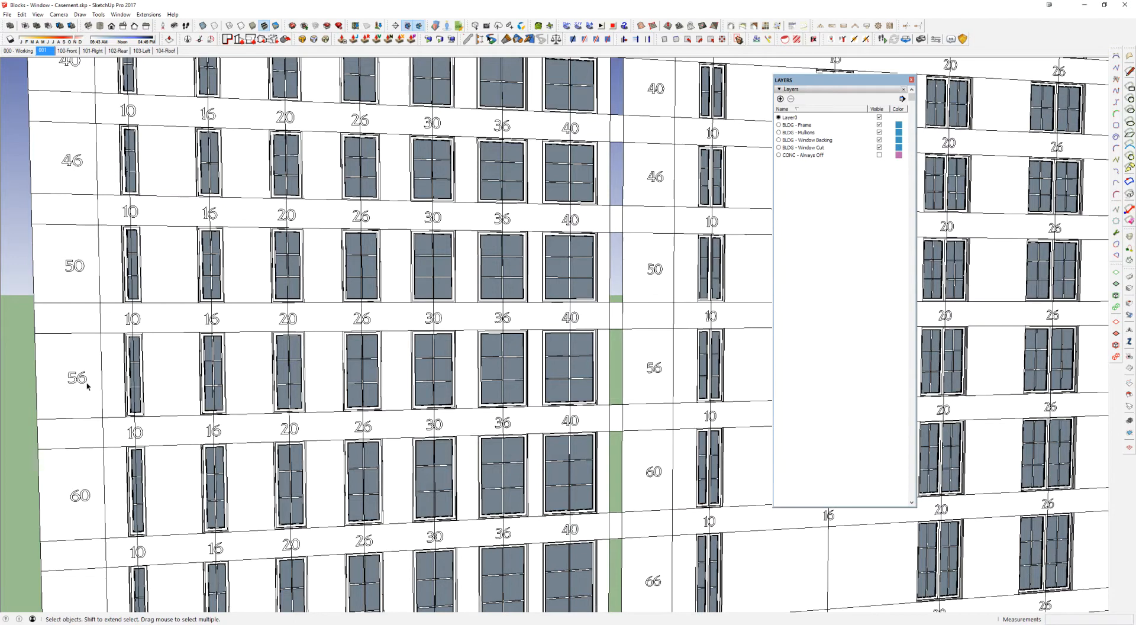
middle_click_drag(87, 380, 172, 363, "shift")
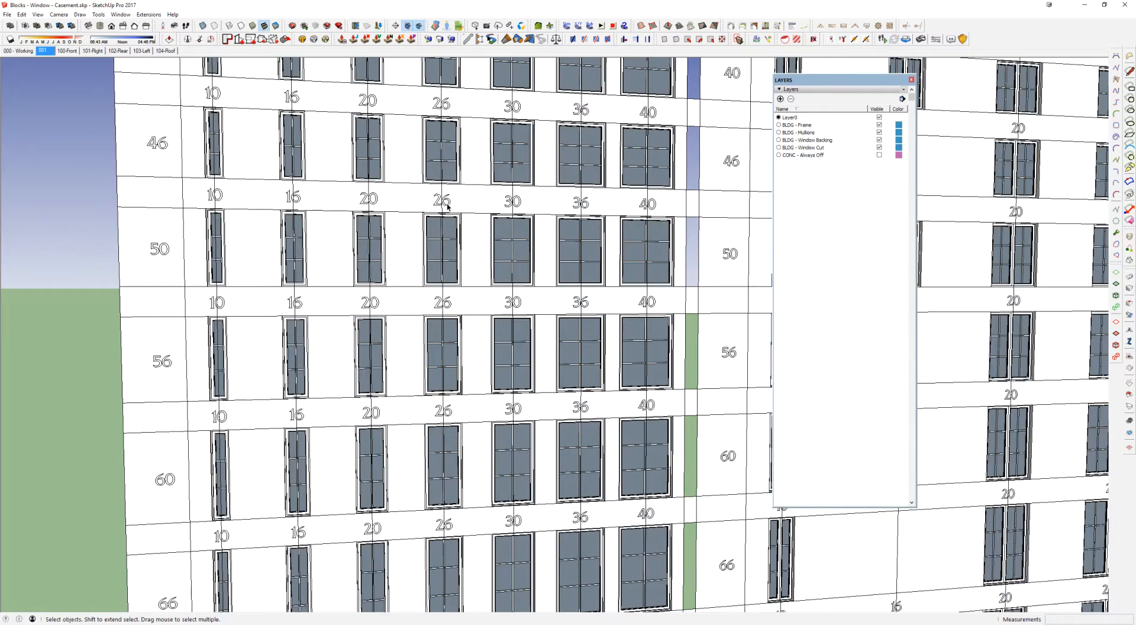
Step: Select the casement window in width column 26 and height row 50, and view it at an angle
left_click(430, 228)
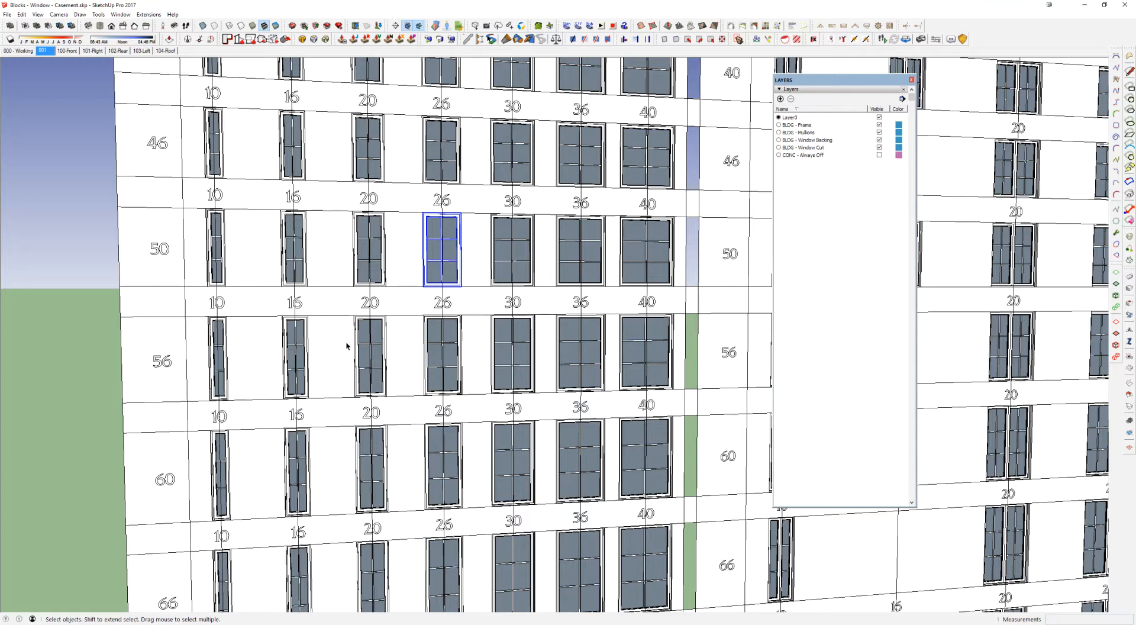
key("o")
middle_click_drag(498, 268, 513, 283)
scroll(428, 220, "up", 3)
middle_click_drag(429, 224, 421, 261)
left_click(391, 274)
scroll(397, 270, "down", 4)
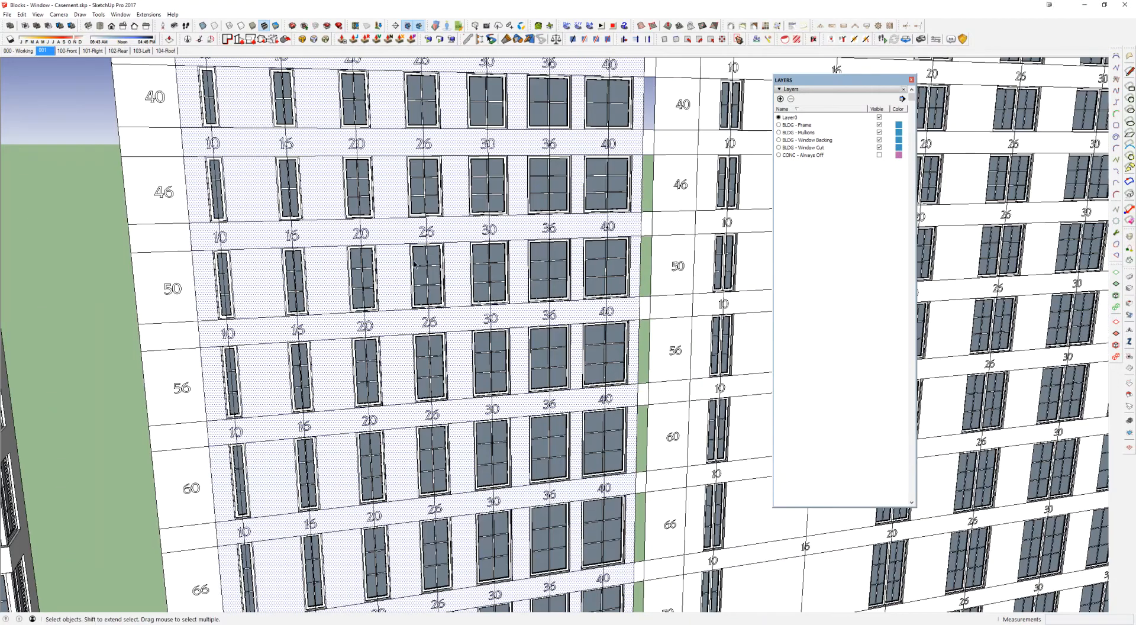
left_click(416, 265)
scroll(416, 265, "up", 3)
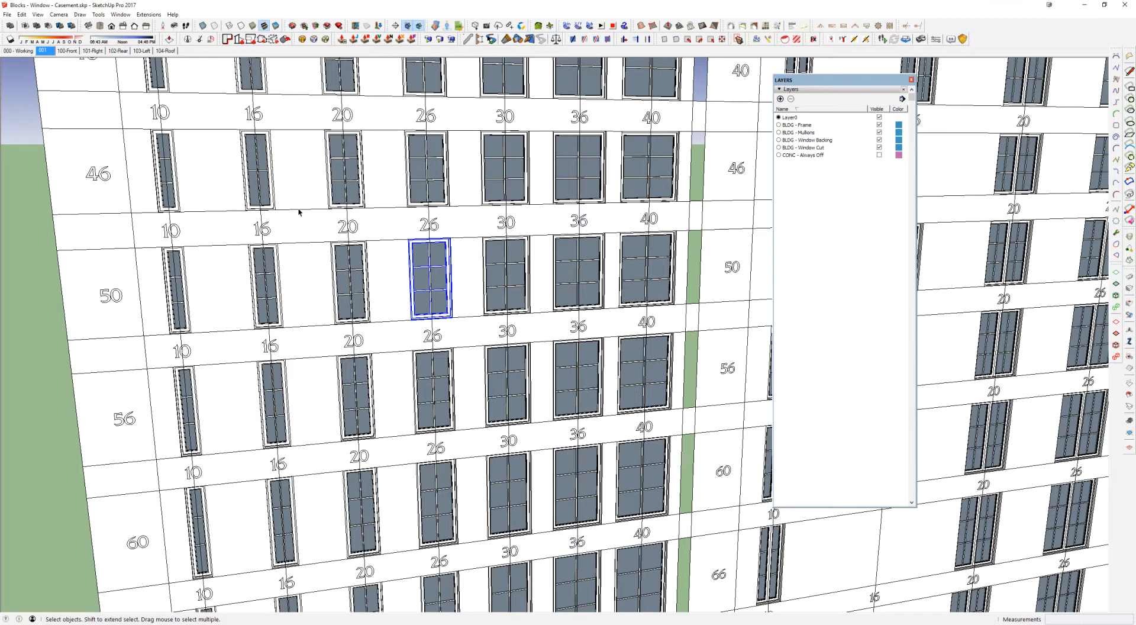
middle_click_drag(391, 260, 599, 263)
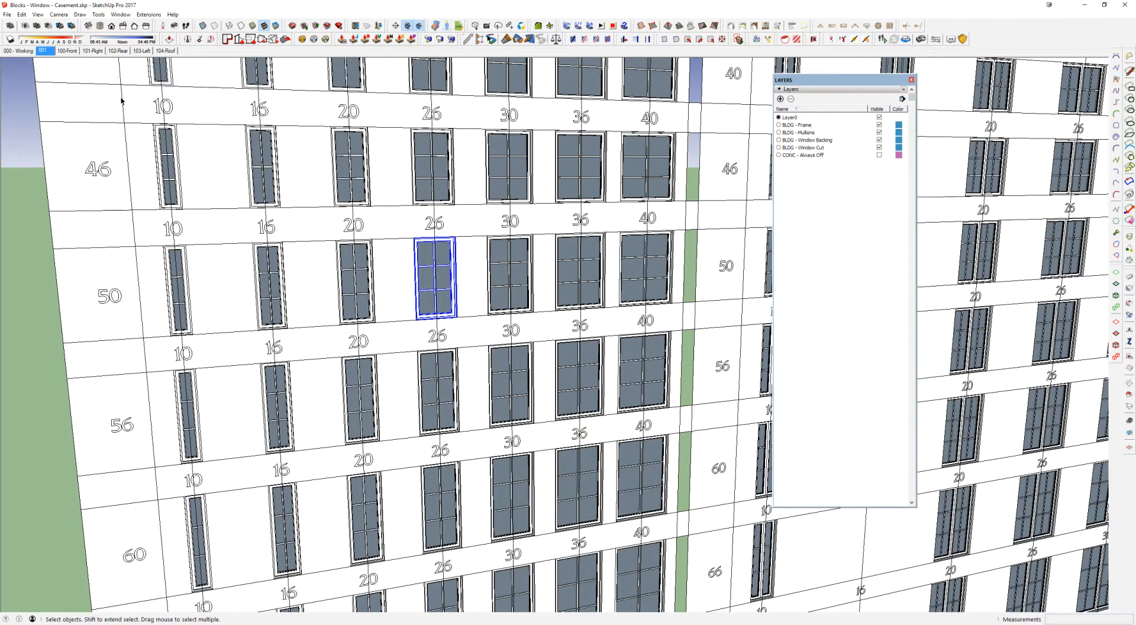
Step: Copy the selected casement window and switch to the Window Tutorial model
left_click(22, 15)
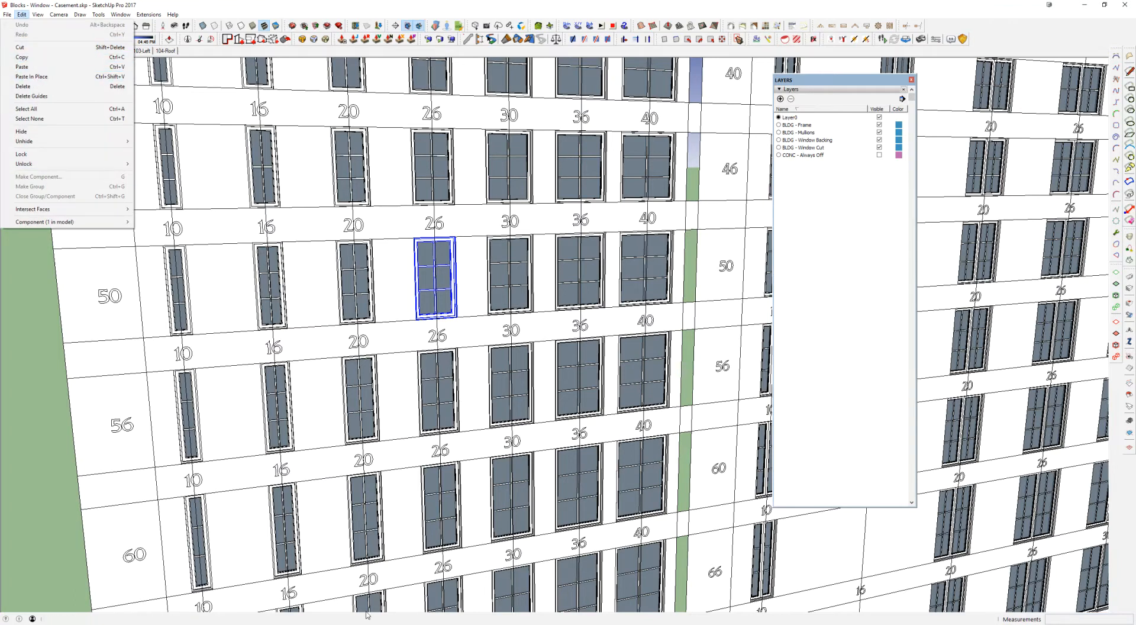
left_click(270, 624)
left_click(197, 601)
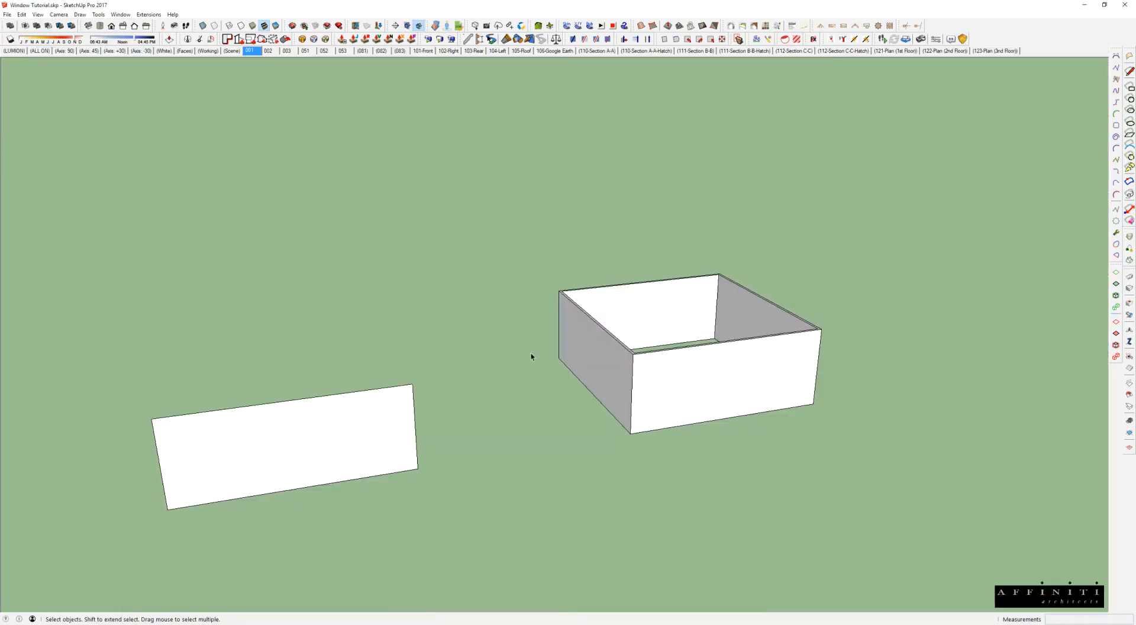
Step: Select the standalone rectangular wall face with its edges and extrude it into a box with Push/Pull
scroll(622, 318, "down", 2)
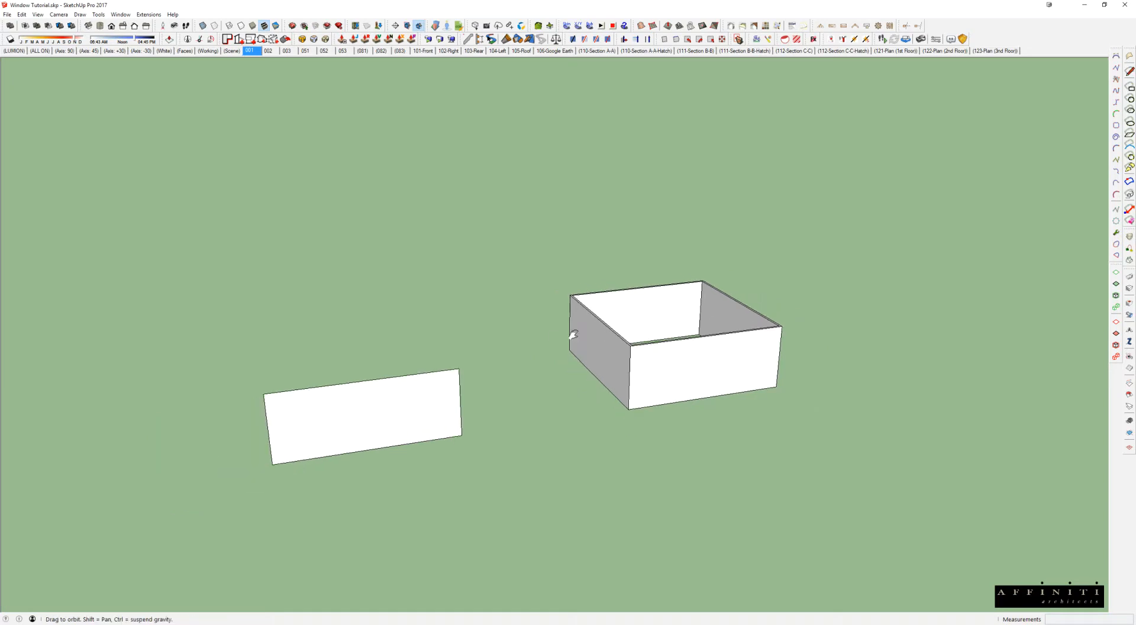
middle_click_drag(570, 332, 637, 315, "shift")
left_click(503, 385)
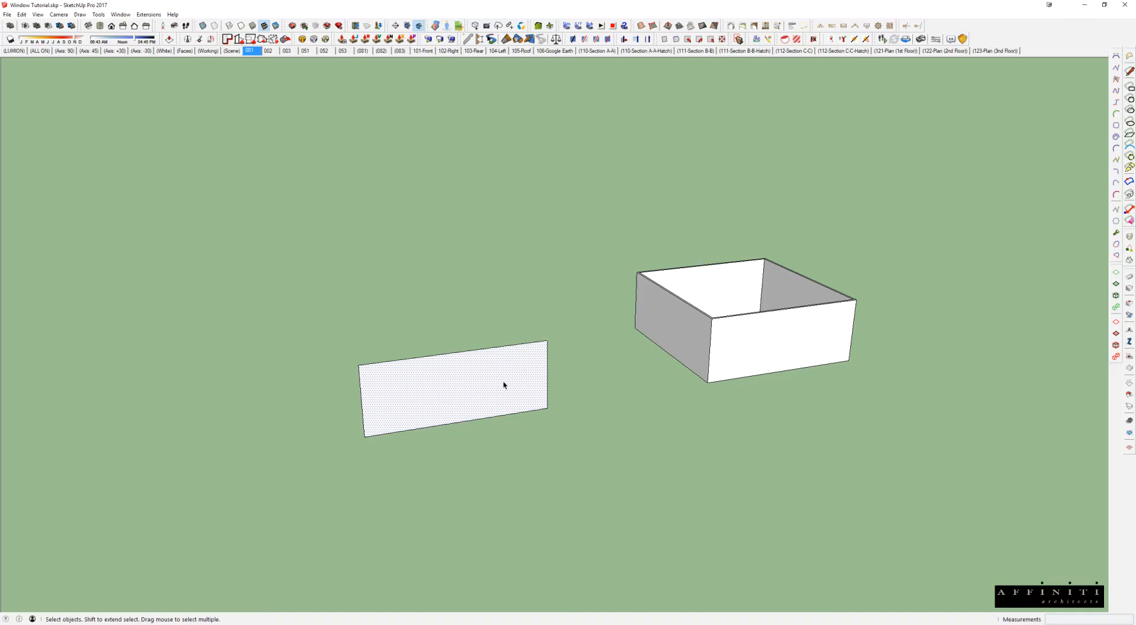
mouse_move(515, 338)
middle_mouse_down()
mouse_move(477, 467)
mouse_move(354, 437)
mouse_move(414, 390)
mouse_move(857, 294)
mouse_move(547, 310)
mouse_move(530, 322)
middle_mouse_up()
left_click(519, 353)
left_click(624, 317)
double_click(545, 324)
middle_click_drag(545, 325, 454, 427)
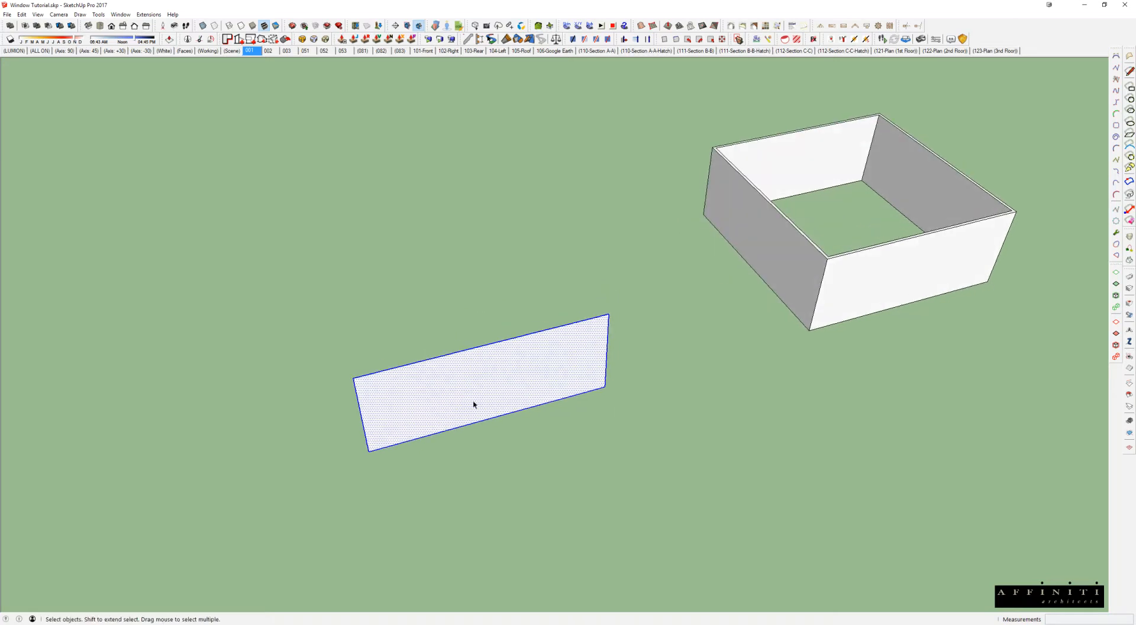
key("p")
scroll(474, 405, "down", 1)
left_click(531, 372)
left_click(683, 183)
Step: Delete the extruded box's top and bottom faces, leaving four single-face walls
key("space")
left_click(510, 322)
key("Delete")
Step: Examine the open box's walls from several angles, selecting the whole box and then individual wall faces
middle_click_drag(572, 318, 571, 340)
scroll(594, 346, "up", 3)
left_click(226, 285)
left_click_drag(515, 526, 177, 246)
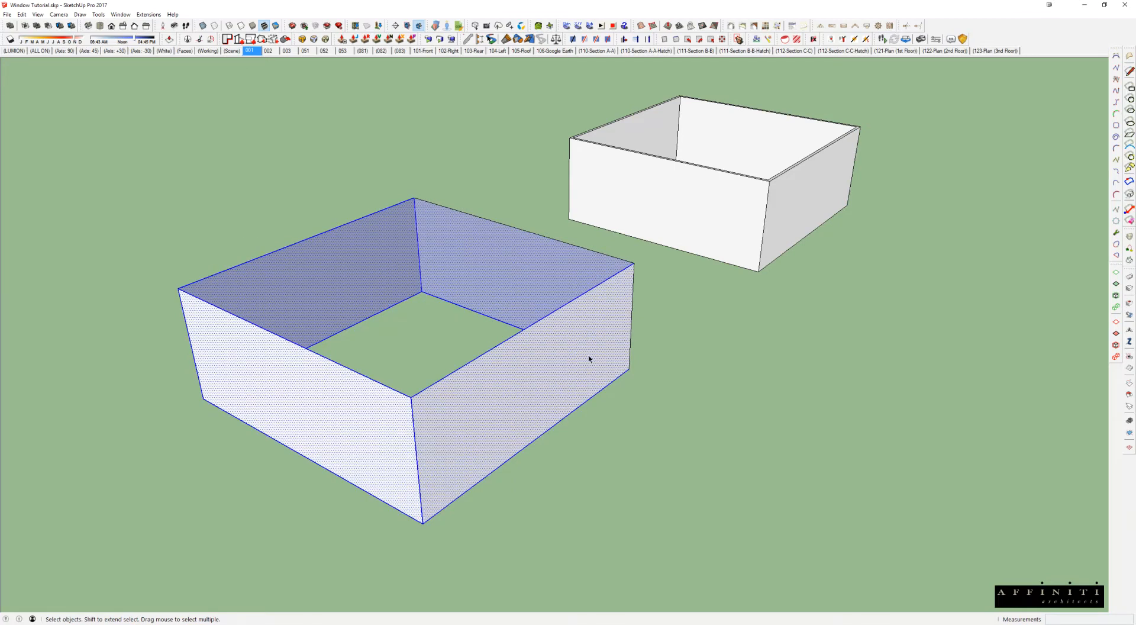
left_click(529, 379)
left_click(390, 265)
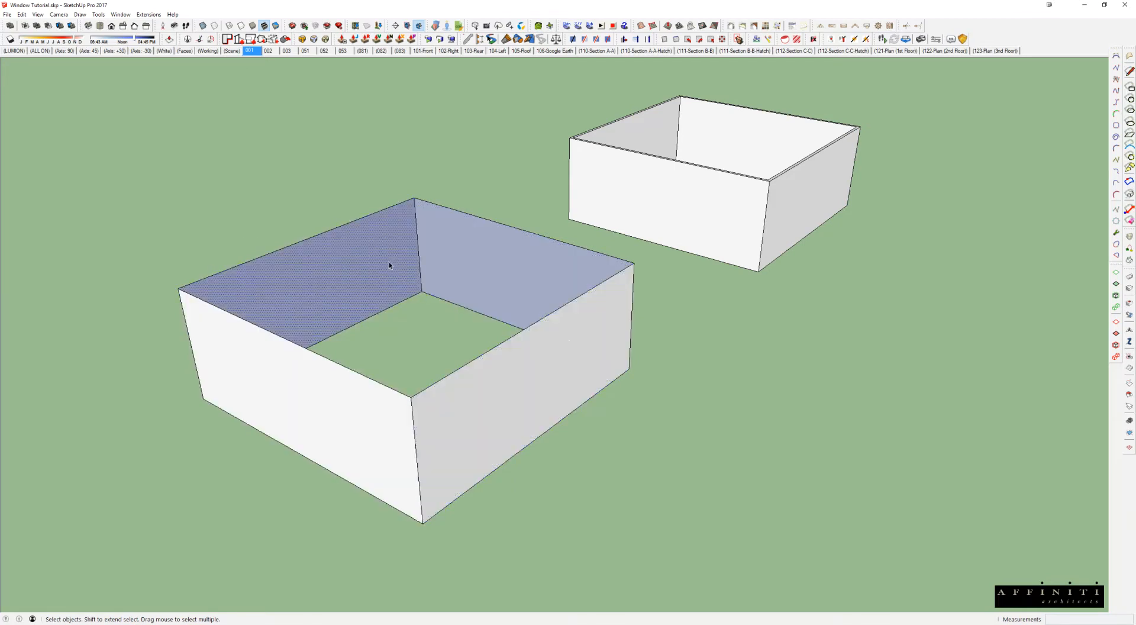
left_click(460, 252)
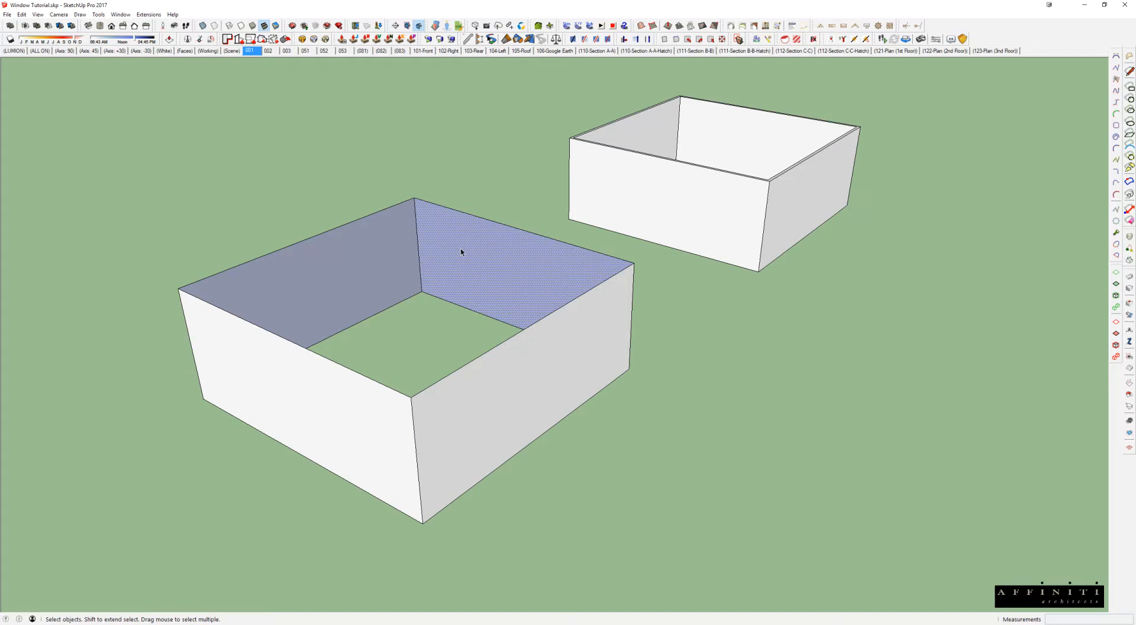
middle_click_drag(462, 256, 330, 262)
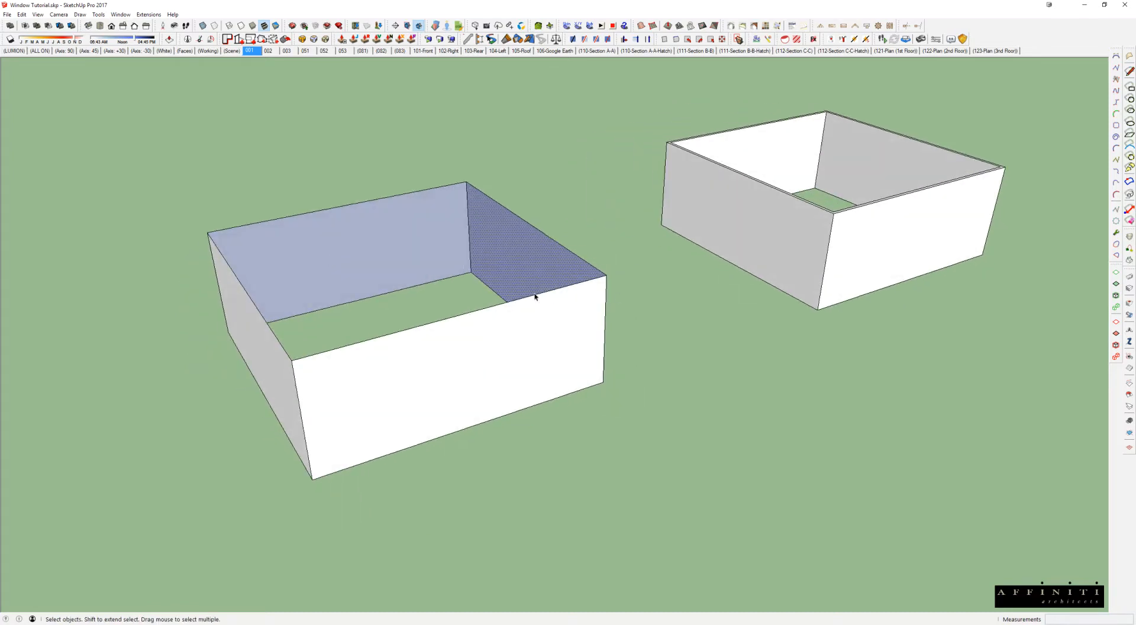
middle_click_drag(360, 358, 364, 333)
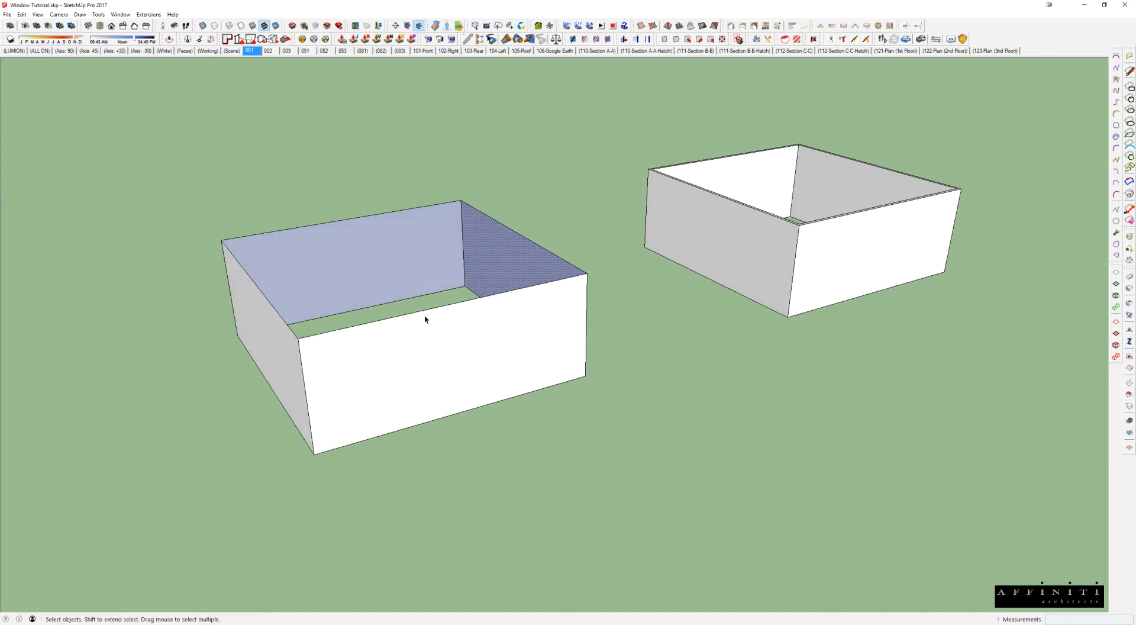
Step: Select the thick-walled box group and examine its wall thickness at the top front corner
middle_click_drag(776, 258, 675, 304)
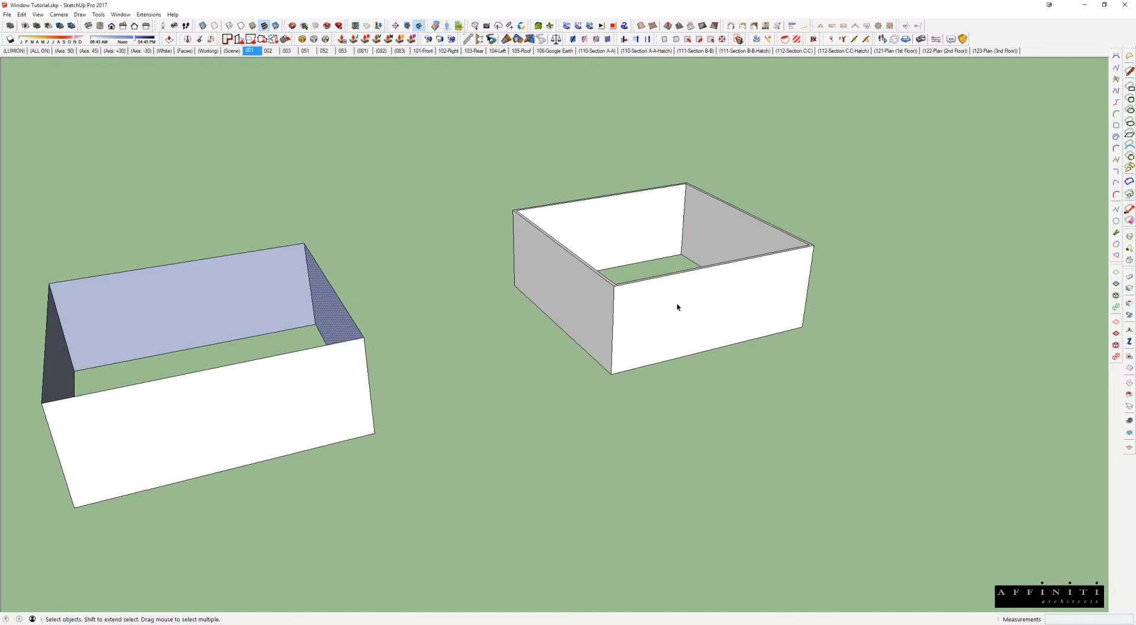
scroll(676, 306, "up", 4)
left_click(660, 314)
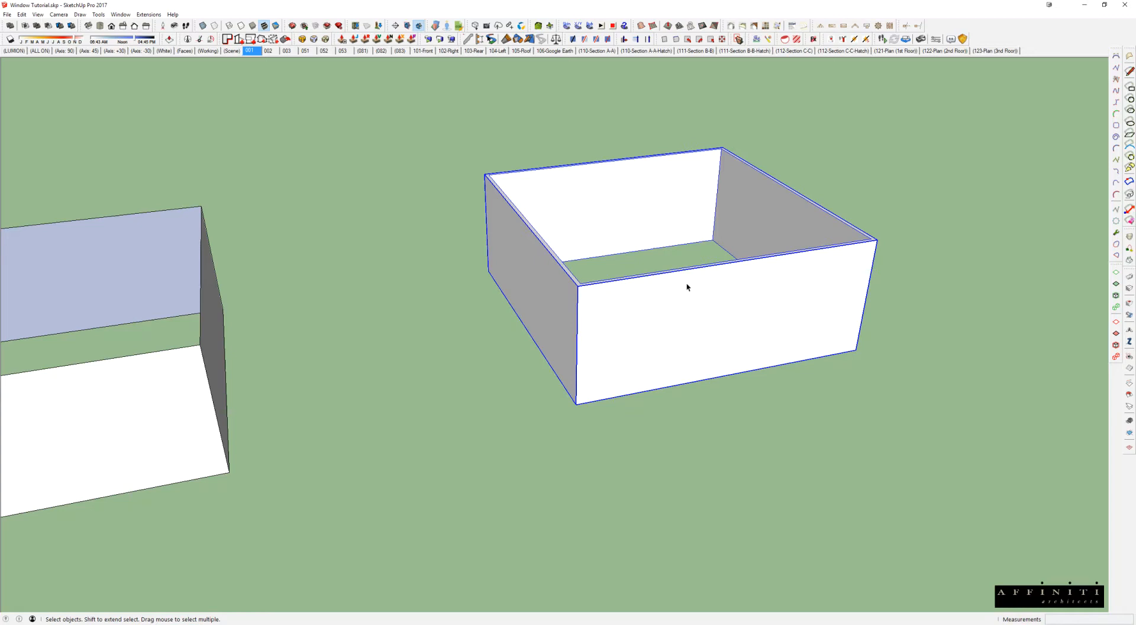
scroll(688, 286, "up", 5)
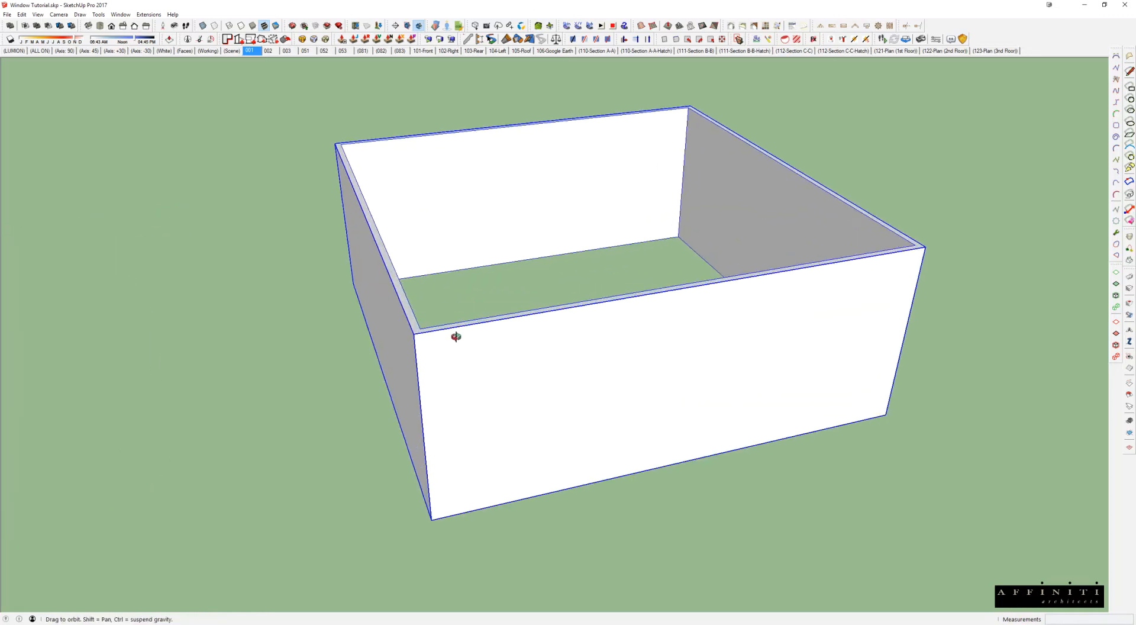
scroll(456, 334, "up", 1)
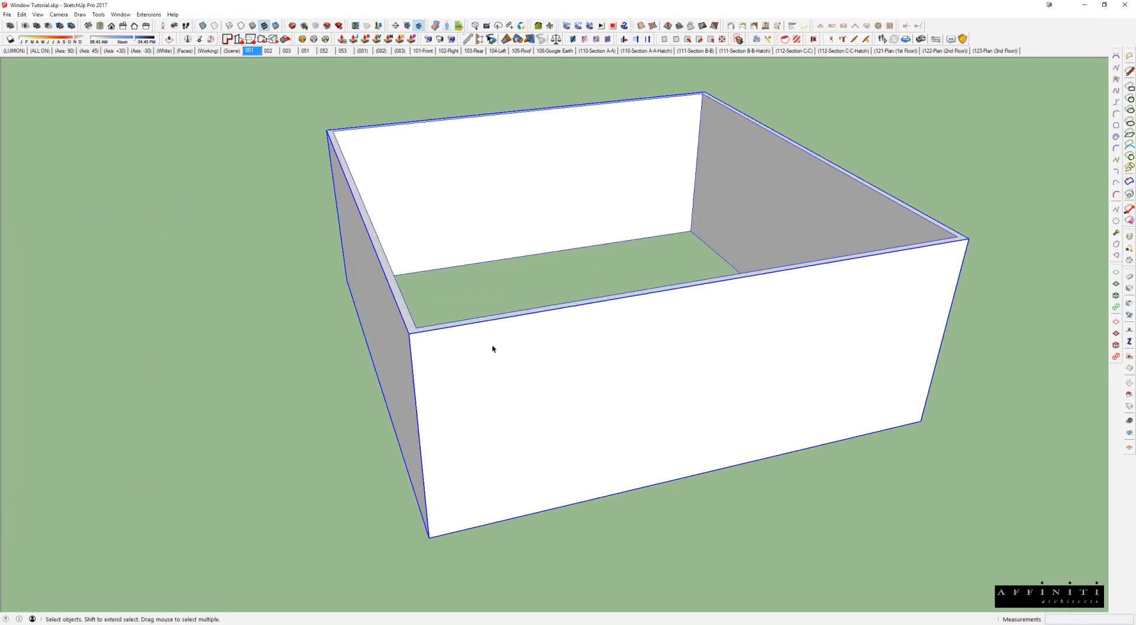
key("l")
left_click(416, 327)
key("space")
Step: Open the thick-walled box group, select its front wall face, then close the group and reselect it
double_click(554, 363)
key("ctrl+a")
key("Escape")
triple_click(602, 356)
middle_click_drag(602, 355, 650, 307)
left_click(649, 308)
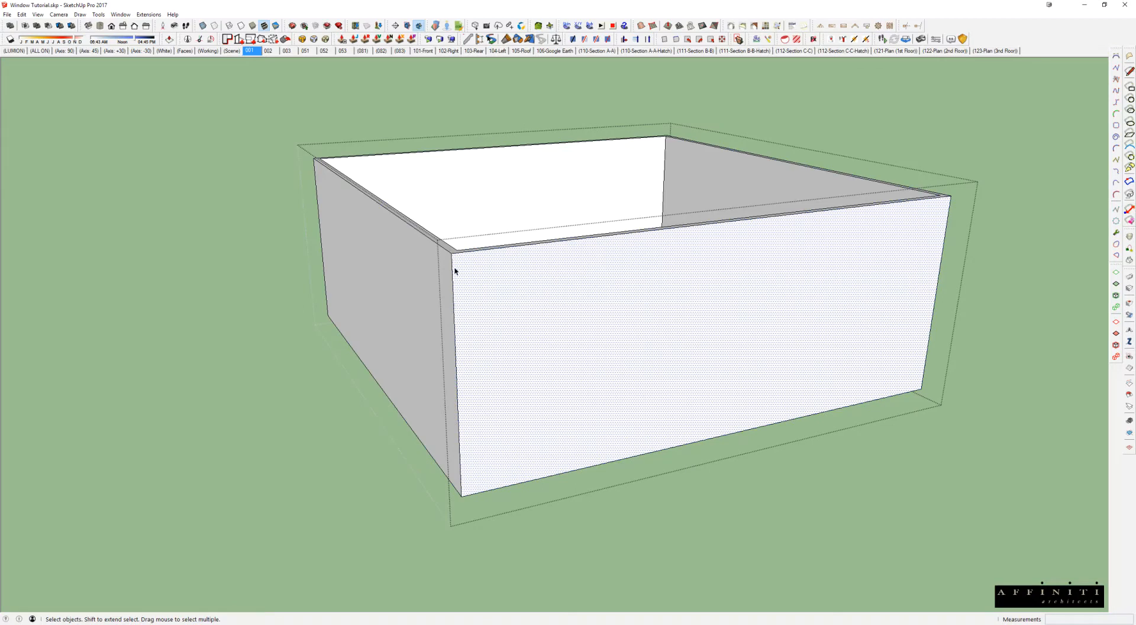
key("Escape")
scroll(589, 281, "down", 2)
left_click(588, 282)
scroll(588, 281, "down", 3)
middle_click_drag(588, 281, 688, 289)
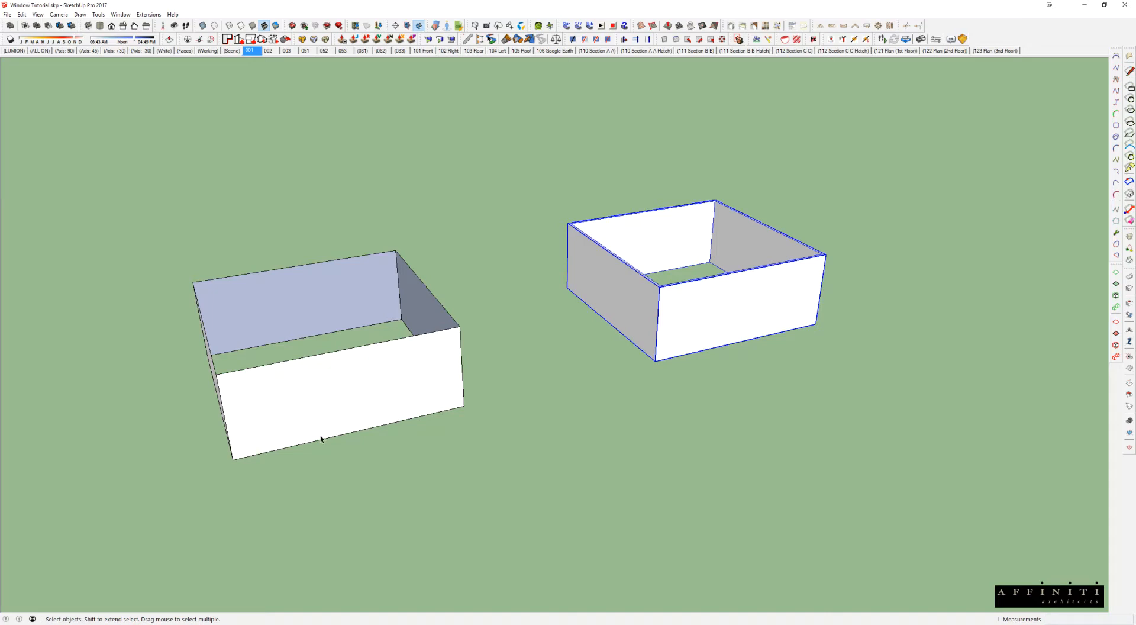
Step: Paste the copied casement window onto the front wall of the single-face box
middle_click_drag(321, 408, 430, 377)
scroll(367, 403, "up", 4)
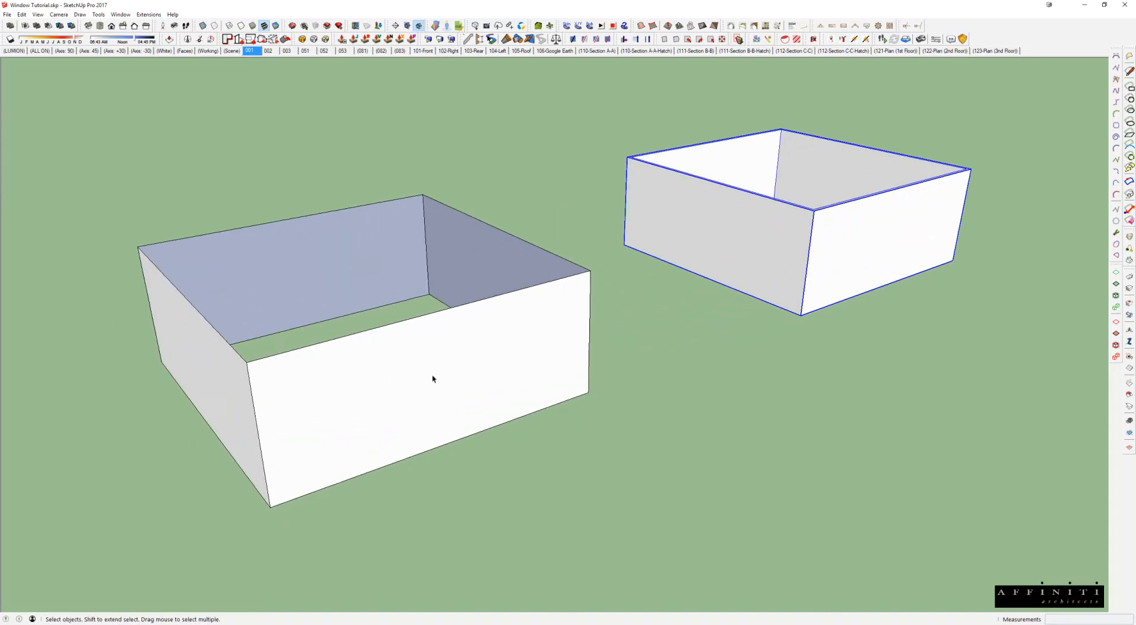
key("ctrl+v")
scroll(401, 398, "up", 2)
left_click(417, 396)
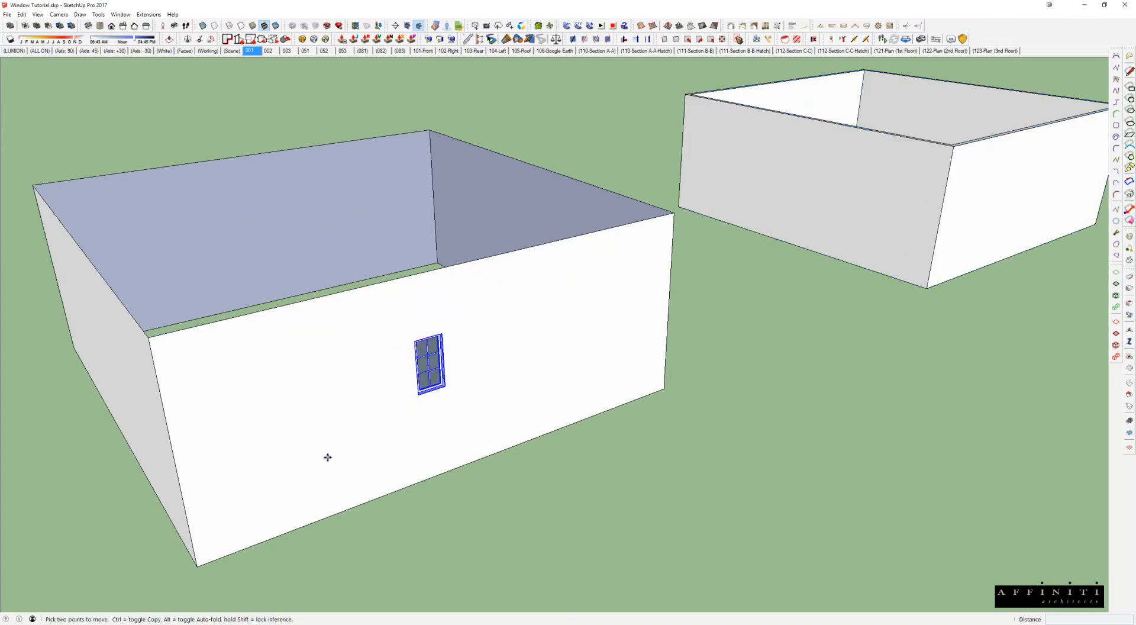
middle_click_drag(355, 419, 367, 347)
scroll(388, 327, "up", 2)
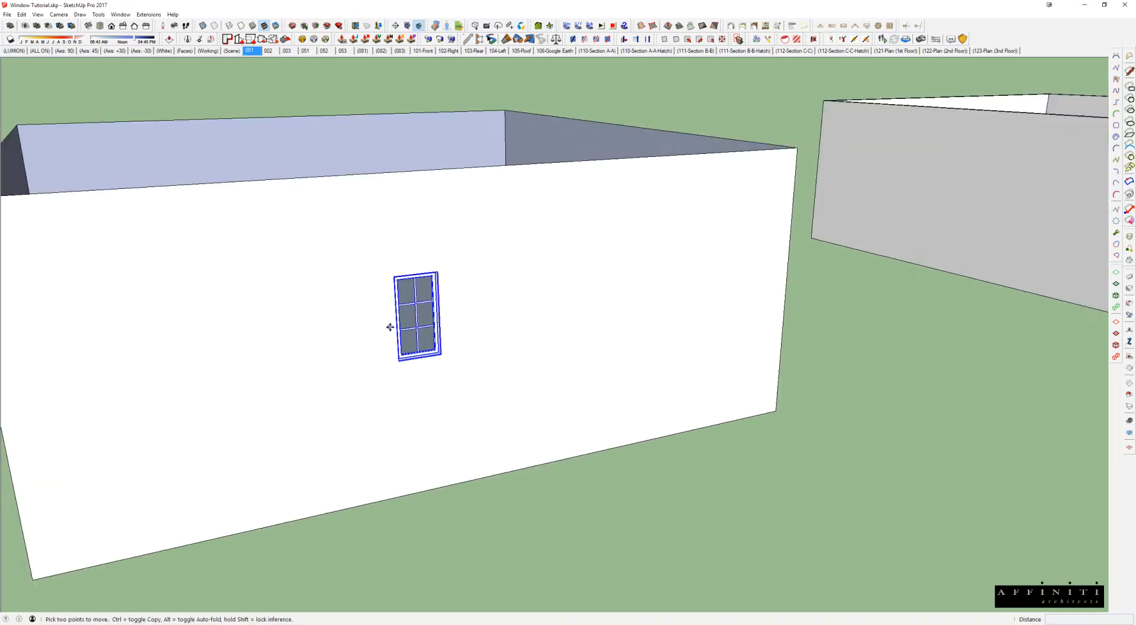
scroll(432, 309, "up", 2)
Step: Select the pasted window and move it along the front wall toward the wall's right end
left_click(499, 224)
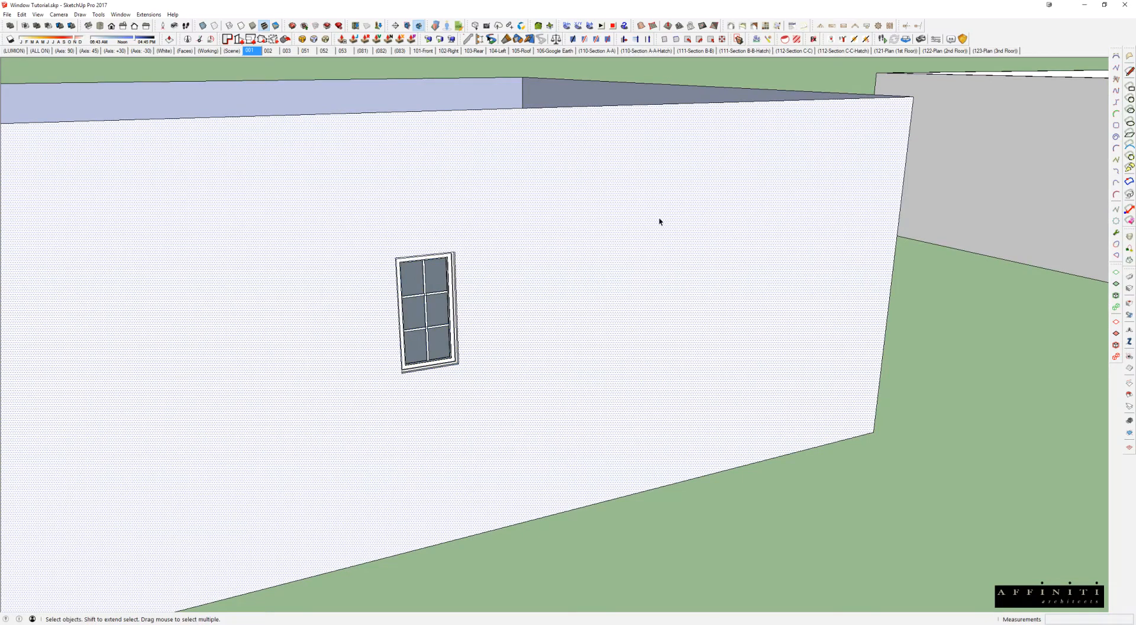
left_click(406, 334)
scroll(424, 326, "down", 2)
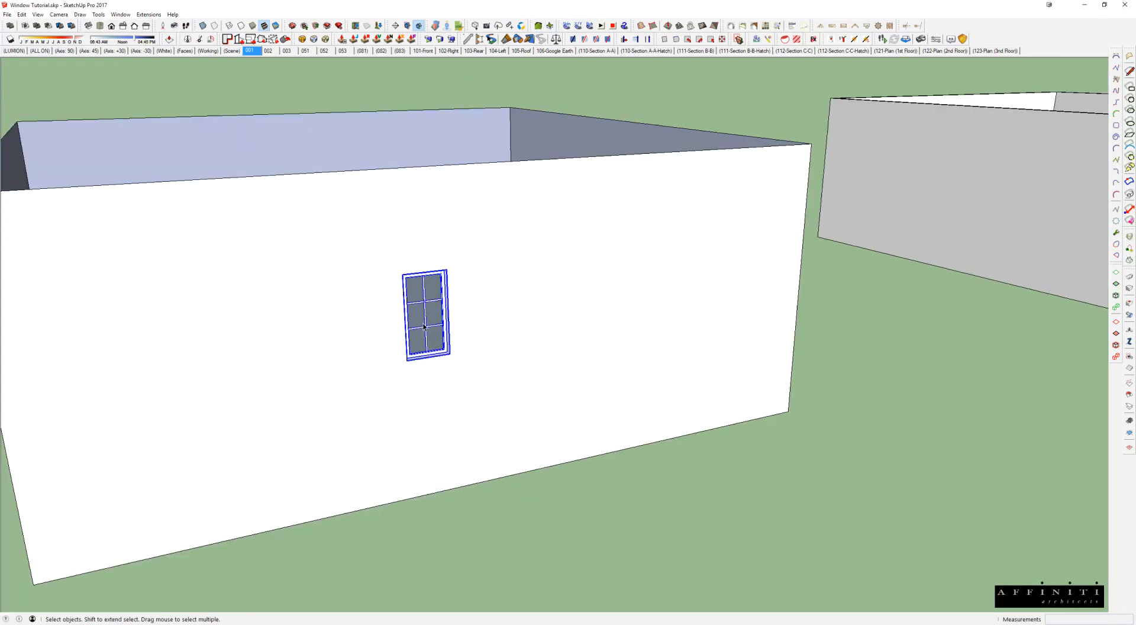
middle_click_drag(445, 325, 421, 309)
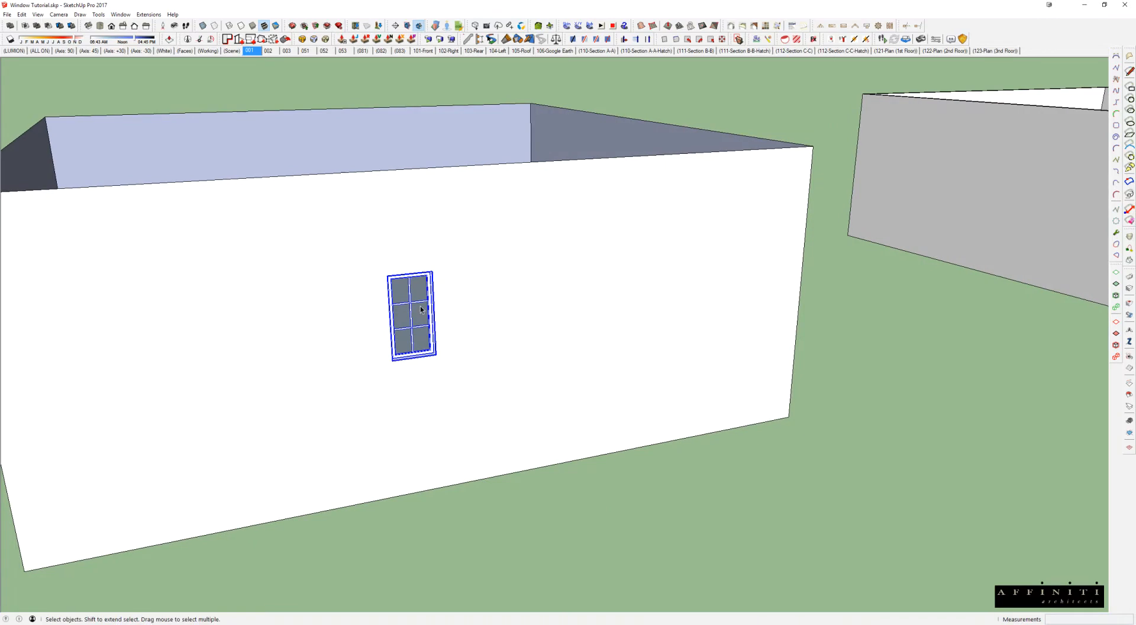
key("m")
left_click(358, 408)
left_click(526, 378)
middle_click_drag(526, 379, 605, 284)
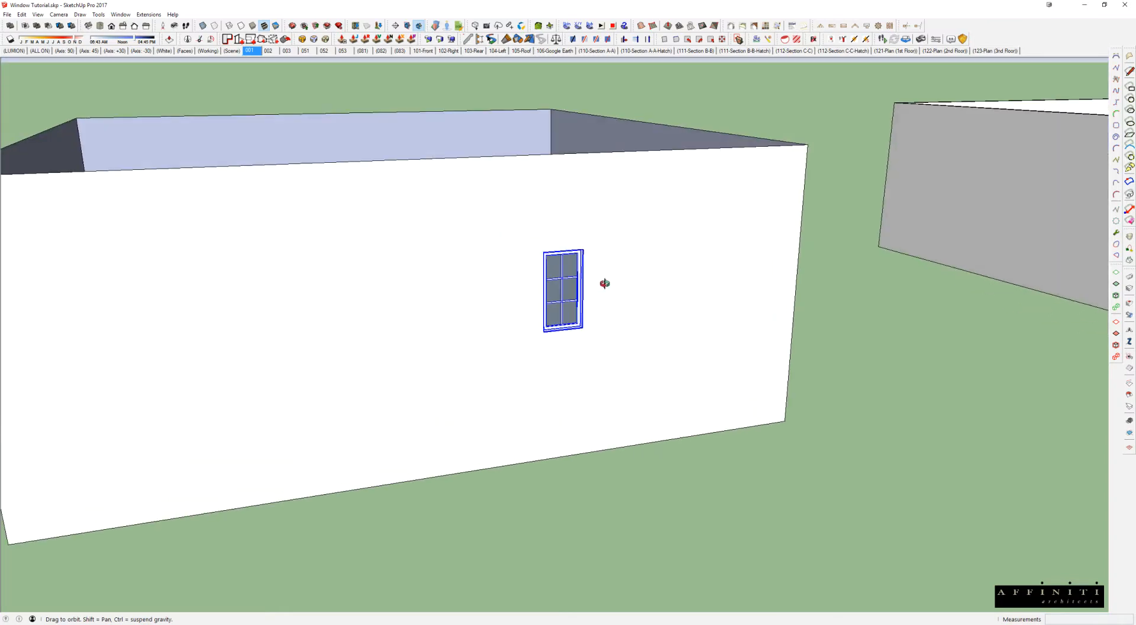
Step: Move the window back along the front wall toward the wall's left end
key("m")
left_click(568, 375)
left_click(464, 397)
middle_click_drag(464, 397, 701, 359)
Step: Move the window about 8' along the front wall toward the wall's middle
middle_click_drag(545, 368, 480, 313)
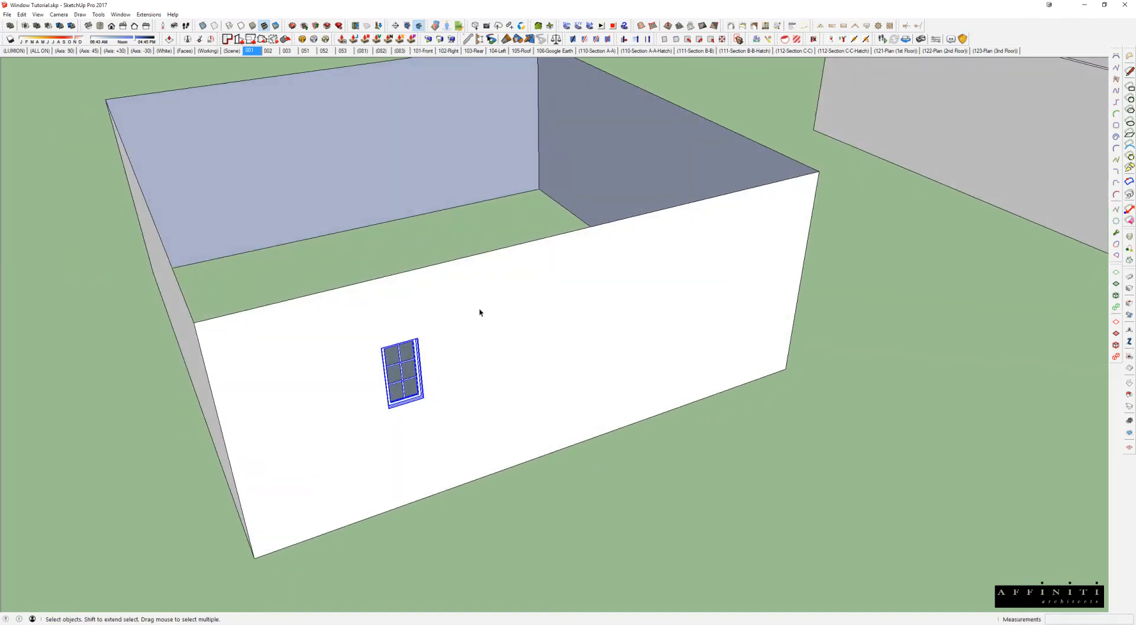
scroll(402, 423, "down", 2)
key("m")
left_click(398, 424)
left_click(481, 396)
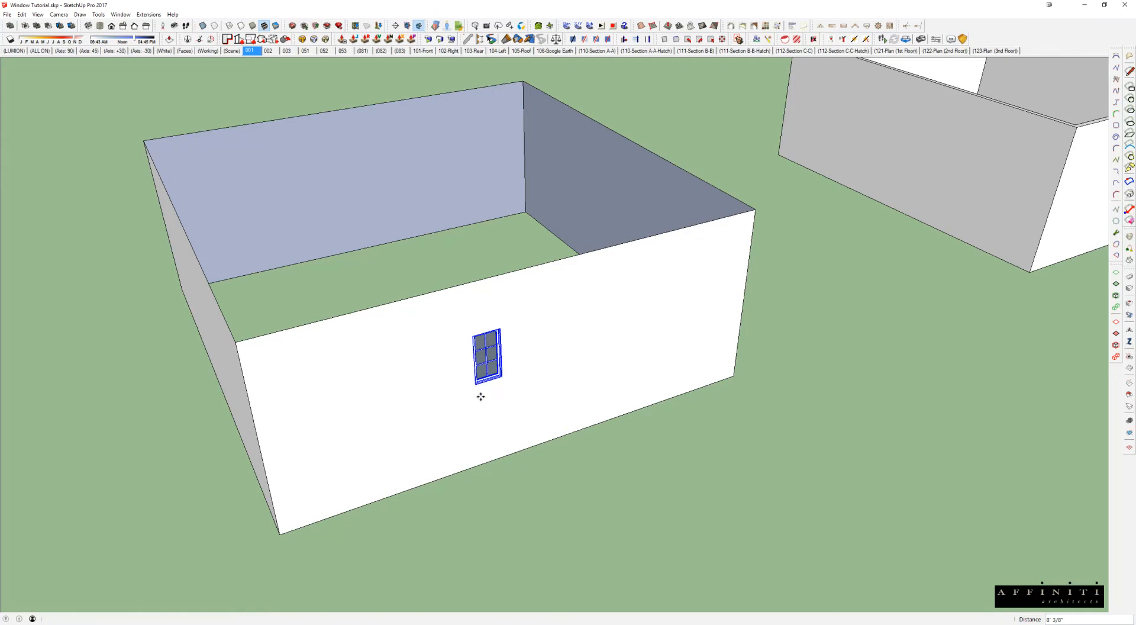
Step: Paste the casement window onto the front wall of the thick-walled box group
scroll(461, 379, "down", 4)
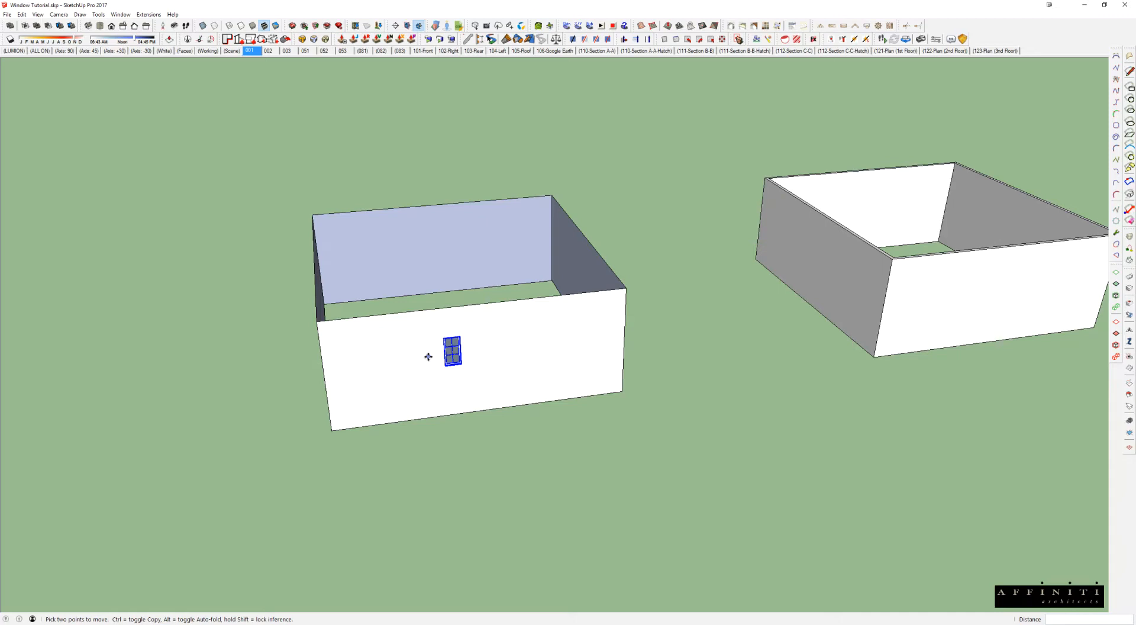
scroll(508, 372, "down", 1)
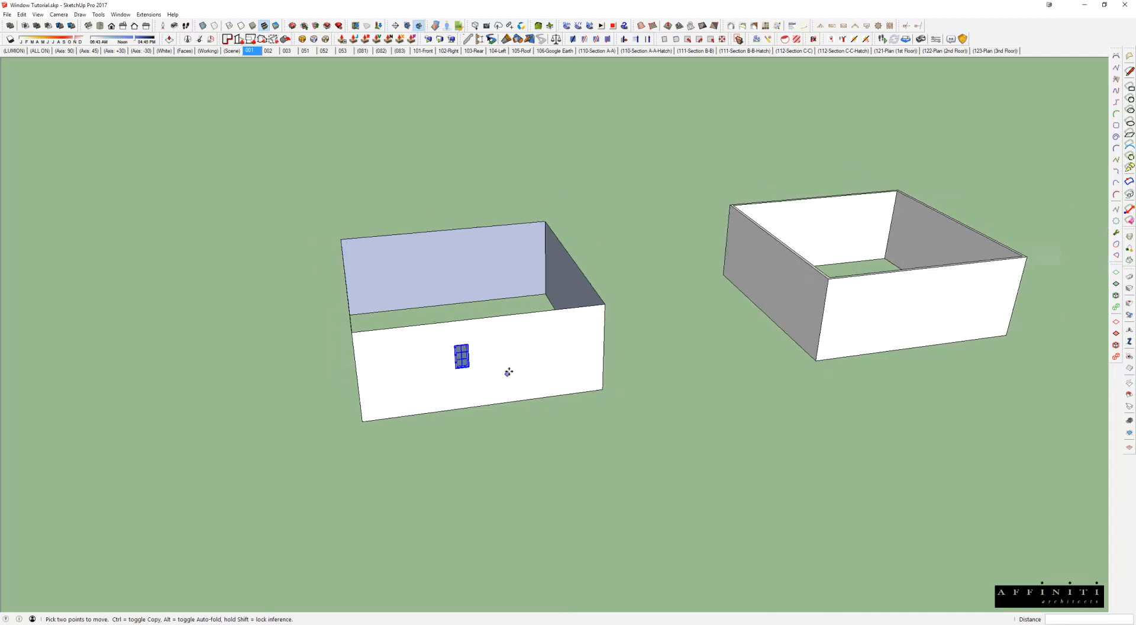
middle_click_drag(509, 372, 447, 352)
key("space")
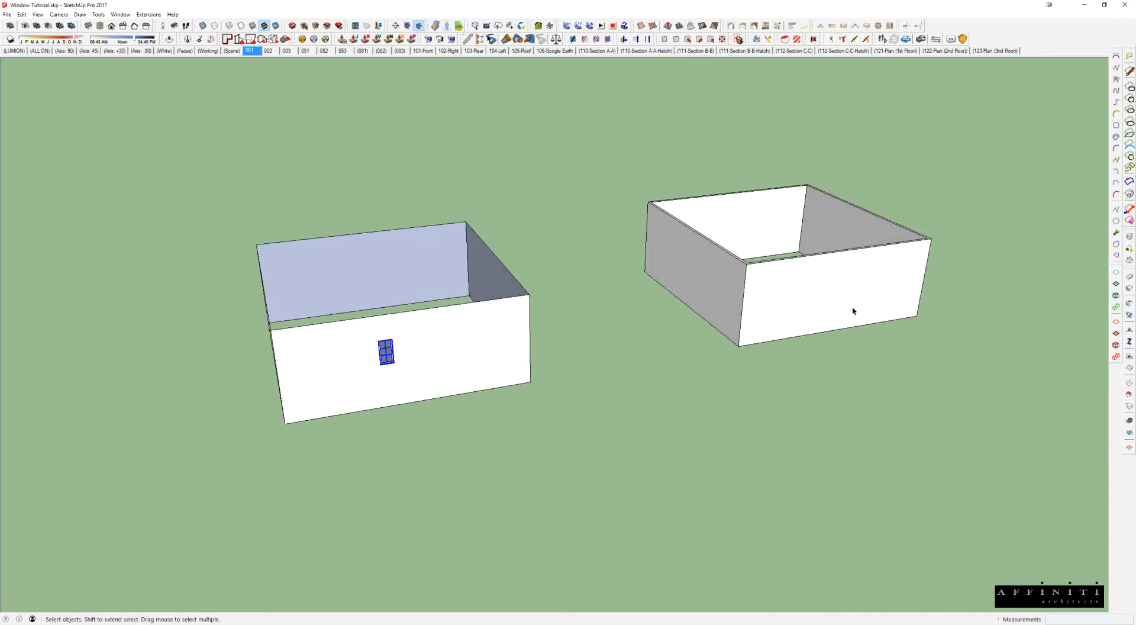
scroll(815, 291, "up", 2)
left_click(814, 291)
middle_click_drag(830, 266, 673, 272)
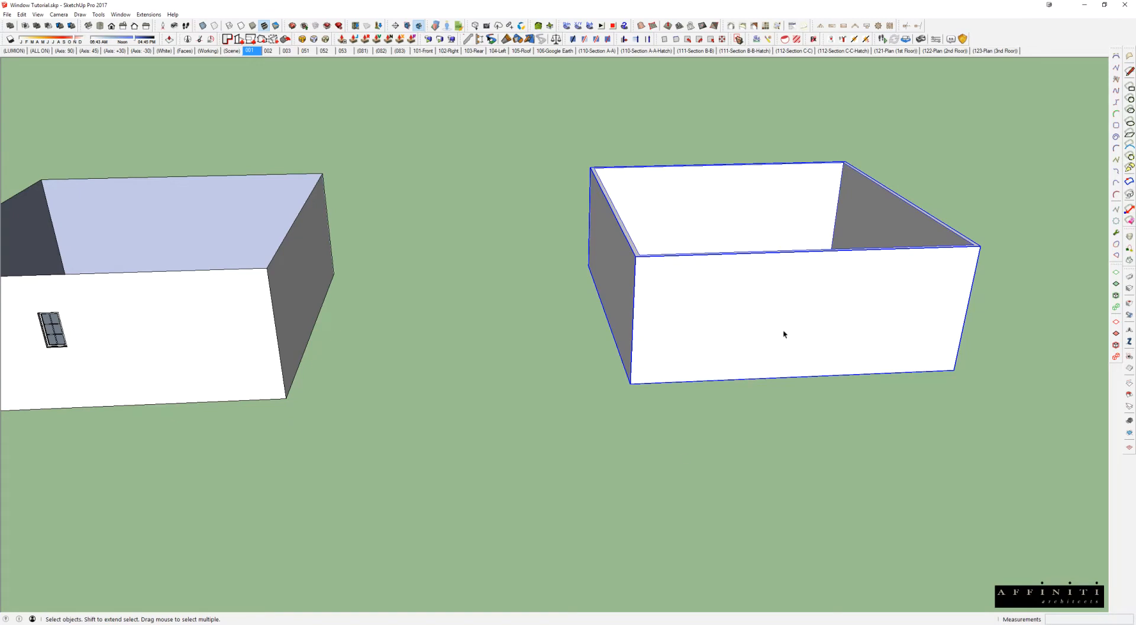
key("ctrl+v")
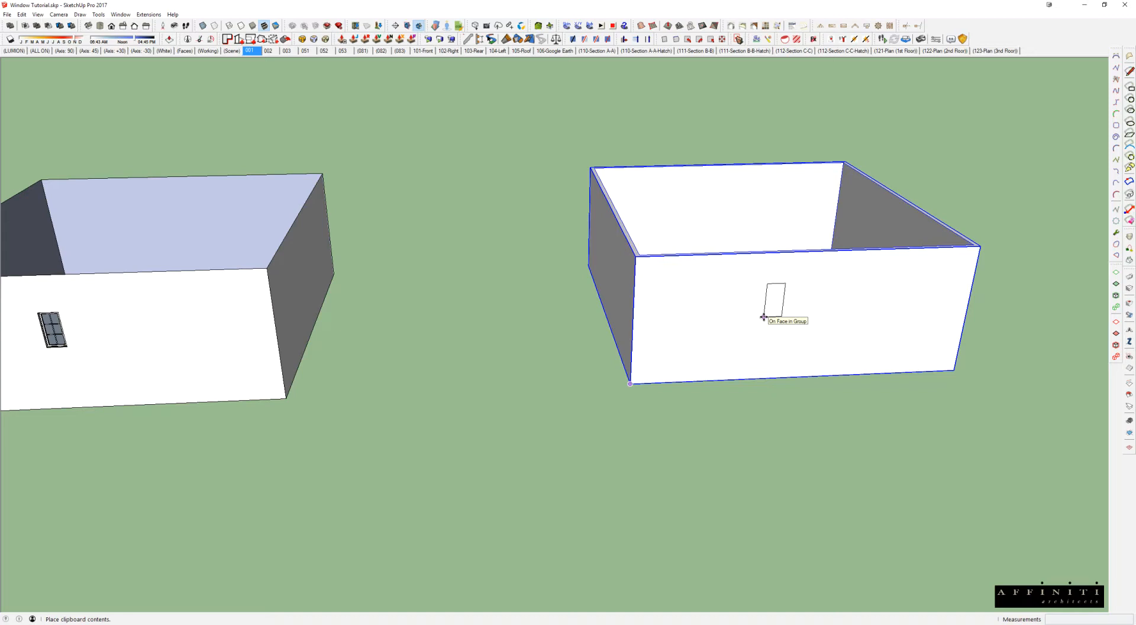
left_click(763, 318)
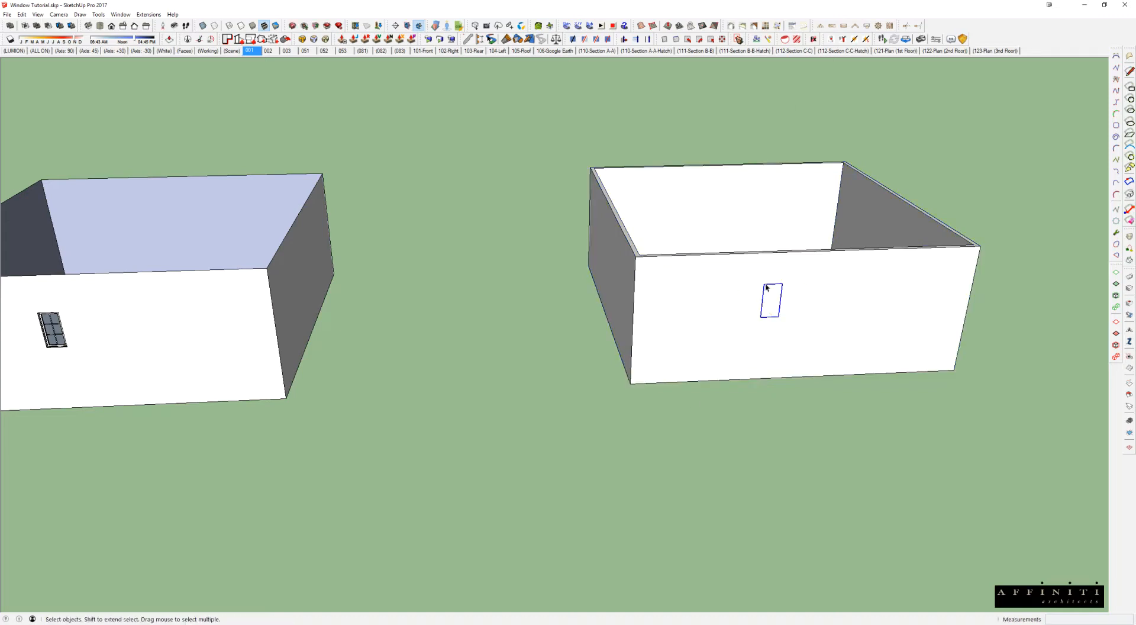
Step: Select the thick-walled group and compare its pasted window with the one on the single-face wall
left_click(838, 293)
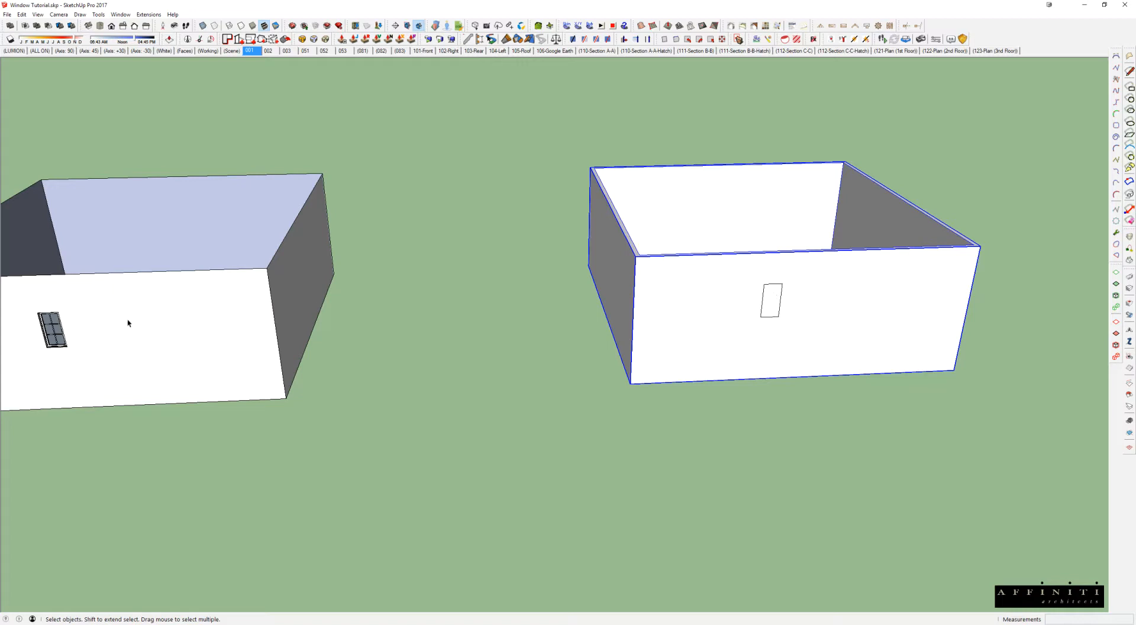
middle_click_drag(122, 325, 150, 322)
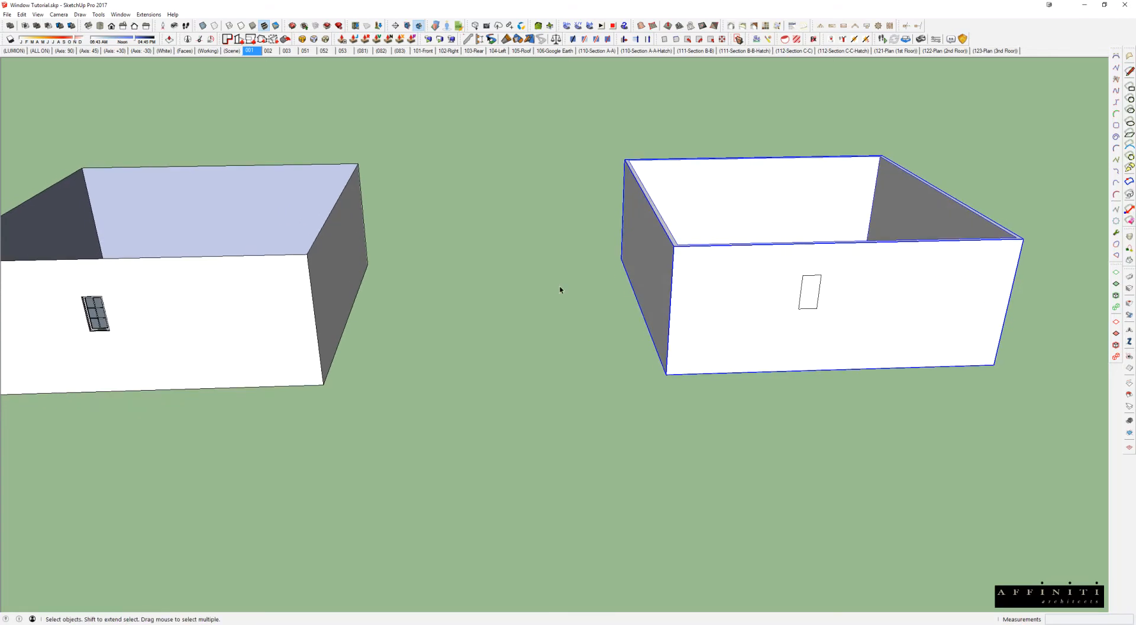
middle_click_drag(779, 264, 731, 266)
scroll(613, 317, "up", 5)
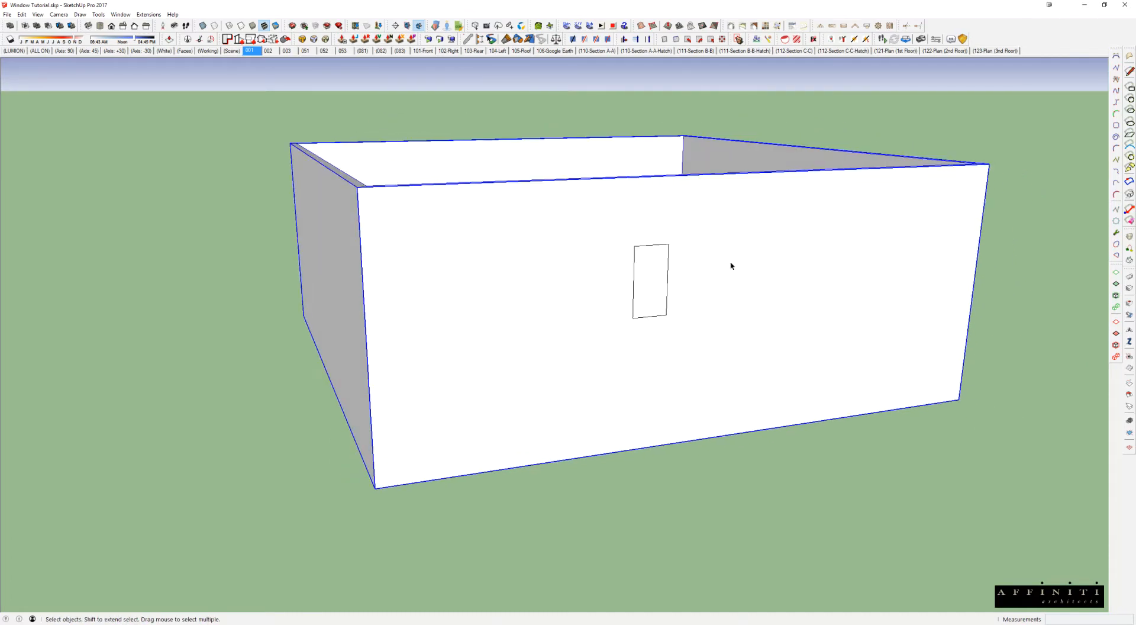
scroll(731, 266, "down", 2)
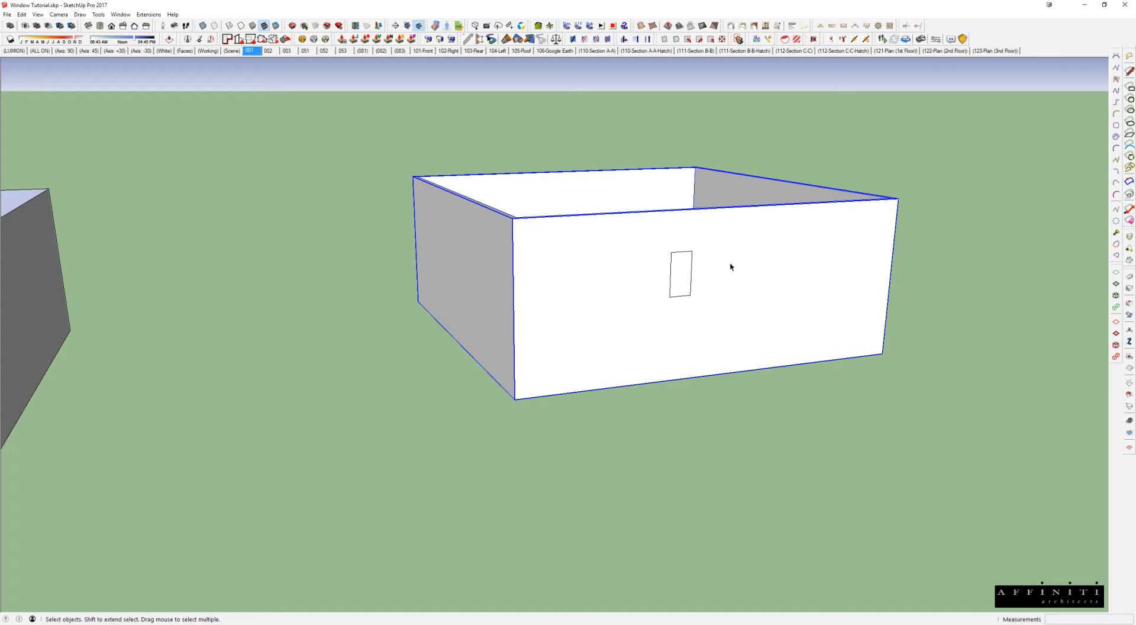
middle_click_drag(711, 263, 563, 414)
scroll(675, 278, "up", 2)
scroll(564, 414, "up", 2)
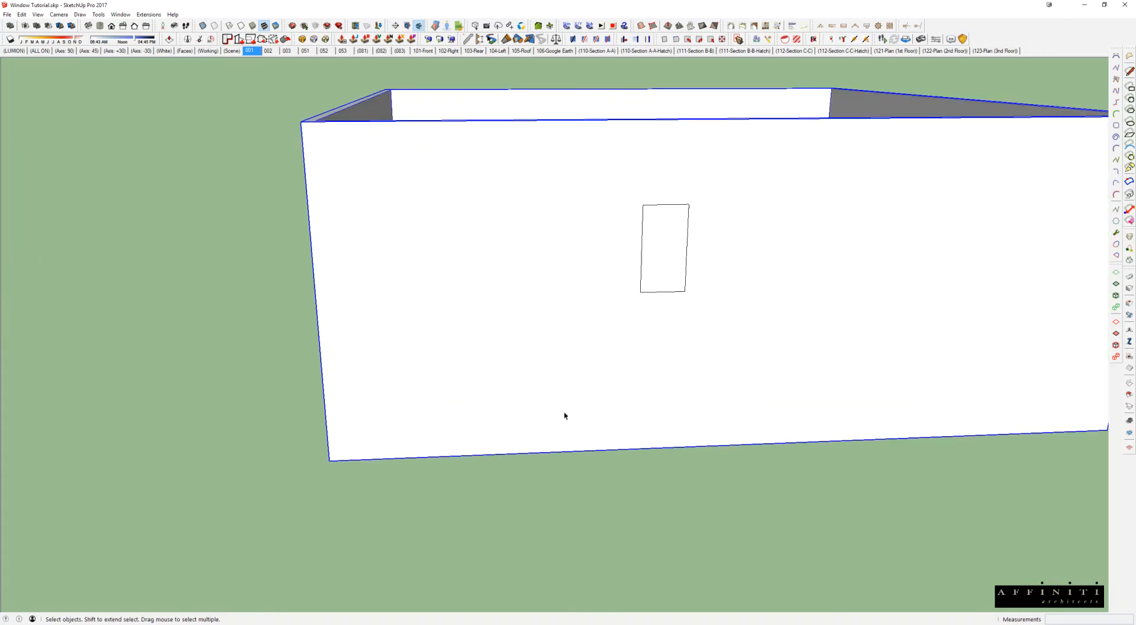
Step: Open the thick-walled box group and copy the front wall's bottom edge 122" straight up the wall face
double_click(534, 456)
left_click(535, 456)
left_click(532, 456)
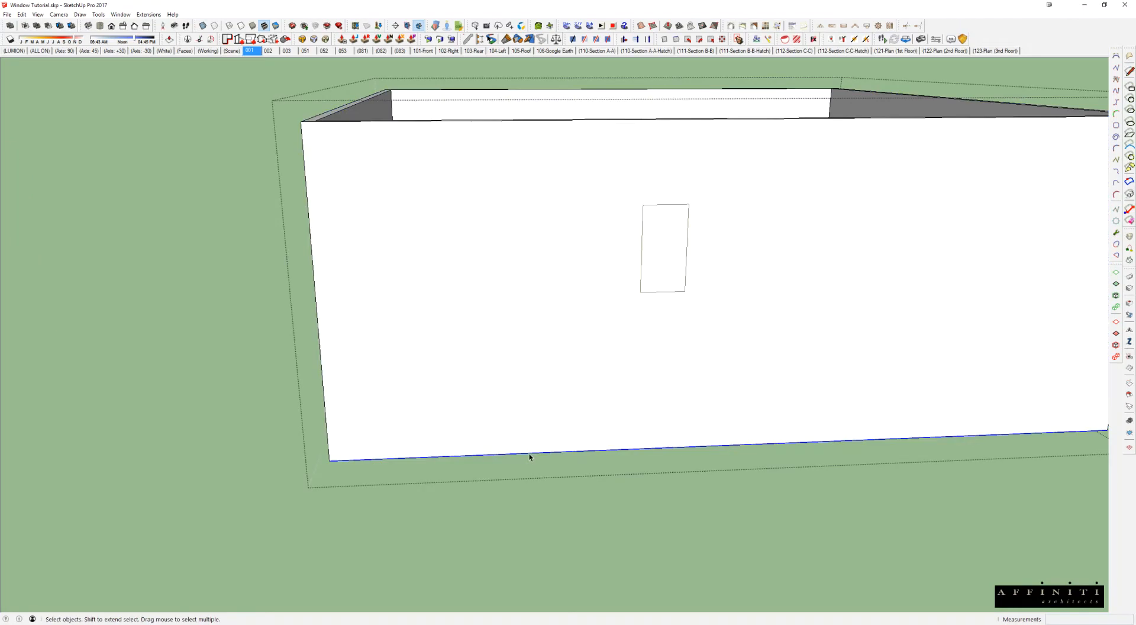
middle_click_drag(531, 456, 617, 426)
key("m")
key("ctrl")
left_click(593, 443)
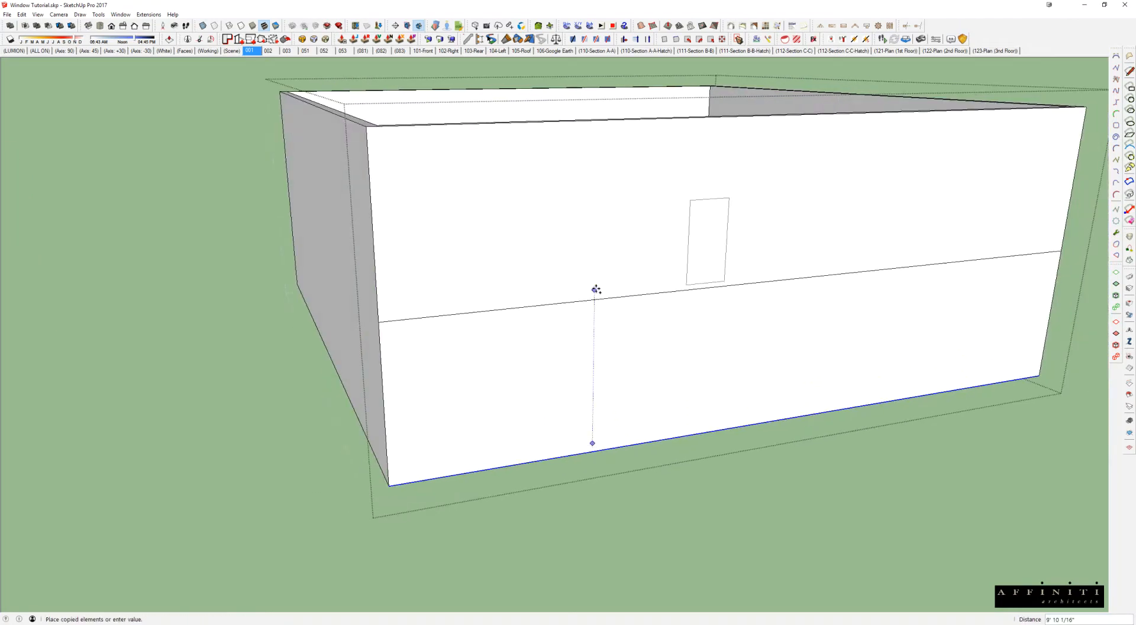
type("122")
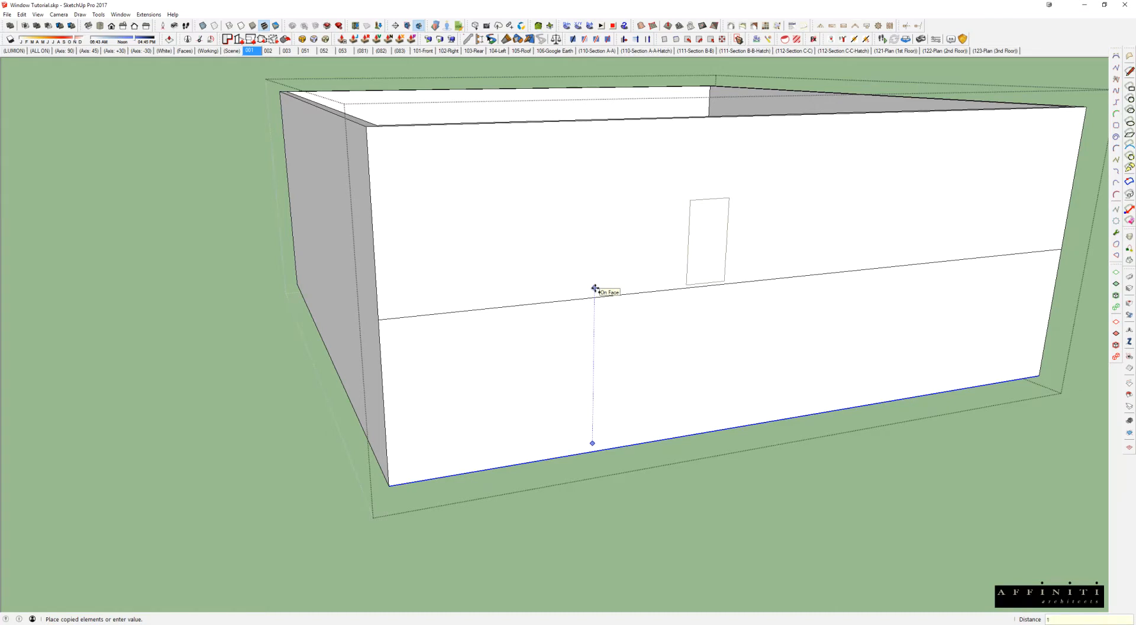
key("Return")
scroll(673, 280, "up", 2)
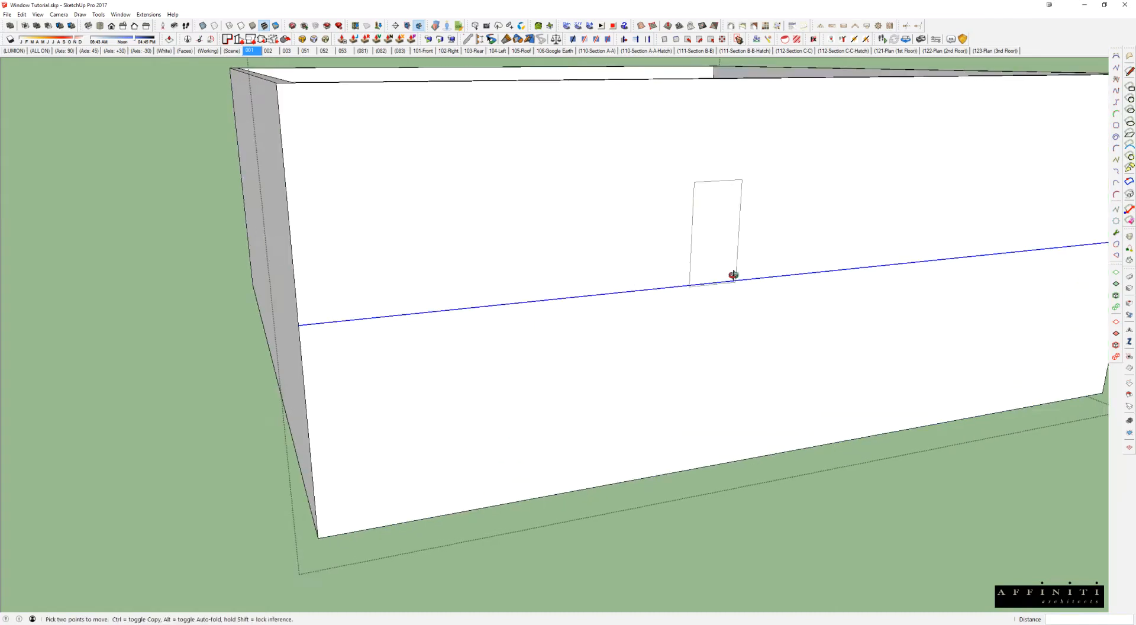
Step: Move the window down the front wall until its top edge meets the copied line
middle_click_drag(734, 276, 696, 279)
key("space")
key("Escape")
left_click(702, 194)
key("m")
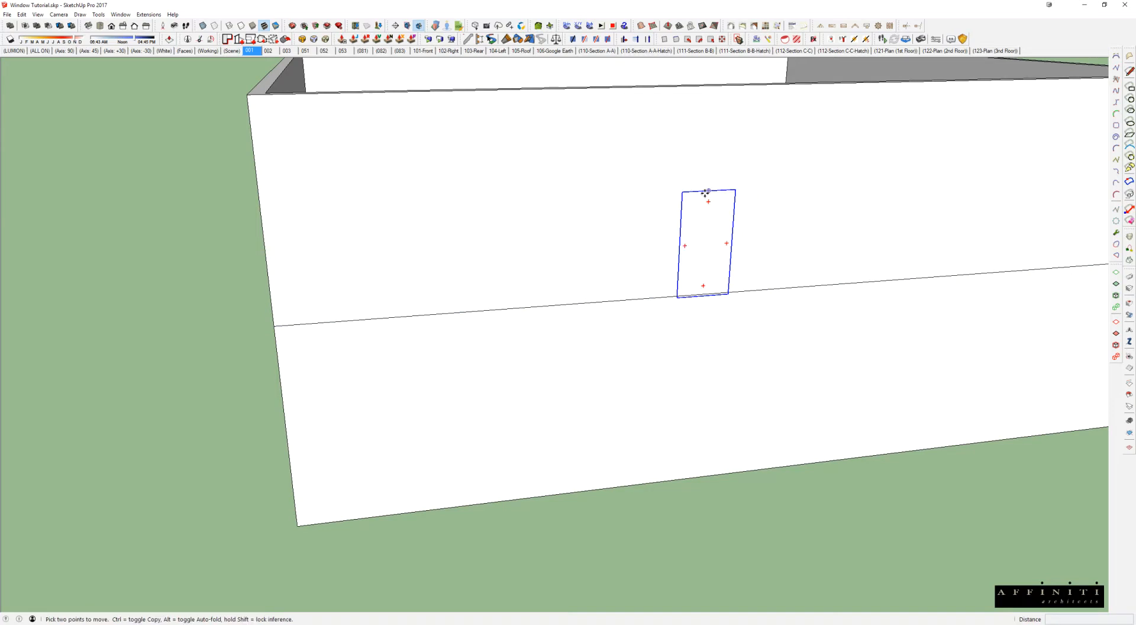
left_click(709, 191)
left_click(714, 294)
scroll(713, 294, "down", 3)
left_click(712, 294)
middle_click_drag(776, 259, 528, 325)
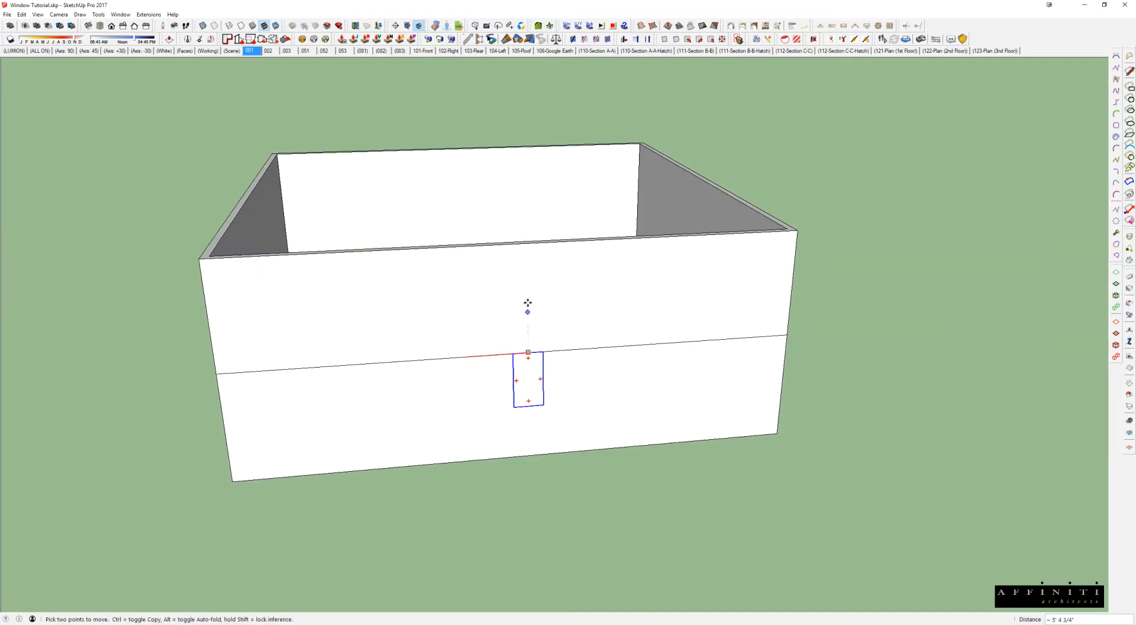
left_click(515, 244)
middle_click_drag(515, 264, 564, 277)
Step: Erase the copied reference line across the front wall and select the wall's outer face
scroll(563, 276, "up", 3)
key("e")
left_click(468, 309)
mouse_move(611, 362)
middle_mouse_down()
mouse_move(599, 367)
mouse_move(626, 305)
middle_mouse_up()
key("space")
left_click(617, 239)
scroll(617, 238, "down", 3)
middle_click_drag(667, 246, 764, 244)
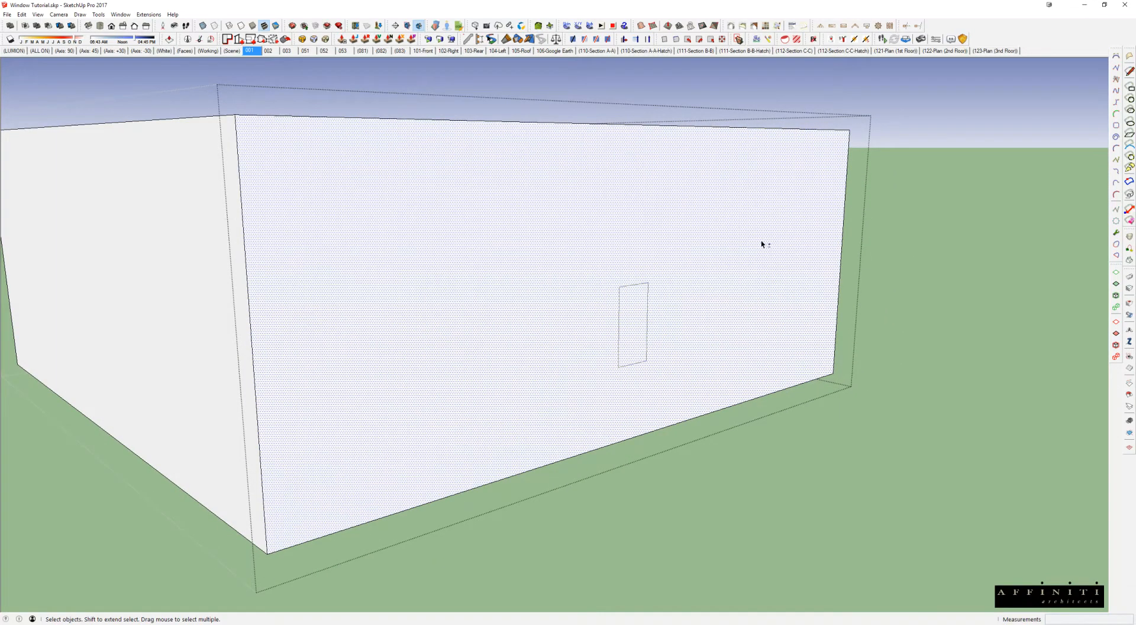
middle_click_drag(730, 223, 523, 251)
key("shift+v")
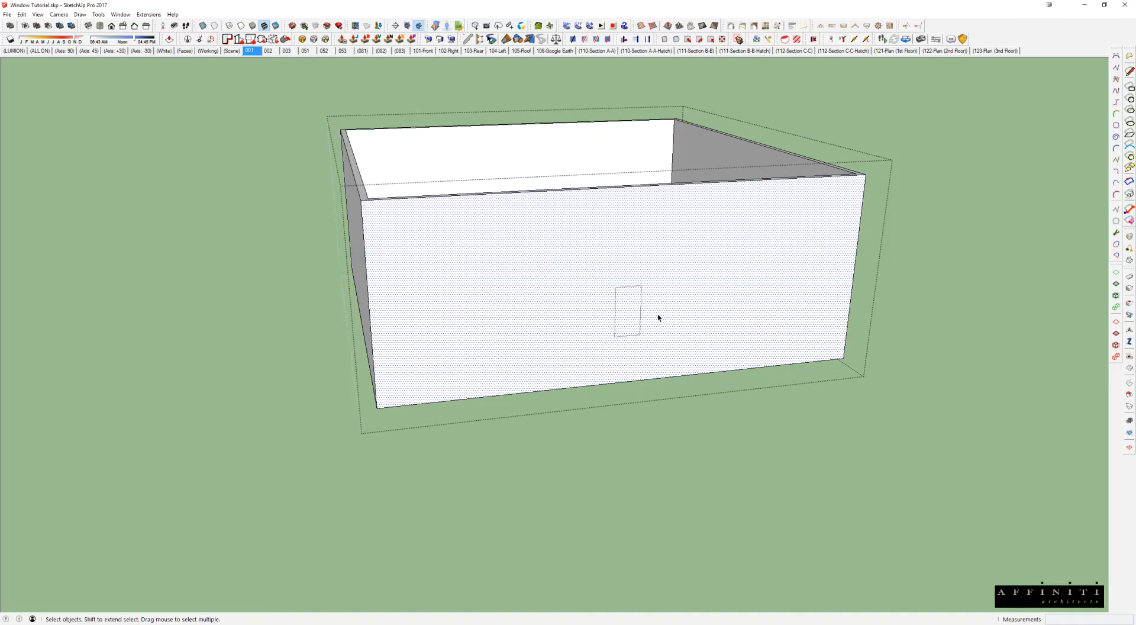
Step: Draw a rectangle on the front wall face over the window outline, from its upper-left to its lower-right corner
scroll(606, 290, "up", 2)
scroll(605, 314, "up", 3)
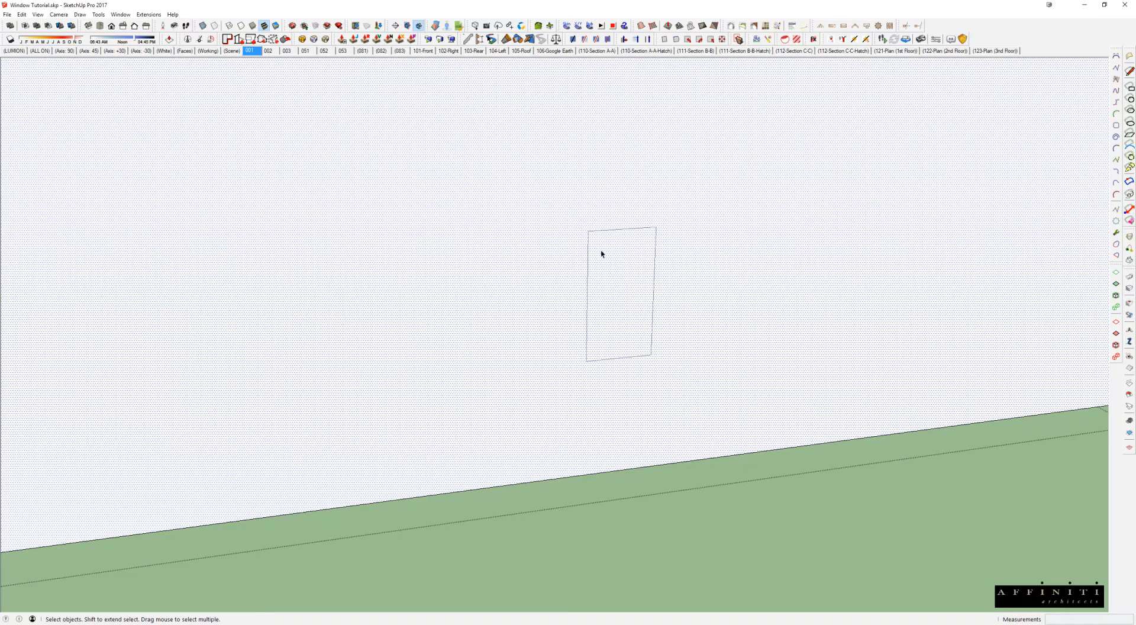
scroll(597, 248, "up", 1)
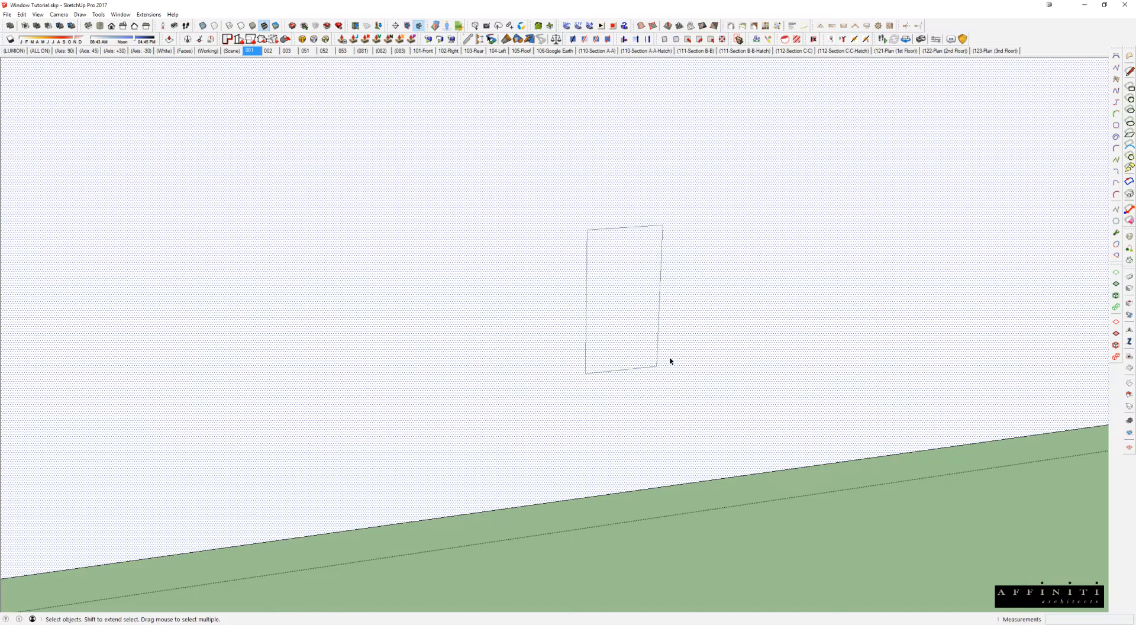
key("r")
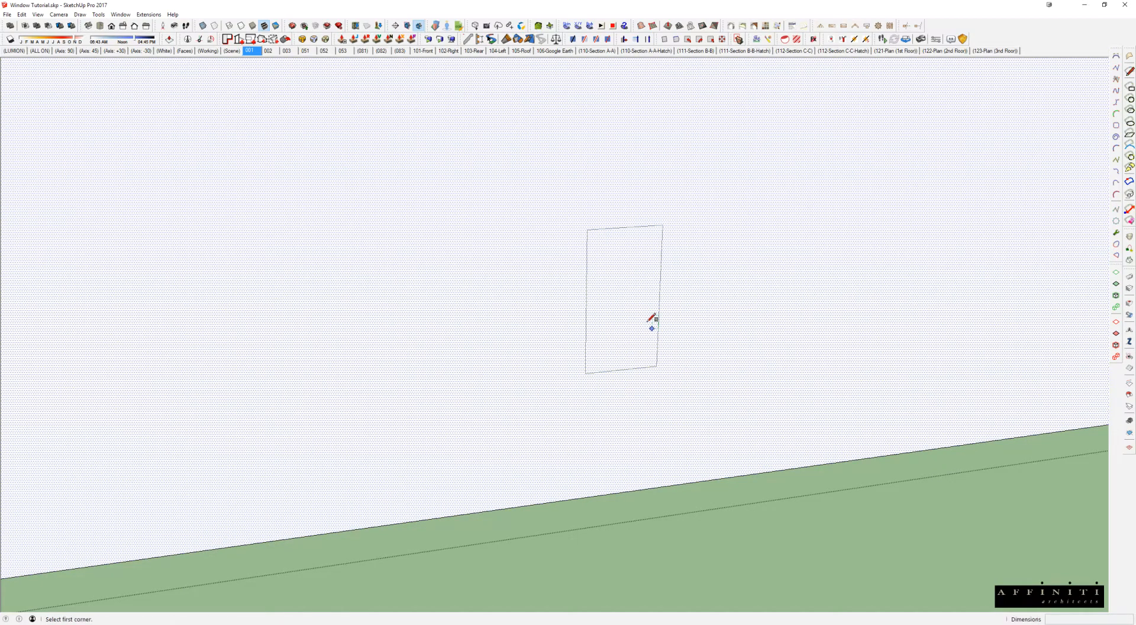
left_click(587, 229)
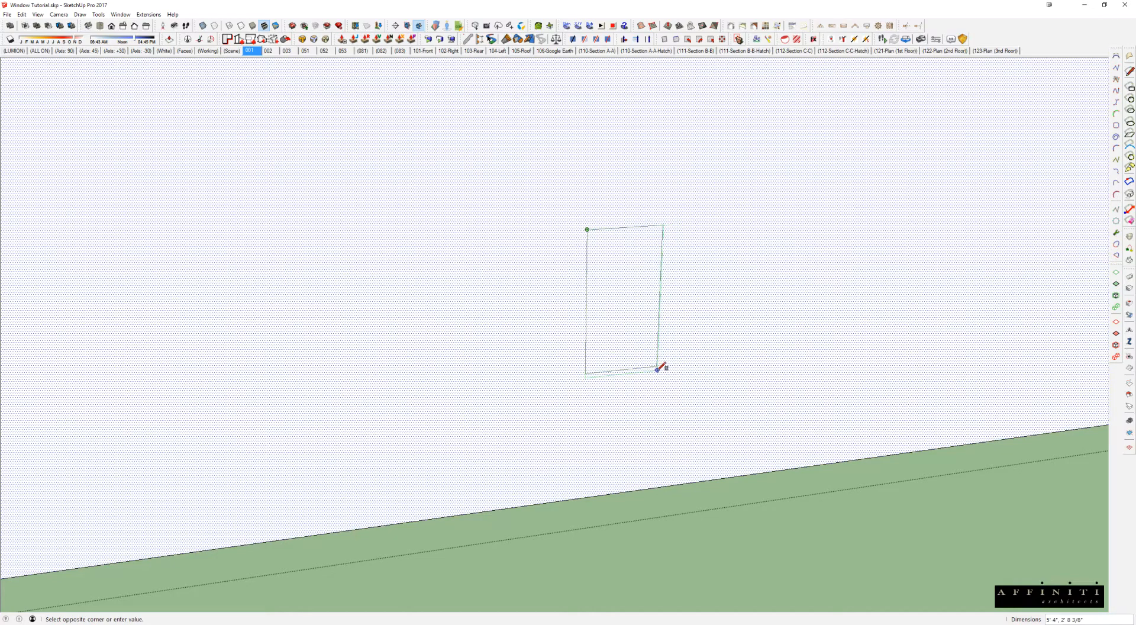
left_click(657, 366)
Step: Push the window rectangle 8" through the wall to cut the opening, and inspect it from inside and outside
middle_click_drag(628, 290, 705, 373)
key("p")
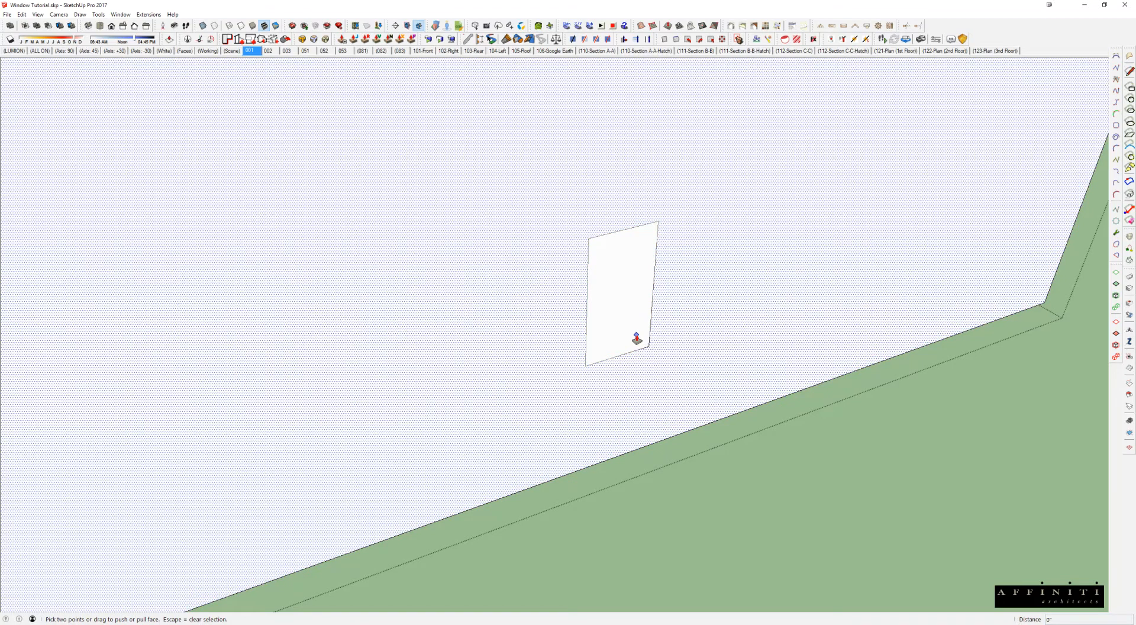
left_click(632, 337)
type("8")
key("Return")
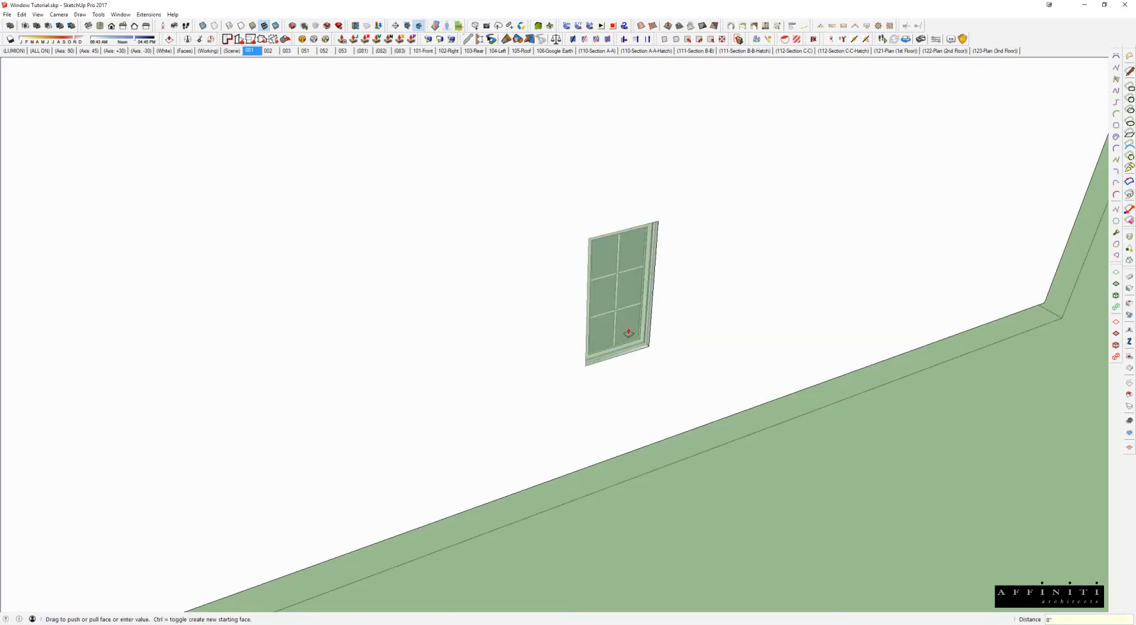
middle_click_drag(641, 326, 1083, 446)
middle_click_drag(807, 393, 1035, 193)
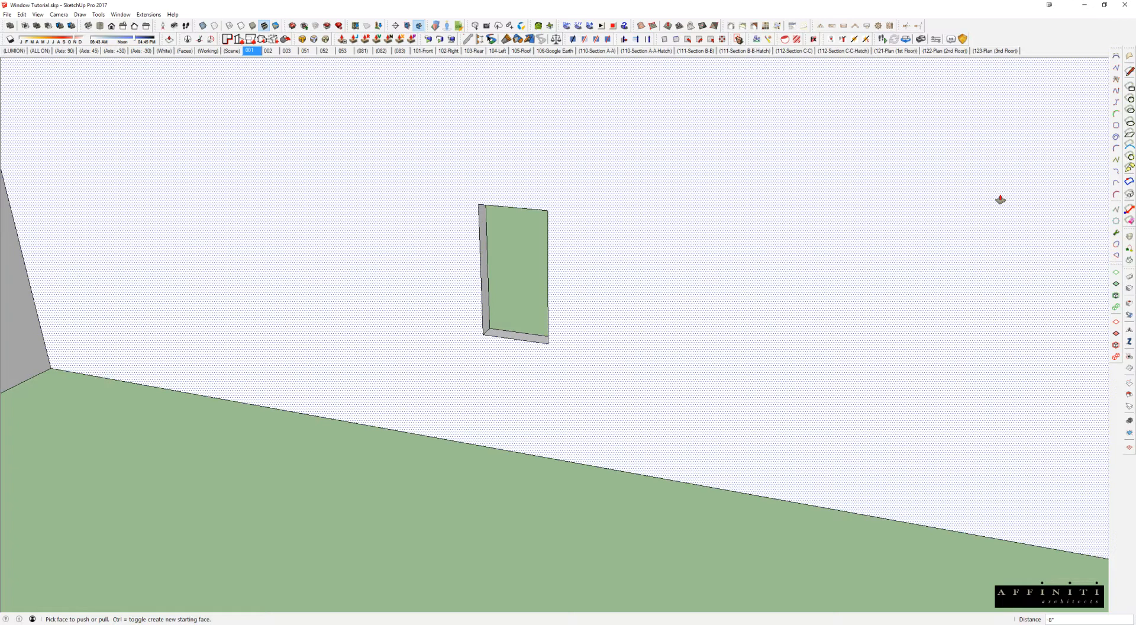
middle_click_drag(798, 278, 177, 333)
scroll(440, 302, "down", 1)
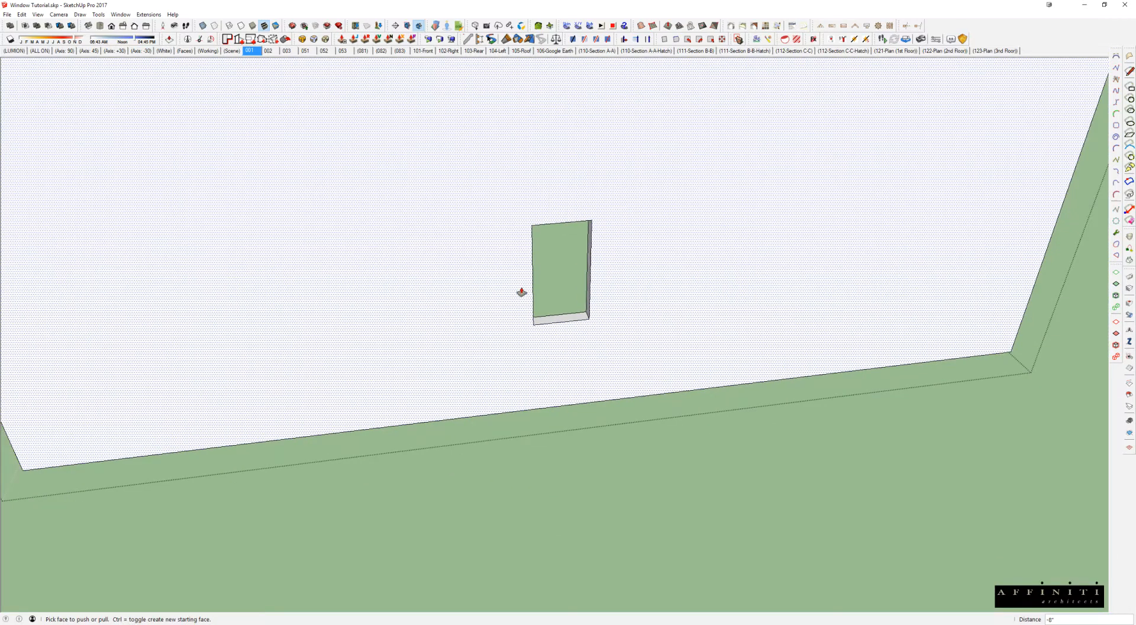
scroll(539, 374, "down", 3)
Step: Move the single-face wall's window along the wall and lower it so its top aligns with the thick-walled box's window
middle_click_drag(576, 341, 821, 218)
scroll(535, 299, "down", 3)
left_click_drag(183, 216, 273, 301)
middle_click_drag(245, 261, 238, 283)
scroll(237, 279, "up", 3)
key("m")
left_click(203, 235)
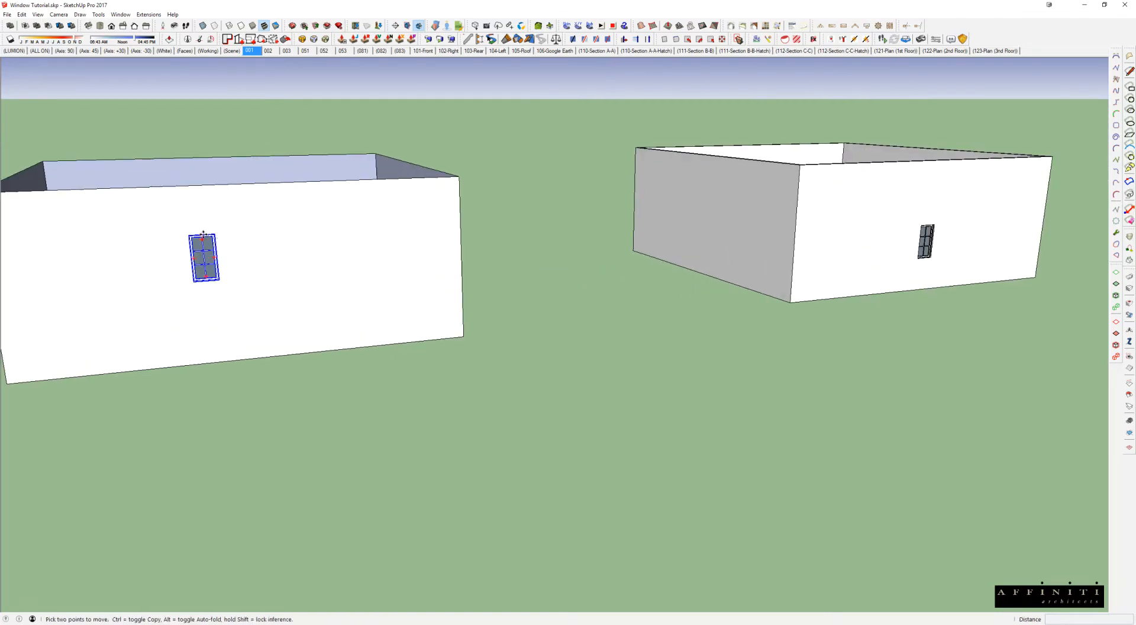
left_click(245, 233)
left_click(257, 232)
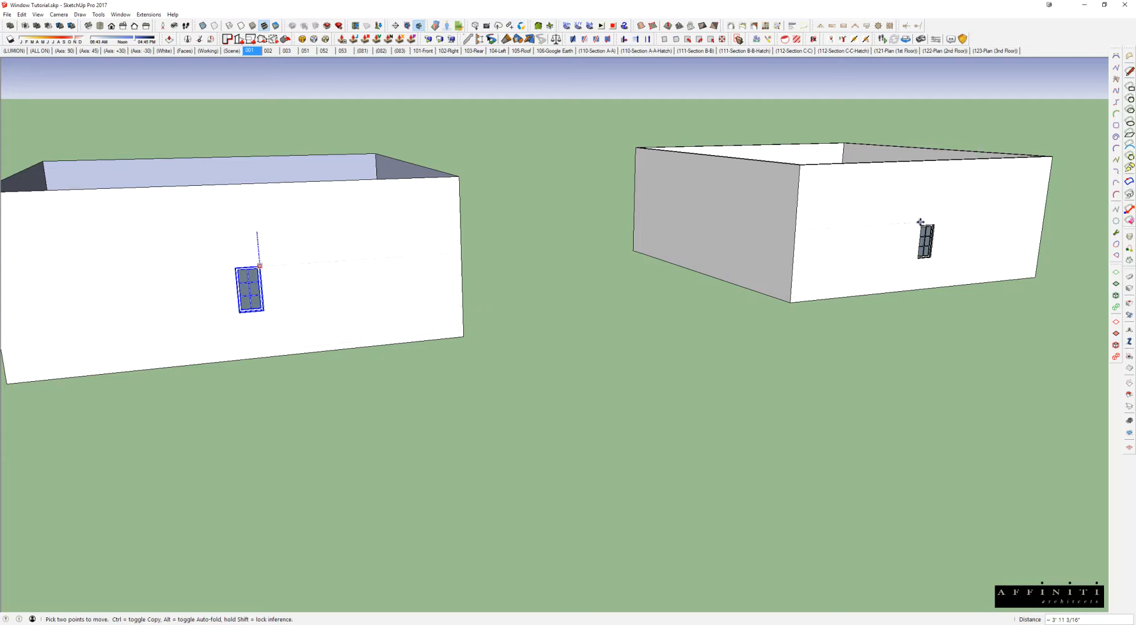
left_click(922, 226)
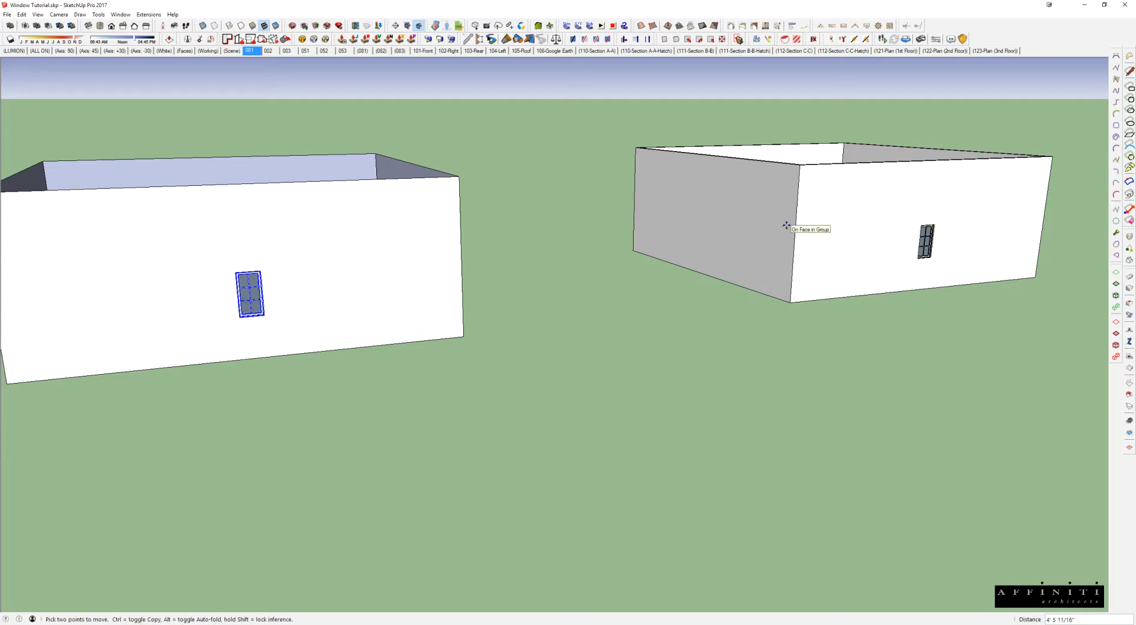
middle_click_drag(793, 235, 769, 239)
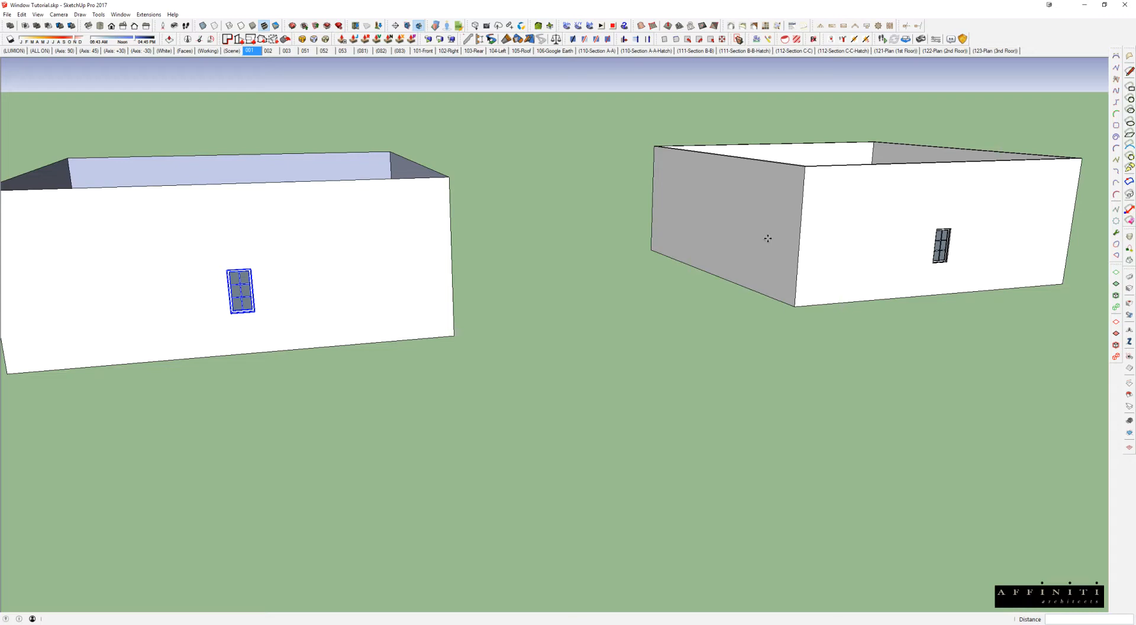
Step: Select the single-face walls and each box's window in turn to compare the two wall set-ups
key("space")
left_click(367, 208)
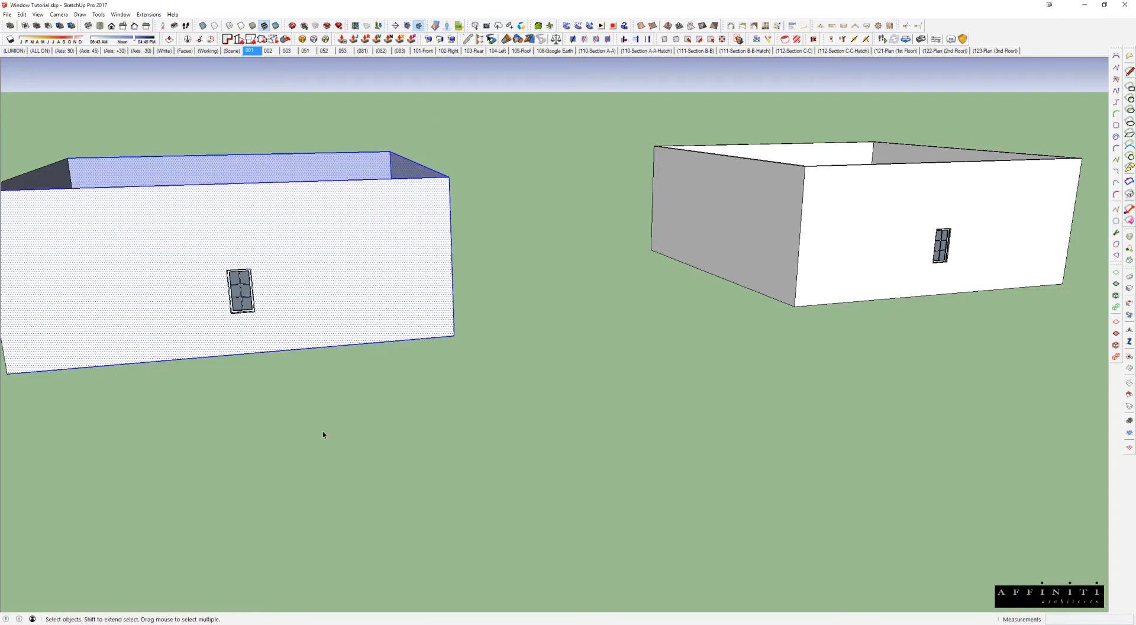
left_click(243, 285)
left_click(944, 242)
middle_click_drag(943, 243, 657, 250)
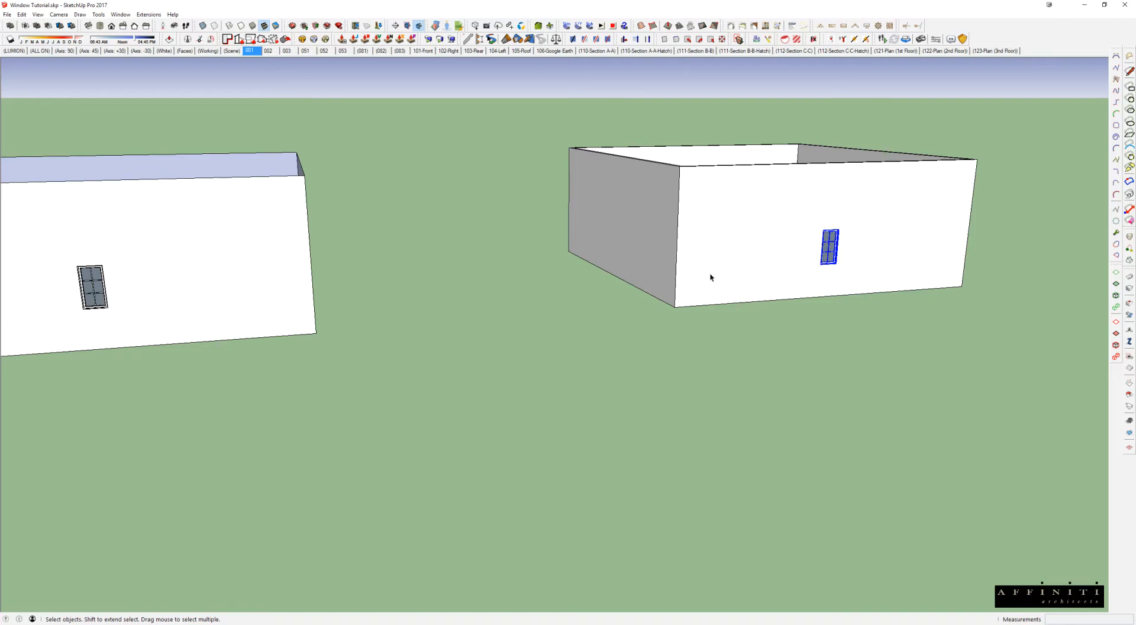
middle_click_drag(709, 272, 688, 284)
middle_click_drag(716, 246, 657, 266)
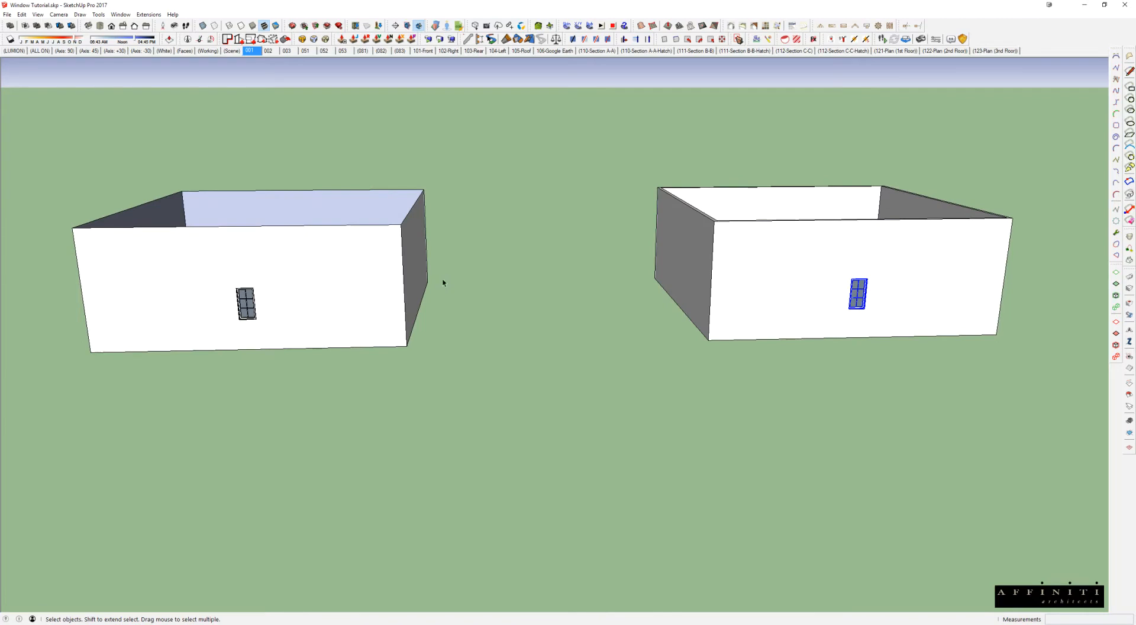
left_click(249, 312)
left_click(857, 293)
left_click(246, 297)
Step: Switch to the Blocks - Window - Casement file and move the Layers window aside to clear the view of the window blocks
mouse_move(317, 621)
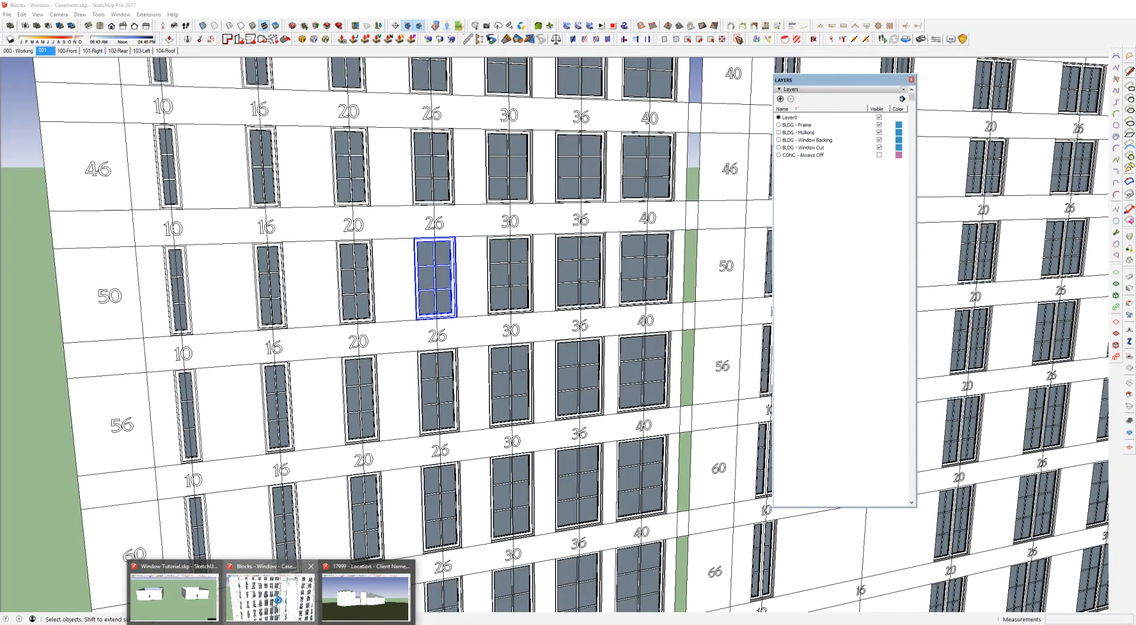
left_click(271, 598)
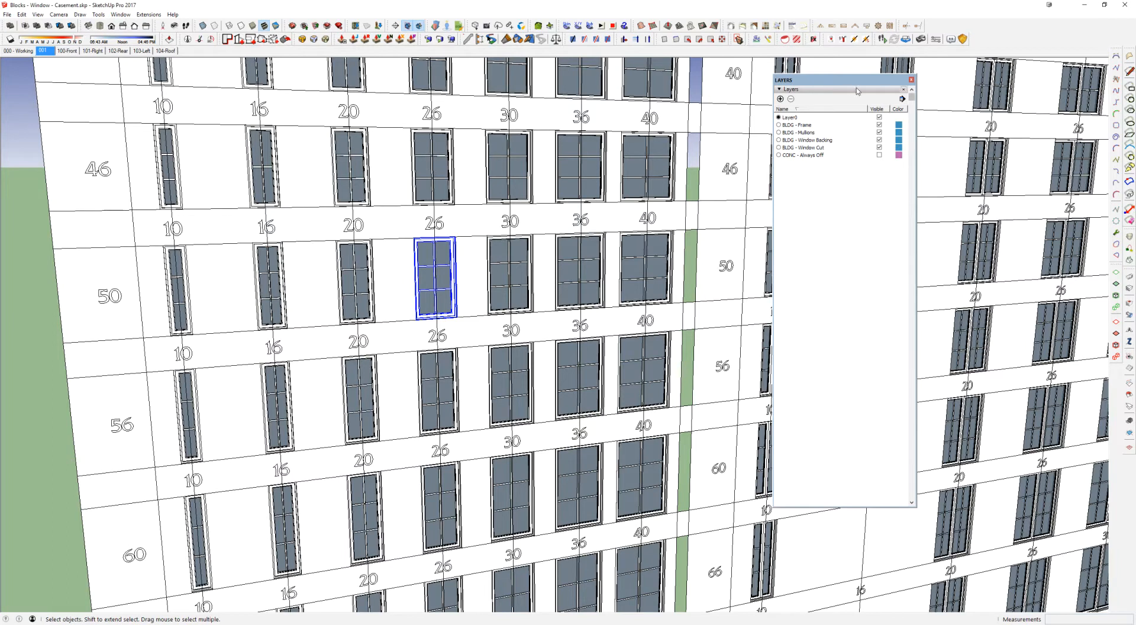
left_click_drag(844, 82, 942, 85)
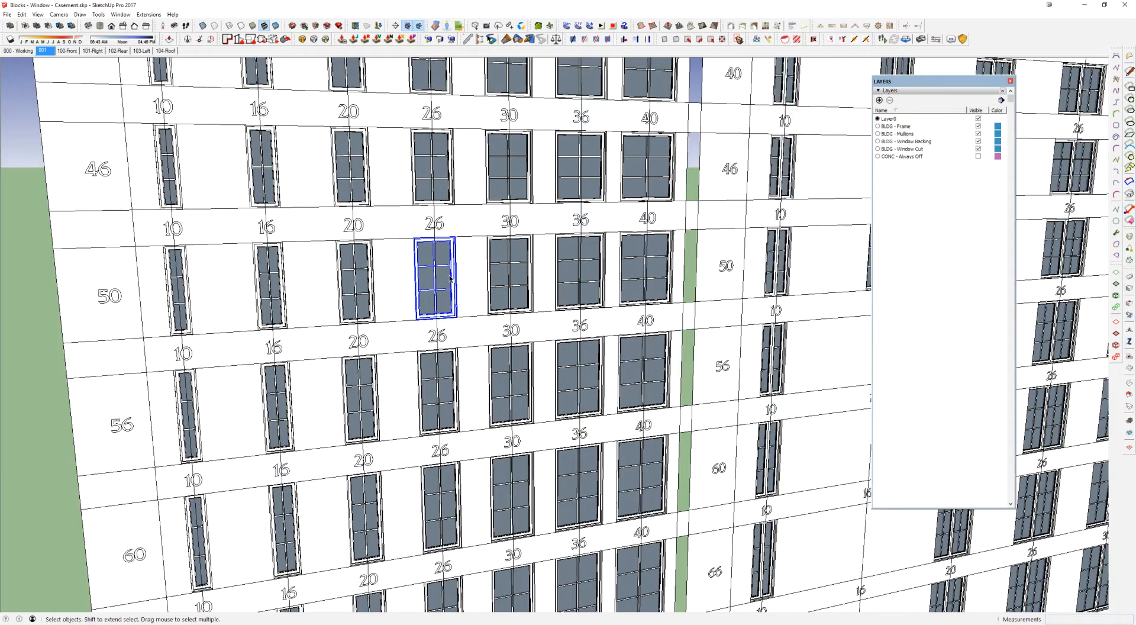
scroll(450, 277, "down", 10)
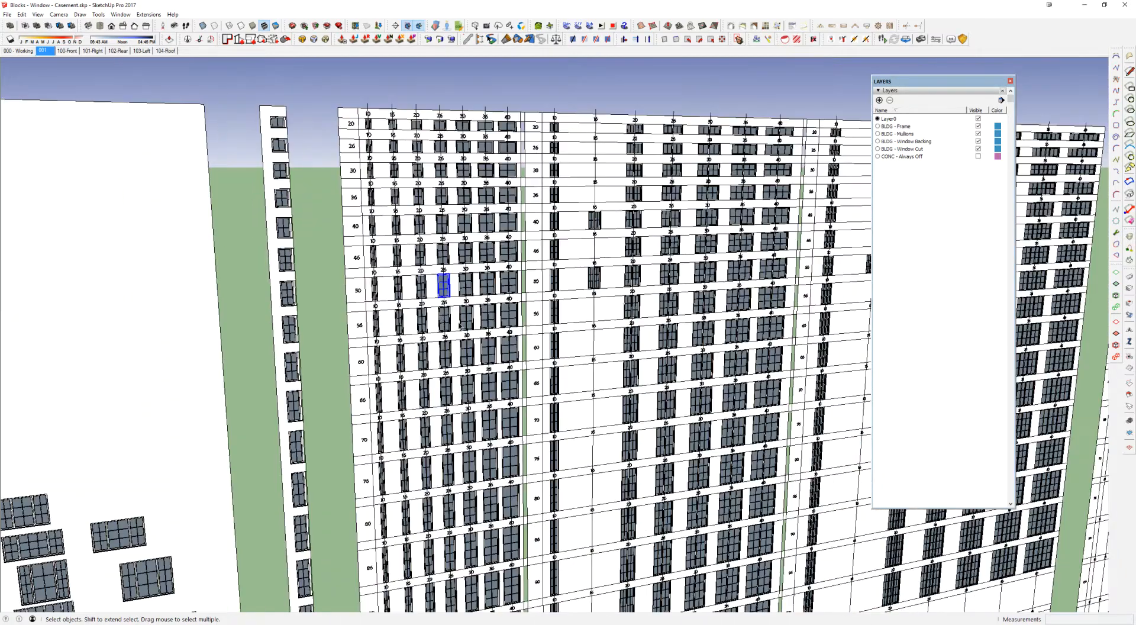
scroll(402, 356, "up", 5)
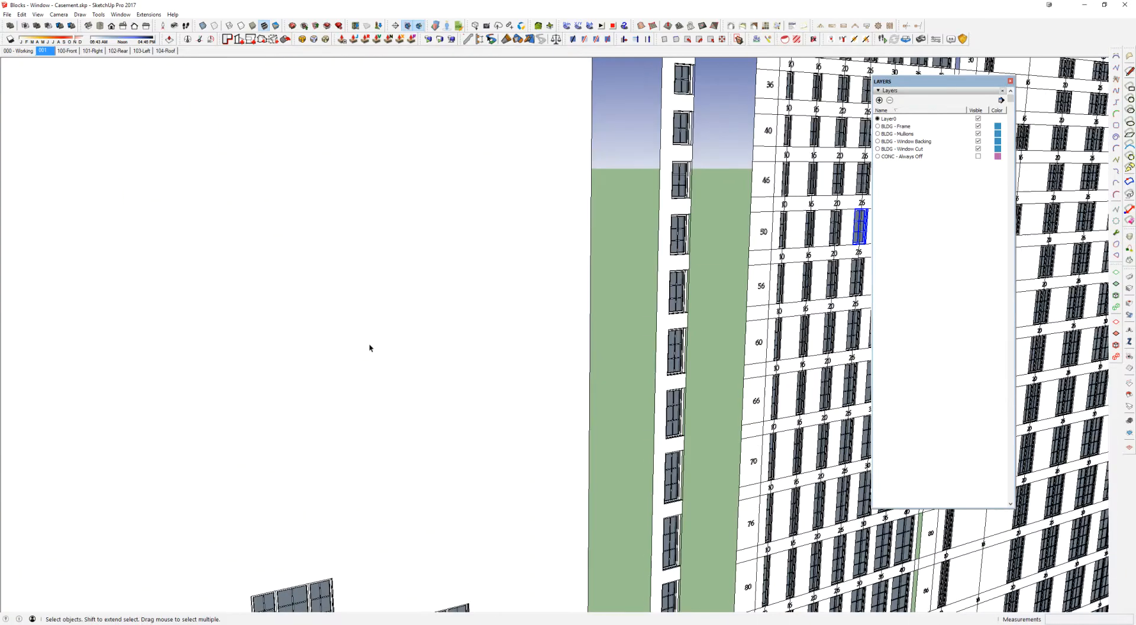
scroll(370, 341, "up", 2)
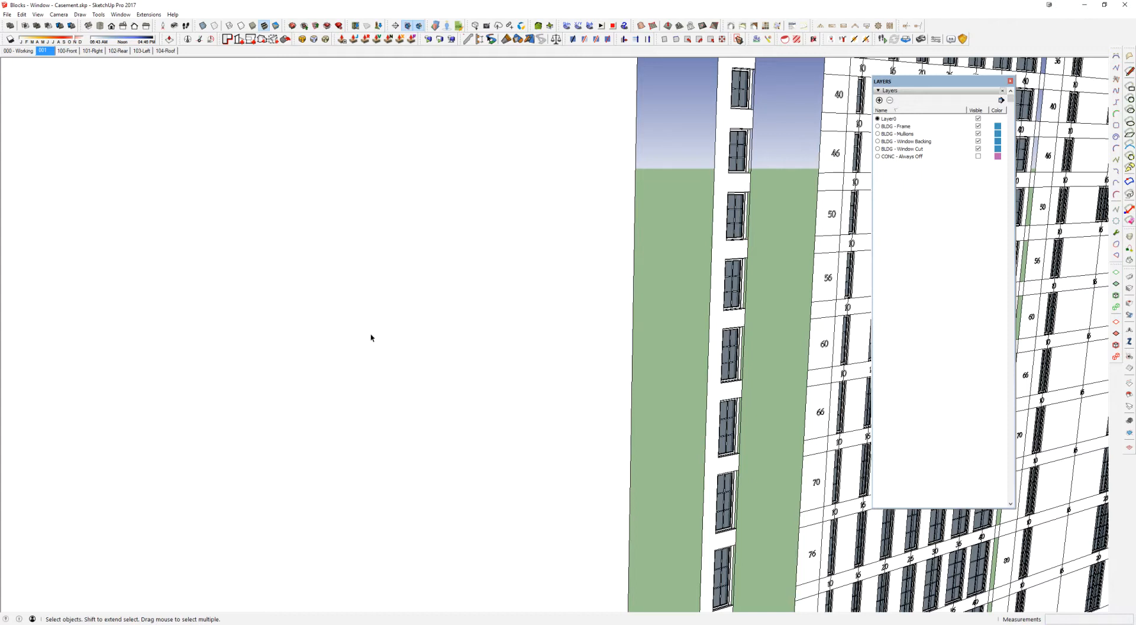
key("r")
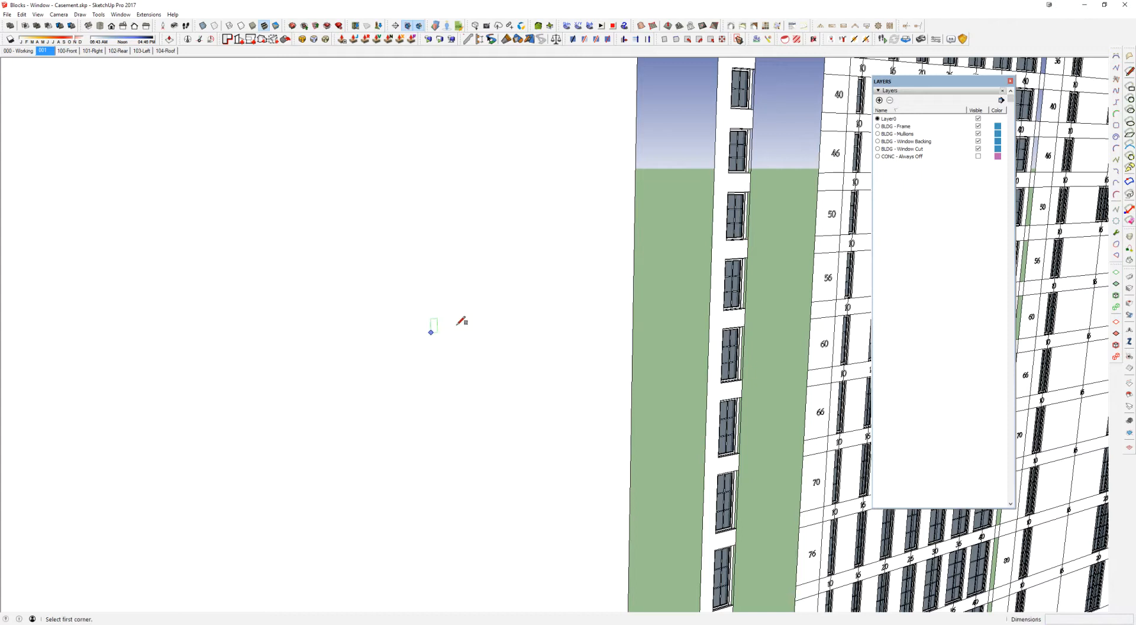
left_click(370, 262)
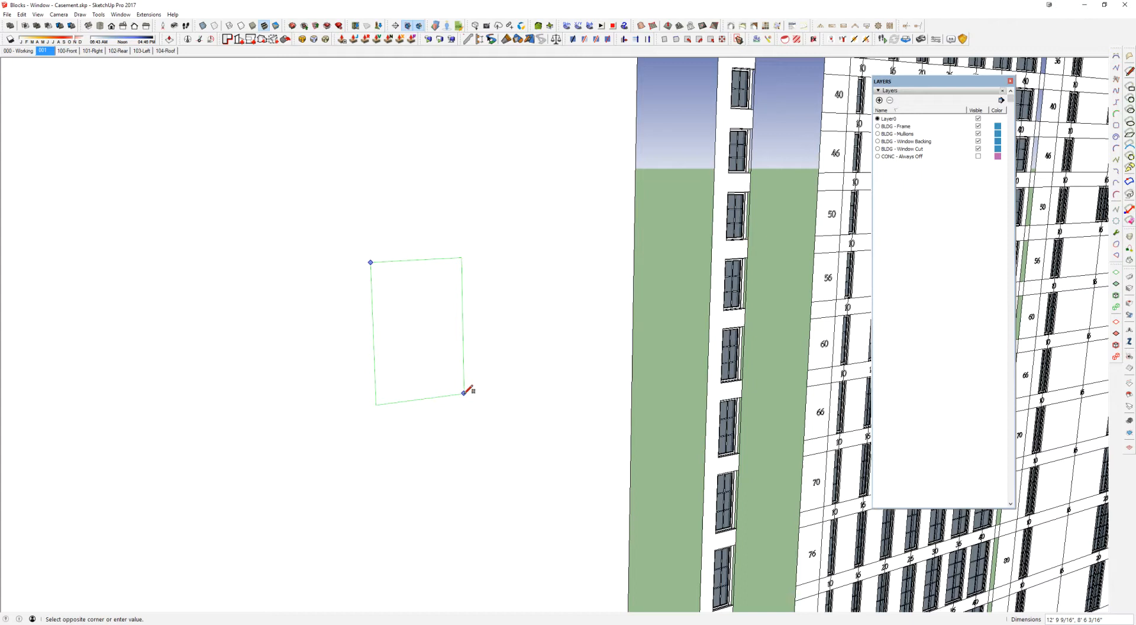
key("space")
Step: Examine the library's wall of custom windows and the grids of casement blocks arranged by width and height
scroll(464, 283, "down", 10)
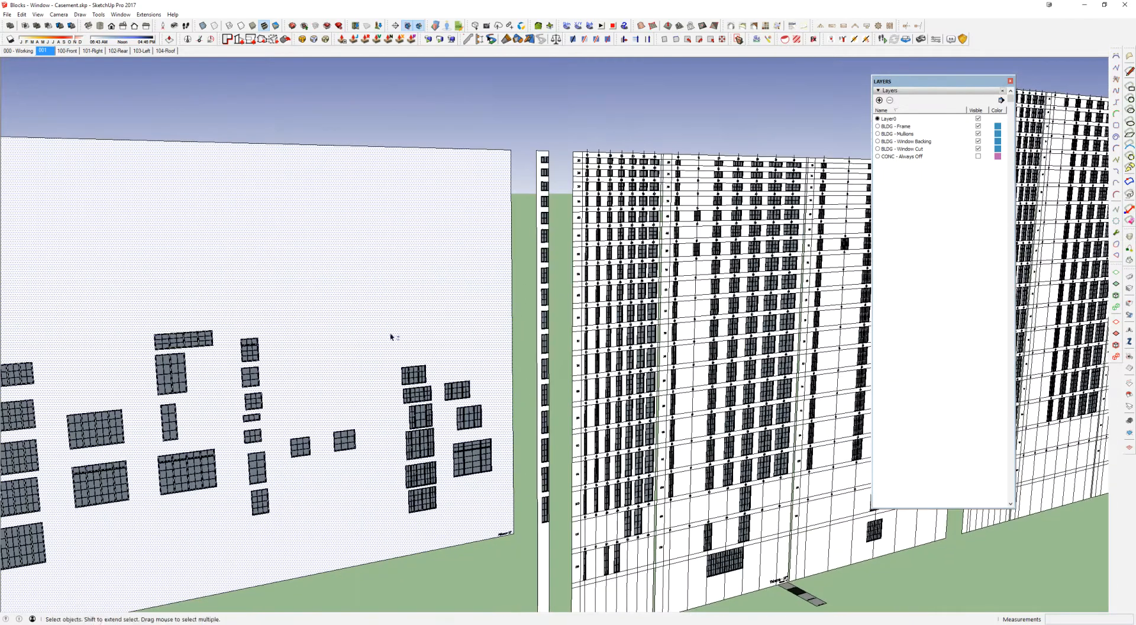
scroll(497, 251, "down", 3)
middle_click_drag(497, 251, 492, 308)
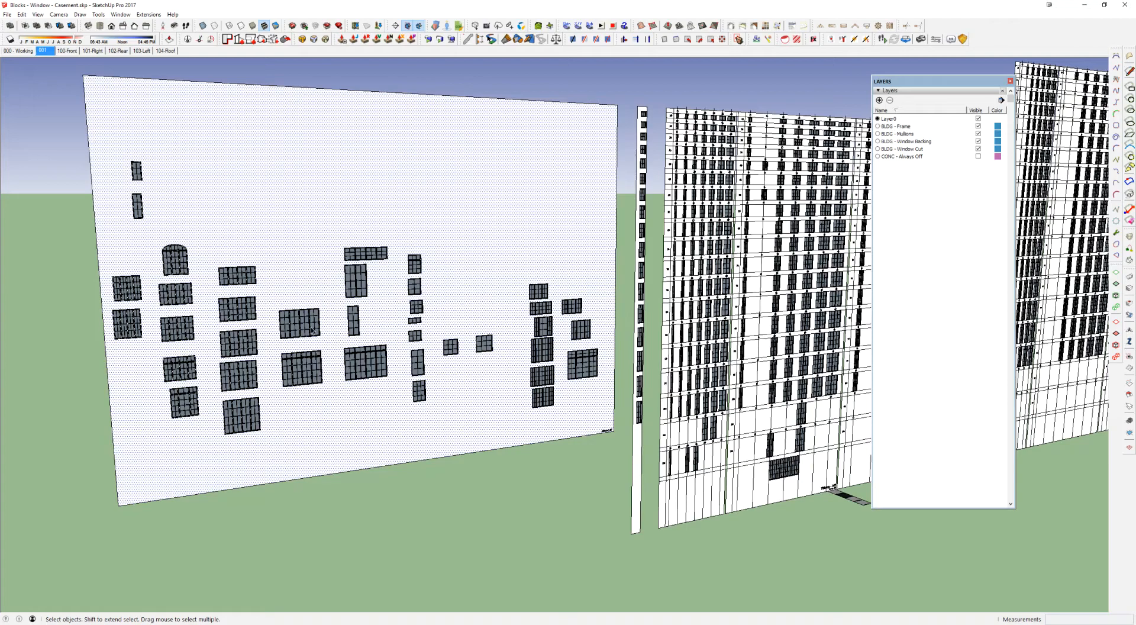
middle_click_drag(312, 330, 266, 308)
scroll(142, 247, "up", 5)
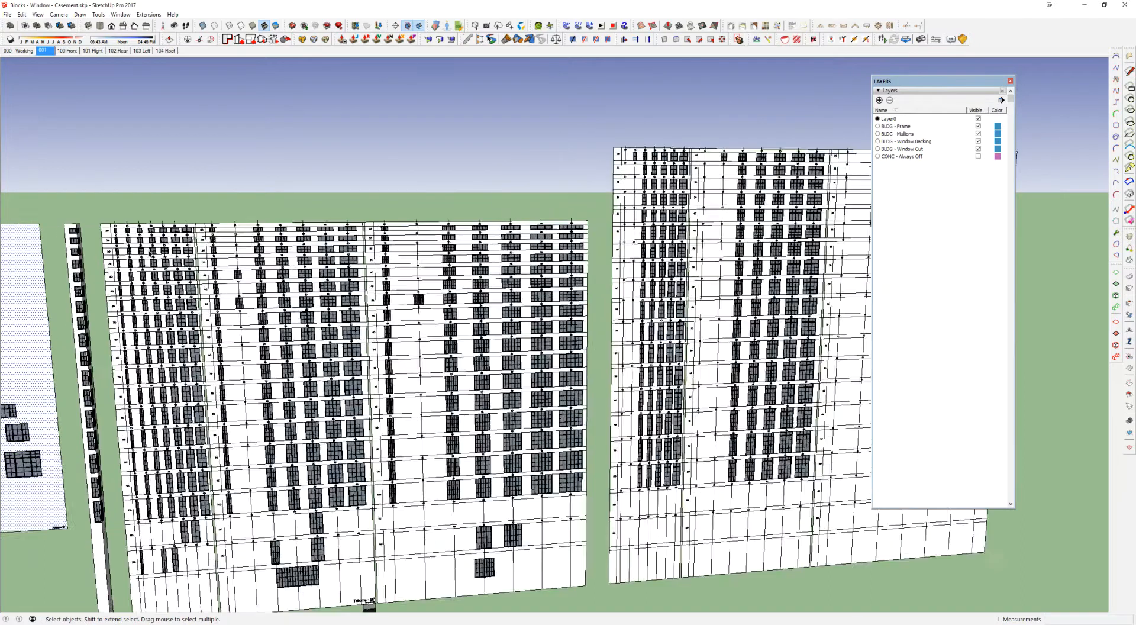
scroll(135, 247, "up", 2)
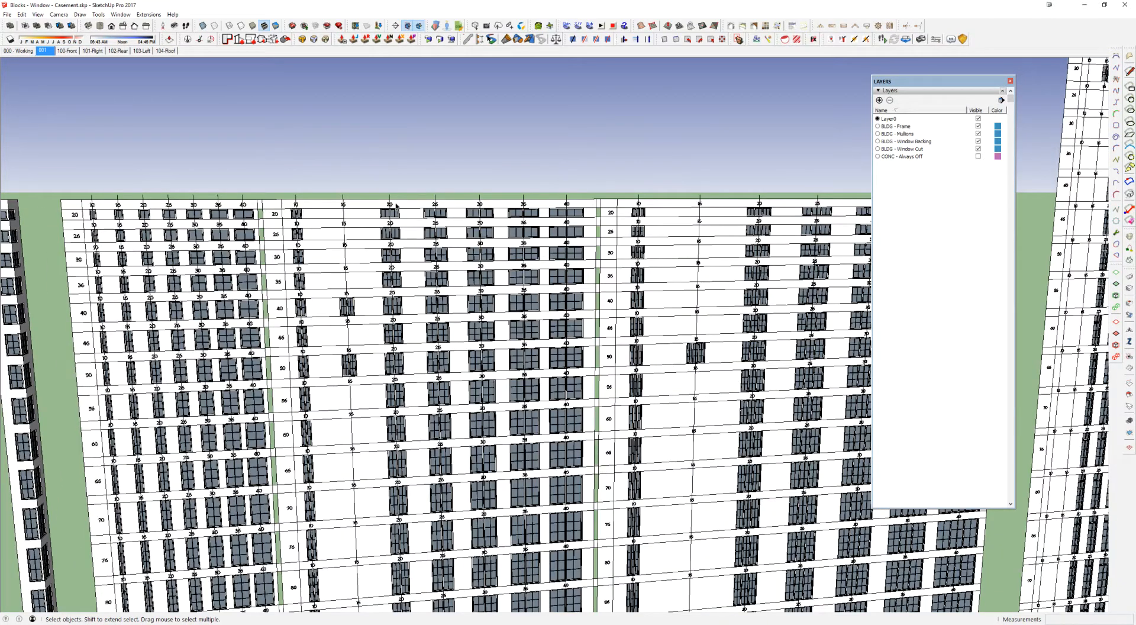
Step: Examine the remaining grids of casement blocks and the layout of the walls they are arranged on
middle_click_drag(551, 210, 369, 258)
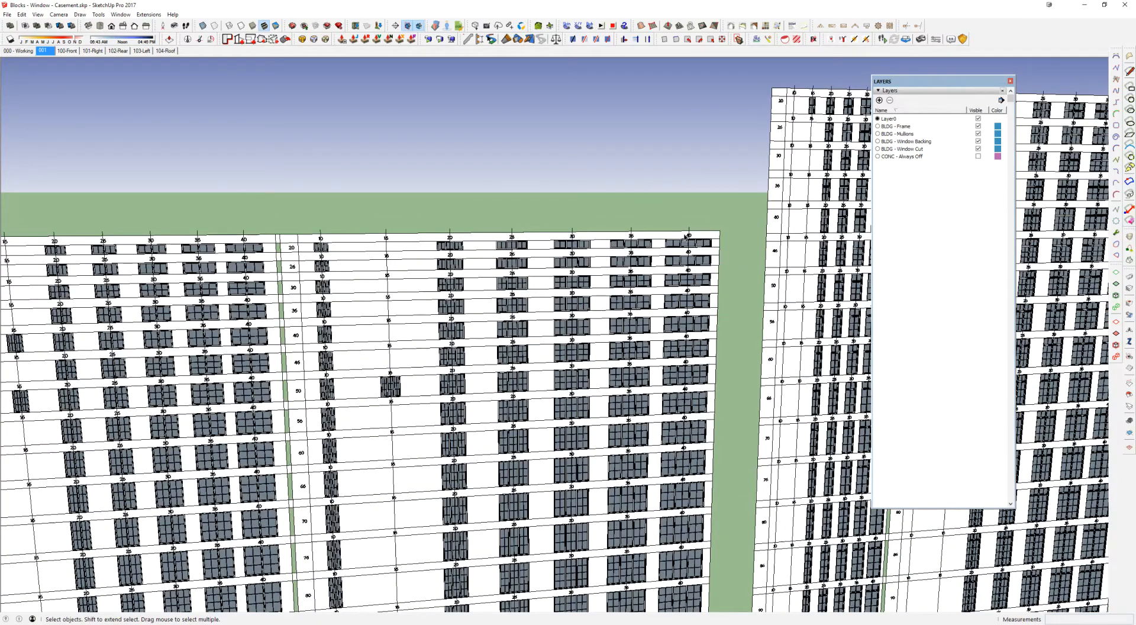
middle_click_drag(690, 261, 192, 204)
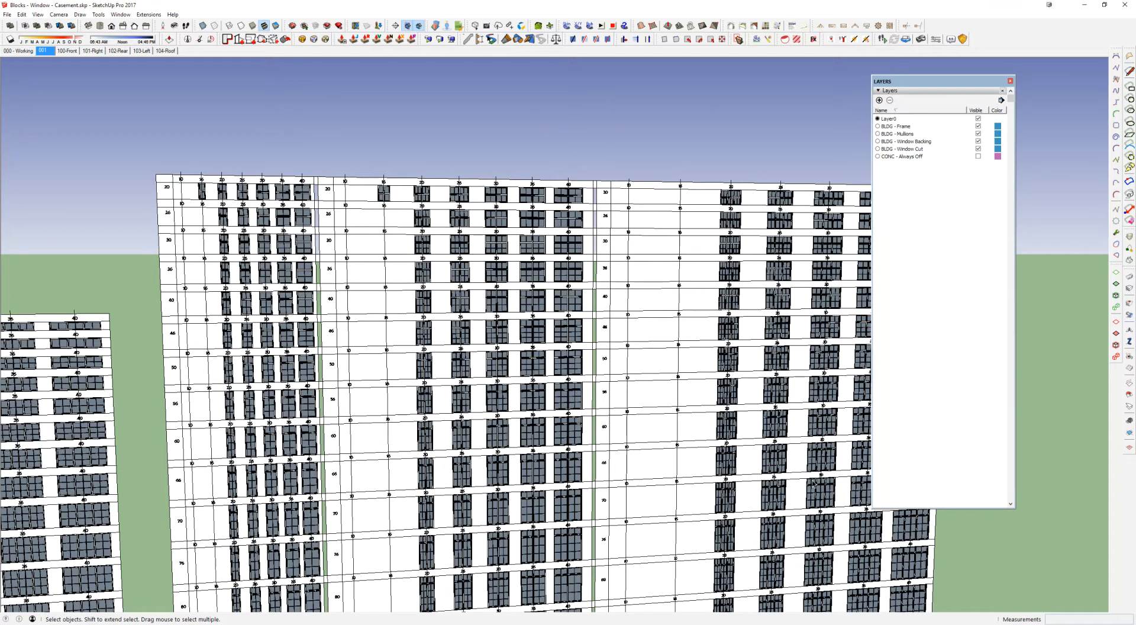
scroll(619, 479, "down", 2)
middle_click_drag(619, 479, 694, 289, "shift")
scroll(694, 289, "down", 1)
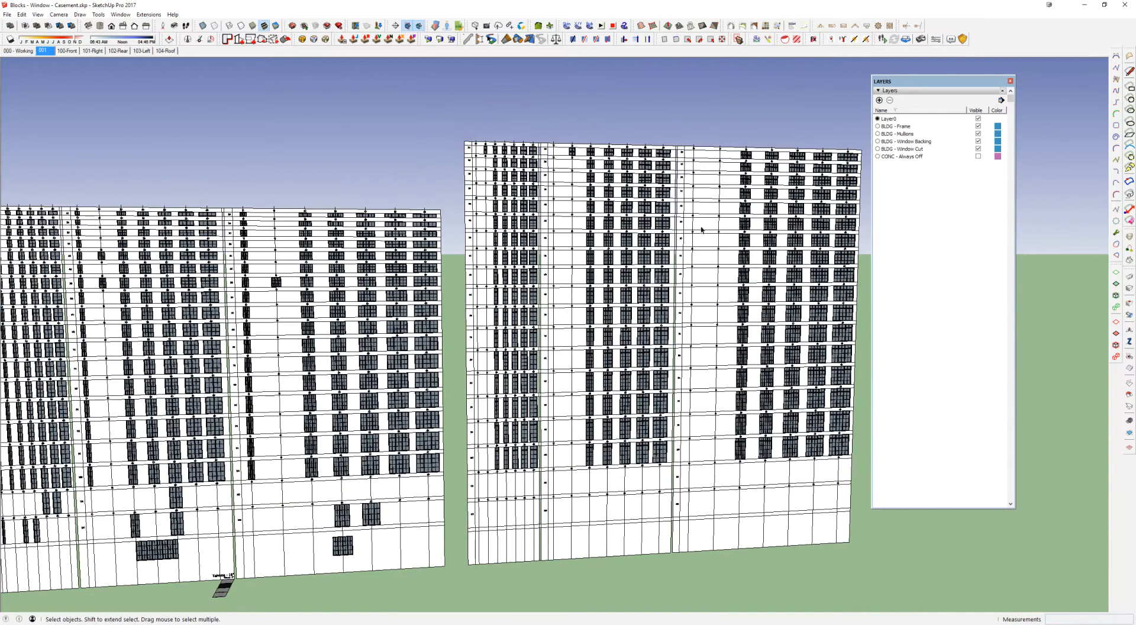
scroll(344, 333, "down", 3)
middle_click_drag(458, 345, 974, 255, "shift")
Step: Select a four-panel window on the custom window wall and examine the custom windows around it
scroll(320, 308, "up", 7)
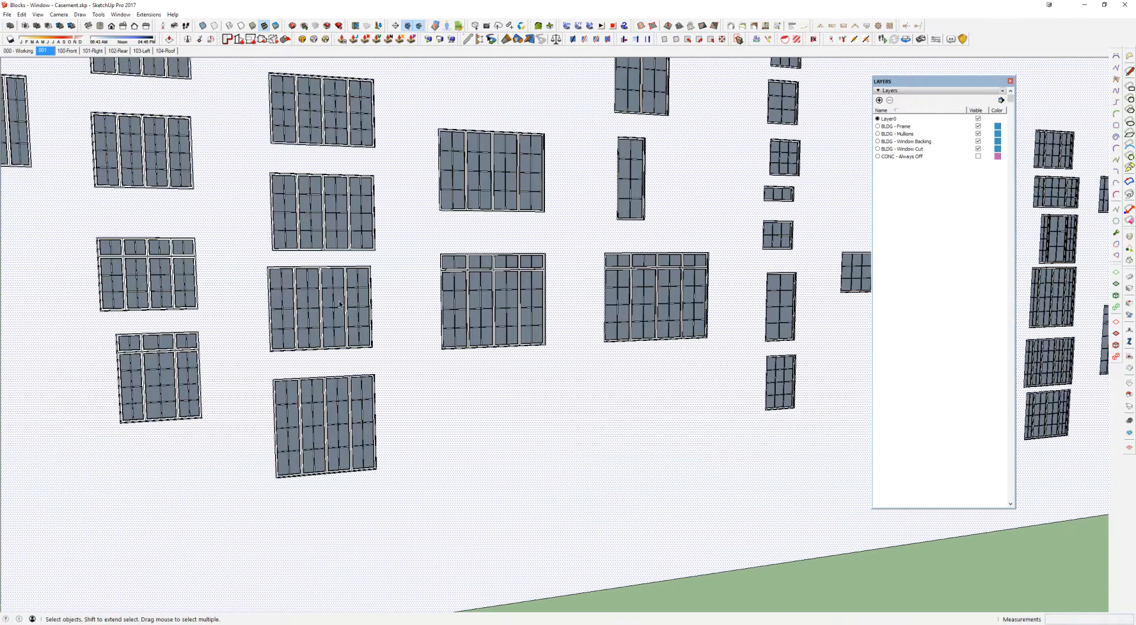
left_click(339, 303)
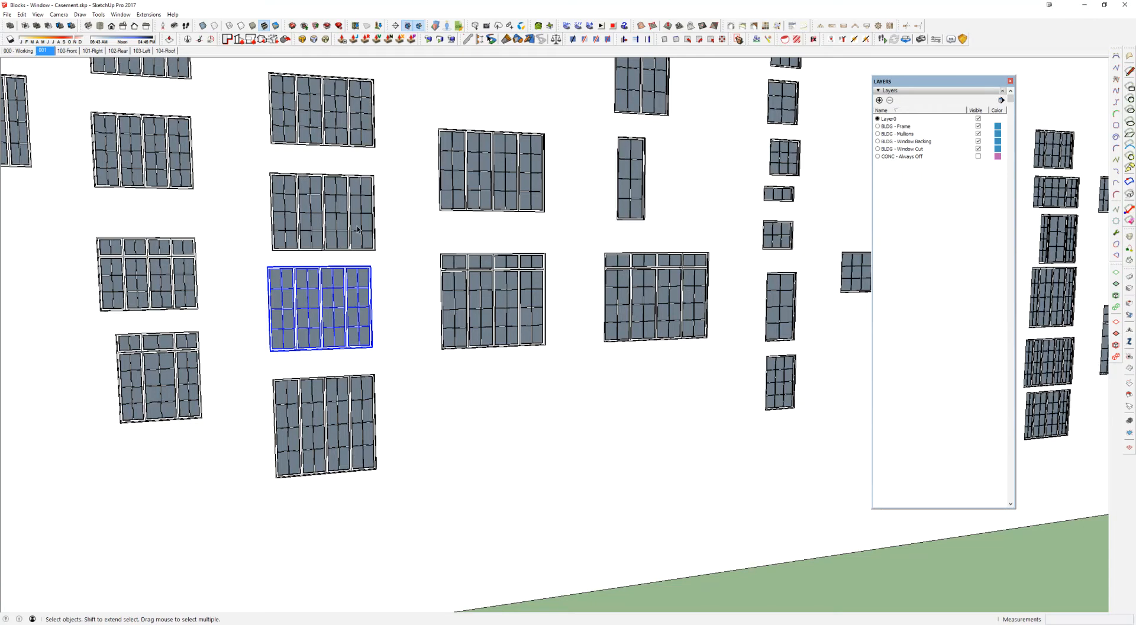
scroll(353, 239, "down", 1)
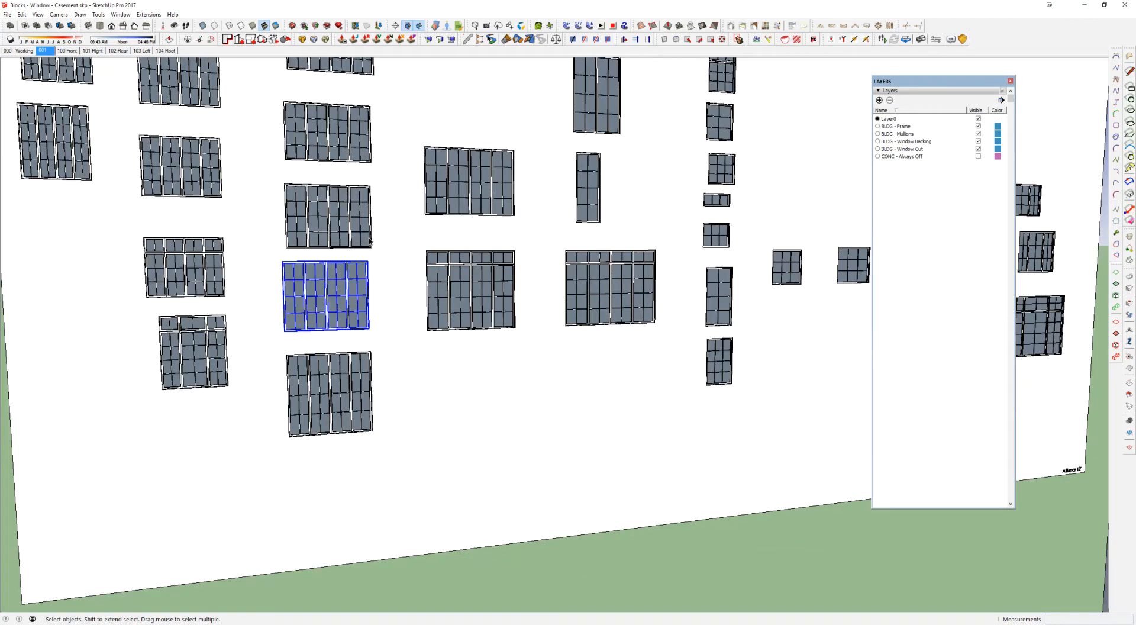
middle_click_drag(378, 221, 385, 282)
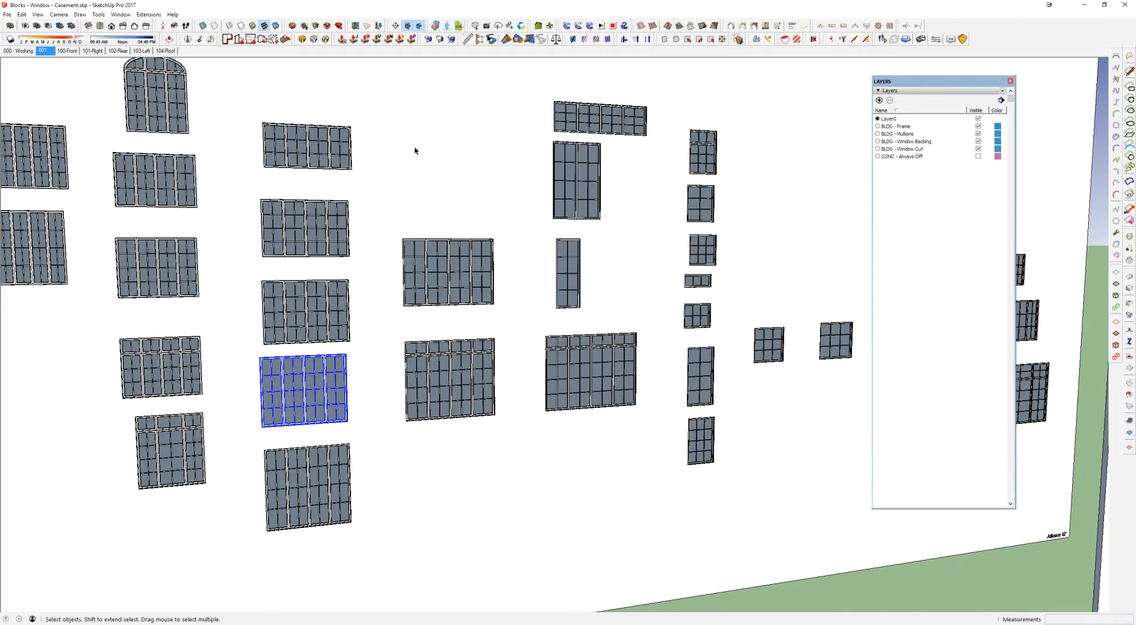
scroll(115, 161, "down", 3)
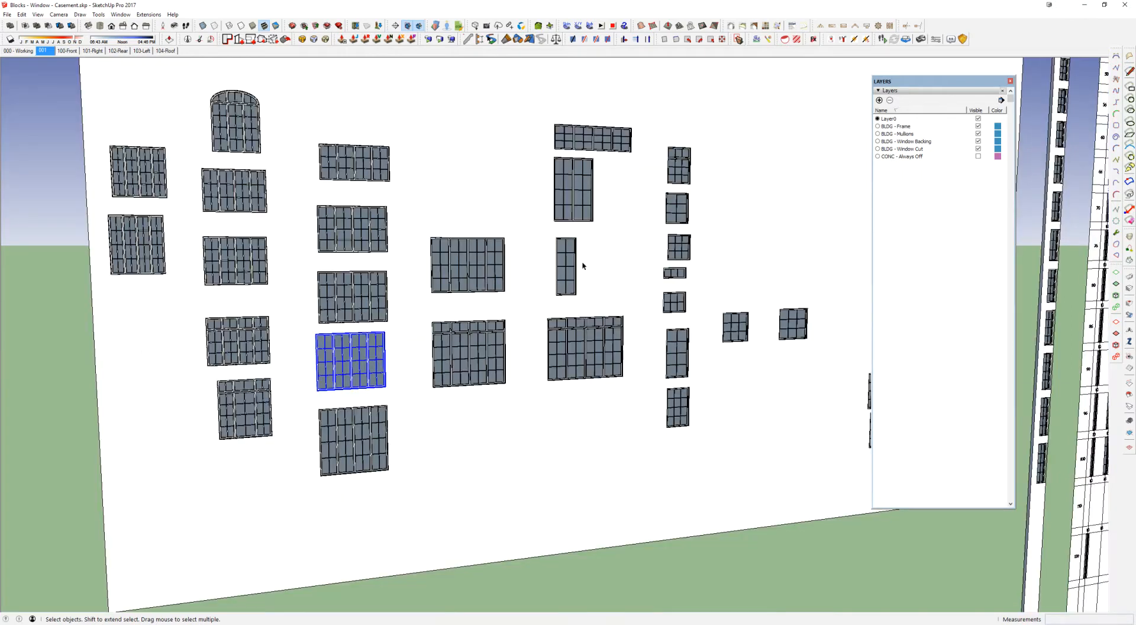
middle_click_drag(733, 305, 683, 312)
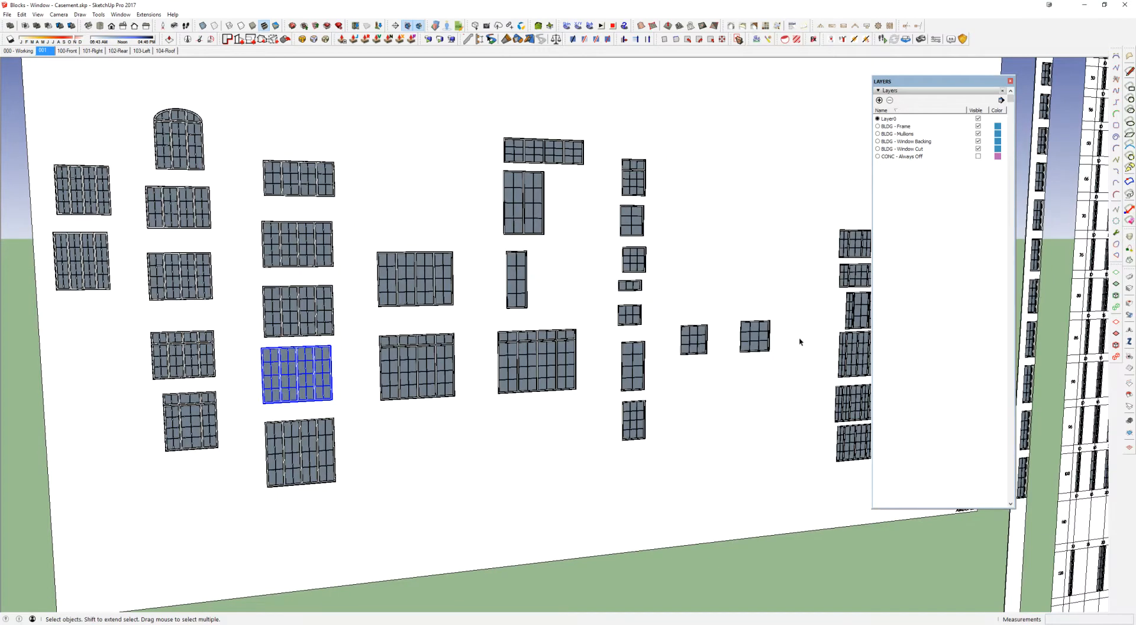
scroll(808, 325, "down", 2)
middle_click_drag(806, 322, 817, 325)
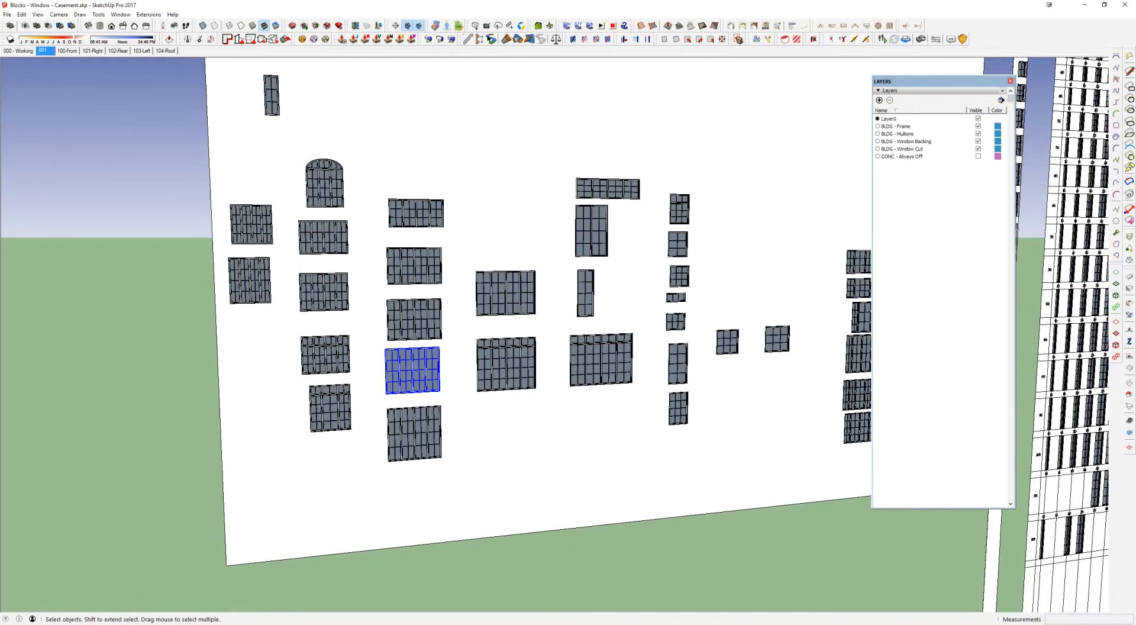
Step: Bring the Default Tray into view, widen it, and read the definition name of the topmost four-panel custom window
left_click_drag(1135, 124, 657, 124)
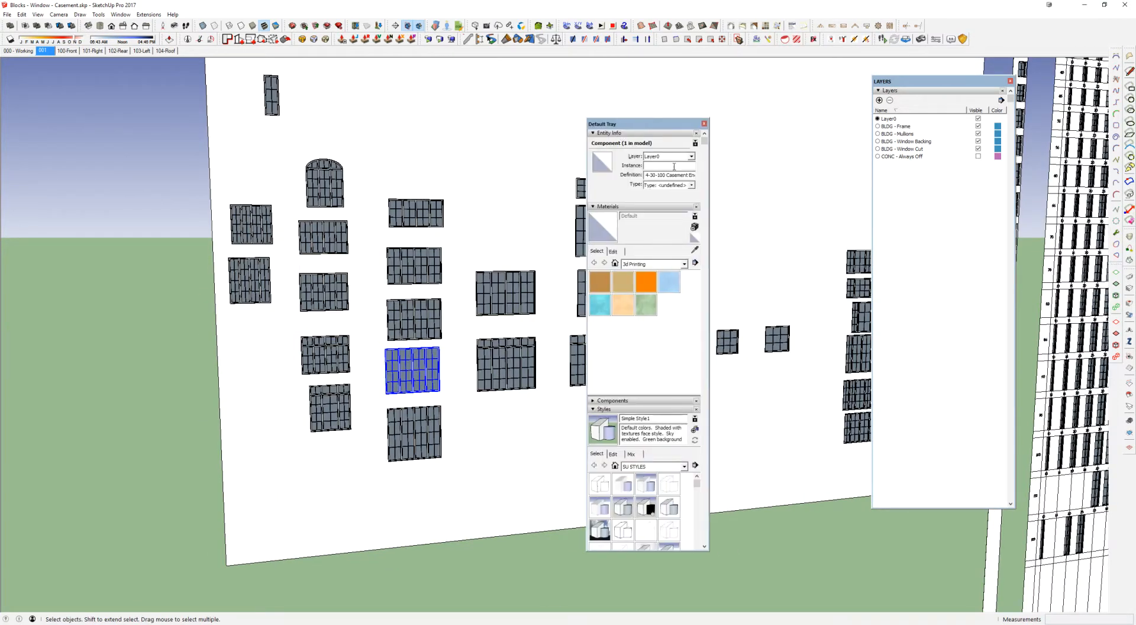
left_click(335, 186)
left_click(420, 219)
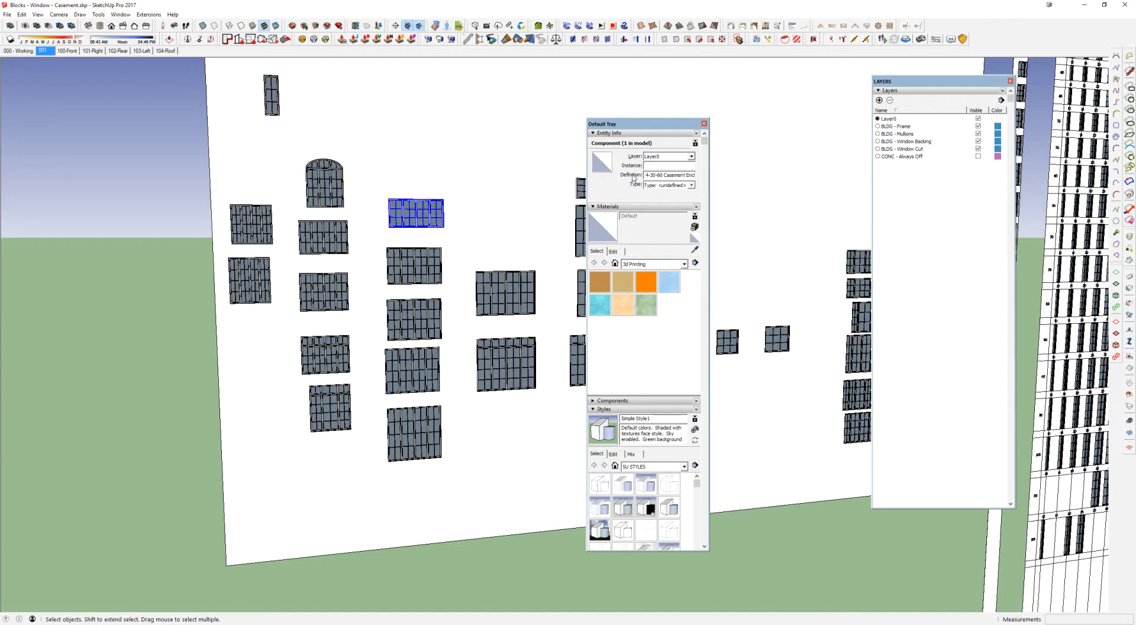
left_click_drag(709, 175, 626, 176)
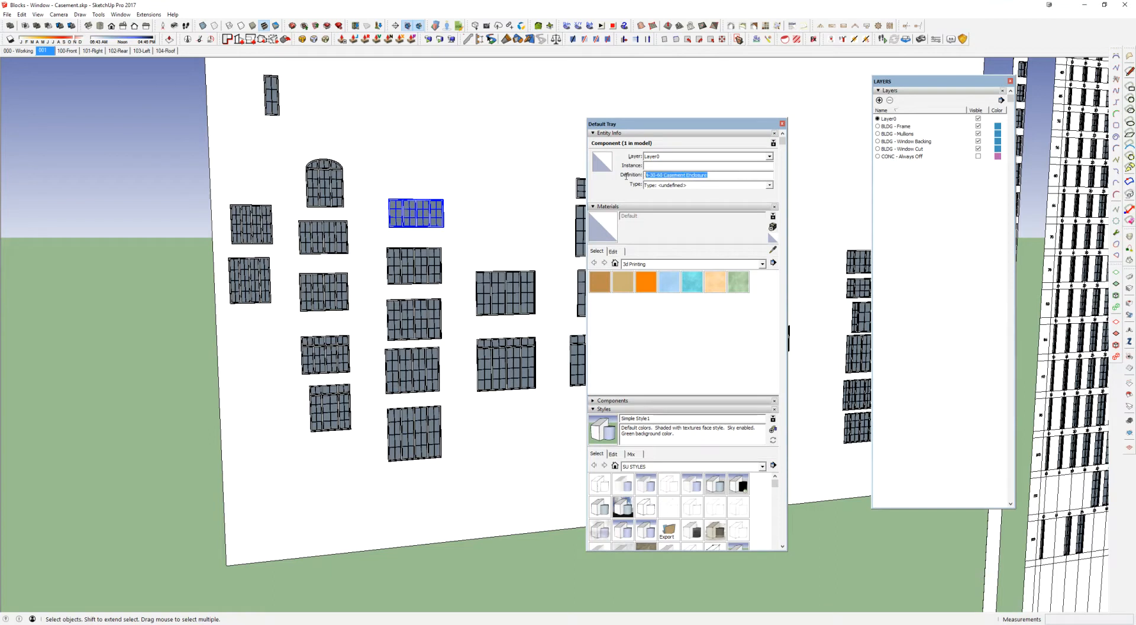
scroll(423, 225, "up", 6)
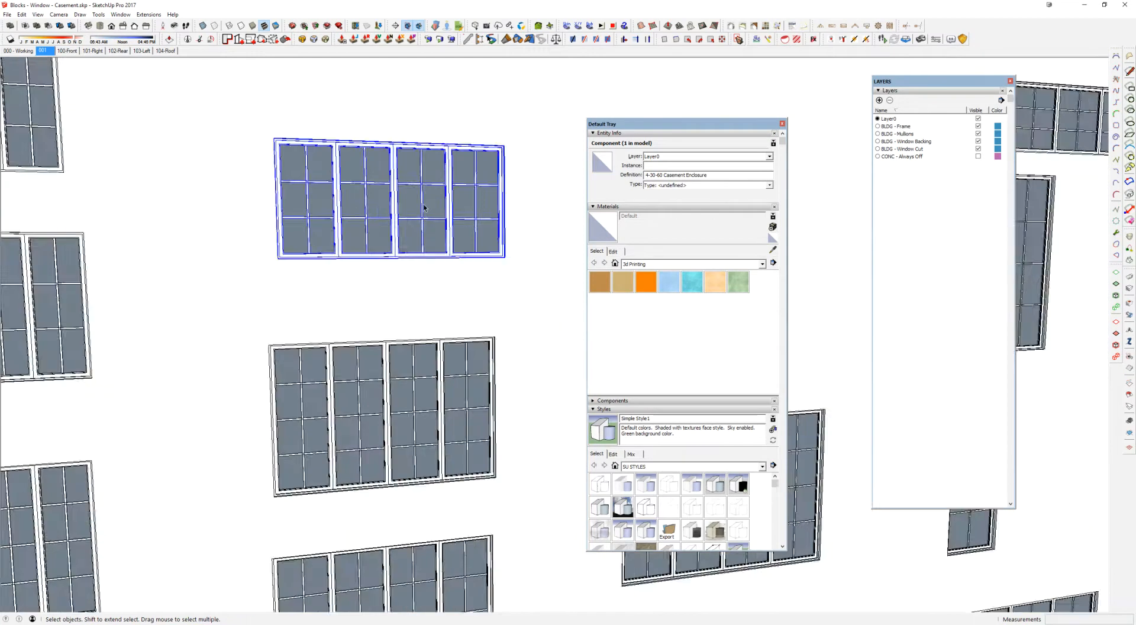
middle_click_drag(410, 185, 499, 256)
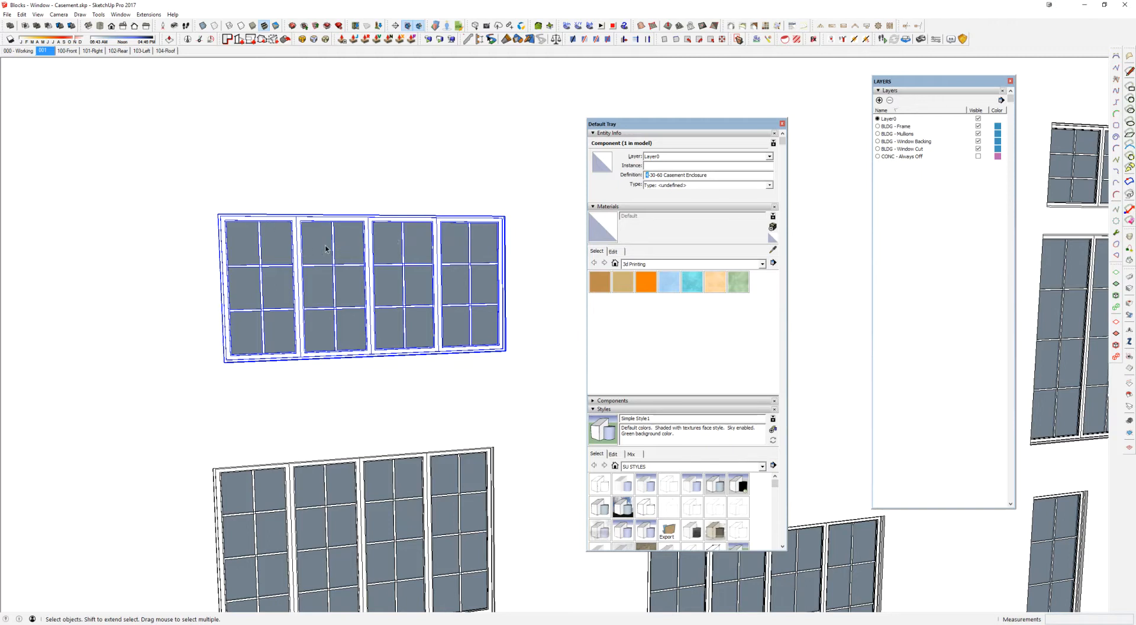
Step: Open the four-panel window and select each of its four panels in turn to inspect their nested component definition
double_click(339, 276)
left_click(324, 239)
left_click(389, 241)
left_click(482, 243)
left_click(268, 247)
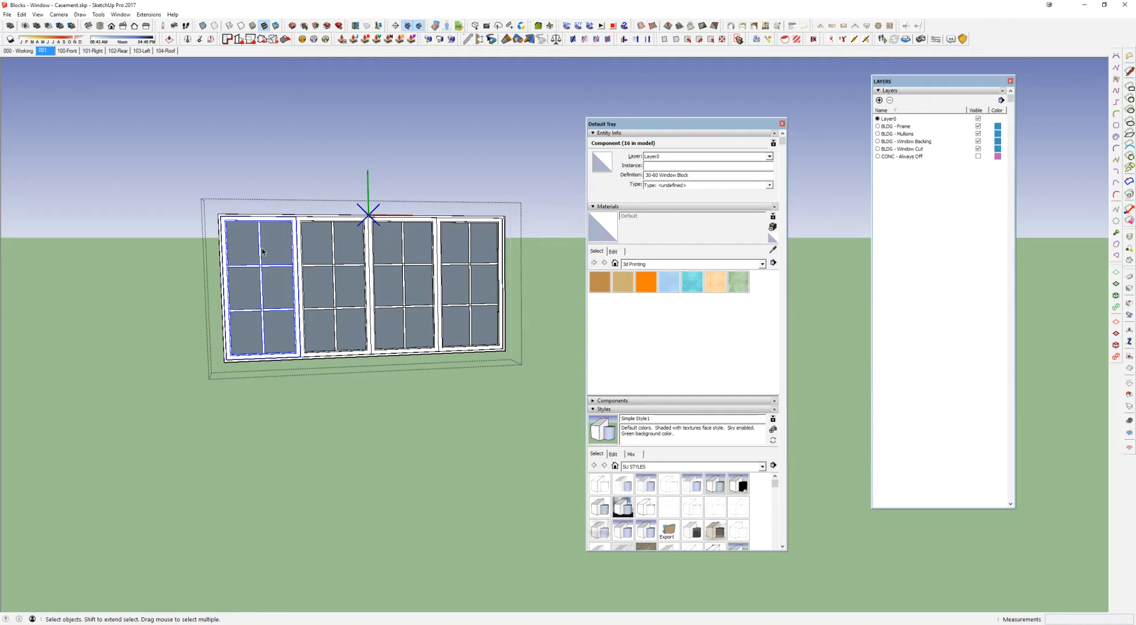
middle_click_drag(262, 251, 289, 299)
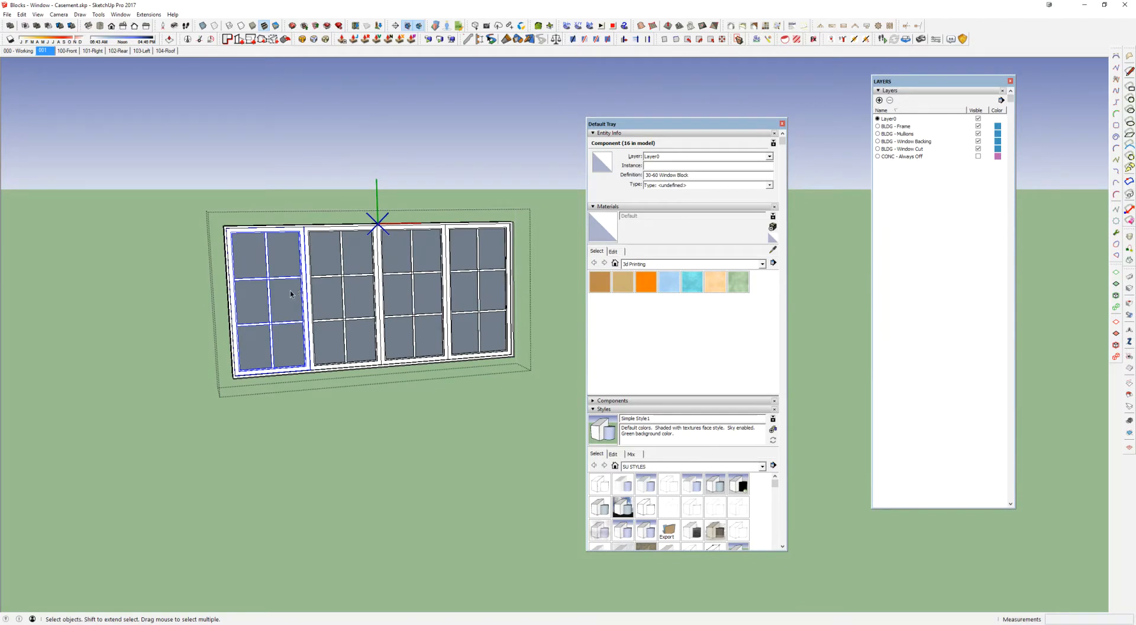
scroll(291, 294, "down", 2)
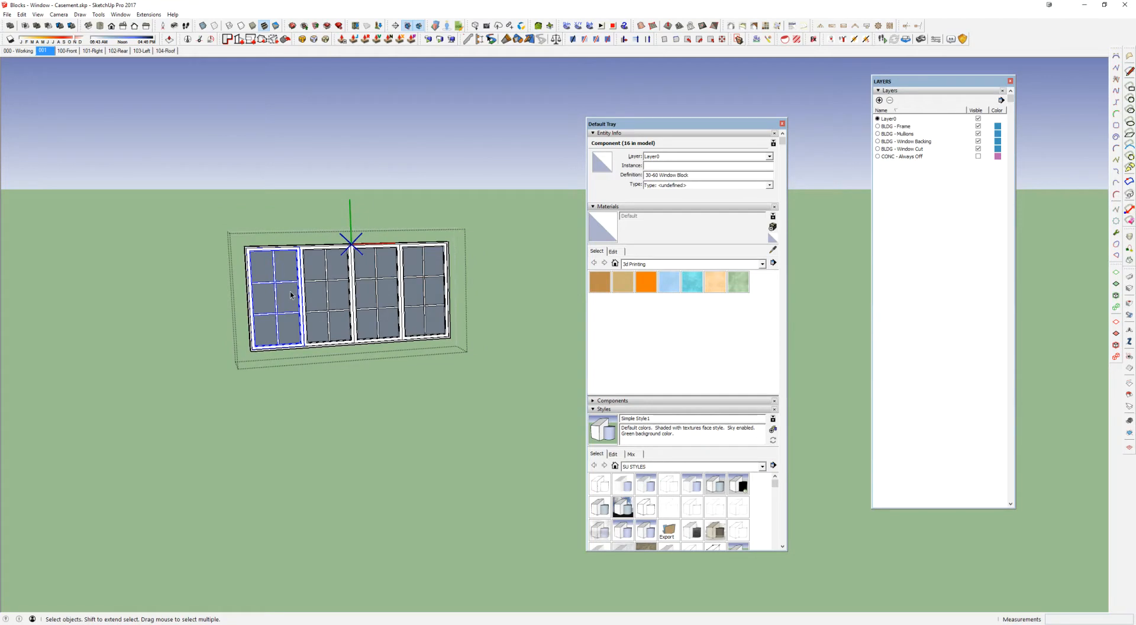
key("Escape")
Step: Select the 30-wide, 60-high block in the single-panel casement grid and highlight its definition name
scroll(291, 295, "down", 6)
middle_click_drag(290, 295, 18, 296)
scroll(225, 383, "up", 8)
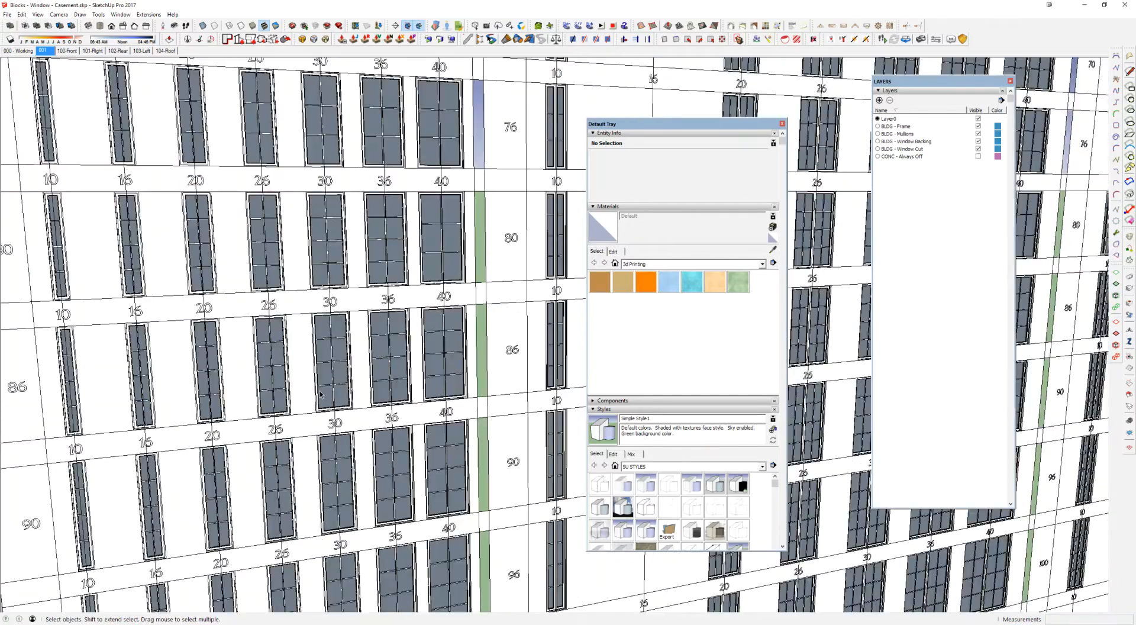
middle_click_drag(320, 392, 388, 234)
left_click(388, 232)
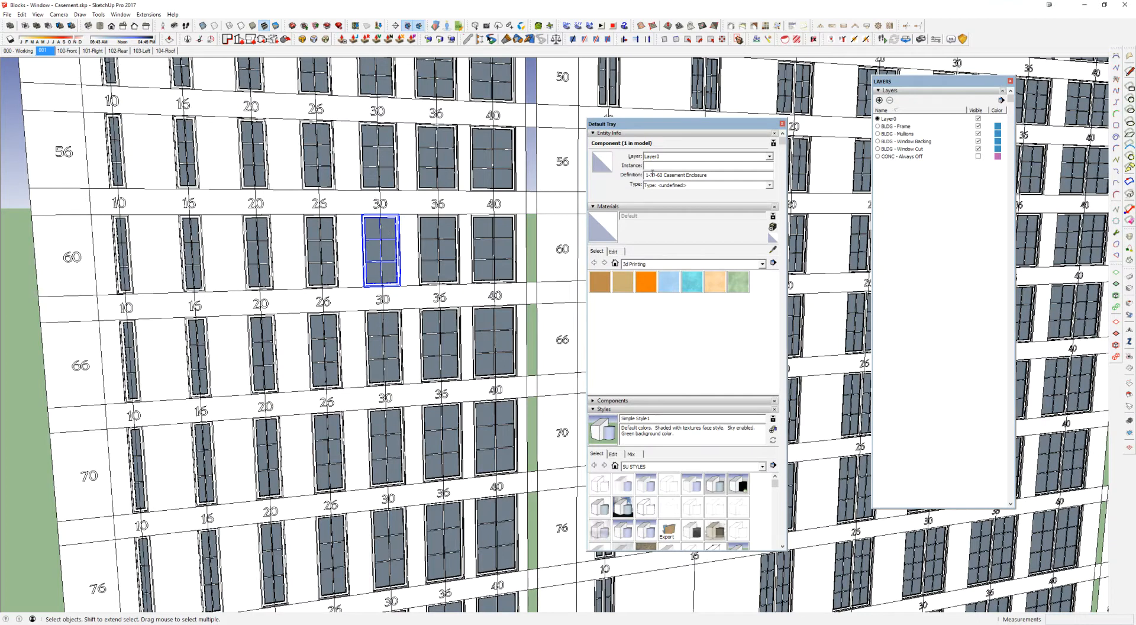
left_click_drag(647, 174, 715, 169)
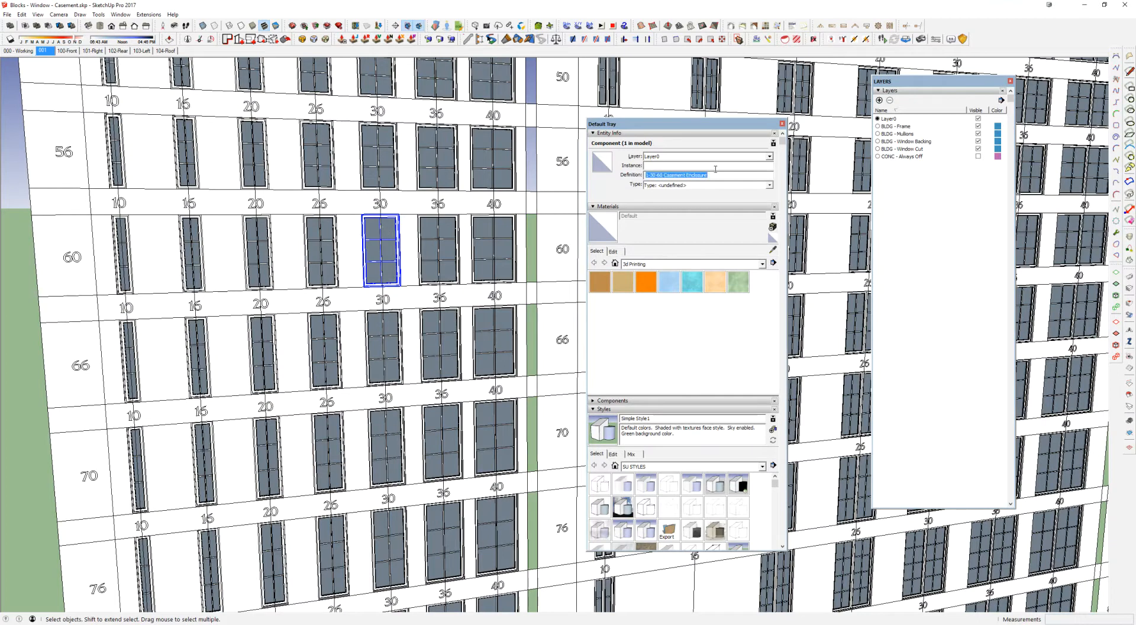
Step: Open the 1-30-60 Casement Enclosure and select the window block nested inside it to check its definition
double_click(391, 237)
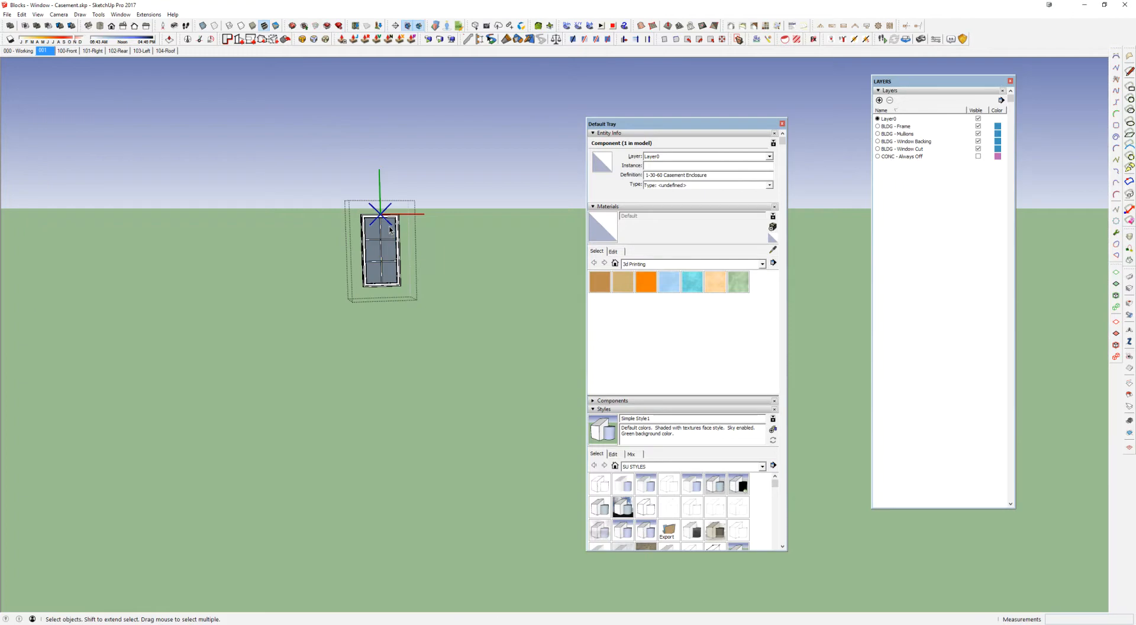
left_click(388, 220)
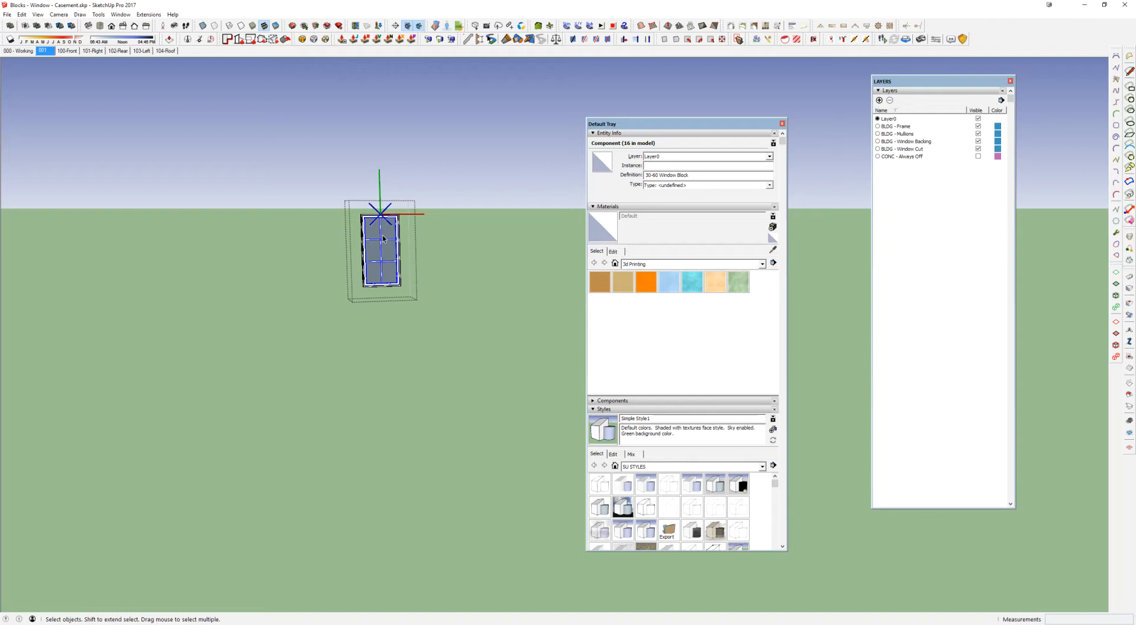
scroll(383, 239, "down", 1)
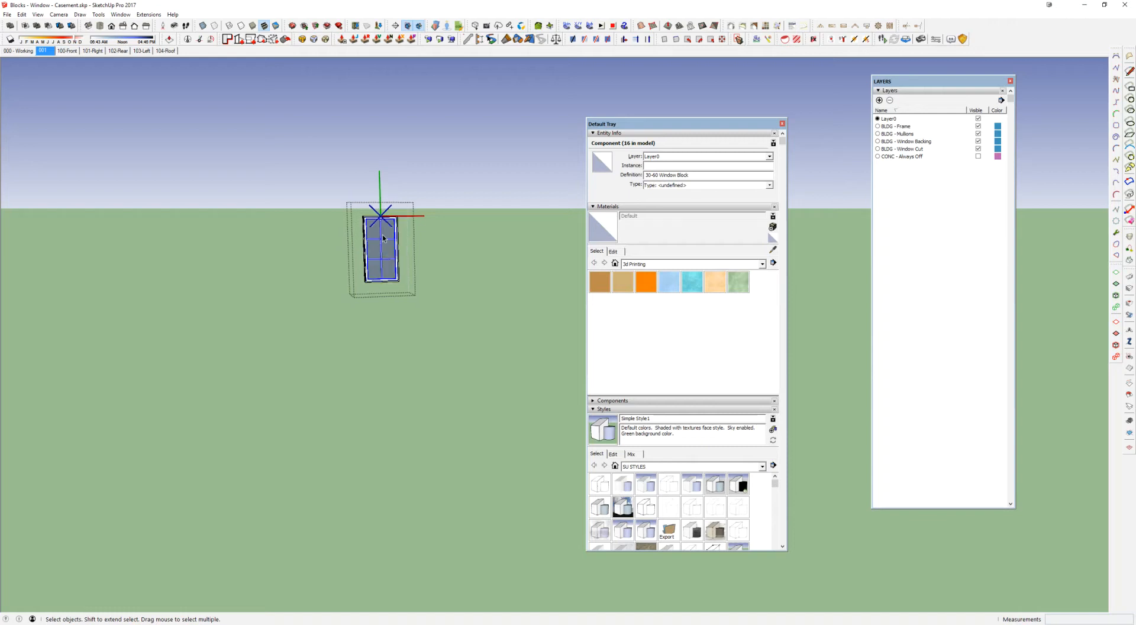
scroll(383, 238, "down", 3)
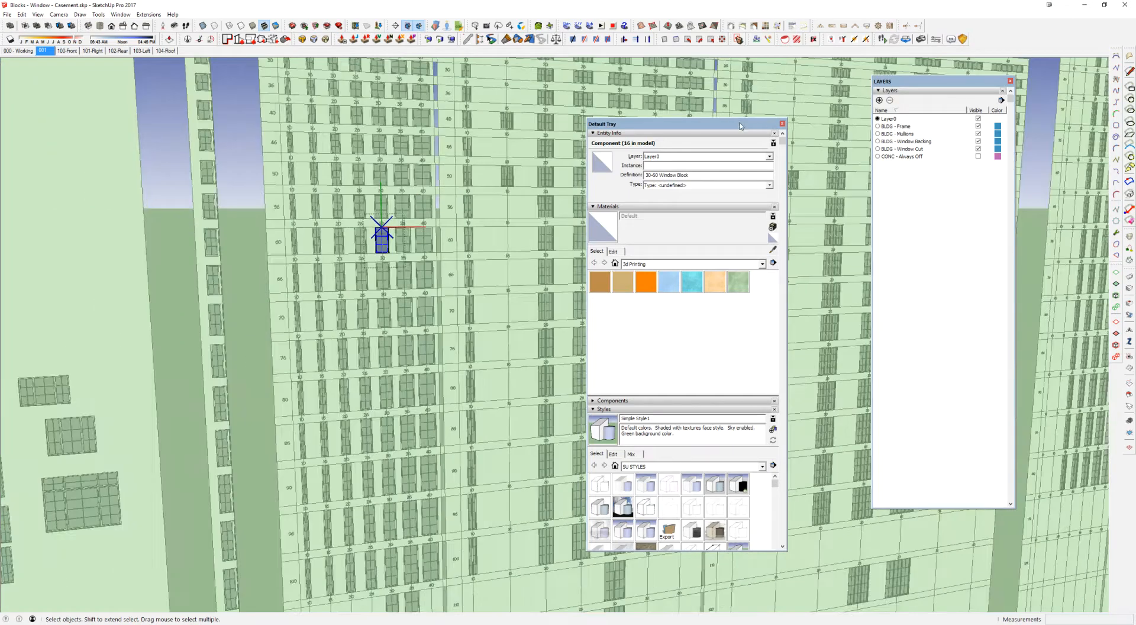
Step: Move the Default Tray over the Layers window, compare the custom wall with the grids, and clear the selection
left_click_drag(733, 124, 970, 152)
scroll(458, 216, "down", 4)
middle_click_drag(200, 189, 455, 213)
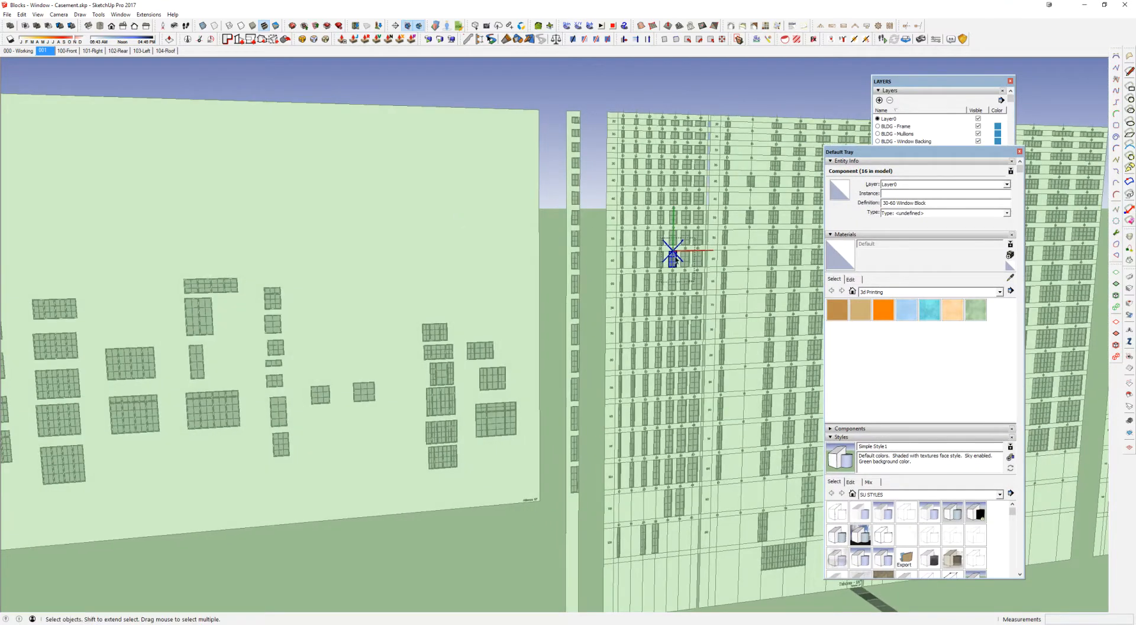
key("Escape")
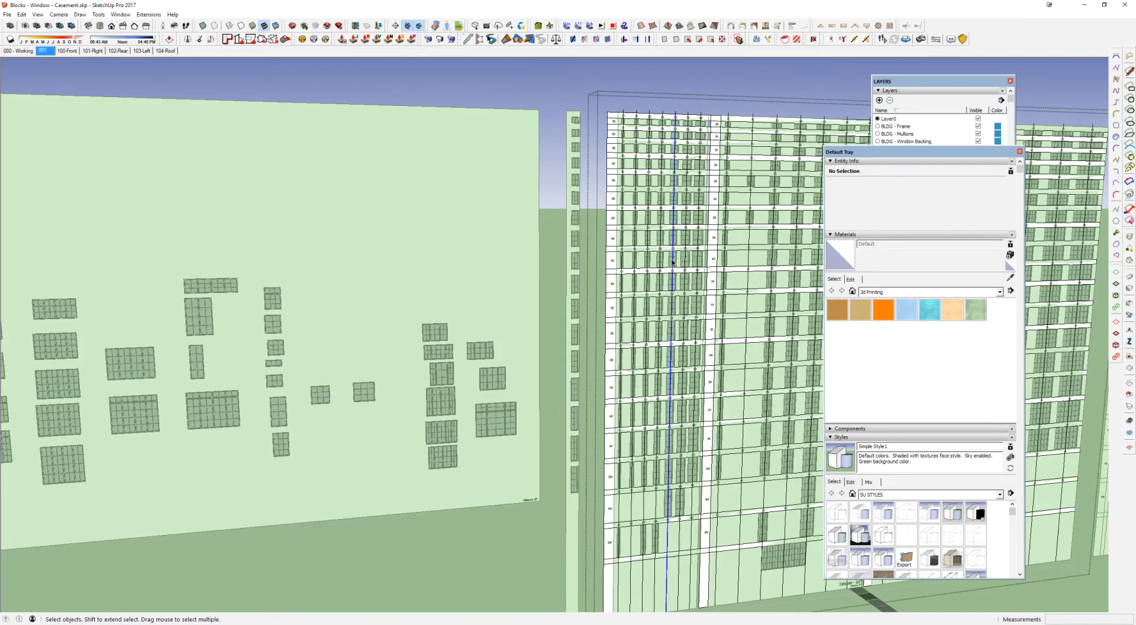
scroll(673, 261, "up", 5)
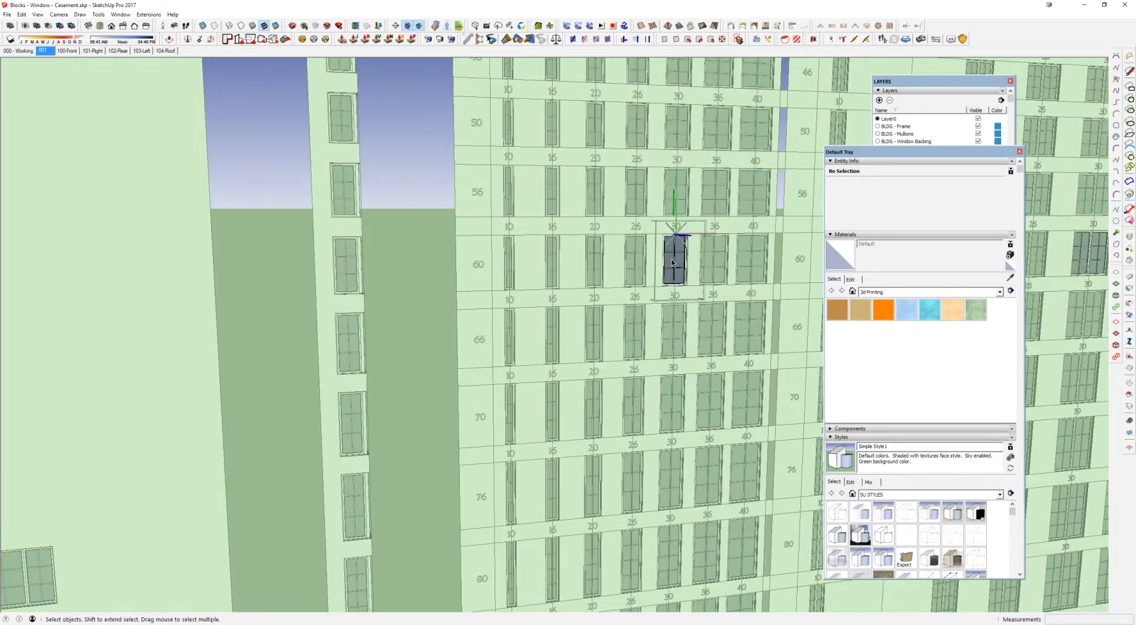
Step: Hide the rest of the model so only the 30-60 window block's instances remain around the one being edited
key("i")
scroll(672, 261, "up", 3)
scroll(672, 261, "down", 6)
scroll(673, 262, "down", 6)
middle_click_drag(673, 262, 484, 308, "shift")
scroll(508, 299, "down", 3)
scroll(485, 309, "up", 2)
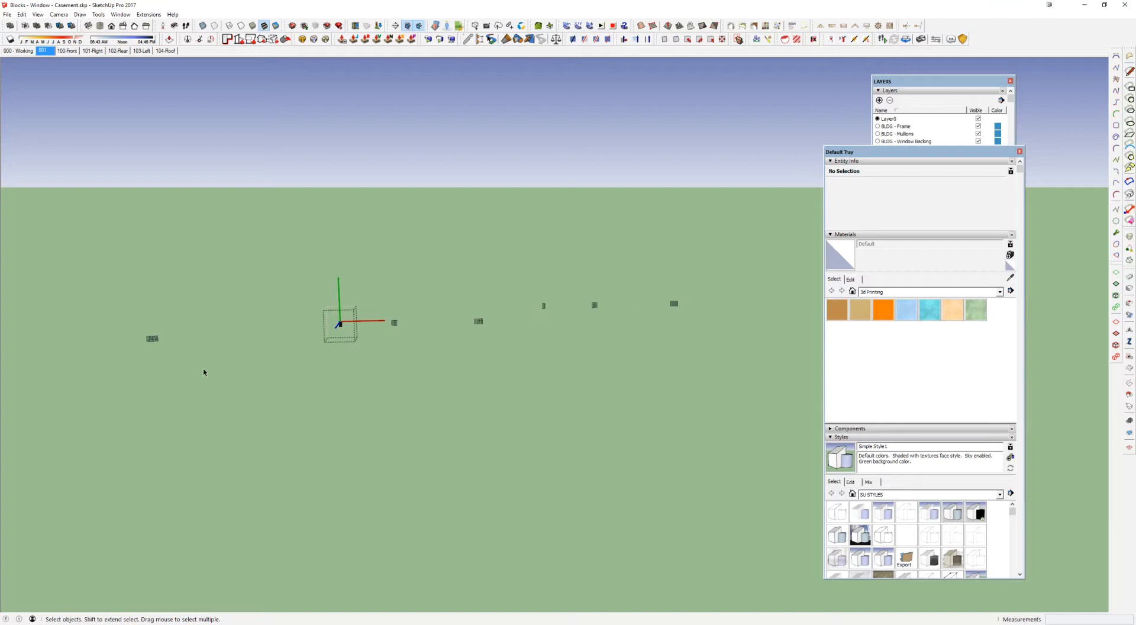
scroll(338, 327, "up", 5)
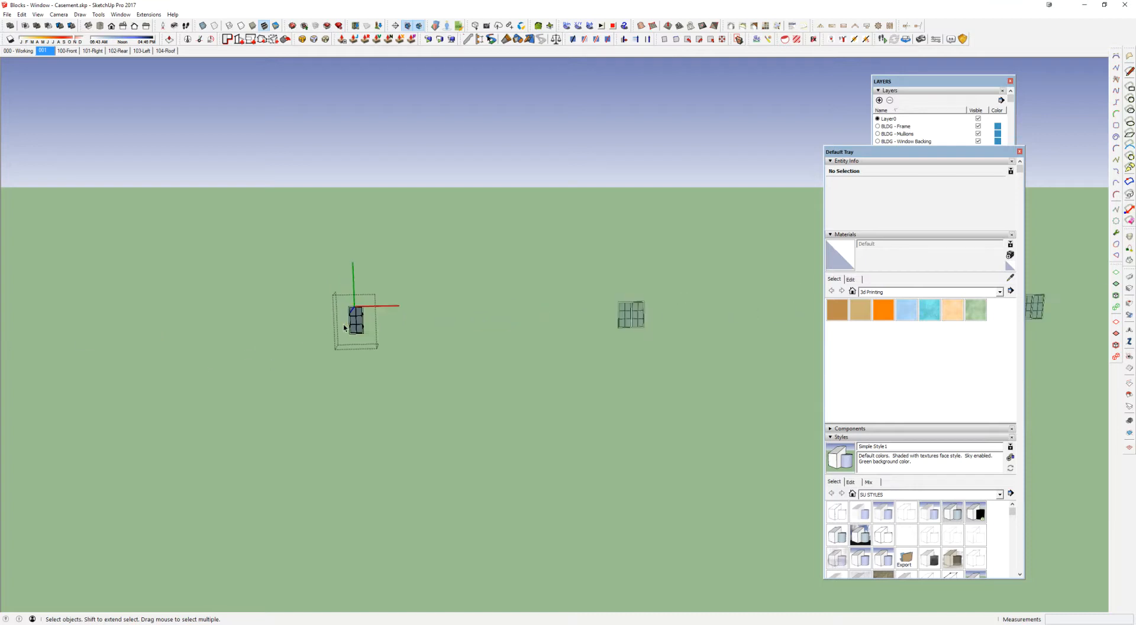
scroll(358, 316, "up", 12)
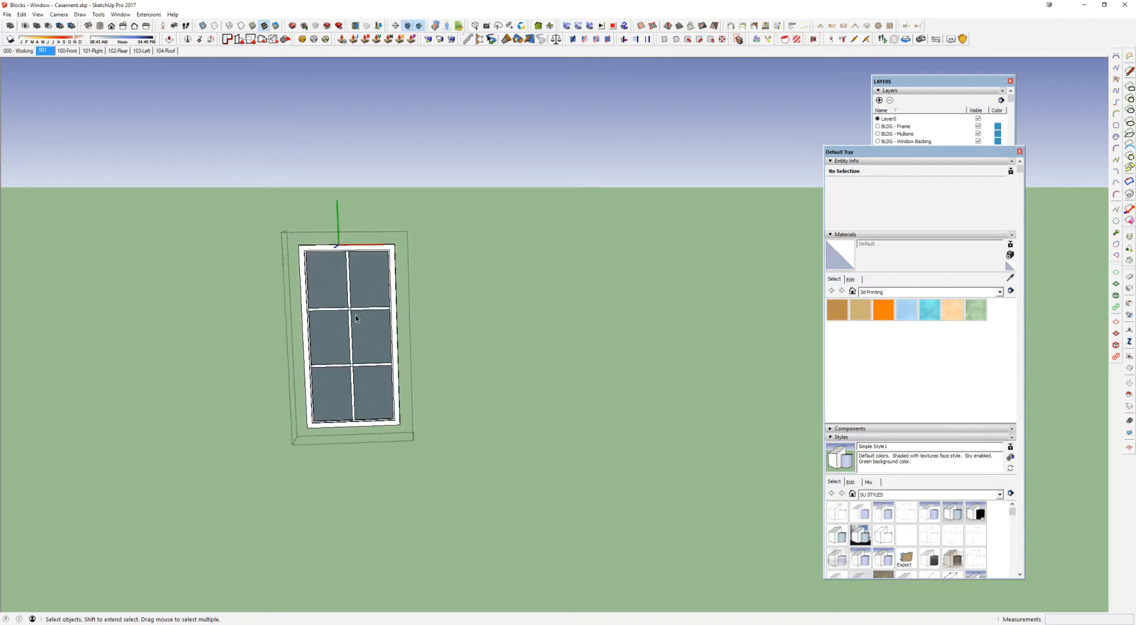
Step: Open the mullions nested inside the 30-60 window block for editing
middle_click_drag(359, 318, 363, 302)
key("e")
key("space")
double_click(370, 303)
Step: Move the upper horizontal mullion down about 11 3/16" to the window's mid-height and erase the lower horizontal mullion
left_click(371, 304)
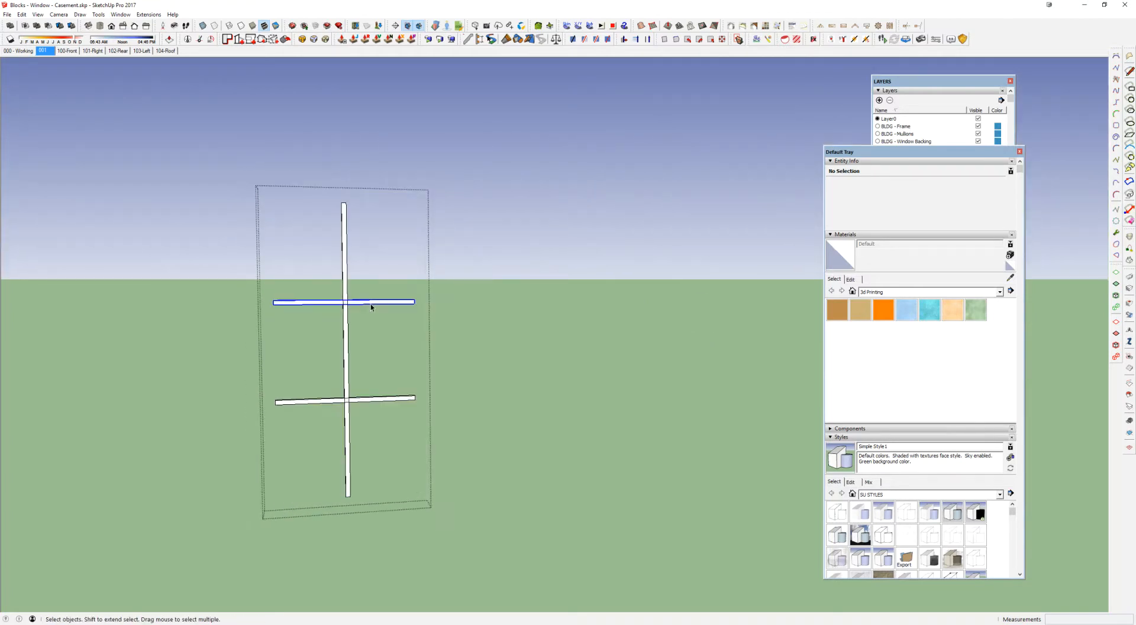
scroll(394, 304, "up", 3)
key("m")
scroll(396, 304, "up", 2)
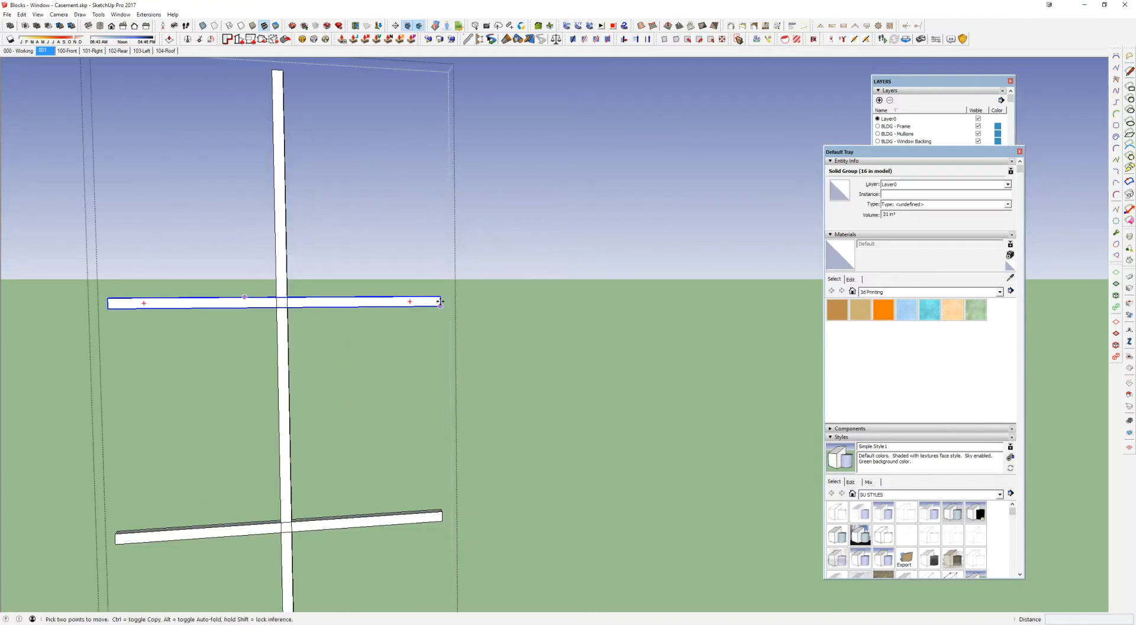
scroll(440, 301, "up", 2)
left_click(441, 301)
scroll(440, 303, "down", 6)
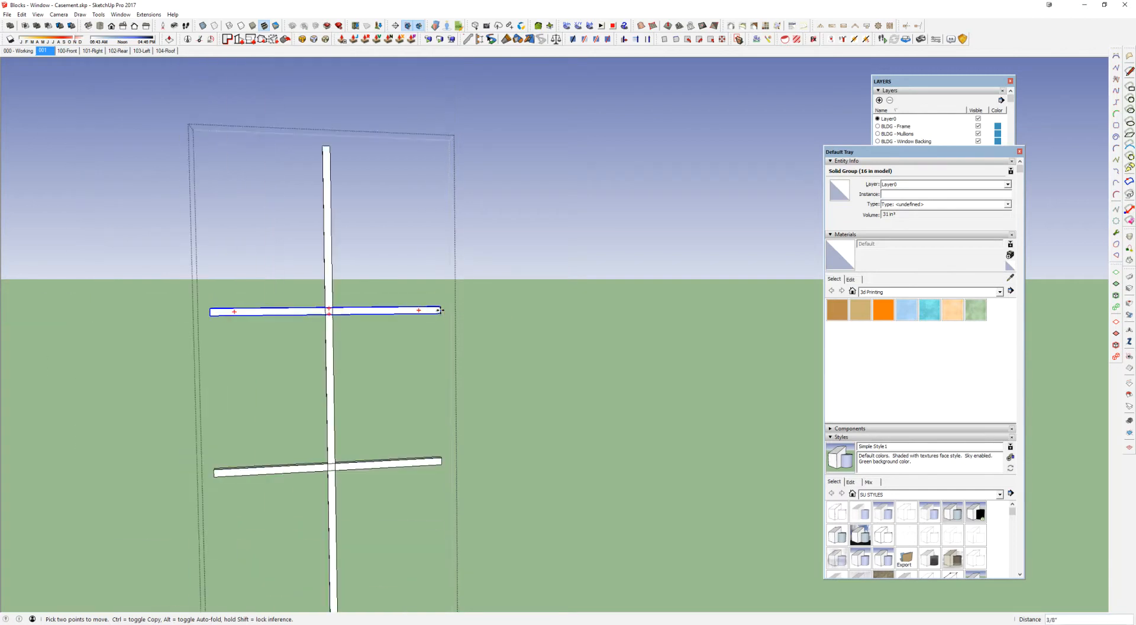
left_click(375, 358)
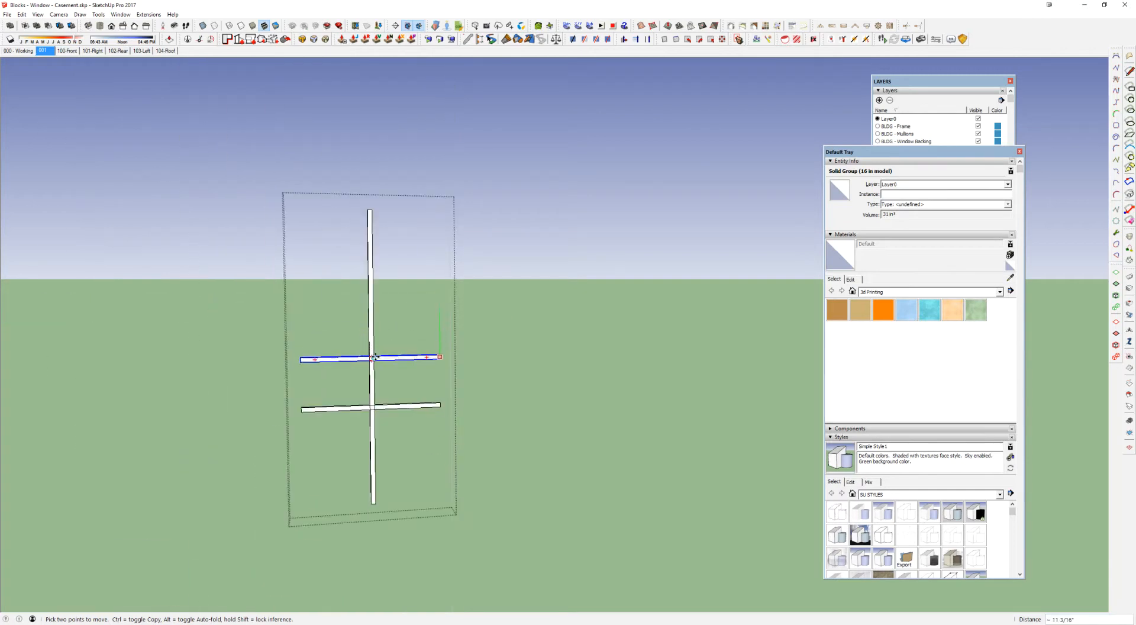
key("e")
left_click(431, 403)
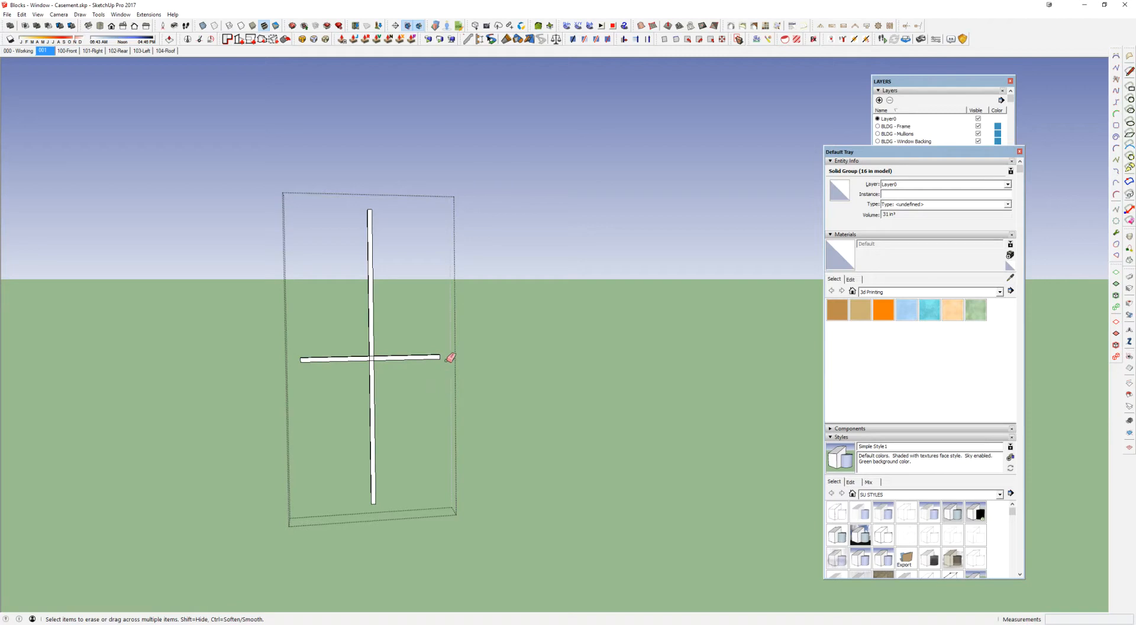
Step: Close the nested mullions and the window block that contains them to return to the whole model
scroll(433, 355, "down", 2)
key("space")
scroll(433, 356, "down", 6)
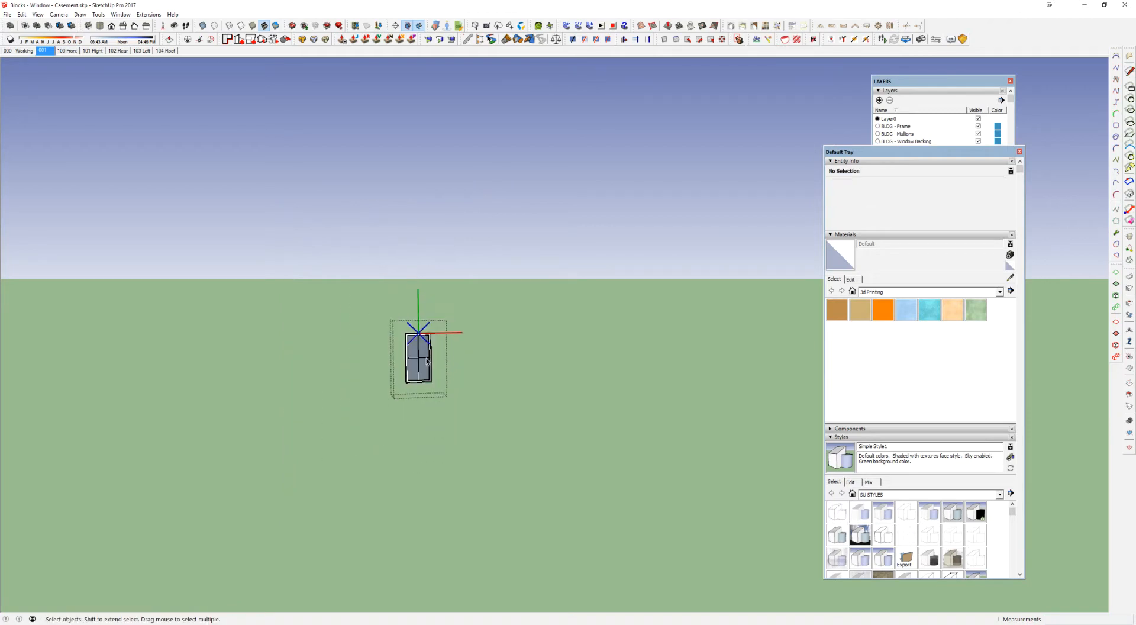
key("Escape")
scroll(426, 360, "down", 3)
Step: Compare the edited 30-60 window in the size grid with the four-unit window assemblies on the custom wall
scroll(539, 265, "up", 12)
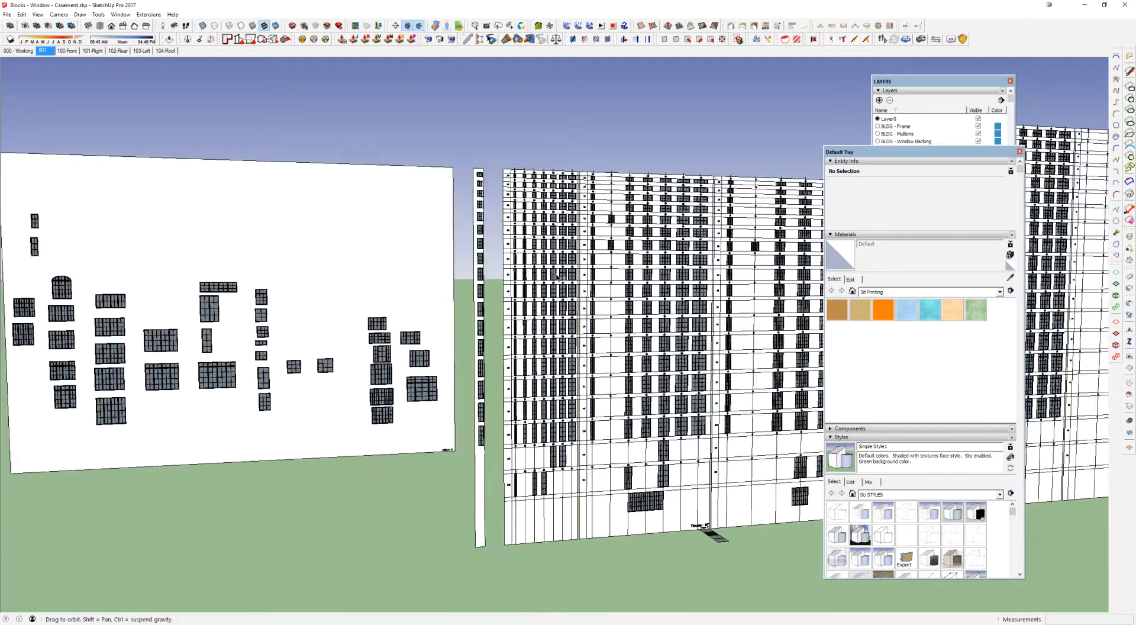
scroll(540, 265, "up", 1)
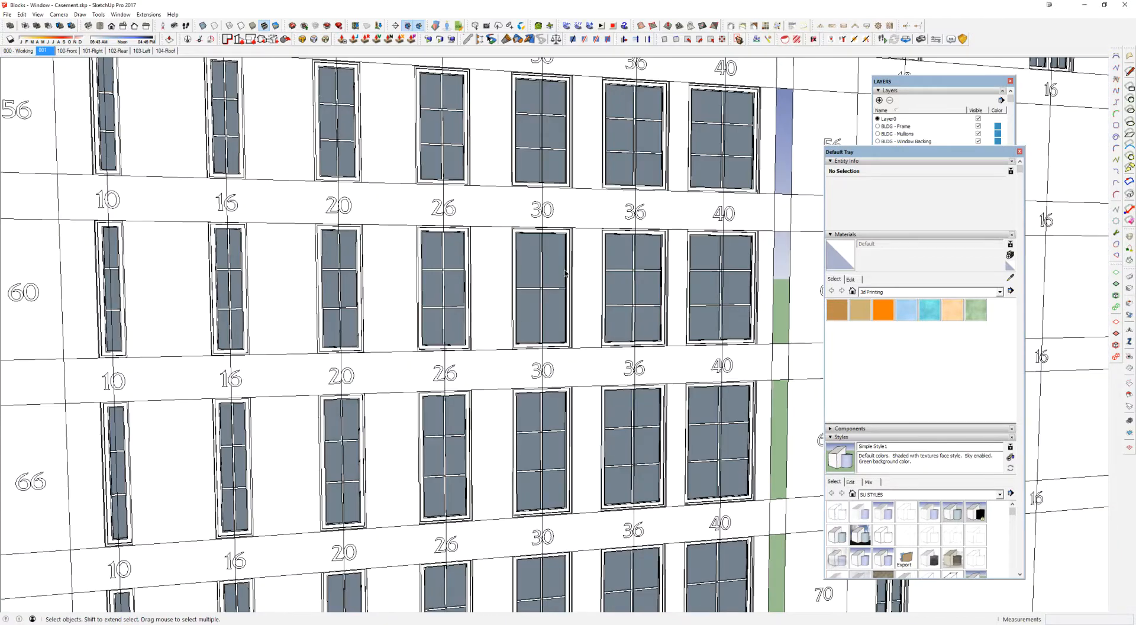
scroll(567, 325, "down", 10)
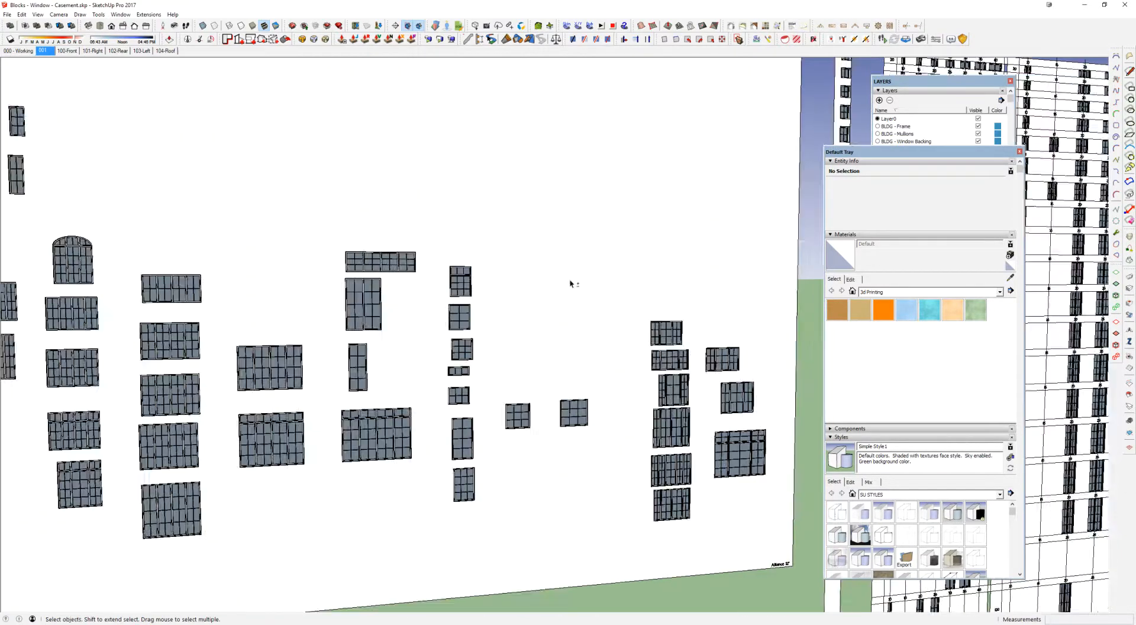
scroll(329, 264, "up", 8)
scroll(319, 296, "up", 2)
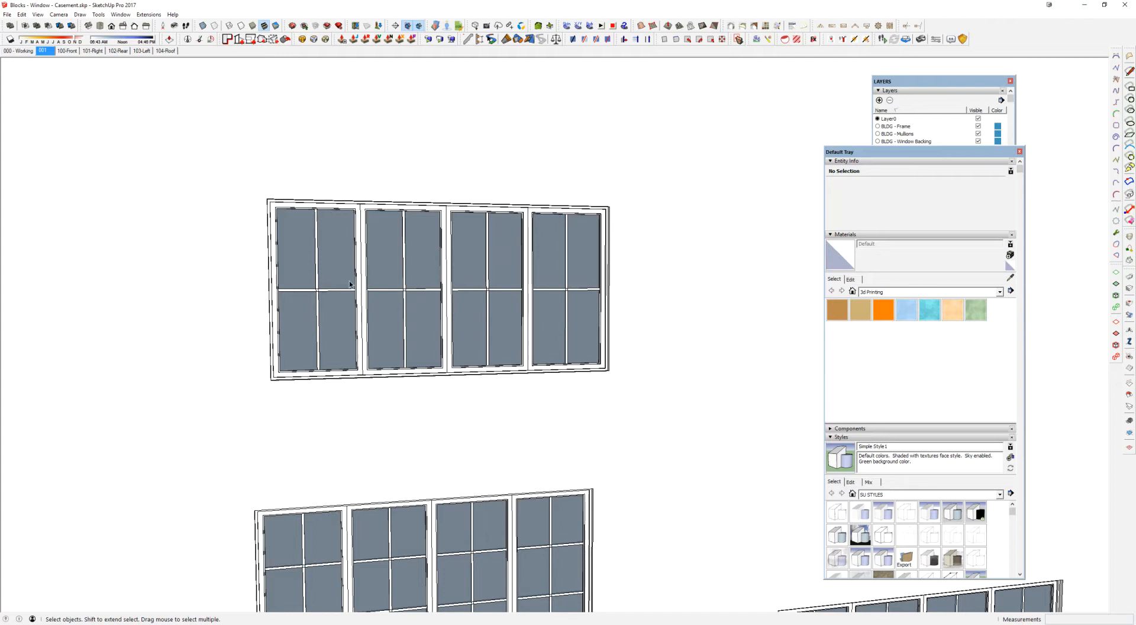
middle_click_drag(356, 304, 368, 307)
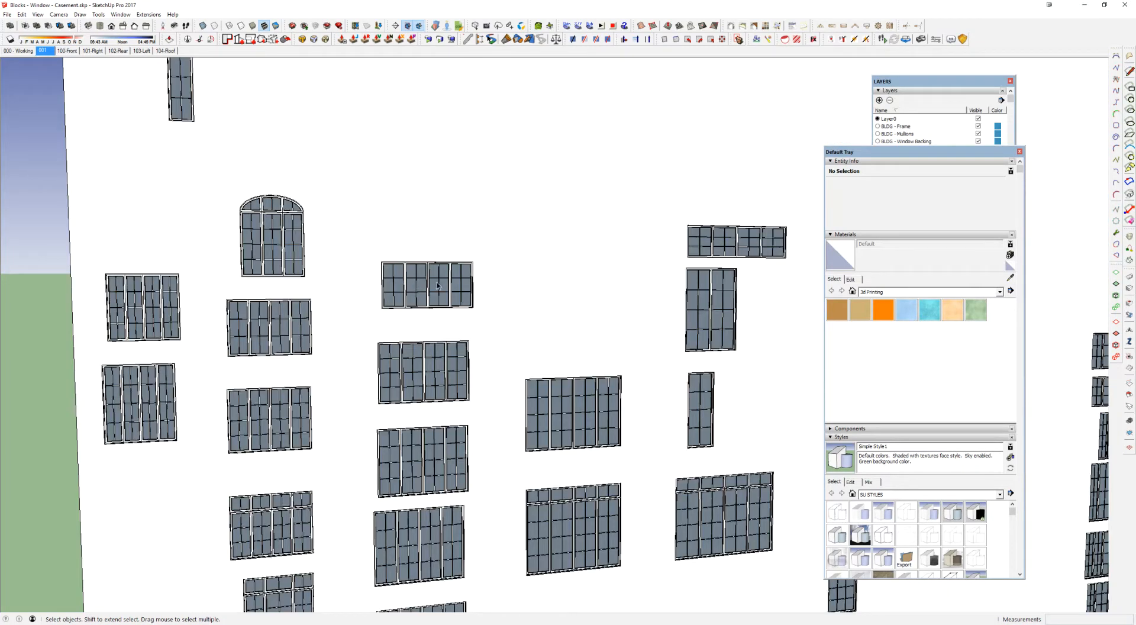
scroll(438, 287, "down", 2)
middle_click_drag(406, 307, 384, 284)
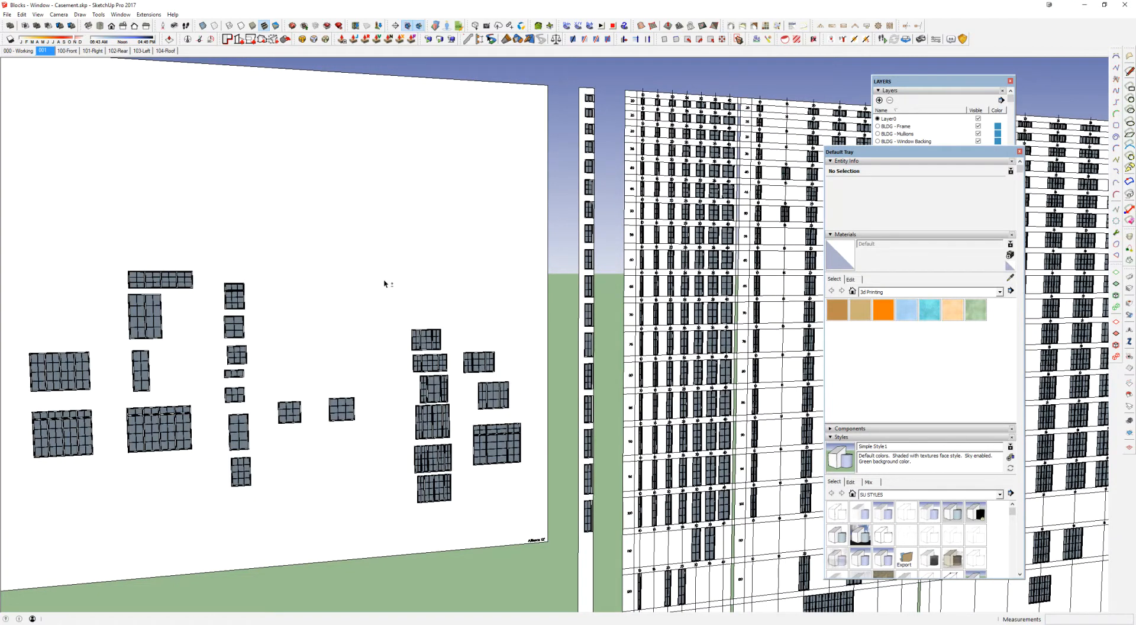
Step: Examine the single-window size grid from its shortest windows down through the 30-wide column to the 60-high row
scroll(643, 296, "up", 4)
scroll(650, 236, "up", 4)
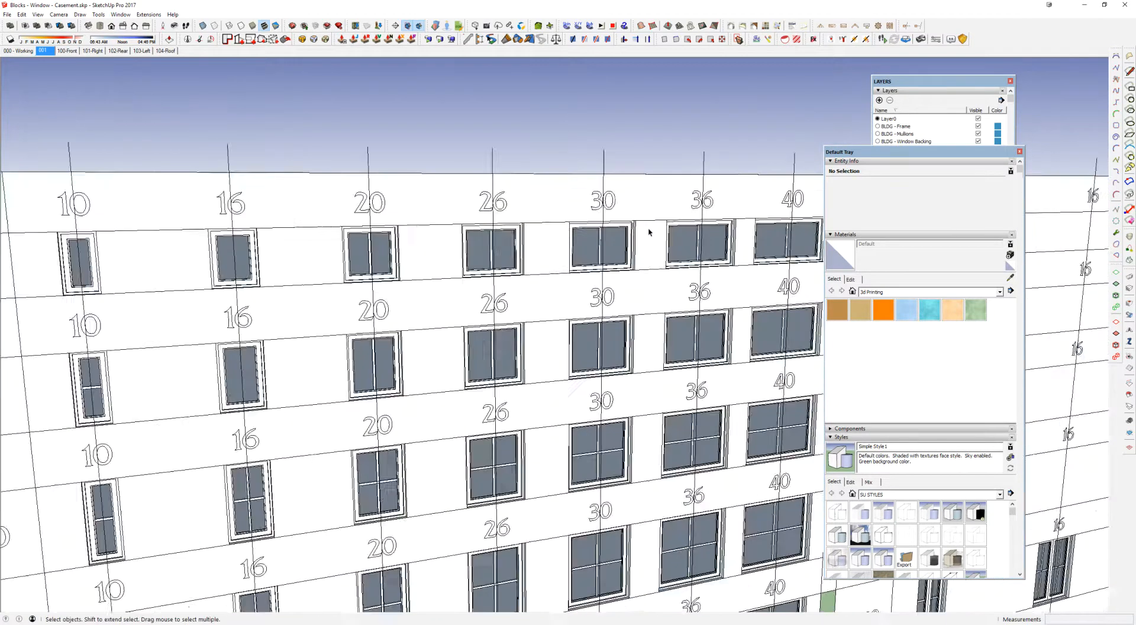
scroll(634, 424, "down", 3)
scroll(563, 374, "up", 3)
middle_click_drag(561, 376, 537, 260, "shift")
middle_click_drag(537, 261, 539, 240)
middle_click_drag(539, 370, 538, 220, "shift")
scroll(521, 368, "up", 5)
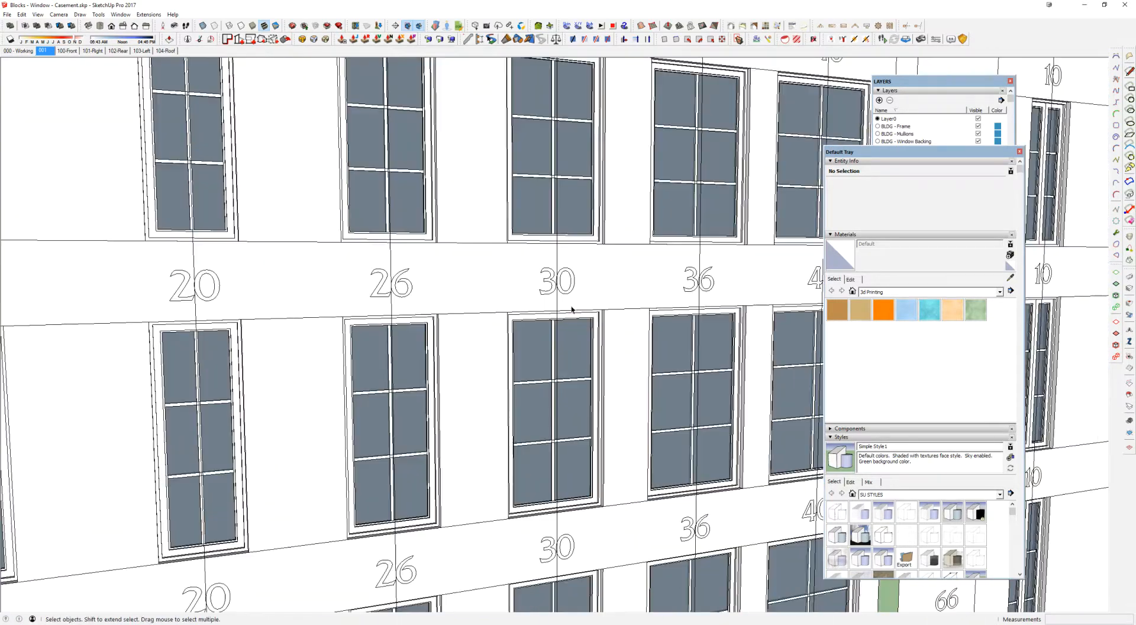
Step: Open the 1-30-60 Casement Enclosure component, inspect its wall depth from the side, and close it
left_click(564, 336)
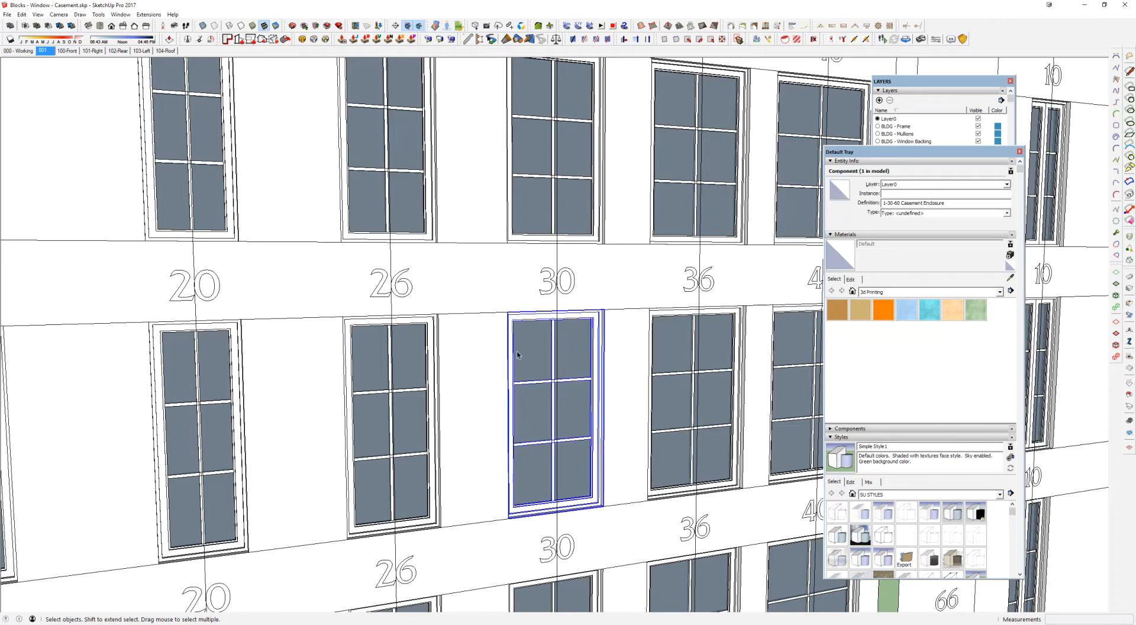
double_click(573, 338)
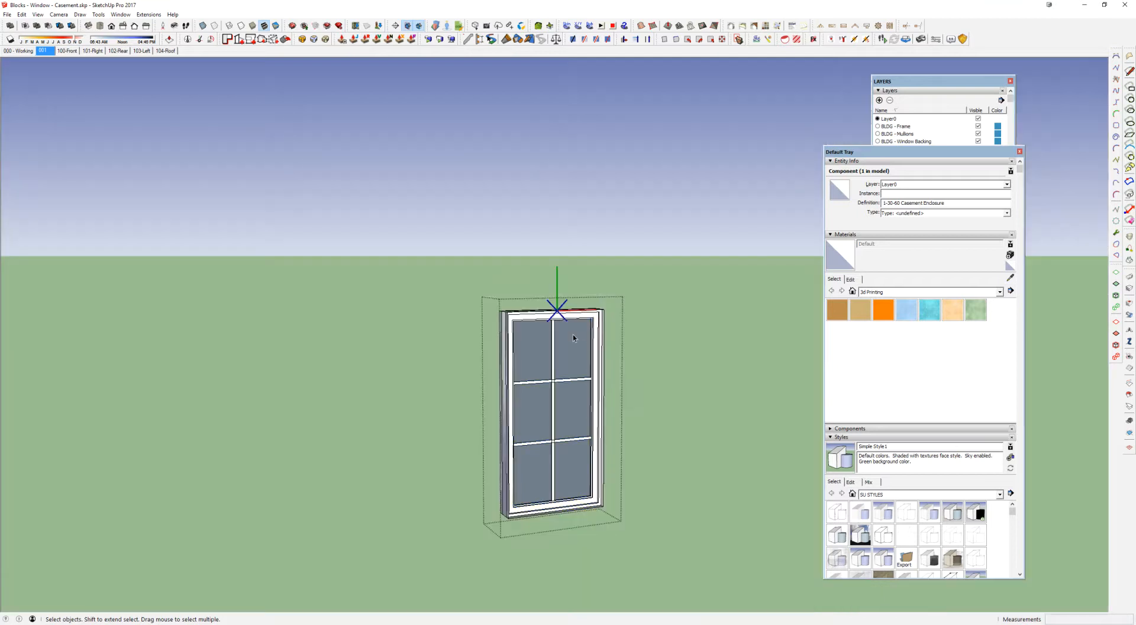
middle_click_drag(573, 335, 566, 357)
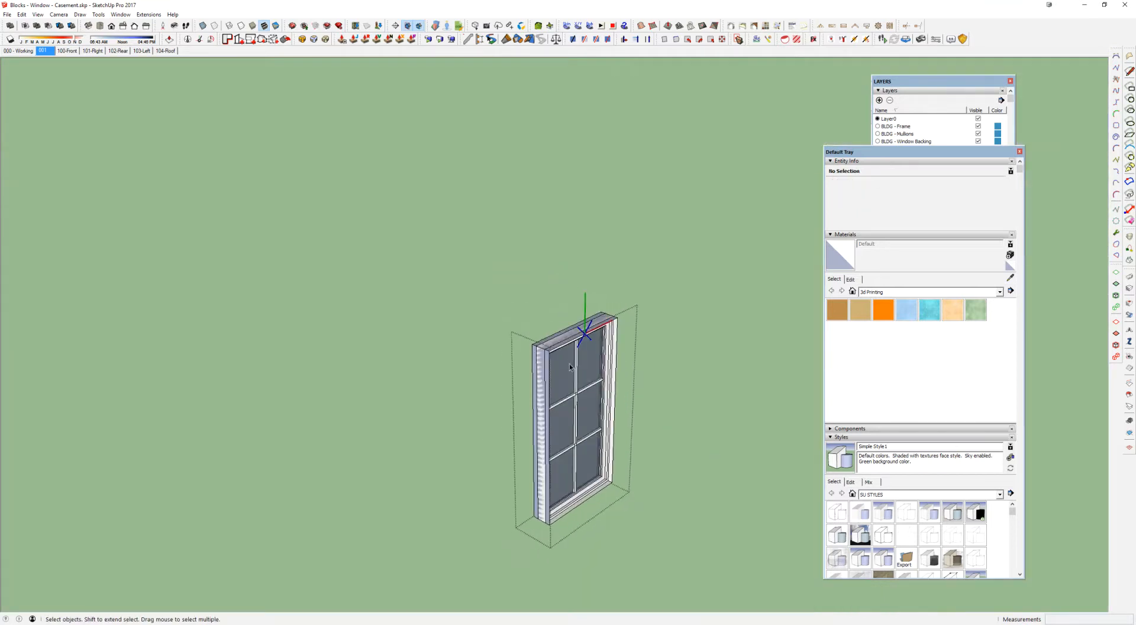
scroll(566, 357, "up", 8)
key("Escape")
scroll(512, 272, "down", 12)
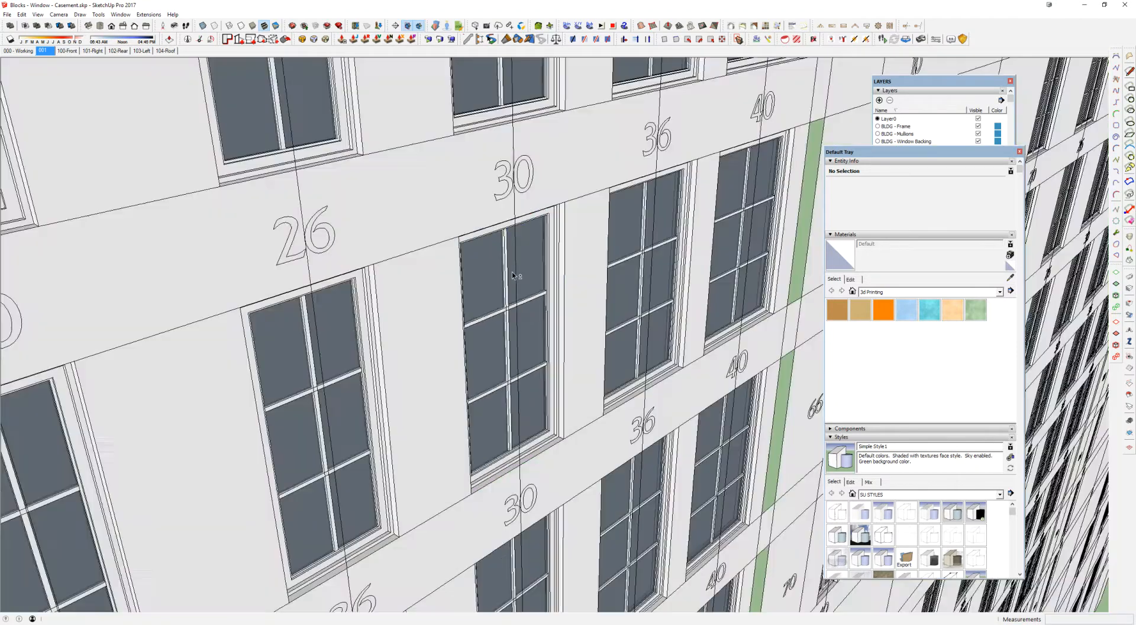
Step: Draw a rectangle about 11' 3" by 9' 3" on the blank area of the custom wall
middle_click_drag(348, 307, 459, 261, "shift")
scroll(459, 261, "up", 3)
key("r")
left_click(396, 215)
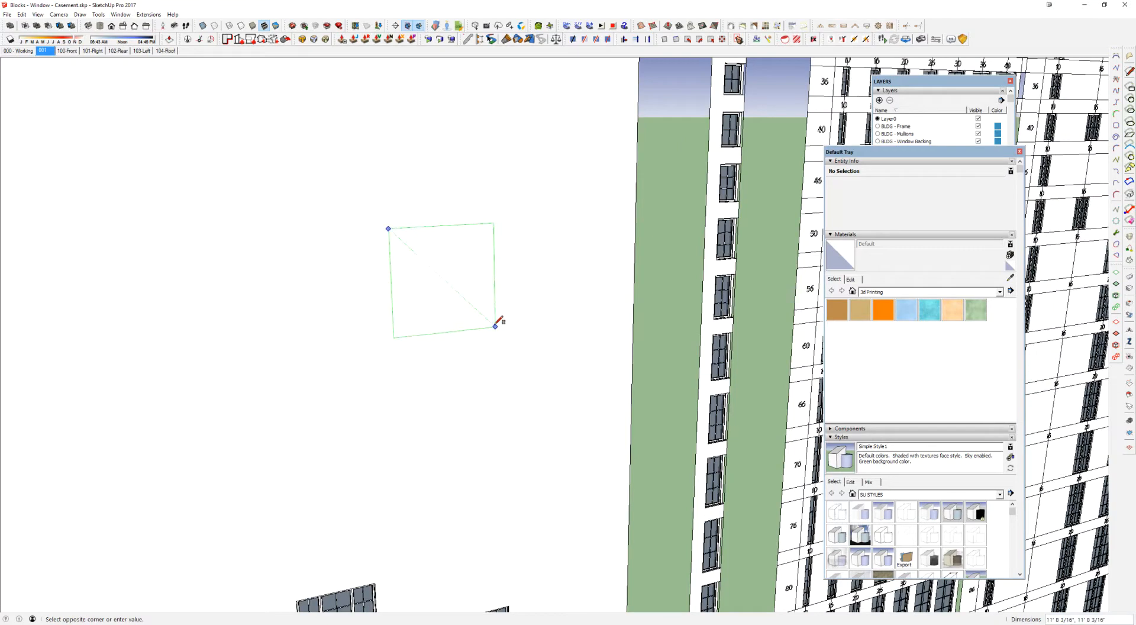
left_click(475, 325)
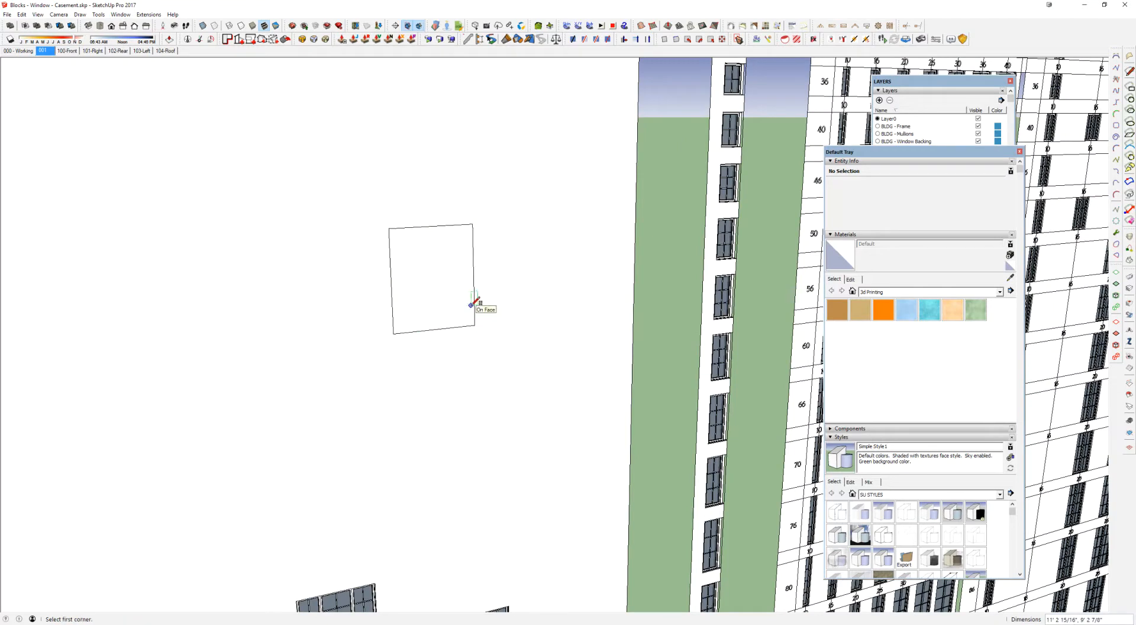
Step: Push the rectangle's face into the wall to form a shallow recess
scroll(468, 301, "up", 3)
key("space")
left_click(400, 264)
middle_click_drag(400, 264, 490, 314)
key("p")
left_click(520, 352)
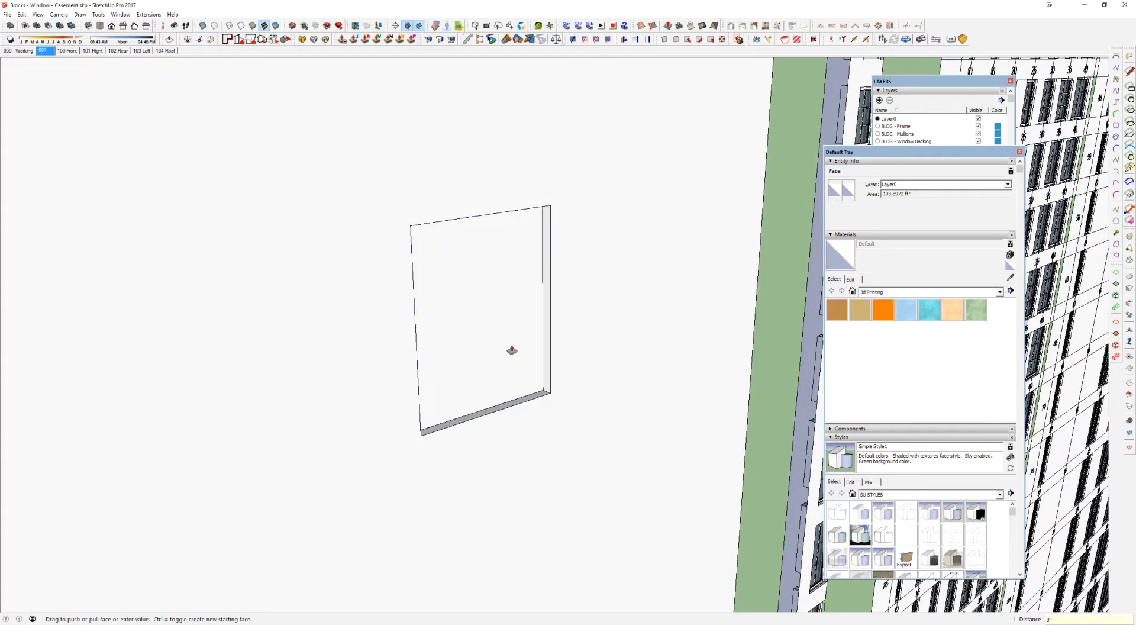
left_click(512, 351)
key("space")
middle_click_drag(525, 353, 517, 312)
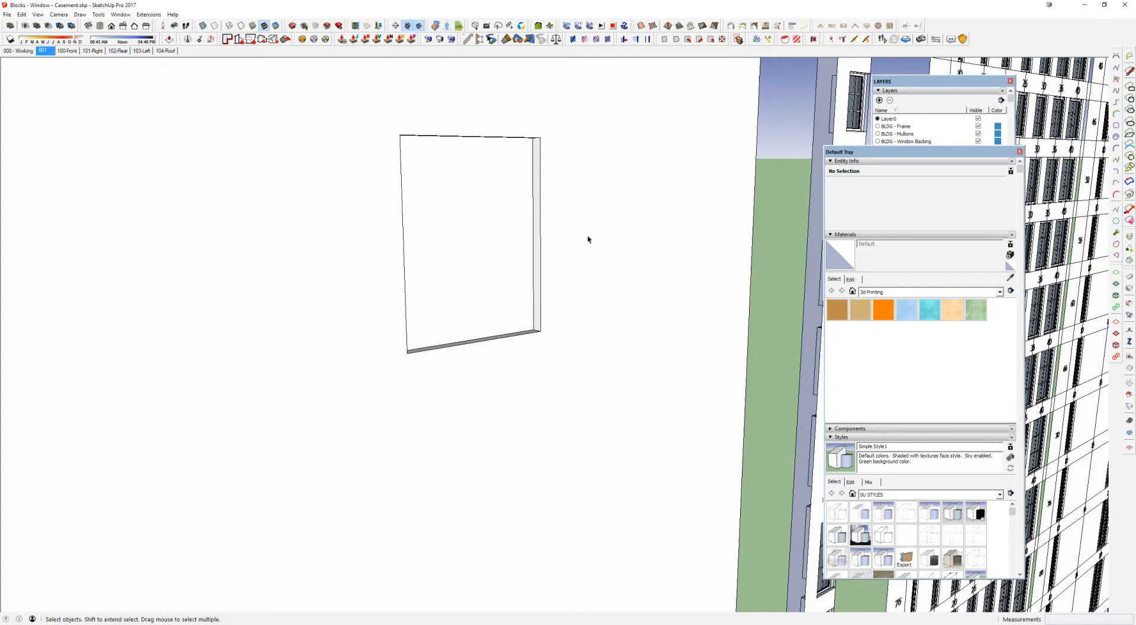
Step: Select all faces and edges of the recess, using X-ray to check the hidden geometry
left_click(503, 231)
middle_click_drag(454, 159, 483, 216)
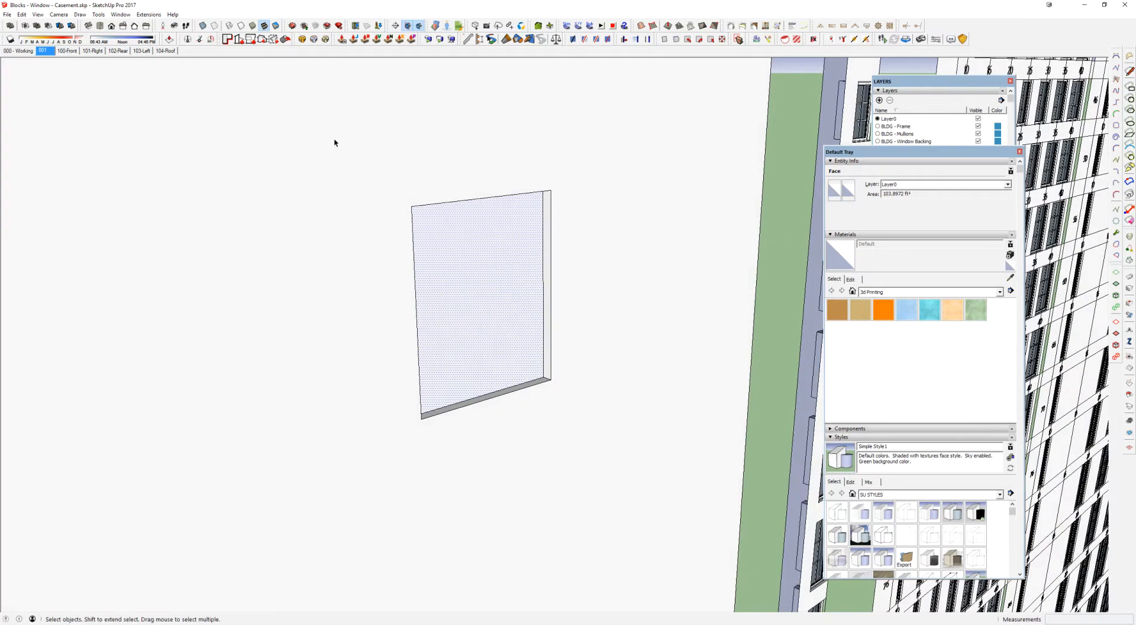
key("x")
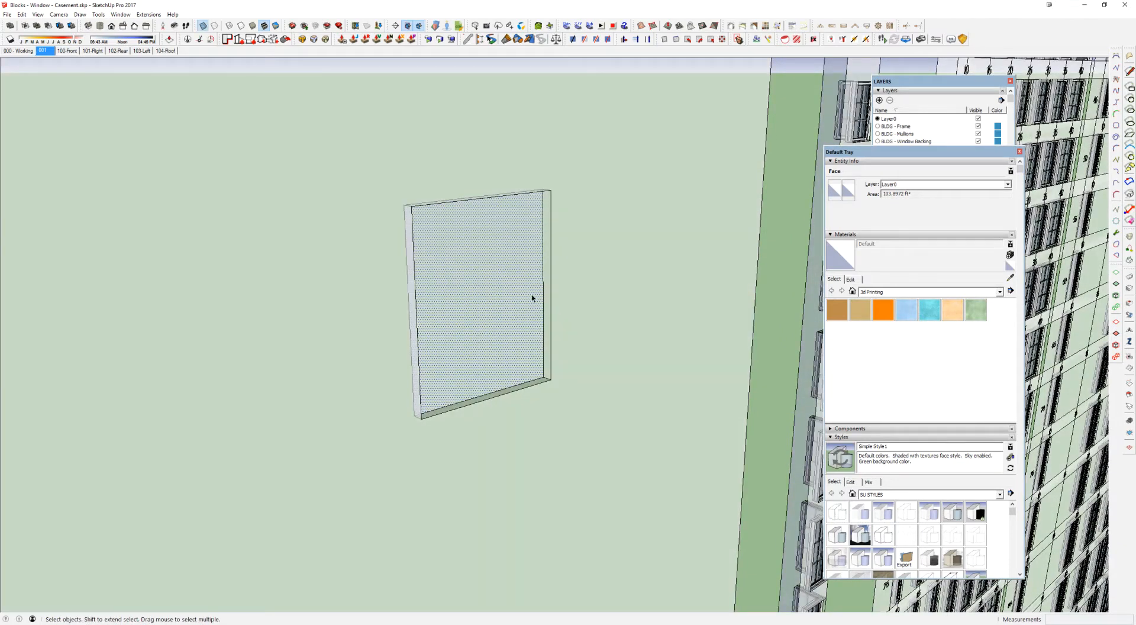
left_click_drag(267, 130, 643, 519)
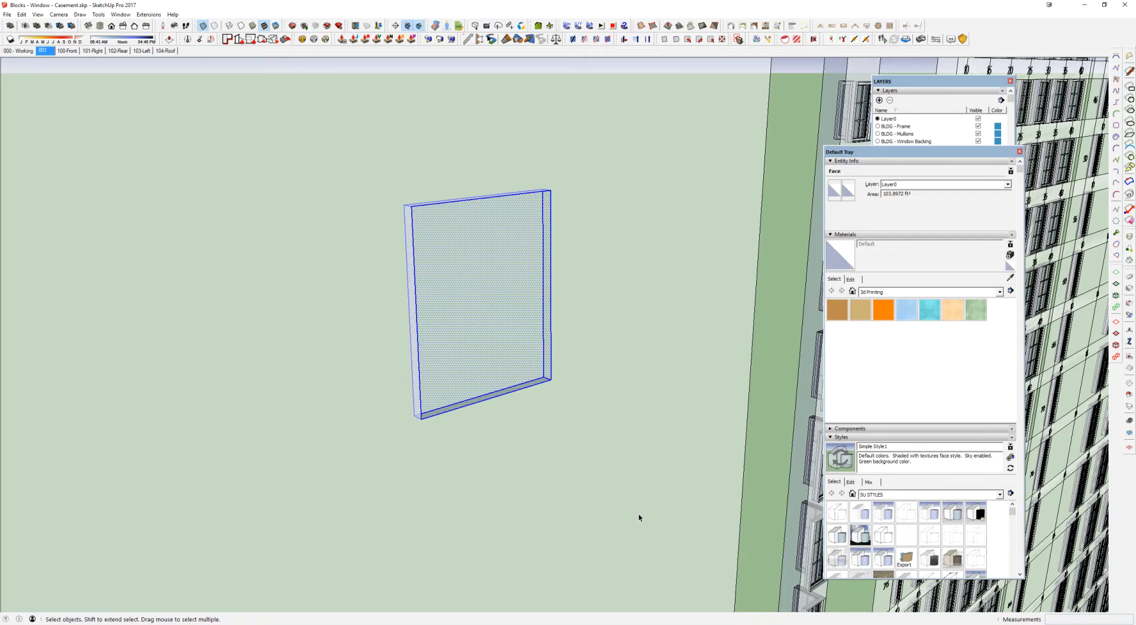
key("x")
Step: Make the recess a component with glue to Any and cut opening, placing its axes origin at the top edge's midpoint
right_click(479, 246)
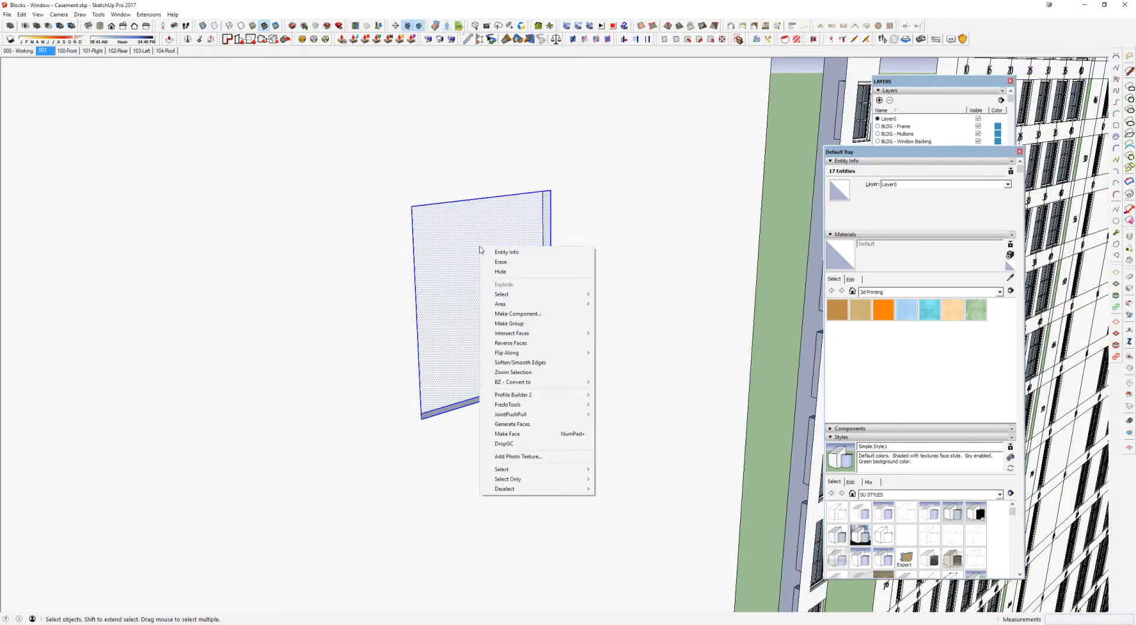
left_click(540, 314)
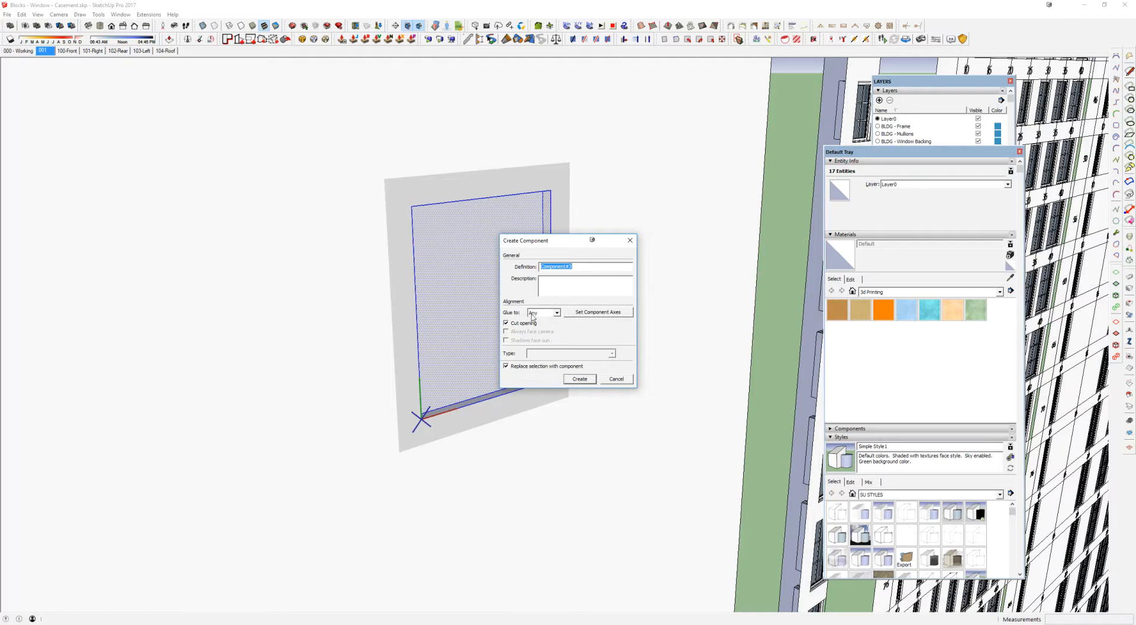
left_click(557, 313)
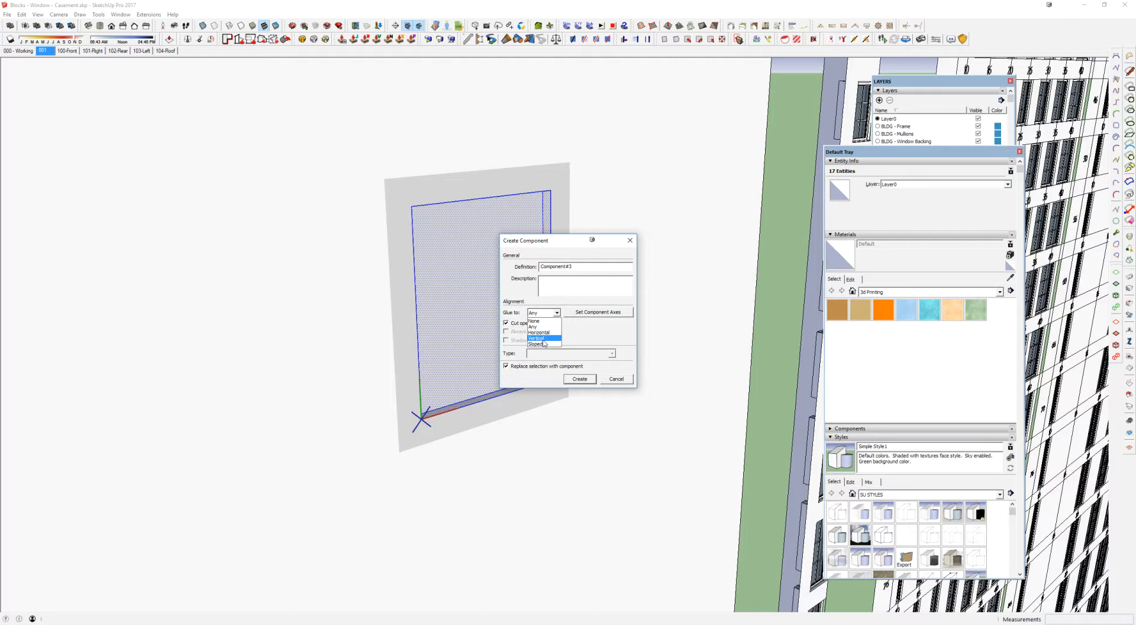
left_click(539, 316)
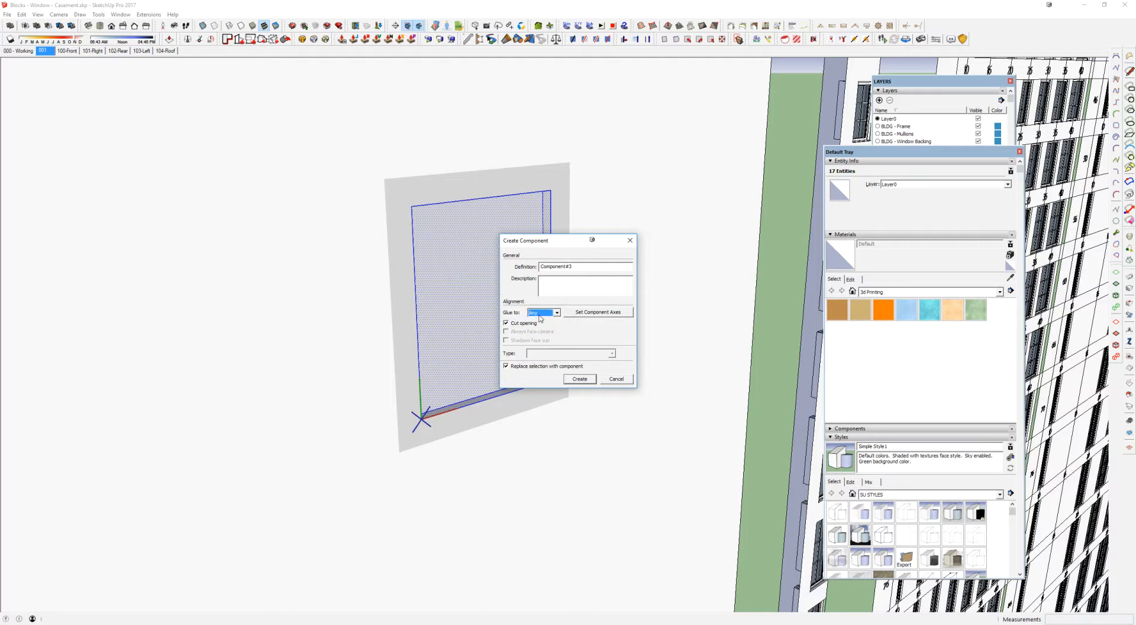
left_click_drag(572, 267, 516, 270)
left_click(595, 312)
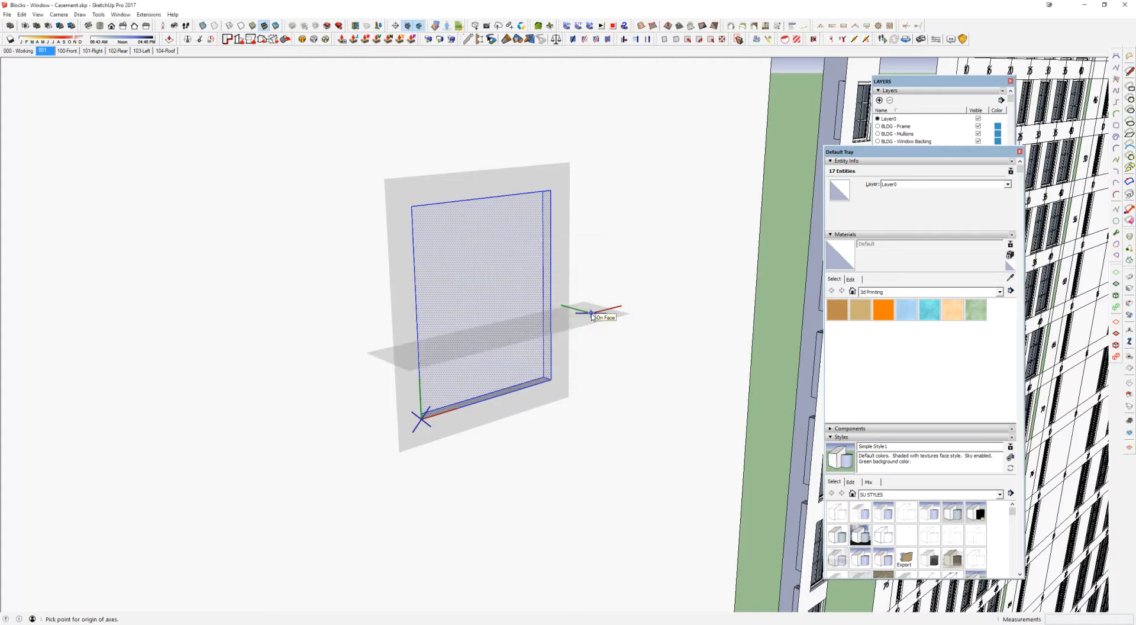
left_click(486, 198)
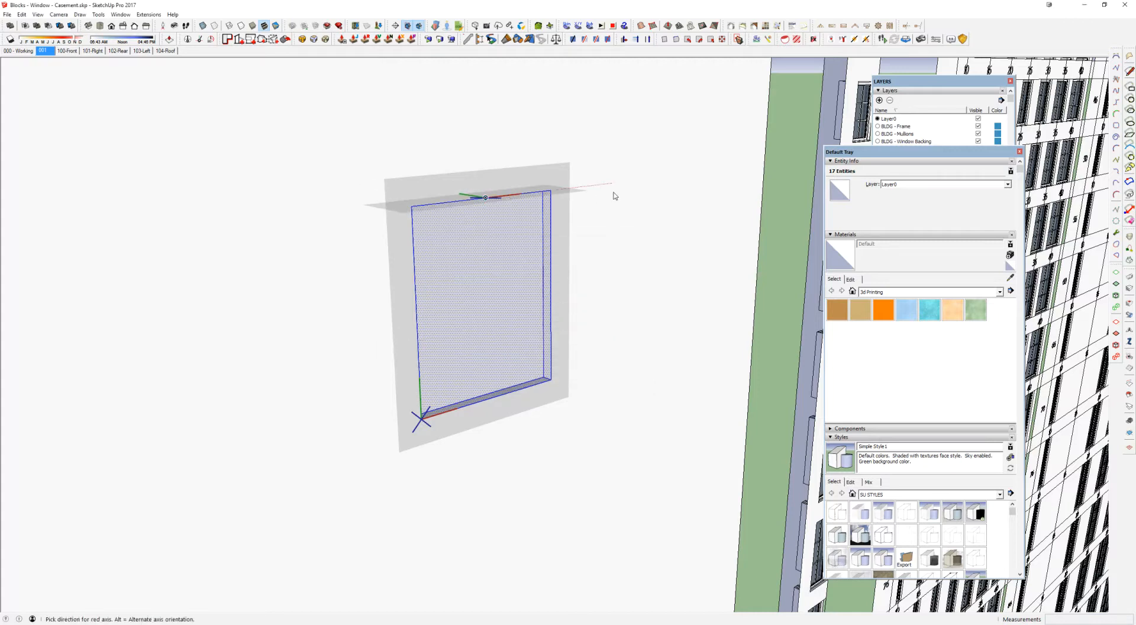
double_click(617, 193)
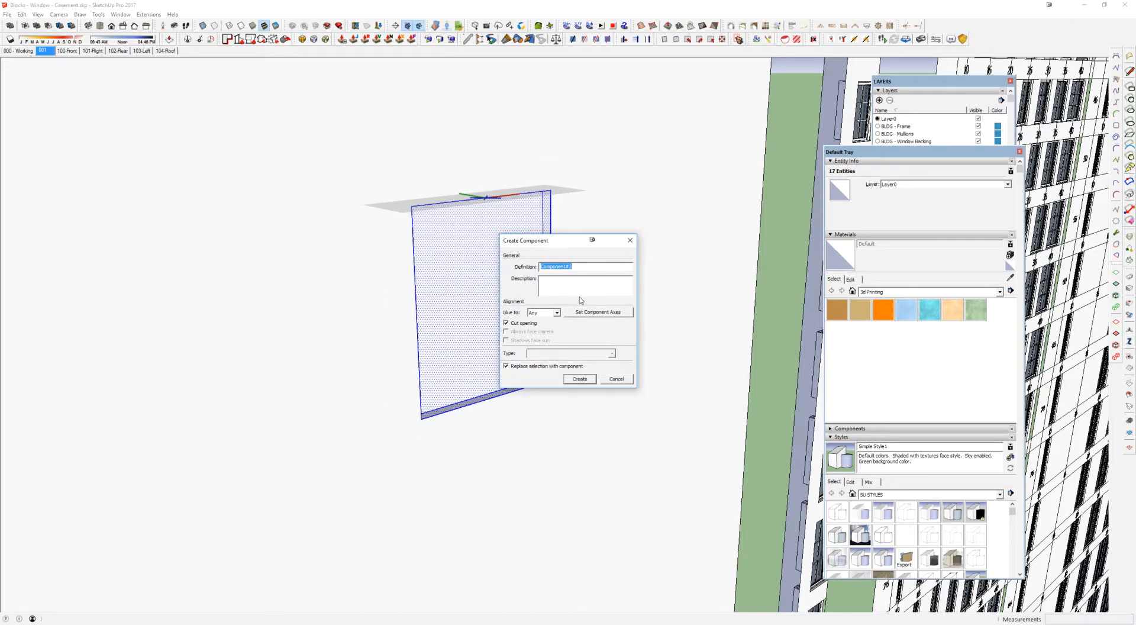
left_click(580, 379)
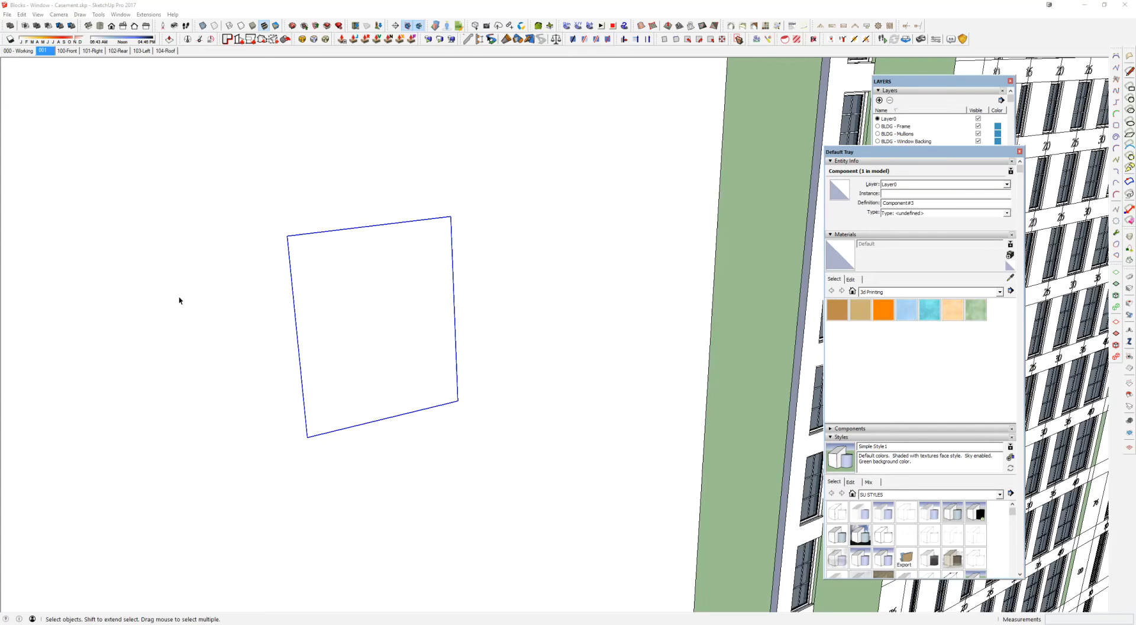
Step: Copy the recess component about 14' 11" sideways along the wall
middle_click_drag(180, 300, 314, 324)
scroll(432, 321, "up", 3)
double_click(433, 302)
middle_click_drag(434, 302, 479, 296)
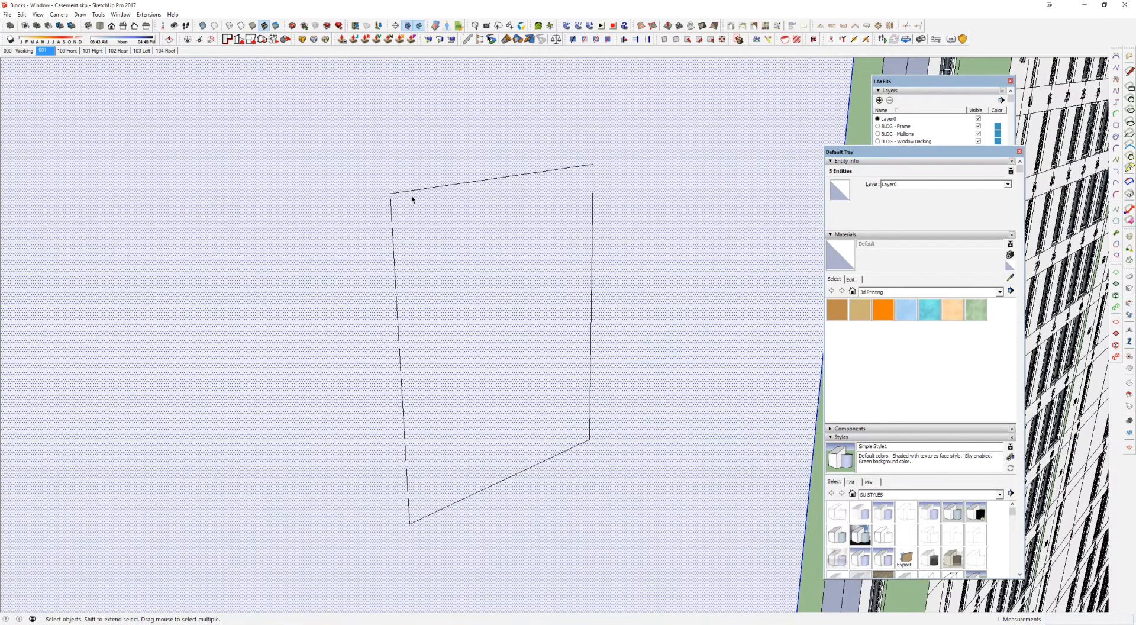
left_click(409, 192)
middle_click_drag(408, 192, 452, 252)
scroll(452, 253, "down", 3)
scroll(450, 291, "down", 2)
key("m")
left_click(477, 407)
key("ctrl")
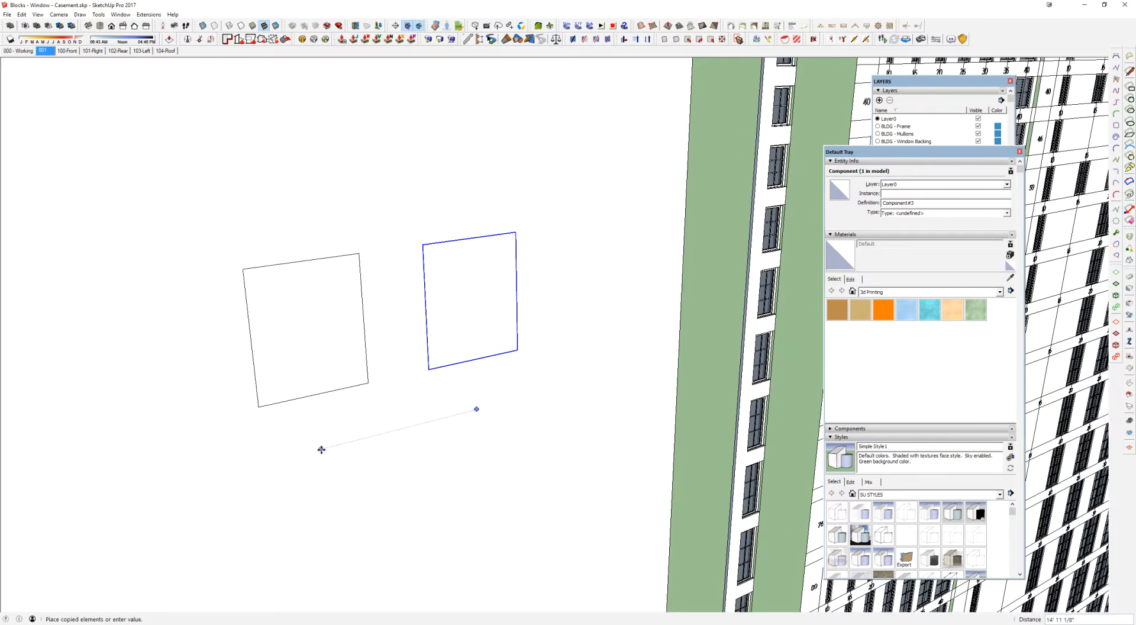
key("space")
Step: Check inside the copied component and paste another instance onto the wall beneath the original
double_click(328, 344)
double_click(331, 258)
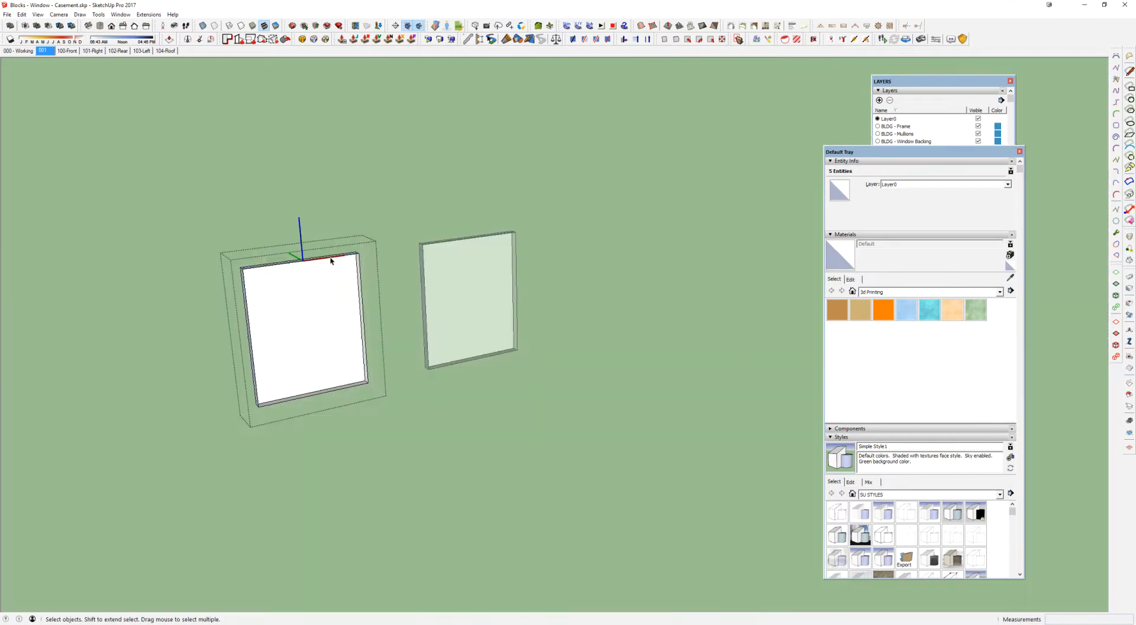
left_click(380, 348)
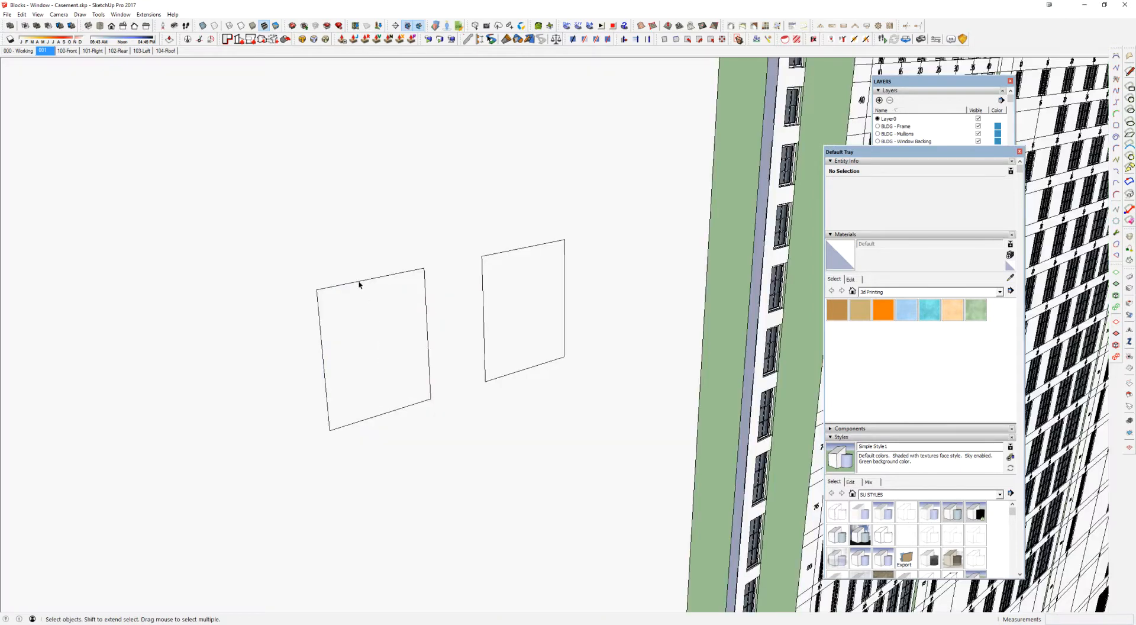
left_click(359, 285)
key("ctrl+c")
key("ctrl+v")
left_click(455, 551)
left_click(473, 451)
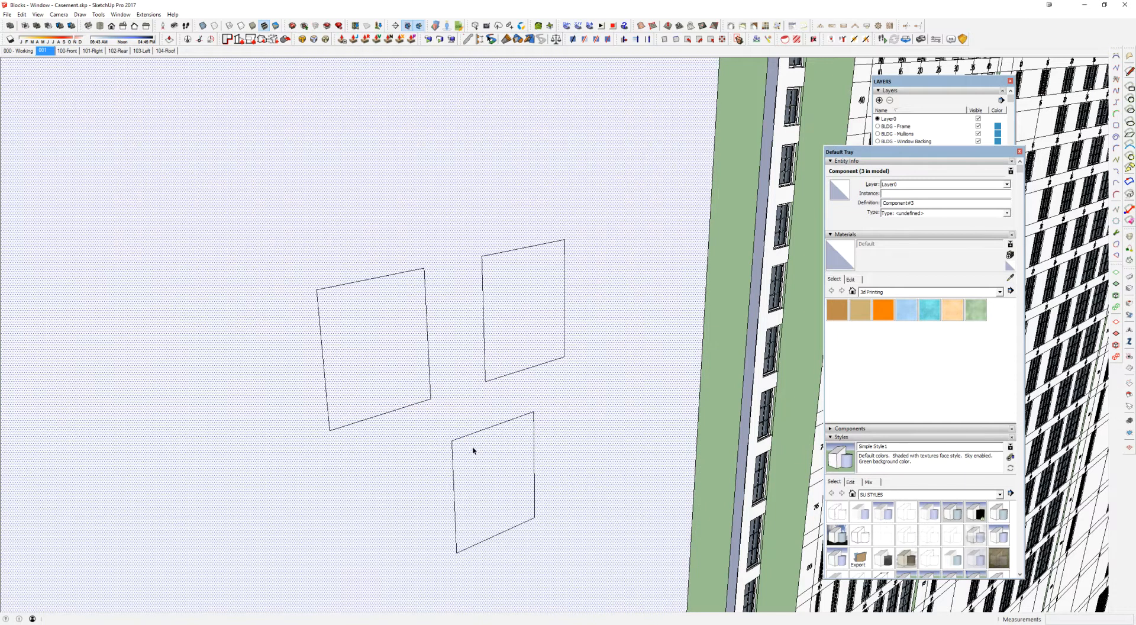
Step: Delete the pasted instance and the sideways copy, keeping only the original recess component
left_click(462, 443)
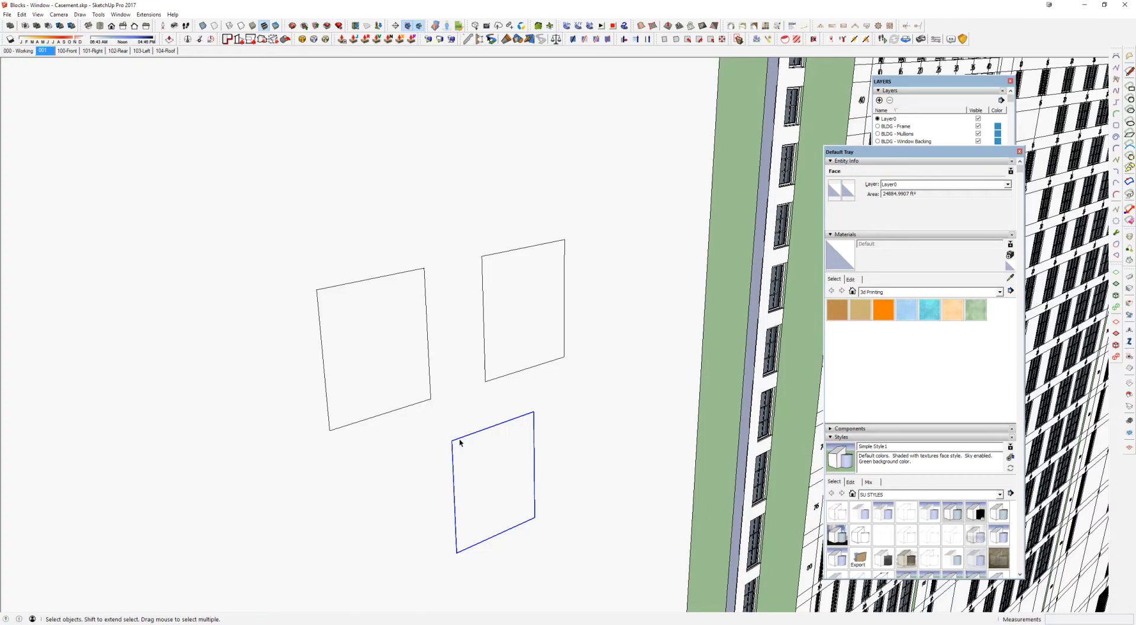
key("Delete")
left_click(423, 403)
key("Delete")
Step: Explode the remaining recess component on the wall into loose geometry
left_click(485, 357)
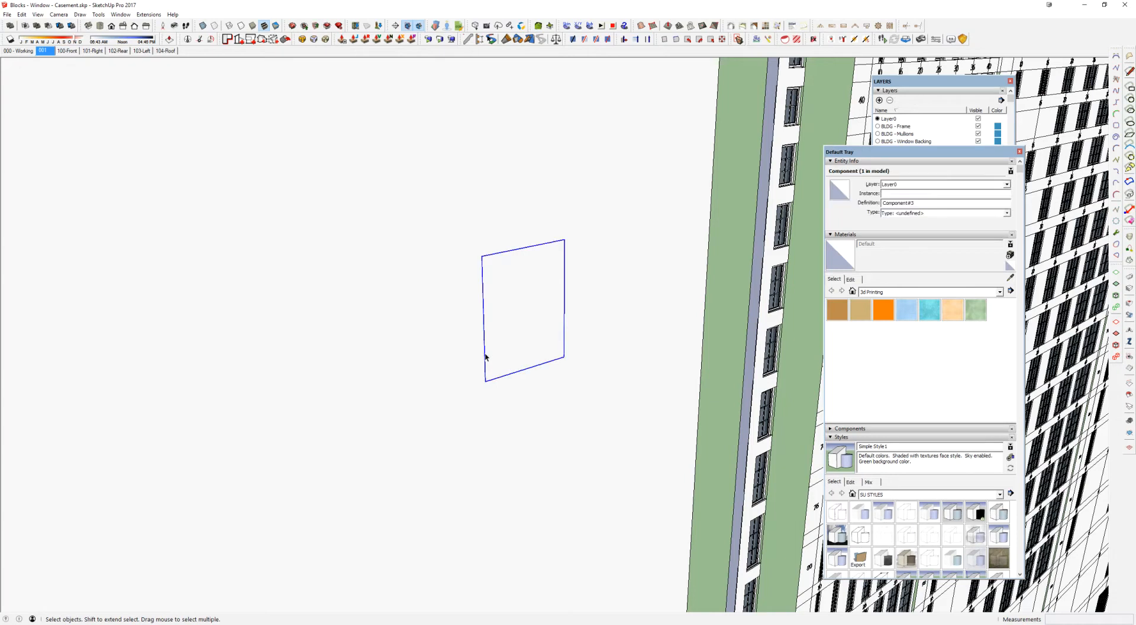
key("x")
left_click(511, 296)
left_click_drag(415, 203, 642, 440)
key("shift+f")
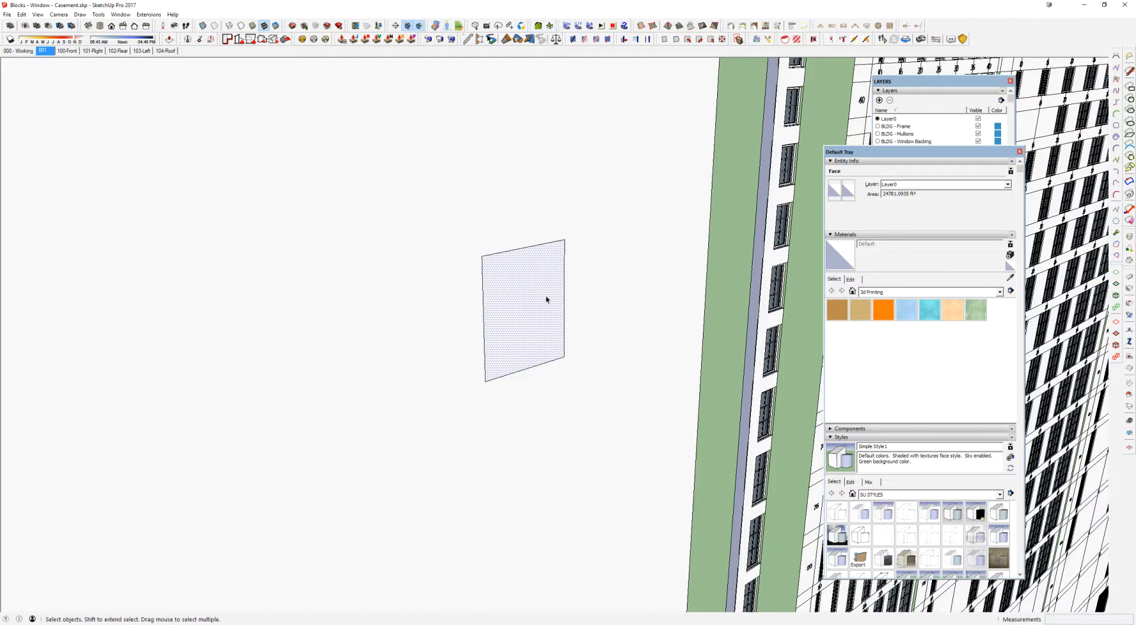
left_click_drag(381, 174, 641, 454)
right_click(503, 284)
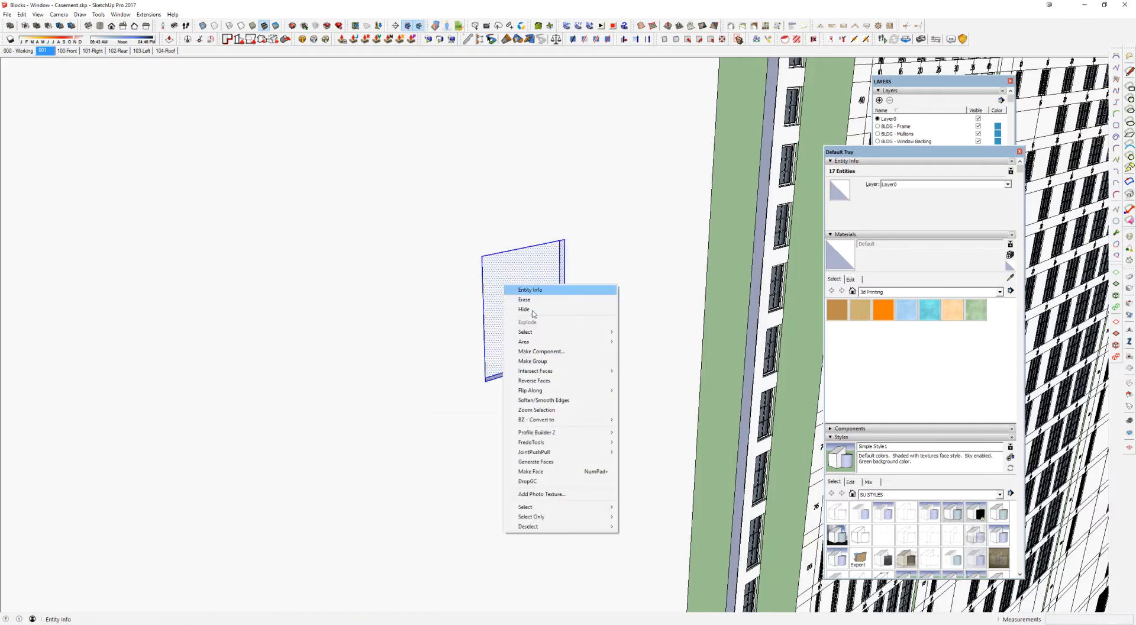
left_click(543, 352)
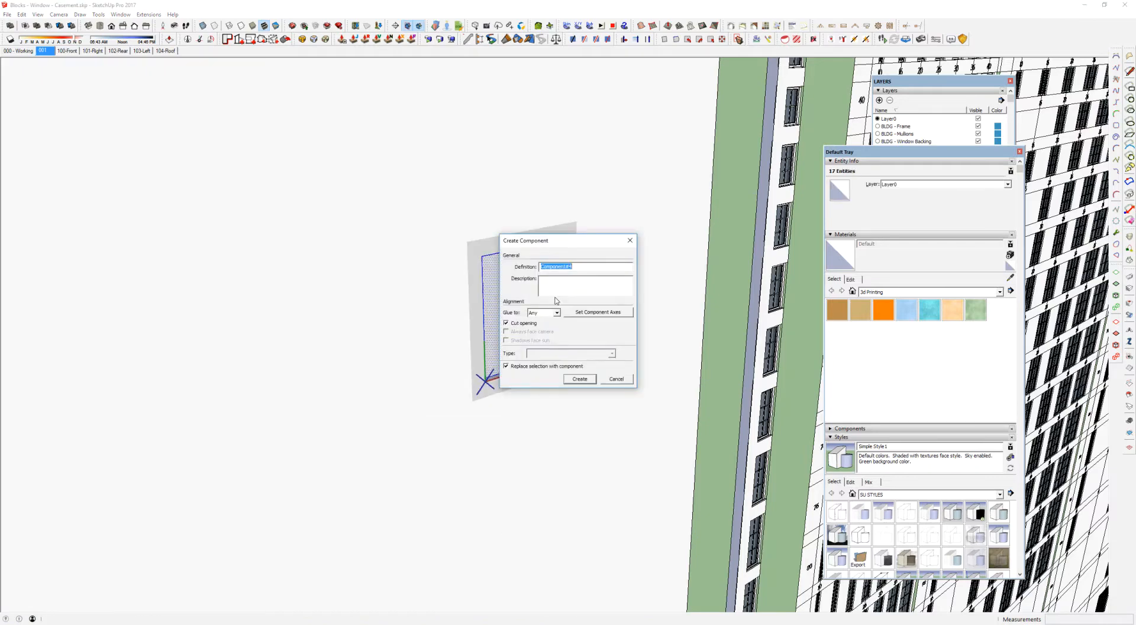
left_click(621, 379)
Step: Switch to the Window Tutorial model and draw a rectangle about 5' 5 3/4" by 3' 4 5/8" on the wall beside the window
key("alt+Tab")
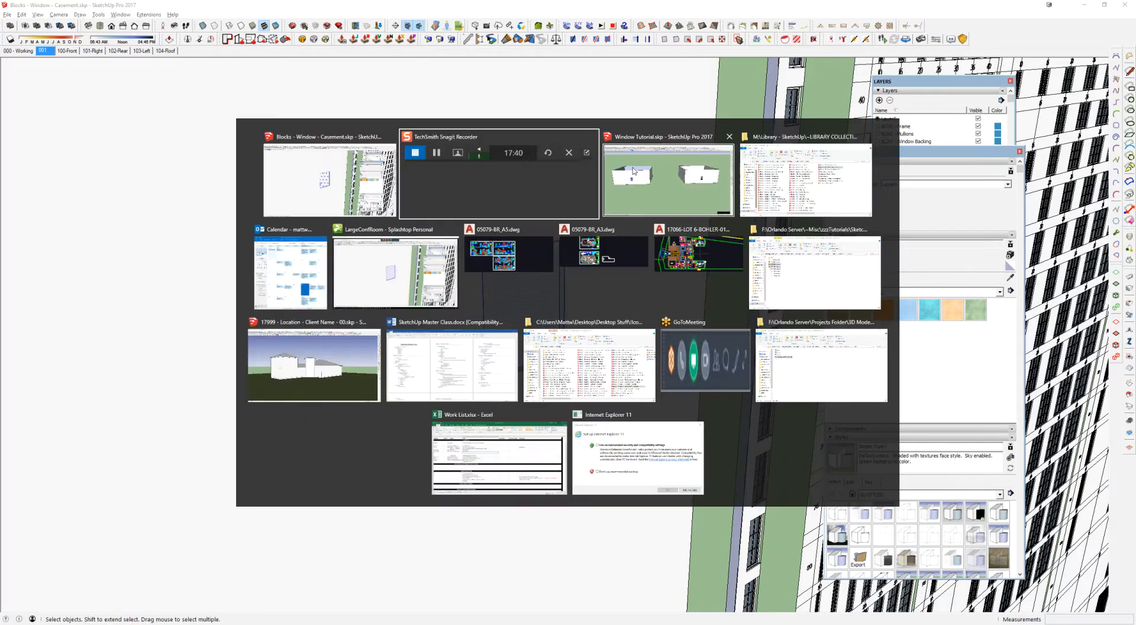
scroll(414, 296, "up", 6)
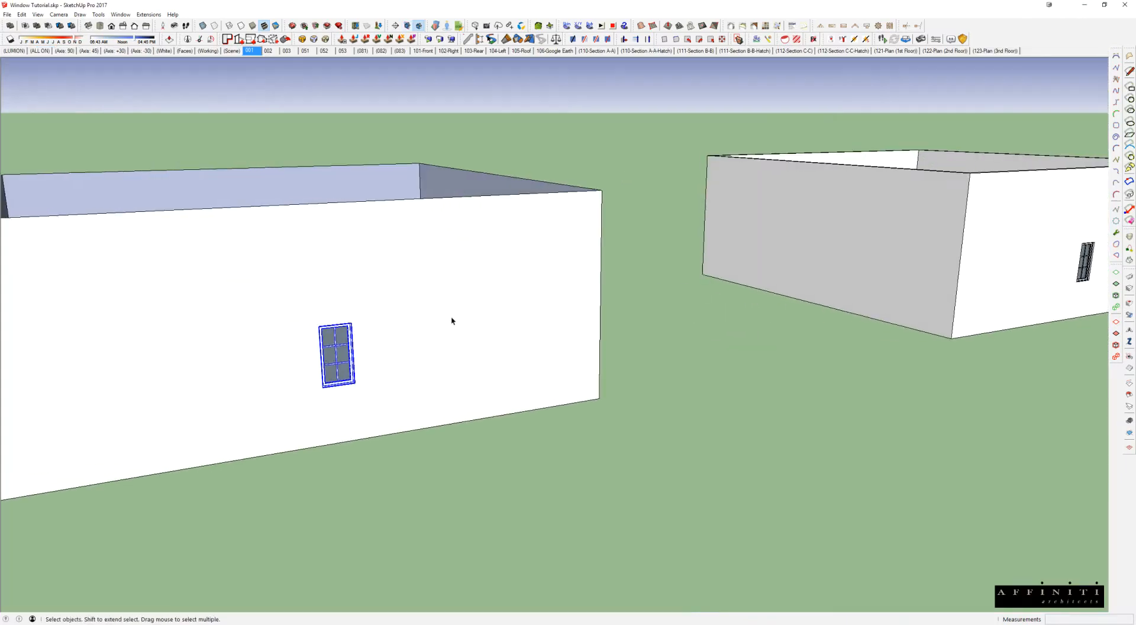
key("r")
left_click(404, 316)
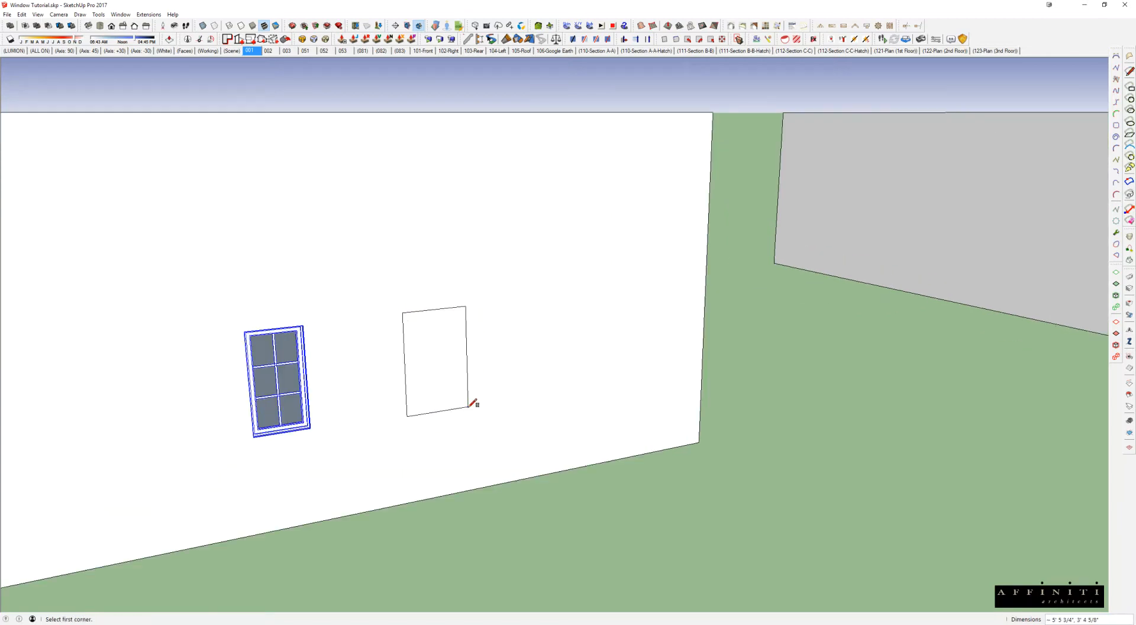
left_click(471, 396)
Step: Push the rectangle about 6 13/16" into the wall to form a recess
scroll(424, 337, "up", 3)
key("p")
left_click(481, 417)
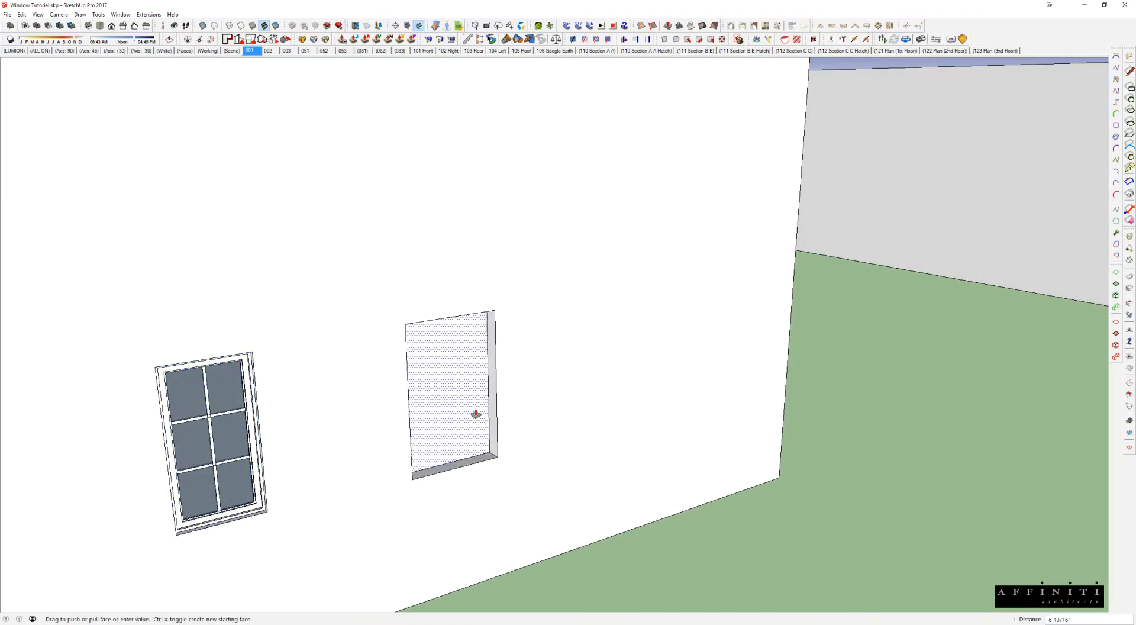
key("Return")
scroll(475, 415, "down", 2)
Step: Make the recess a component with glue to Any and cut opening, placing its axes origin at the top edge's midpoint
middle_click_drag(475, 415, 382, 402)
key("space")
left_click_drag(345, 260, 539, 479)
right_click(470, 410)
left_click(490, 191)
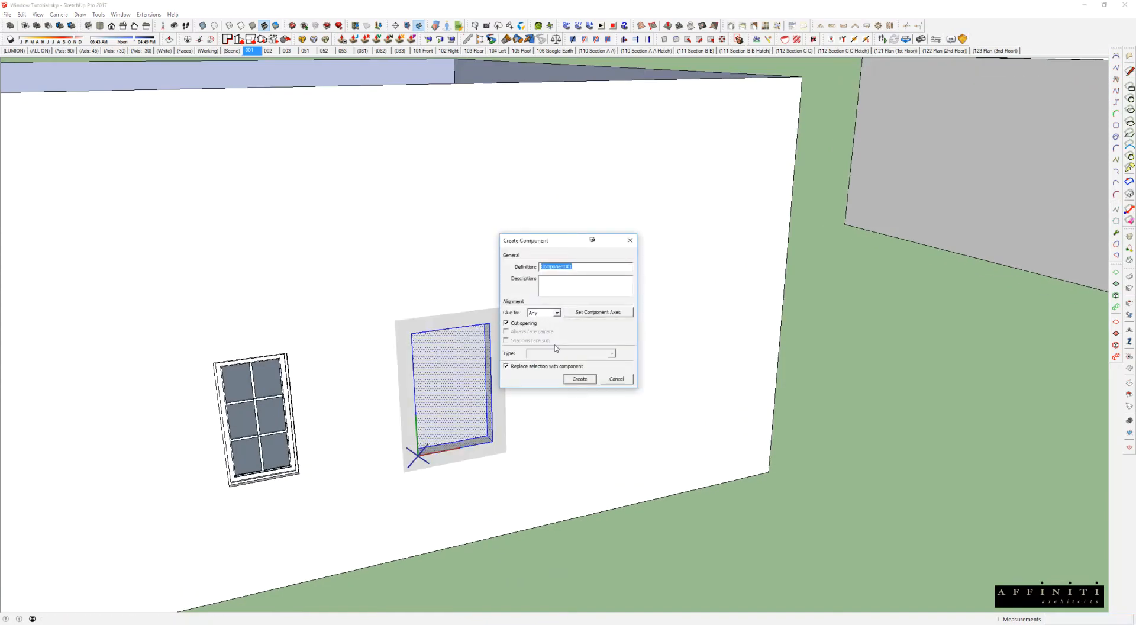
left_click(586, 318)
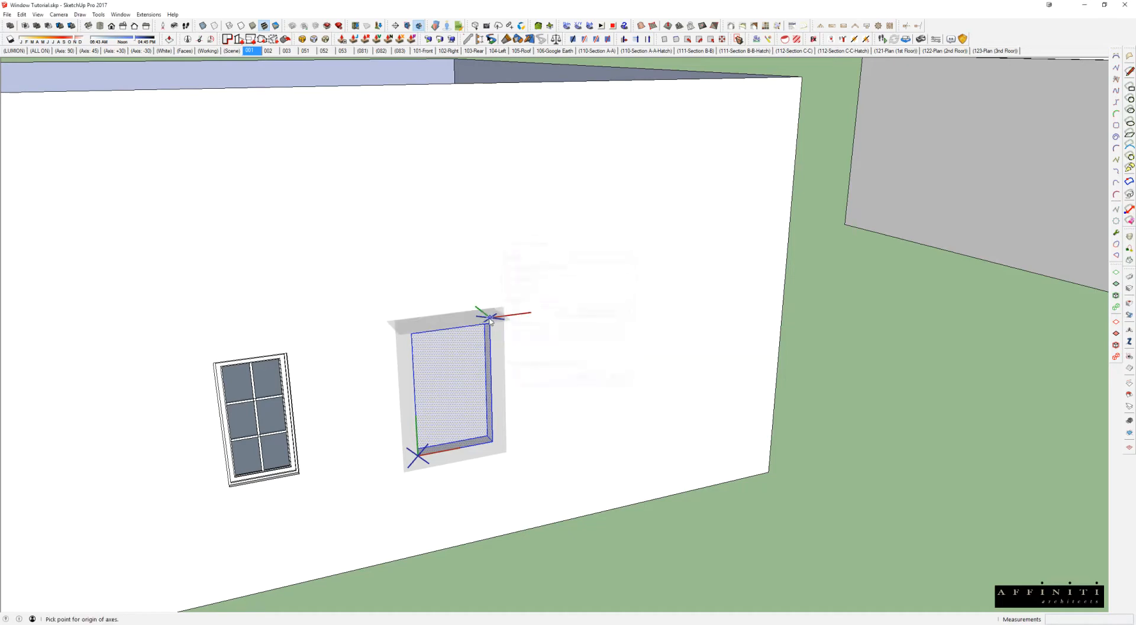
left_click(451, 327)
double_click(517, 323)
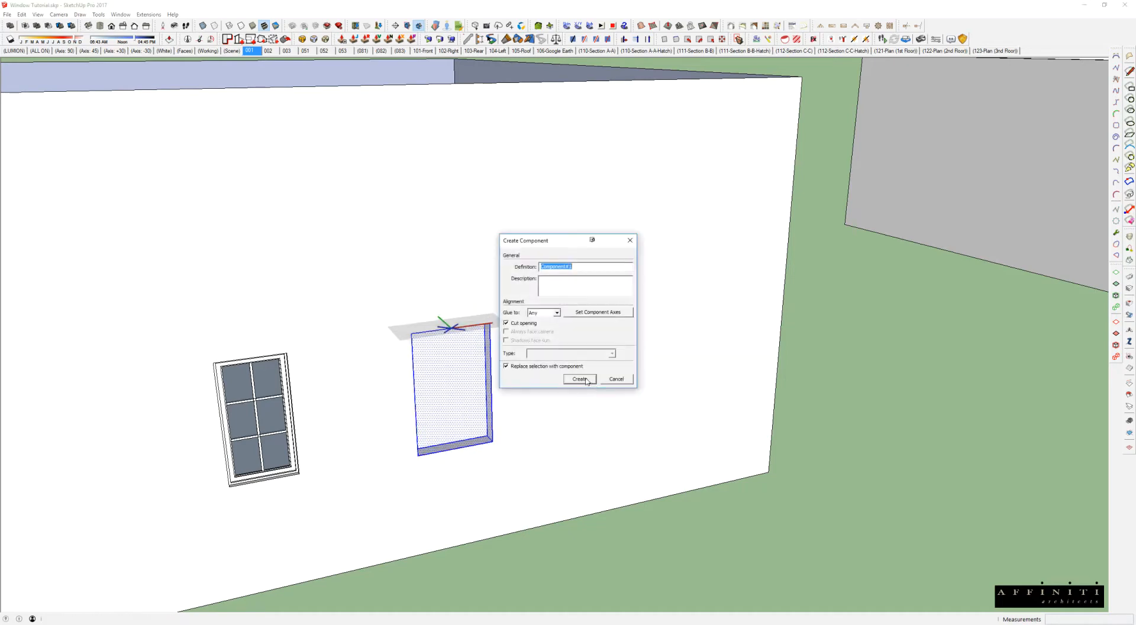
left_click(584, 376)
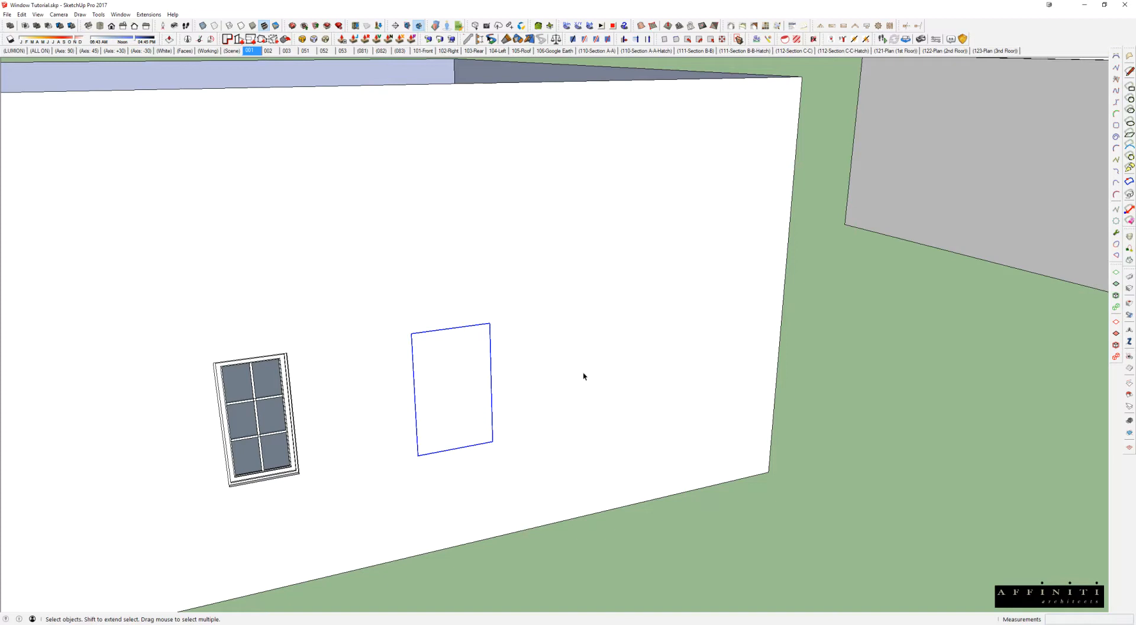
Step: Draw a second rectangle on the wall, between the first recess component and the wall's corner
middle_click_drag(265, 261, 574, 413)
scroll(341, 274, "down", 8)
scroll(454, 351, "up", 8)
middle_click_drag(453, 362, 217, 581)
middle_click_drag(413, 357, 367, 155)
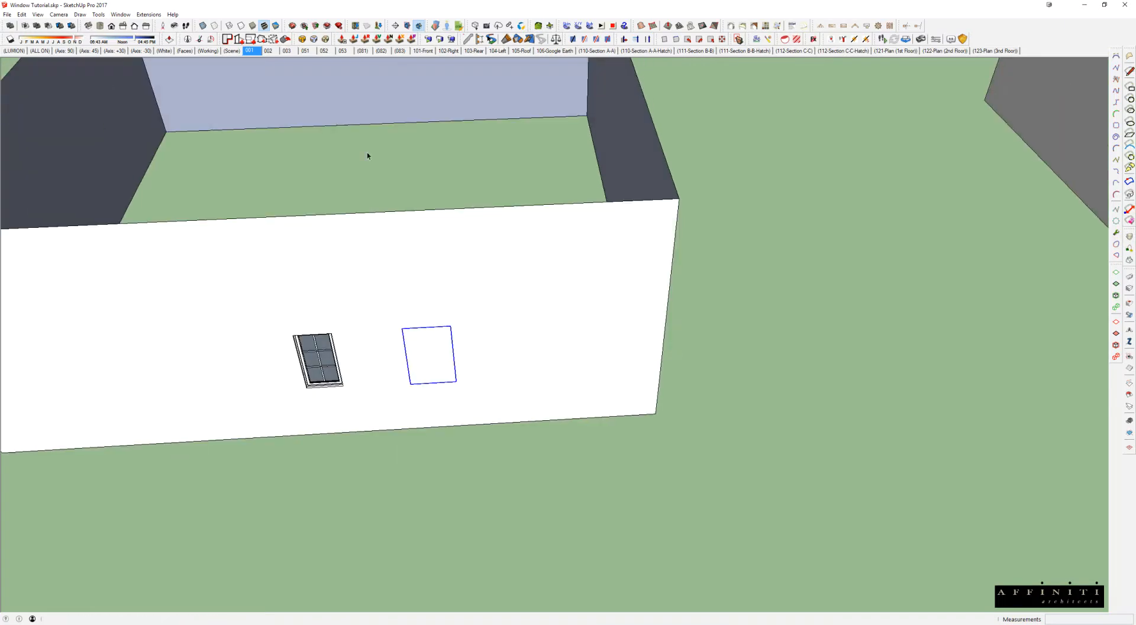
scroll(462, 360, "up", 5)
middle_click_drag(470, 358, 472, 307)
key("r")
left_click(470, 308)
left_click(583, 431)
Step: Push the second rectangle about 1' 5" into the wall
key("space")
left_click(528, 362)
scroll(528, 362, "up", 2)
key("p")
left_click(543, 417)
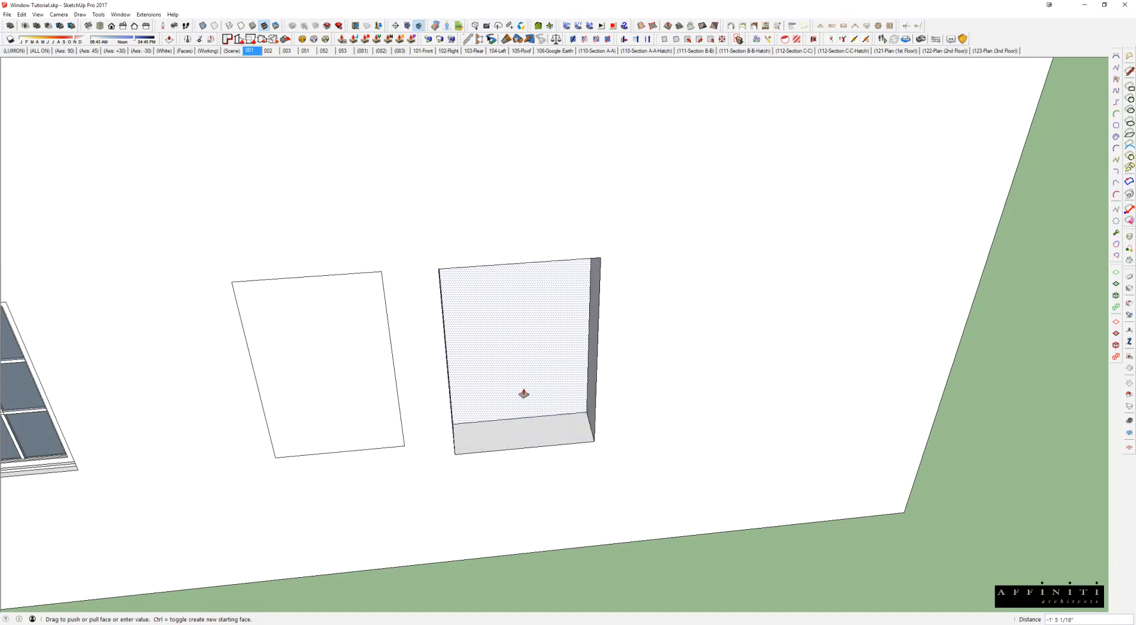
left_click(525, 392)
middle_click_drag(540, 380, 640, 350)
key("space")
scroll(597, 405, "up", 2)
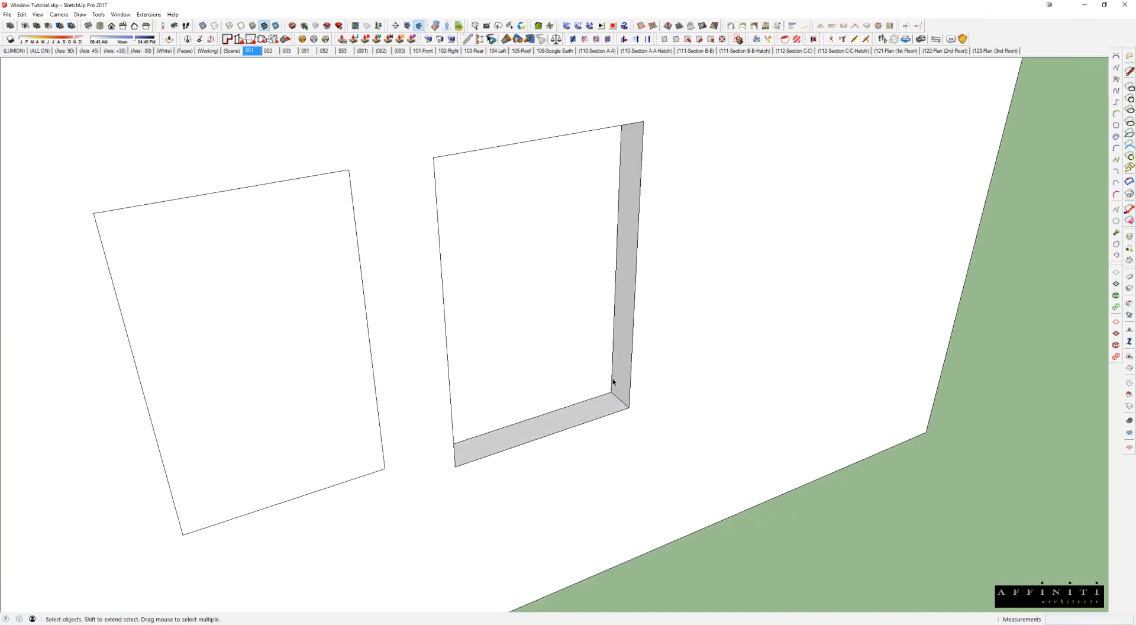
Step: Make the second recess a component with glue to Any and cut opening, keeping the default axes at its lower corner
scroll(545, 381, "up", 1)
middle_click_drag(442, 162, 394, 138)
left_click_drag(352, 90, 729, 523)
right_click(550, 252)
left_click(588, 317)
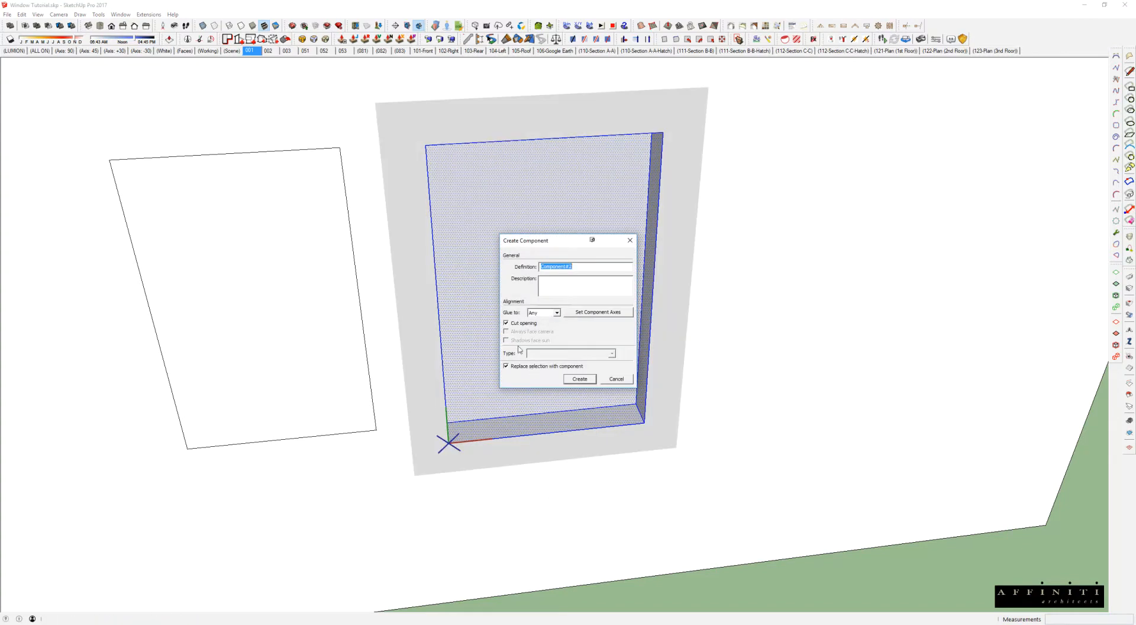
left_click(519, 325)
left_click(588, 310)
key("Escape")
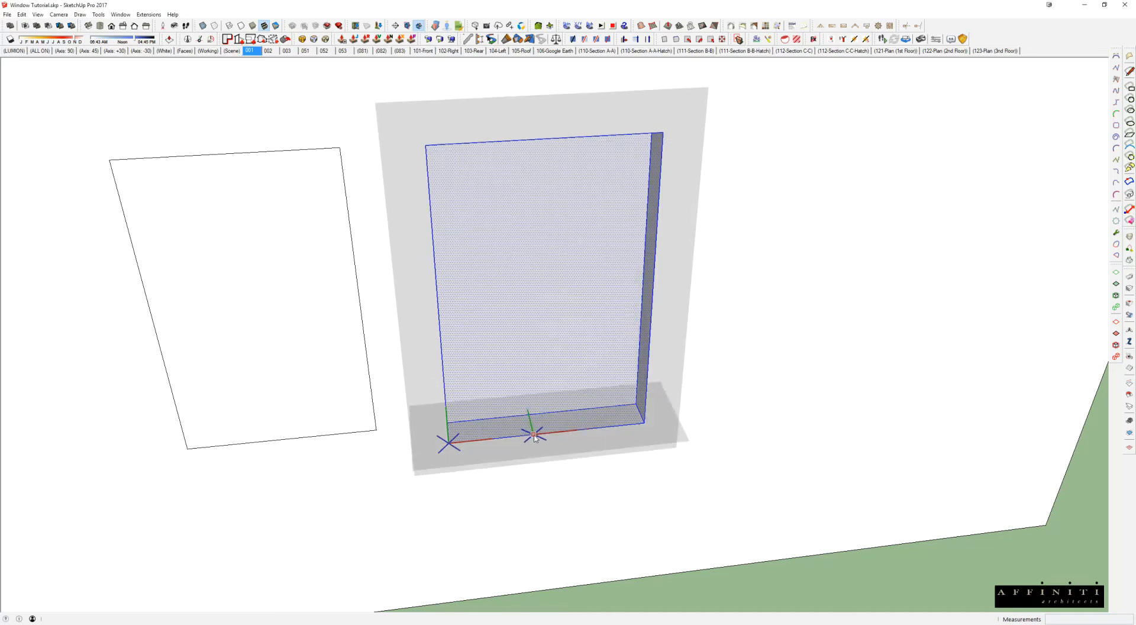
left_click(580, 379)
Step: Open the second recess component and check its geometry against its axes origin
middle_click_drag(594, 360, 634, 365)
scroll(456, 274, "down", 2)
middle_click_drag(456, 274, 476, 339)
double_click(496, 291)
left_click_drag(413, 177, 685, 455)
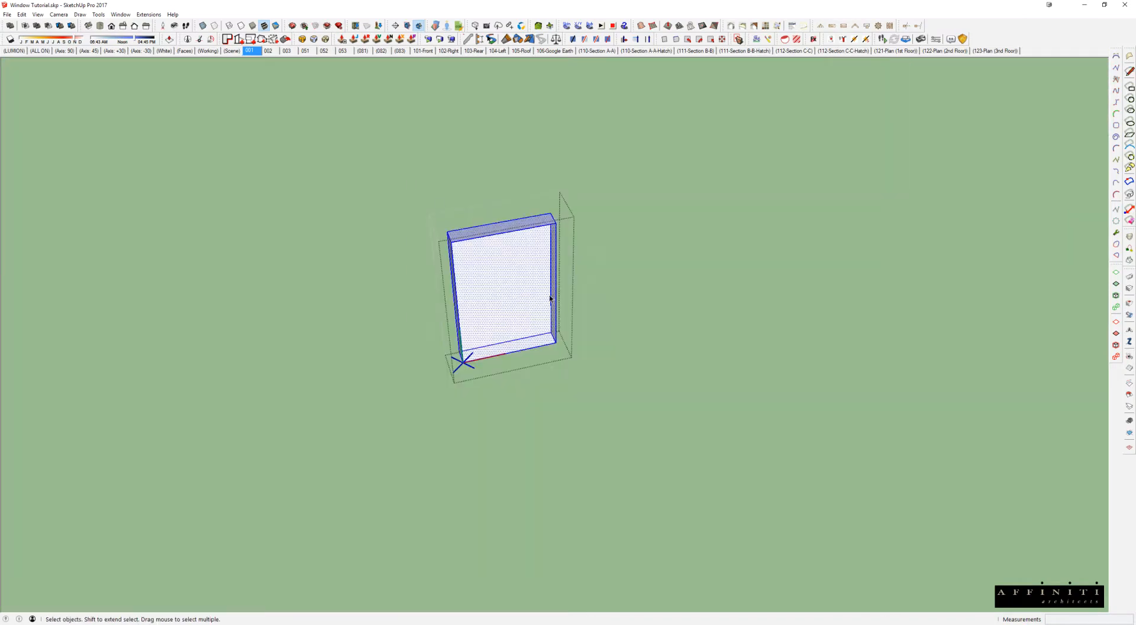
key("Escape")
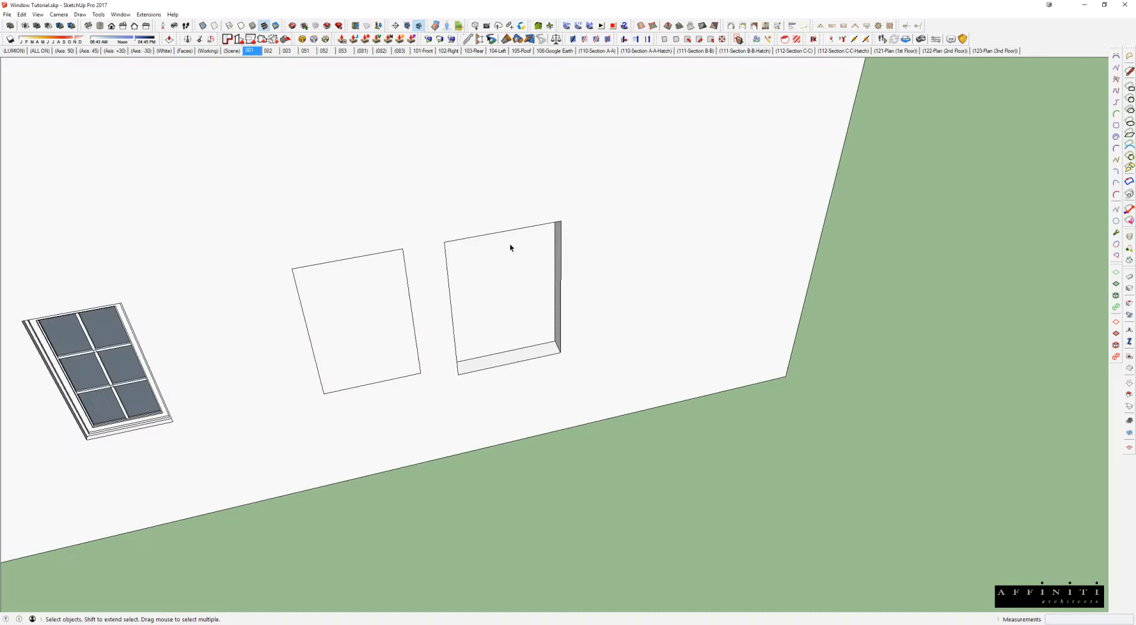
Step: Try to change the second recess component's axes so the origin sits at the top edge's midpoint
right_click(510, 245)
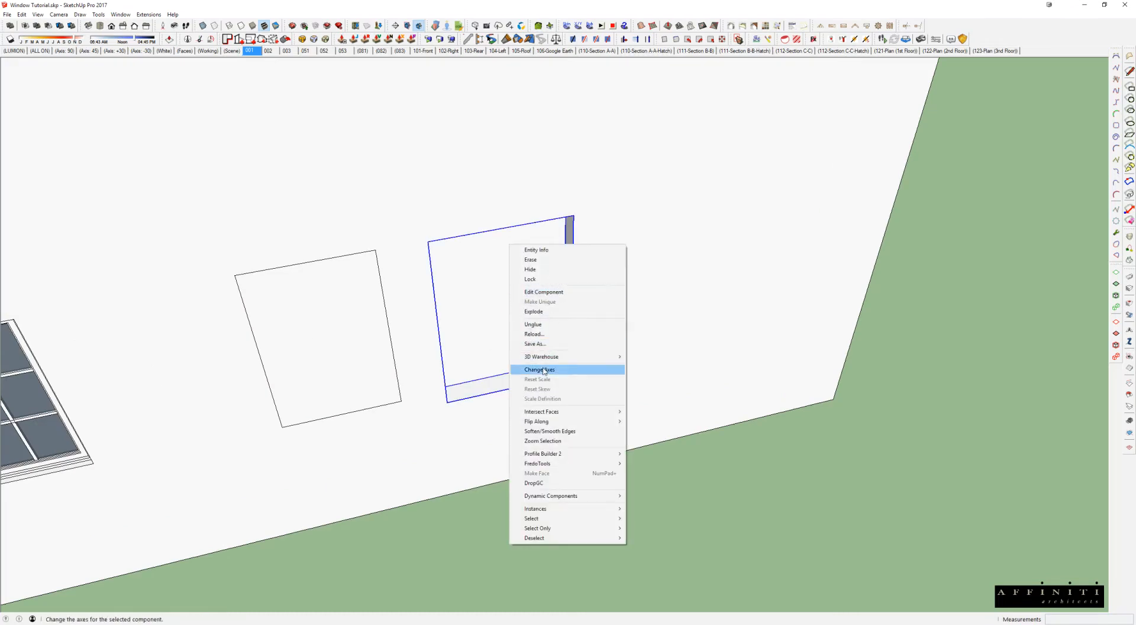
left_click(545, 370)
left_click(501, 229)
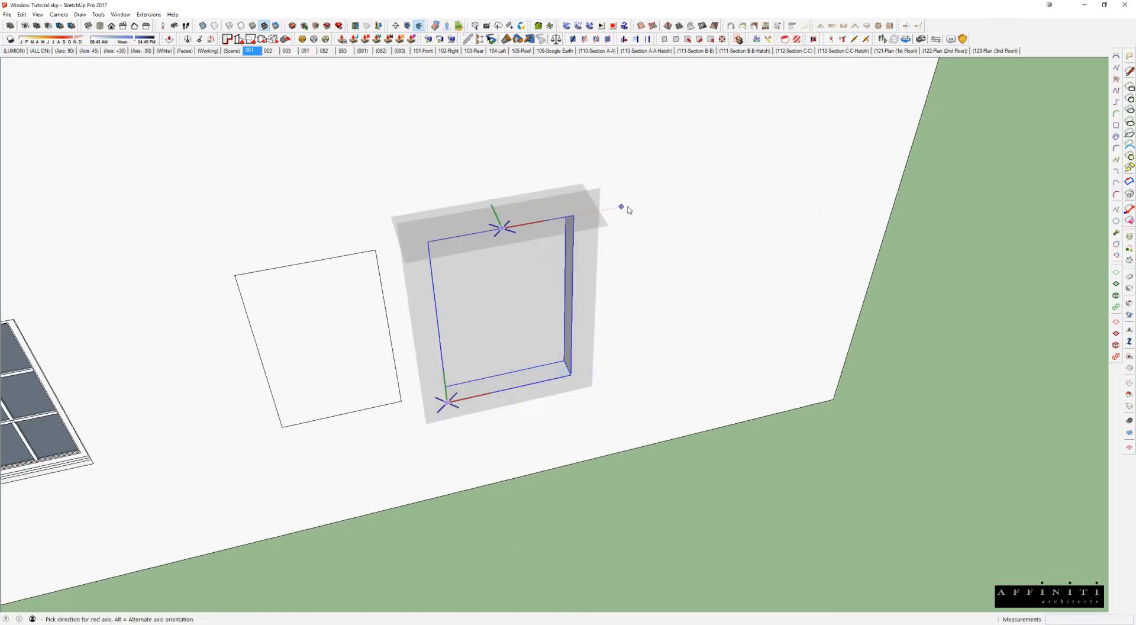
double_click(630, 207)
Step: Delete the first recess component beside the window, leaving the second one on the wall
middle_click_drag(518, 281, 604, 258)
middle_click_drag(569, 324, 463, 285)
left_click(467, 284)
key("Delete")
Step: Inside the remaining recess component, move all geometry from the top edge's midpoint onto the axes origin
double_click(543, 282)
left_click_drag(439, 144, 770, 426)
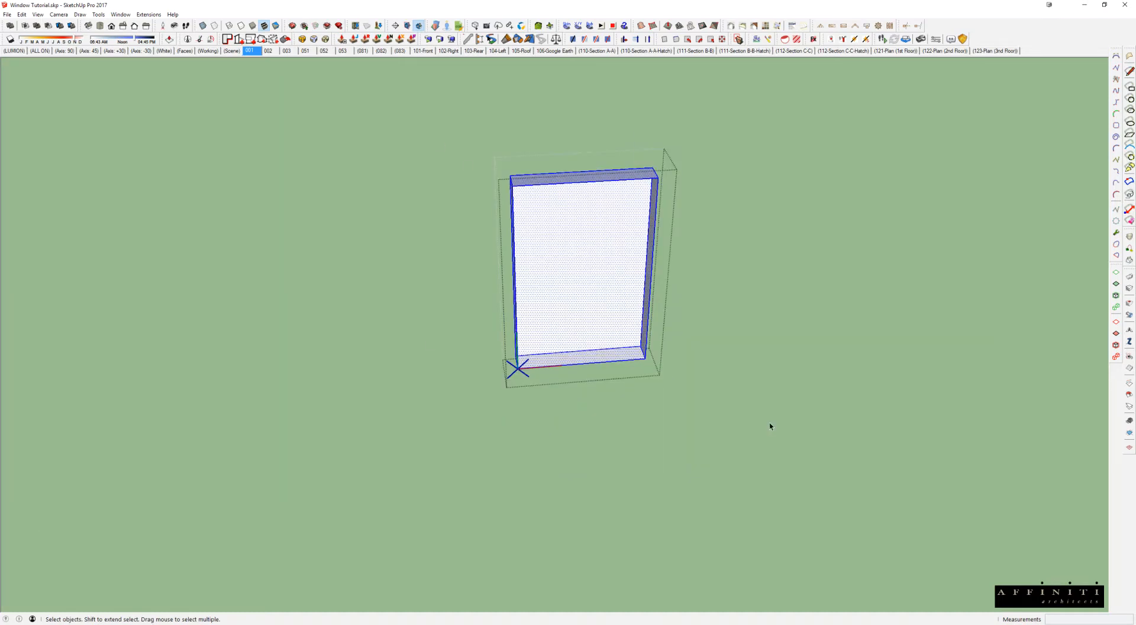
key("m")
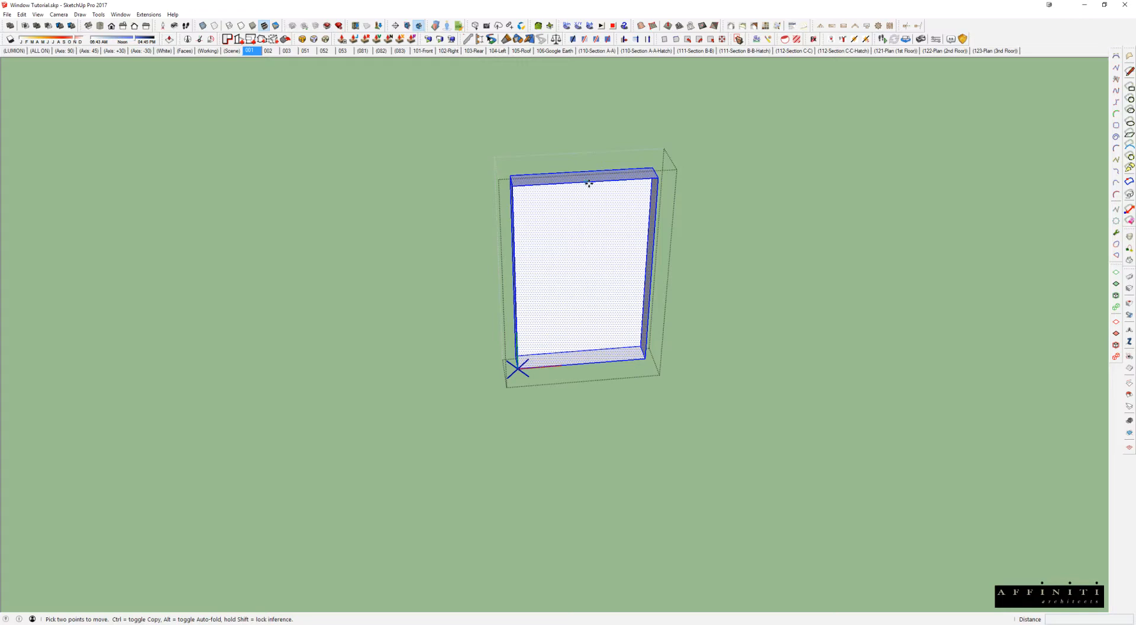
left_click(589, 184)
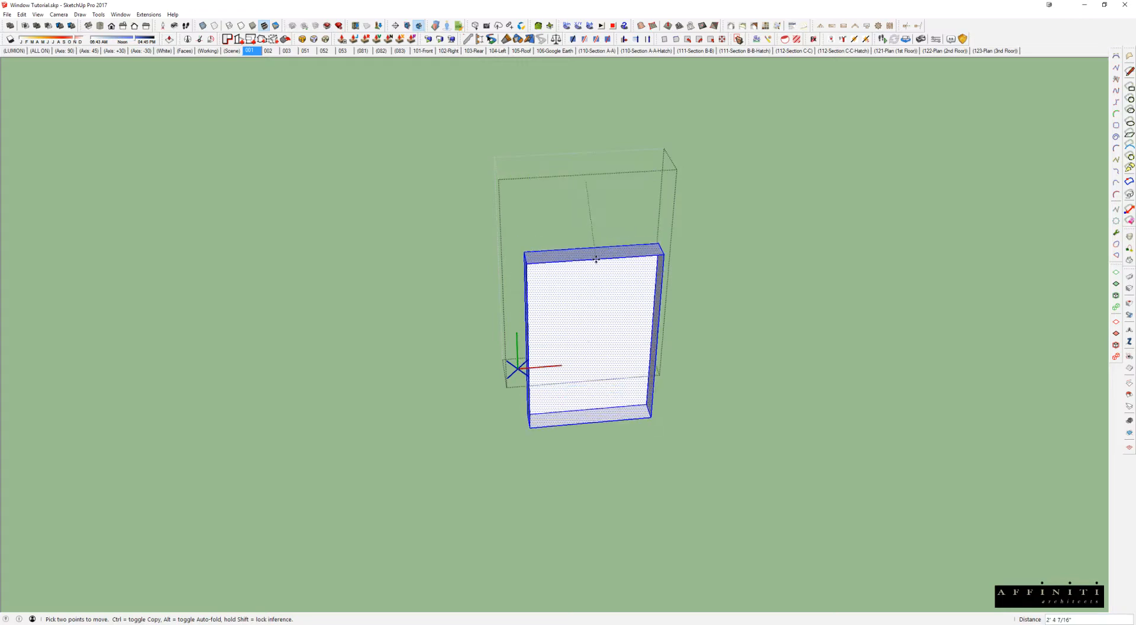
left_click(518, 369)
middle_click_drag(528, 367, 540, 370)
key("space")
key("Escape")
Step: Move the recess component up the wall, clear of the ground line
left_click(524, 376)
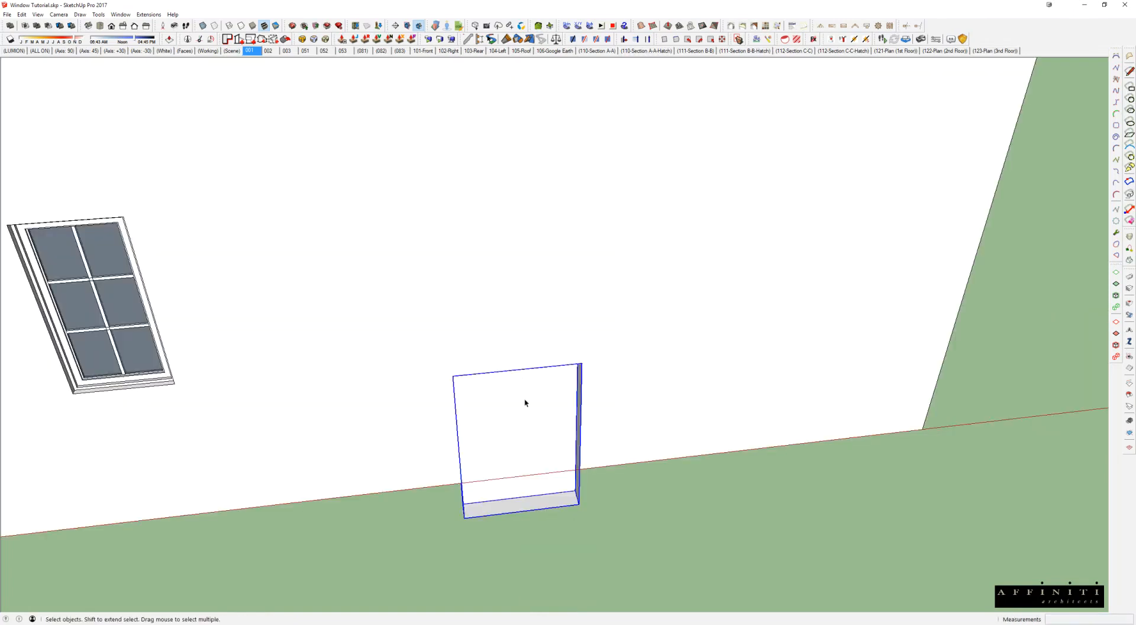
scroll(526, 409, "down", 2)
key("m")
left_click(527, 416)
scroll(603, 239, "up", 2)
key("space")
mouse_move(642, 208)
middle_mouse_down("shift")
mouse_move(571, 248)
mouse_move(645, 188)
mouse_move(633, 190)
middle_mouse_up("shift")
Step: Open the recess component to check its axes origin, and undo the last two moves
double_click(570, 239)
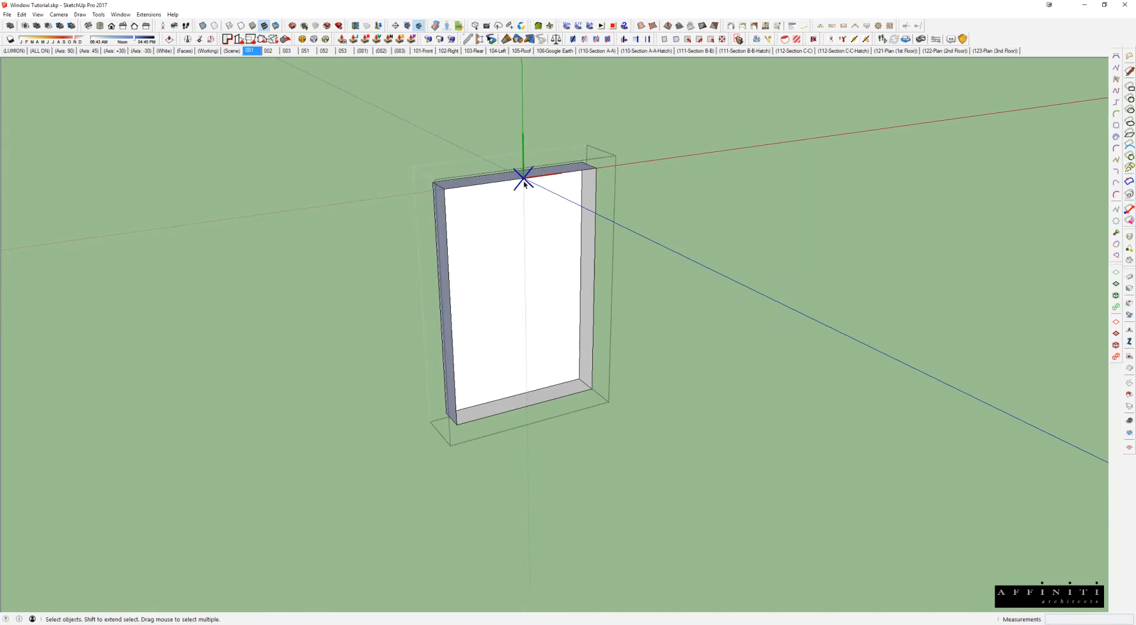
scroll(524, 185, "up", 5)
key("ctrl+z")
key("ctrl+z")
Step: Repeat the move of the component's whole geometry so its top edge's midpoint lands on the axes origin, and leave component editing
middle_click_drag(489, 340, 536, 237)
left_click(590, 263)
left_click(506, 175)
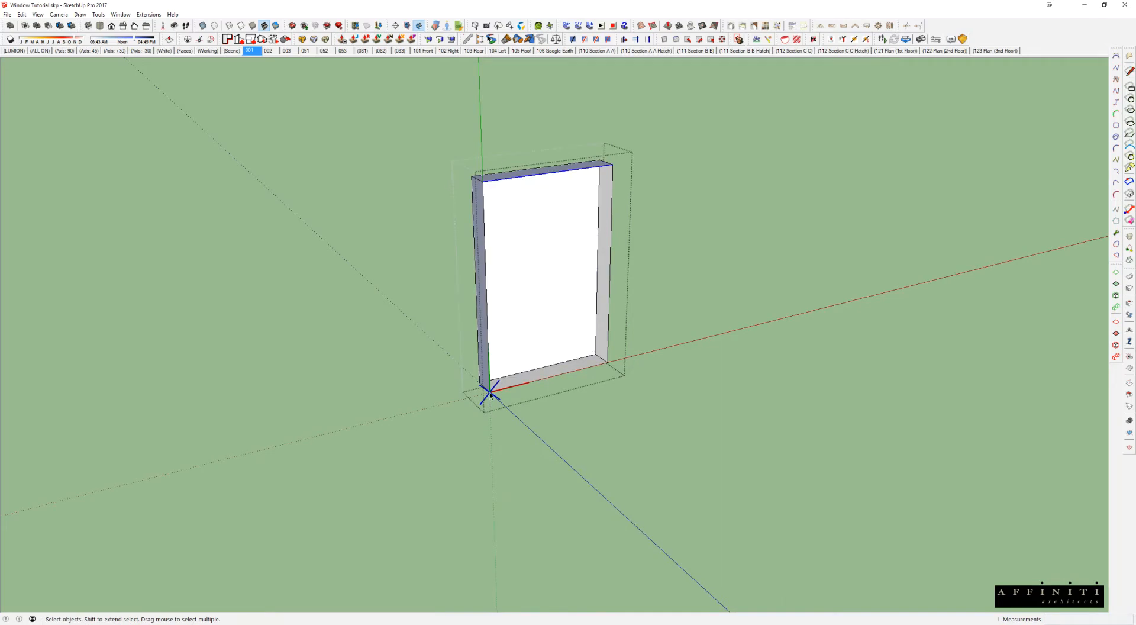
left_click_drag(365, 107, 761, 482)
key("m")
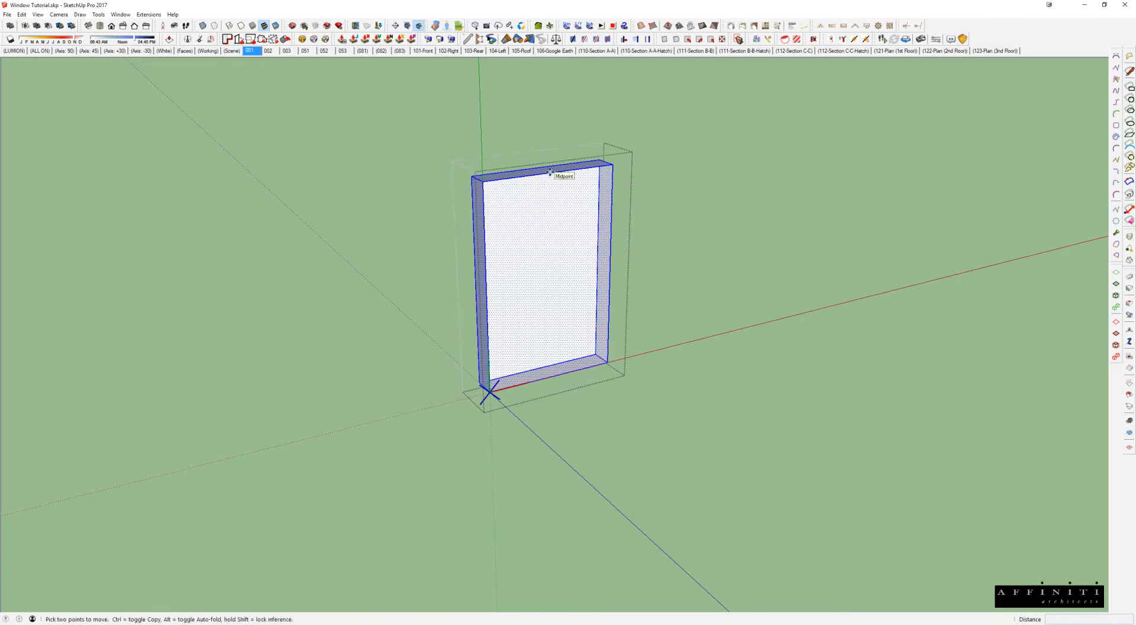
left_click(550, 172)
left_click(491, 393)
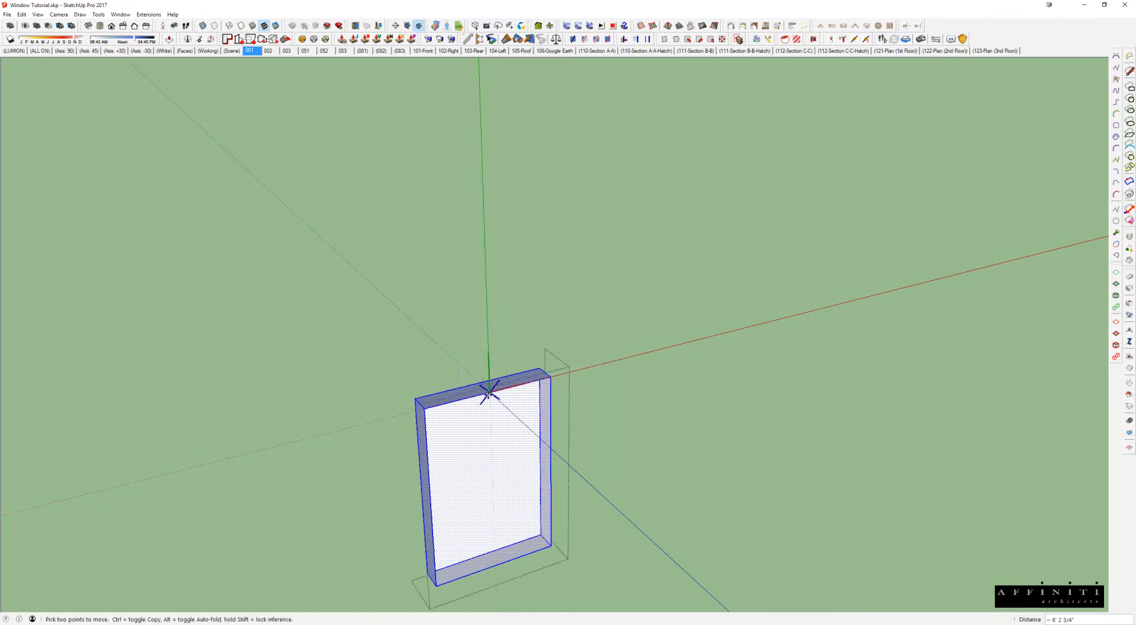
key("space")
key("Escape")
Step: Move the recess component about 7' 3" up the wall
key("m")
left_click(482, 444)
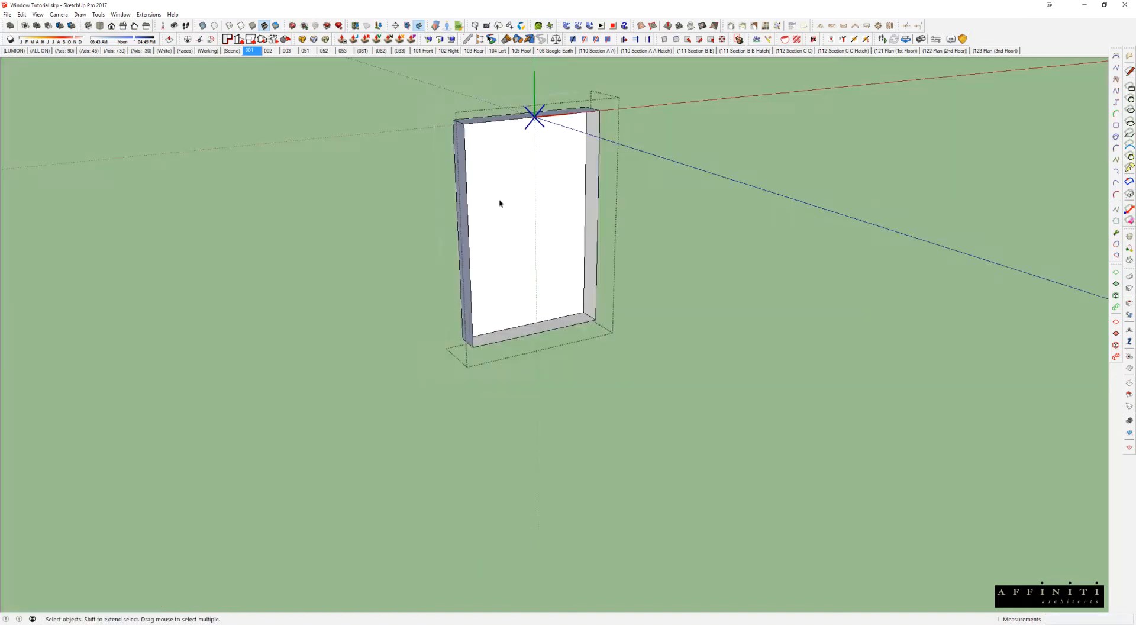
middle_click_drag(499, 203, 657, 244)
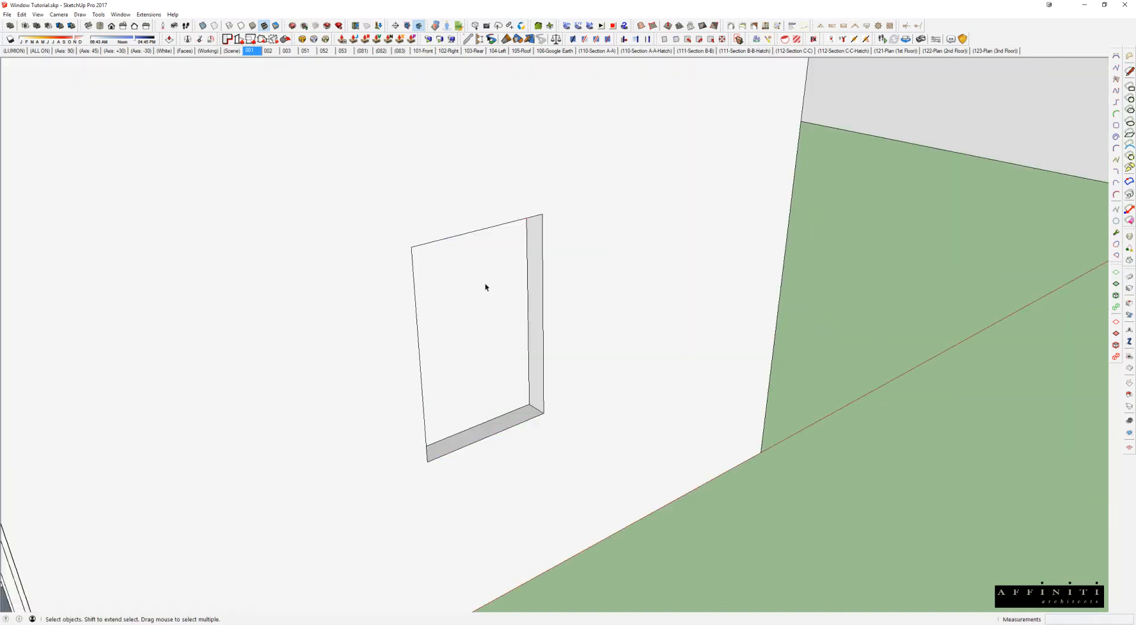
middle_click_drag(485, 287, 416, 208)
scroll(474, 221, "down", 3)
Step: Delete the recess component from the wall beside the window
middle_click_drag(468, 245, 411, 243)
left_click(448, 242)
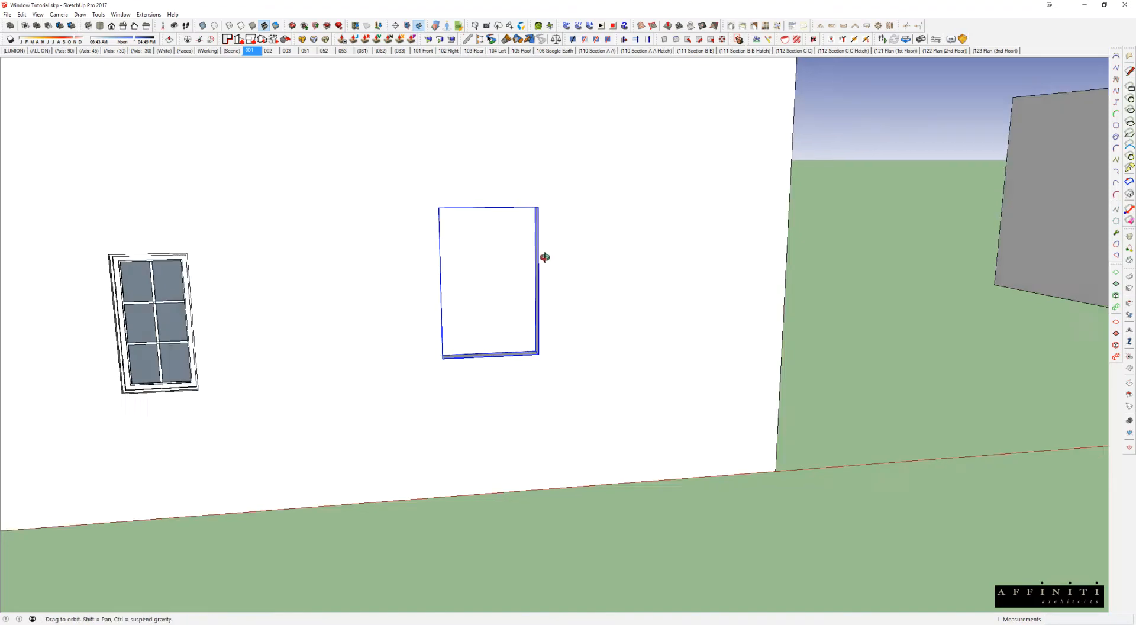
middle_click_drag(543, 256, 751, 330)
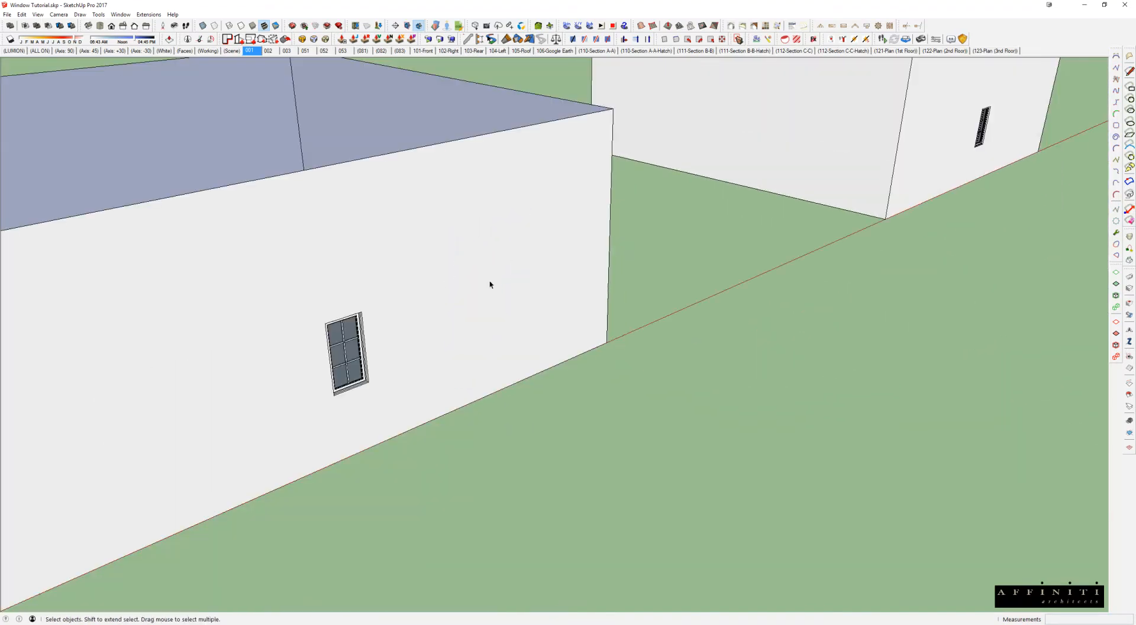
Step: Switch back to the Blocks - Window - Casement model and examine the casement windows labelled 20 to 36
key("alt+Tab")
left_click(492, 185)
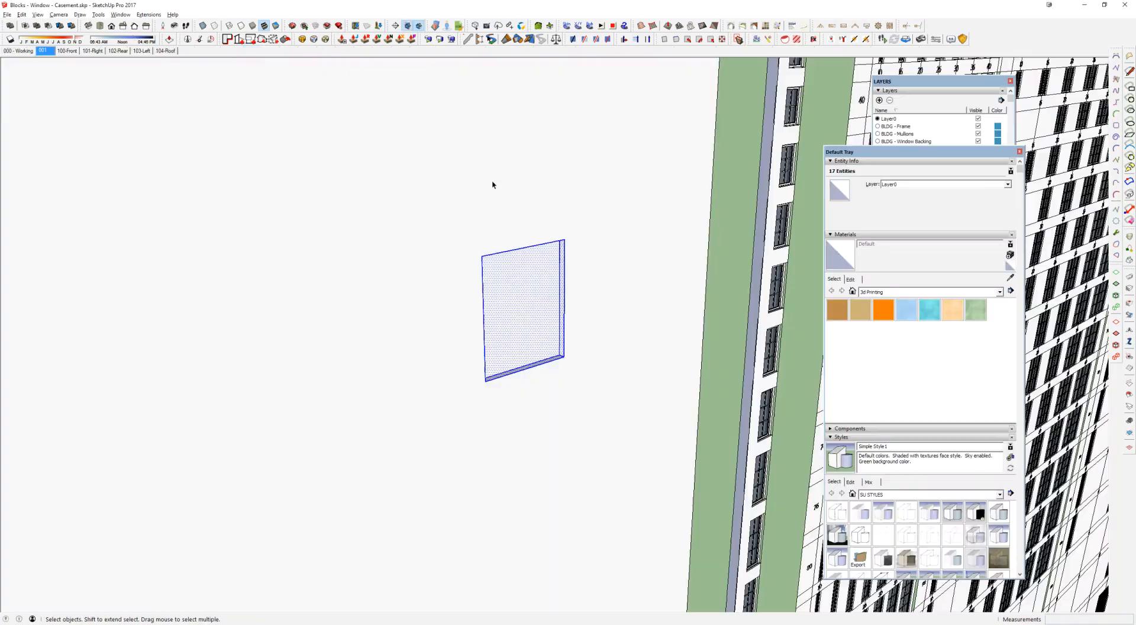
key("ctrl+shift+i")
left_click_drag(393, 182, 623, 432)
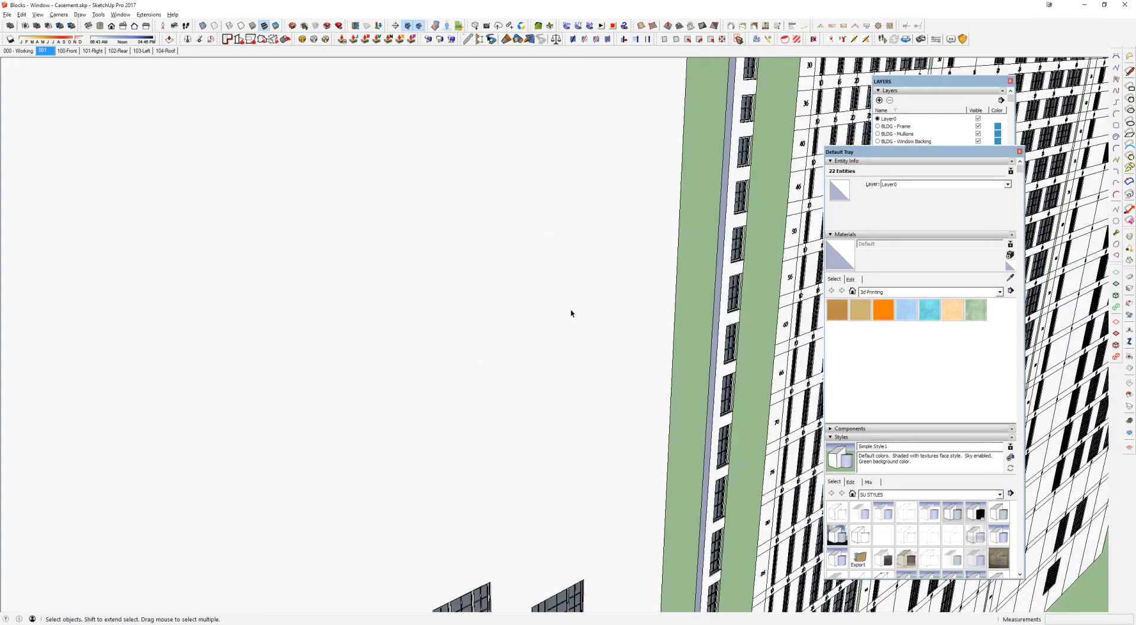
middle_click_drag(571, 311, 519, 206)
scroll(501, 280, "up", 6)
middle_click_drag(501, 279, 496, 165)
scroll(574, 284, "up", 8)
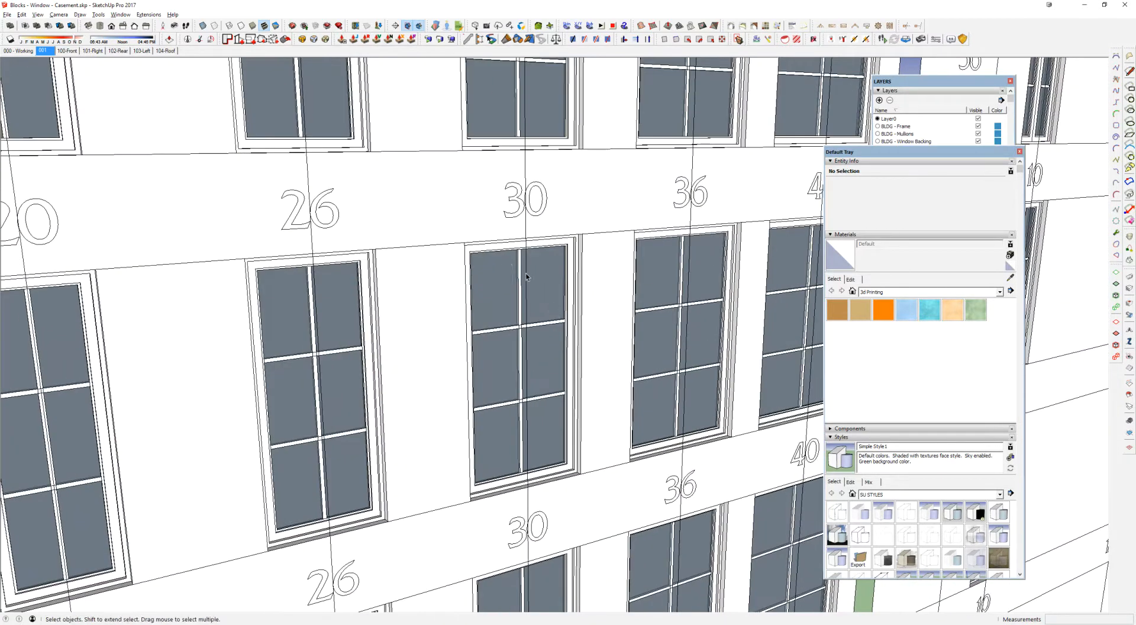
Step: Open the casement window labelled 30 for editing, examine its frame and axes origin from several angles, and close it
double_click(526, 274)
middle_click_drag(526, 274, 554, 342)
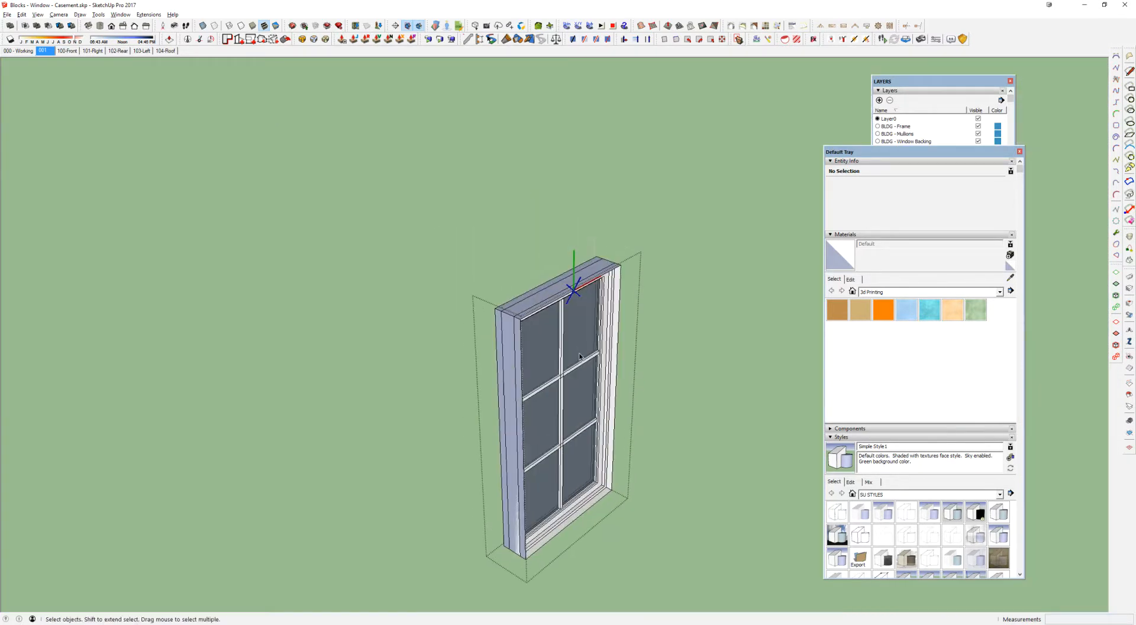
scroll(554, 342, "up", 4)
scroll(545, 320, "down", 2)
middle_click_drag(550, 334, 492, 301)
scroll(492, 301, "up", 2)
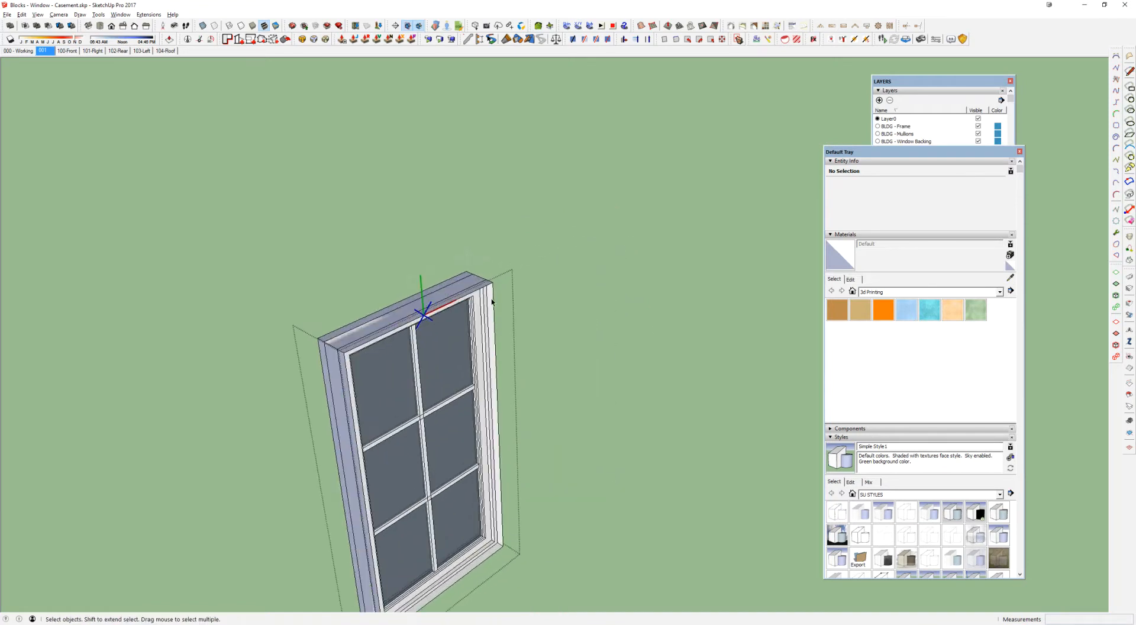
scroll(492, 301, "down", 5)
key("Escape")
scroll(492, 301, "down", 4)
Step: Draw a rectangle on the blank wall away from the windows and push it inward to form a shallow recess
middle_click_drag(492, 301, 829, 142, "shift")
key("r")
left_click(452, 230)
left_click(547, 318)
key("p")
scroll(528, 287, "up", 2)
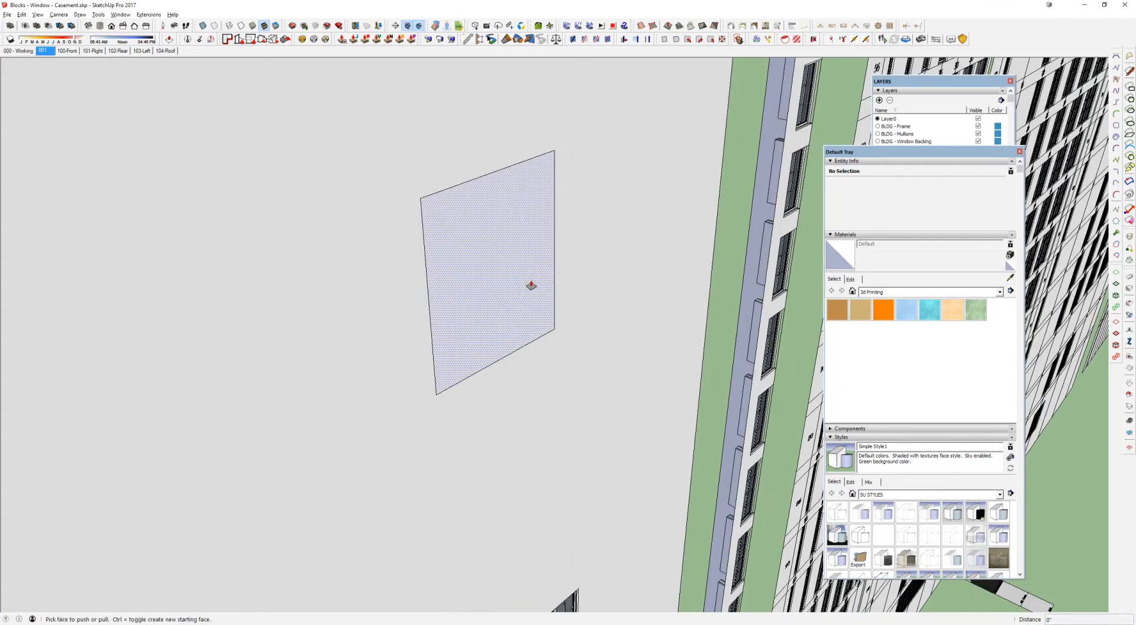
left_click(530, 284)
left_click(522, 282)
Step: Select all of the recess geometry, make it a component and open it for editing
key("space")
left_click_drag(274, 86, 609, 419)
scroll(502, 229, "up", 3)
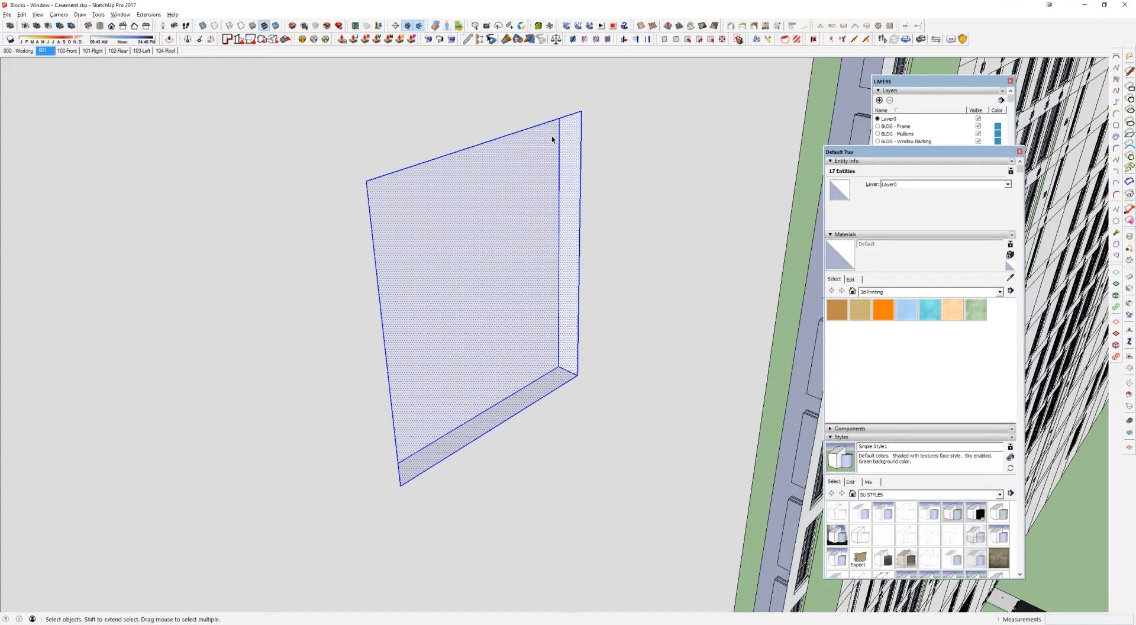
key("Escape")
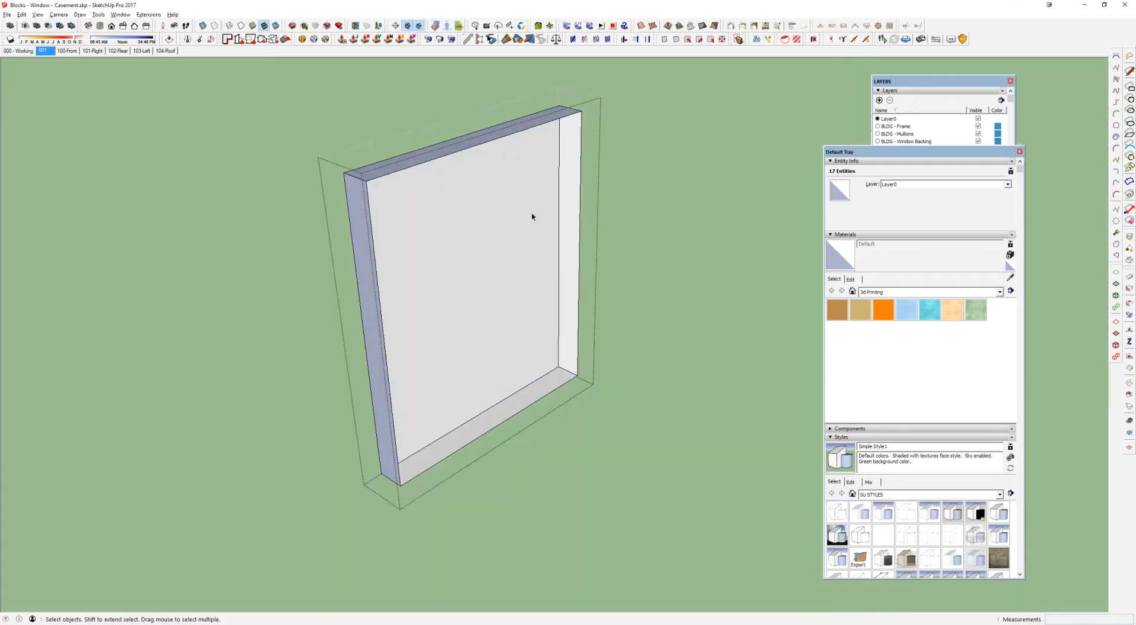
Step: Examine the recess component's back, side and top faces by selecting them in turn, and leave component editing
left_click(515, 295)
left_click(364, 176)
left_click(572, 145)
triple_click(571, 147)
left_click(449, 251)
left_click(566, 183)
left_click(474, 158)
left_click(450, 151)
left_click(379, 202)
left_click(367, 204)
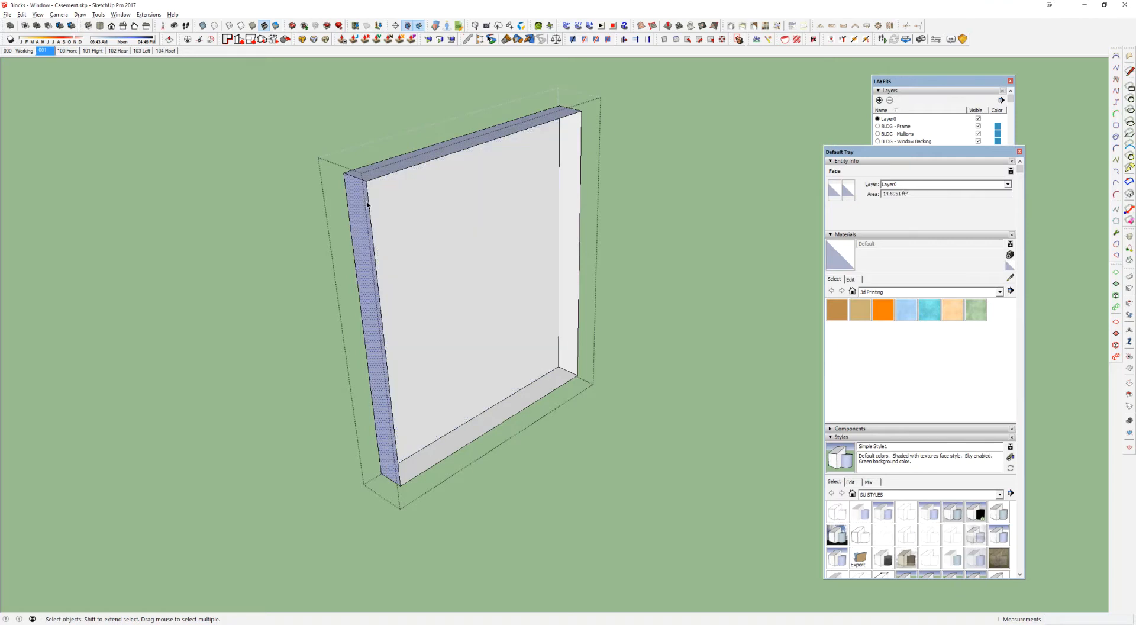
left_click(371, 202)
left_click(370, 203)
triple_click(399, 201)
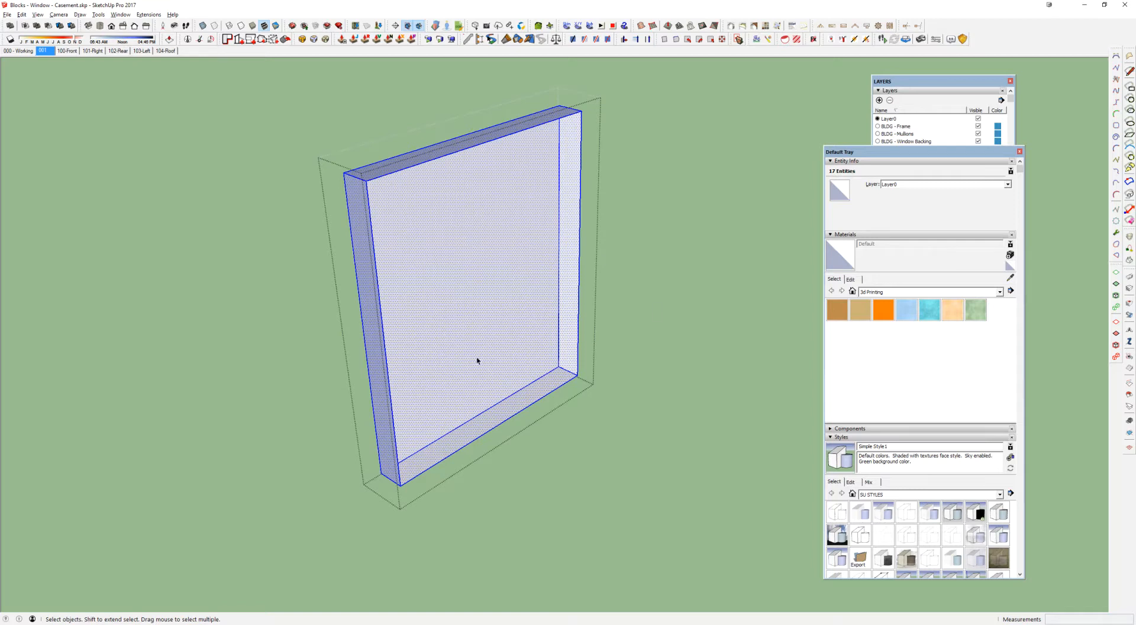
key("Escape")
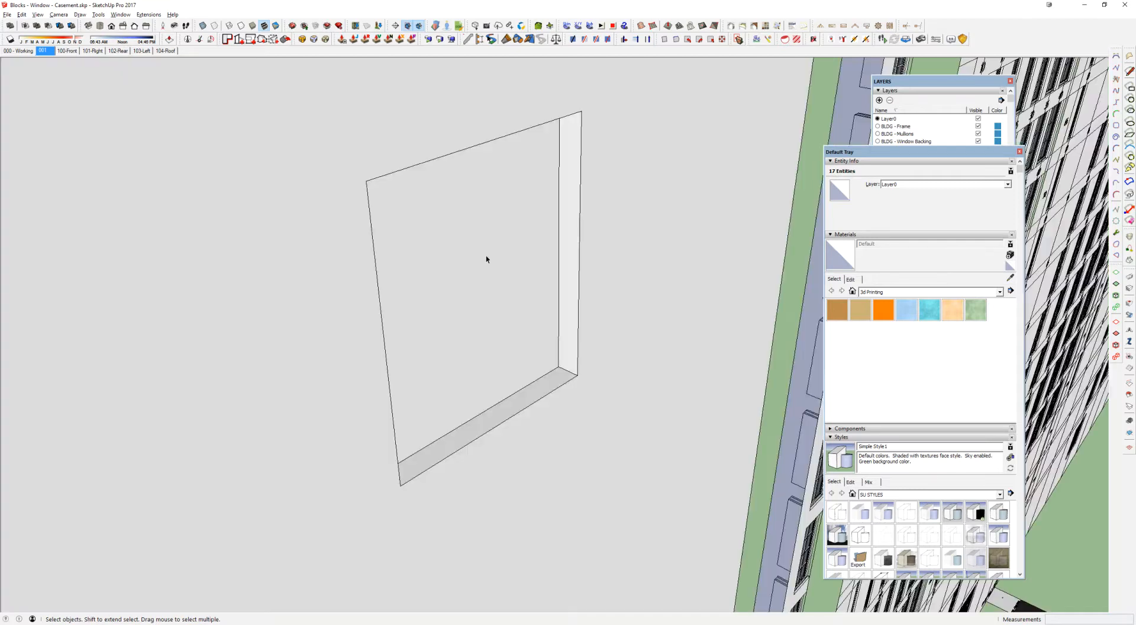
Step: Delete the recess component from the blank wall
scroll(487, 259, "down", 3)
left_click(469, 256)
key("Delete")
scroll(532, 244, "down", 3)
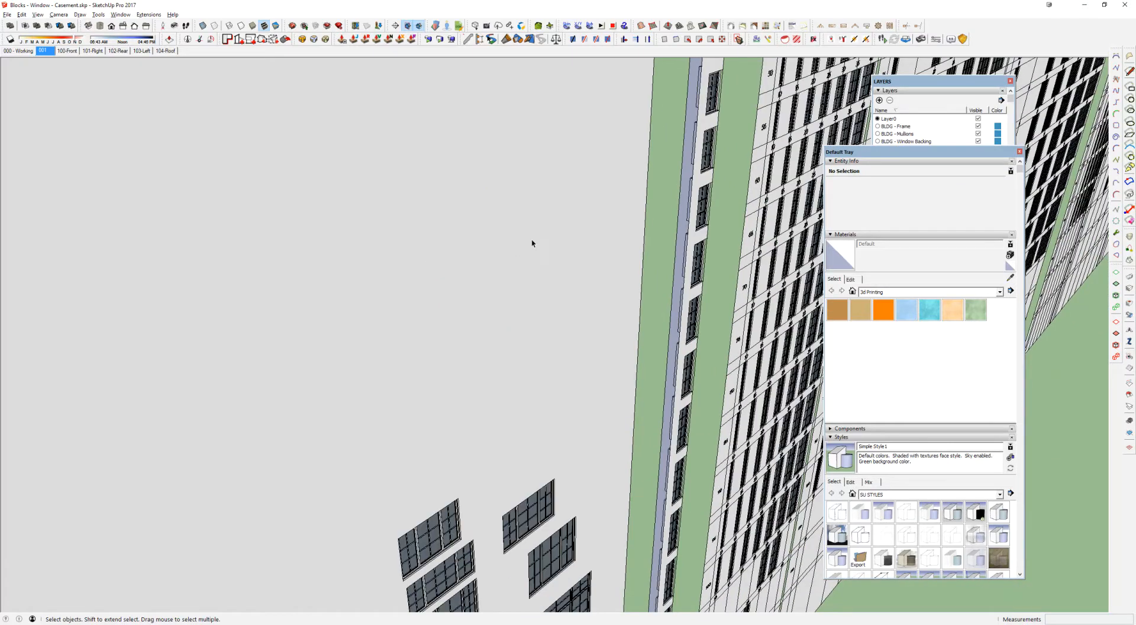
Step: Open the casement window in the 36 column of the 60 row for editing
middle_click_drag(734, 246, 462, 275, "shift")
scroll(589, 282, "up", 4)
scroll(589, 282, "up", 5)
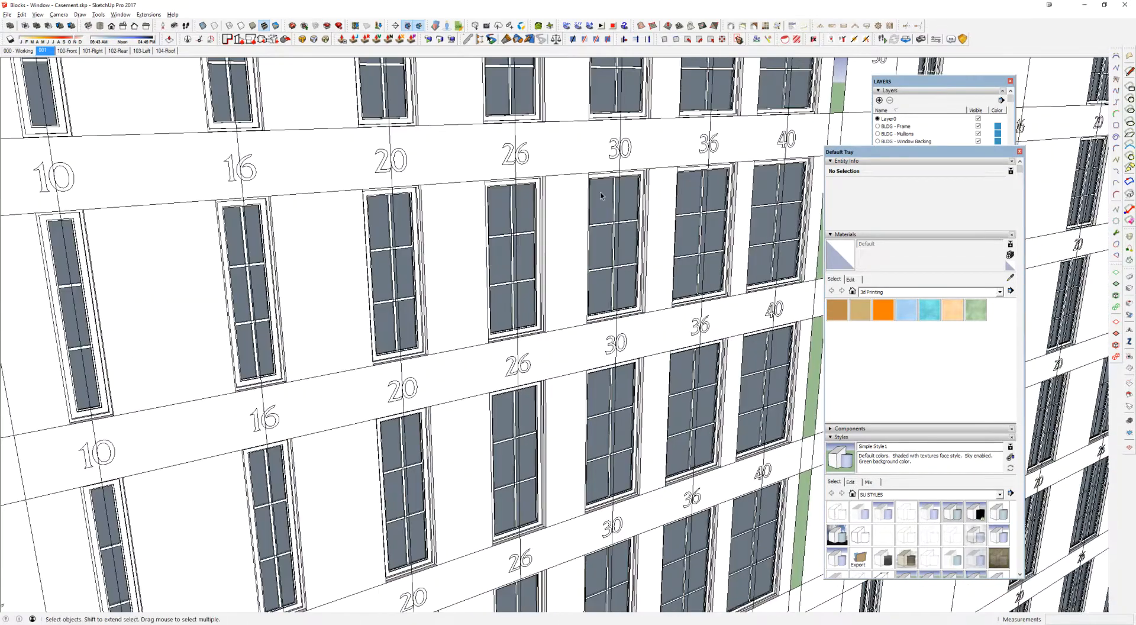
double_click(602, 193)
scroll(616, 190, "up", 5)
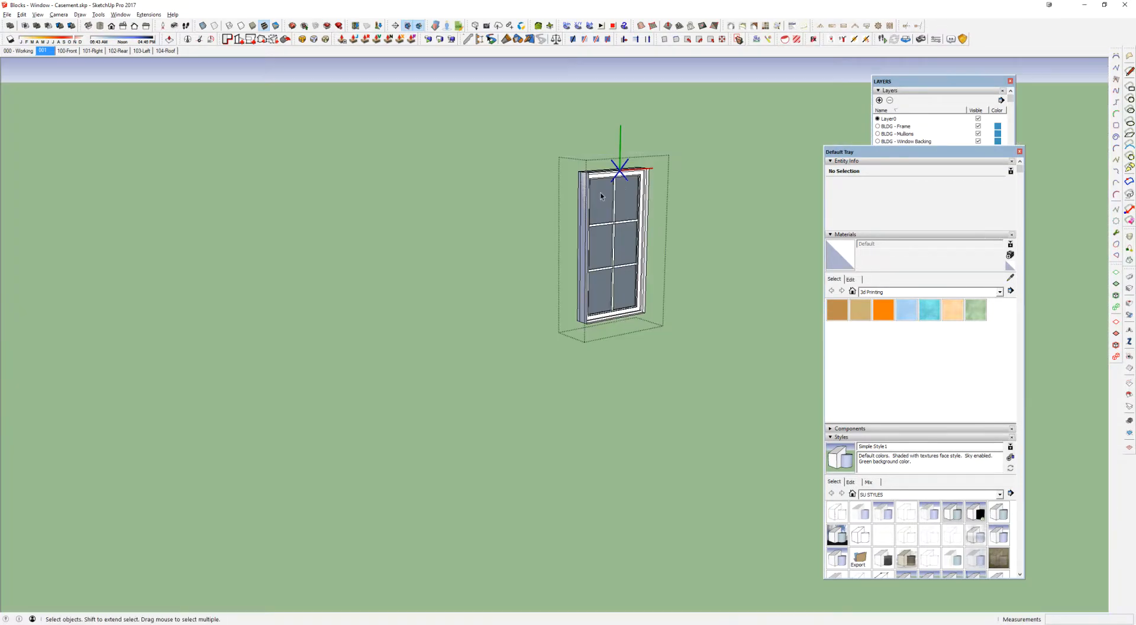
middle_click_drag(622, 193, 671, 241)
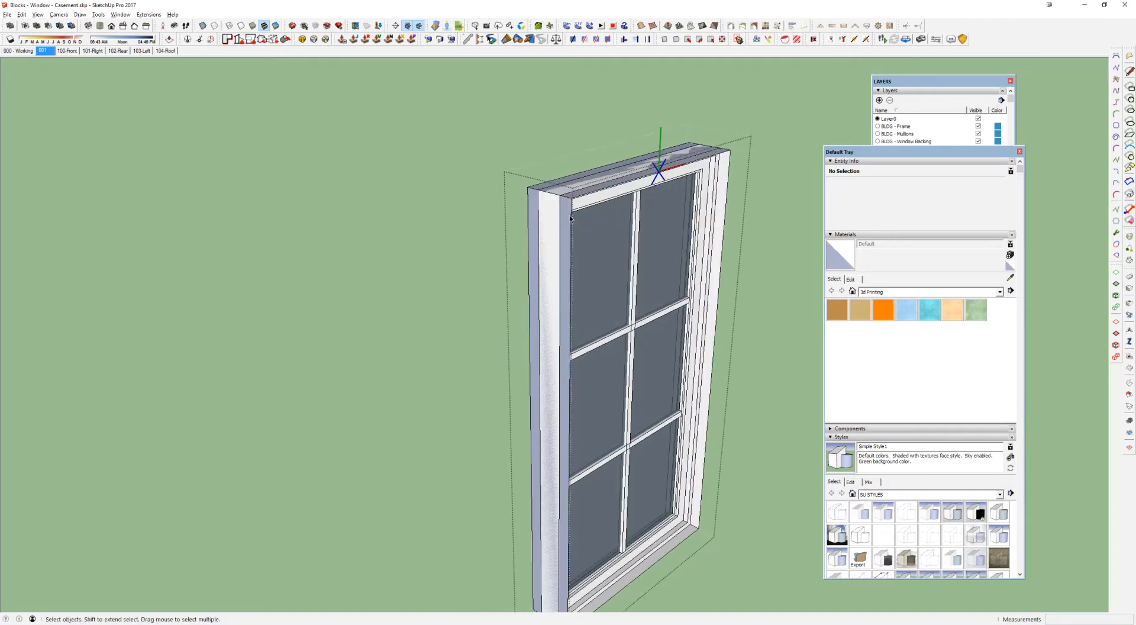
Step: Draw a line along the top front edge of the outer frame to fill its opening, and delete the resulting face
triple_click(727, 172)
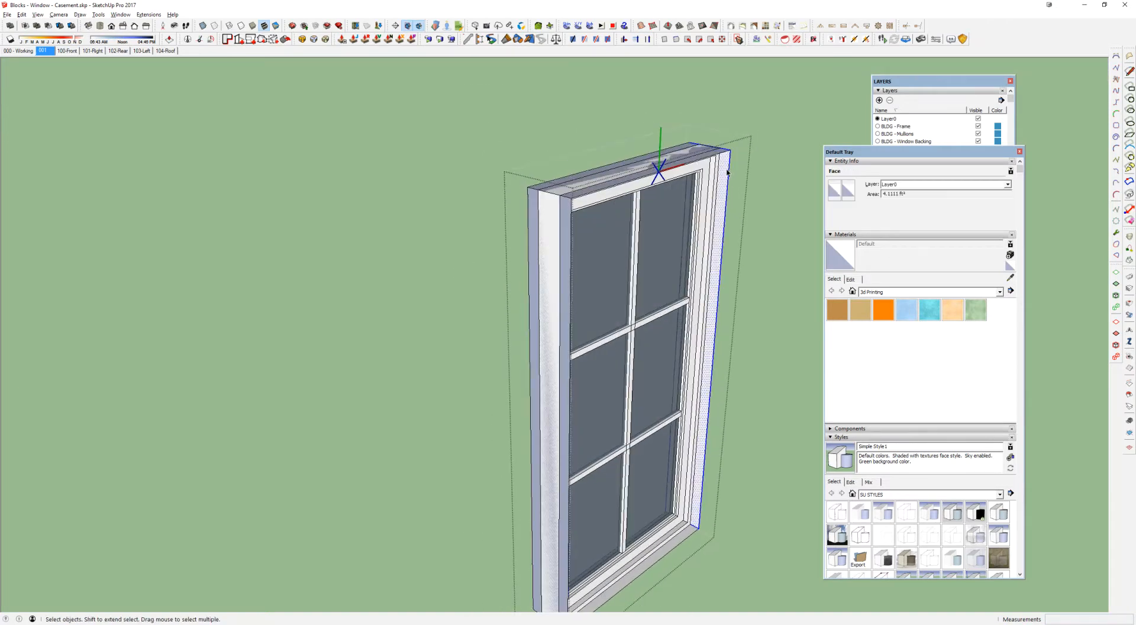
key("l")
left_click(731, 151)
left_click(572, 198)
key("space")
left_click(631, 239)
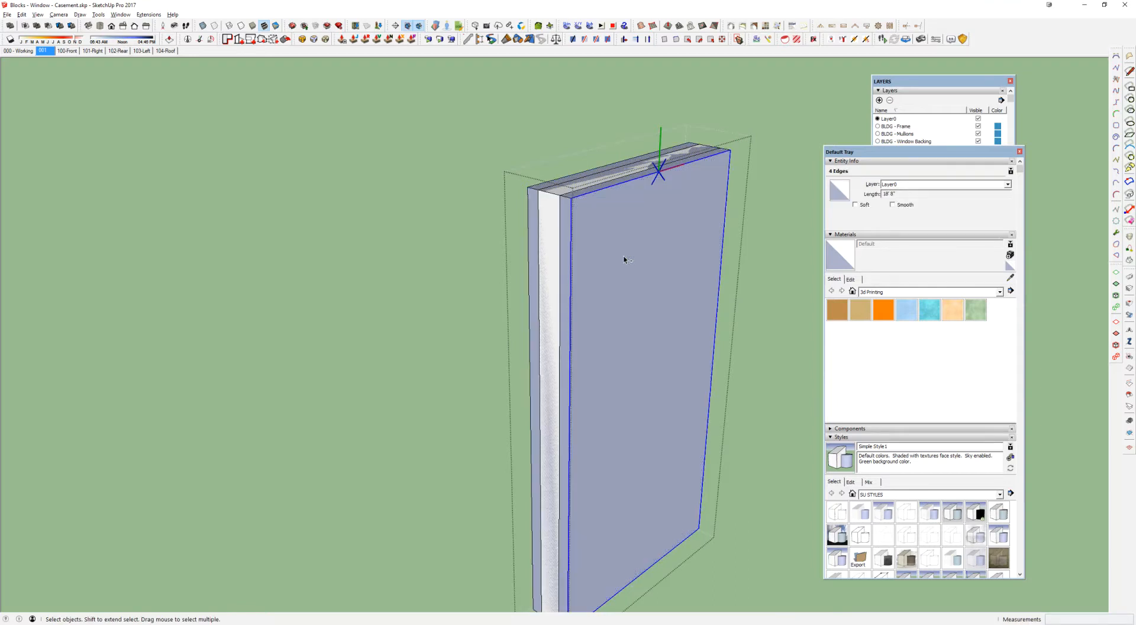
left_click(626, 249)
key("Delete")
Step: Group all connected geometry of the outer frame and assign the group to the BLDG - Frame layer
triple_click(723, 171)
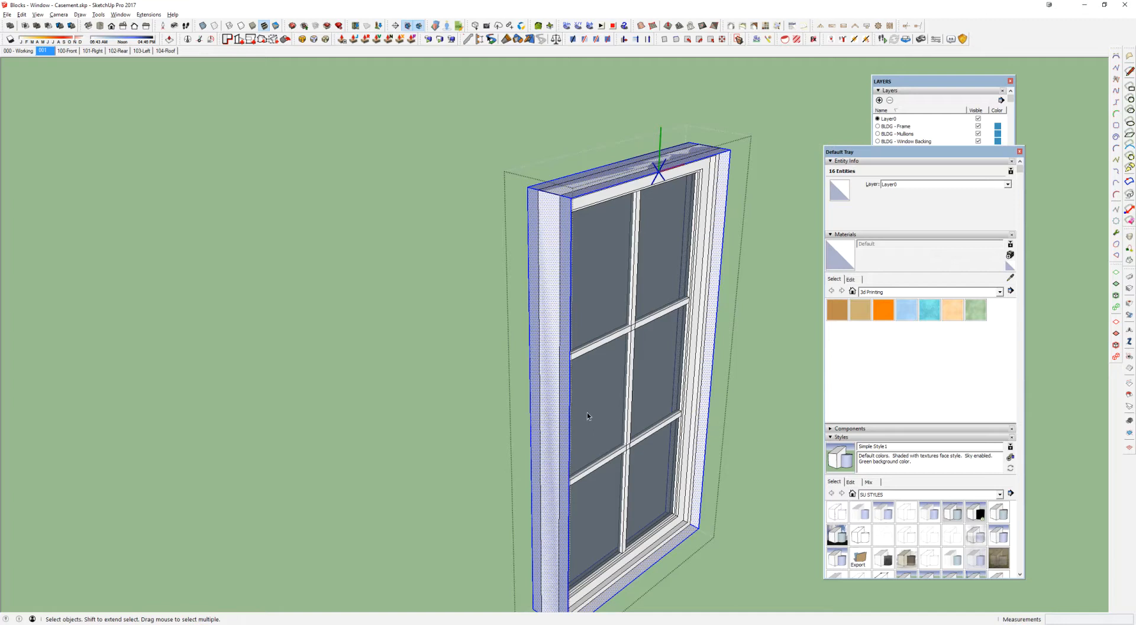
key("g")
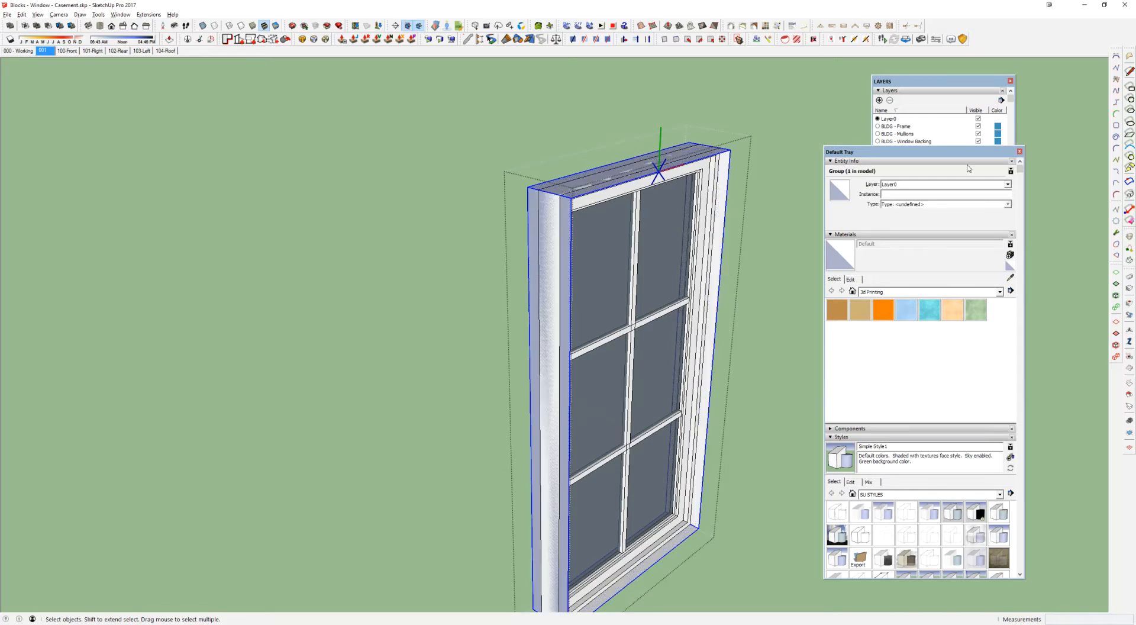
left_click(943, 185)
left_click(930, 194)
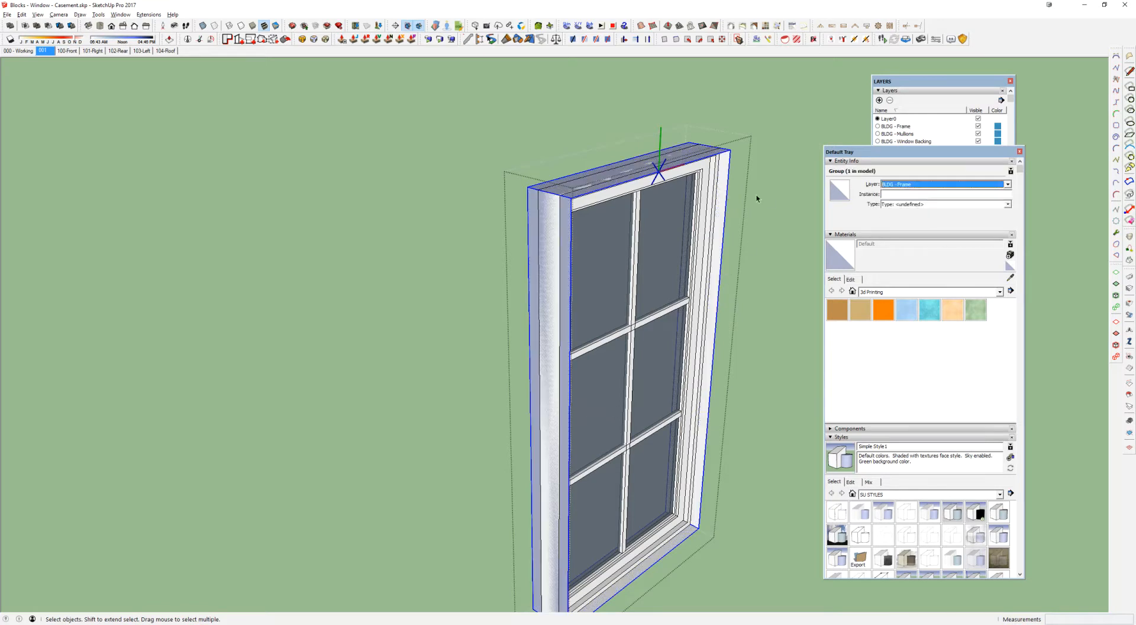
Step: Open the outer frame group for editing, examine its side, top and bottom faces, and leave the group
double_click(720, 183)
middle_click_drag(678, 177, 704, 154)
scroll(704, 155, "down", 1)
middle_click_drag(526, 107, 493, 122, "shift")
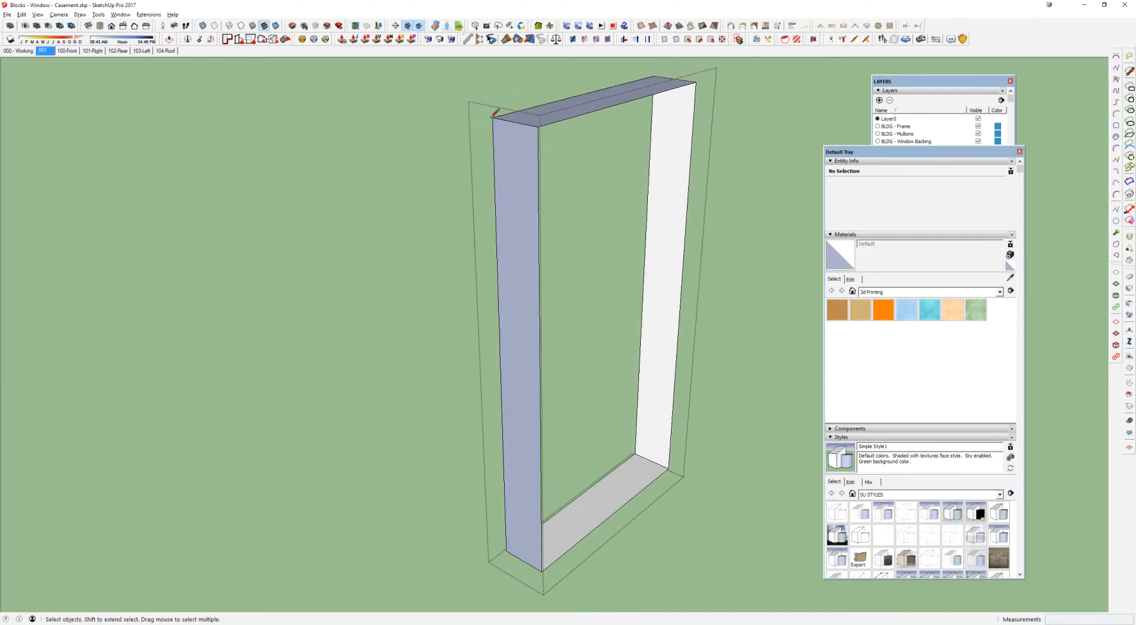
key("l")
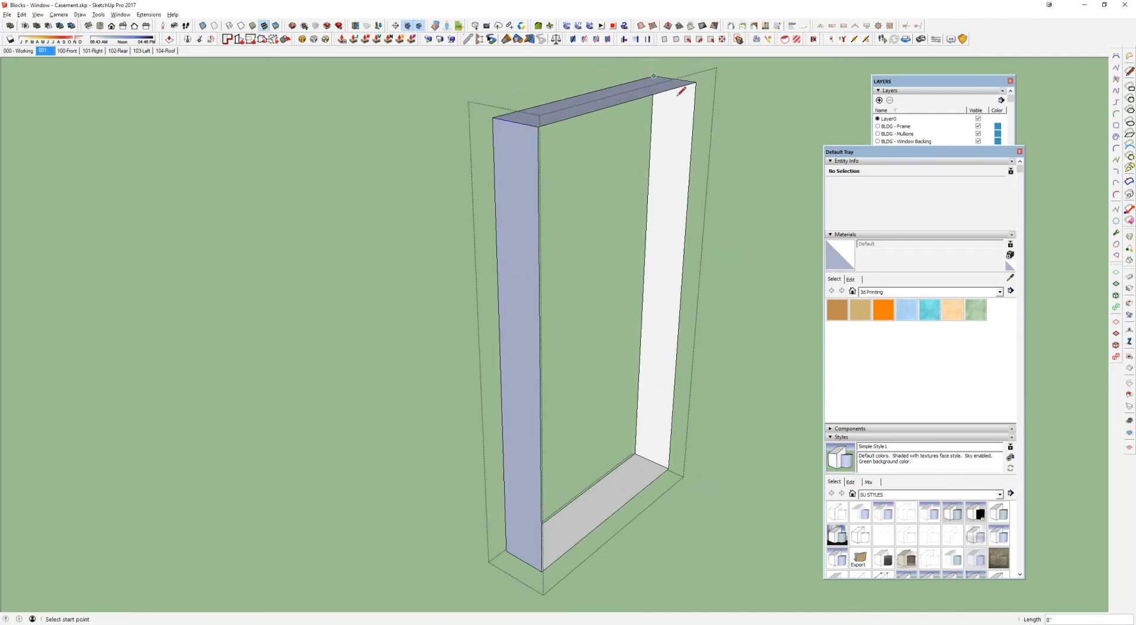
key("space")
left_click(728, 225)
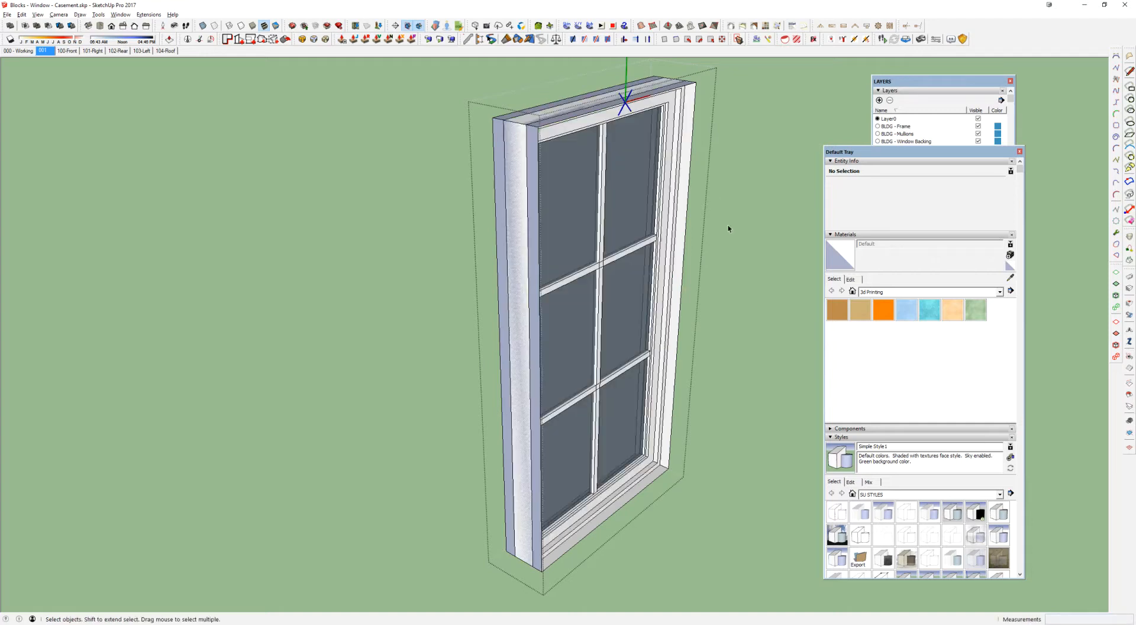
left_click(684, 164)
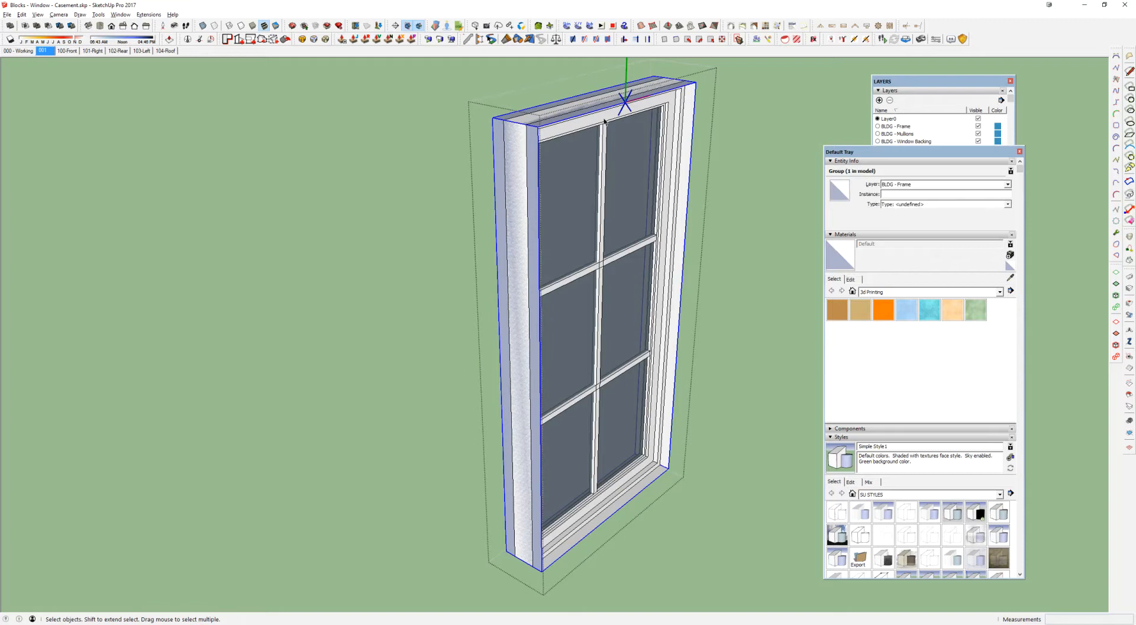
double_click(534, 142)
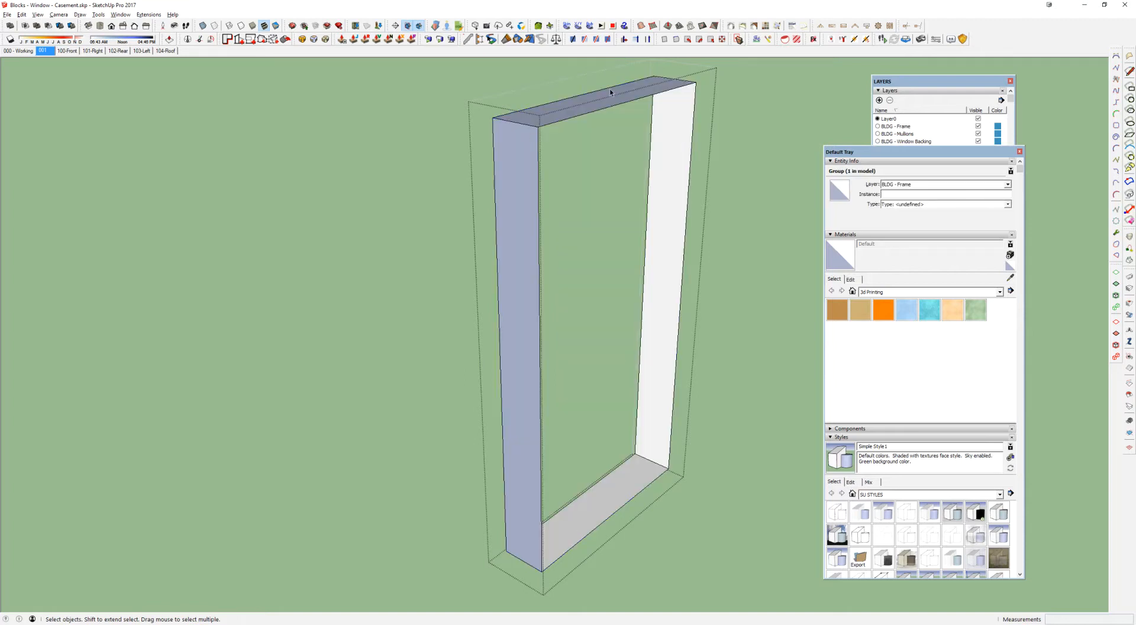
left_click(507, 254)
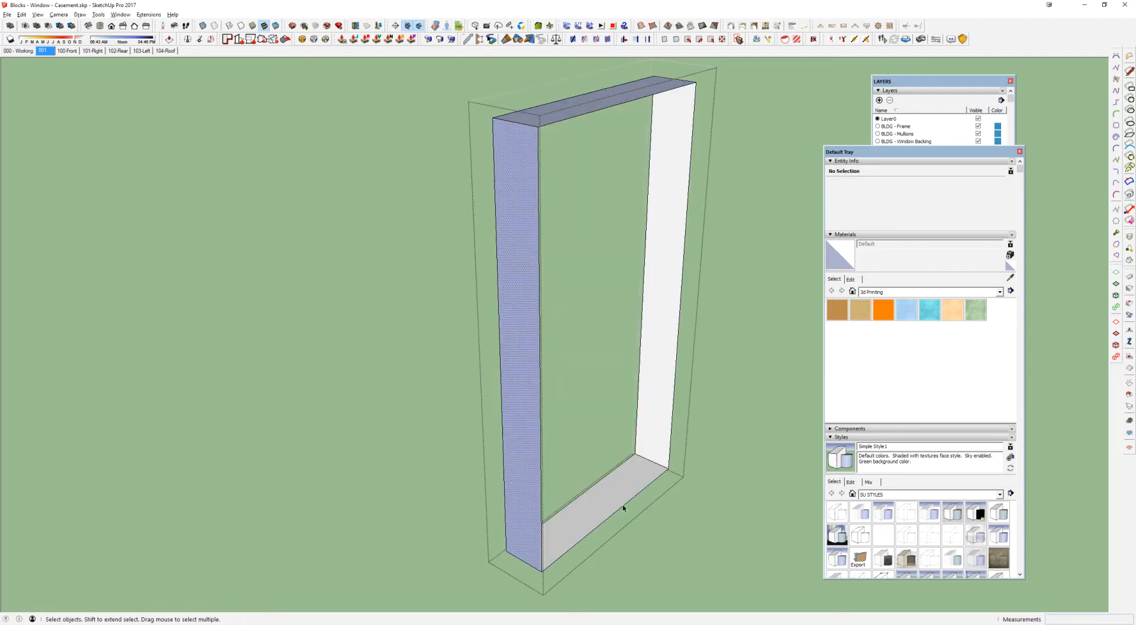
left_click(623, 503)
left_click(748, 270)
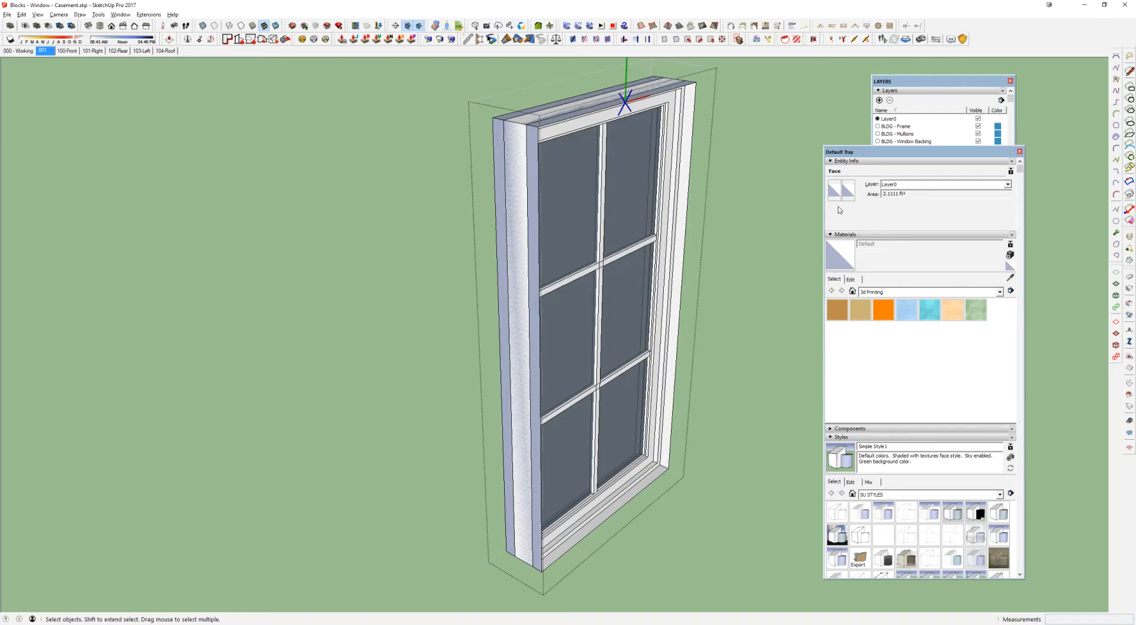
Step: Bring the full layer list into view with the BLDG - Frame layer highlighted
left_click(902, 128)
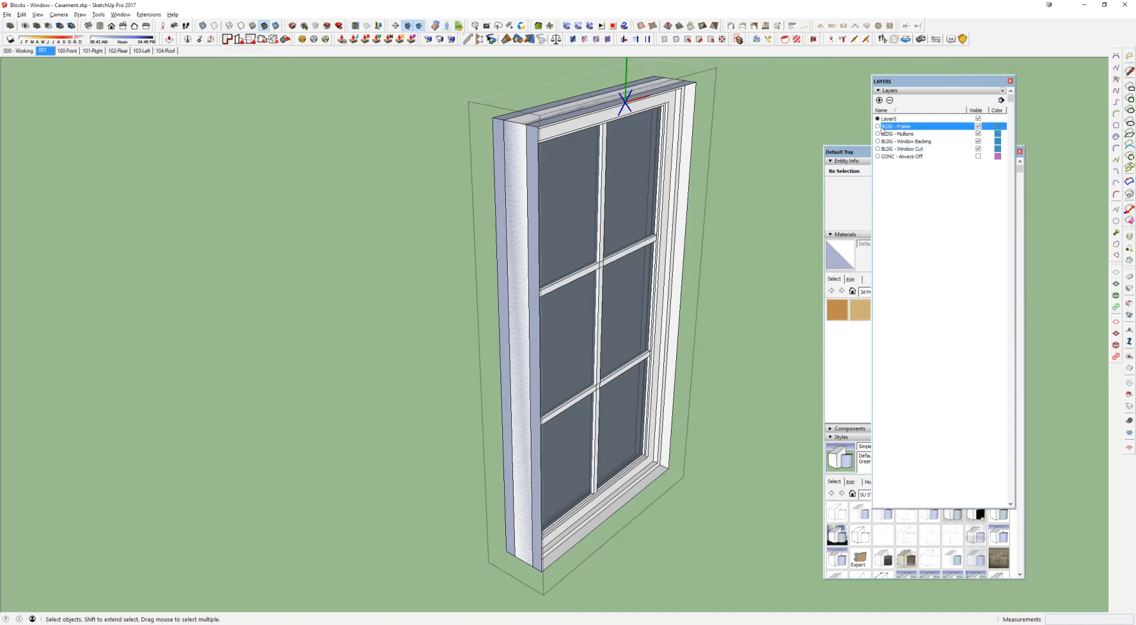
middle_click_drag(636, 188, 613, 214)
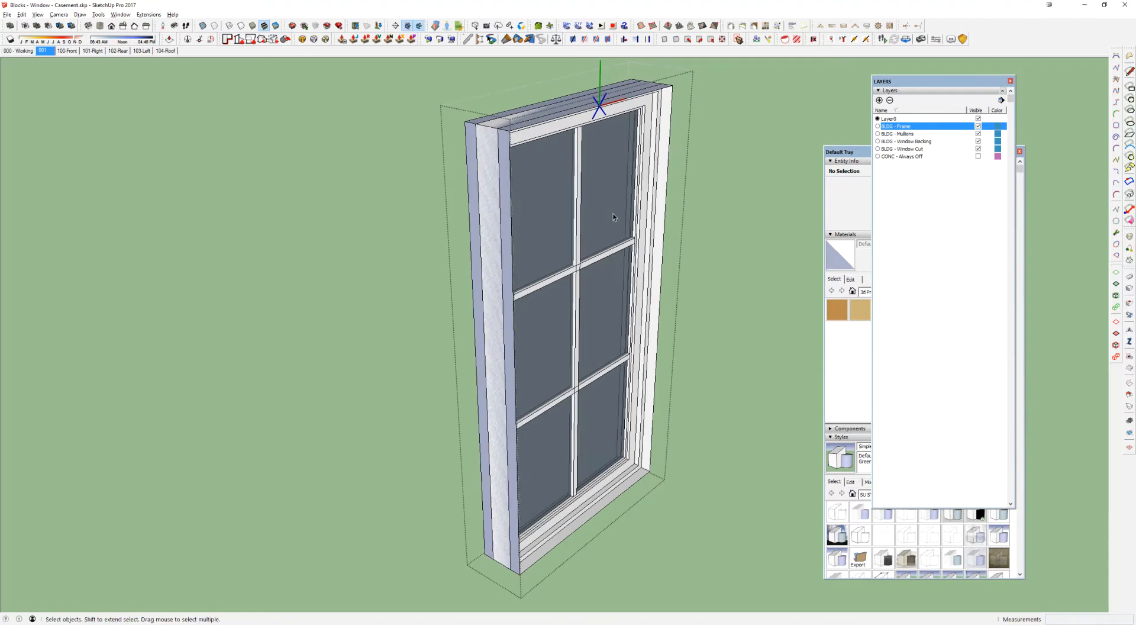
mouse_move(616, 219)
middle_mouse_down()
mouse_move(581, 209)
mouse_move(619, 198)
middle_mouse_up()
key("r")
left_click(617, 194)
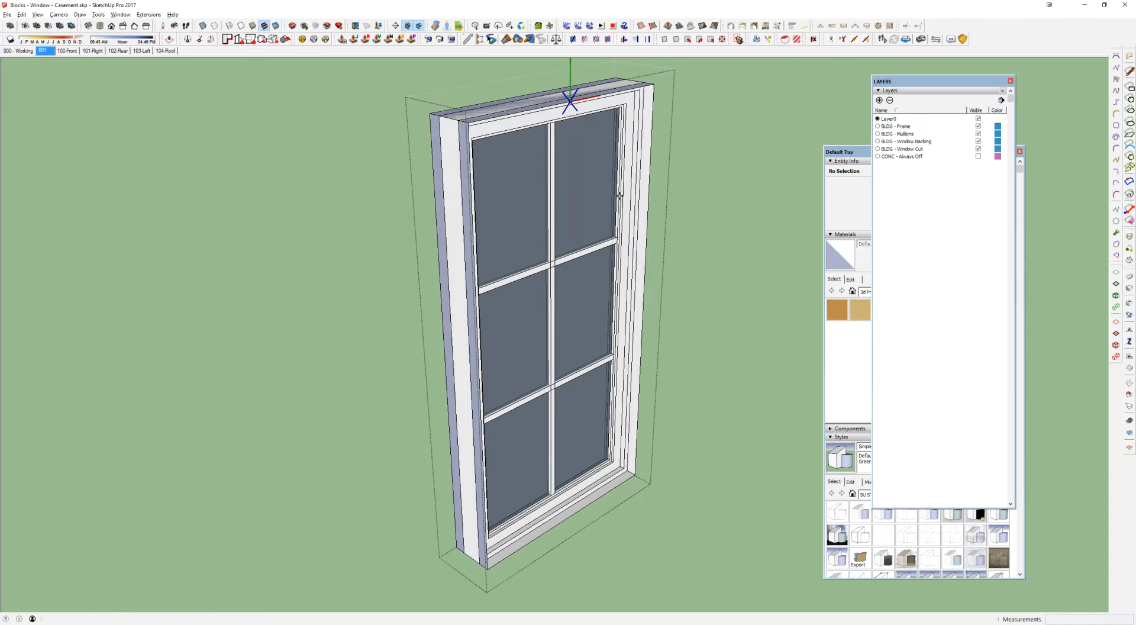
key("Escape")
key("space")
Step: Open the backing group on the window's rear, draw a 6' 2" by 3' 2" rectangle over its face, and leave editing
left_click(614, 216)
middle_click_drag(615, 216, 545, 181)
left_click(552, 186)
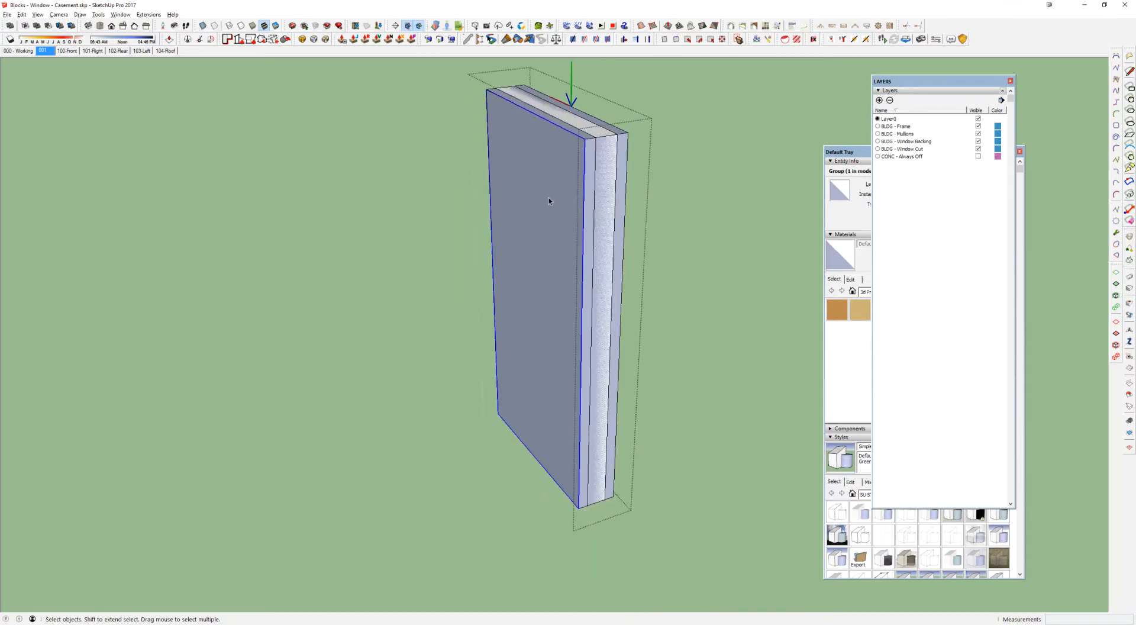
double_click(564, 218)
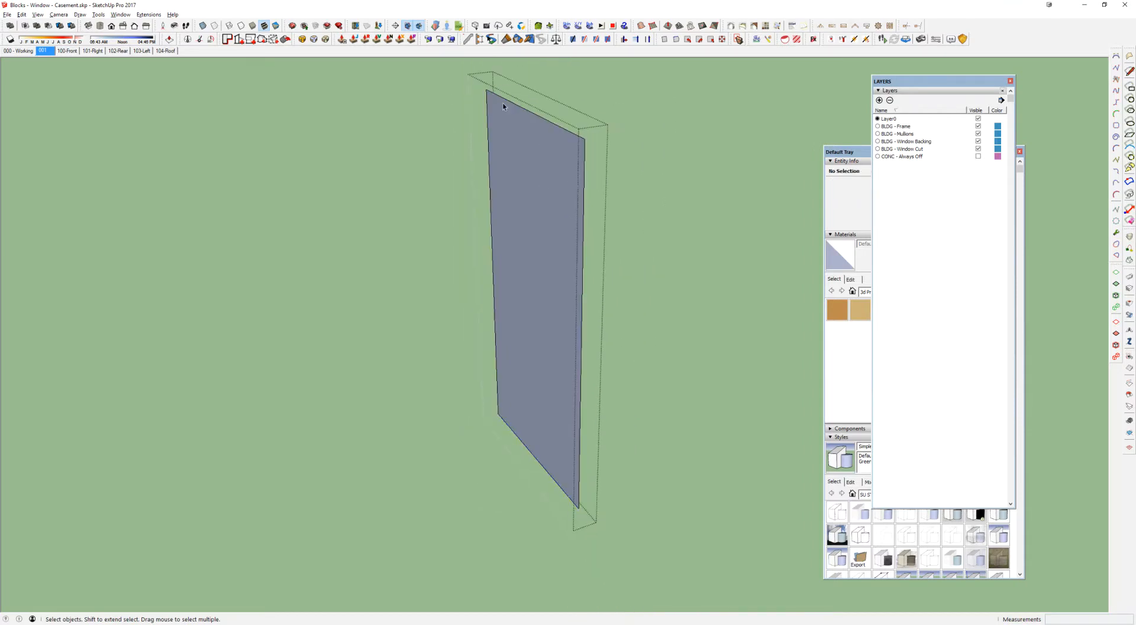
key("r")
left_click(486, 89)
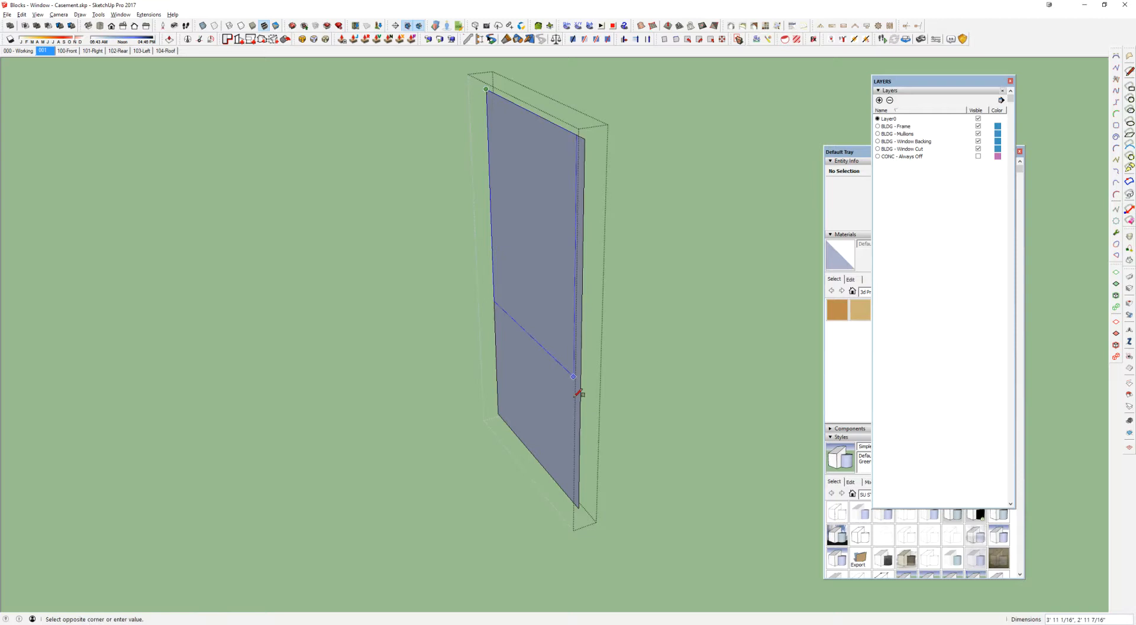
left_click(579, 508)
scroll(567, 364, "down", 6)
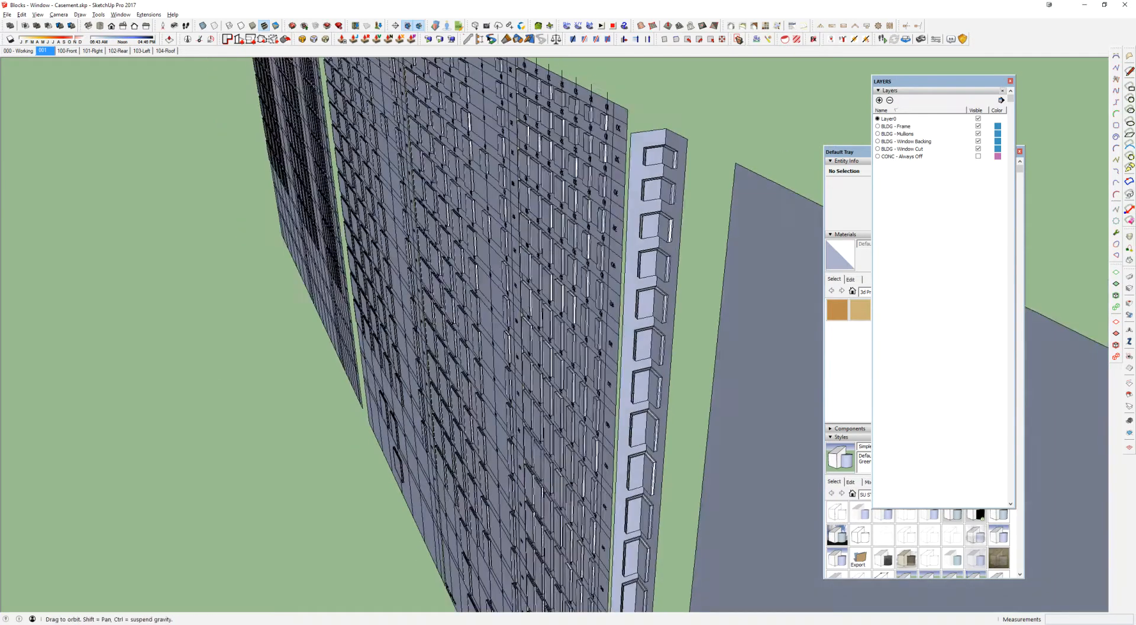
Step: Draw a rectangle on the blank wall and push it inward about 4 1/16" to form a recess
middle_click_drag(515, 243, 477, 214)
left_click(473, 163)
left_click(541, 253)
middle_click_drag(543, 252, 556, 256)
key("p")
left_click(556, 257)
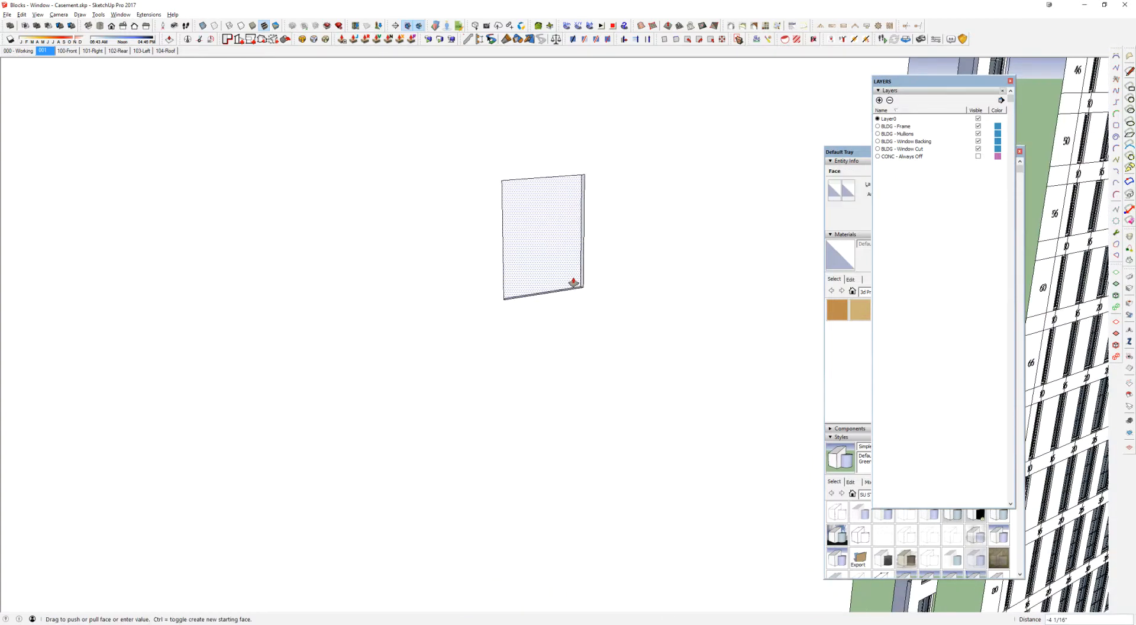
left_click(573, 283)
Step: Delete the whole recess from the blank wall and return to the labelled casement windows
middle_click_drag(518, 214, 473, 155)
key("space")
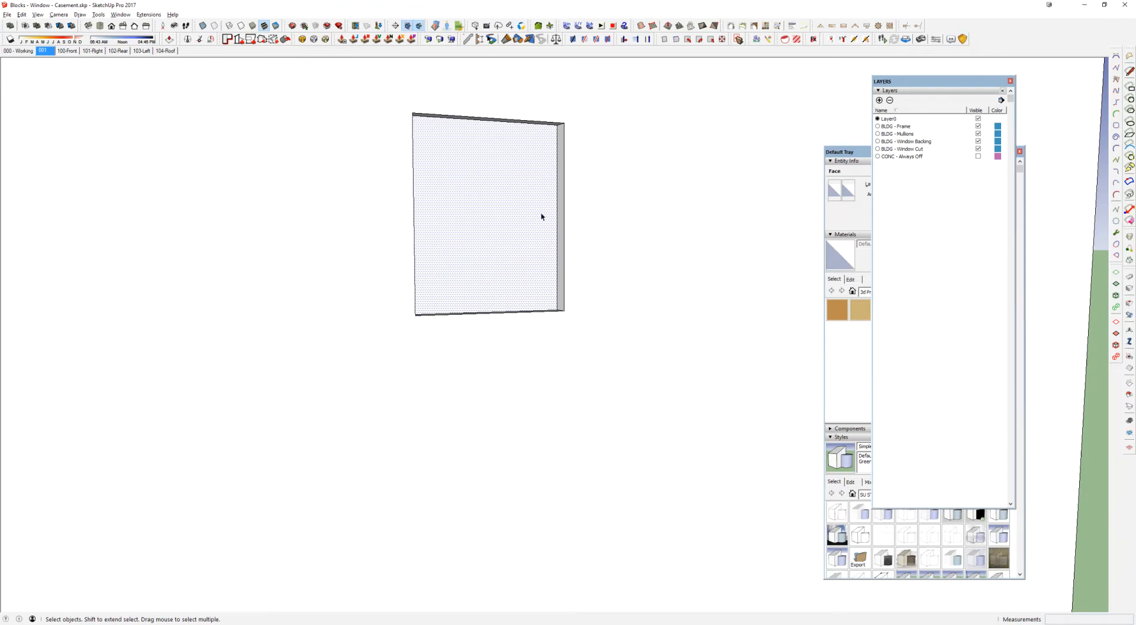
left_click_drag(325, 71, 681, 404)
key("Delete")
scroll(666, 393, "down", 10)
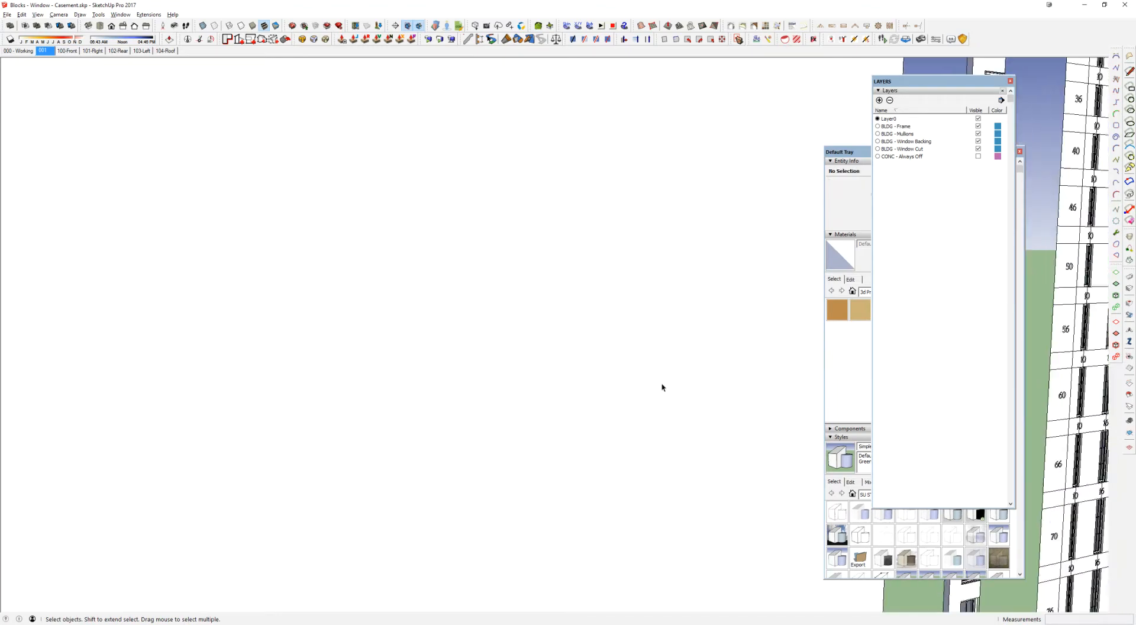
scroll(410, 349, "up", 8)
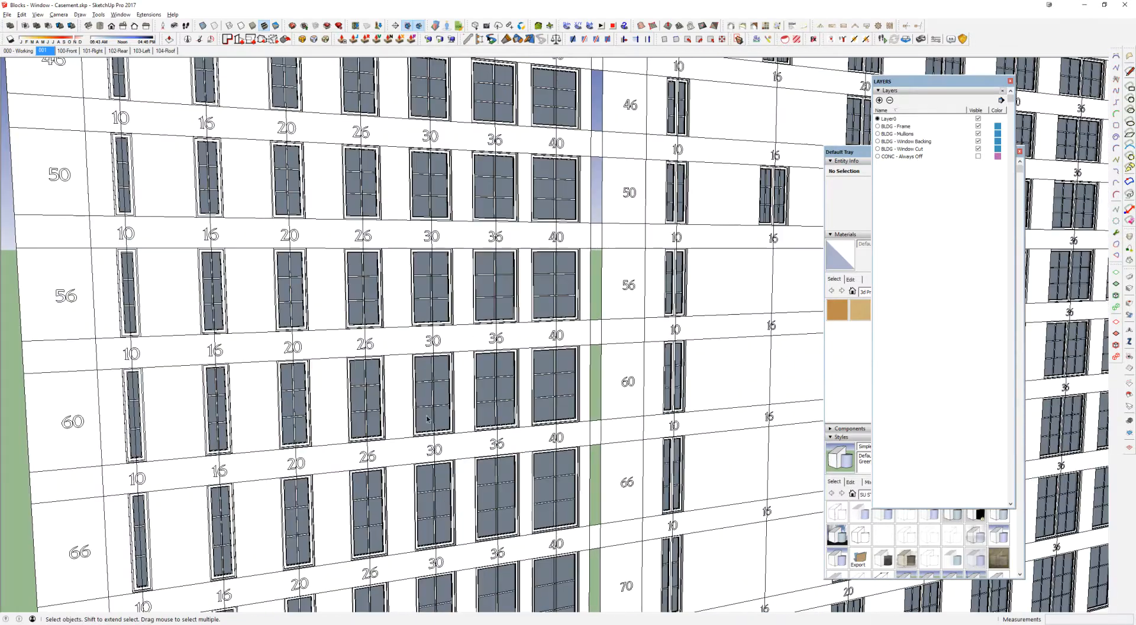
Step: Open the casement window labelled 30 for editing and hide its frame group, leaving only the backing displayed
middle_click_drag(411, 345, 481, 366)
scroll(533, 332, "up", 2)
left_click(541, 326)
scroll(543, 355, "up", 6)
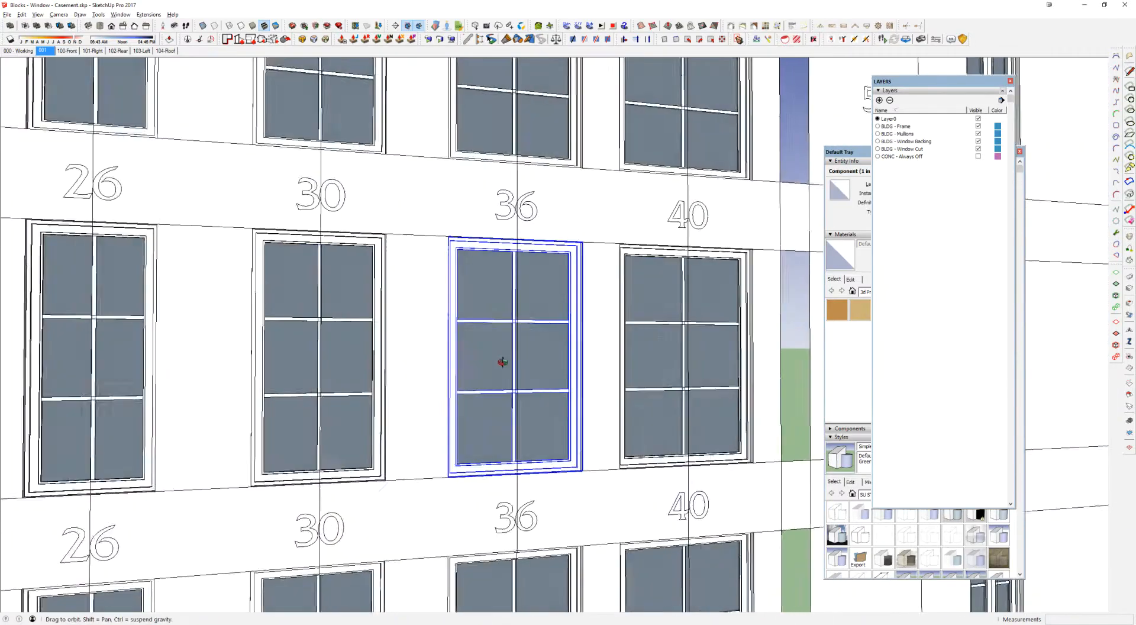
middle_click_drag(441, 346, 560, 334)
scroll(509, 310, "up", 4)
left_click(509, 307)
middle_click_drag(509, 307, 548, 304)
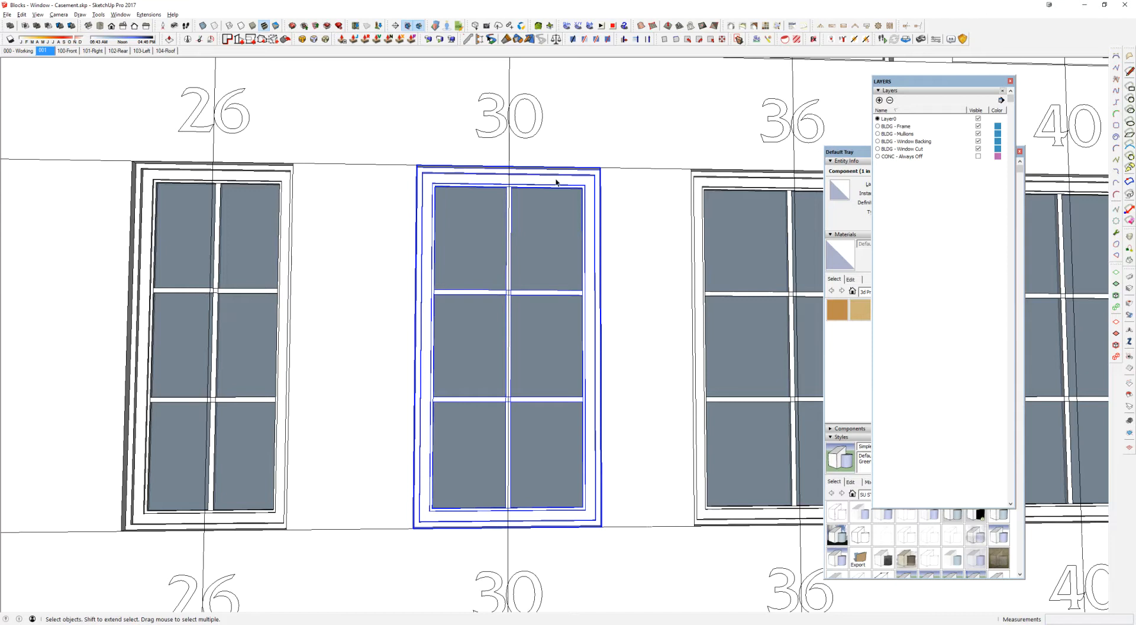
double_click(571, 213)
right_click(571, 213)
left_click(592, 232)
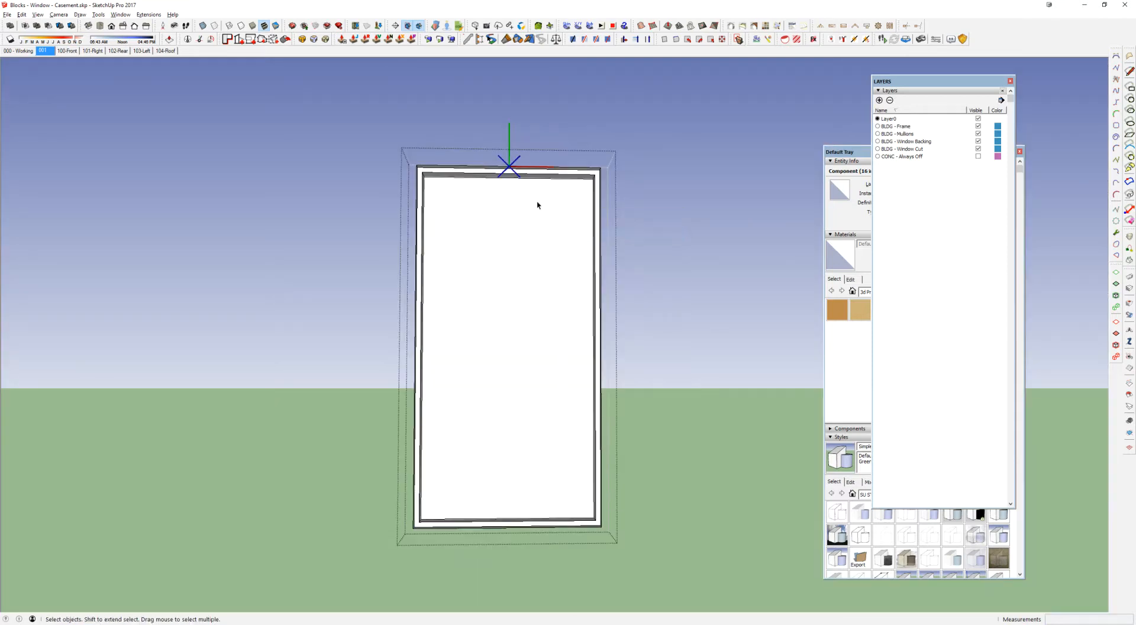
Step: Open the window's backing group, select all of its geometry for inspection, and leave the group
double_click(495, 257)
double_click(495, 256)
left_click_drag(379, 139, 643, 590)
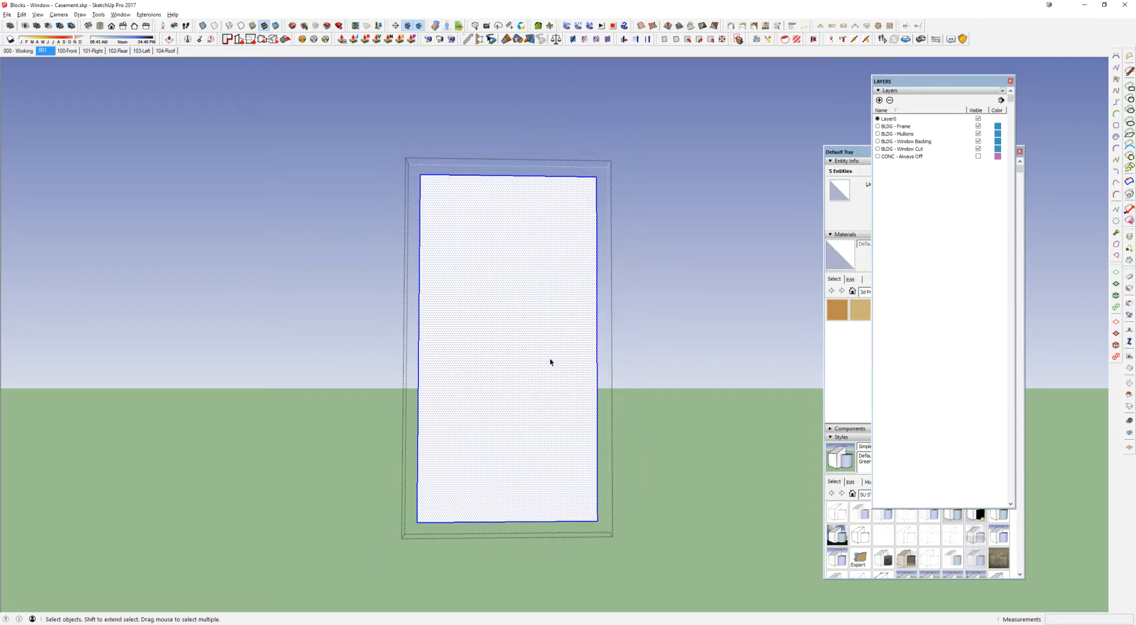
key("Escape")
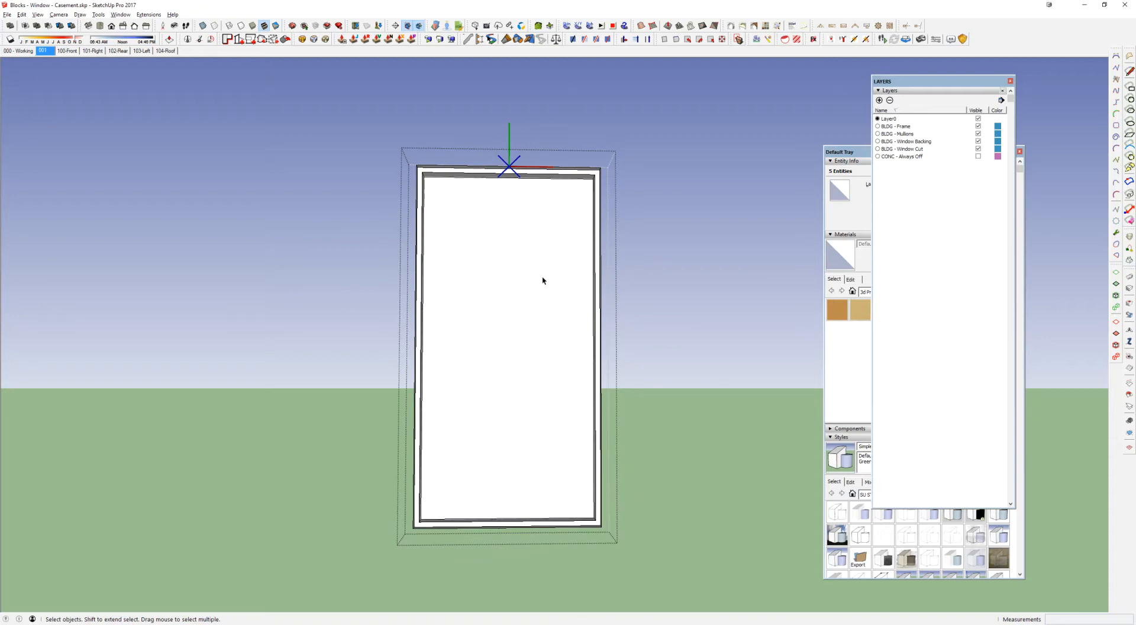
Step: Restore the hidden frame, hide the window's backing group instead, and close the component to see through the glass
right_click(543, 281)
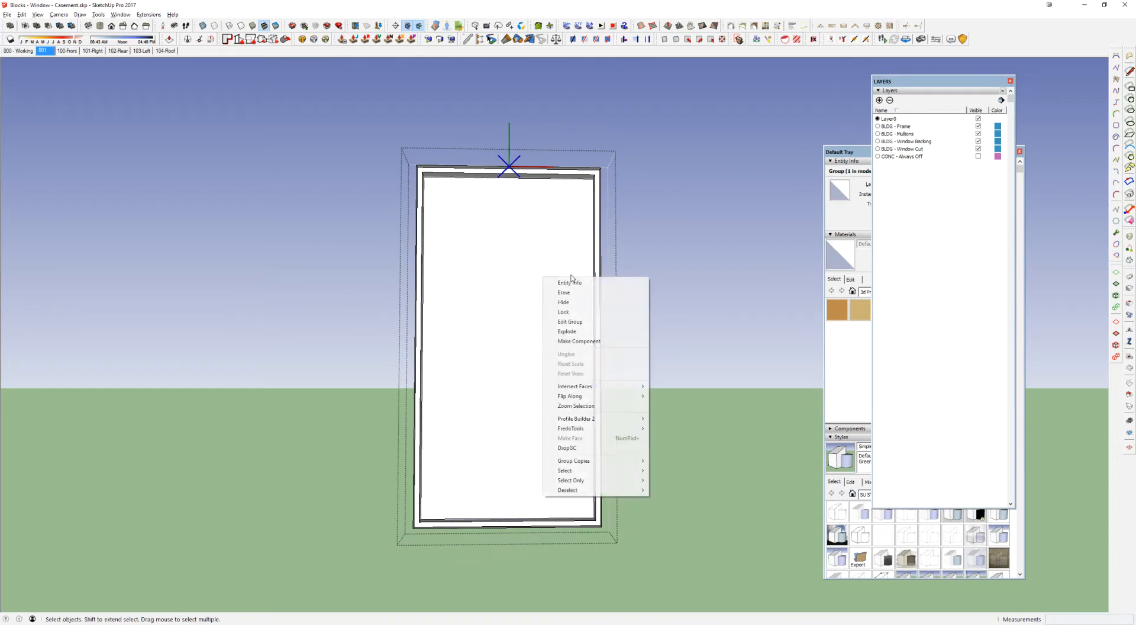
left_click(559, 300)
key("shift+h")
middle_click_drag(552, 268, 625, 305)
right_click(610, 288)
left_click(655, 307)
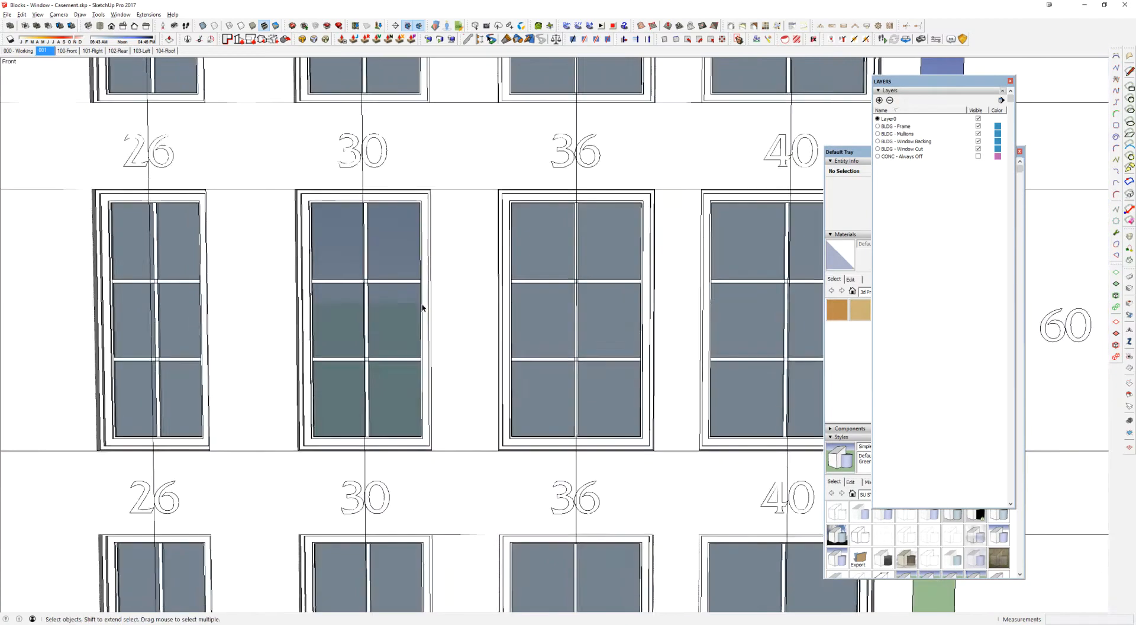
mouse_move(423, 305)
middle_mouse_down("shift")
mouse_move(596, 292)
mouse_move(582, 293)
middle_mouse_up("shift")
middle_click_drag(559, 350, 661, 260)
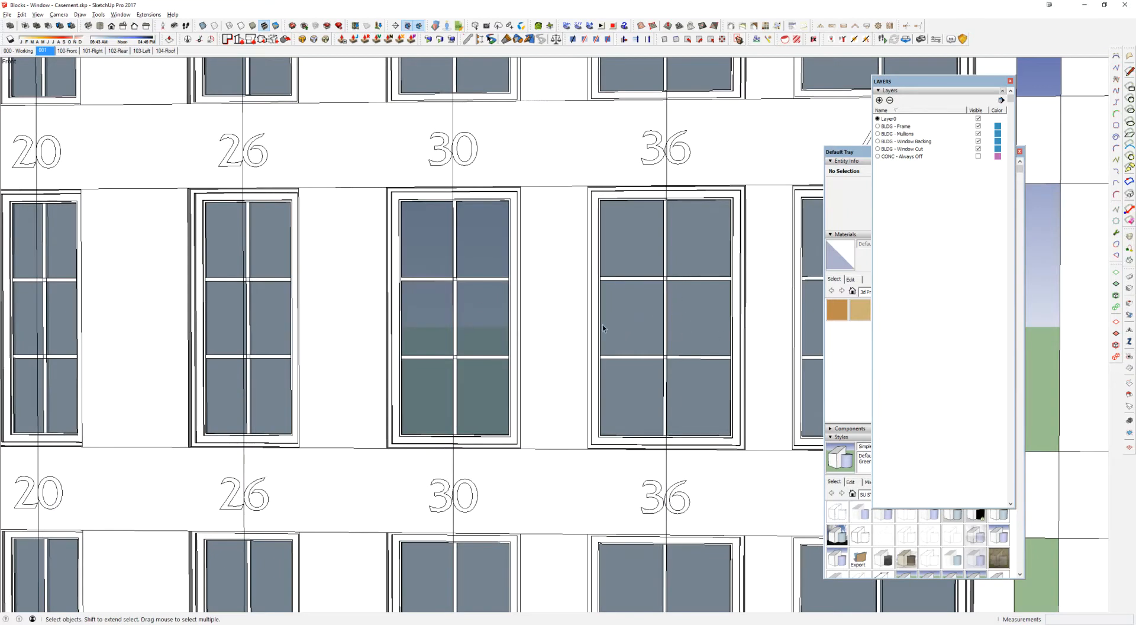
Step: Reopen the casement window labelled 30 and check which layers its backing and frame groups are assigned to
double_click(434, 313)
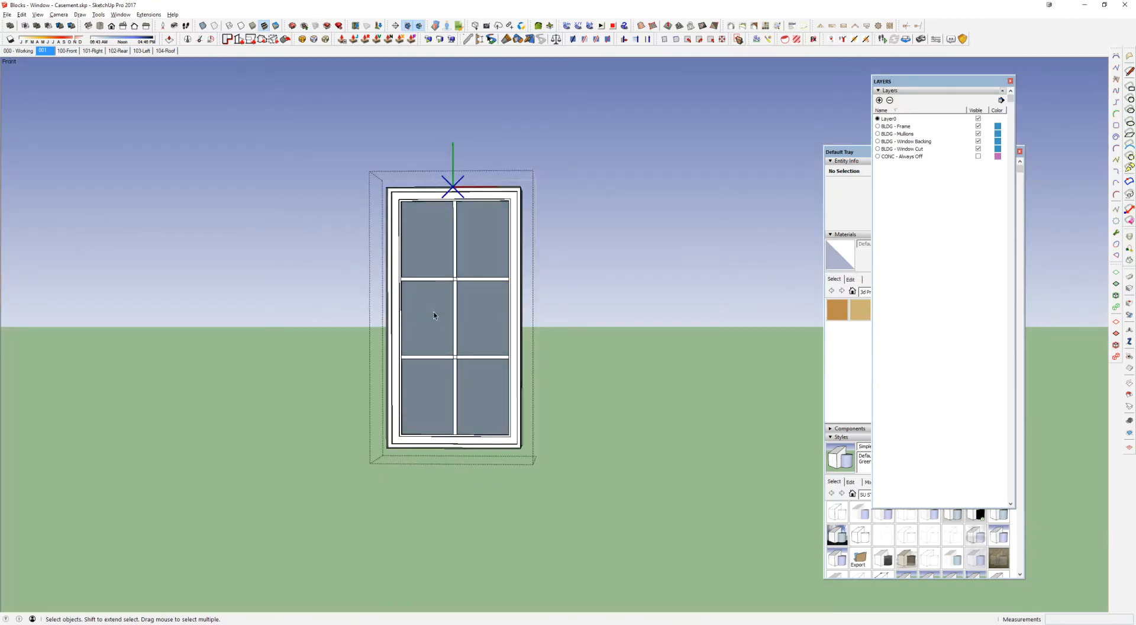
middle_click_drag(639, 300, 629, 215)
middle_click_drag(563, 327, 474, 293)
left_click(885, 142)
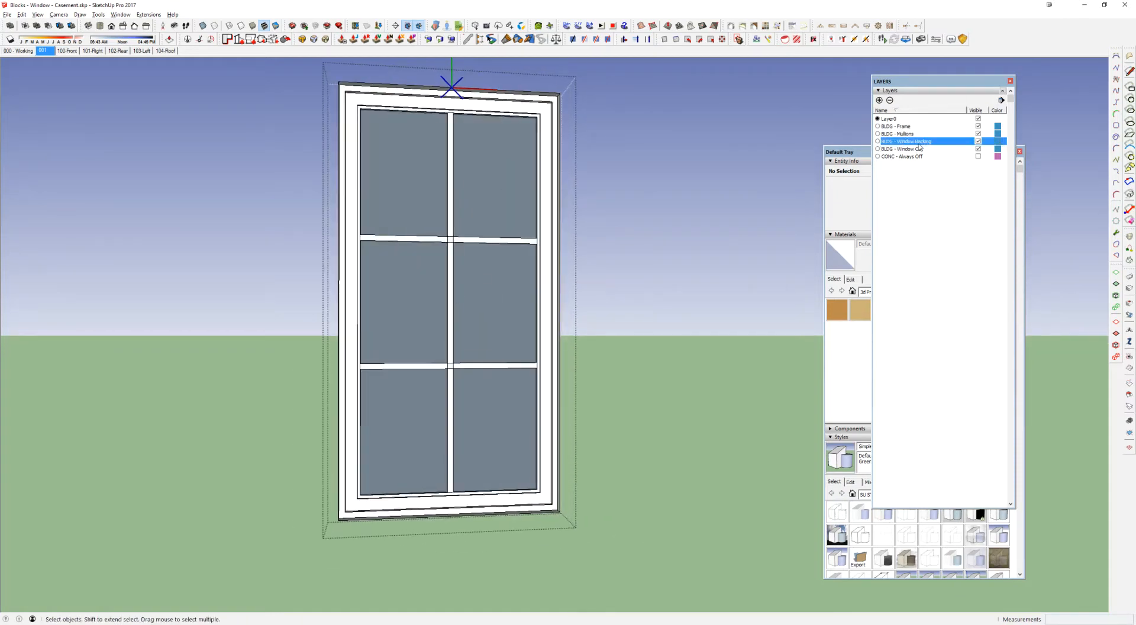
middle_click_drag(406, 185, 1060, 219)
left_click(633, 163)
middle_click_drag(633, 163, 436, 263, "shift")
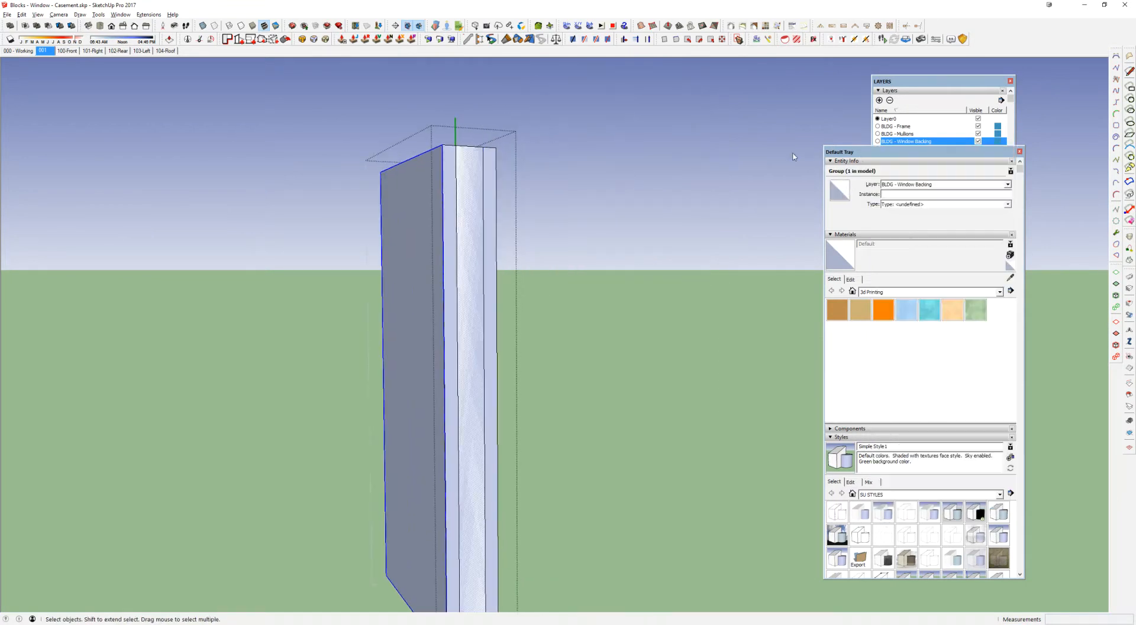
left_click_drag(864, 153, 680, 153)
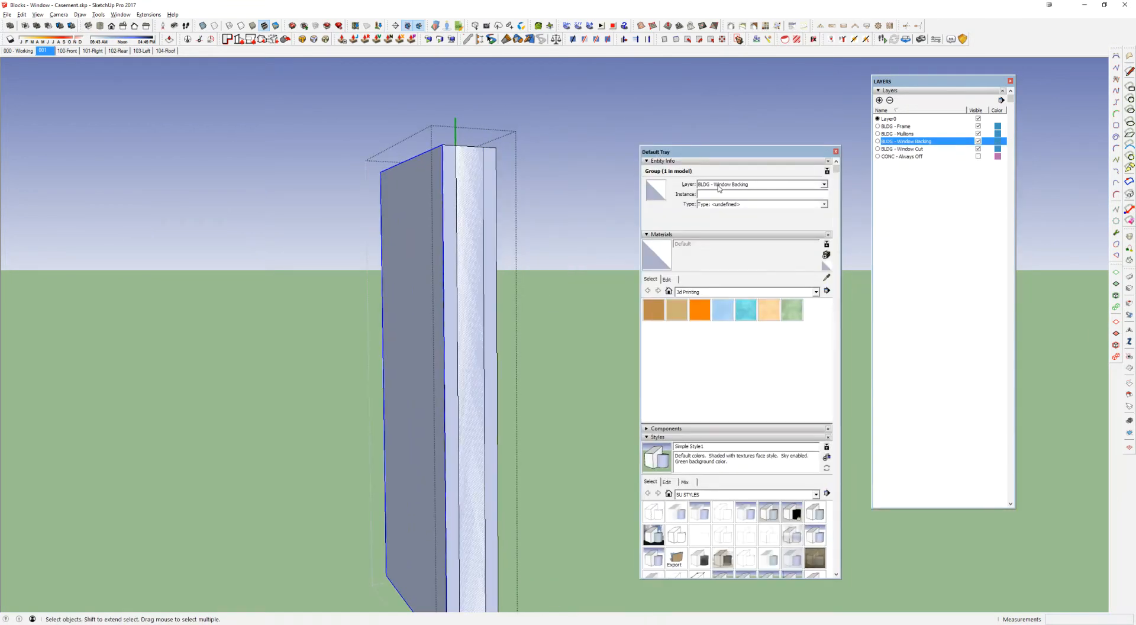
left_click(490, 161)
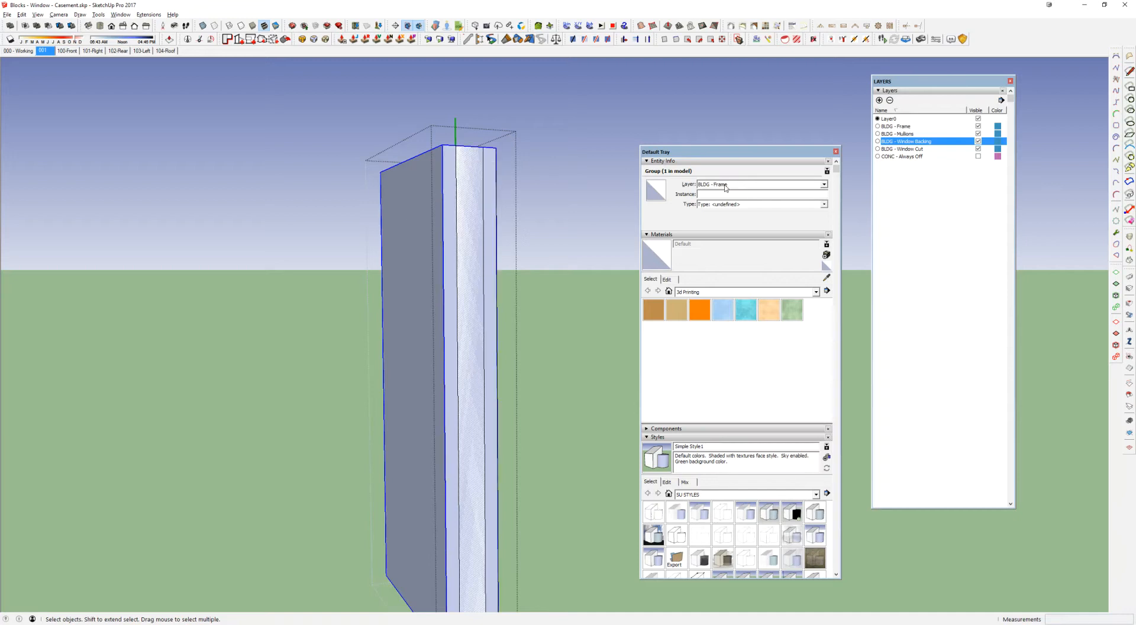
mouse_move(471, 231)
middle_mouse_down()
mouse_move(251, 269)
mouse_move(355, 173)
mouse_move(352, 206)
mouse_move(502, 246)
middle_mouse_up()
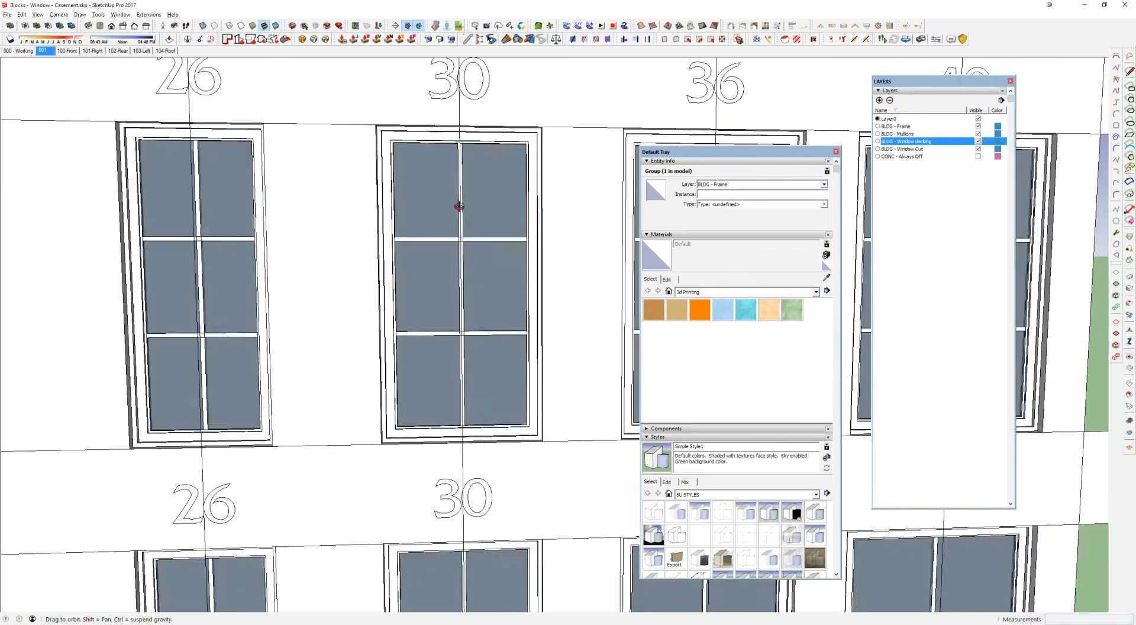
left_click(588, 203)
Step: Turn the BLDG - Window Backing layer off to compare the whole grid of windows, and turn it back on
left_click_drag(730, 155, 935, 157)
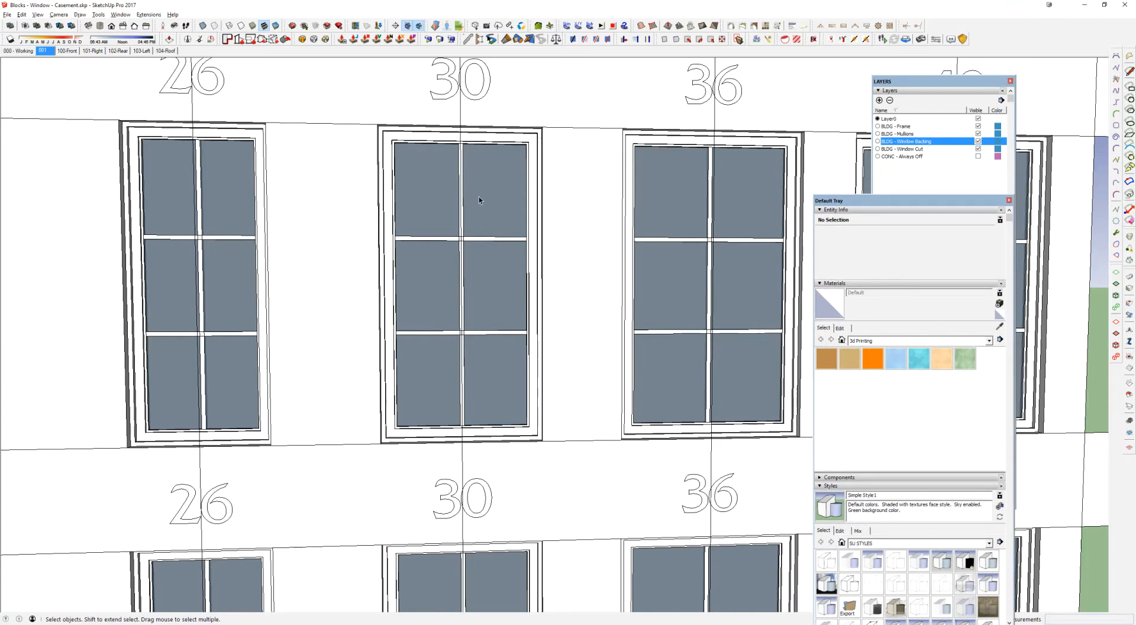
left_click(978, 141)
scroll(365, 361, "down", 6)
scroll(366, 367, "up", 3)
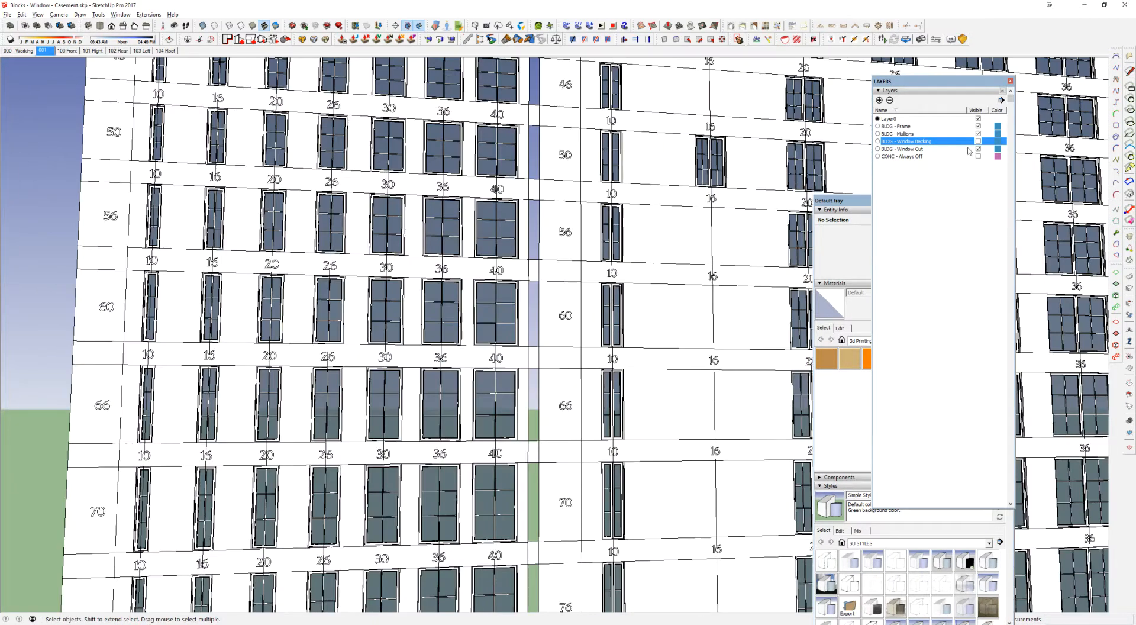
left_click(978, 142)
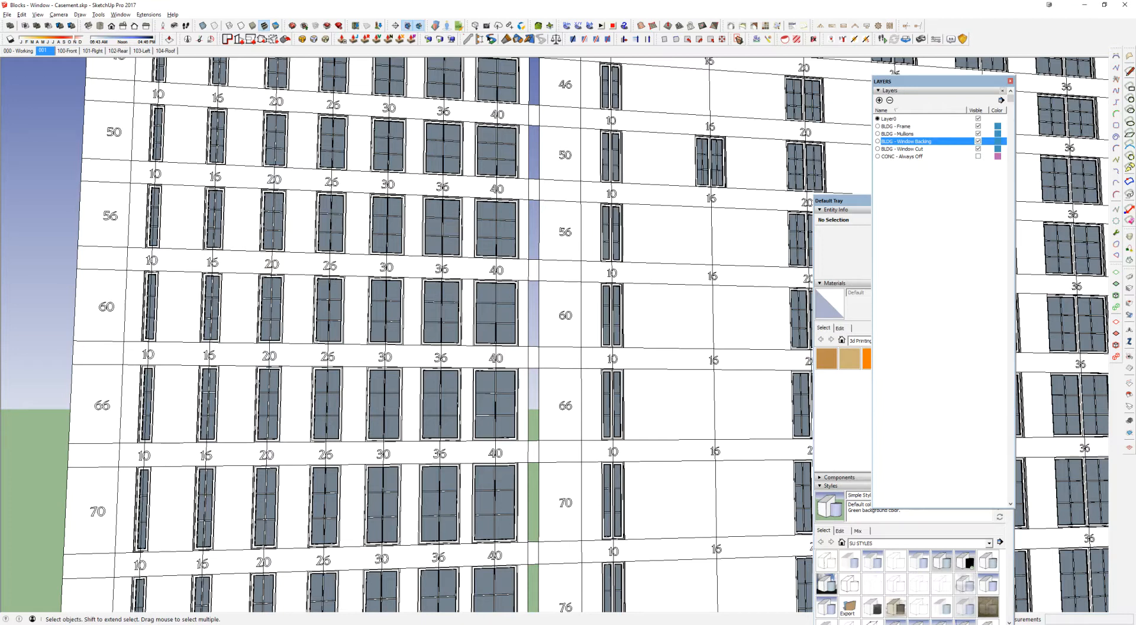
Step: Switch to the Window Tutorial model and examine the single-face box and the thick-walled box beside it
key("alt+Tab")
left_click(434, 168)
middle_click_drag(361, 367, 551, 294)
middle_click_drag(550, 295, 751, 444)
scroll(684, 287, "down", 3)
middle_click_drag(682, 291, 776, 275, "shift")
left_click(642, 135)
left_click(361, 192)
left_click(415, 373)
left_click_drag(651, 374, 540, 445)
middle_click_drag(575, 406, 468, 385)
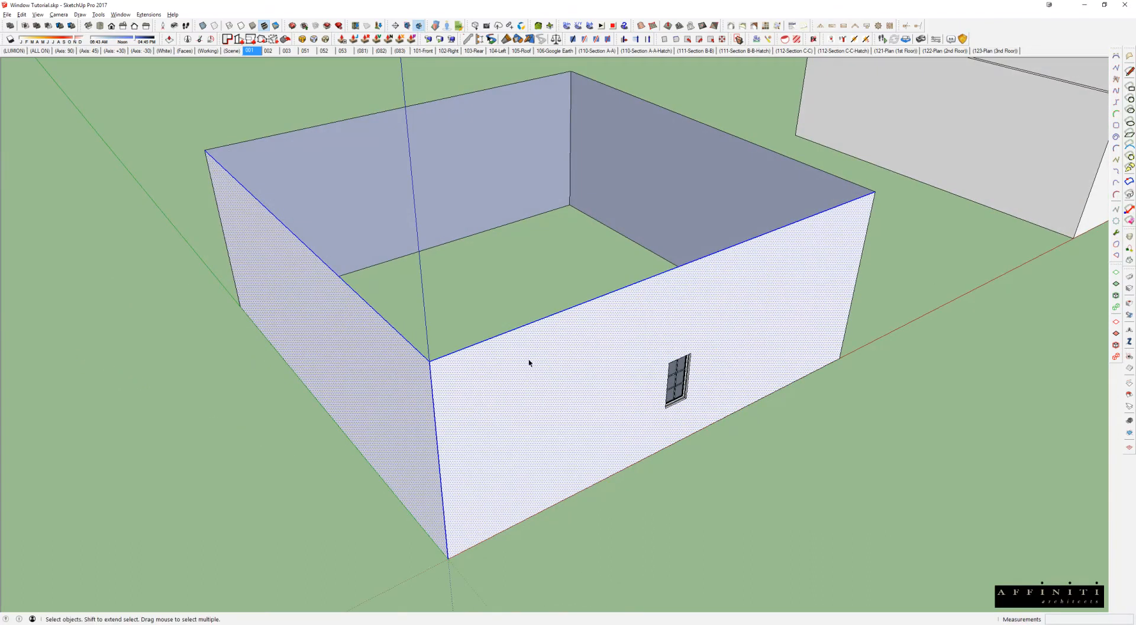
middle_click_drag(529, 363, 252, 477, "shift")
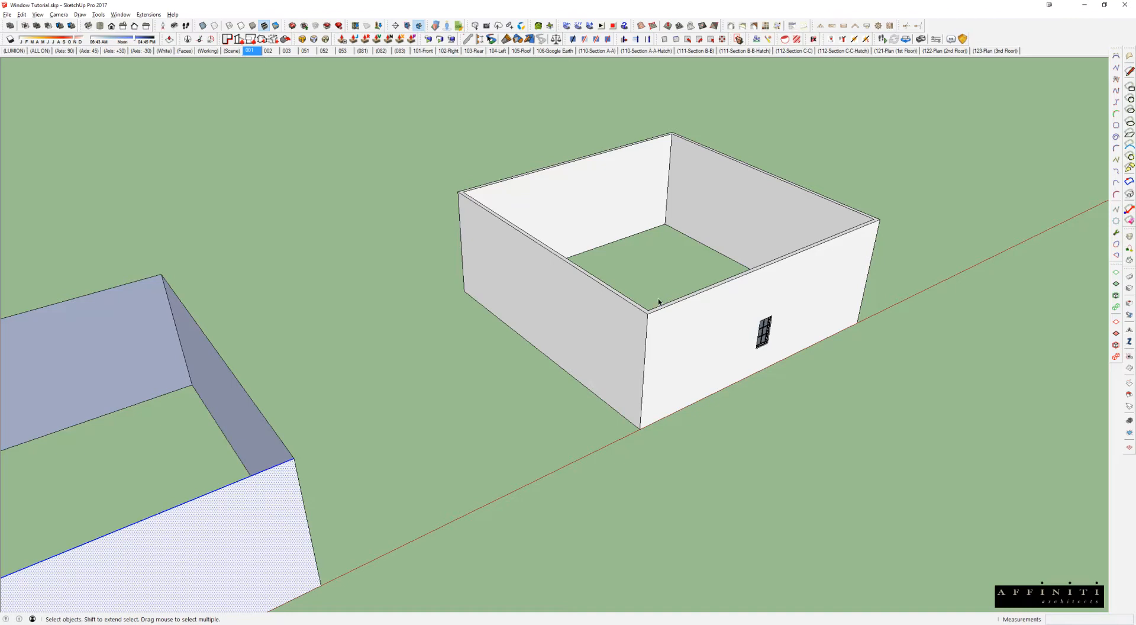
middle_click_drag(195, 418, 432, 232, "shift")
middle_click_drag(431, 376, 424, 365)
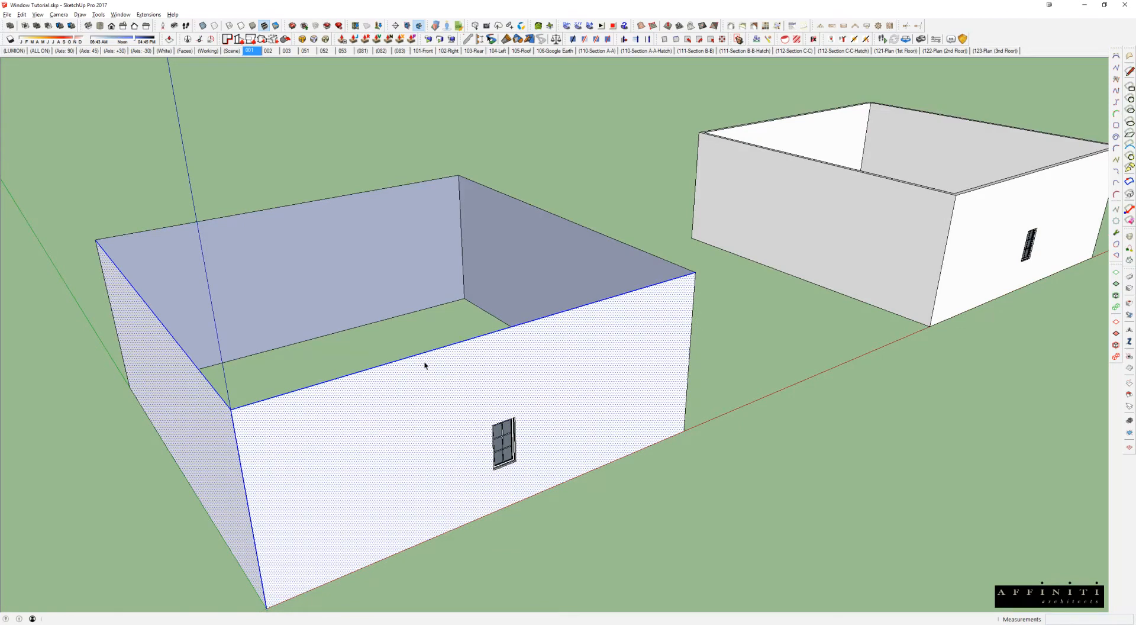
Step: Show the layer list and turn off the BLDG - Window Backing layer to see through the single-face box's front window
middle_click_drag(503, 358, 500, 276)
scroll(498, 342, "up", 2)
scroll(499, 342, "up", 2)
middle_click_drag(494, 357, 410, 290)
scroll(495, 356, "up", 3)
scroll(463, 365, "up", 2)
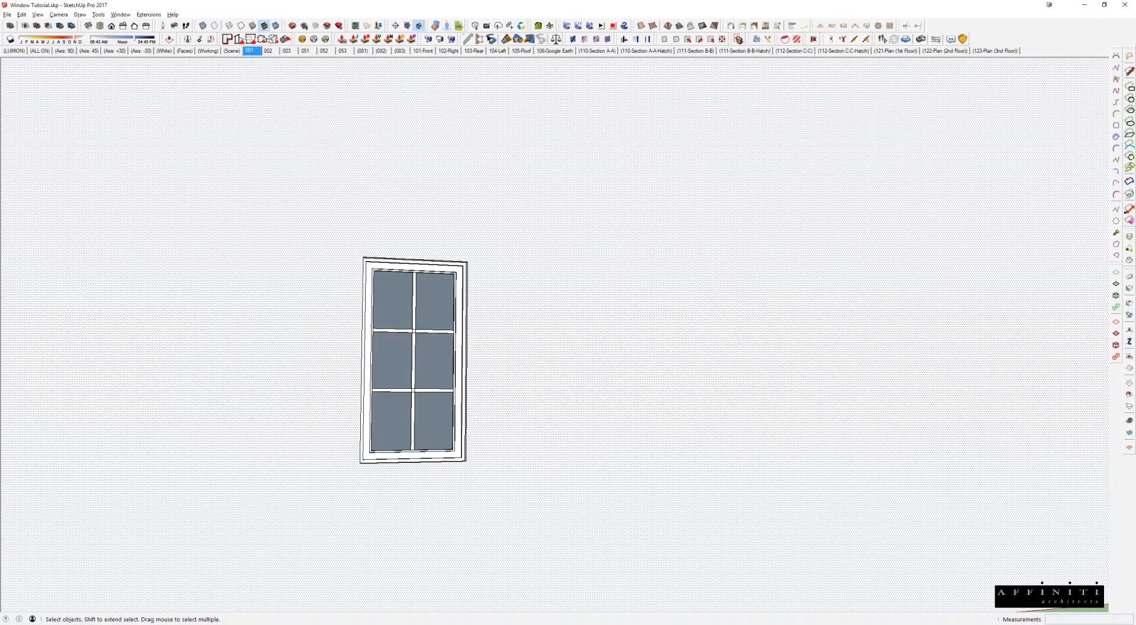
left_click_drag(735, 102, 770, 125)
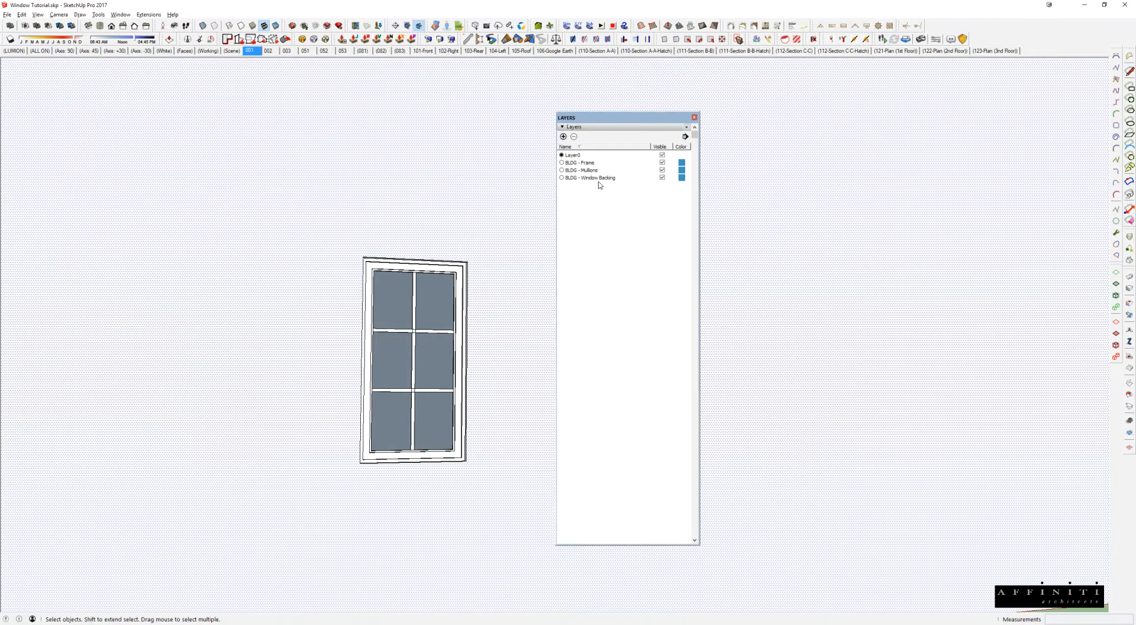
left_click(662, 178)
middle_click_drag(417, 346, 509, 418)
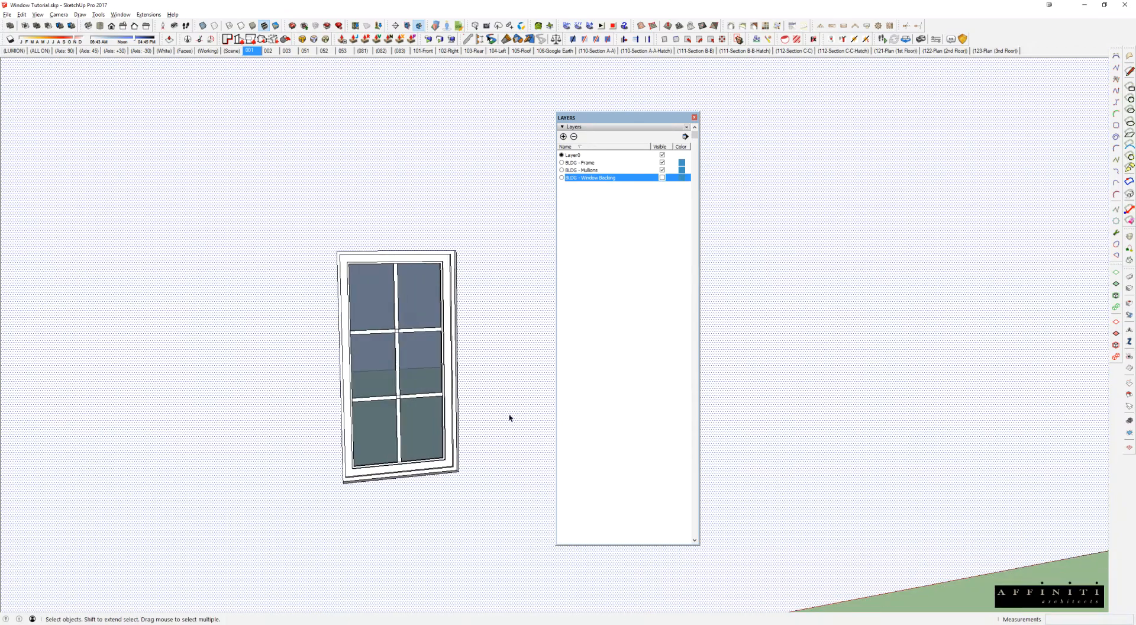
Step: Copy the front window onto the inner face of the single-face box's rear wall and add further copies beside it
scroll(409, 330, "down", 5)
left_click(408, 330)
middle_click_drag(409, 330, 523, 525)
scroll(474, 454, "down", 3)
key("m")
left_click(499, 471)
key("ctrl")
scroll(382, 334, "up", 3)
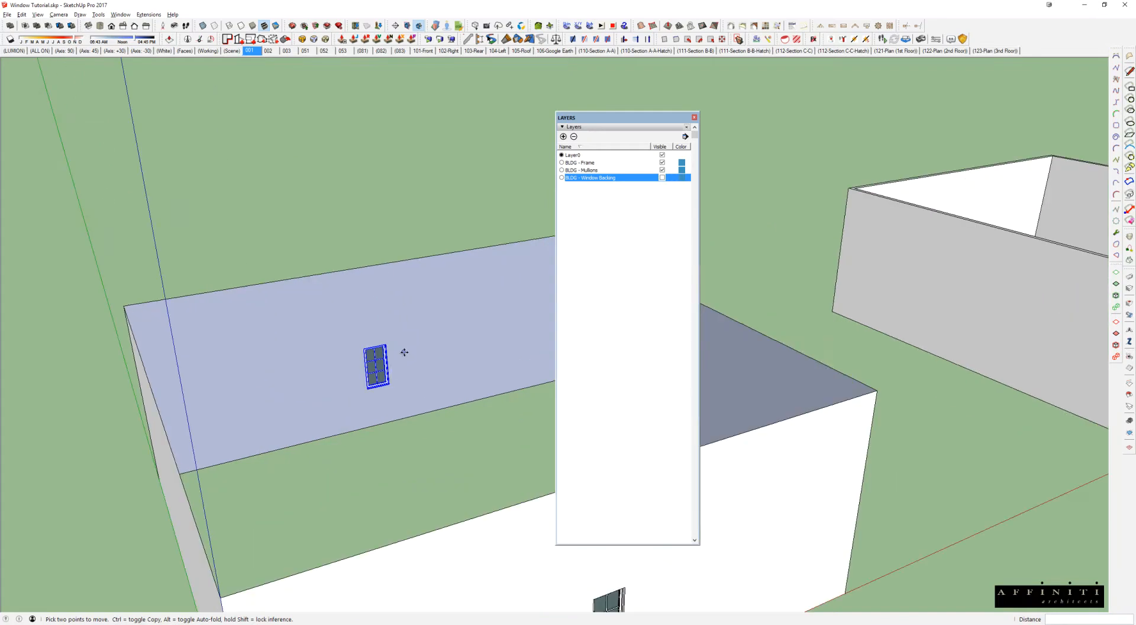
left_click(466, 341)
left_click(470, 338)
key("ctrl")
left_click(495, 333)
Step: Erase the window copies from the inner face of the rear wall
mouse_move(494, 333)
middle_mouse_down()
mouse_move(509, 515)
mouse_move(495, 489)
mouse_move(591, 390)
mouse_move(322, 337)
mouse_move(444, 358)
middle_mouse_up()
scroll(496, 489, "up", 3)
key("e")
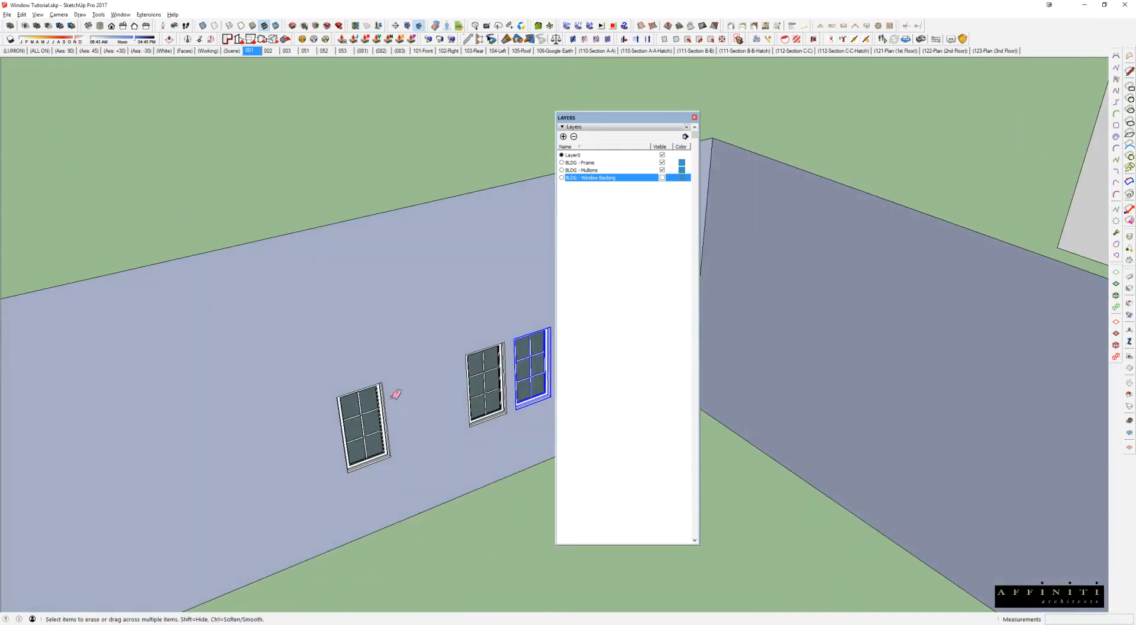
key("Delete")
Step: Copy the front wall's window and paste four copies in a row on the outer face of the rear wall
scroll(535, 361, "down", 5)
key("space")
left_click(504, 468)
middle_click_drag(503, 469, 400, 393)
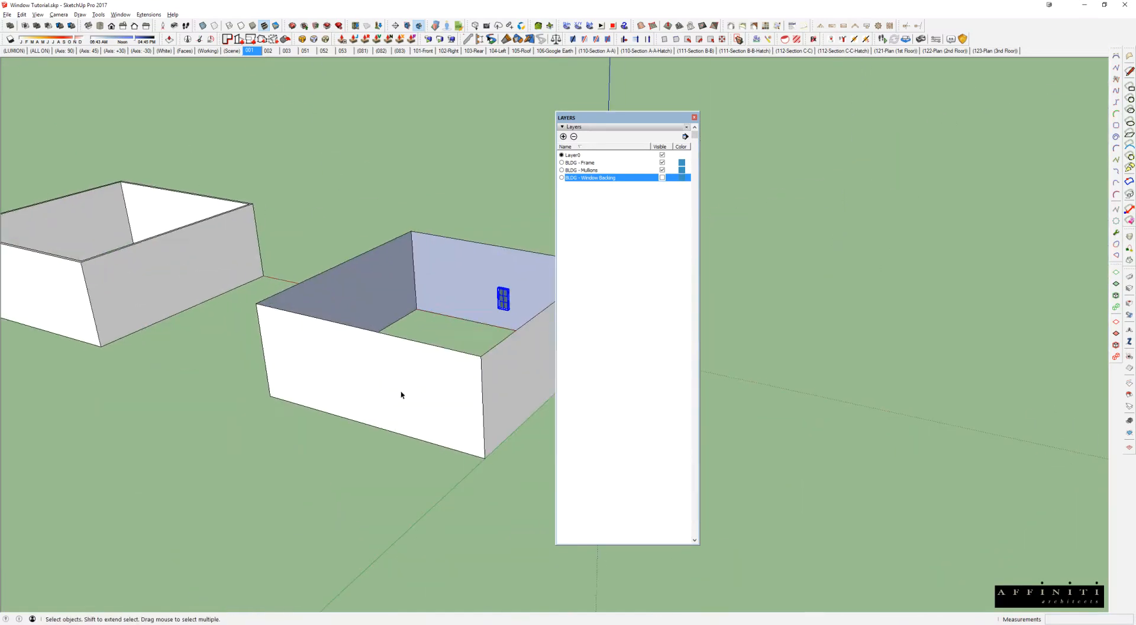
scroll(346, 395, "up", 4)
key("ctrl+v")
left_click(324, 389)
key("ctrl+v")
left_click(365, 400)
key("ctrl+v")
left_click(406, 411)
key("ctrl+v")
left_click(443, 419)
Step: Select the rear wall together with its four windows and move it close behind the front wall
middle_click_drag(447, 418, 358, 279)
middle_click_drag(427, 267, 417, 323)
scroll(151, 408, "down", 1)
key("space")
middle_click_drag(127, 359, 242, 296, "shift")
left_click_drag(162, 227, 395, 531)
key("m")
left_click(302, 435)
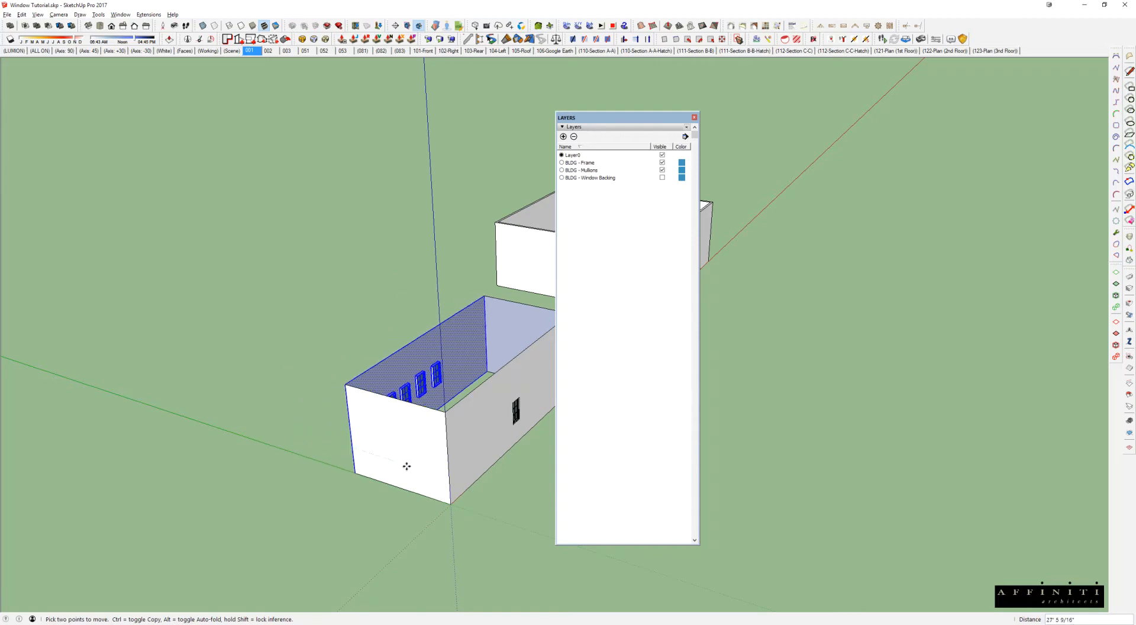
left_click(430, 473)
Step: Look through the front window at the windows behind it and turn the BLDG - Window Backing layer back on
key("space")
middle_click_drag(496, 430, 418, 349)
scroll(464, 381, "up", 4)
middle_click_drag(518, 389, 251, 335)
scroll(254, 396, "up", 5)
middle_click_drag(270, 399, 323, 409)
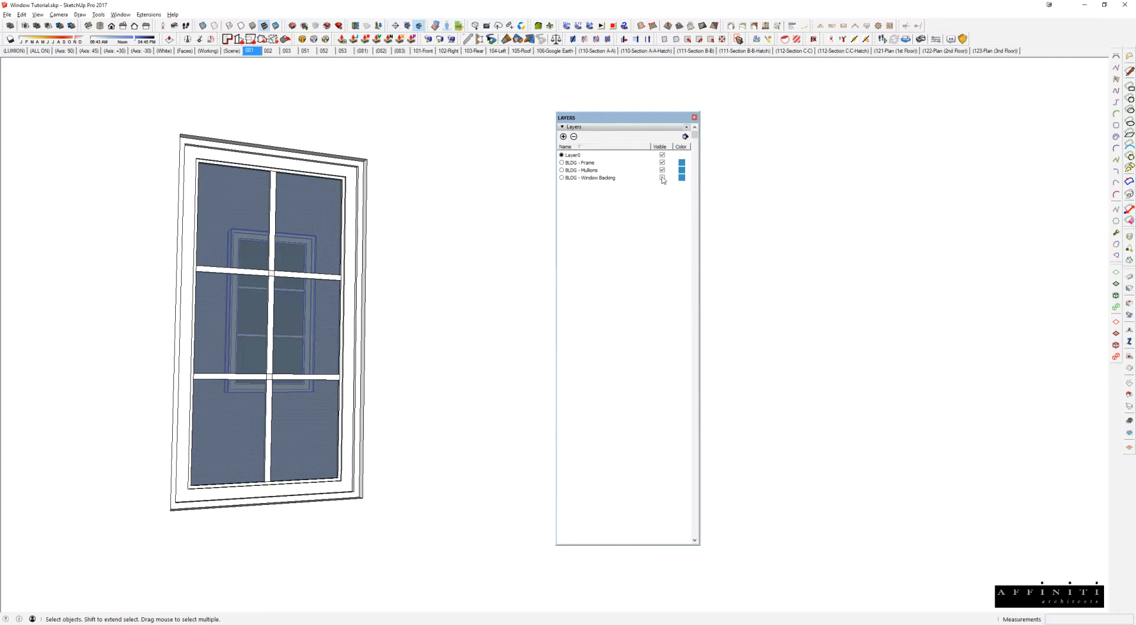
left_click(663, 177)
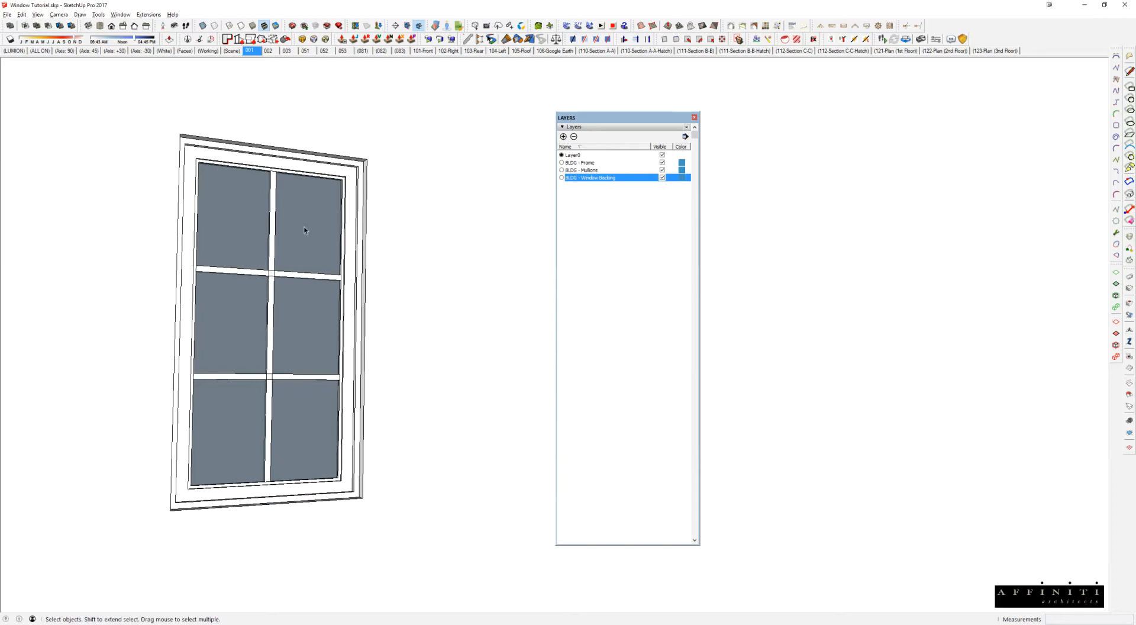
Step: Bring the thick-walled box's front window into close view and turn off the BLDG - Window Backing layer
scroll(304, 227, "down", 5)
middle_click_drag(304, 227, 139, 293, "shift")
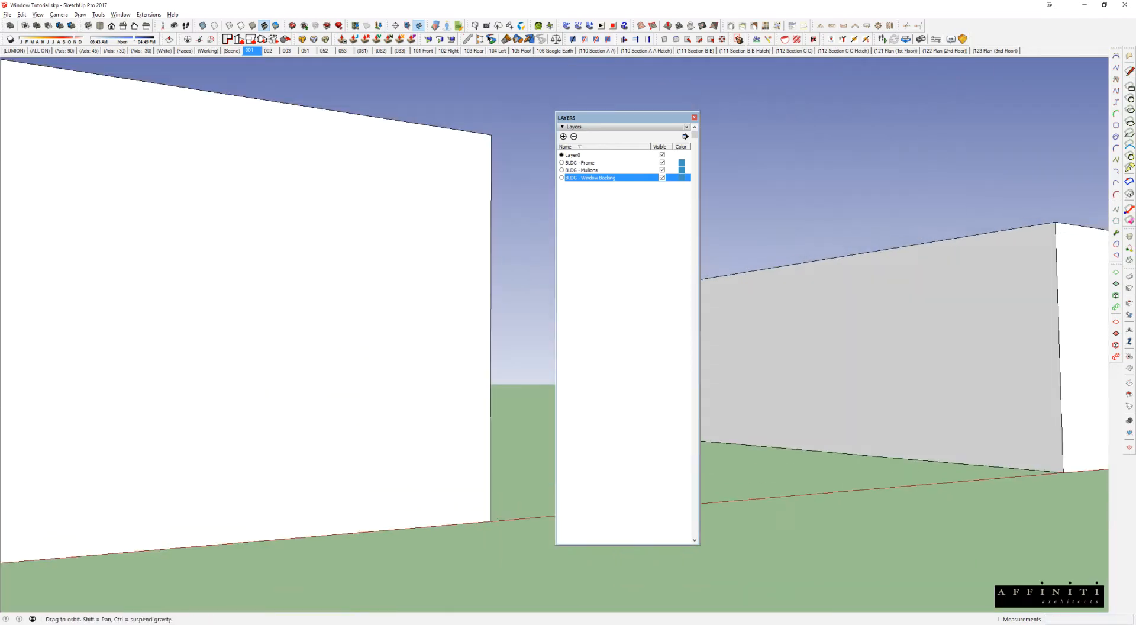
scroll(138, 293, "down", 3)
scroll(138, 293, "down", 2)
middle_click_drag(542, 319, 274, 365, "shift")
scroll(453, 374, "up", 5)
scroll(501, 435, "up", 1)
middle_click_drag(501, 435, 415, 393, "shift")
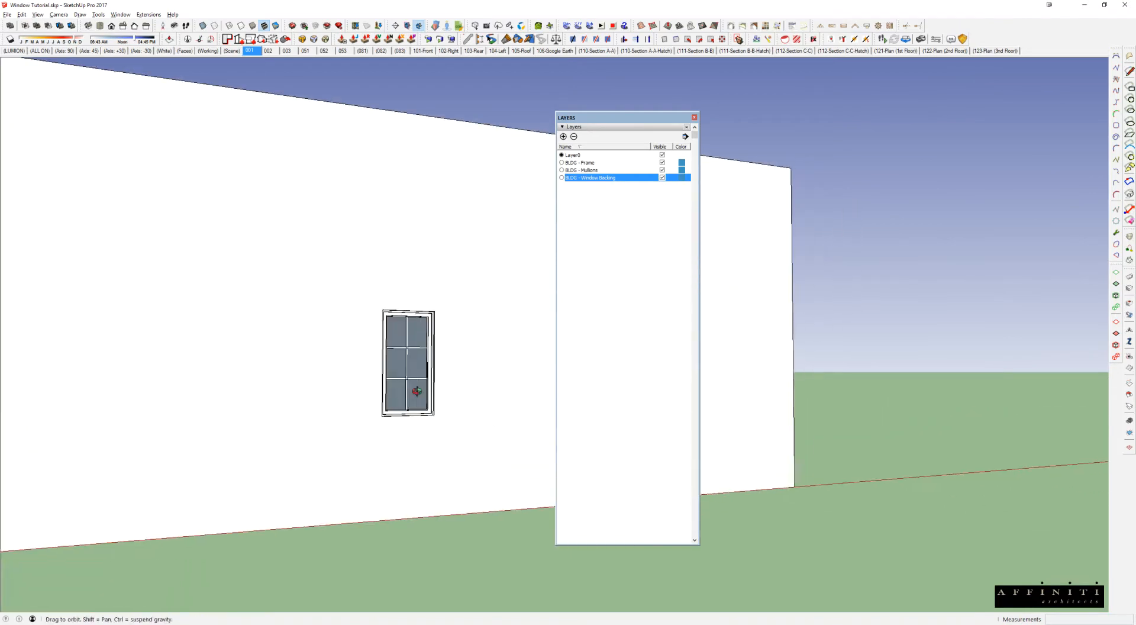
scroll(415, 392, "up", 3)
left_click(662, 178)
middle_click_drag(431, 418, 396, 305)
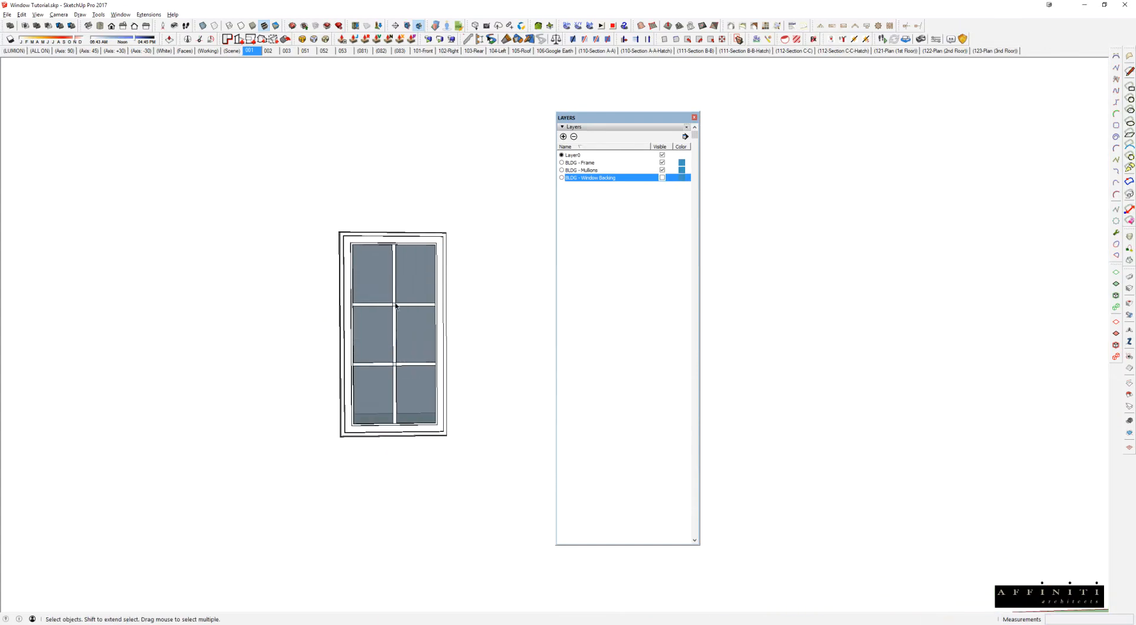
Step: Examine the thick-walled box's interior rear wall from above and its front window up close
scroll(426, 275, "down", 5)
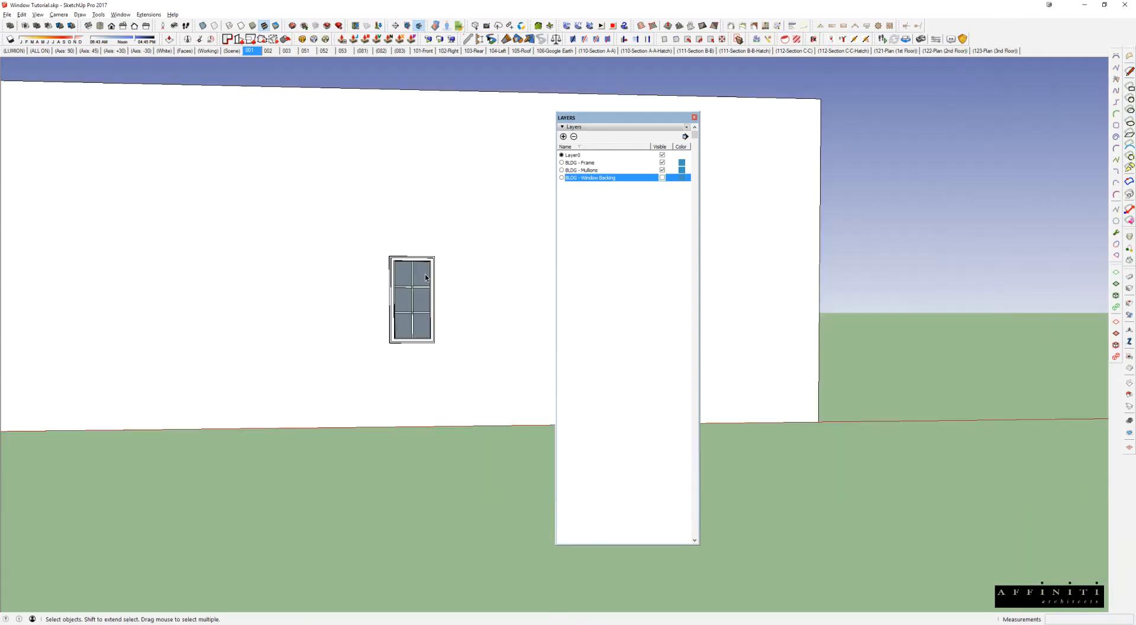
middle_click_drag(426, 275, 459, 480)
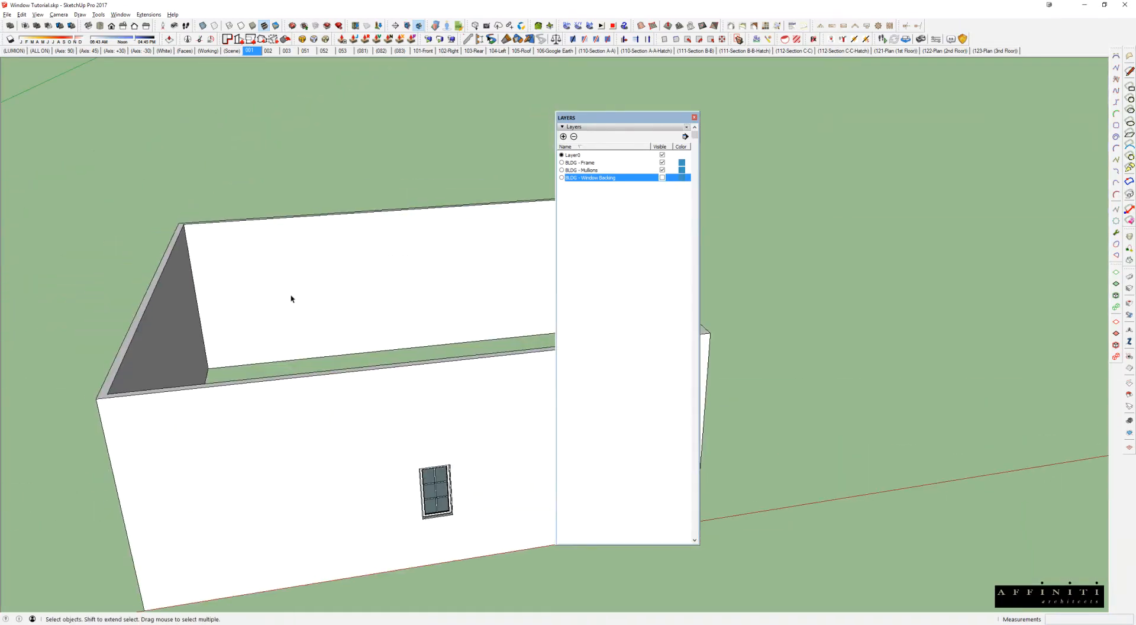
key("r")
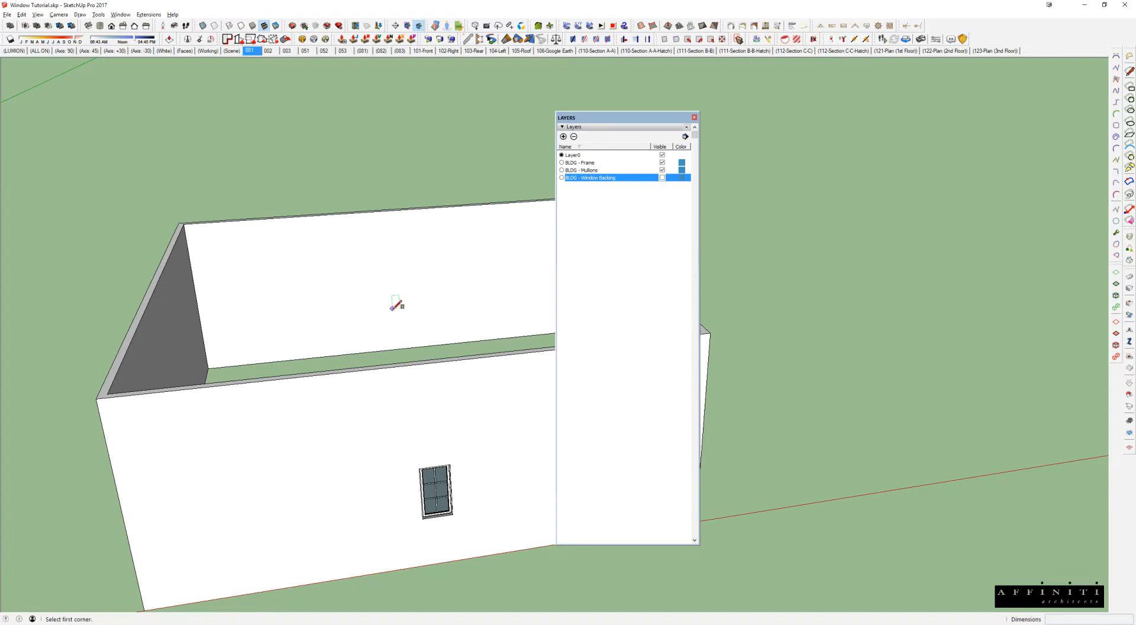
key("space")
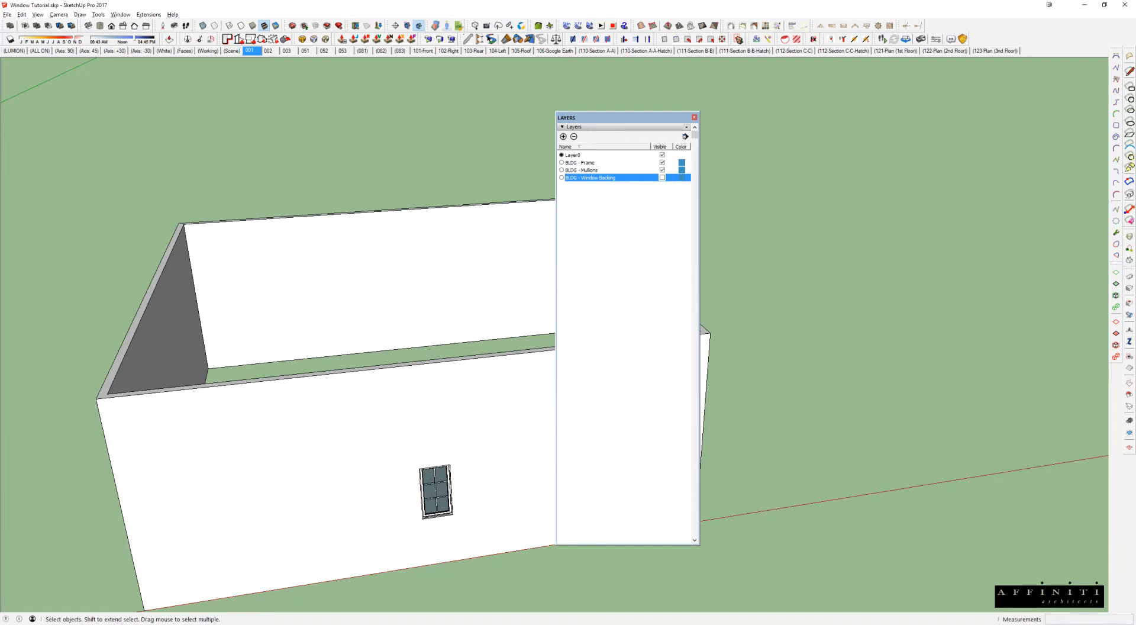
mouse_move(442, 469)
middle_mouse_down()
mouse_move(486, 396)
mouse_move(406, 341)
mouse_move(440, 332)
mouse_move(355, 387)
middle_mouse_up()
scroll(481, 399, "up", 3)
scroll(353, 390, "up", 3)
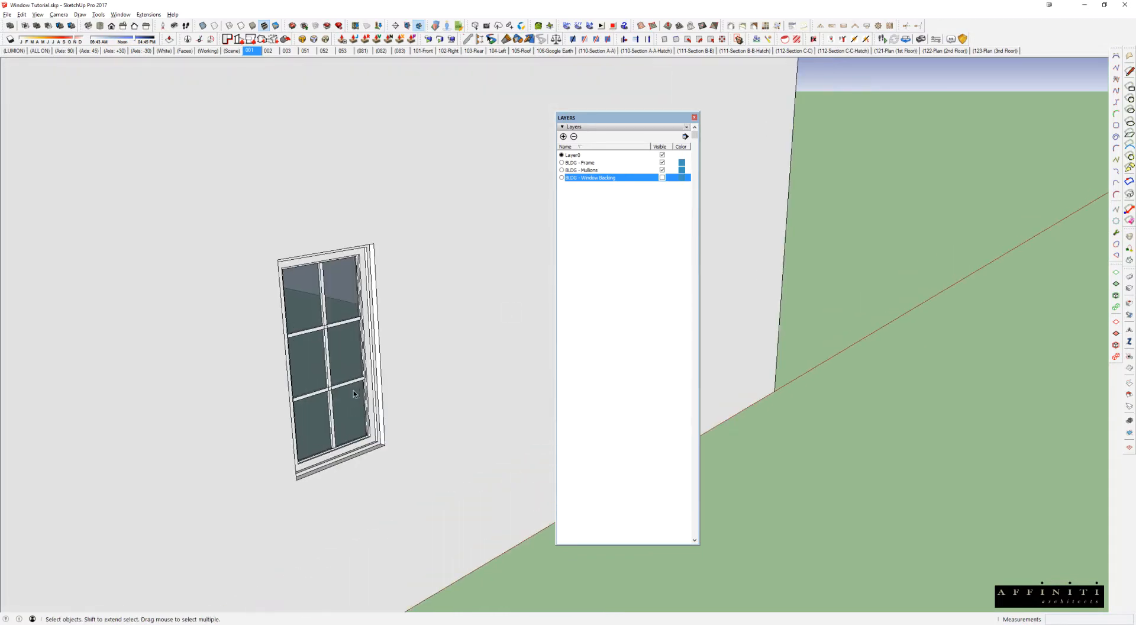
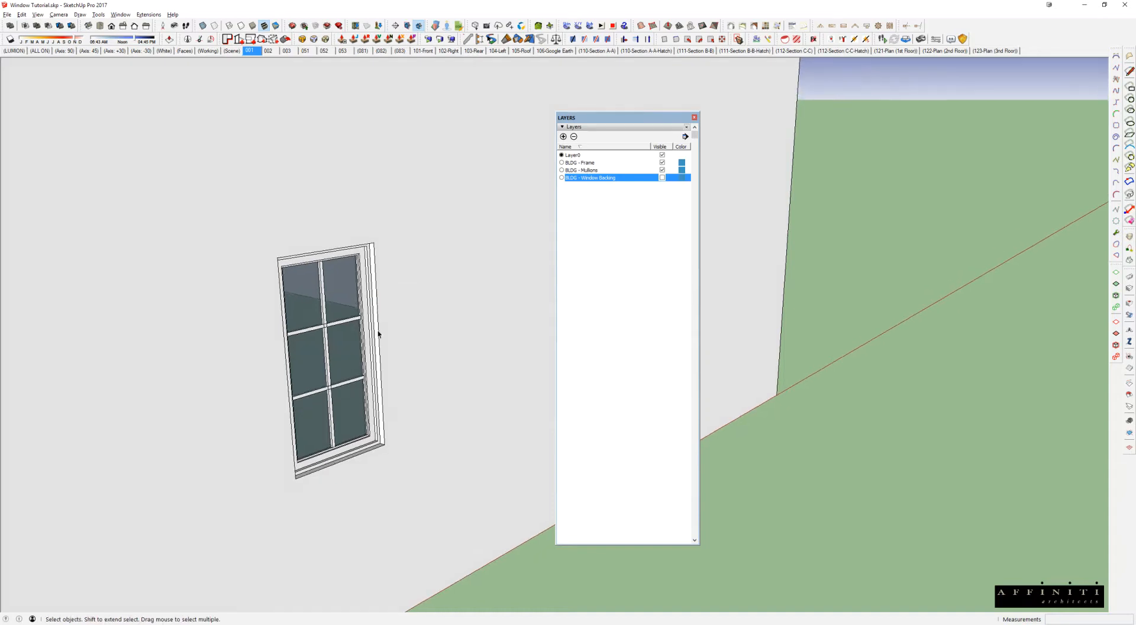
Step: Open the front window component for editing, select its outer frame, and turn off the BLDG - Frame layer
scroll(432, 361, "up", 5)
double_click(450, 391)
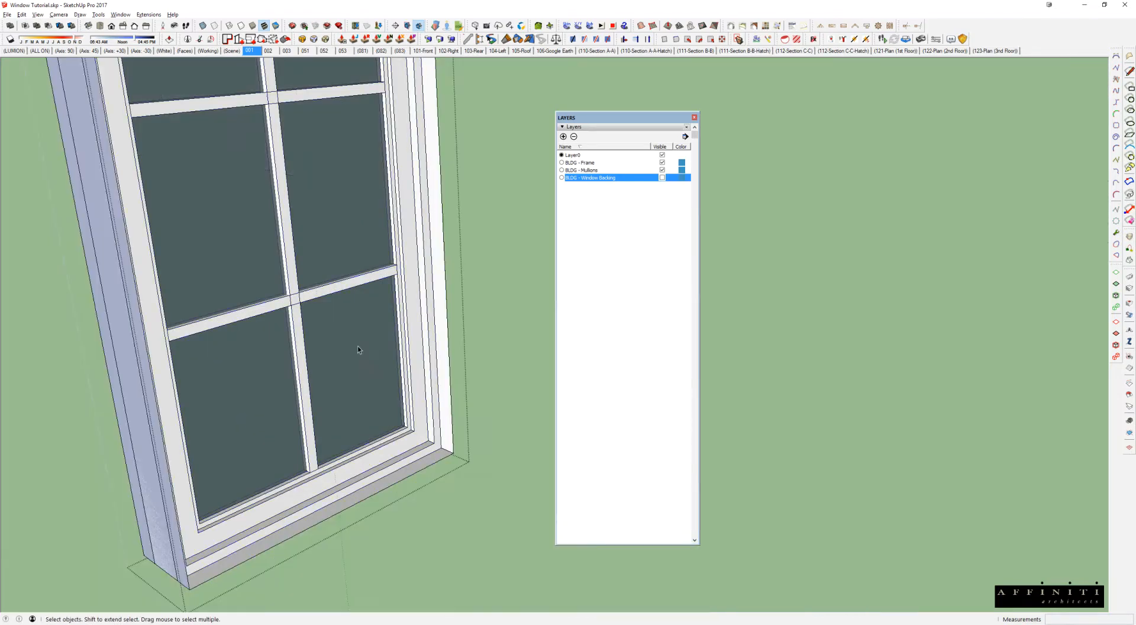
left_click(443, 382)
middle_click_drag(426, 264, 485, 424)
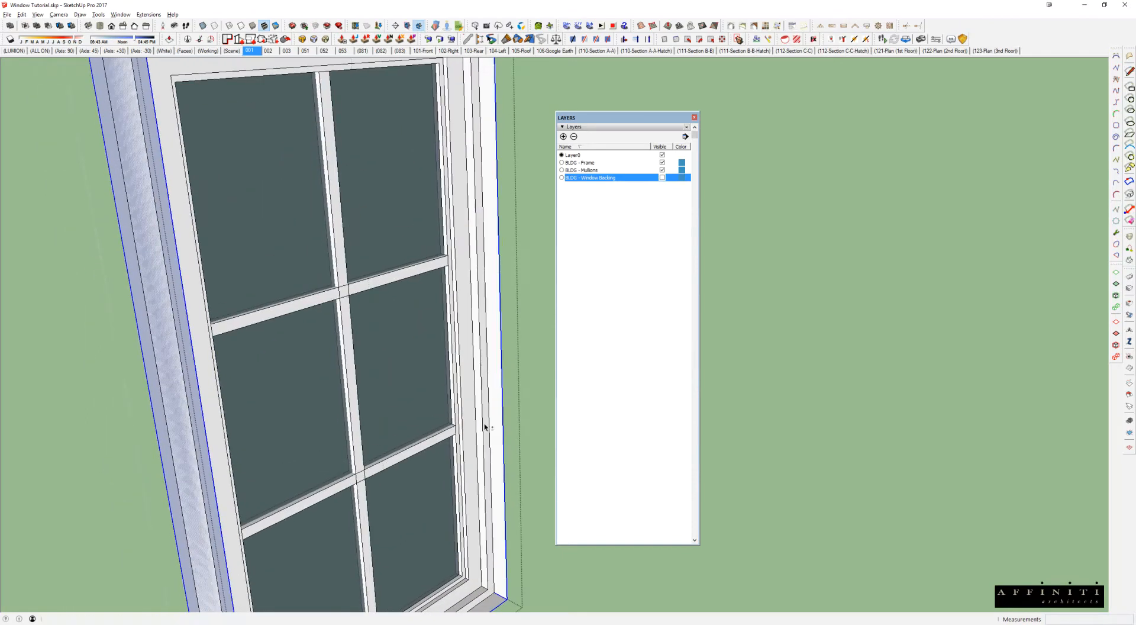
scroll(477, 266, "down", 3)
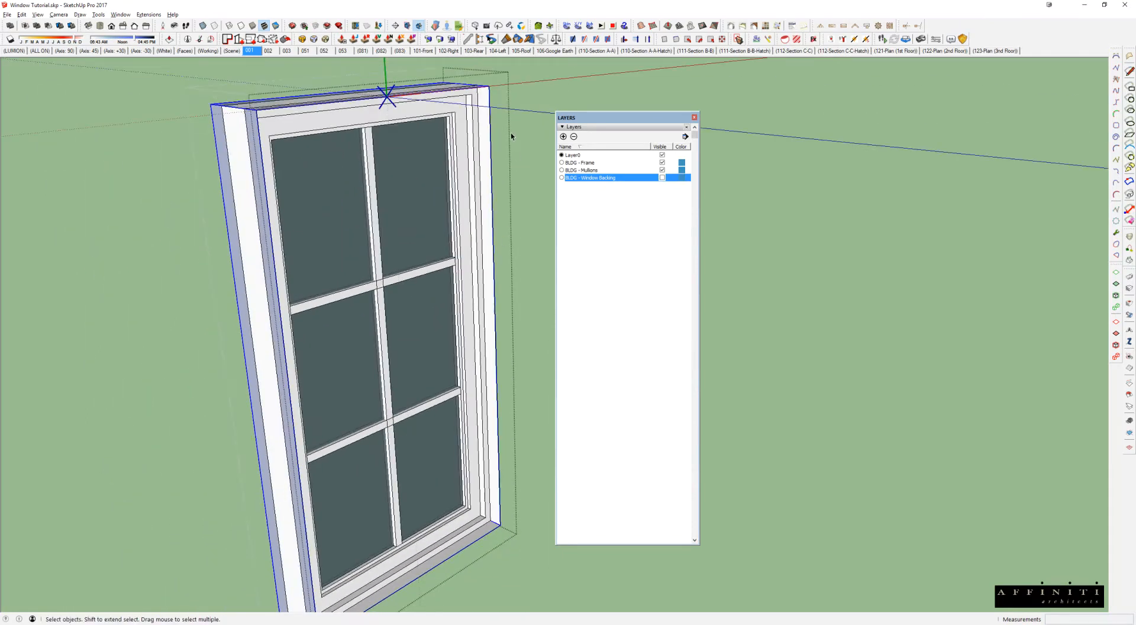
left_click(663, 163)
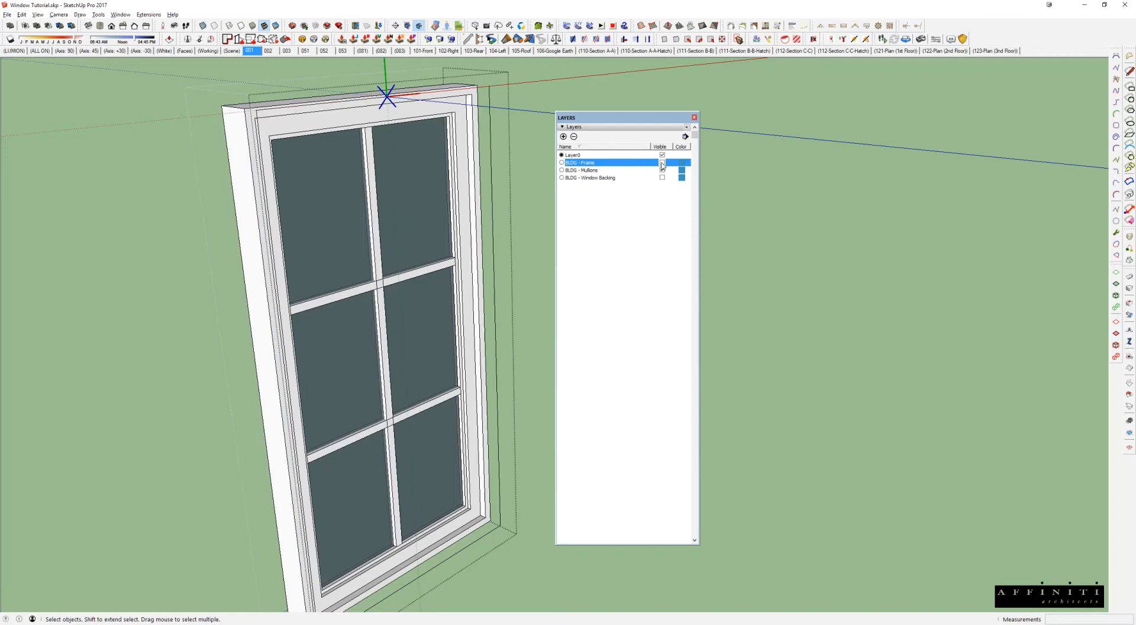
Step: Select the cut outline around the window, leave the component, and select the whole box from a wider view
middle_click_drag(474, 189, 448, 177)
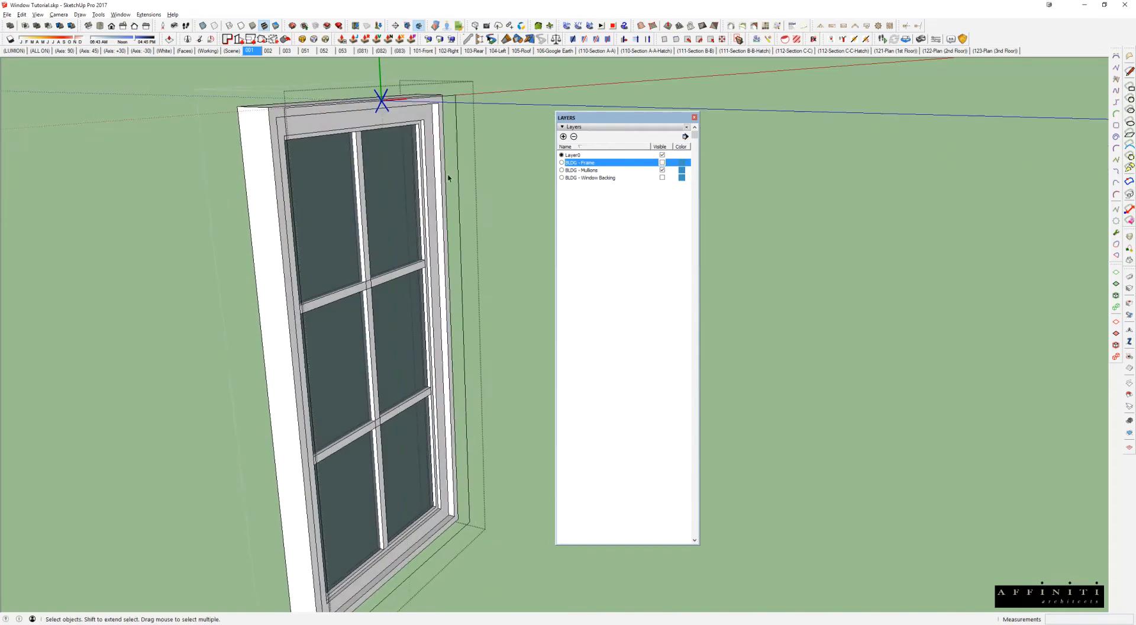
left_click(453, 99)
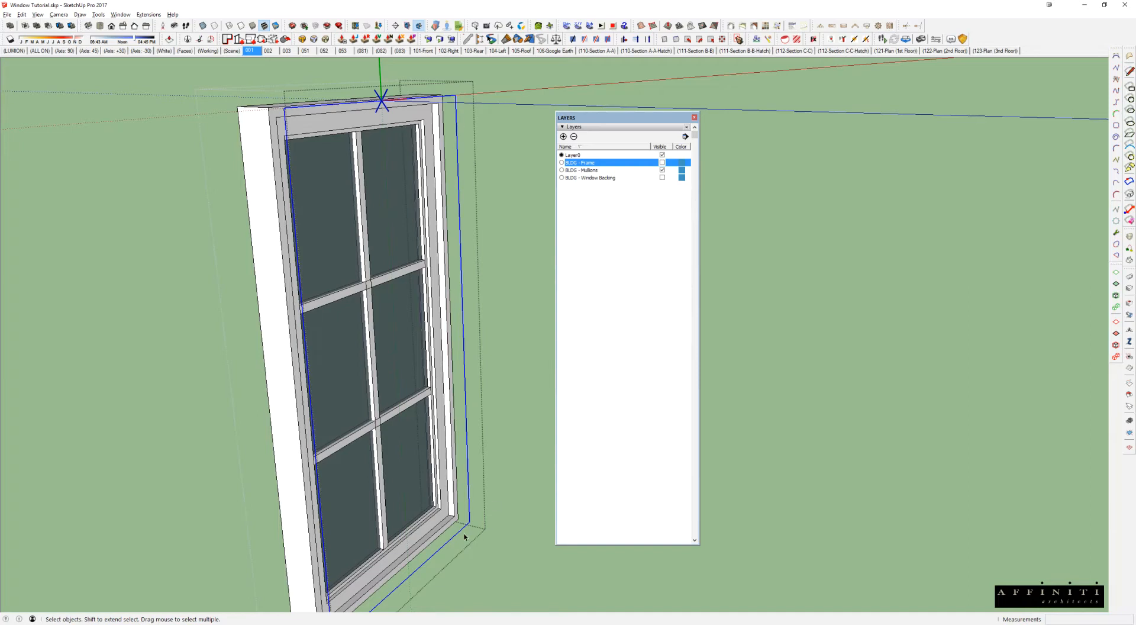
scroll(420, 417, "down", 5)
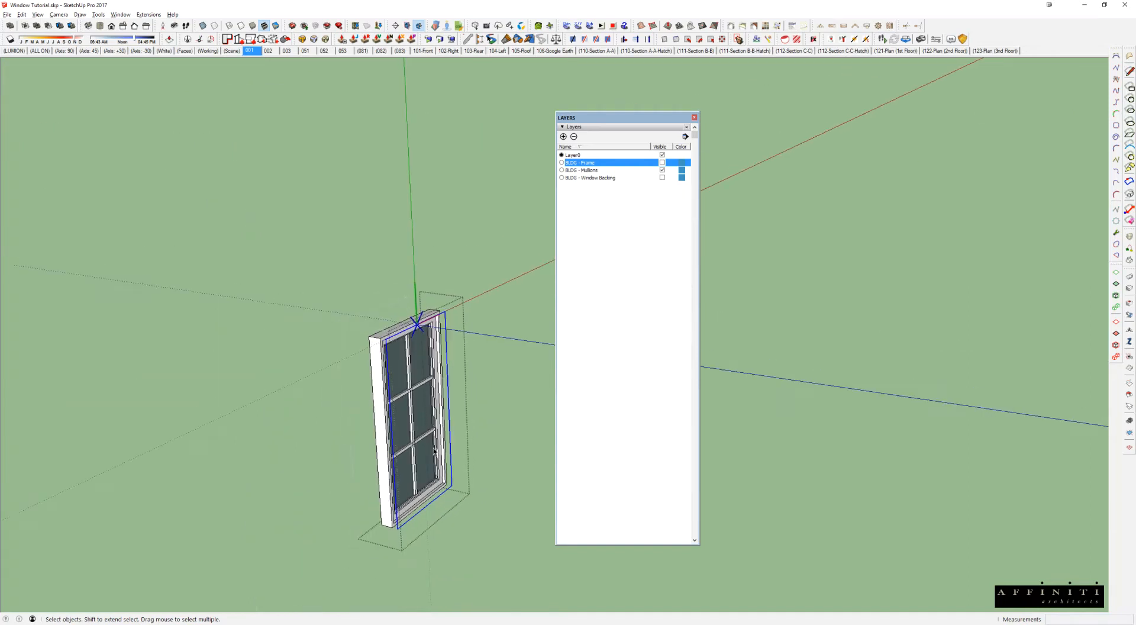
key("Escape")
scroll(439, 443, "down", 4)
middle_click_drag(439, 441, 451, 185)
left_click(444, 207)
scroll(438, 223, "down", 4)
scroll(438, 224, "down", 3)
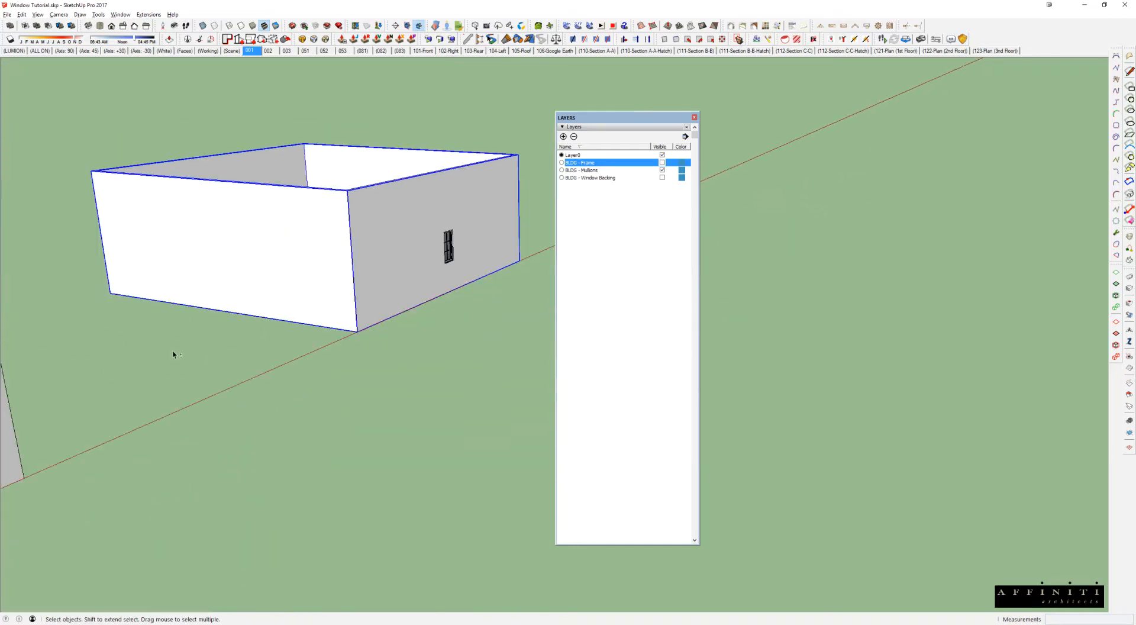
Step: Open the neighbouring box's window for editing, select its cut outline, and compare it with the rest of the model shown and hidden
middle_click_drag(30, 415, 240, 336, "shift")
double_click(231, 371)
scroll(231, 372, "up", 3)
scroll(243, 352, "up", 3)
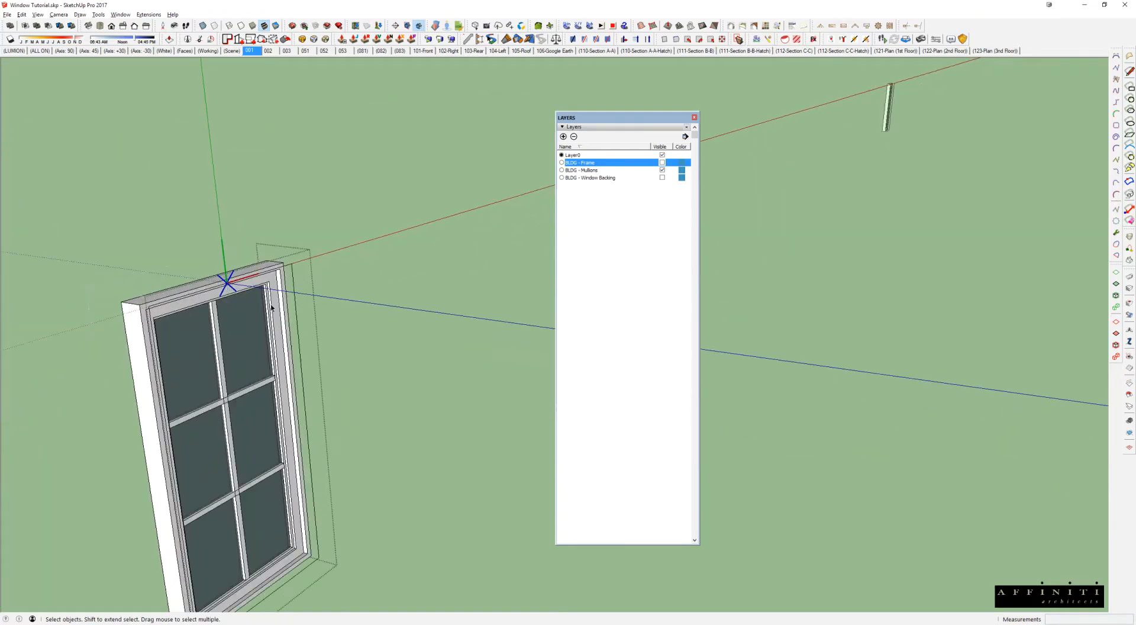
left_click(294, 268)
key("h")
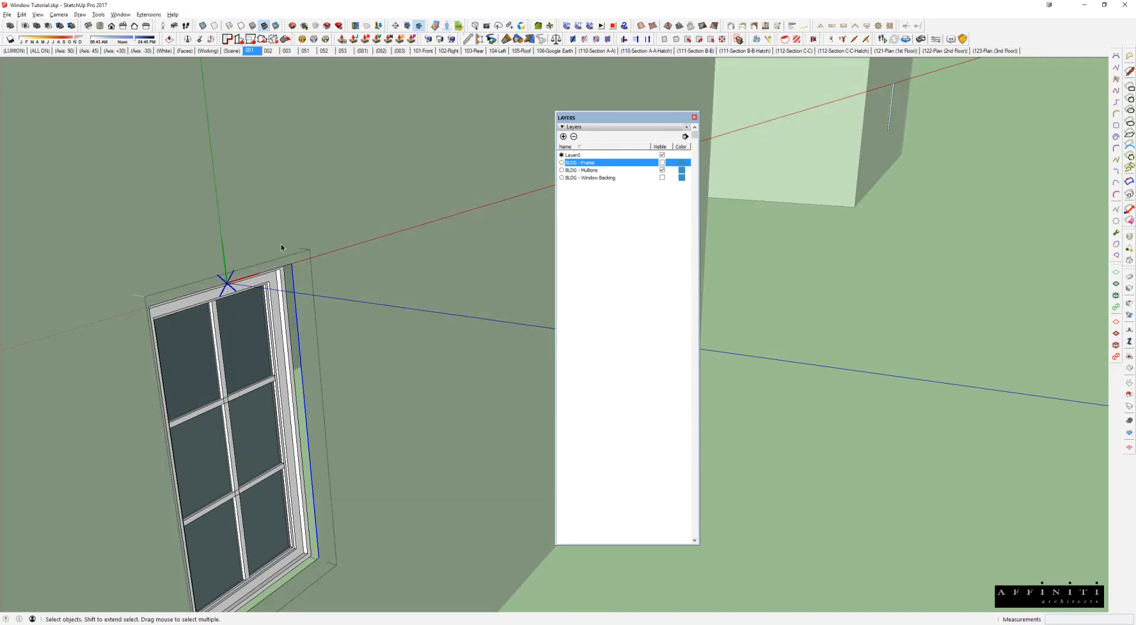
key("h")
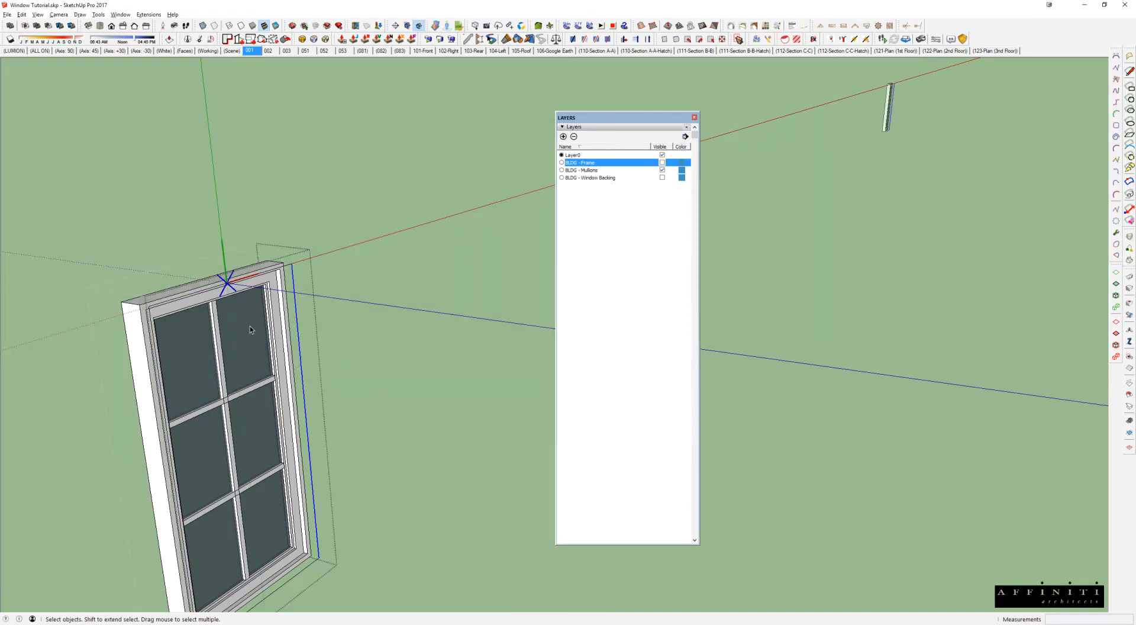
Step: Close the neighbouring box's window component and turn the BLDG - Frame layer back on
scroll(249, 325, "down", 2)
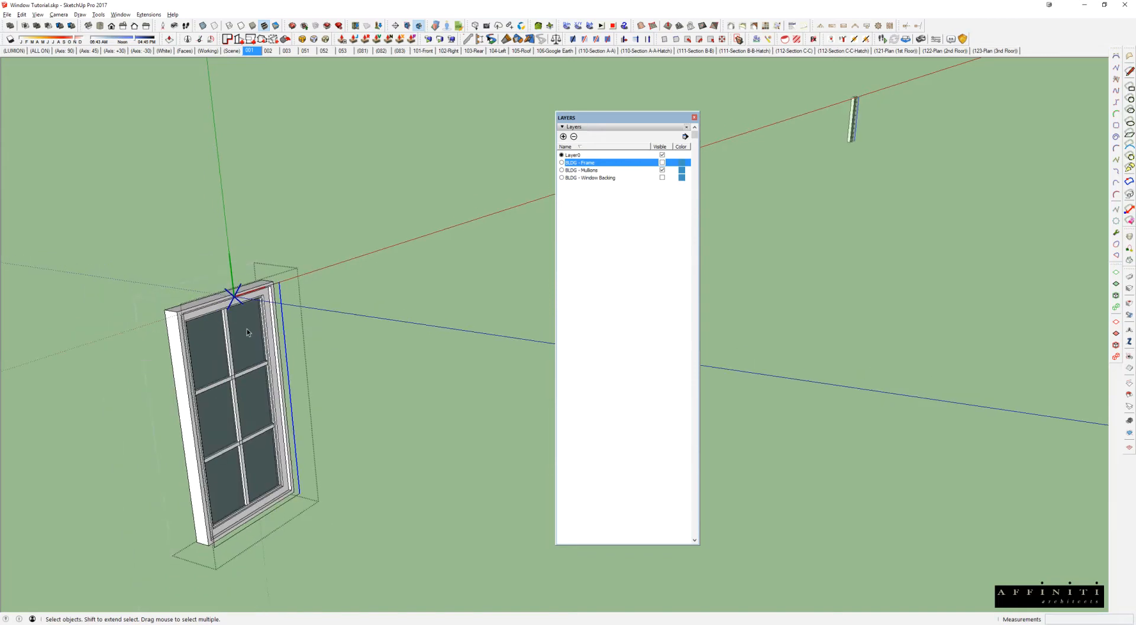
key("a")
middle_click_drag(248, 328, 419, 354)
key("Escape")
scroll(248, 328, "down", 2)
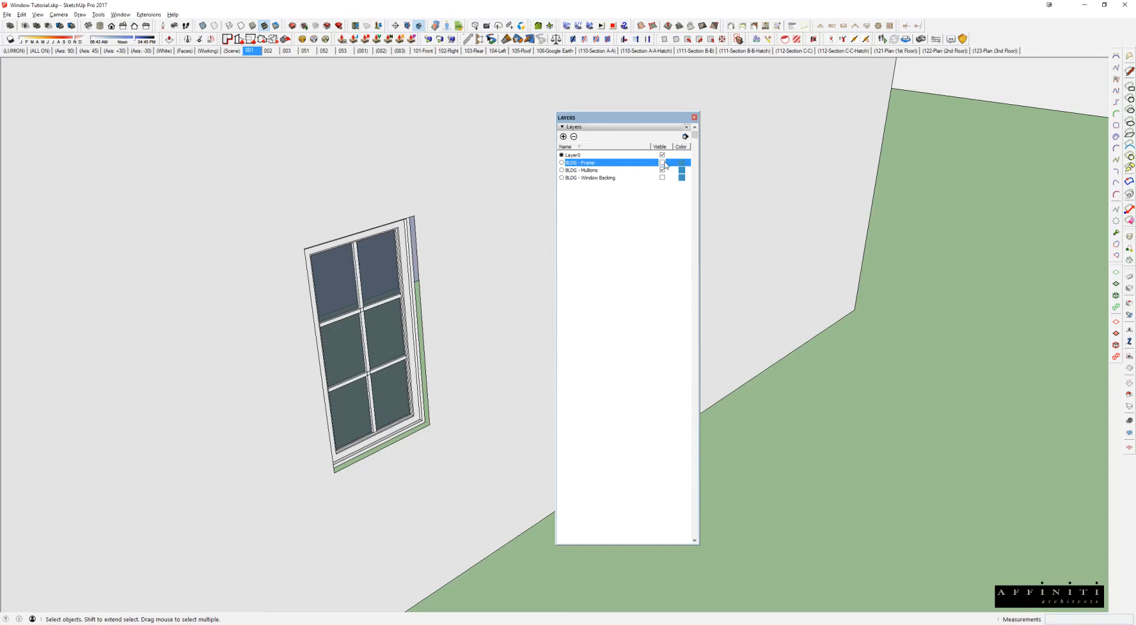
mouse_move(497, 361)
middle_mouse_down()
mouse_move(503, 472)
mouse_move(480, 363)
middle_mouse_up()
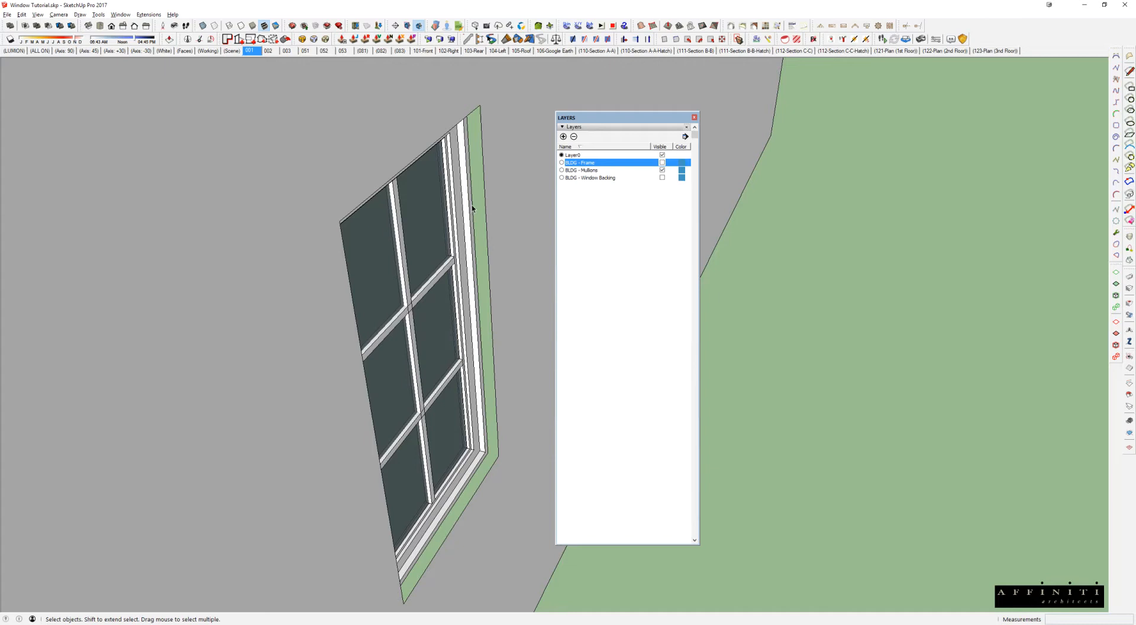
left_click(663, 163)
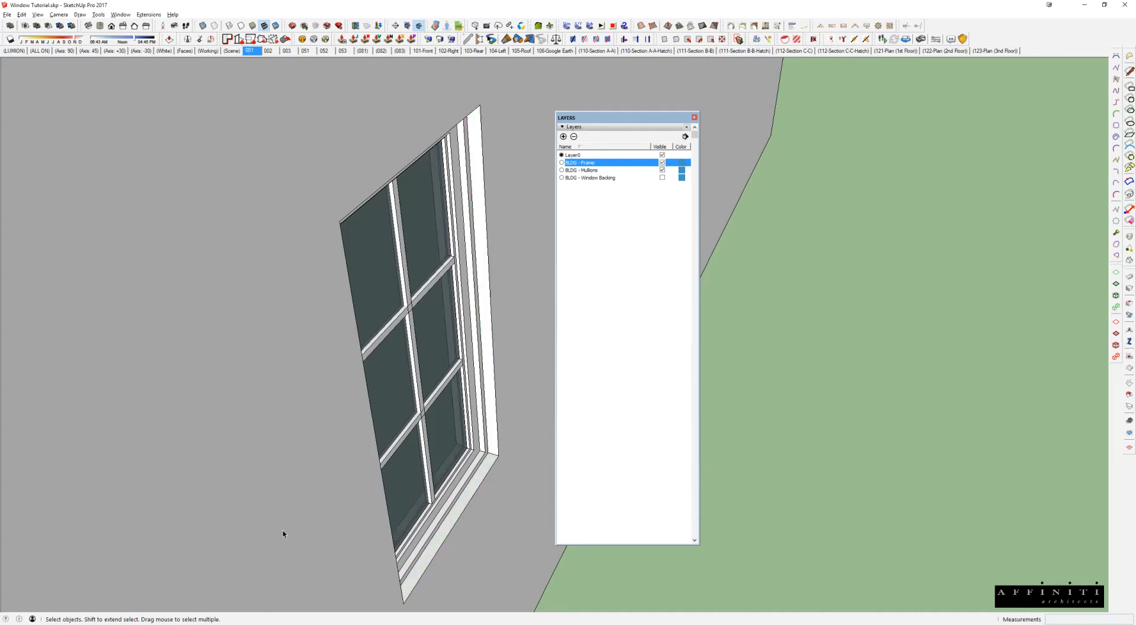
Step: Examine from several angles how the window and its frame fill the opening in the wall
scroll(471, 440, "down", 6)
middle_click_drag(471, 440, 81, 563, "shift")
mouse_move(393, 236)
middle_mouse_down("shift")
mouse_move(244, 312)
mouse_move(191, 391)
middle_mouse_up("shift")
scroll(355, 331, "up", 9)
mouse_move(348, 328)
middle_mouse_down("shift")
mouse_move(363, 380)
mouse_move(467, 532)
middle_mouse_up("shift")
middle_click_drag(467, 532, 427, 420)
scroll(445, 445, "down", 5)
mouse_move(510, 330)
middle_mouse_down()
mouse_move(543, 319)
mouse_move(453, 272)
middle_mouse_up()
mouse_move(422, 485)
middle_mouse_down()
mouse_move(556, 452)
mouse_move(429, 420)
mouse_move(343, 431)
mouse_move(426, 444)
middle_mouse_up()
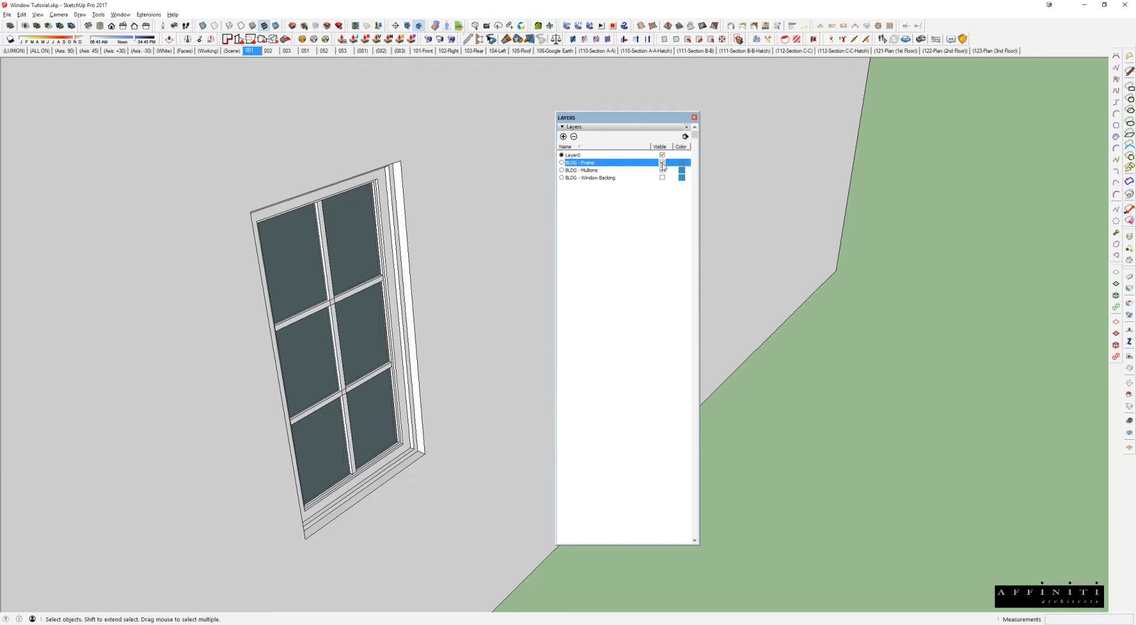
Step: Open the wall group for editing, select only the faces and edges of the window opening, and view them in X-ray
double_click(307, 282)
triple_click(400, 179)
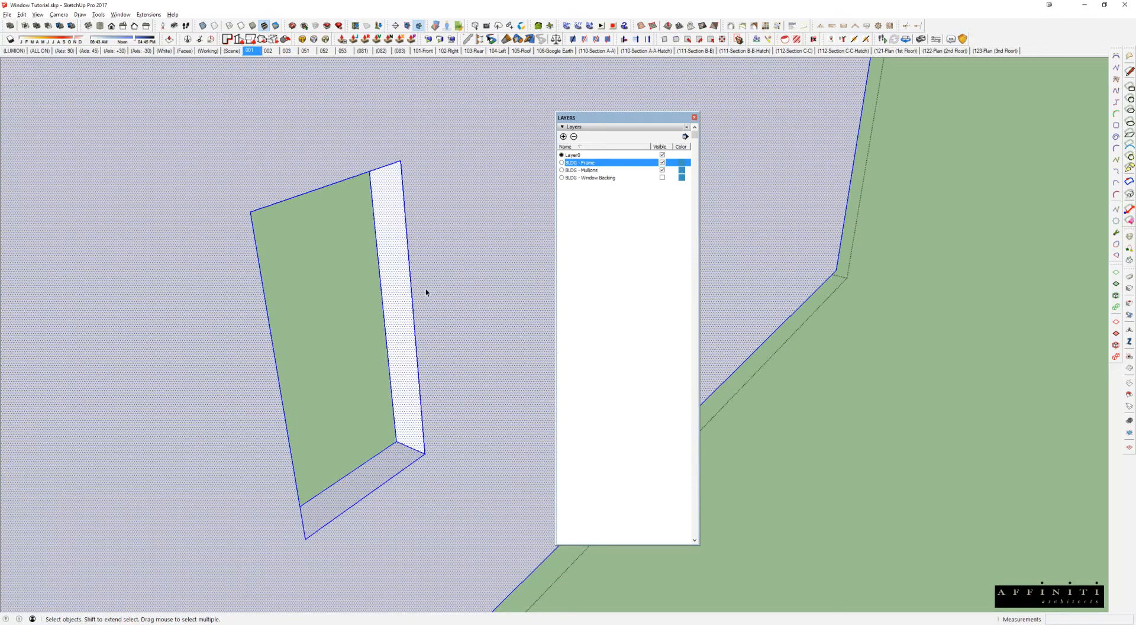
scroll(425, 292, "down", 3)
left_click_drag(190, 157, 469, 515)
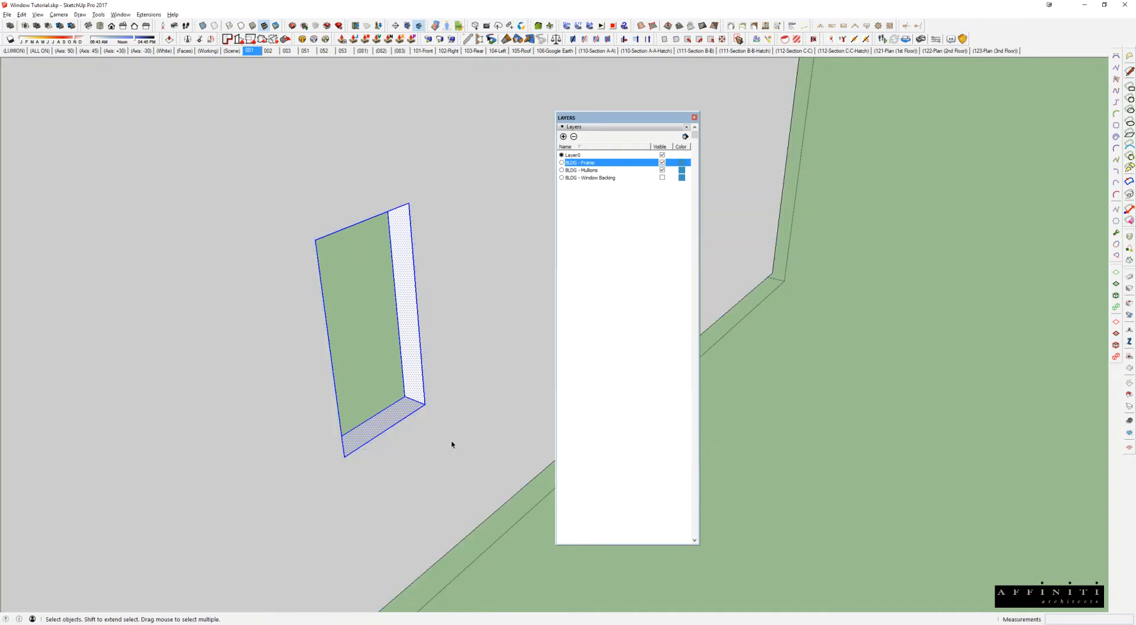
key("x")
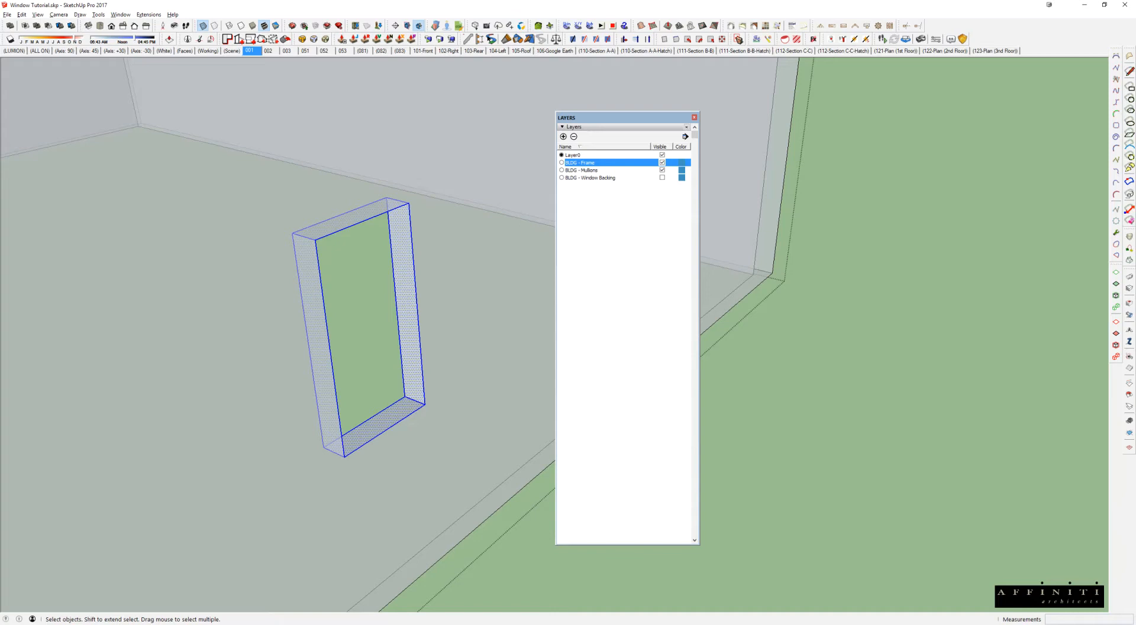
Step: Paint the wall and the inner faces of its window opening with the brick material
mouse_move(406, 341)
middle_mouse_down()
mouse_move(386, 351)
mouse_move(403, 352)
middle_mouse_up()
key("b")
left_click(439, 304)
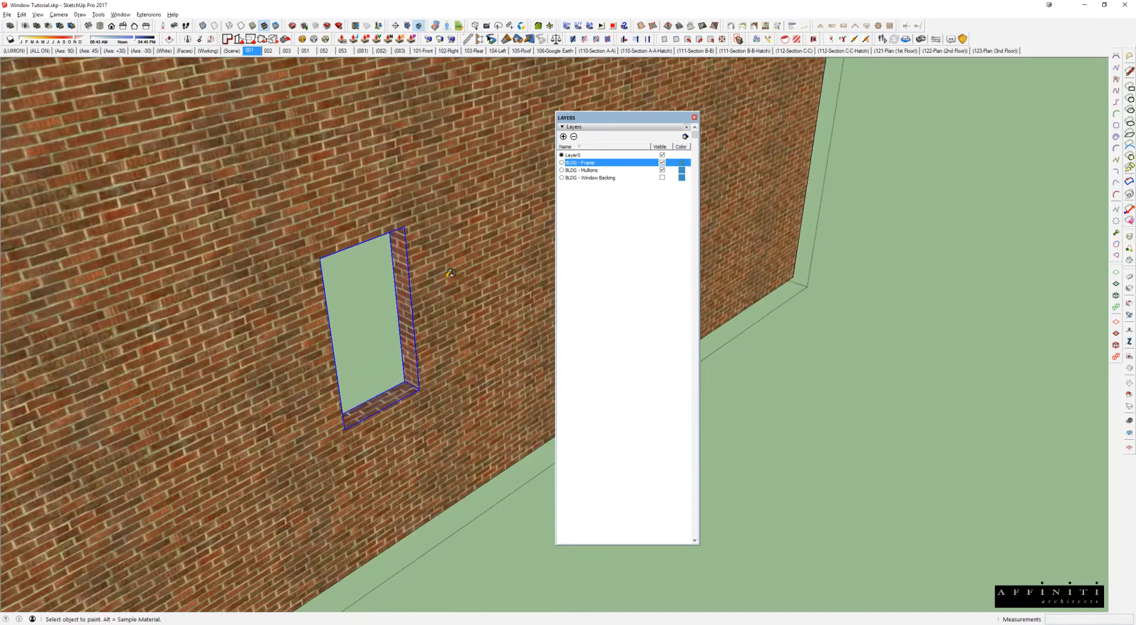
middle_click_drag(464, 288, 463, 298)
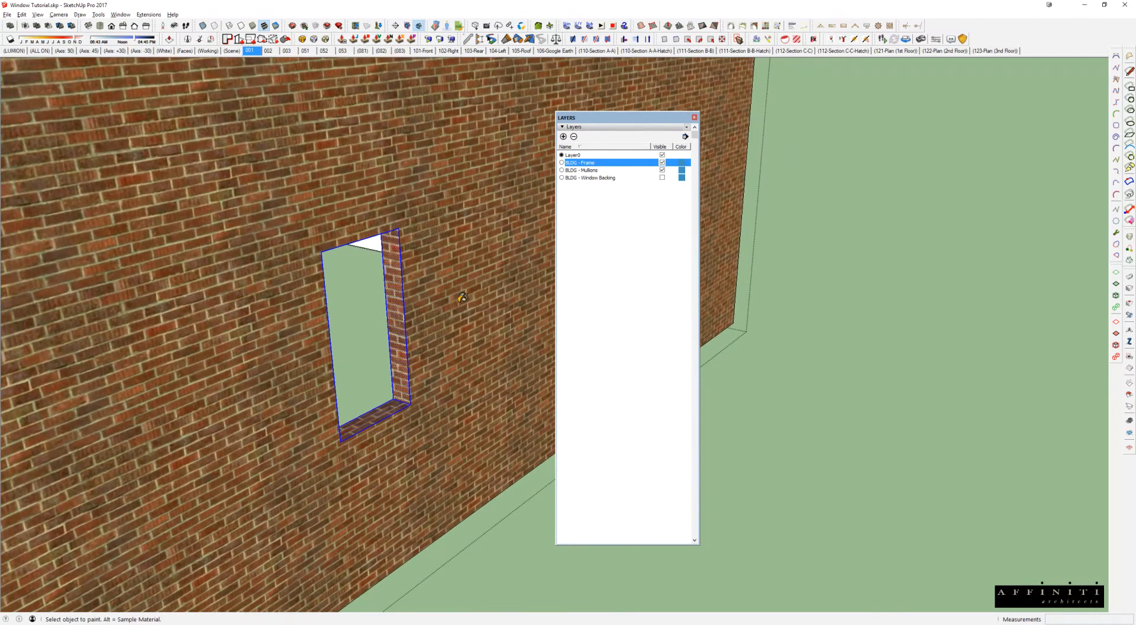
Step: Clear the selection, inspect the brick inner faces of the opening, and close the wall group
key("space")
key("Escape")
double_click(383, 291)
middle_click_drag(384, 291, 479, 302)
double_click(432, 256)
scroll(427, 266, "up", 5)
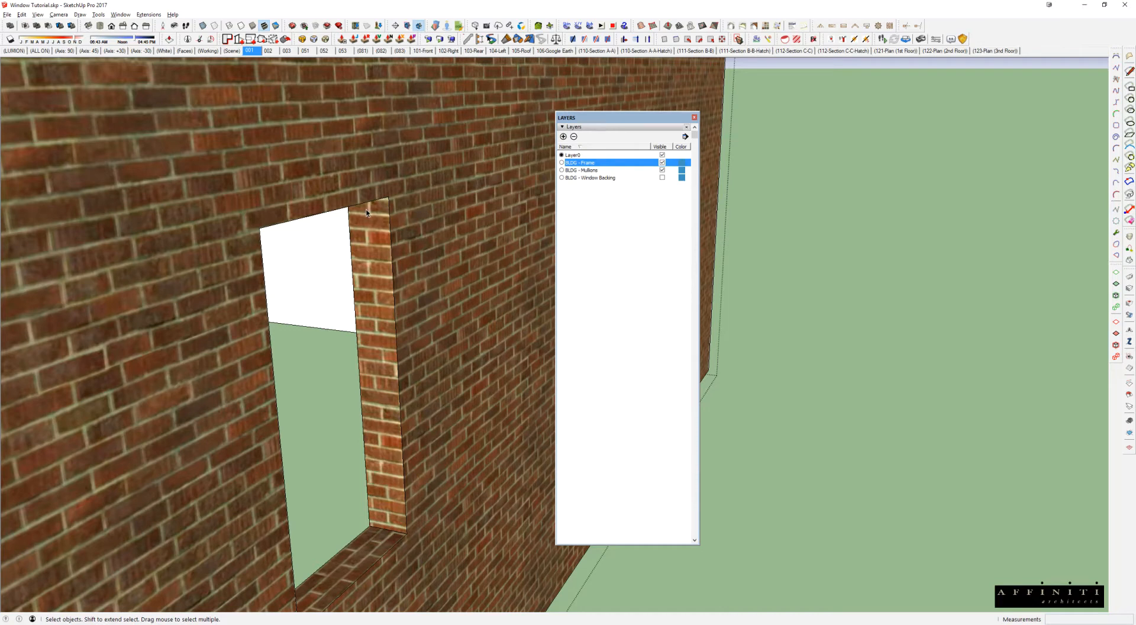
middle_click_drag(386, 408, 298, 280)
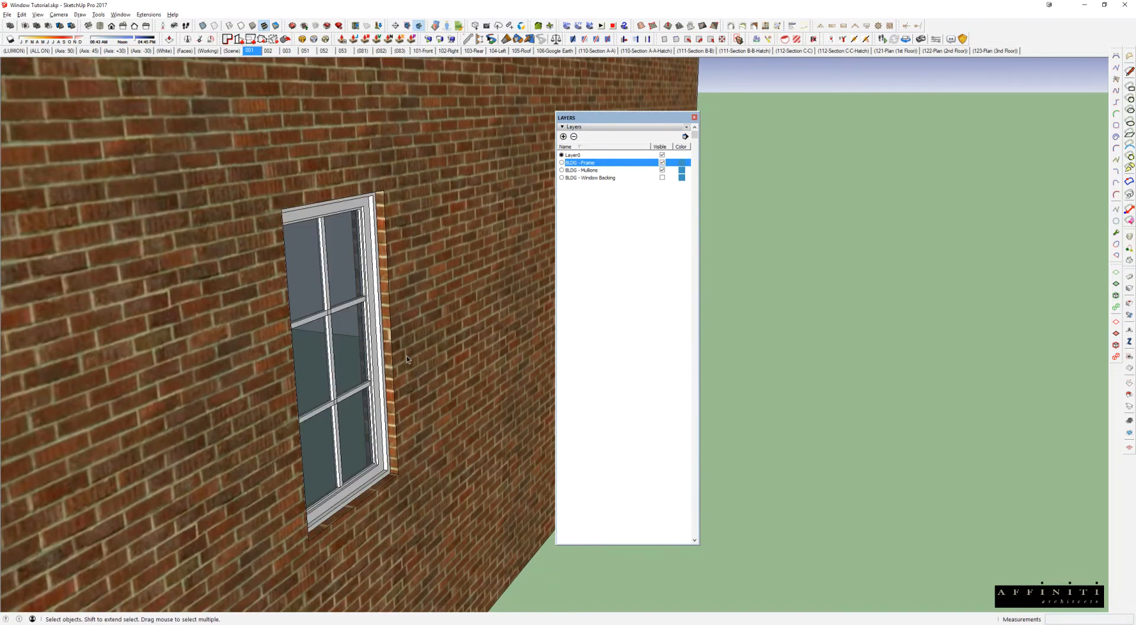
Step: Bring the brick side of the window opening into close view and turn off the BLDG - Frame layer
scroll(372, 436, "up", 3)
scroll(371, 436, "up", 3)
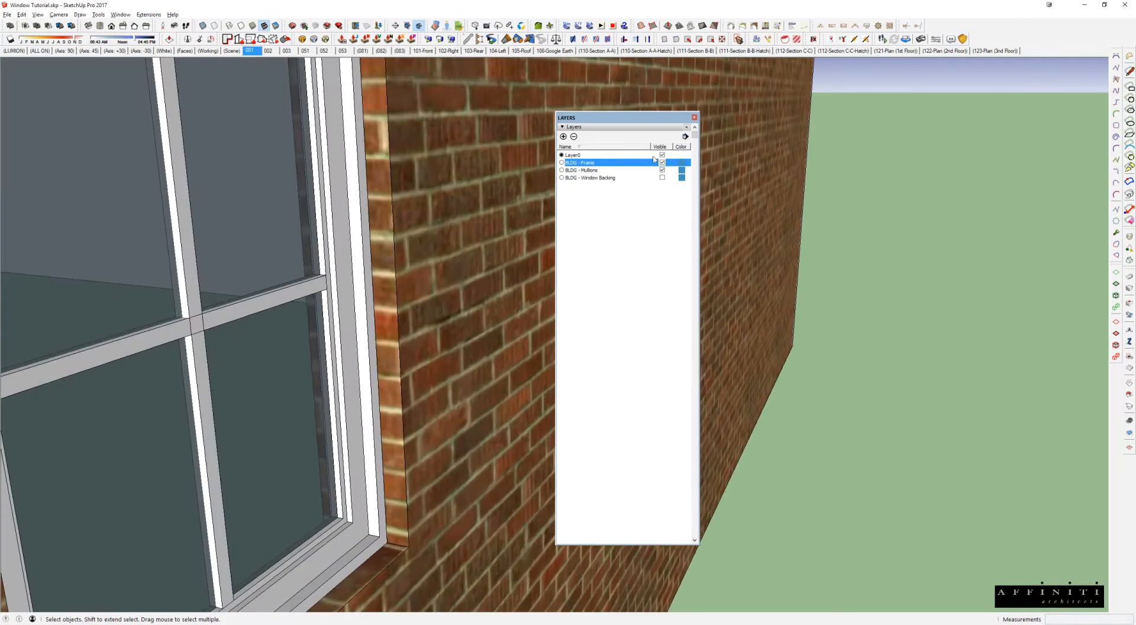
middle_click_drag(364, 431, 288, 322)
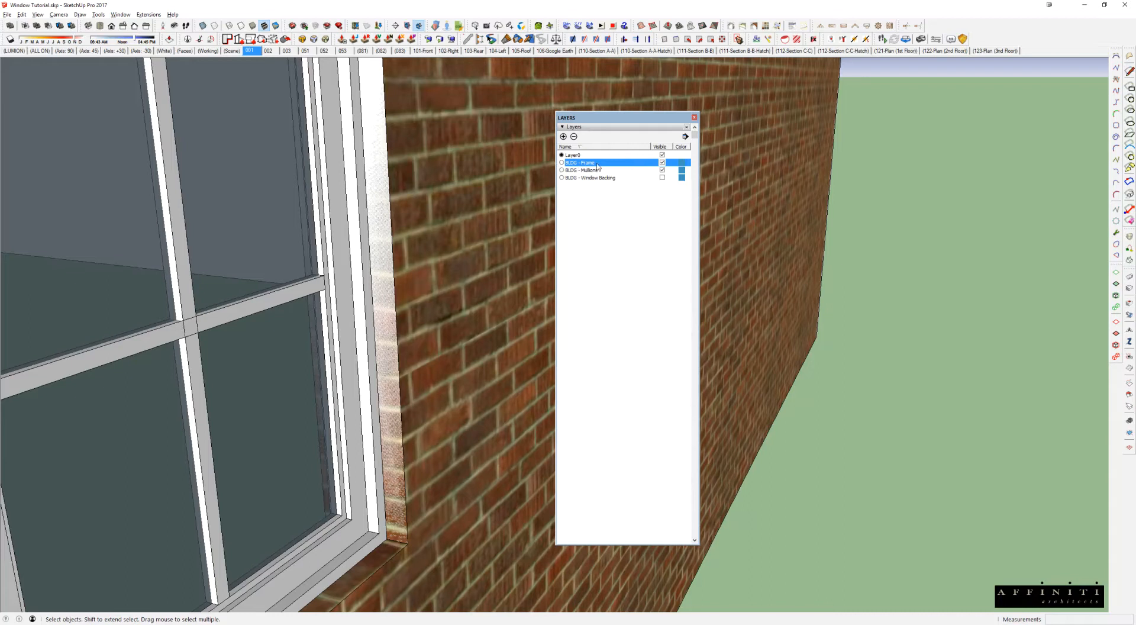
left_click(663, 163)
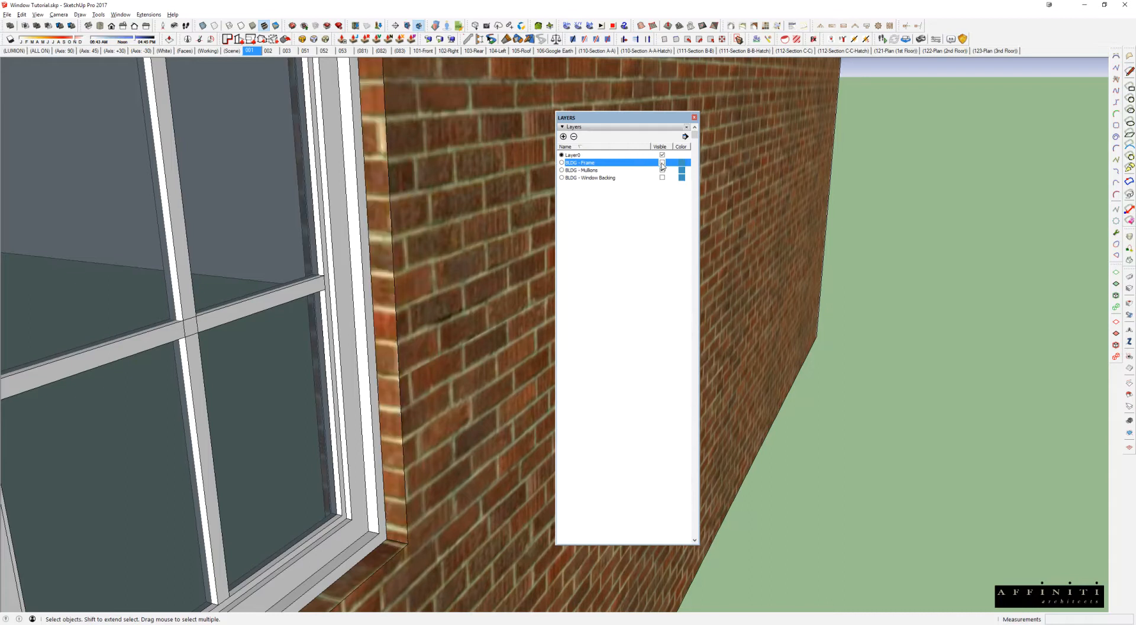
Step: Open the window component to inspect its cut outline and return to the surrounding brick wall
middle_click_drag(445, 254, 400, 261)
double_click(321, 285)
middle_click_drag(339, 362, 403, 300)
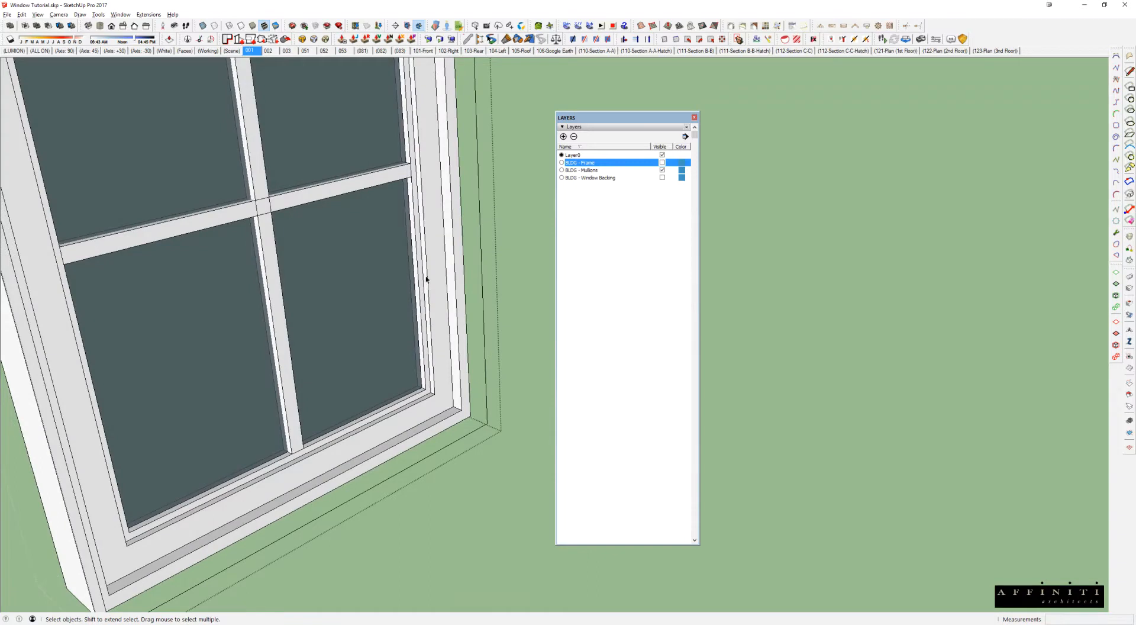
left_click(488, 240)
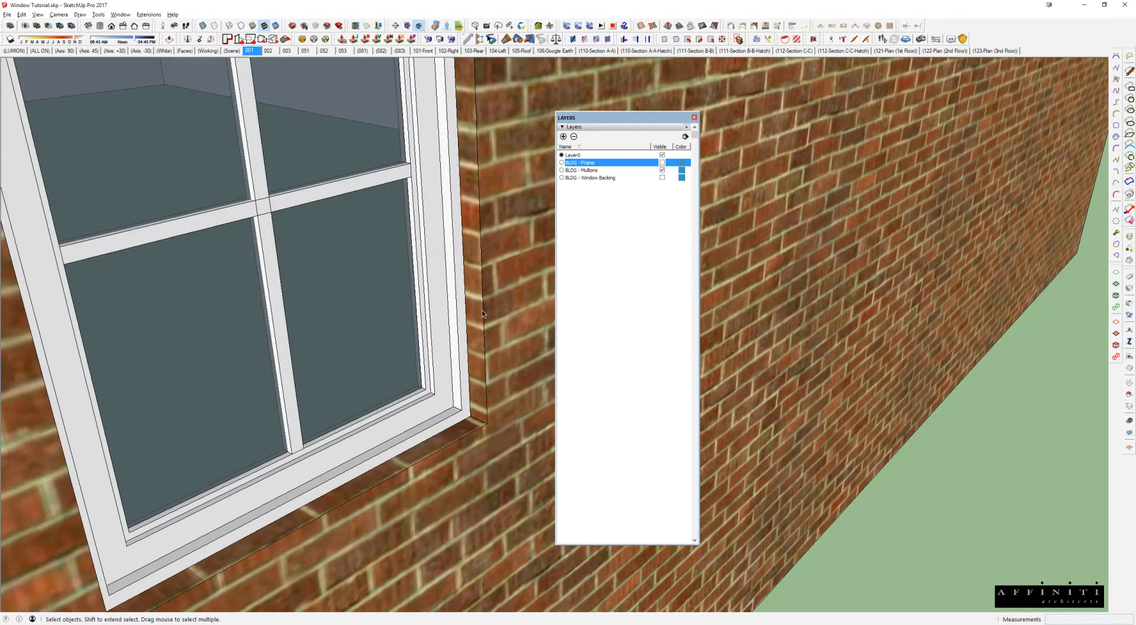
scroll(453, 471, "down", 3)
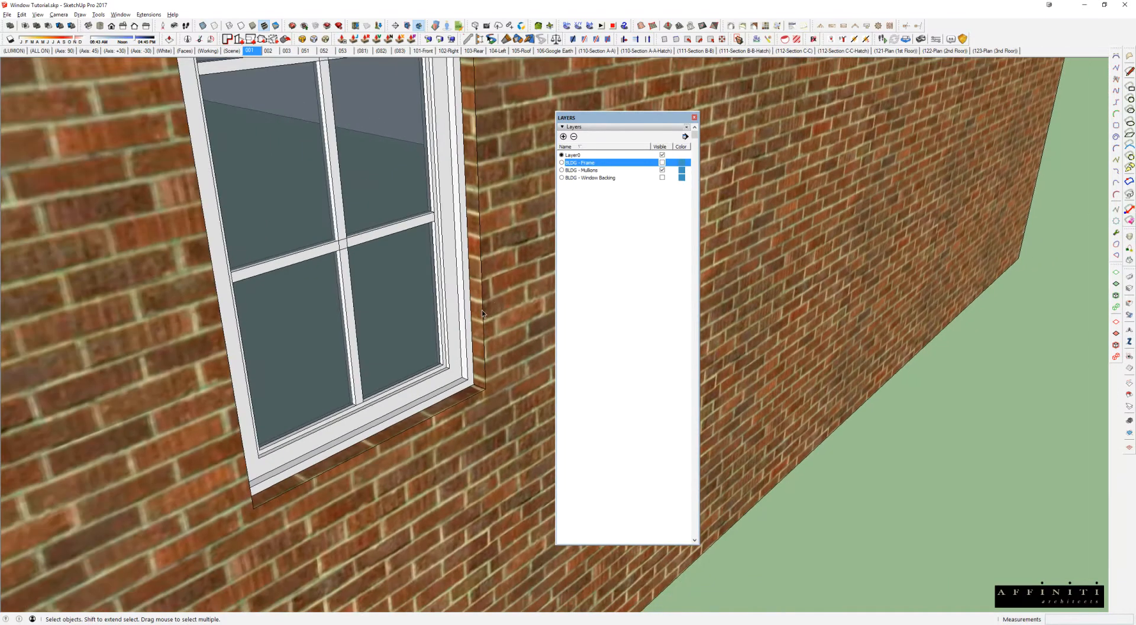
Step: Highlight the BLDG - Frame and BLDG - Window Backing layers together and bring the whole window into view
left_click(599, 179, "ctrl")
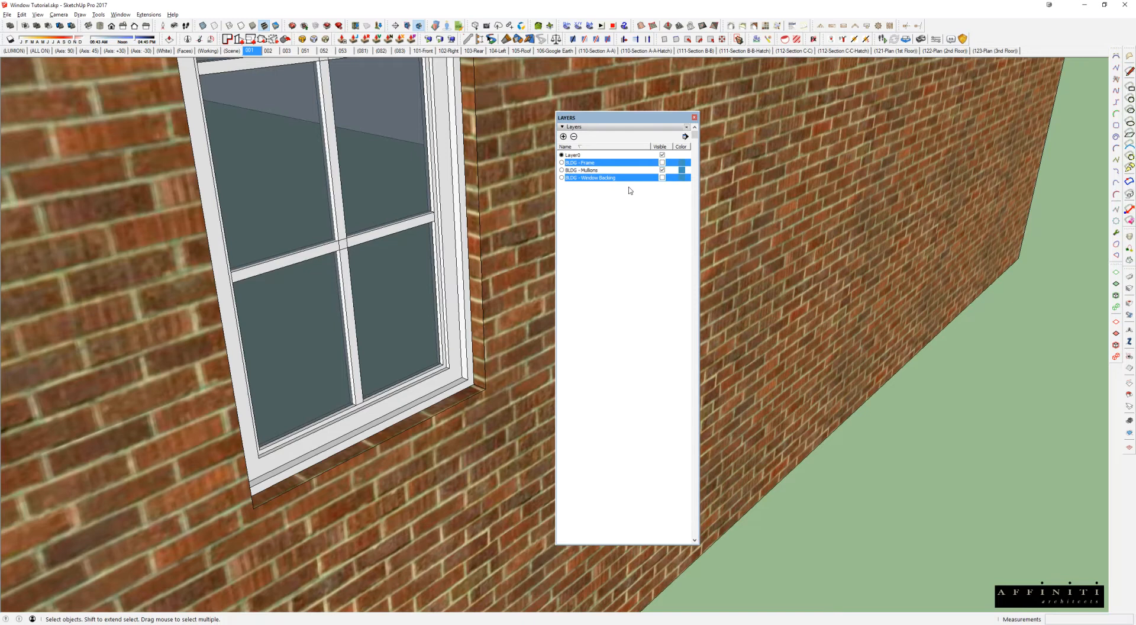
scroll(347, 238, "down", 2)
middle_click_drag(360, 310, 308, 284)
scroll(331, 326, "down", 1)
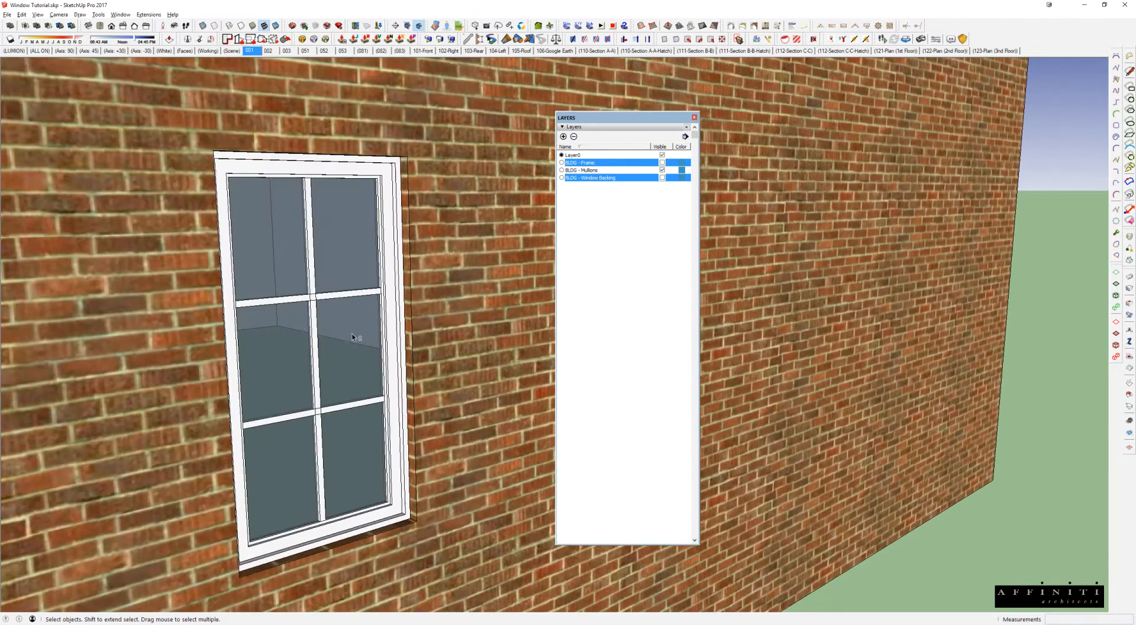
Step: Select the brick wall group and highlight only the BLDG - Mullions layer in the layer list
middle_click_drag(340, 335, 335, 270)
left_click(441, 205)
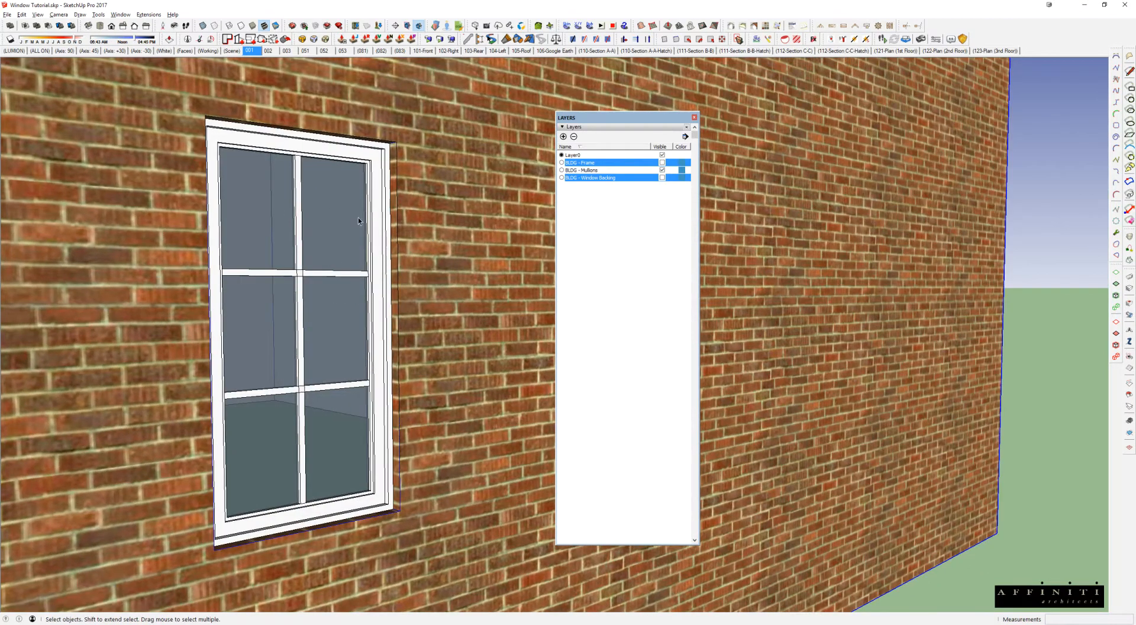
left_click(606, 206)
left_click(592, 173)
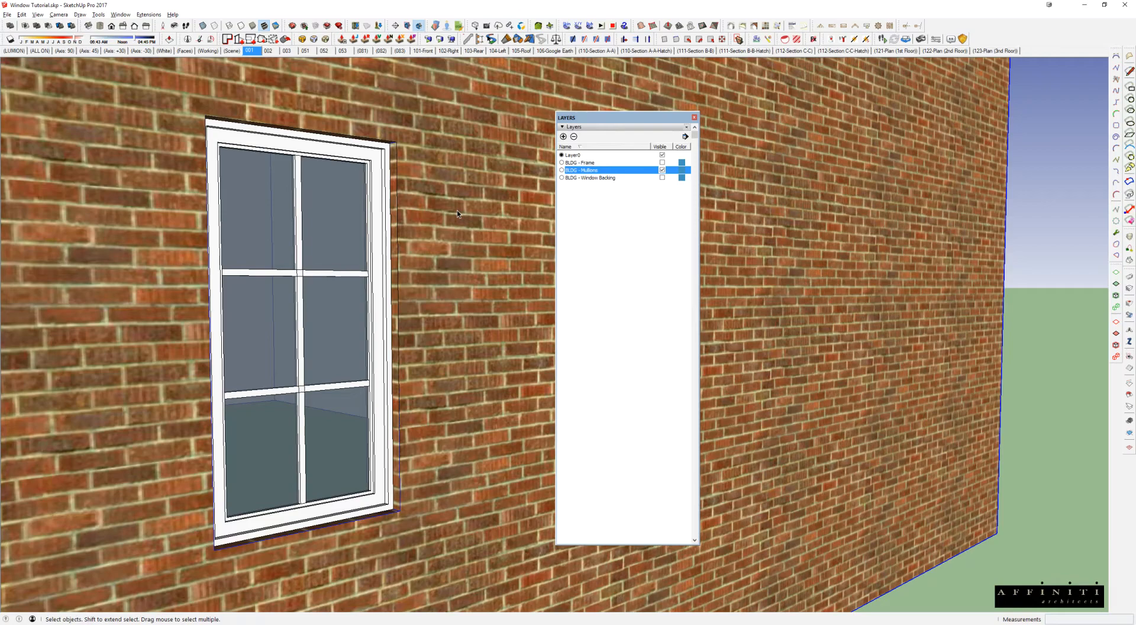
Step: Switch to the Blocks - Window - Casement.skp model and examine its grid of casement windows up close
key("alt+Tab")
key("alt+Tab")
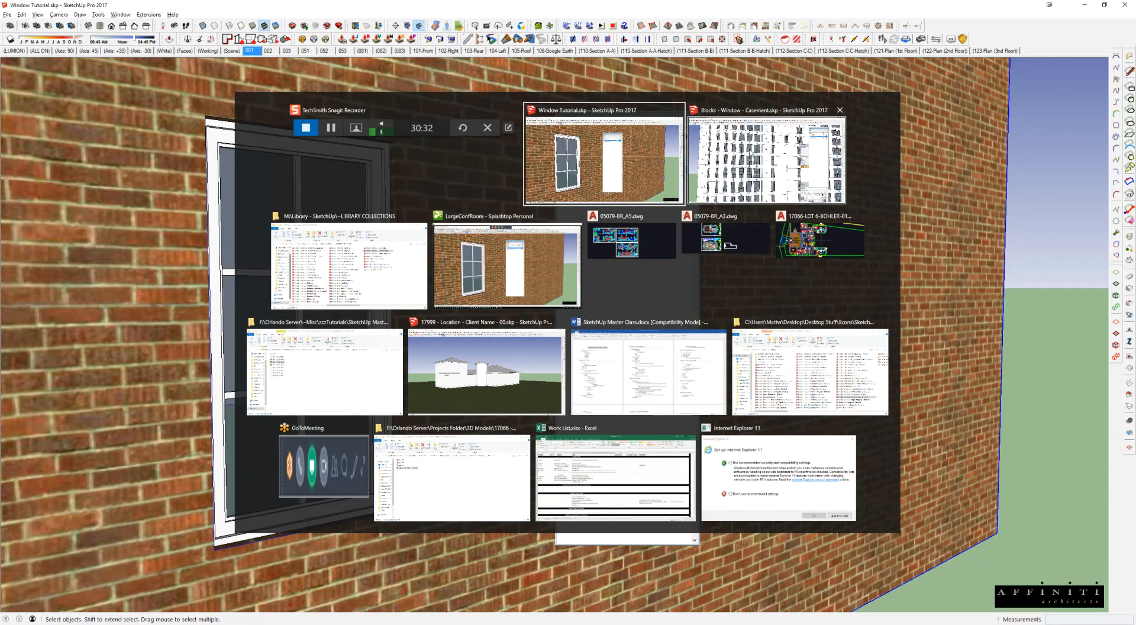
left_click(752, 154)
scroll(482, 311, "down", 6)
middle_click_drag(489, 293, 418, 286)
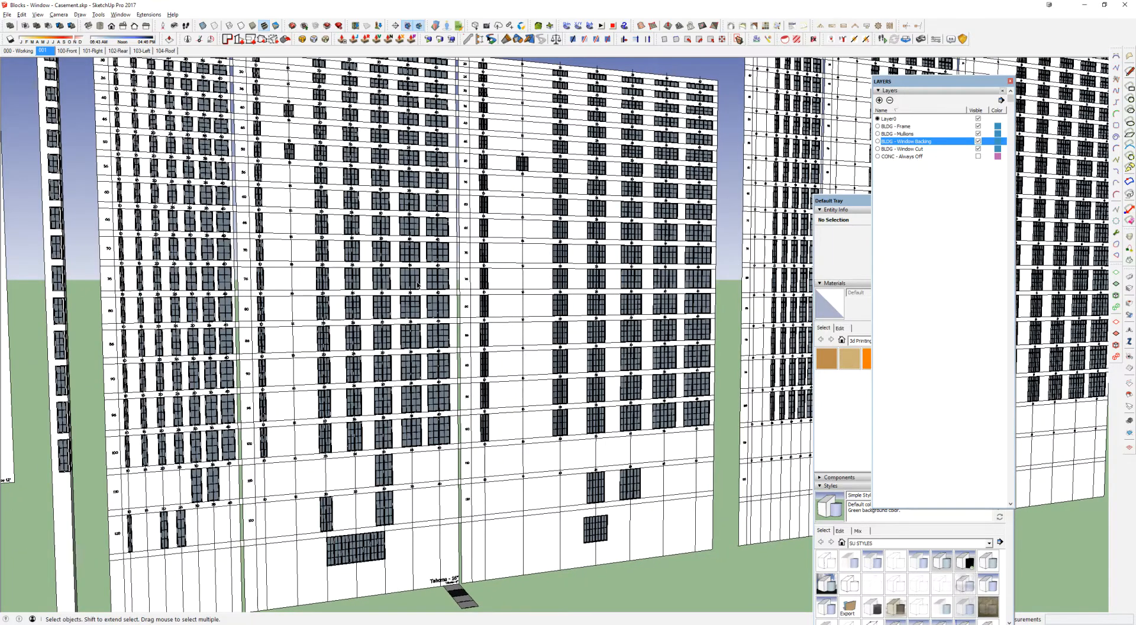
scroll(415, 287, "up", 5)
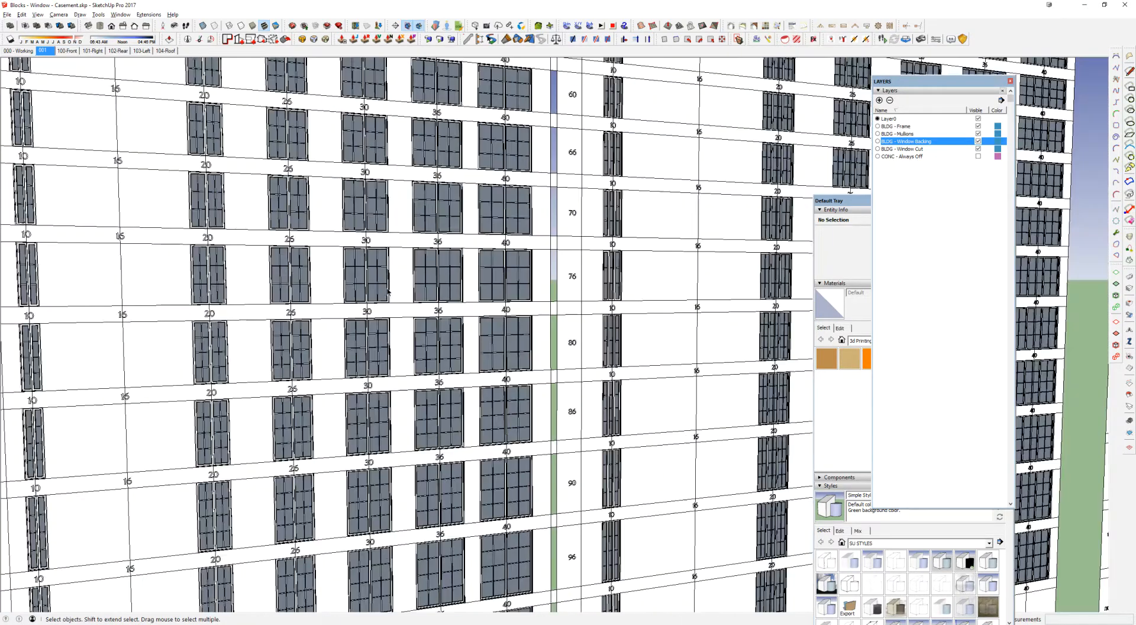
Step: Hide the BLDG - Mullions layer, look over the casement window grid without its mullions, and turn the layer back on
left_click(964, 134)
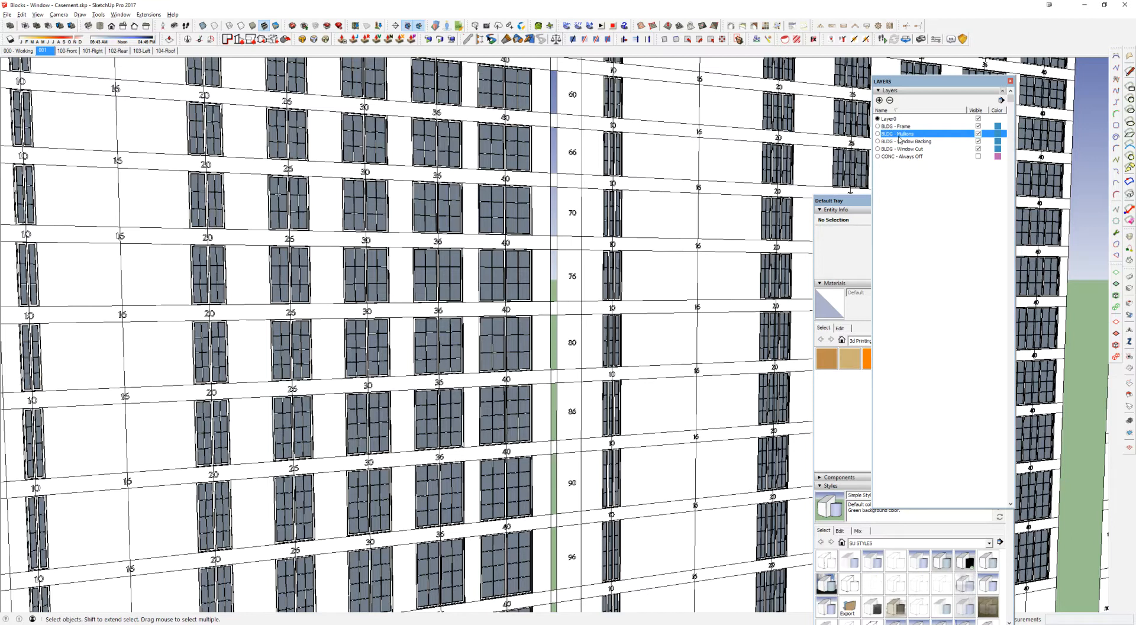
left_click(978, 134)
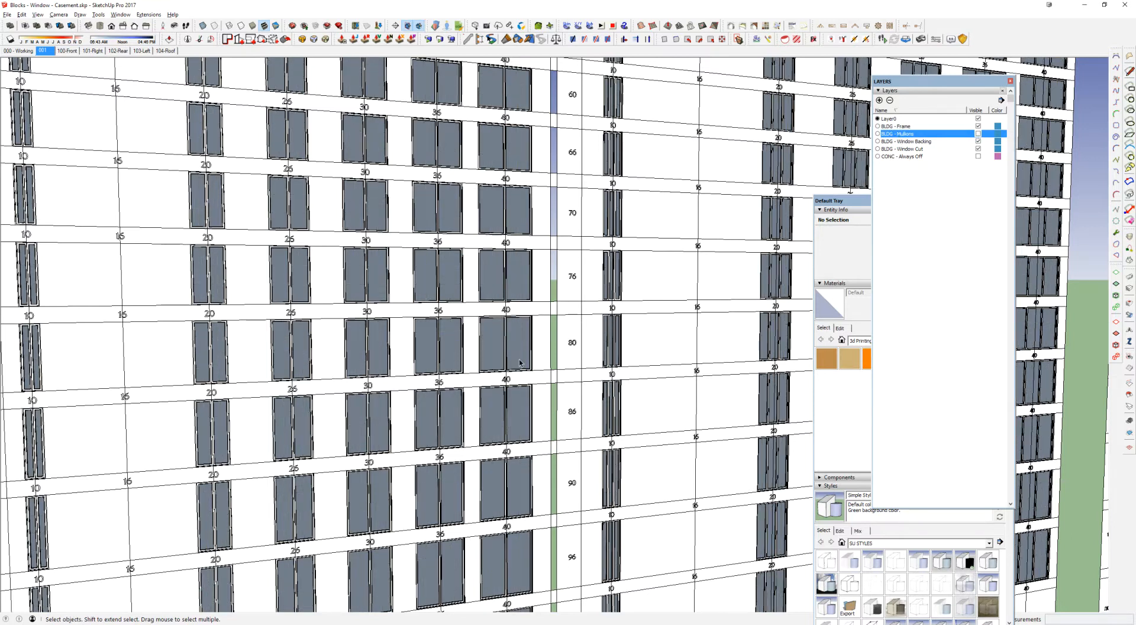
scroll(520, 363, "down", 3)
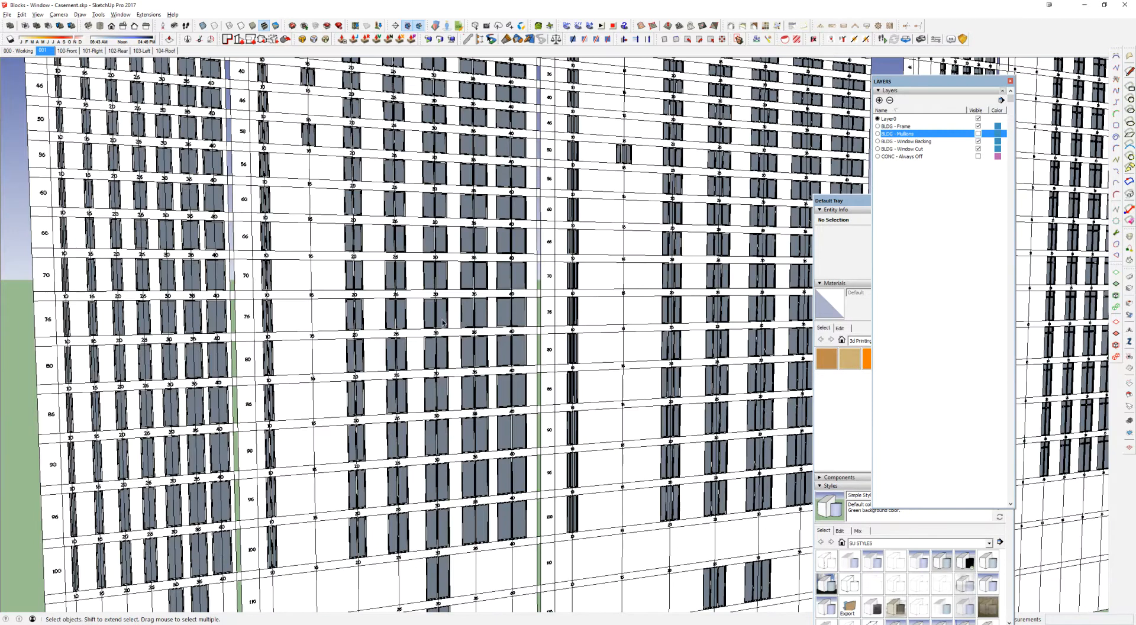
middle_click_drag(520, 363, 516, 302)
scroll(516, 302, "up", 5)
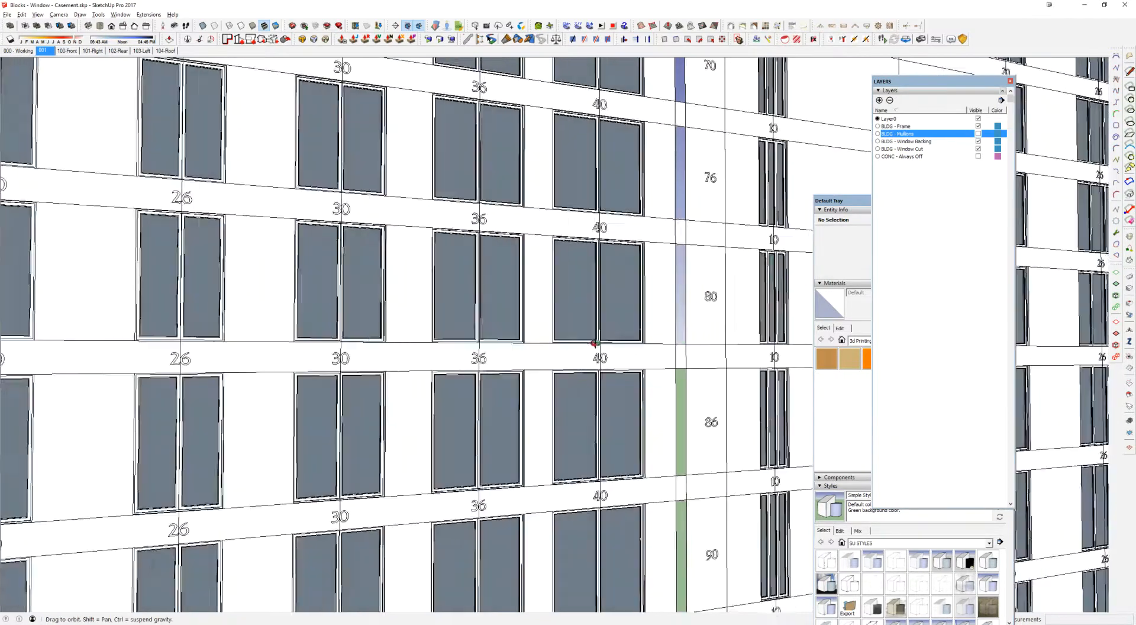
middle_click_drag(594, 344, 520, 348)
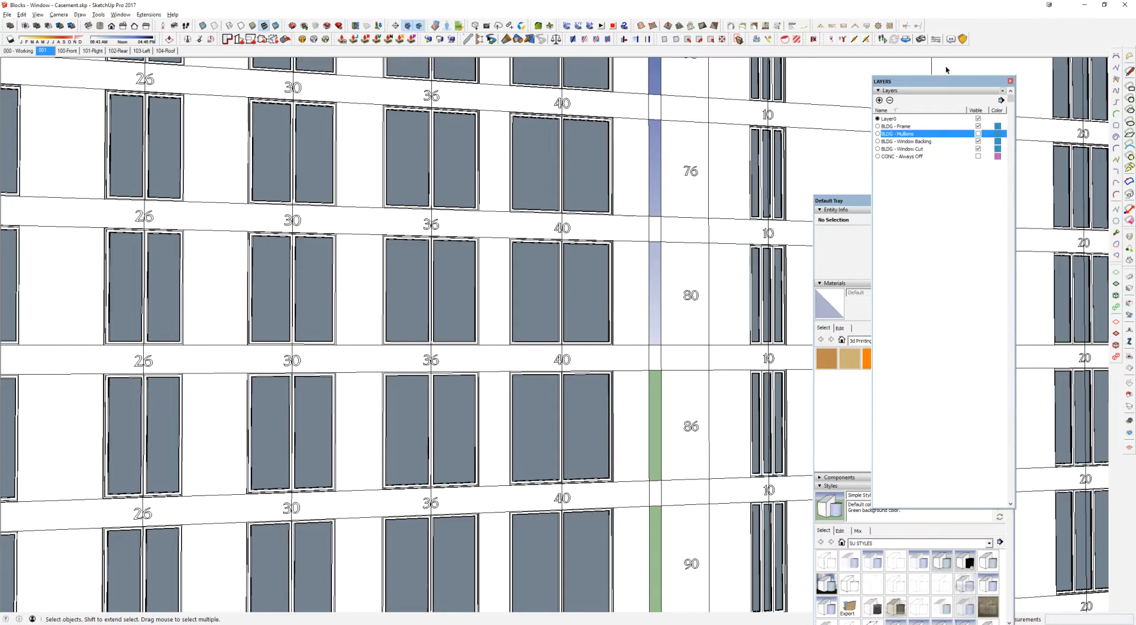
left_click(978, 134)
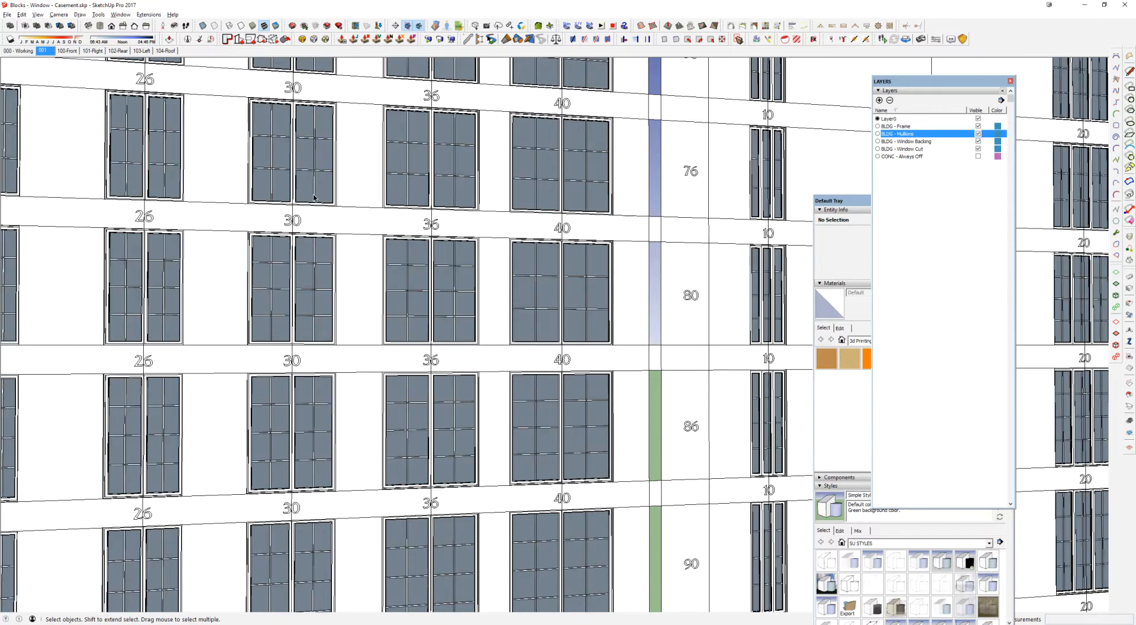
Step: Open the casement window in column 36, row 76, down to its sash and select the mullions group
middle_click_drag(315, 199, 355, 246)
middle_click_drag(396, 182, 426, 260)
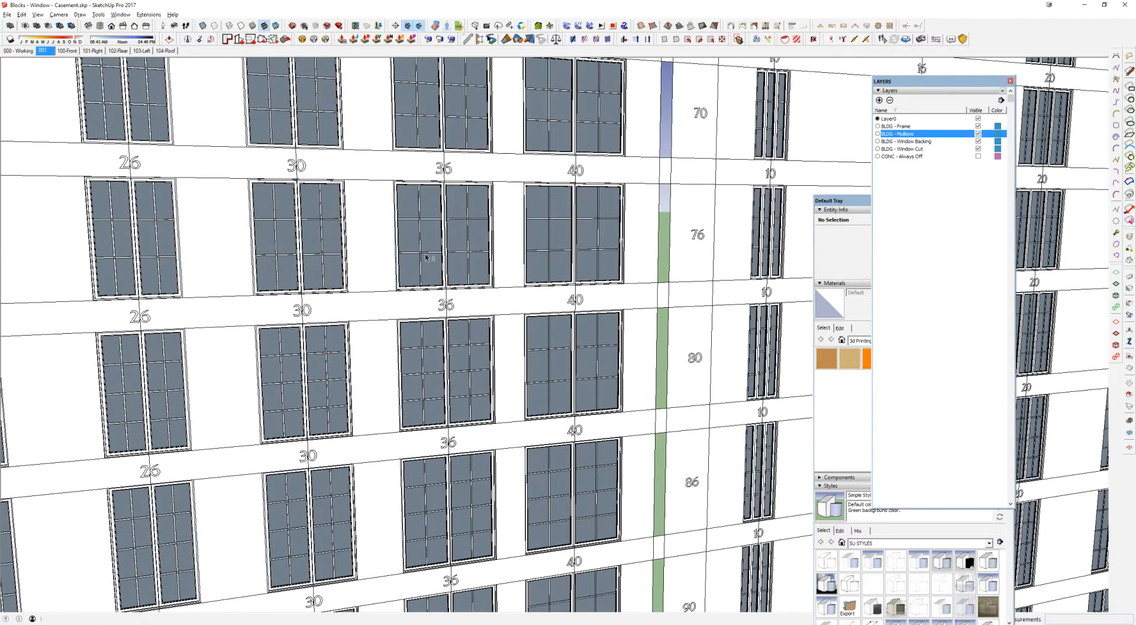
scroll(368, 292, "down", 2)
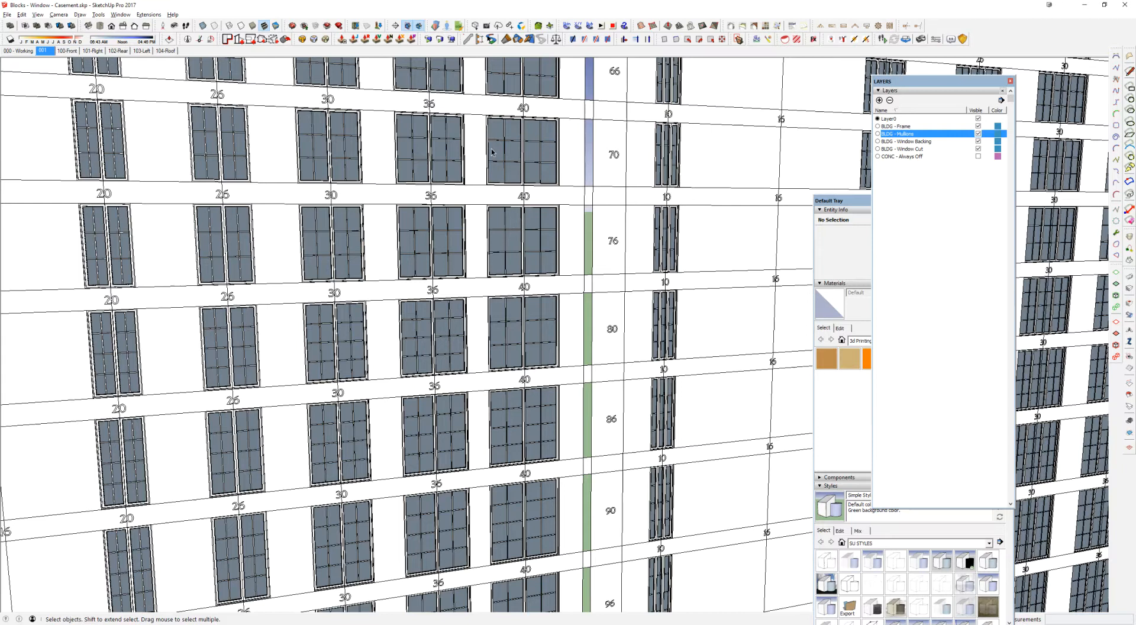
scroll(427, 231, "up", 5)
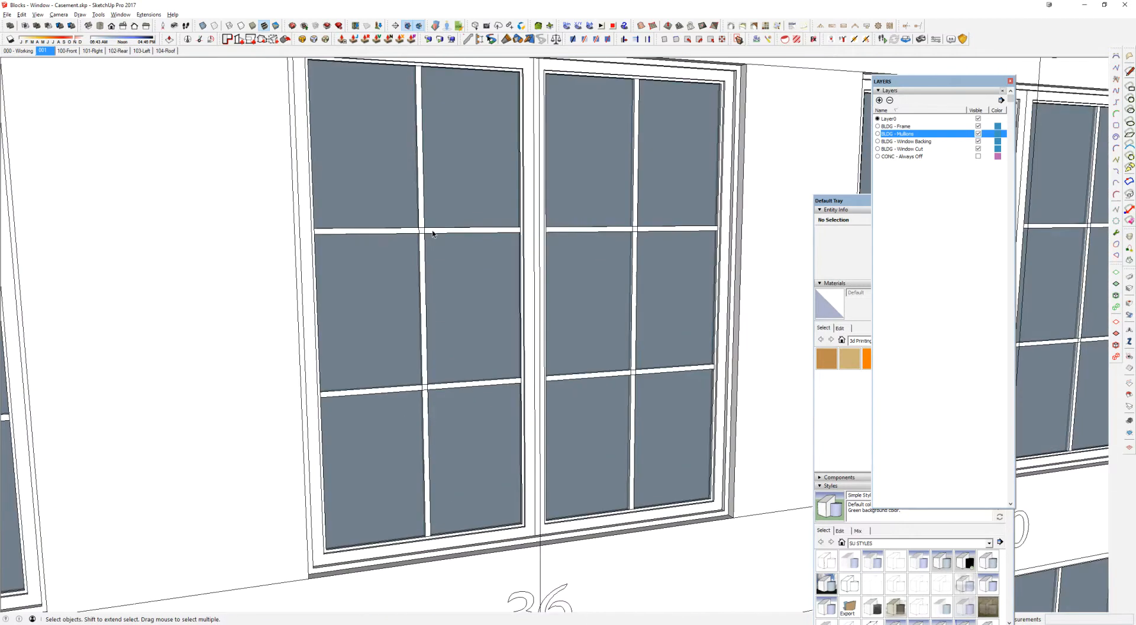
double_click(433, 232)
double_click(433, 232)
left_click(433, 232)
middle_click_drag(471, 232, 442, 290, "shift")
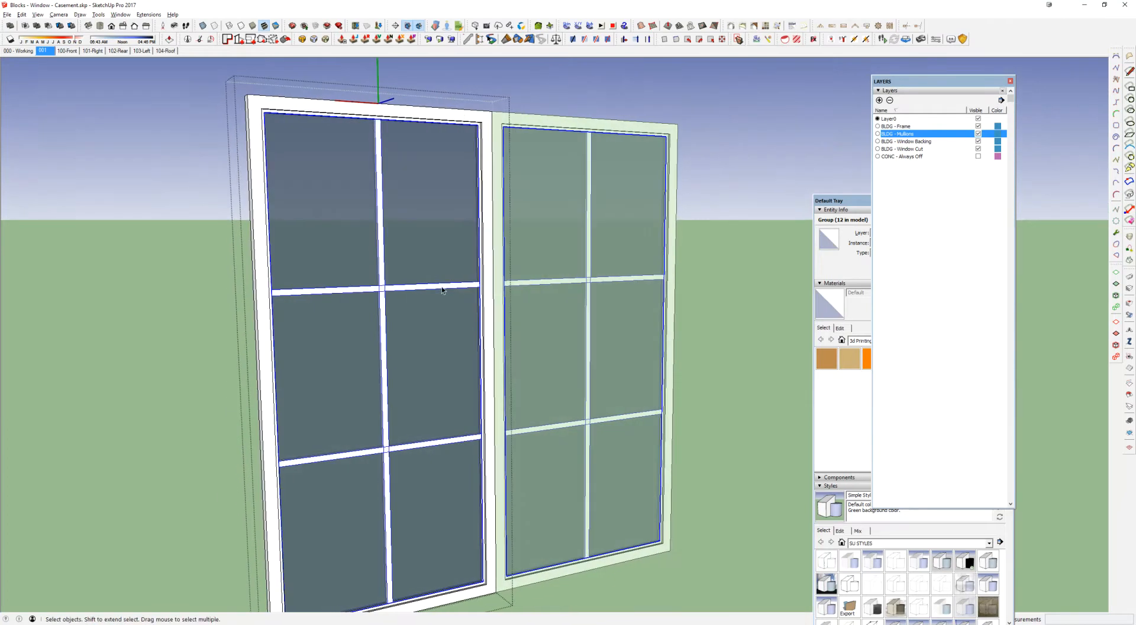
Step: Move the mullions group out of the sash along the red axis by about 4' 1 13/16"
scroll(442, 287, "down", 3)
key("m")
left_click(433, 306)
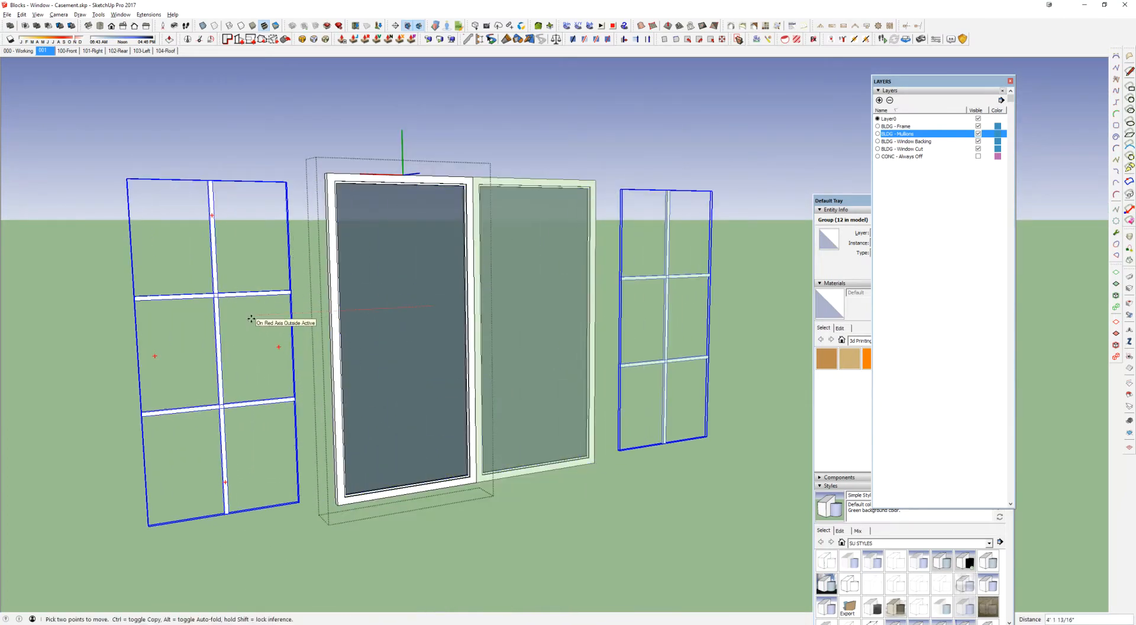
left_click(251, 319)
key("space")
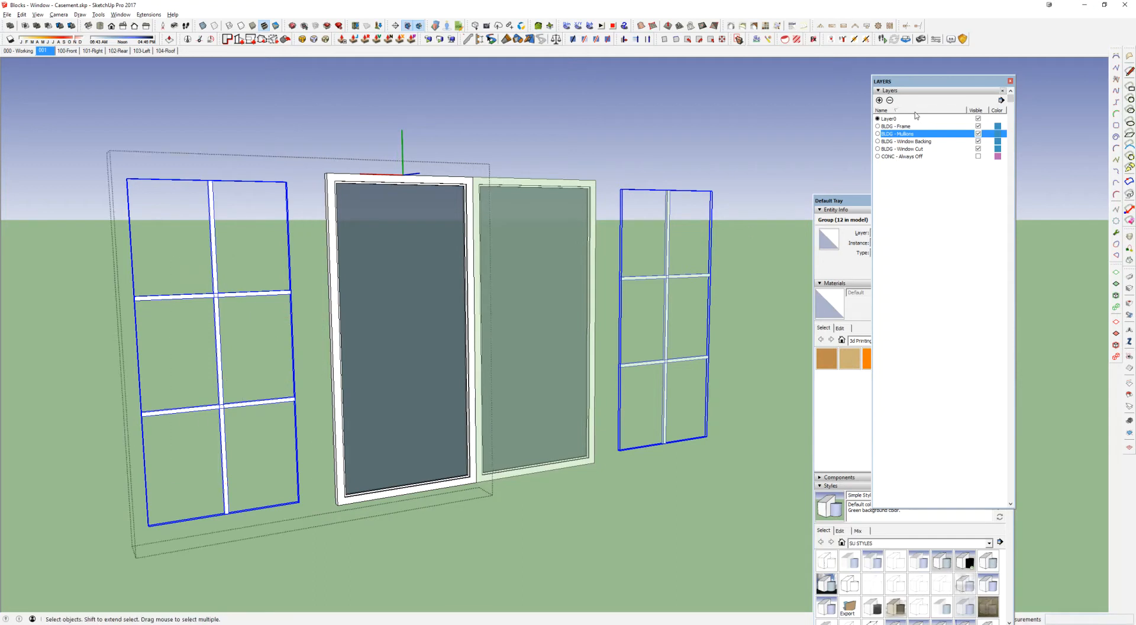
Step: Bring the Default Tray into view and check the layer assigned to the mullions group in Entity Info
left_click_drag(843, 200, 737, 134)
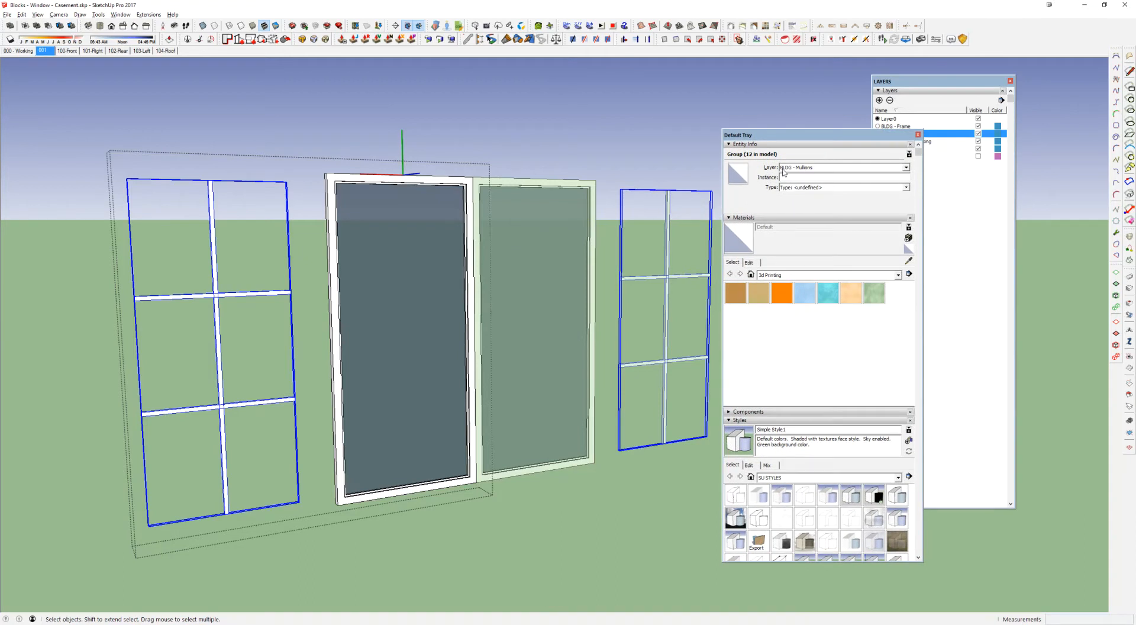
left_click(790, 172)
left_click(827, 172)
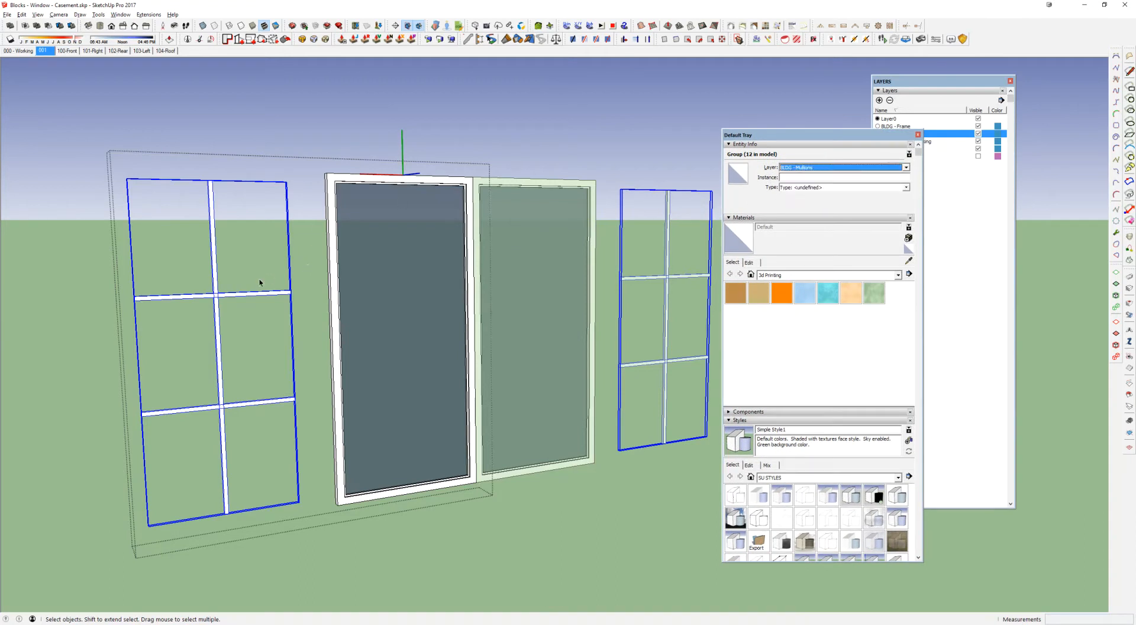
Step: Open the mullions group and select its vertical and horizontal bars to check which layer they are on
double_click(236, 292)
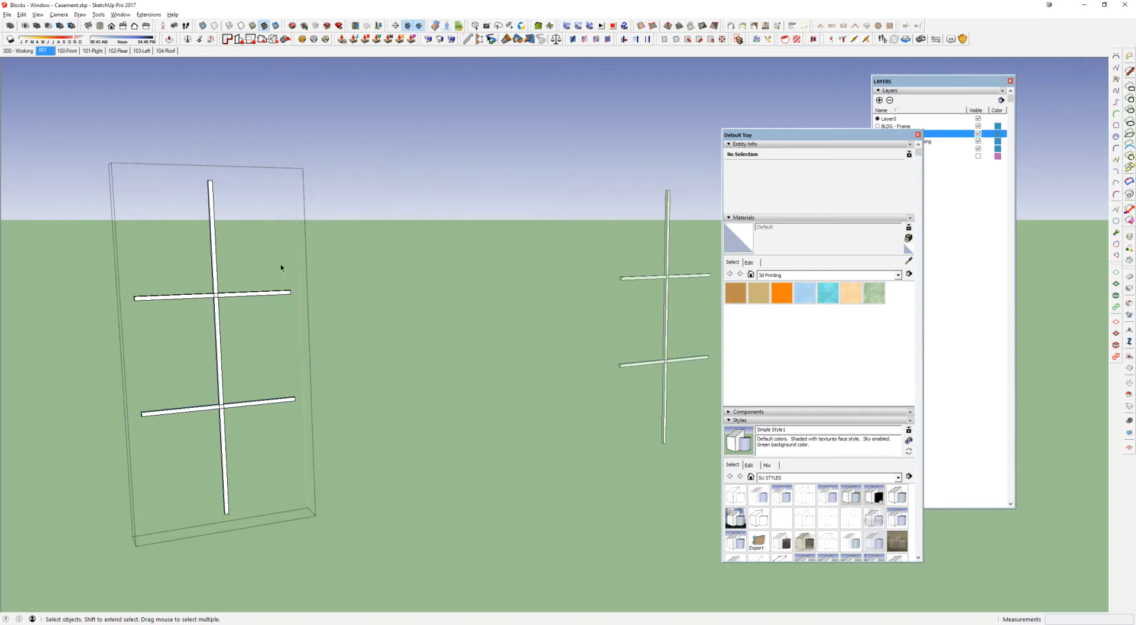
left_click_drag(173, 508, 170, 508)
left_click(214, 220)
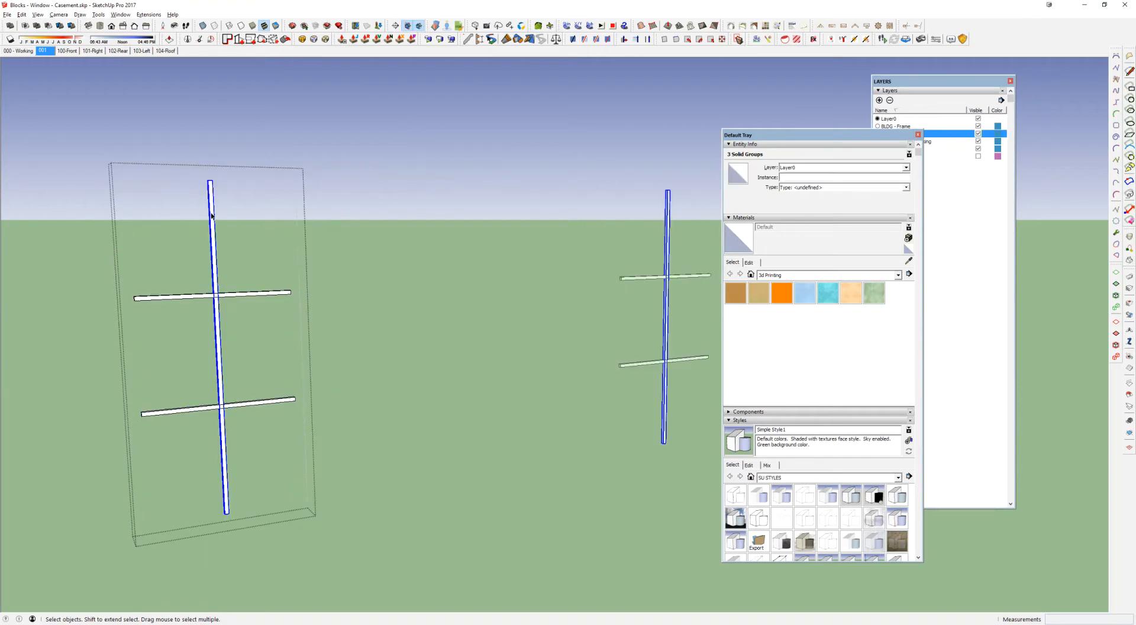
left_click(234, 295)
left_click_drag(255, 260, 160, 504)
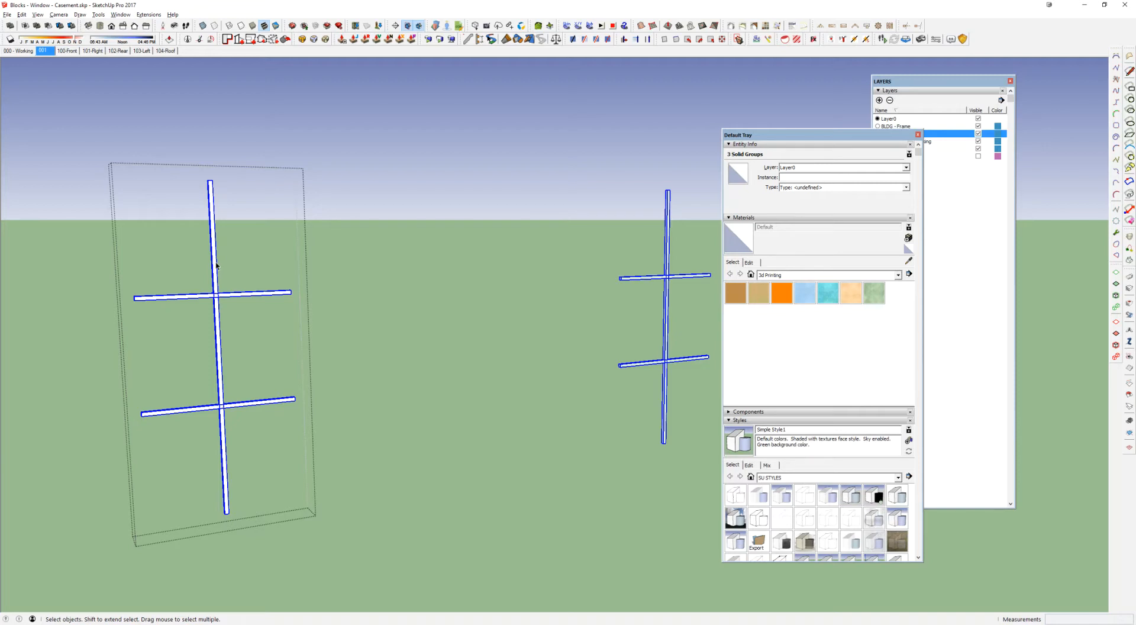
Step: Inspect the vertical bar and the upper horizontal bar one at a time, and return to the sash with its mullions in place
left_click(216, 264)
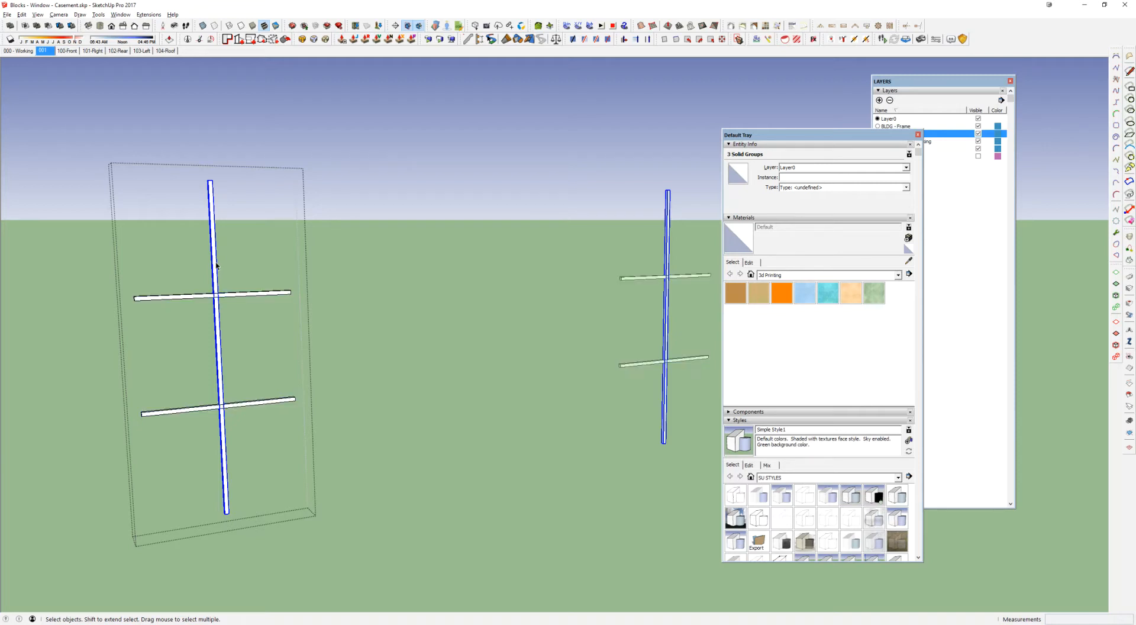
scroll(216, 295, "up", 3)
middle_click_drag(216, 296, 416, 248)
left_click(410, 261)
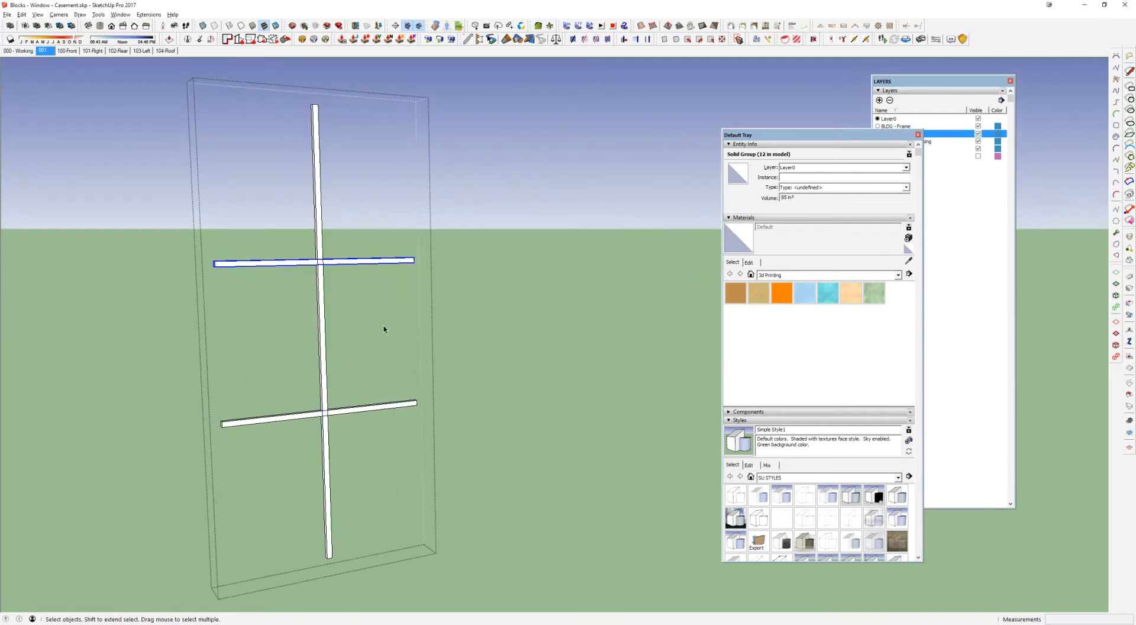
left_click(320, 278)
left_click(380, 264)
scroll(380, 263, "up", 2)
scroll(380, 264, "down", 1)
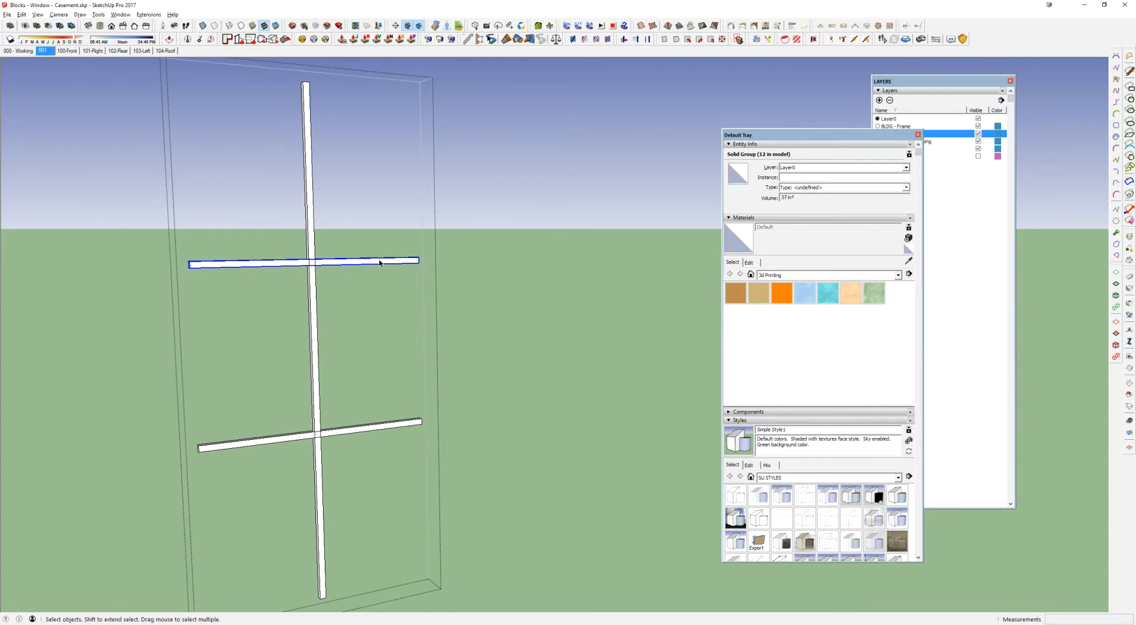
scroll(380, 264, "down", 4)
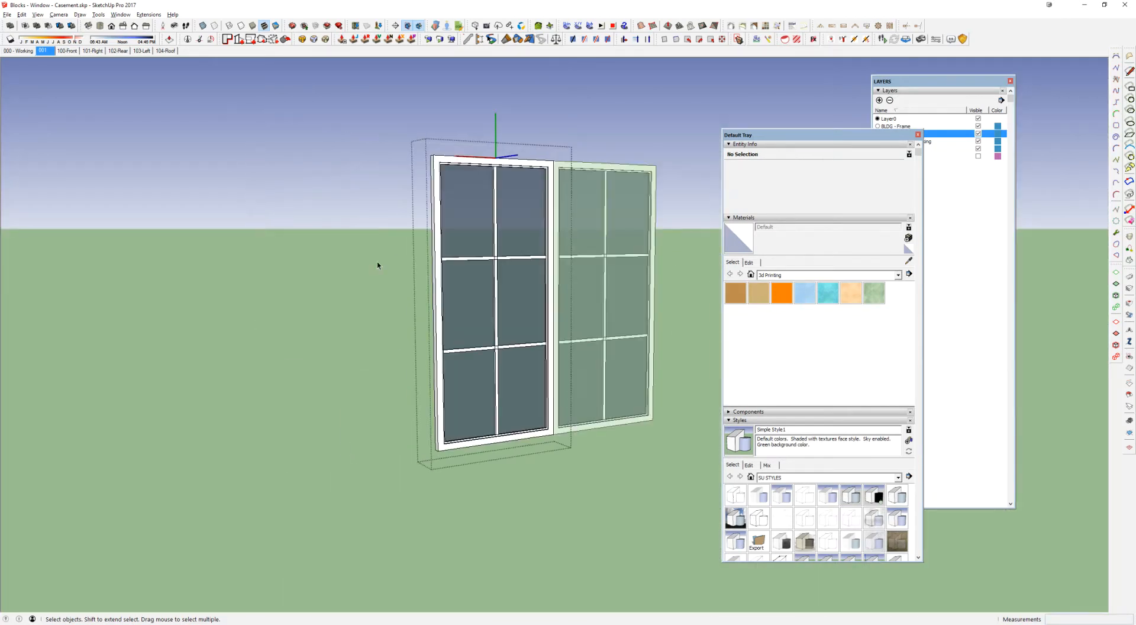
Step: Reopen the mullions group and move the upper horizontal bar down about 1' 2 3/16" to the middle of the vertical bar
scroll(390, 254, "up", 5)
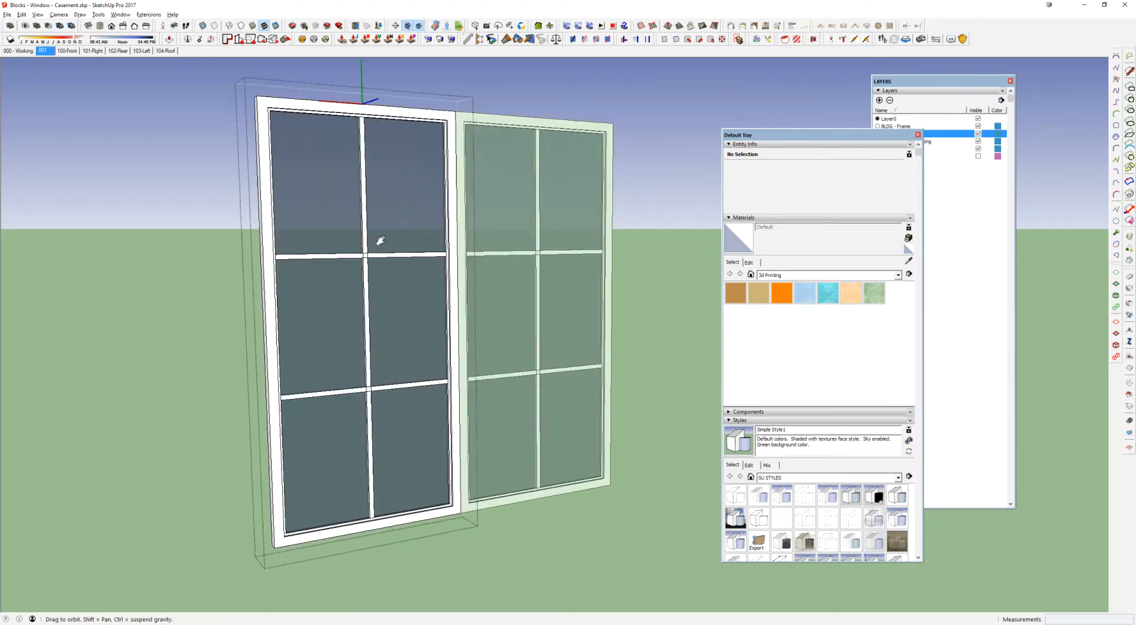
double_click(357, 242)
scroll(385, 249, "down", 3)
left_click(413, 247)
scroll(452, 247, "up", 4)
key("m")
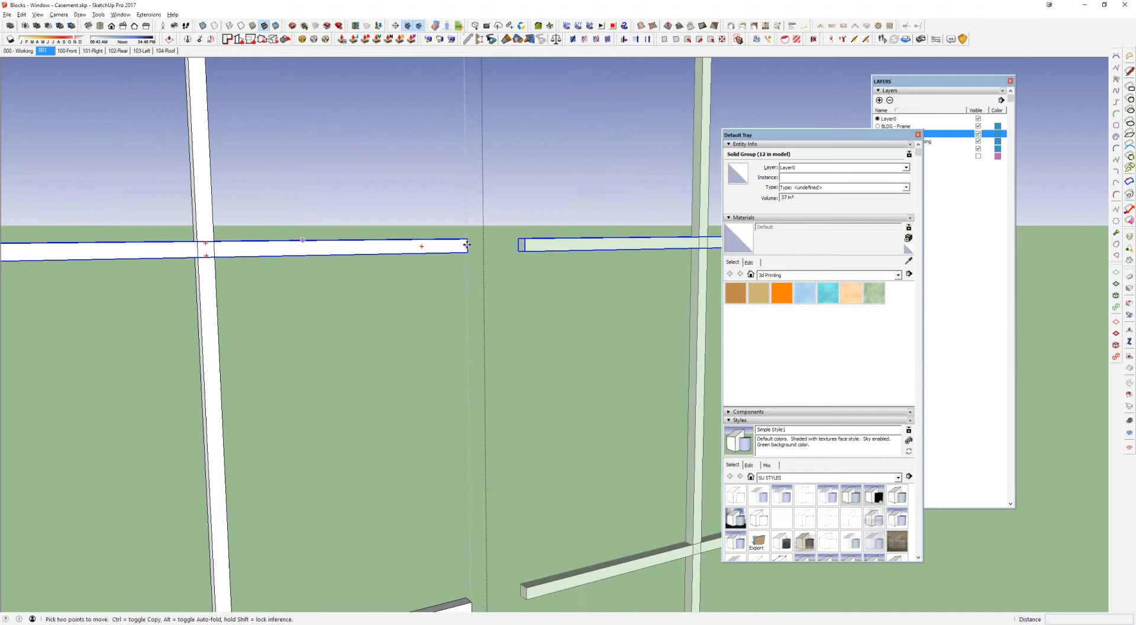
left_click(468, 247)
scroll(468, 246, "down", 5)
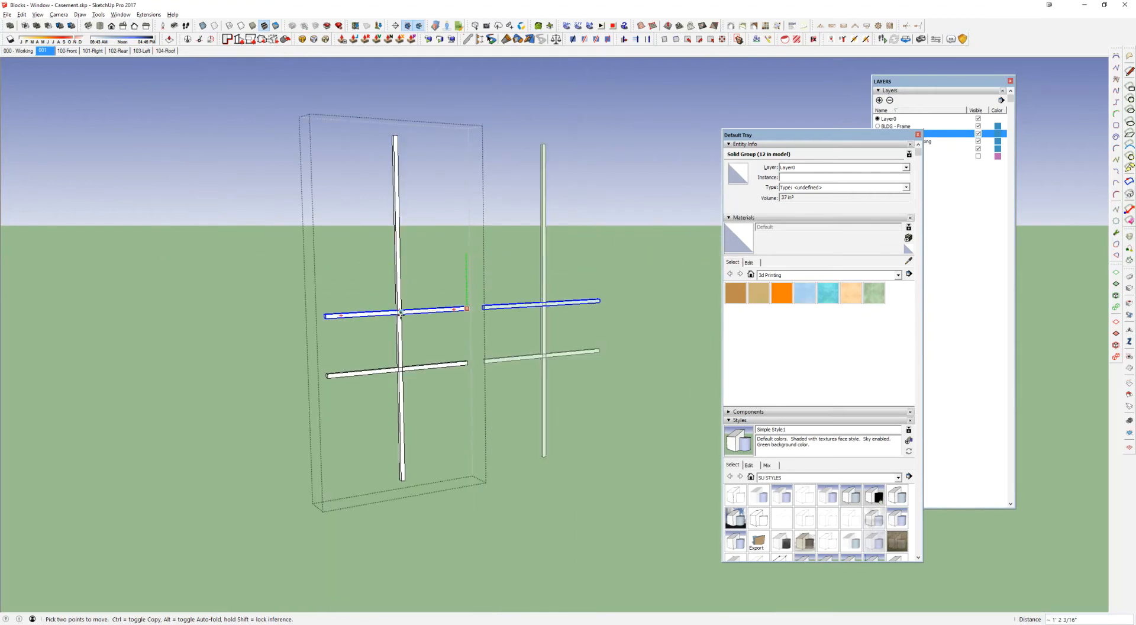
left_click(400, 313)
Step: Erase the lower horizontal bar and close the mullions group
key("e")
left_click(444, 368)
key("space")
left_click(228, 401)
scroll(451, 309, "down", 3)
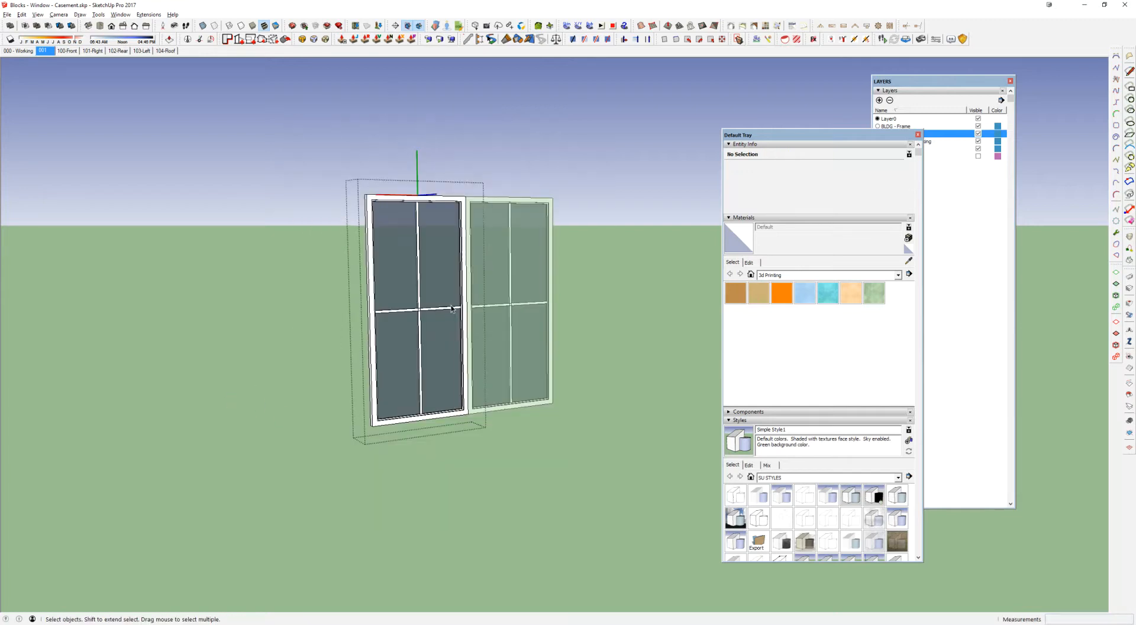
Step: Reopen the mullions group and move the remaining horizontal bar down about 3' 6 3/16" to the vertical bar's lower end
scroll(451, 309, "up", 3)
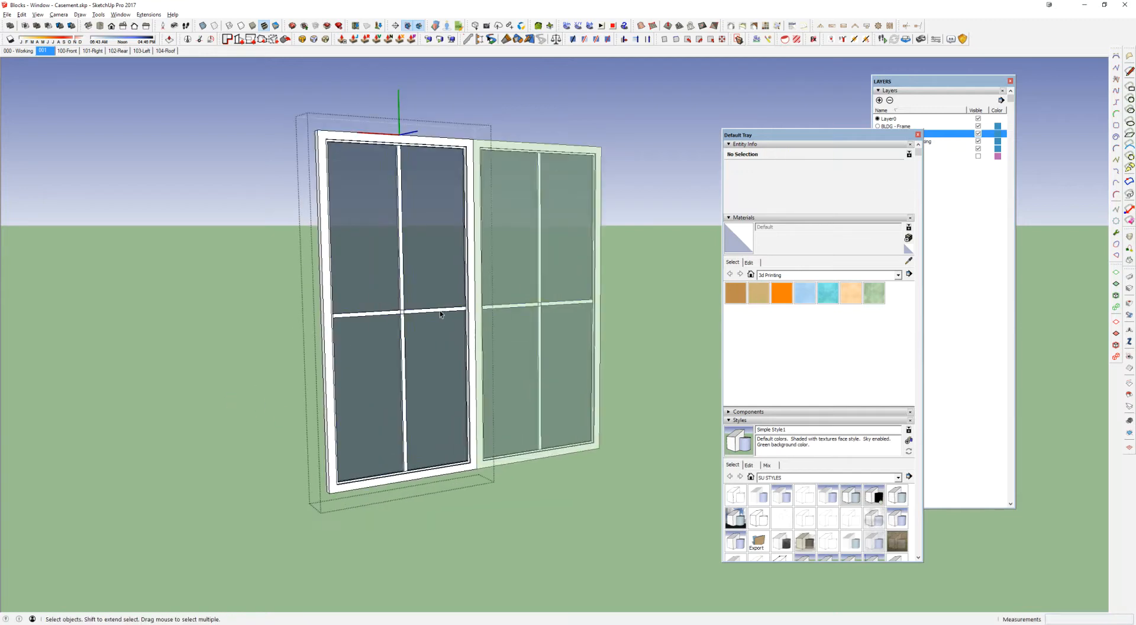
double_click(440, 312)
left_click(440, 312)
scroll(440, 314, "up", 4)
scroll(441, 314, "up", 5)
key("m")
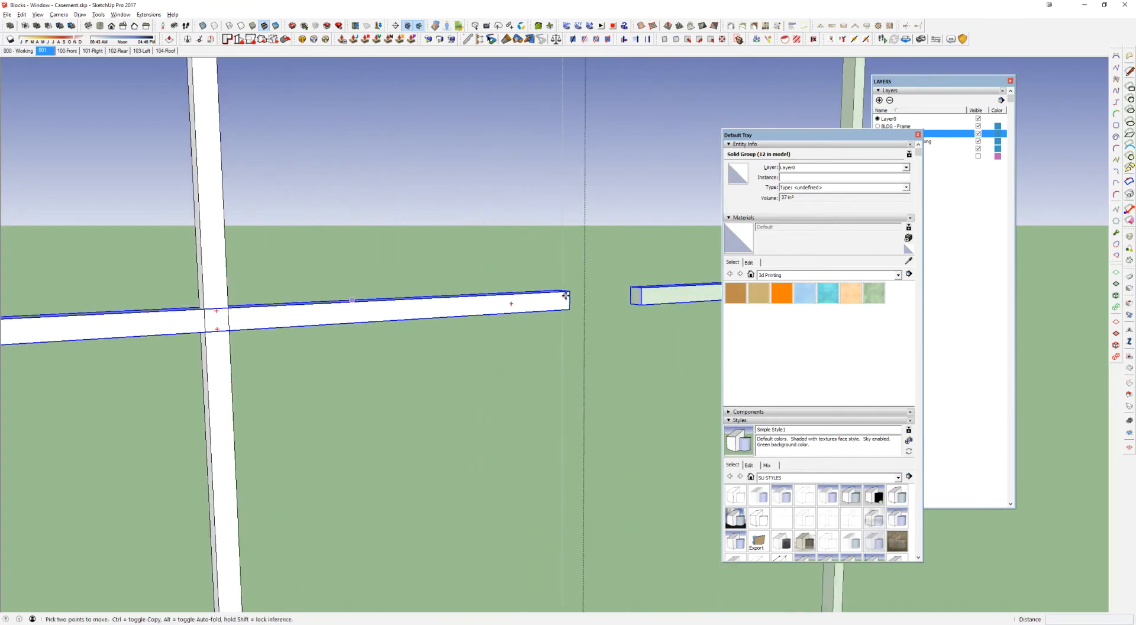
scroll(568, 322, "down", 4)
middle_click_drag(569, 325, 526, 104, "shift")
scroll(525, 105, "down", 2)
left_click(415, 383)
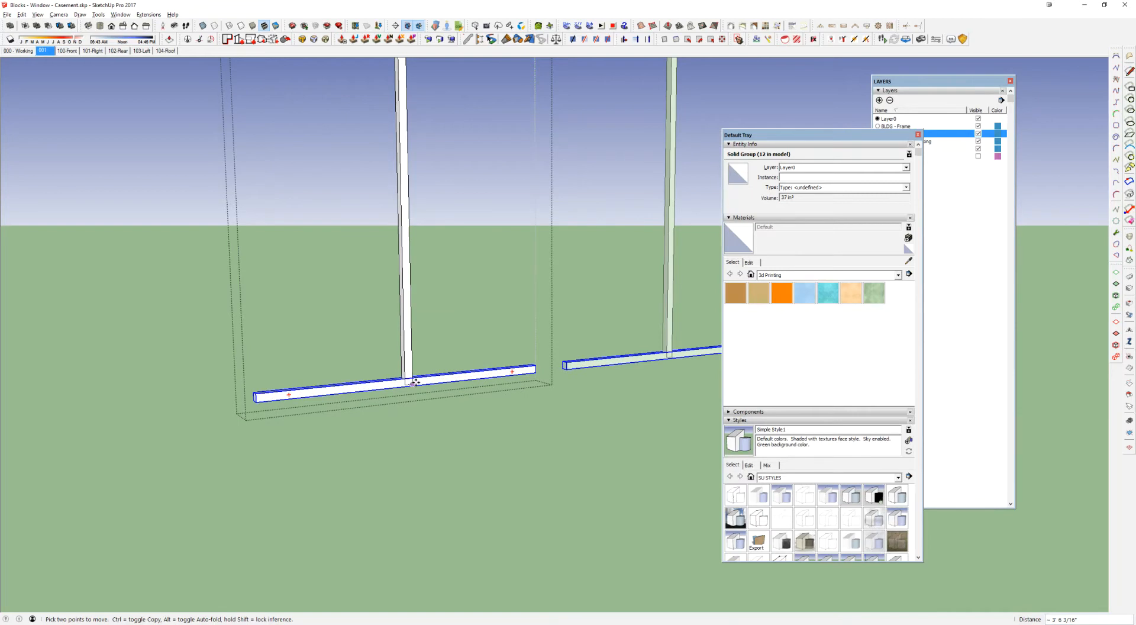
Step: Copy the horizontal bar 7' 1" up to the vertical bar's top end and divide the span into four equal spaces with 4/
scroll(540, 369, "up", 3)
left_click(541, 368)
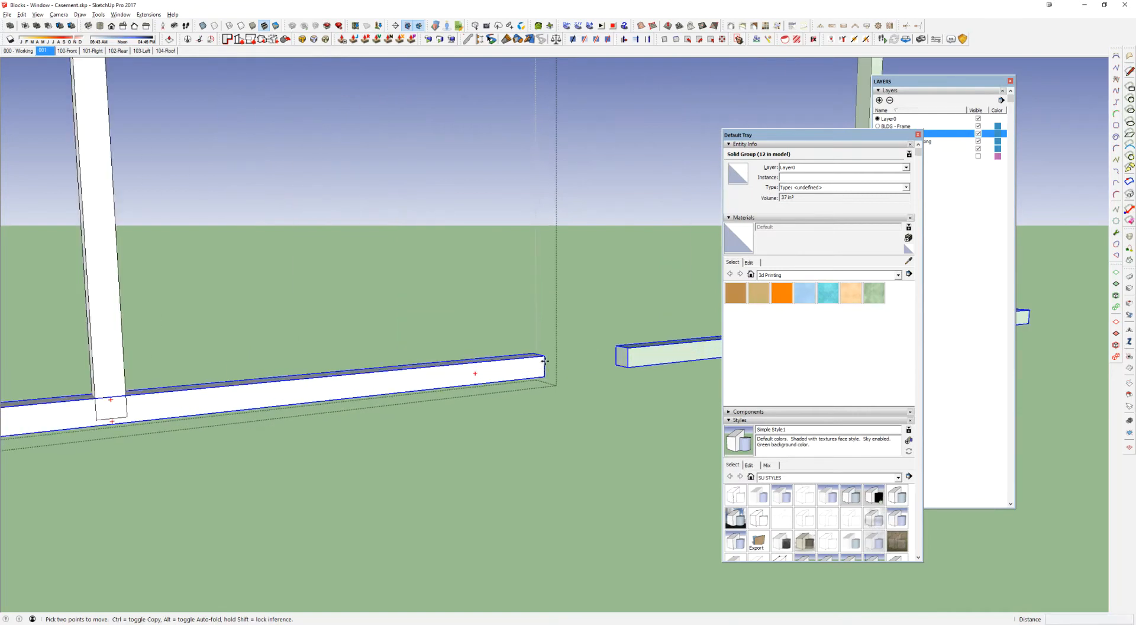
key("ctrl")
scroll(124, 391, "down", 2)
middle_click_drag(133, 296, 194, 521, "shift")
scroll(194, 317, "down", 2)
middle_click_drag(197, 317, 265, 464, "shift")
scroll(265, 465, "down", 1)
scroll(269, 433, "down", 1)
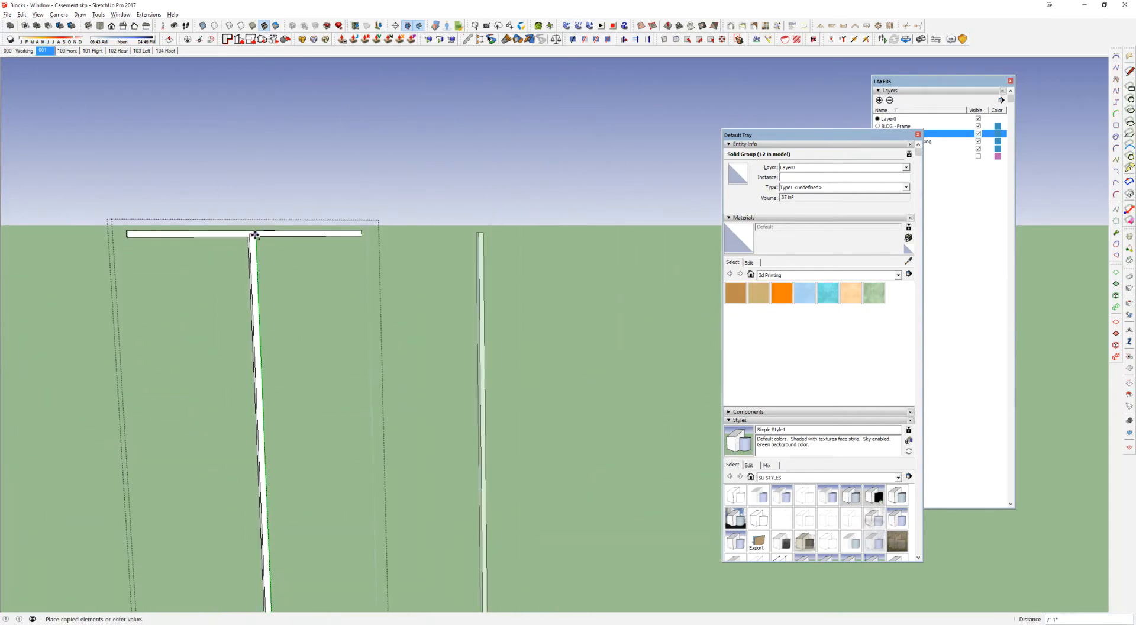
left_click(254, 234)
type("4/")
key("Return")
Step: Erase the topmost and bottommost horizontal bars and close the mullions group
scroll(234, 369, "down", 3)
middle_click_drag(232, 368, 313, 291, "shift")
key("e")
left_click(308, 211)
left_click(329, 510)
key("space")
key("Escape")
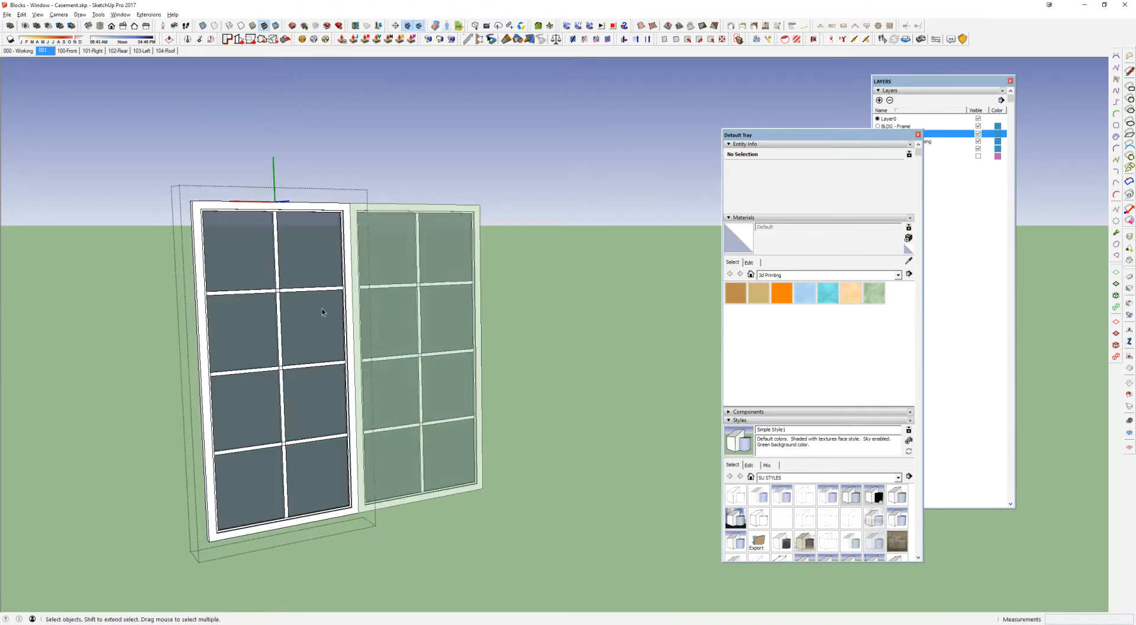
Step: Inspect the revised mullions group, then open it and select its vertical bar and top horizontal bar individually
middle_click_drag(335, 398, 281, 395)
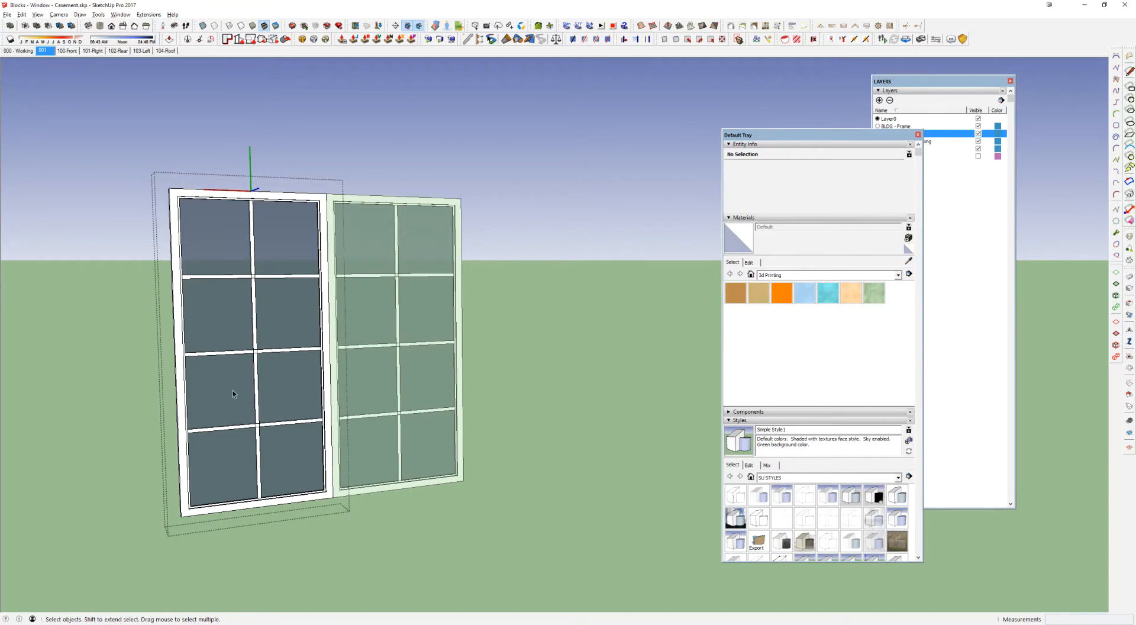
left_click(252, 268)
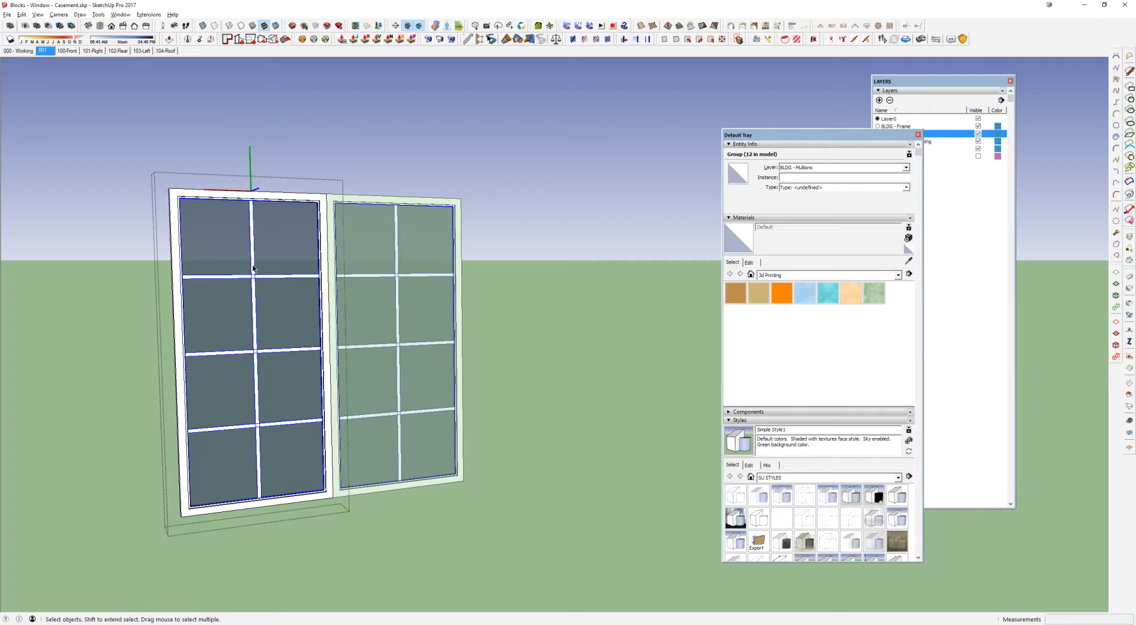
double_click(253, 269)
left_click(252, 268)
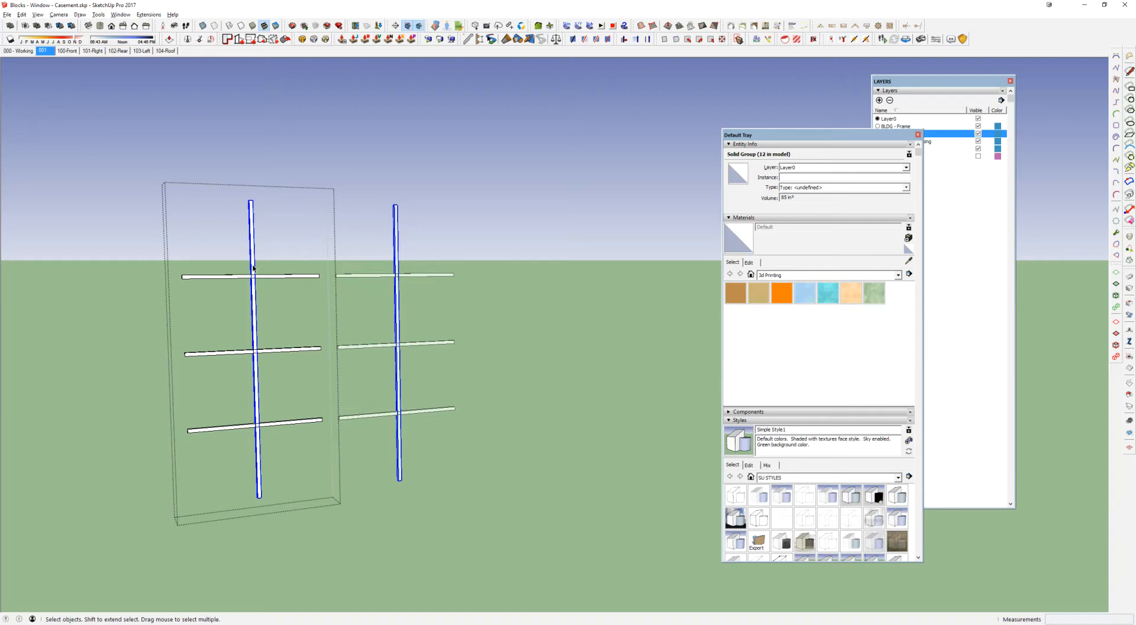
left_click(281, 276)
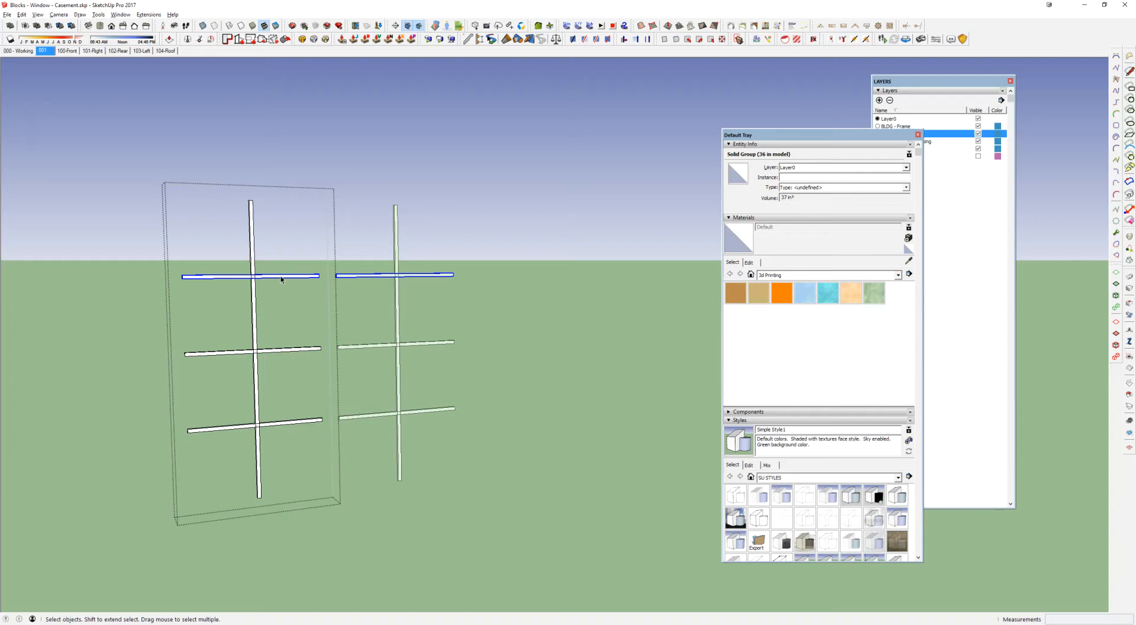
Step: Close the sash group, highlight the BLDG - Frame, BLDG - Mullions and BLDG - Window Backing layers, and select the window's 36-76 sash block
scroll(281, 279, "up", 2)
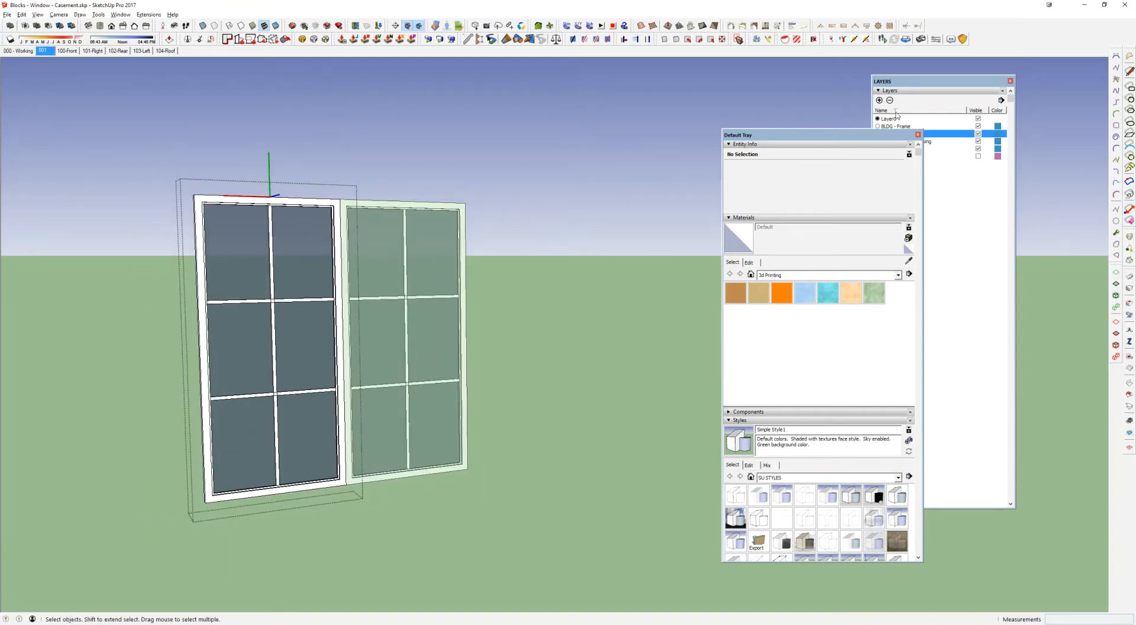
left_click_drag(861, 137, 780, 116)
middle_click_drag(302, 241, 439, 241)
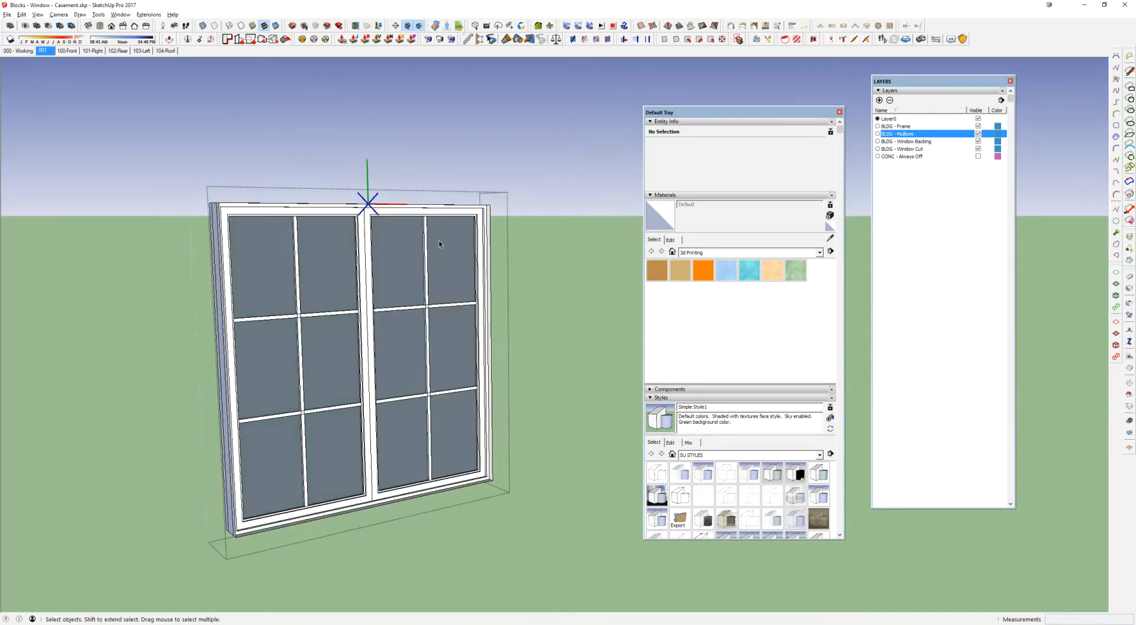
double_click(904, 126)
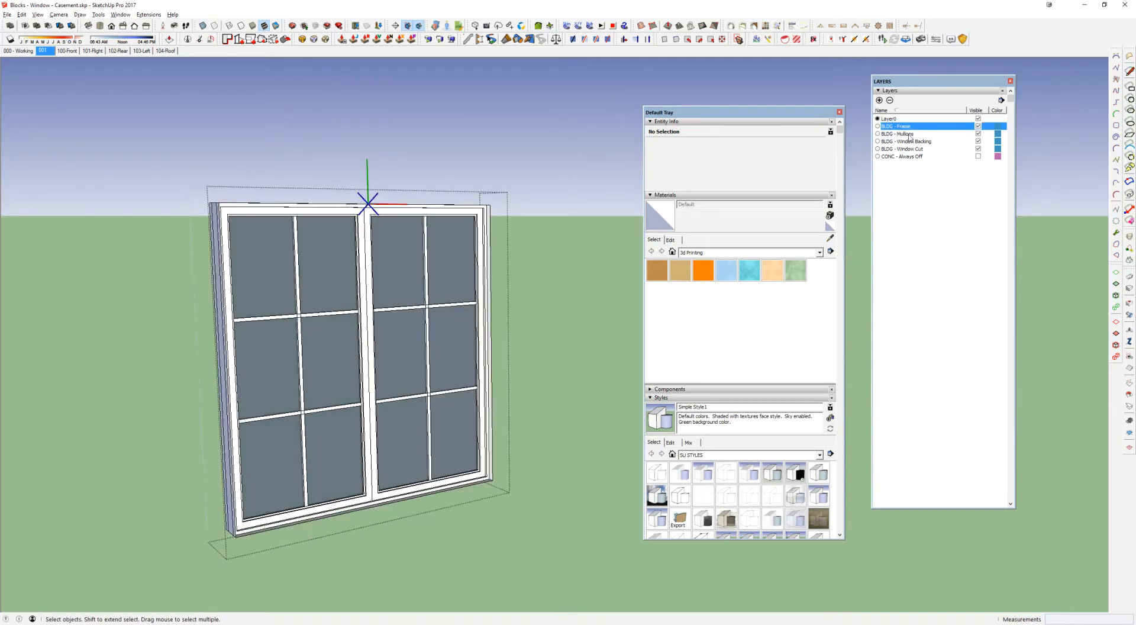
left_click(910, 134, "shift")
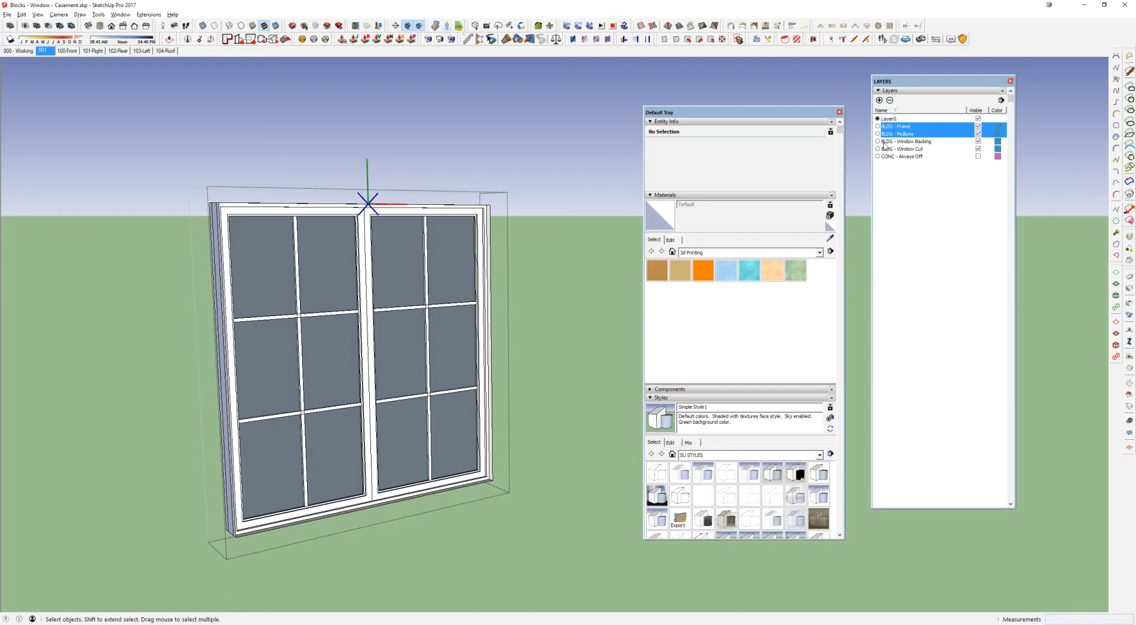
left_click(921, 142, "shift")
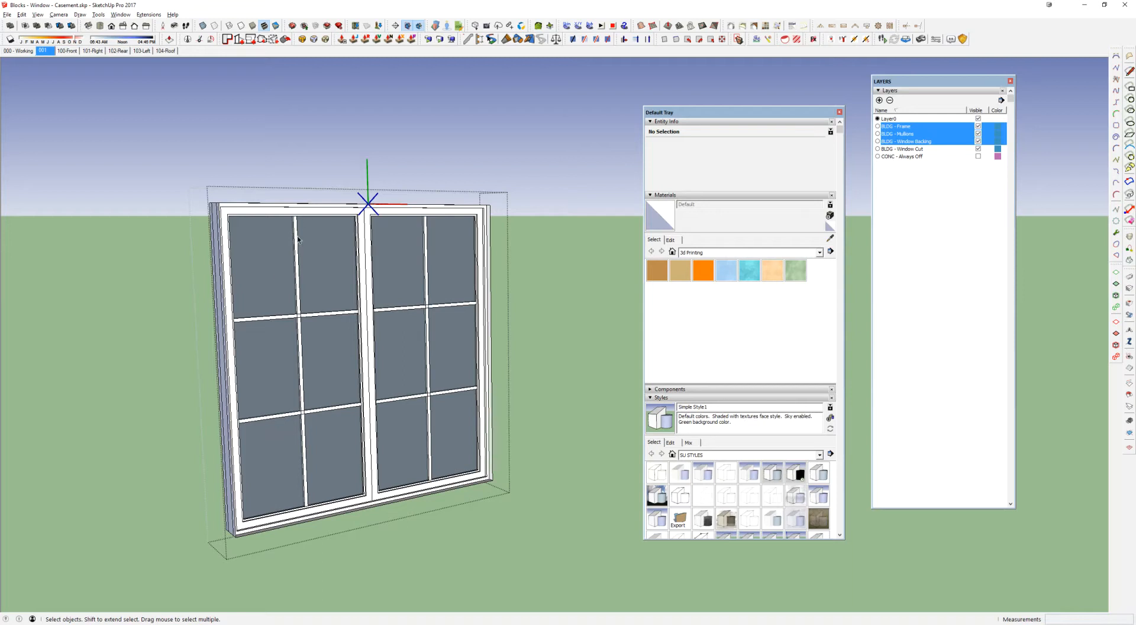
left_click(320, 332)
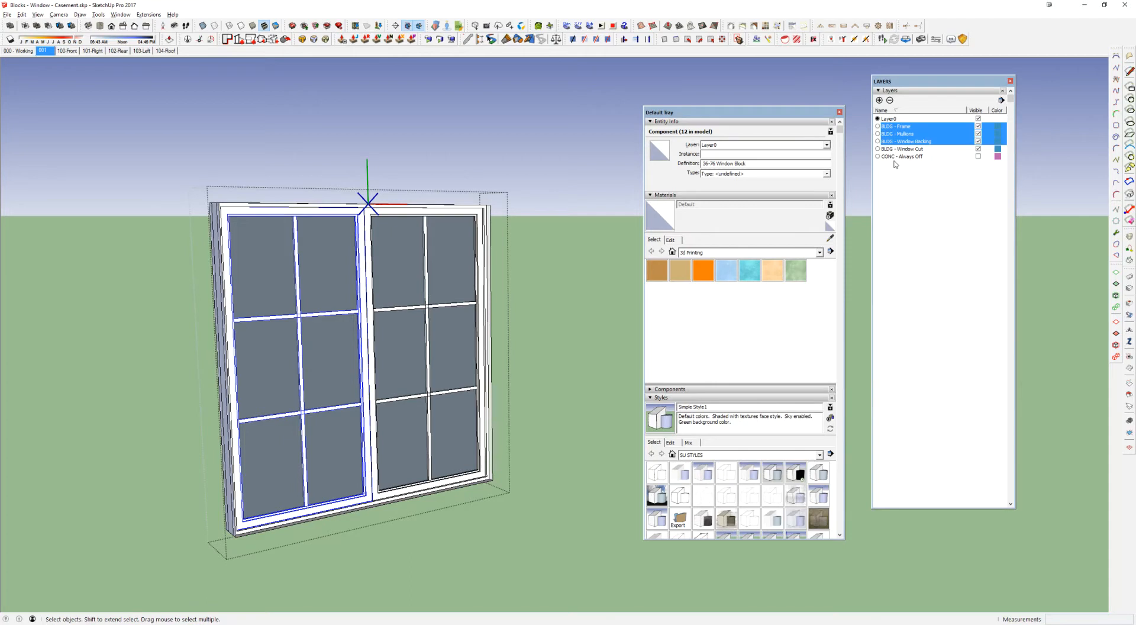
Step: Return to the wall of casement windows, open one window block and select all of its outer frame geometry
scroll(306, 281, "down", 6)
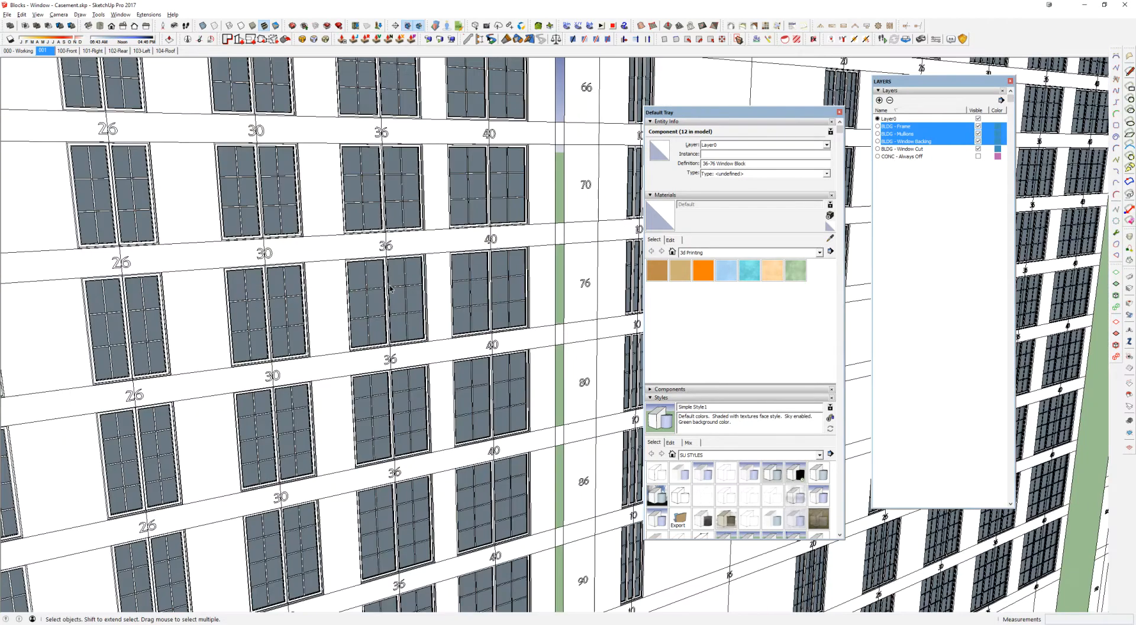
scroll(390, 288, "down", 3)
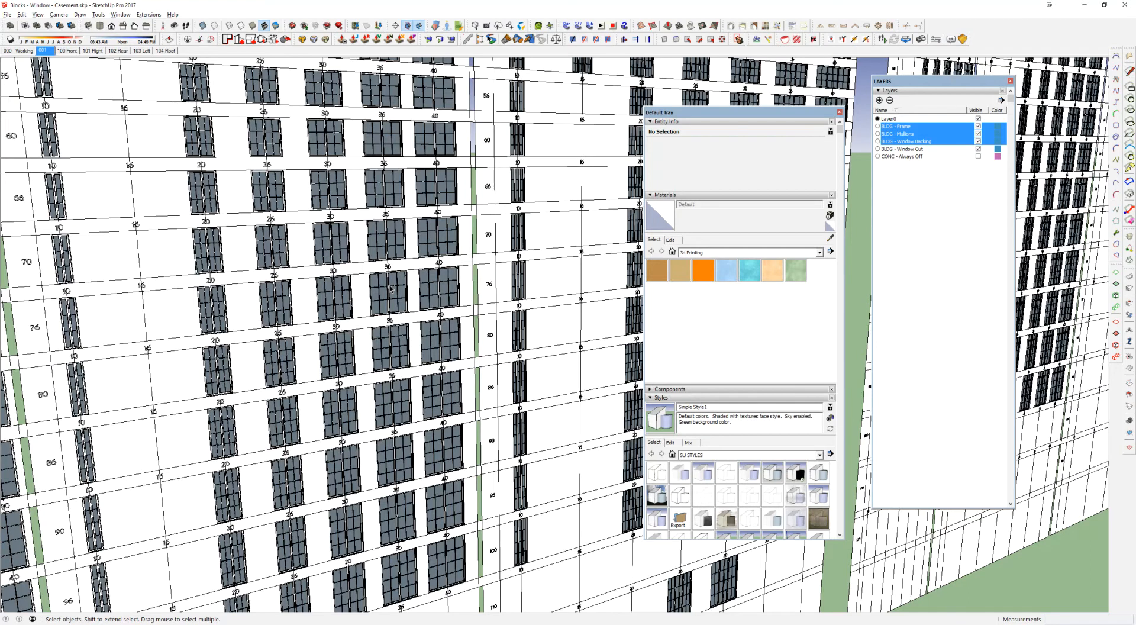
scroll(390, 289, "up", 6)
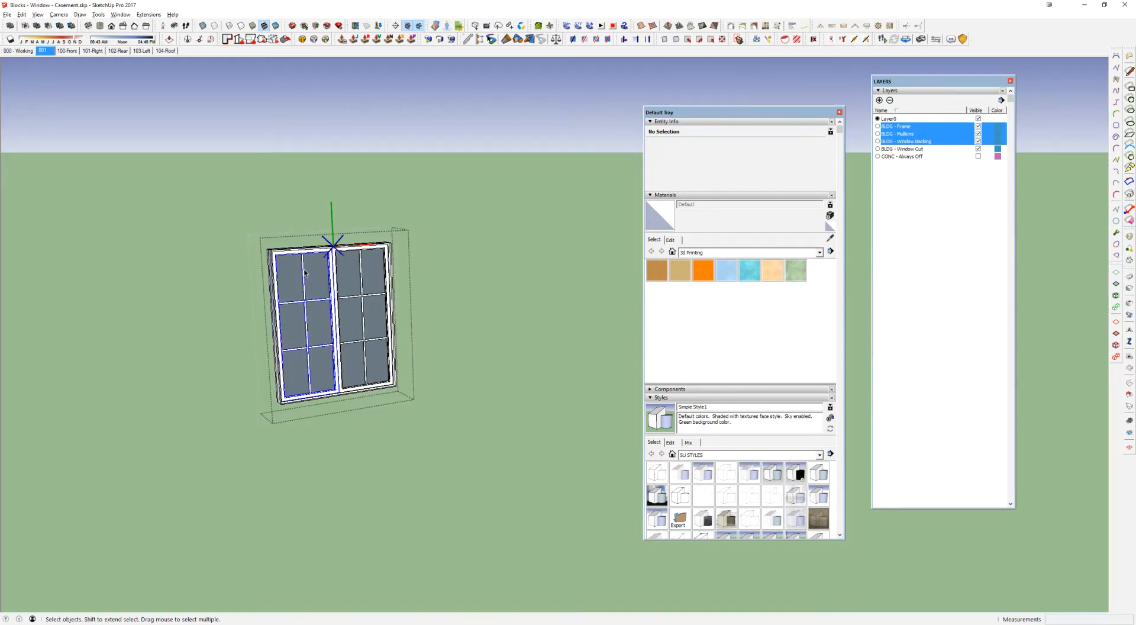
left_click(305, 273)
middle_click_drag(305, 273, 376, 261)
triple_click(428, 240)
Step: Trace a line along the block's outer vertical edge to fill its opening, and remove the face that covers the window
key("l")
left_click(427, 216)
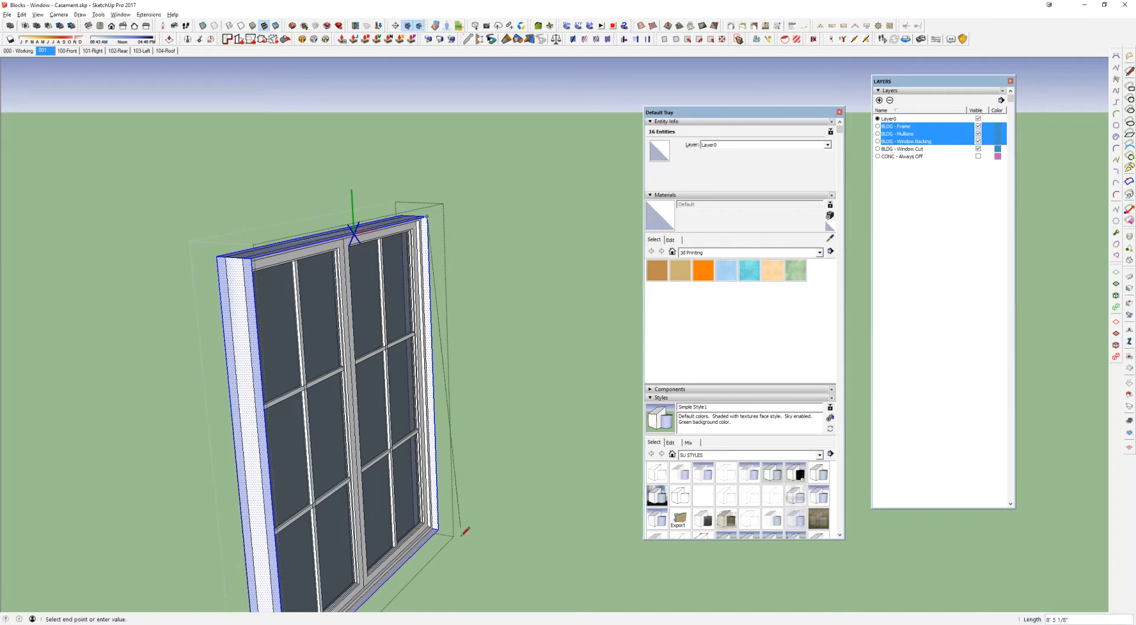
left_click(438, 529)
key("space")
left_click(407, 416)
double_click(407, 417)
left_click(404, 420, "shift")
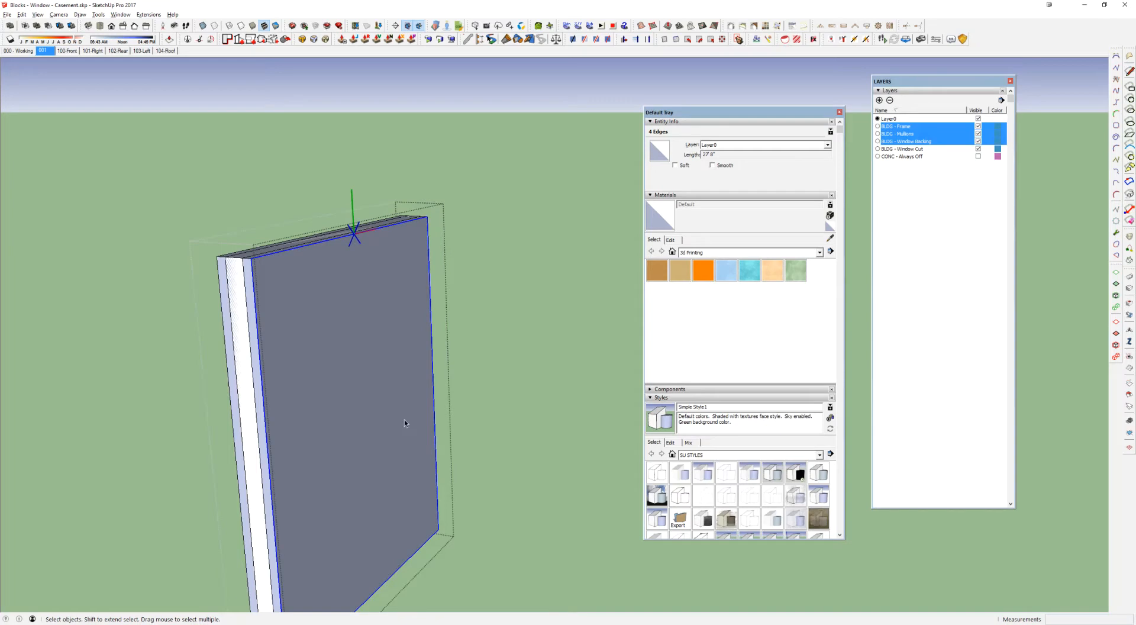
key("Delete")
Step: Group the window block's outer frame pieces and assign the group to the BLDG - Frame layer
left_click(428, 325)
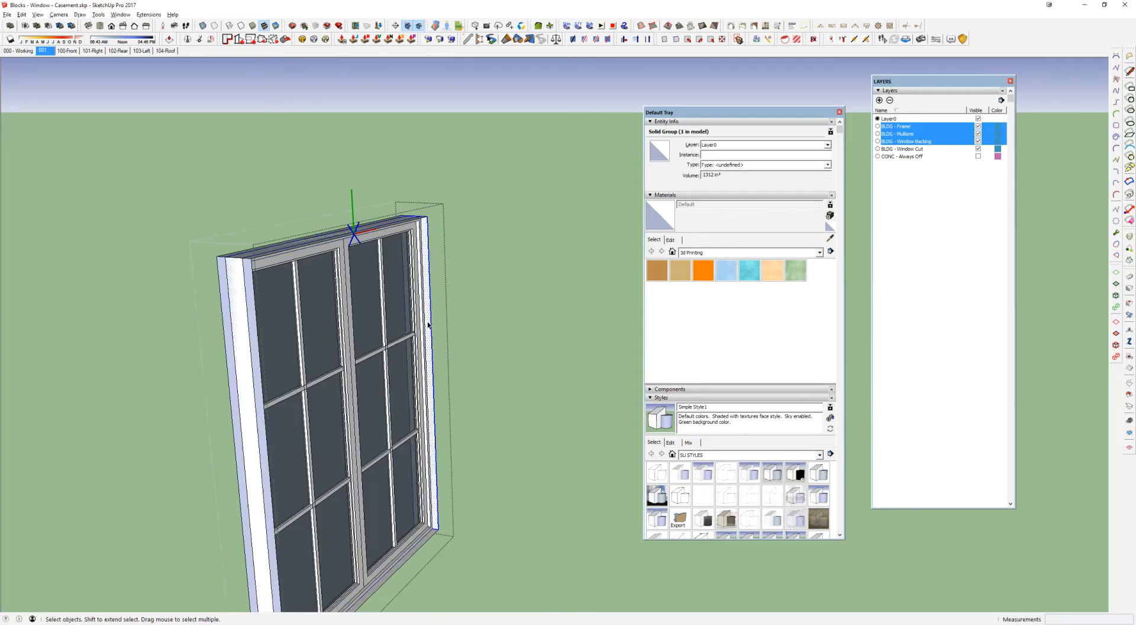
key("ctrl+g")
left_click(735, 146)
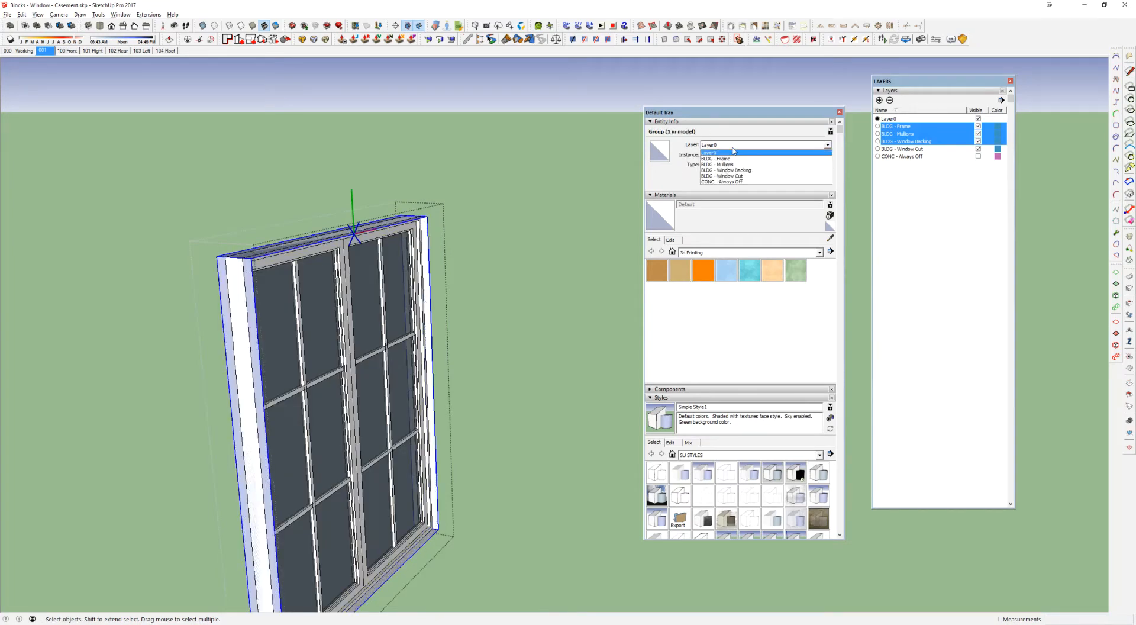
left_click(716, 153)
Step: Hide the BLDG - Frame layer and inspect the opening's loose top edge with the rest of the model shown and hidden
middle_click_drag(378, 309, 339, 288)
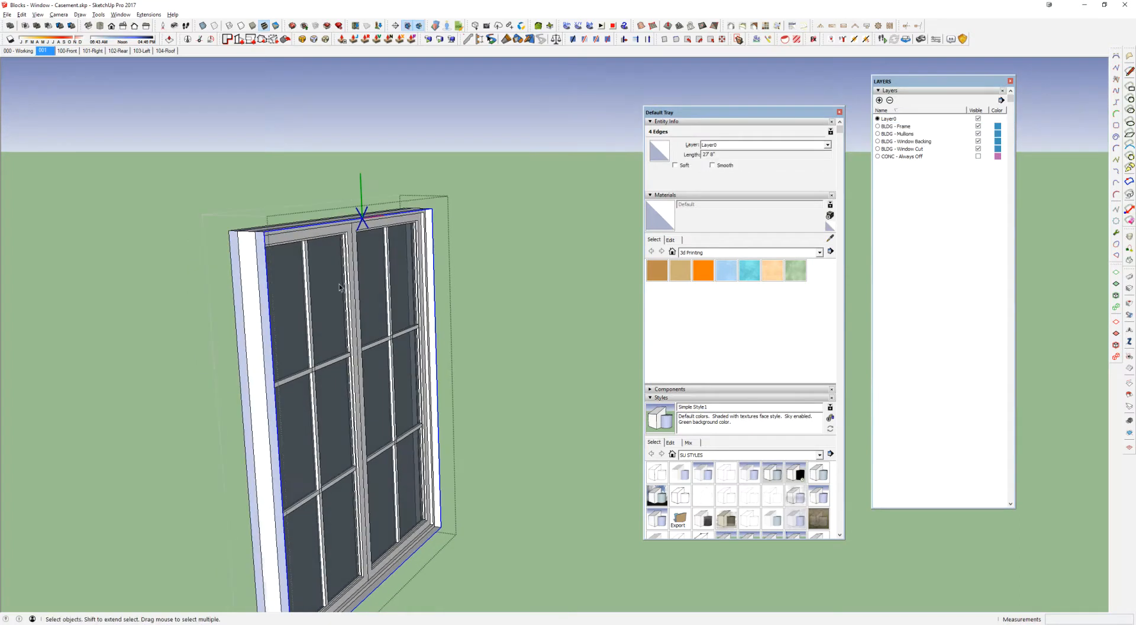
left_click(979, 127)
scroll(325, 252, "up", 2)
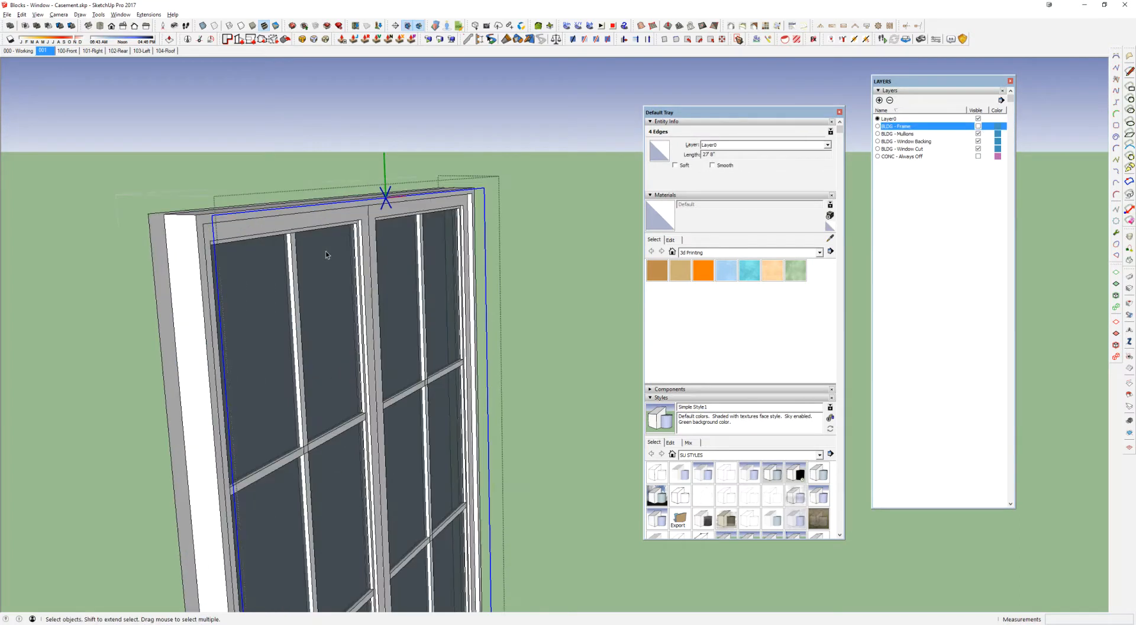
middle_click_drag(383, 242, 431, 164)
left_click(398, 137)
key("i")
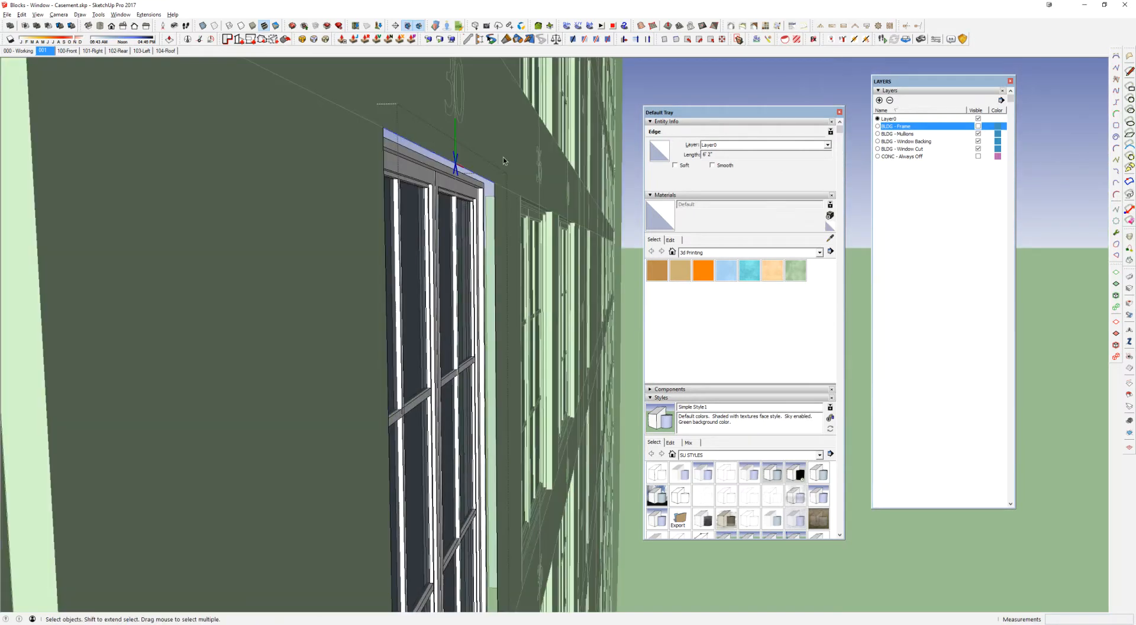
middle_click_drag(488, 239, 382, 266)
key("i")
scroll(469, 218, "down", 3)
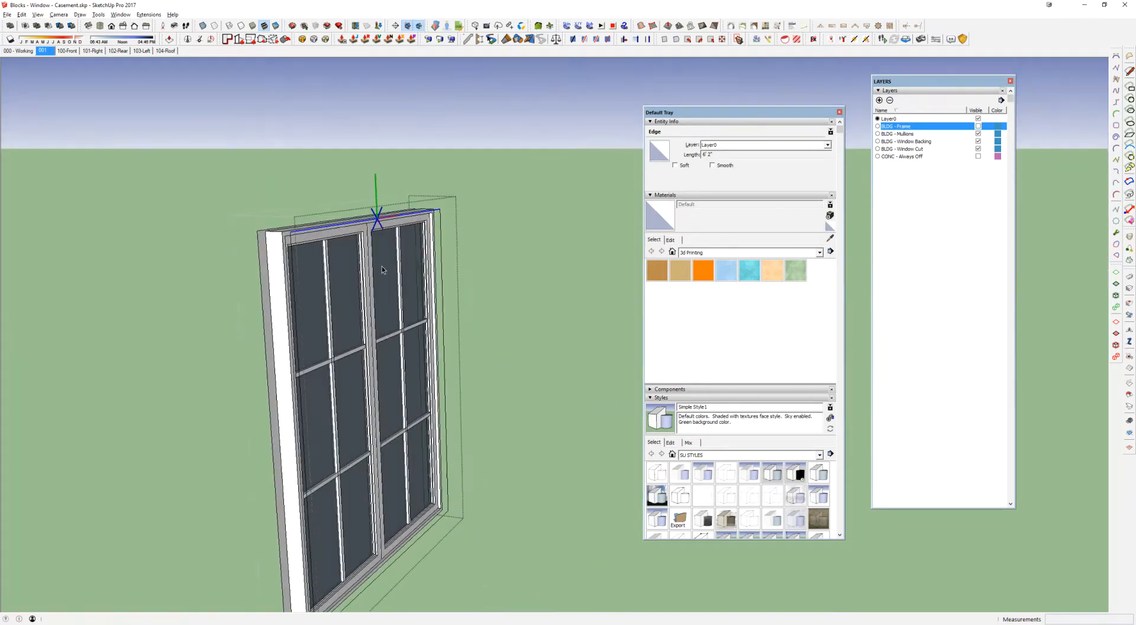
Step: Show the BLDG - Frame layer again and close the window block
left_click(979, 126)
middle_click_drag(421, 299, 309, 342)
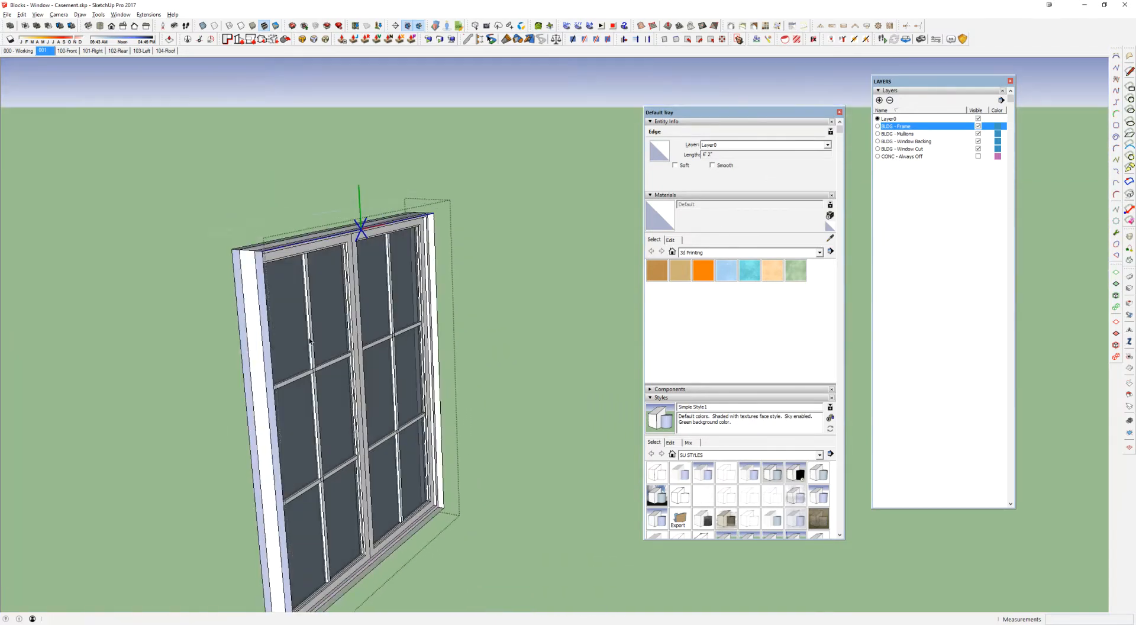
key("Escape")
scroll(400, 253, "down", 4)
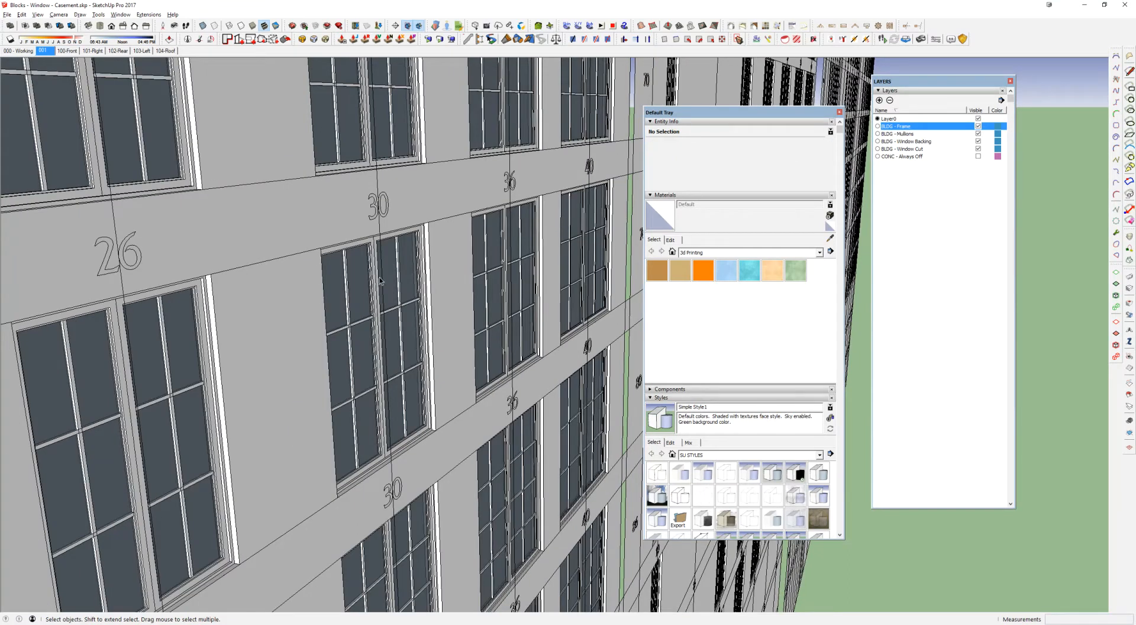
Step: Examine the grid of casement window sizes and the corner windows at the top of the narrow wall
middle_click_drag(379, 277, 229, 394)
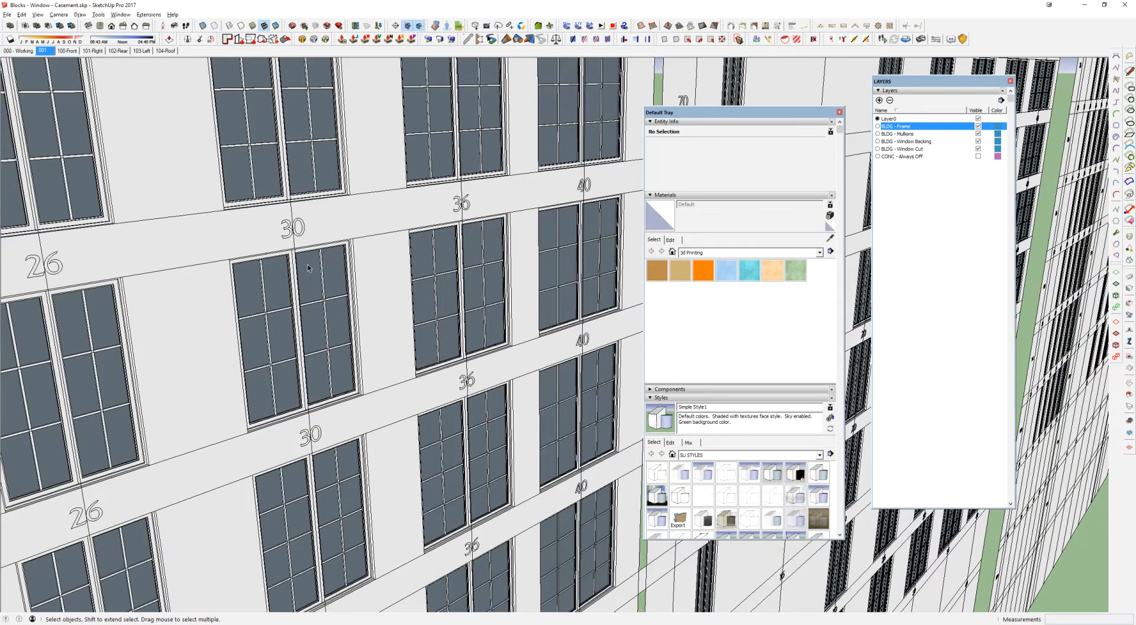
scroll(309, 268, "down", 3)
scroll(314, 275, "down", 6)
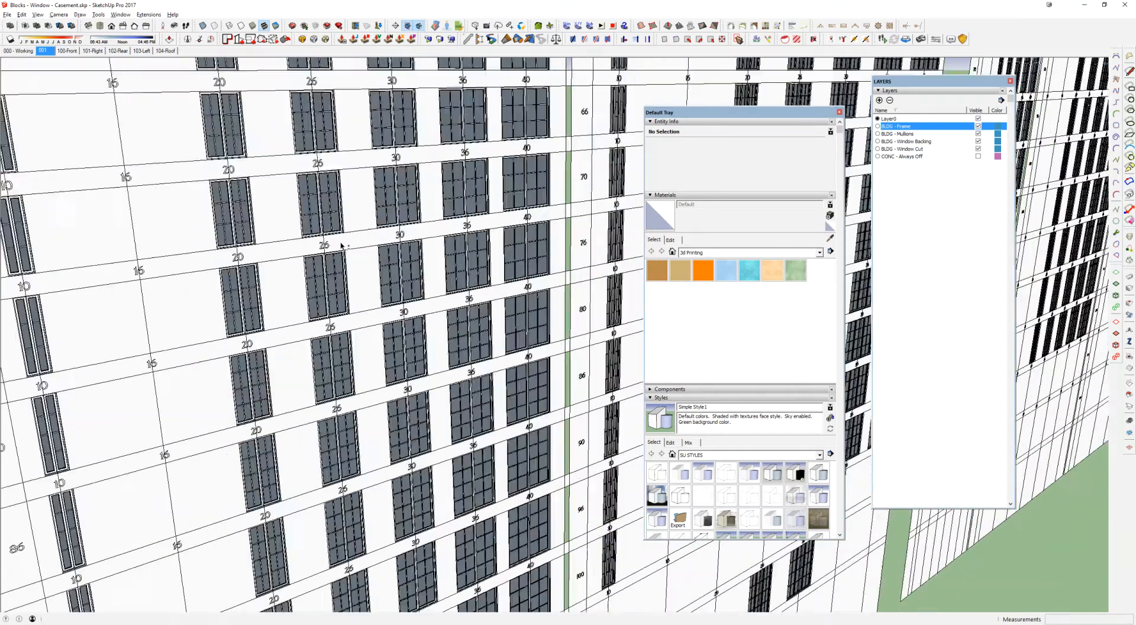
middle_click_drag(330, 245, 512, 243)
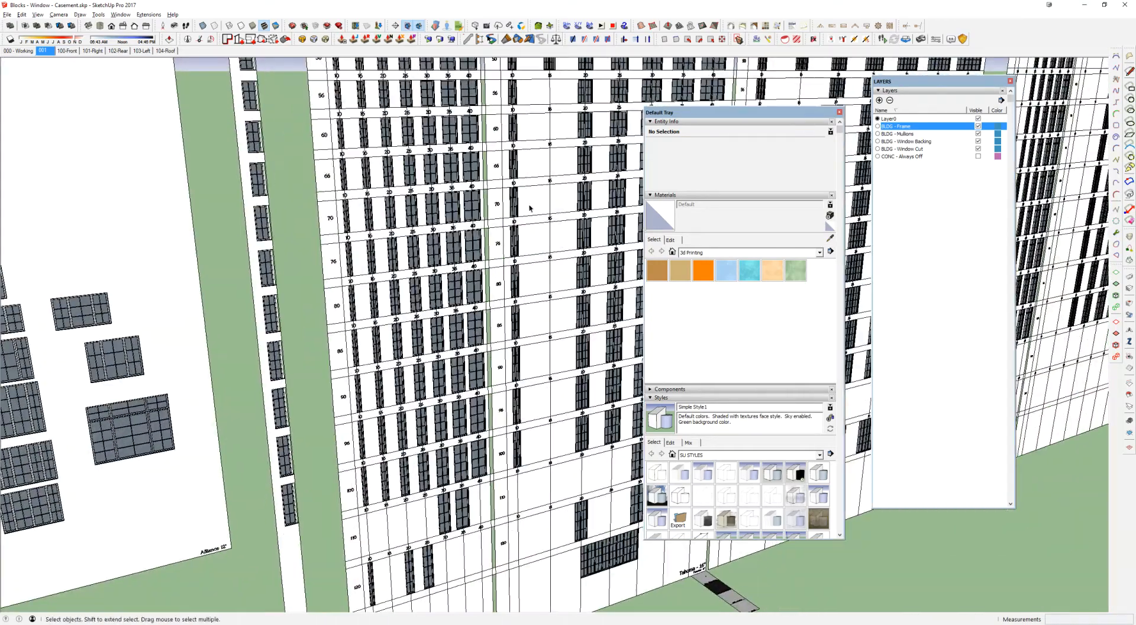
scroll(260, 222, "up", 5)
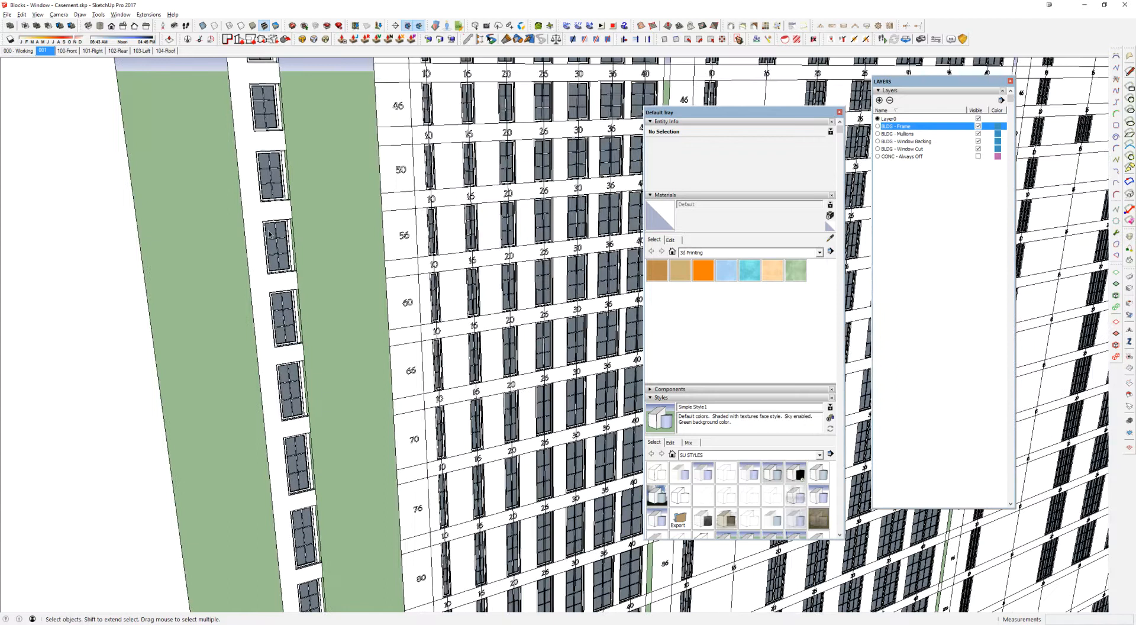
scroll(272, 143, "down", 3)
scroll(243, 224, "up", 8)
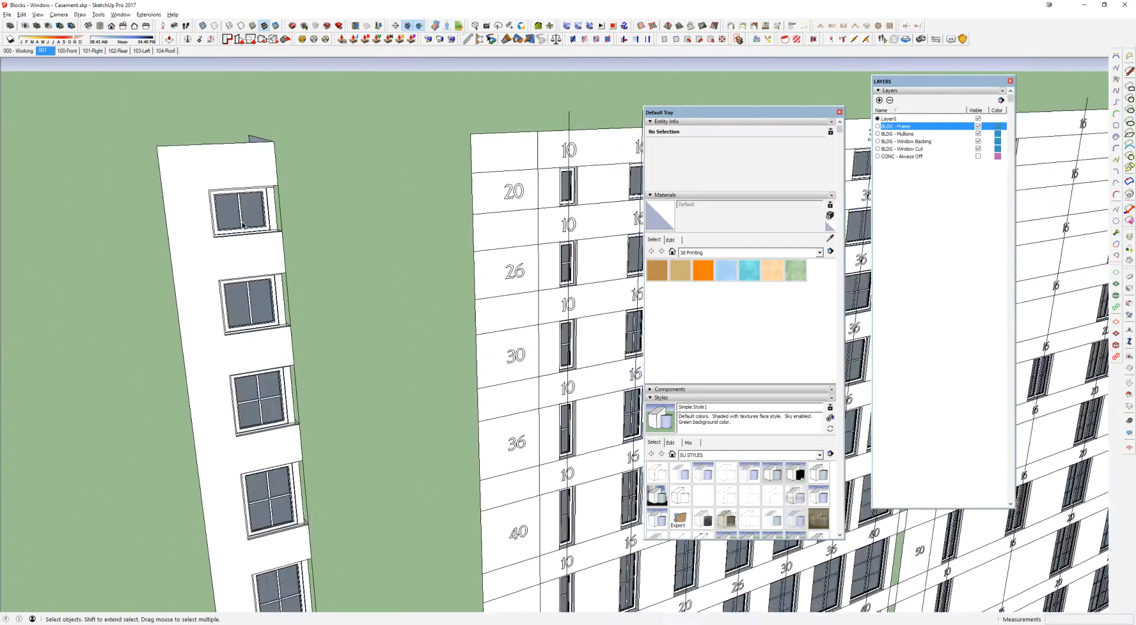
scroll(243, 224, "up", 2)
middle_click_drag(246, 187, 113, 254)
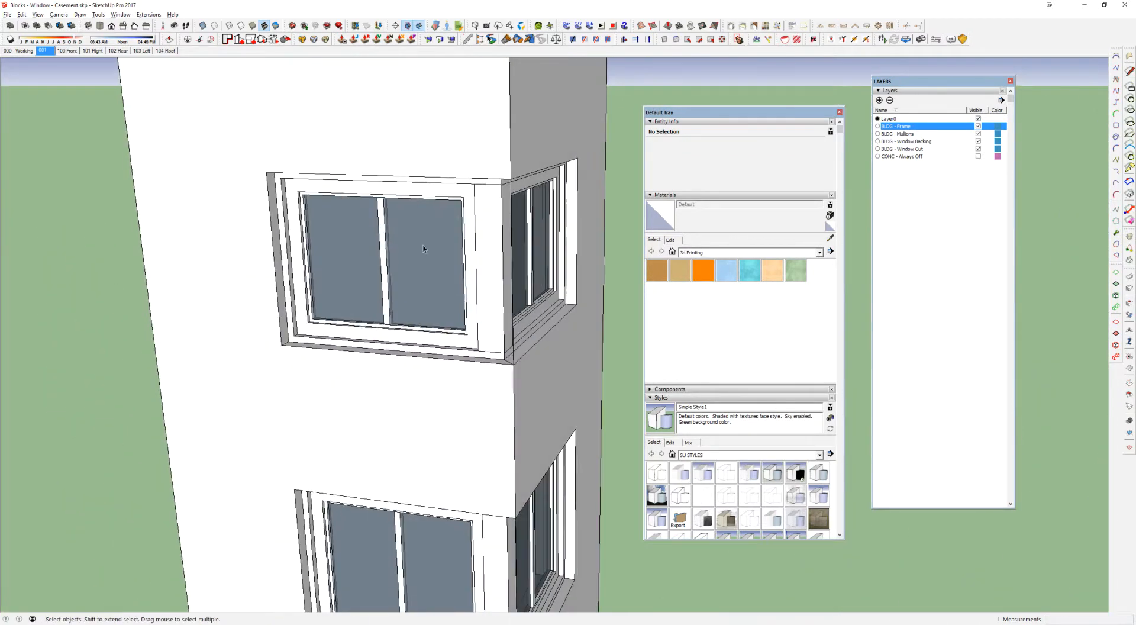
Step: Open the topmost corner window block, inspect it, close it and review the stack of corner windows
double_click(423, 240)
middle_click_drag(422, 236, 122, 378)
middle_click_drag(407, 216, 378, 320)
scroll(378, 320, "down", 3)
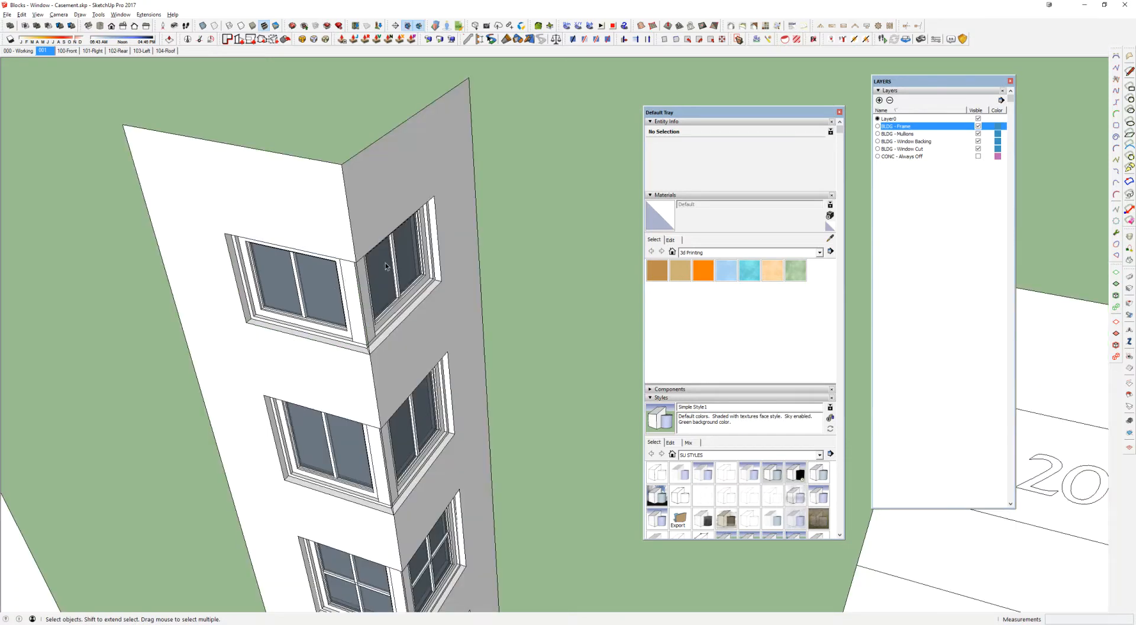
left_click(386, 261)
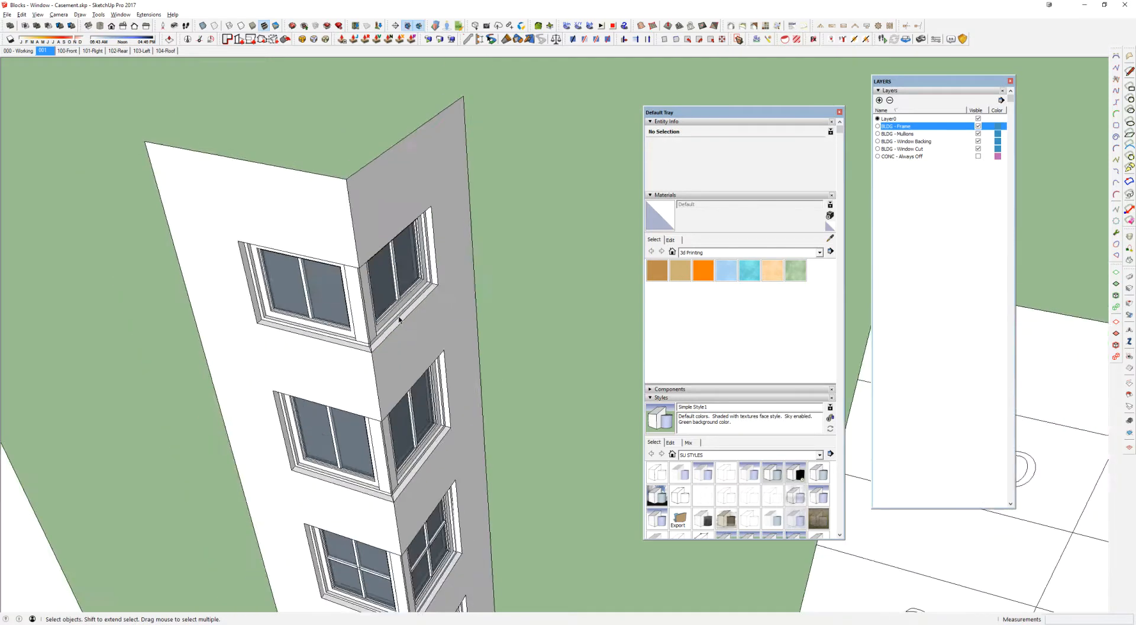
scroll(379, 248, "down", 4)
middle_click_drag(377, 248, 382, 218)
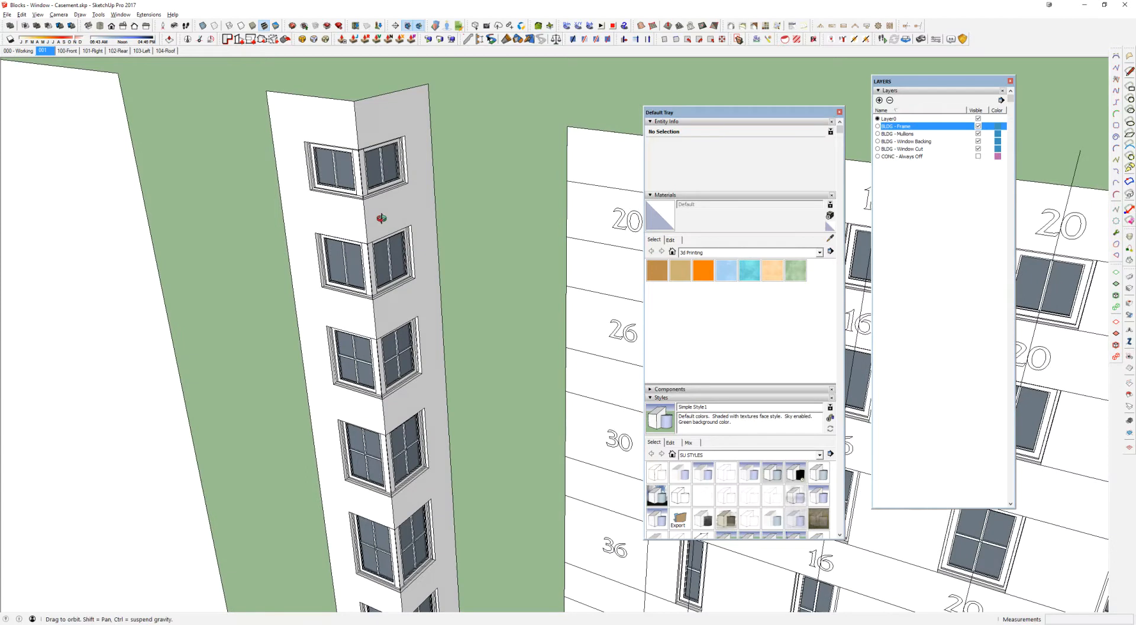
Step: Reopen the topmost corner window block, check its open corner side and close it
scroll(384, 196, "up", 8)
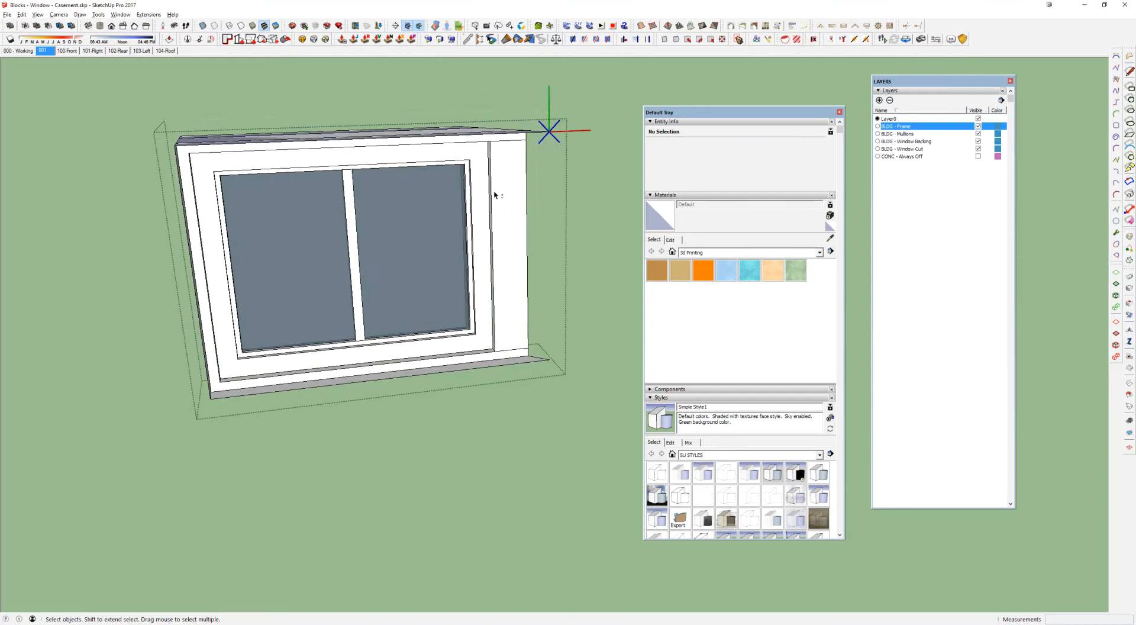
middle_click_drag(494, 192, 484, 206, "shift")
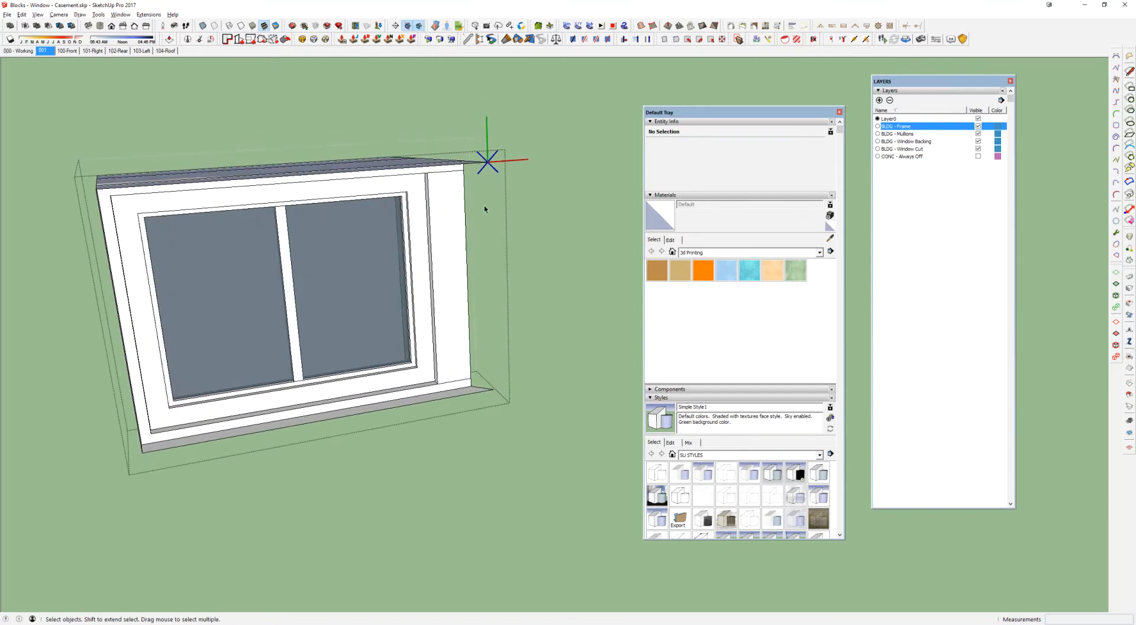
middle_click_drag(424, 273, 426, 272)
key("Escape")
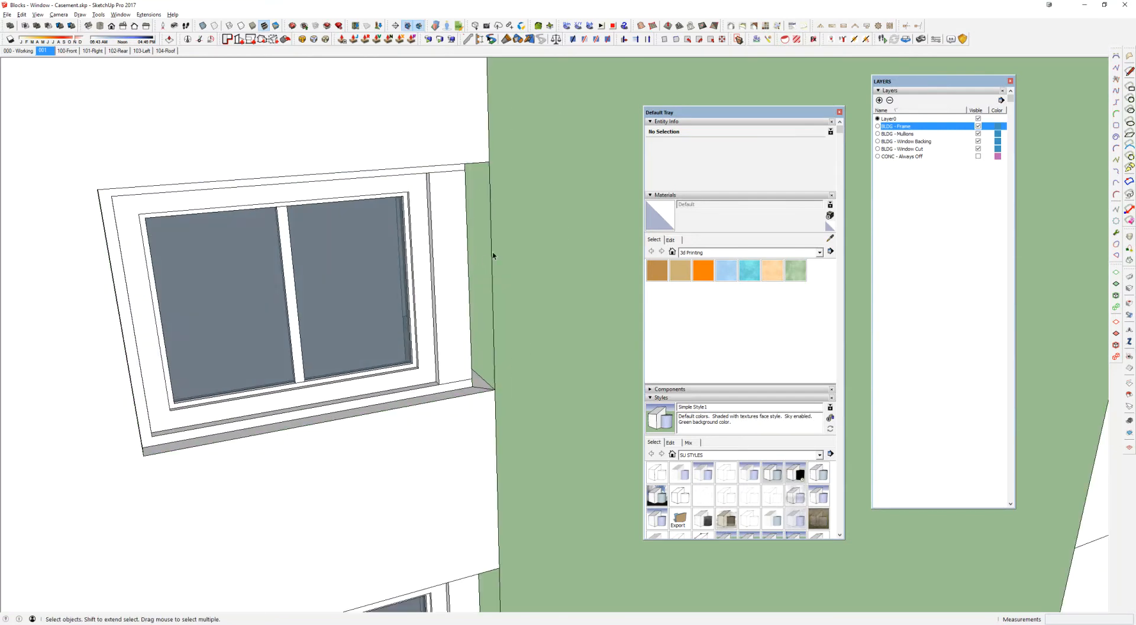
Step: Open the corner window block, show the CONC - Always Off layer and select the vertical edge at the block's corner
left_click(442, 246)
double_click(432, 246)
middle_click_drag(432, 247, 484, 251)
left_click(908, 157)
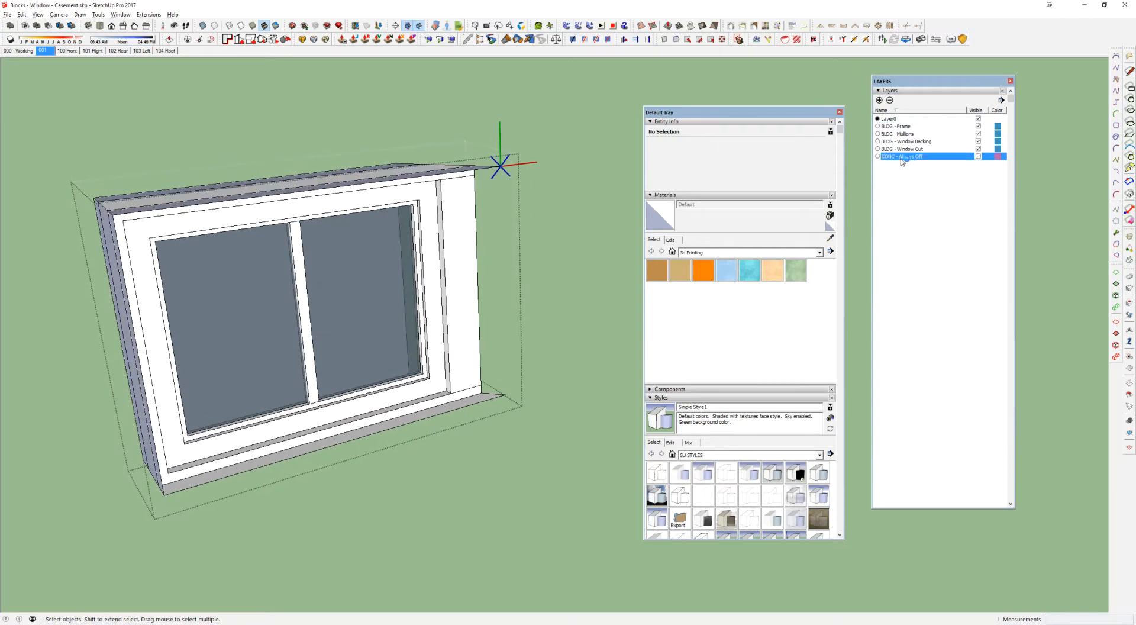
left_click(978, 157)
left_click(503, 230)
left_click(504, 258)
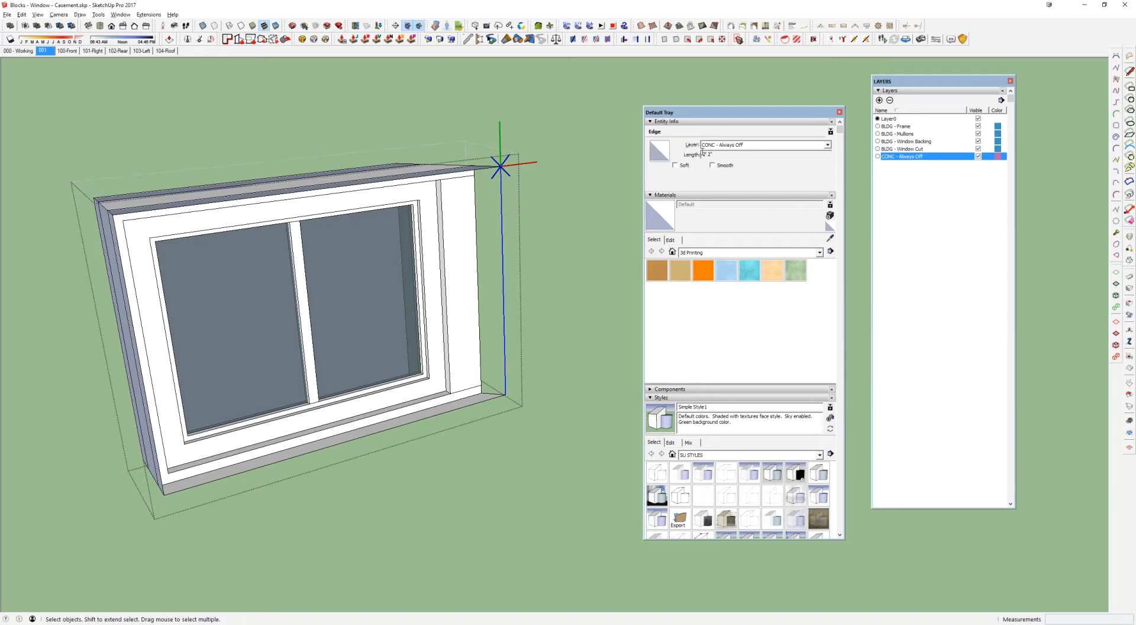
Step: Hide the CONC - Always Off layer and close the corner window block
left_click(978, 157)
middle_click_drag(426, 325, 509, 152)
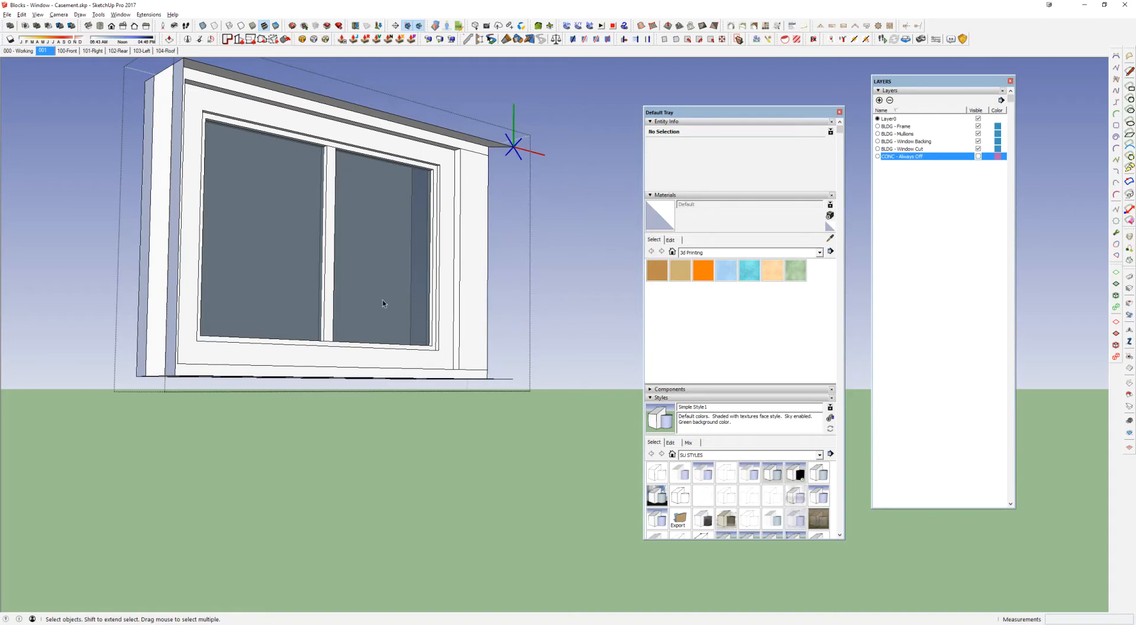
middle_click_drag(430, 319, 430, 348)
key("Escape")
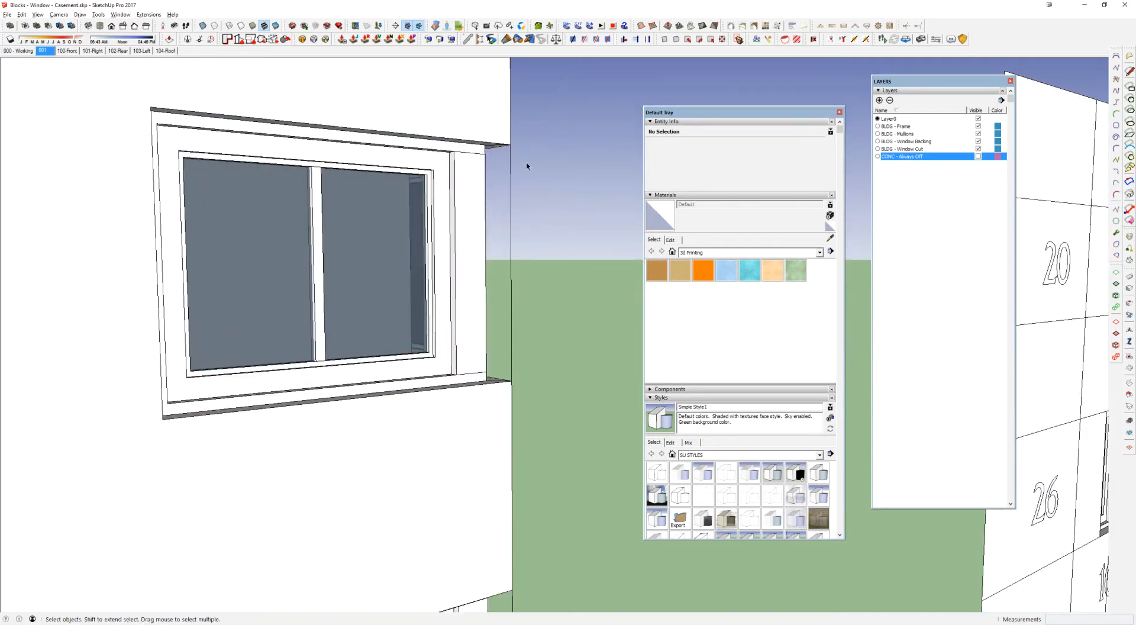
Step: Draw a line along the wall's vertical corner edge from the top to the bottom of the upper corner window opening
left_click(510, 111)
middle_click_drag(511, 111, 492, 127)
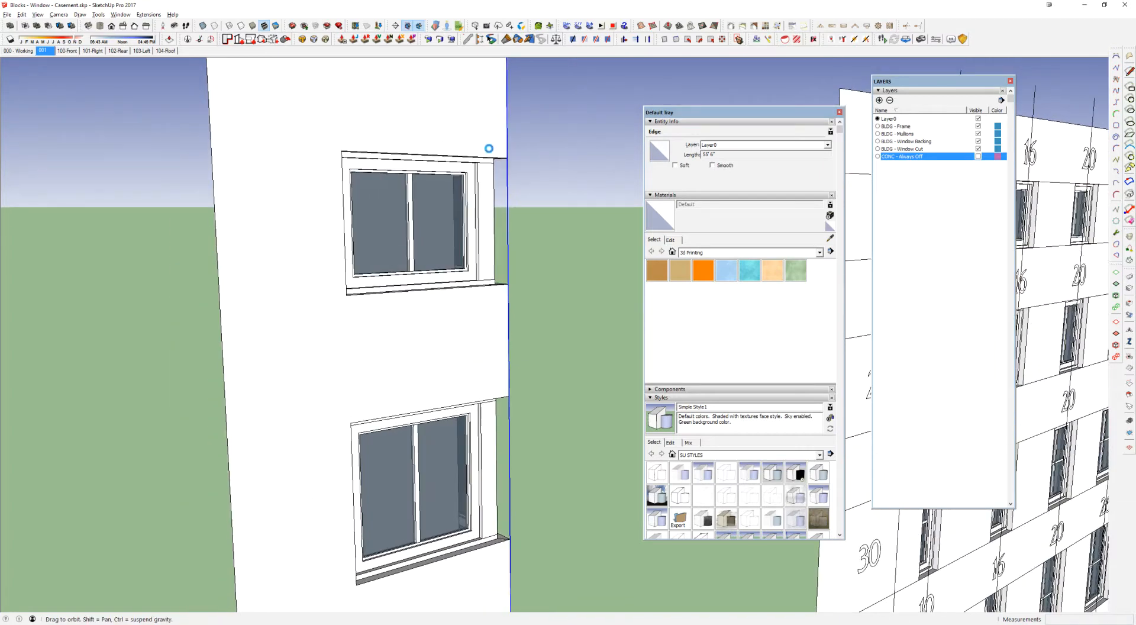
scroll(467, 153, "up", 1)
key("l")
scroll(485, 160, "up", 3)
mouse_move(484, 160)
middle_mouse_down()
mouse_move(304, 194)
mouse_move(394, 163)
middle_mouse_up()
left_click_drag(393, 173, 395, 385)
key("space")
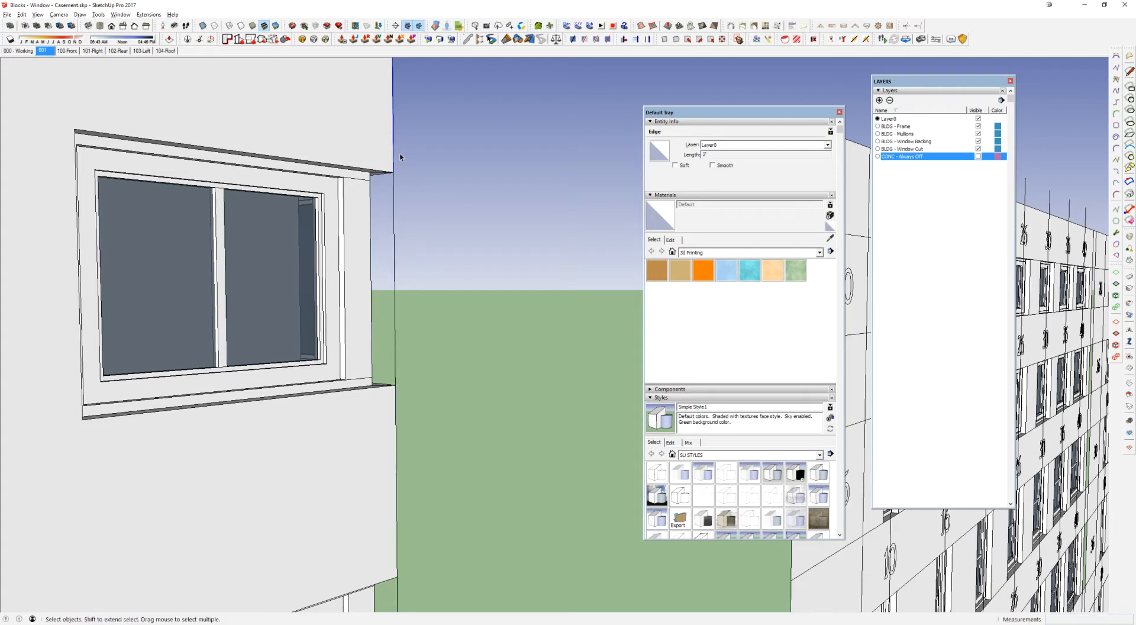
Step: Try moving the upper corner window block away from the building corner along the wall face
left_click(395, 207)
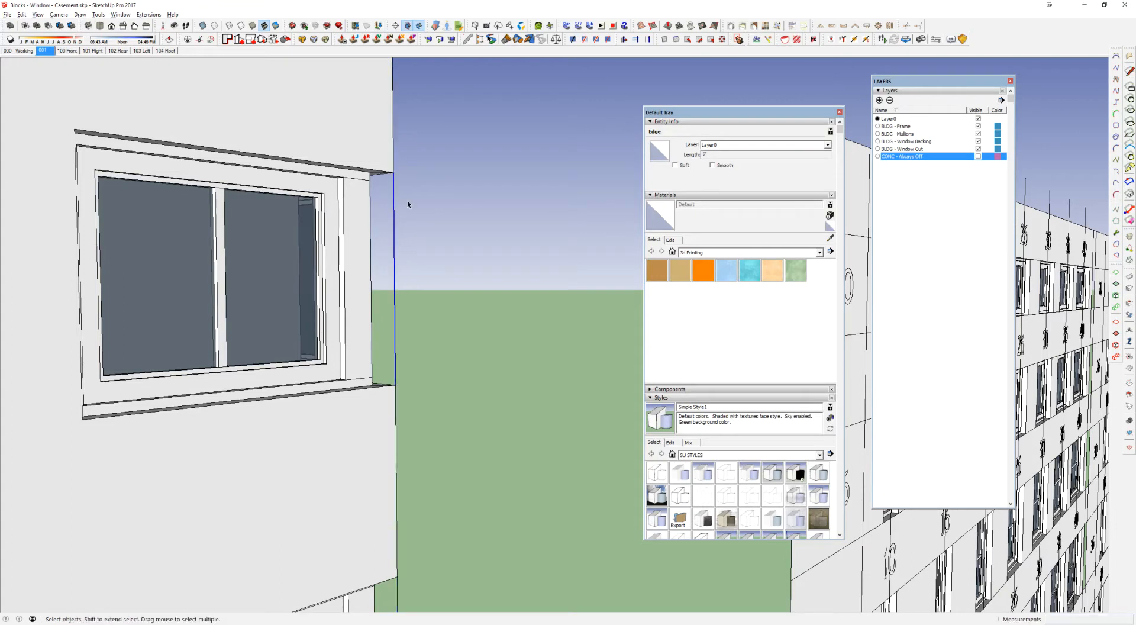
left_click(802, 145)
left_click(753, 182)
left_click(350, 196)
middle_click_drag(349, 195, 310, 293)
left_click(310, 293)
key("m")
left_click(345, 196)
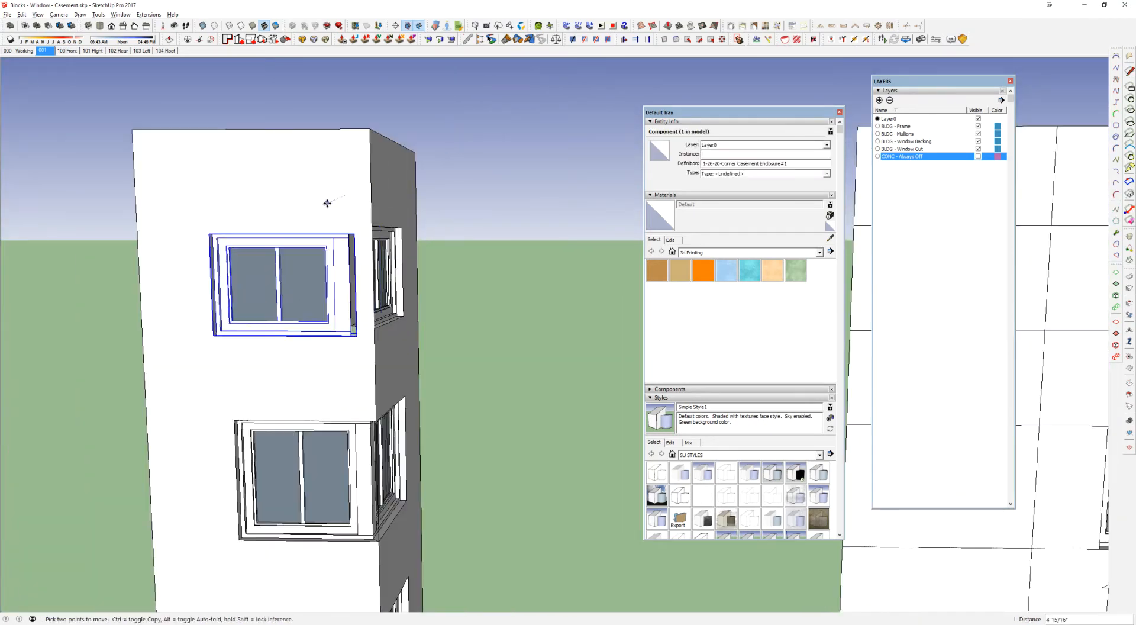
left_click(286, 211)
Step: Reposition the moved corner window block on the flat wall face and check how it cuts the wall there
middle_click_drag(269, 355, 322, 474)
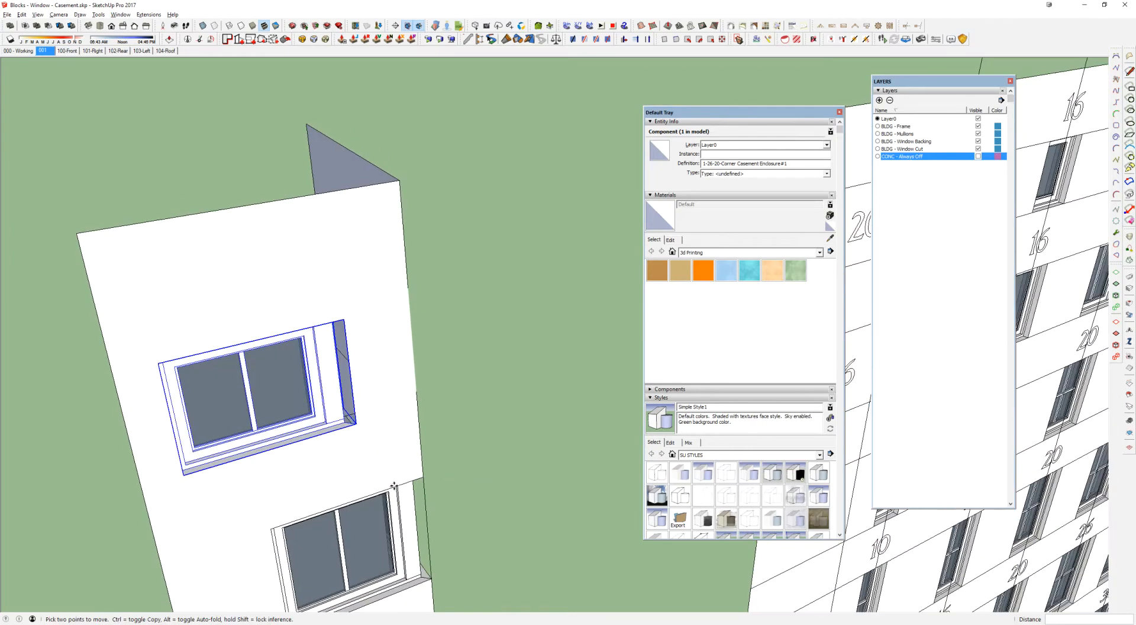
scroll(323, 475, "up", 3)
left_click(197, 499)
left_click(254, 482)
middle_click_drag(407, 449, 403, 449)
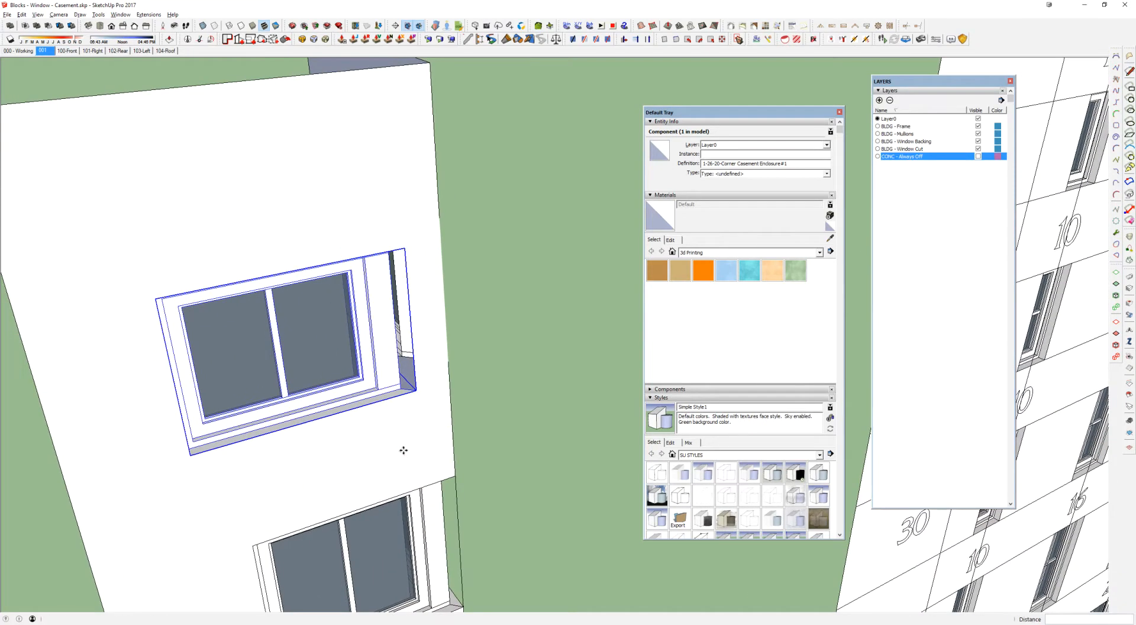
left_click(384, 451)
left_click(374, 410)
Step: Undo the corner window block's moves and check the block at the building corner
key("ctrl+z")
key("ctrl+z")
key("ctrl+z")
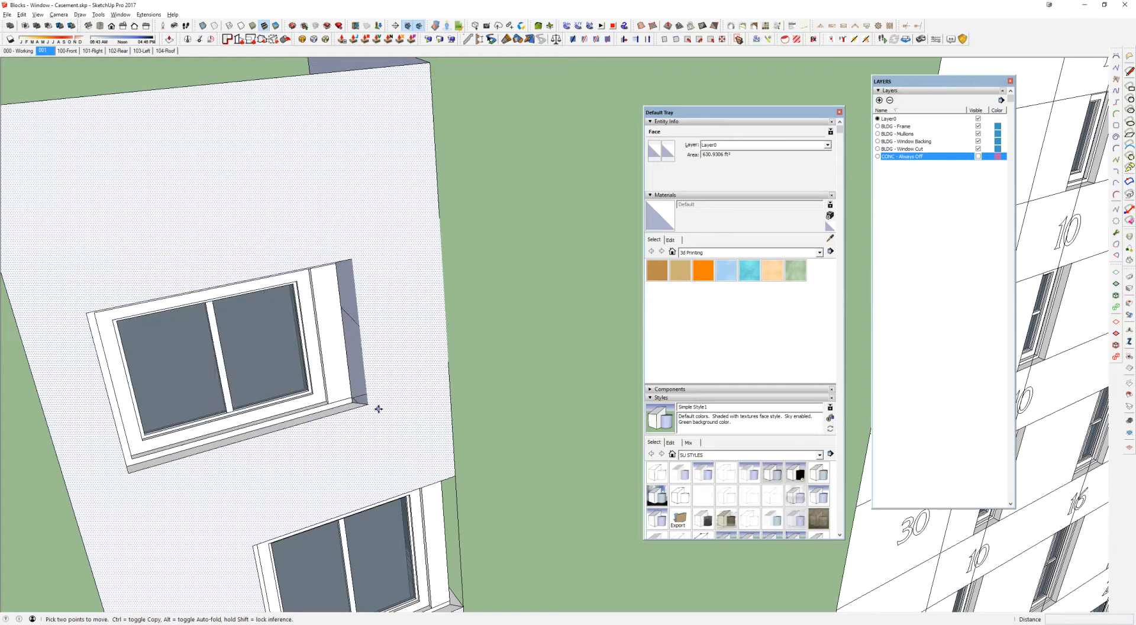
mouse_move(379, 409)
middle_mouse_down()
mouse_move(304, 324)
mouse_move(381, 422)
middle_mouse_up()
middle_click_drag(432, 358, 454, 216)
key("space")
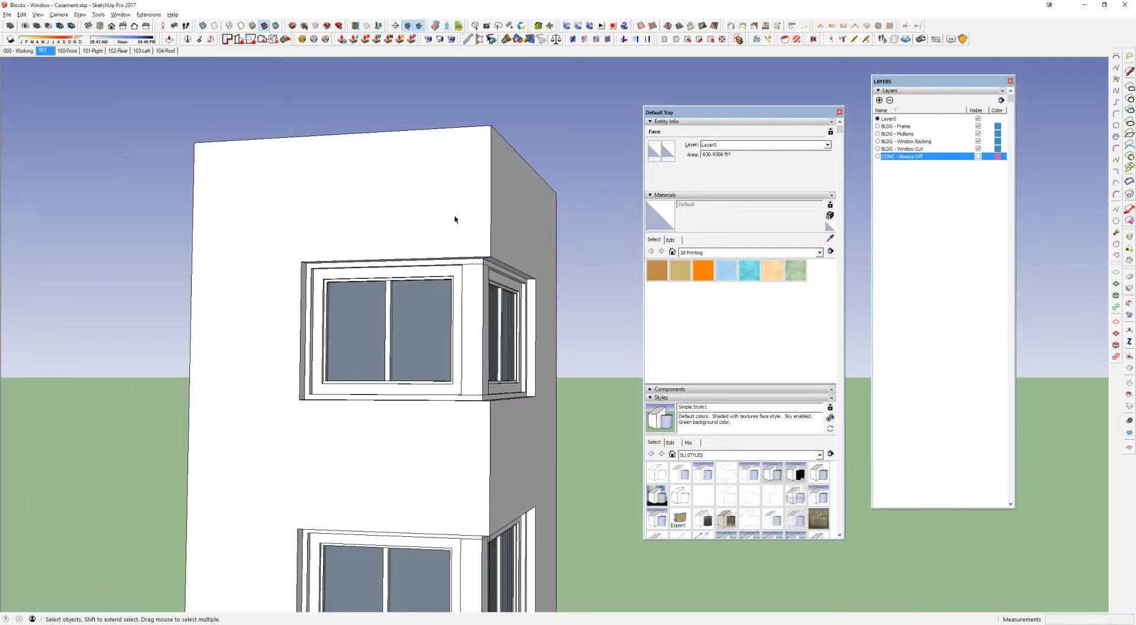
middle_click_drag(619, 217, 528, 357)
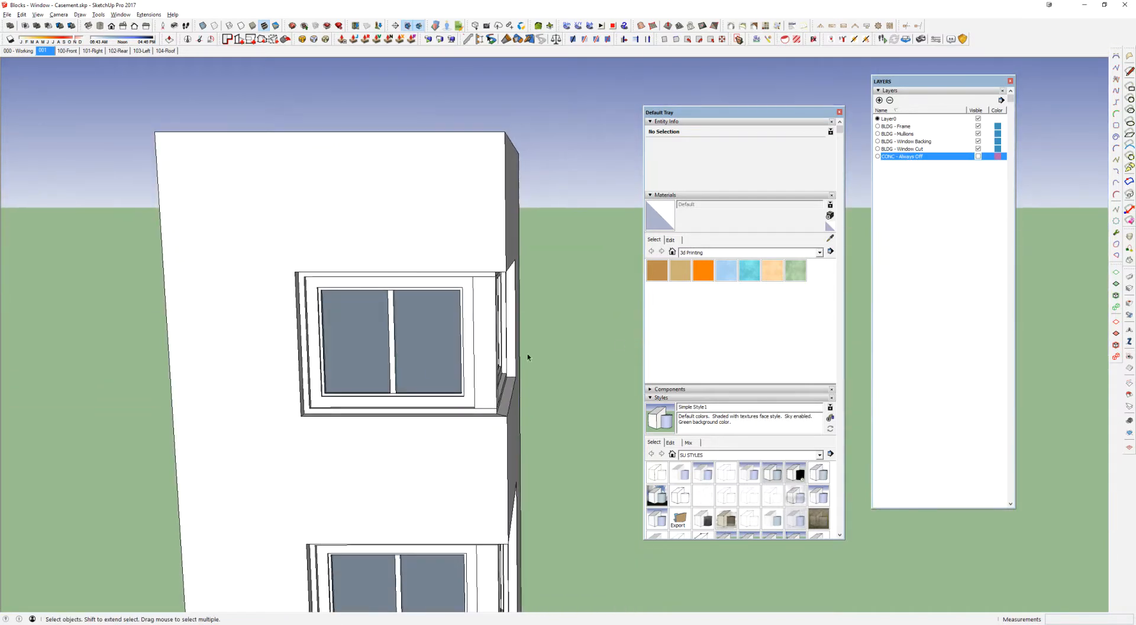
Step: Open the single 30-60 casement window block in the window grid for editing
scroll(432, 371, "down", 5)
middle_click_drag(432, 371, 216, 278)
middle_click_drag(583, 408, 450, 293)
middle_click_drag(441, 436, 465, 268, "shift")
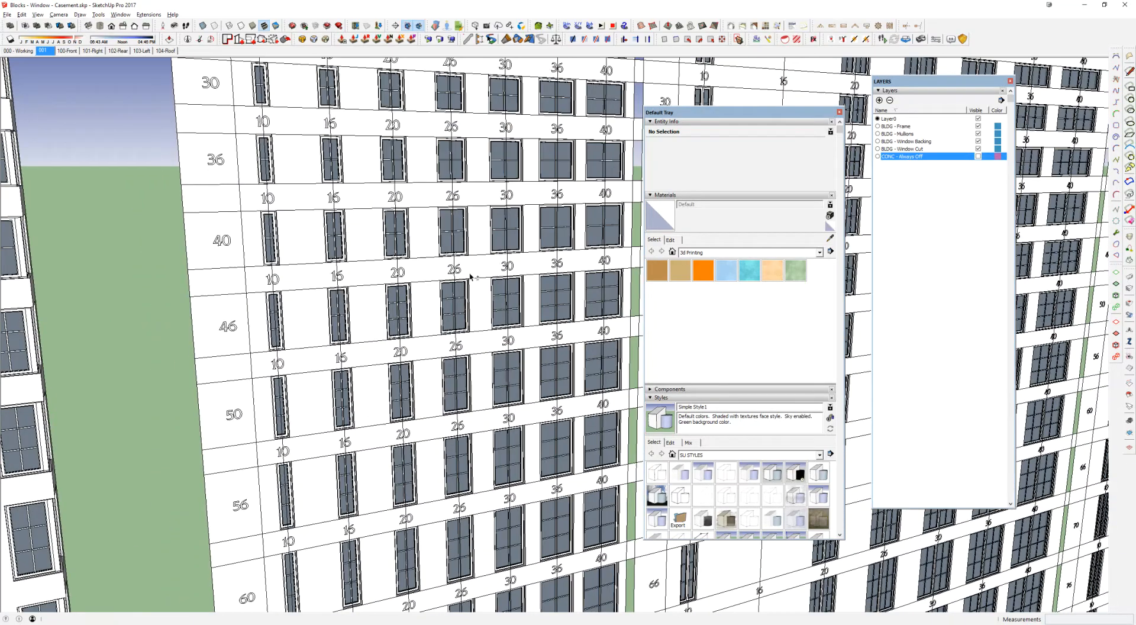
middle_click_drag(516, 421, 493, 208)
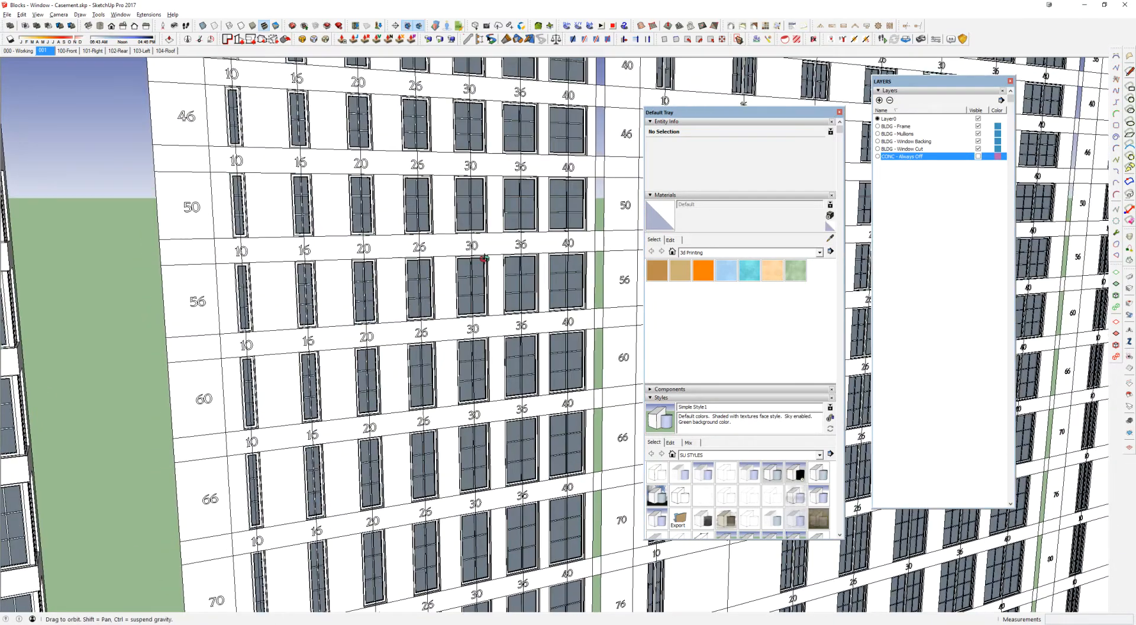
scroll(466, 340, "up", 6)
middle_click_drag(456, 435, 490, 281, "shift")
scroll(483, 261, "up", 5)
double_click(482, 229)
Step: Move the nested 30-60 Window Block component out of its outer frame, about 4' to the side
left_click(483, 232)
scroll(482, 232, "down", 5)
key("m")
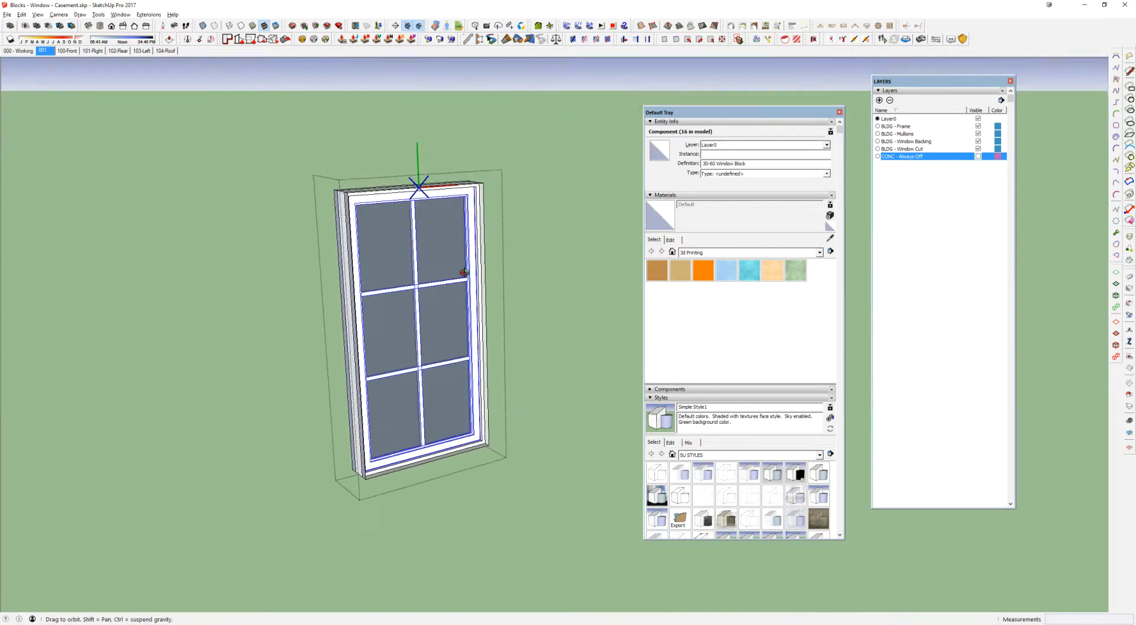
left_click(443, 381)
left_click(562, 352)
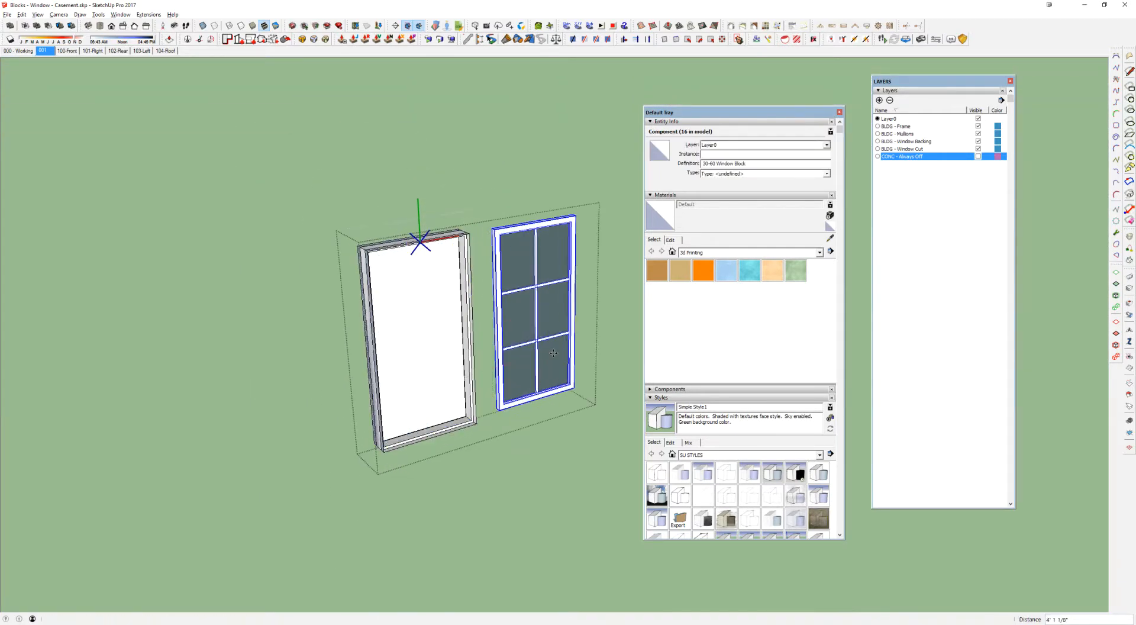
key("space")
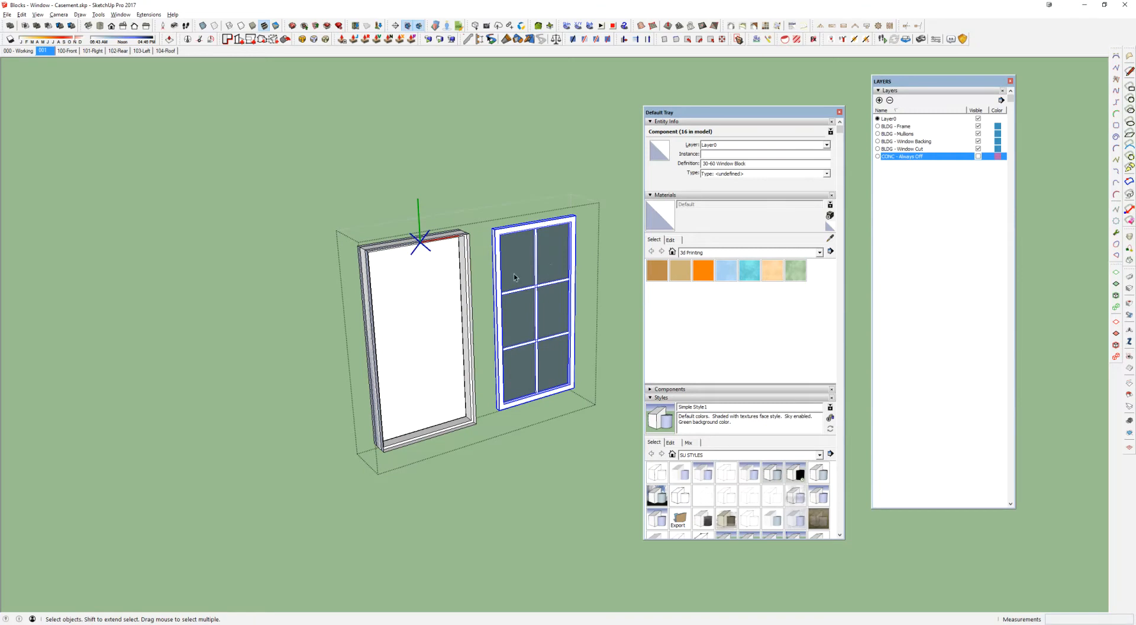
Step: Inspect the outer frame group and the nested 30-60 Window Block, and close the casement block
scroll(463, 347, "up", 4)
left_click(465, 342)
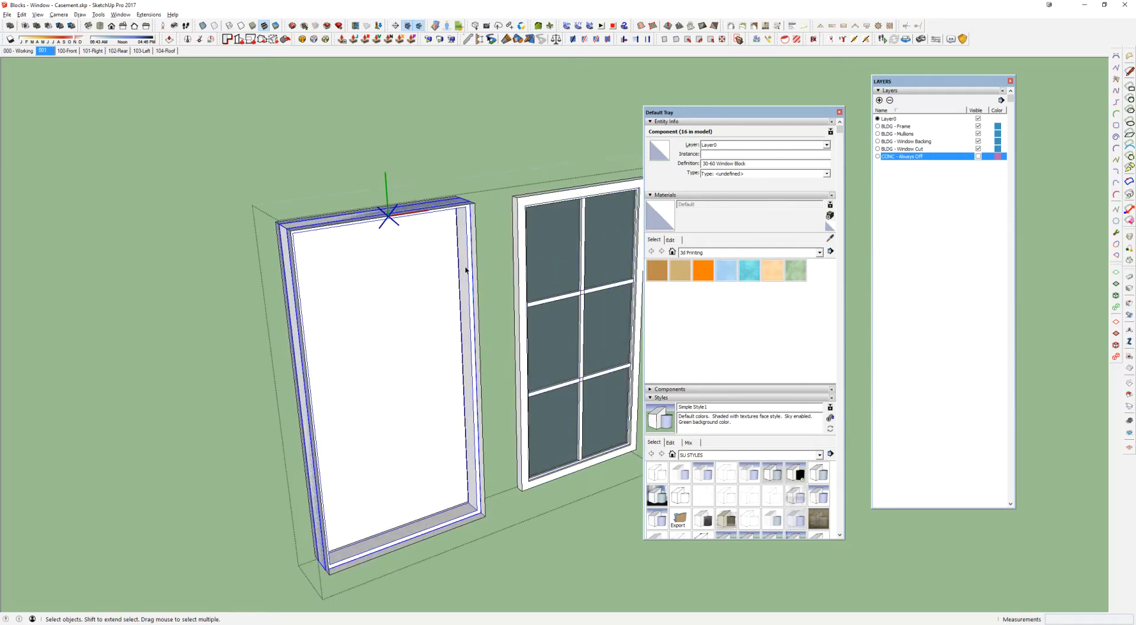
triple_click(470, 367)
key("Escape")
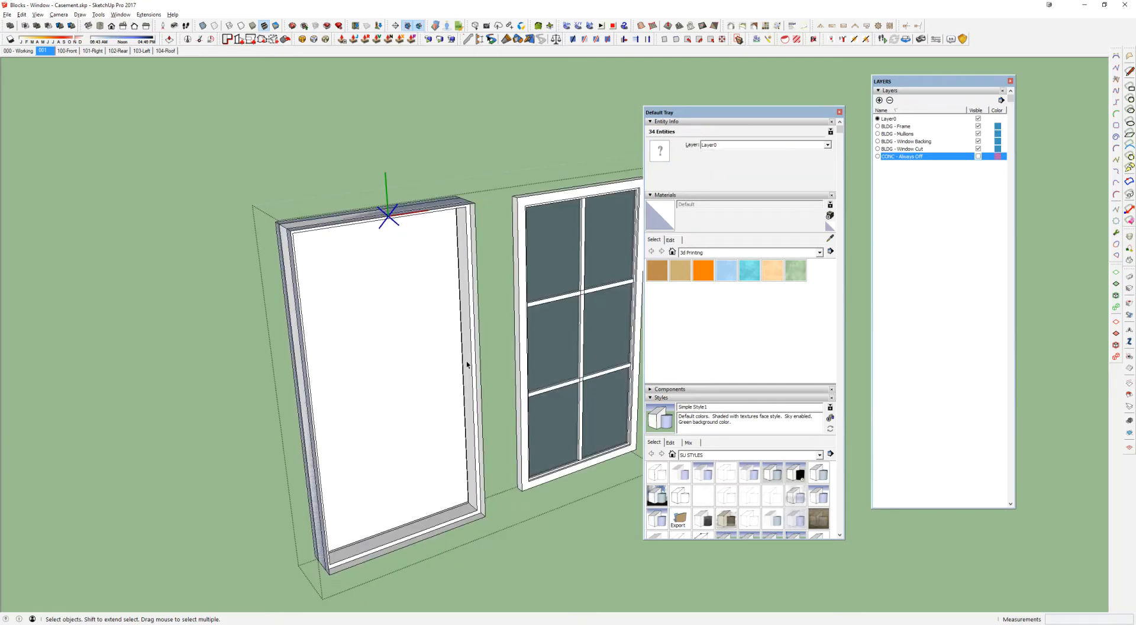
left_click(566, 272)
middle_click_drag(566, 272, 442, 226, "shift")
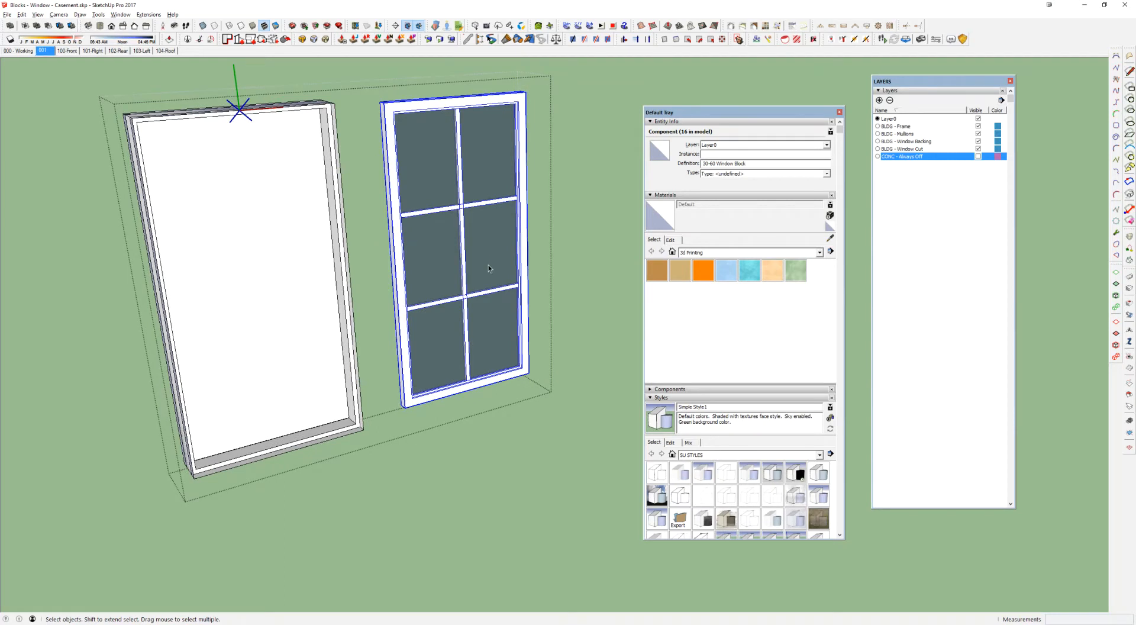
scroll(478, 291, "down", 3)
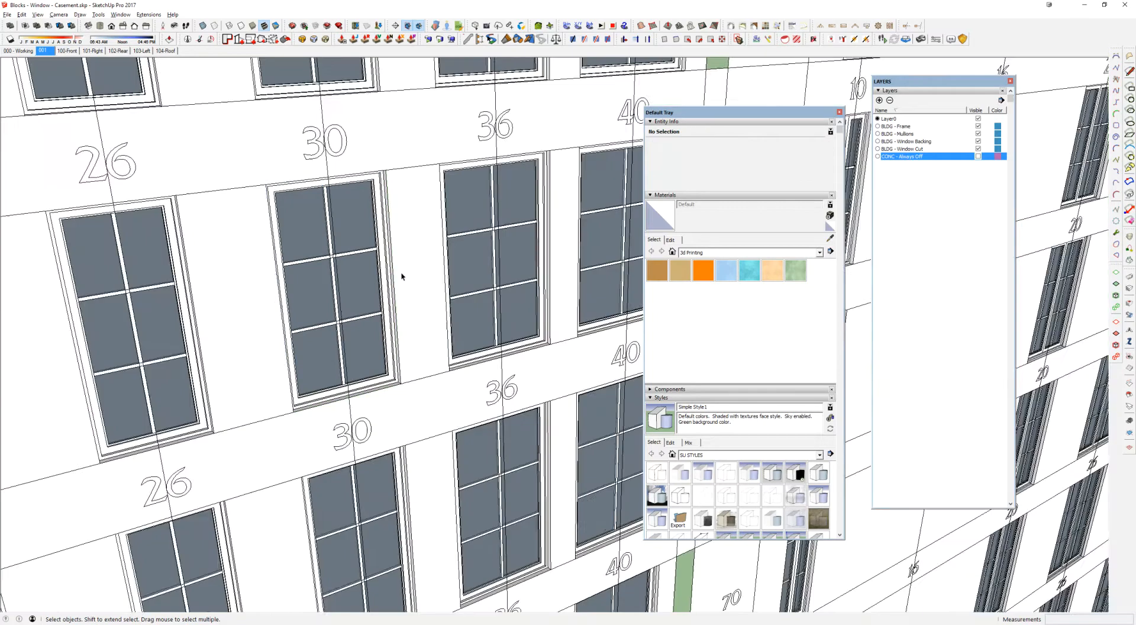
Step: Open the double casement window block labelled 30 in the window grid for editing
scroll(401, 277, "down", 8)
middle_click_drag(402, 276, 59, 325, "shift")
scroll(411, 252, "up", 10)
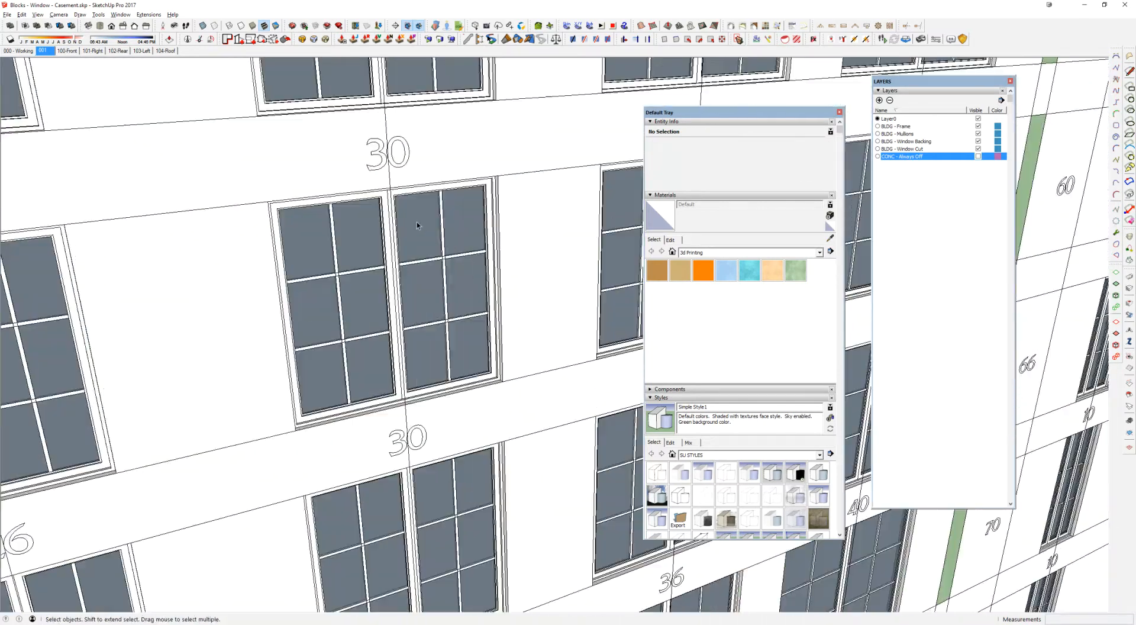
double_click(417, 223)
scroll(473, 236, "up", 5)
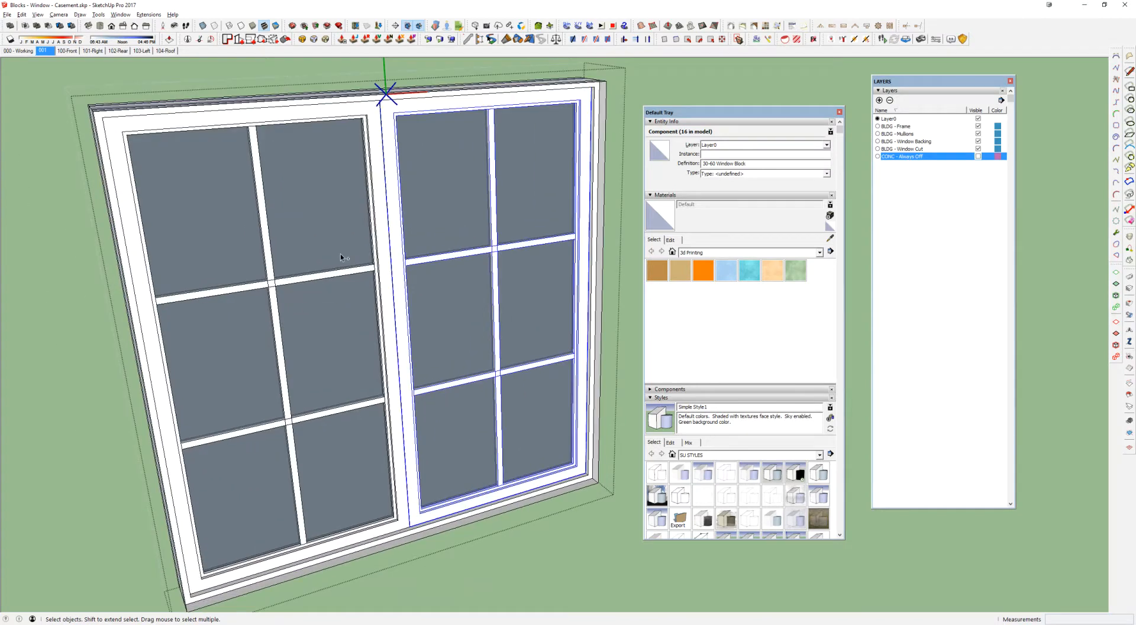
Step: Open one of the nested 30-60 Window Blocks, inspect its frame group and return to the double casement block
scroll(340, 254, "down", 5)
double_click(413, 289)
key("i")
key("i")
scroll(373, 171, "up", 3)
left_click(373, 171)
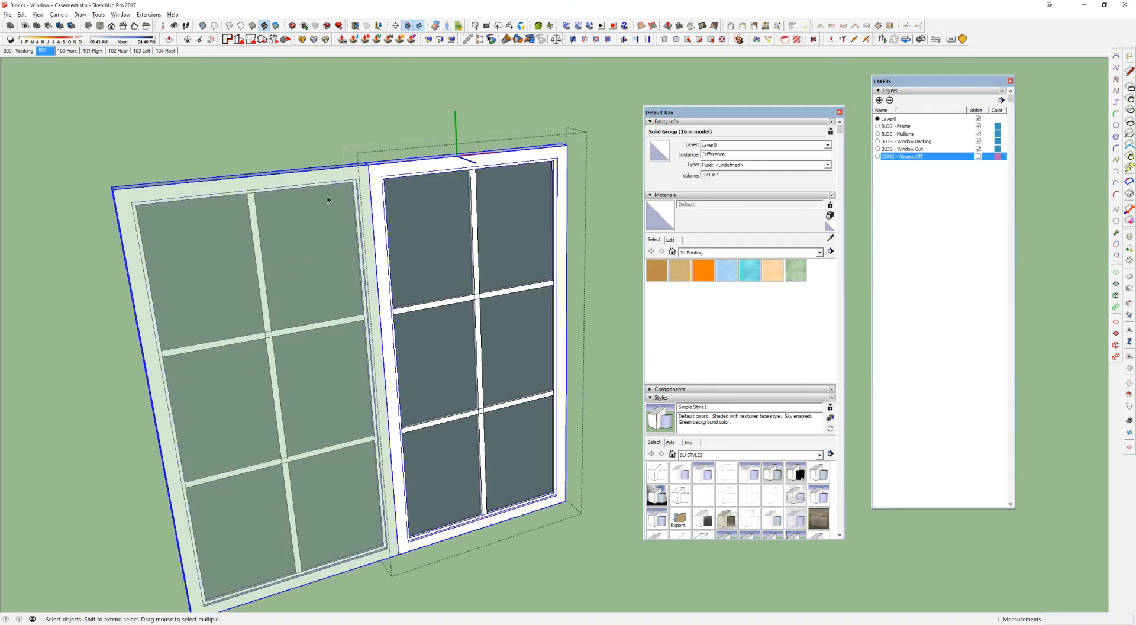
left_click(327, 200)
left_click(424, 254)
Step: Open the double block's outer frame group, select all its geometry and close the group
double_click(569, 278)
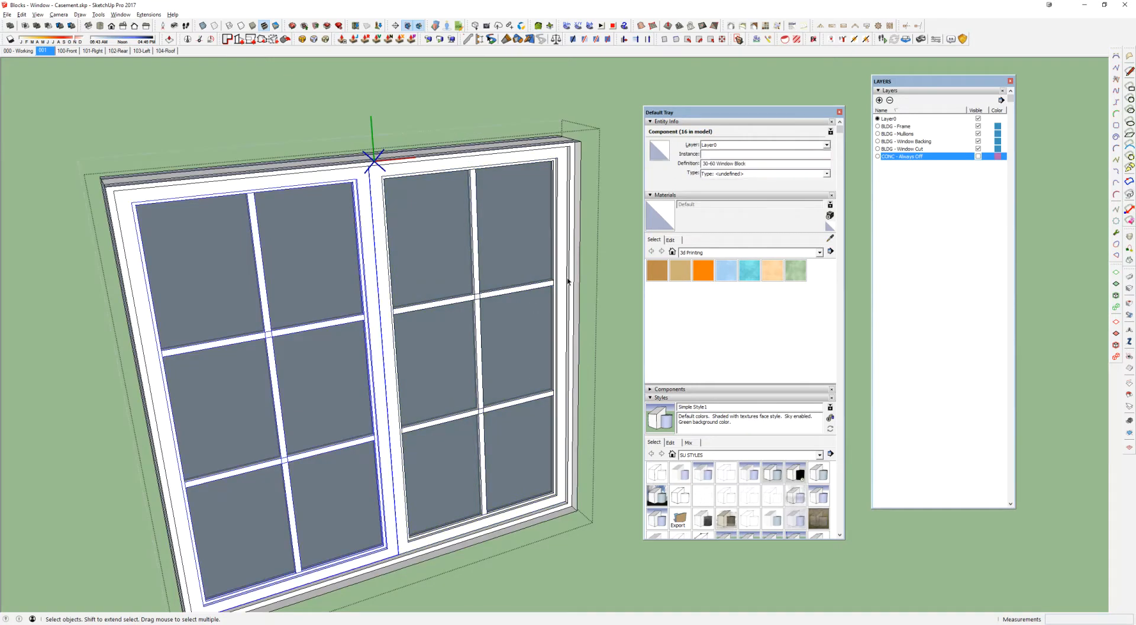
key("ctrl+a")
scroll(570, 278, "down", 3)
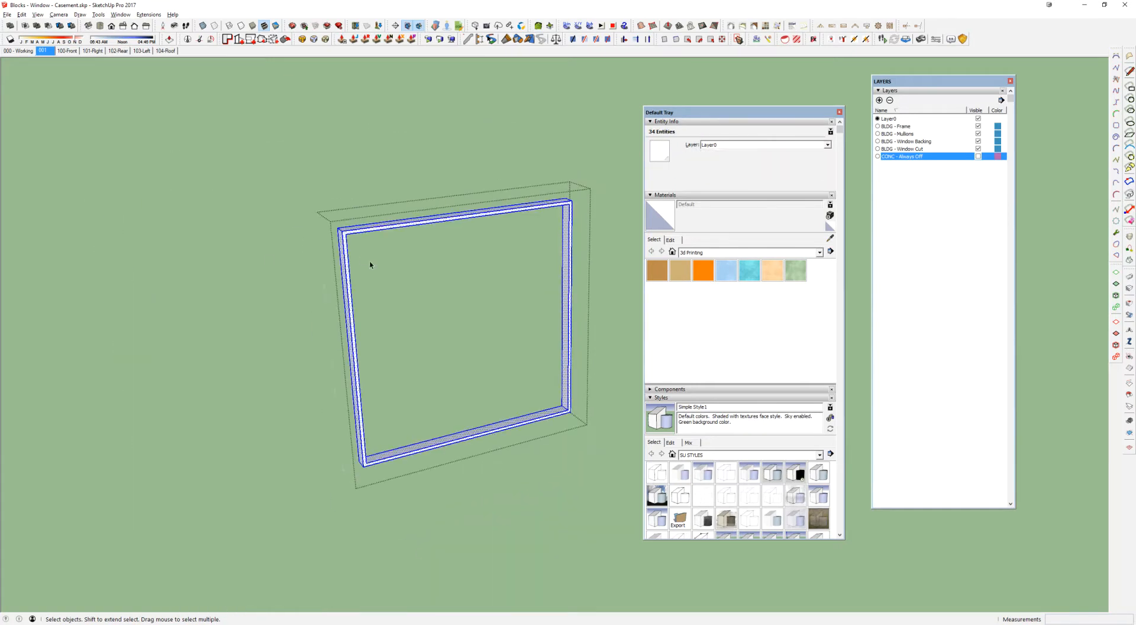
key("Escape")
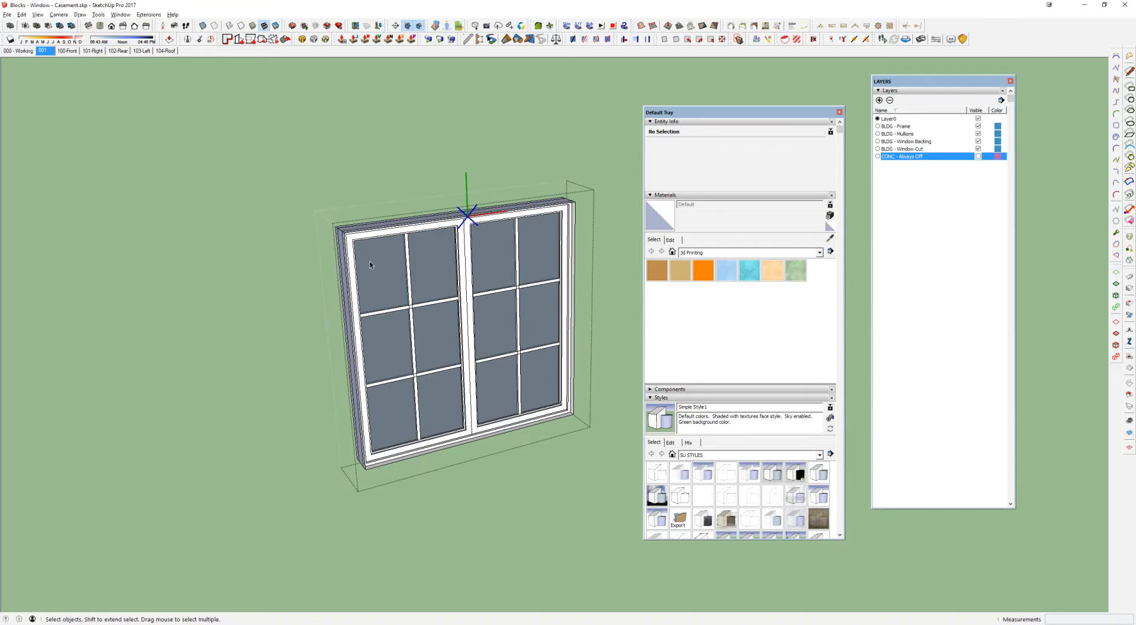
Step: Move the first 30-60 Window Block out of the double frame, about 8' 9" past its far side
middle_click_drag(395, 274, 323, 236)
left_click(377, 302)
scroll(379, 306, "down", 1)
middle_click_drag(407, 320, 454, 317)
scroll(423, 323, "down", 2)
key("m")
left_click(398, 424)
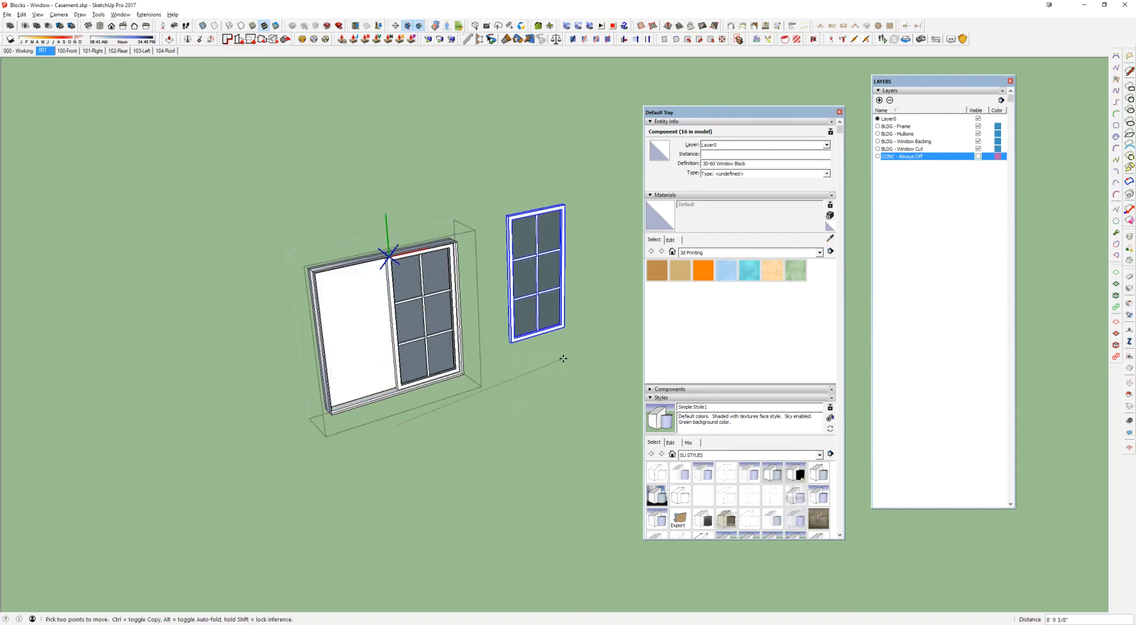
left_click(561, 373)
Step: Move the remaining 30-60 Window Block out of the double frame to the opposite side
key("space")
left_click(427, 340)
scroll(428, 355, "up", 2)
key("m")
left_click(461, 411)
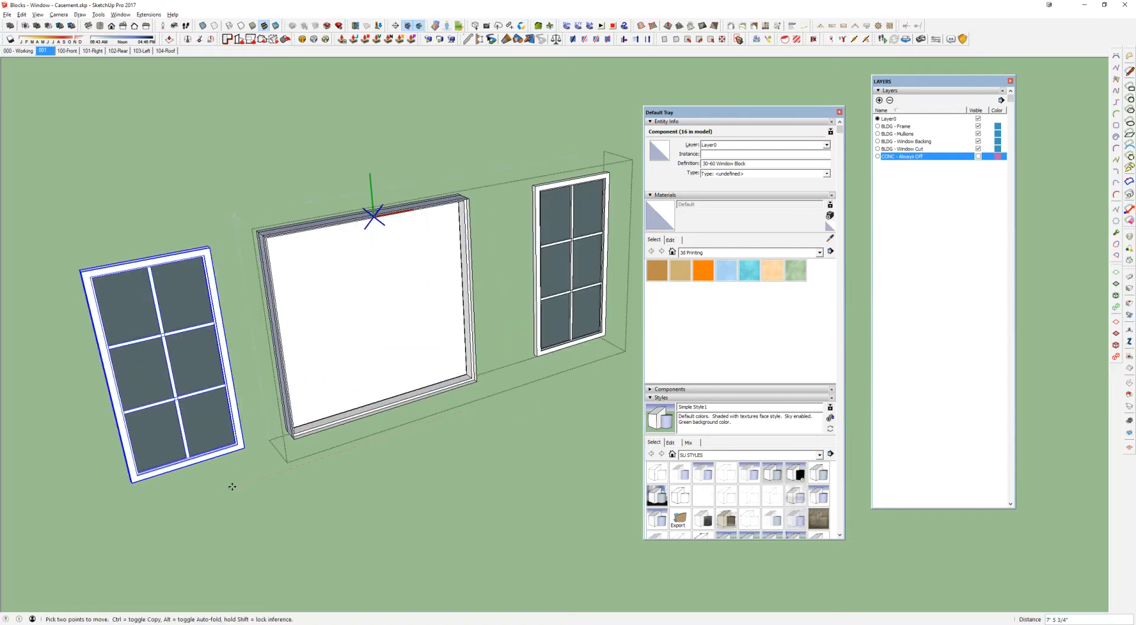
left_click(220, 496)
Step: Move the BLDG - Window Backing group out behind the double frame
middle_click_drag(345, 381, 357, 452)
key("space")
left_click(390, 368)
key("m")
left_click(374, 443)
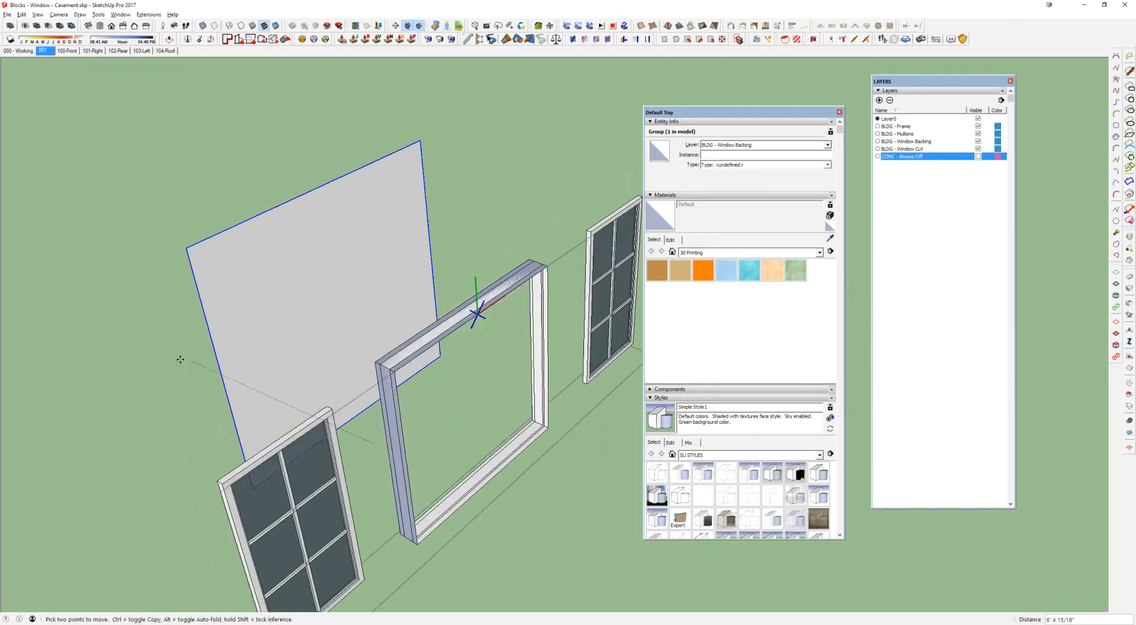
left_click(204, 351)
key("space")
Step: Draw a line along the top front edge of the double frame's enclosure and delete the face covering the opening
left_click(387, 358)
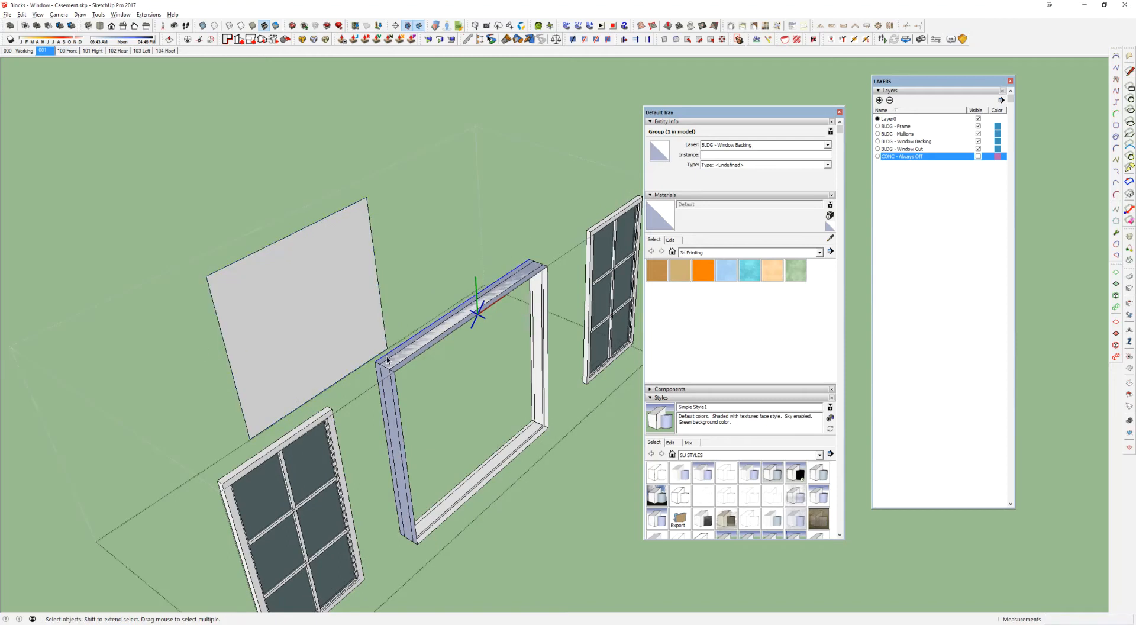
triple_click(396, 368)
scroll(396, 369, "up", 2)
key("l")
left_click(392, 374)
left_click(608, 225)
key("space")
left_click(563, 347)
double_click(563, 347)
left_click(562, 347, "shift")
left_click(521, 340)
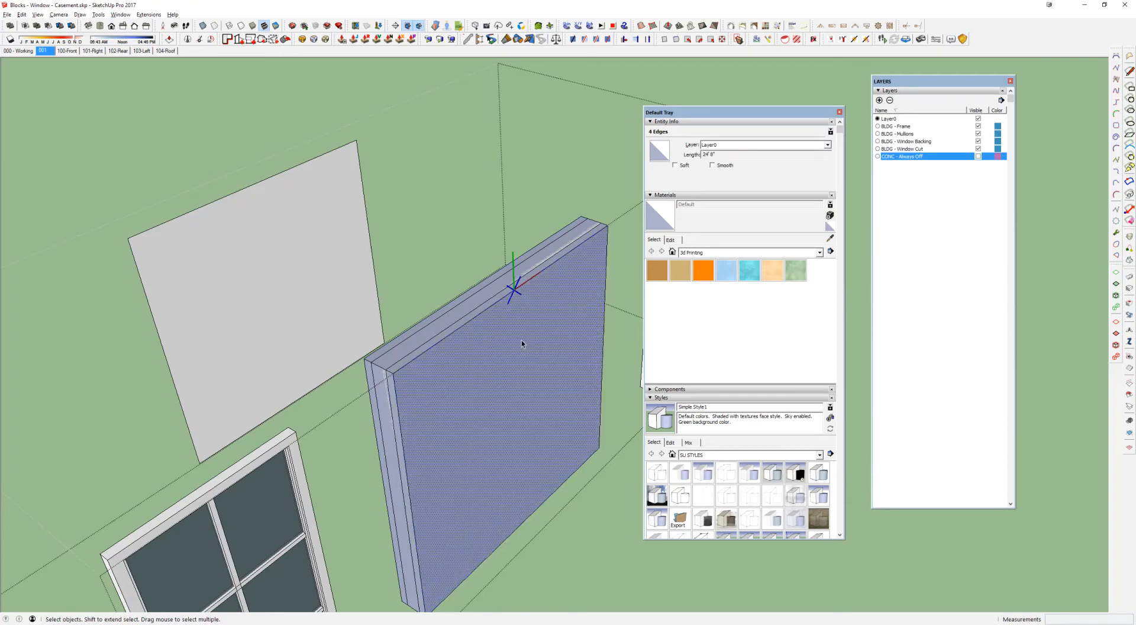
key("Delete")
Step: Group the loose geometry surrounding the double frame and assign the group to the BLDG - Frame layer
triple_click(493, 307)
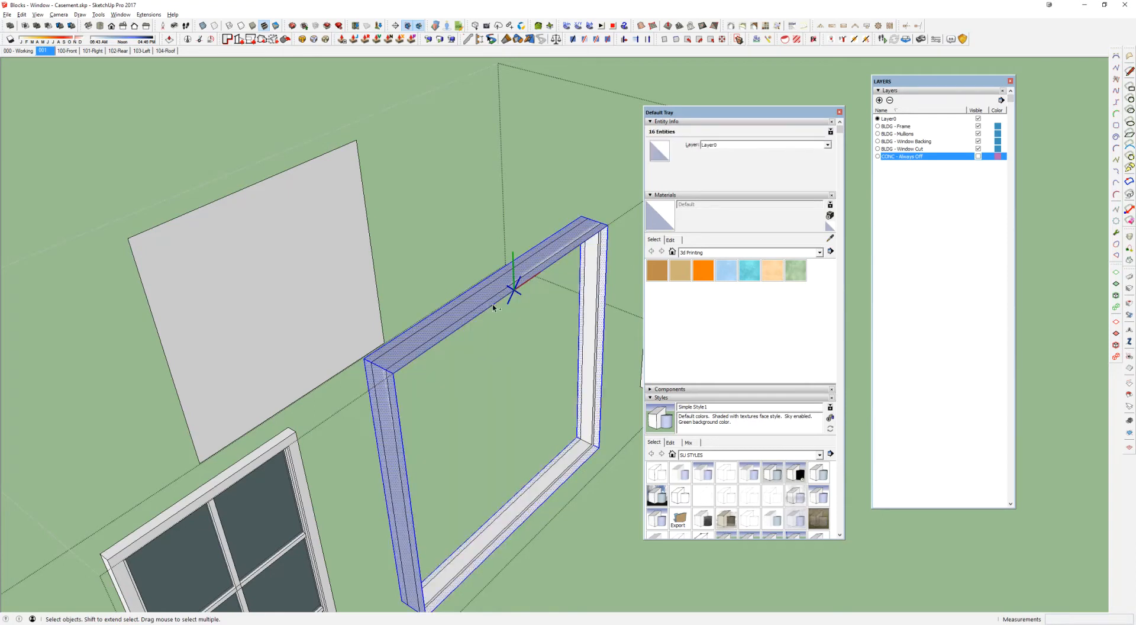
key("g")
left_click(777, 147)
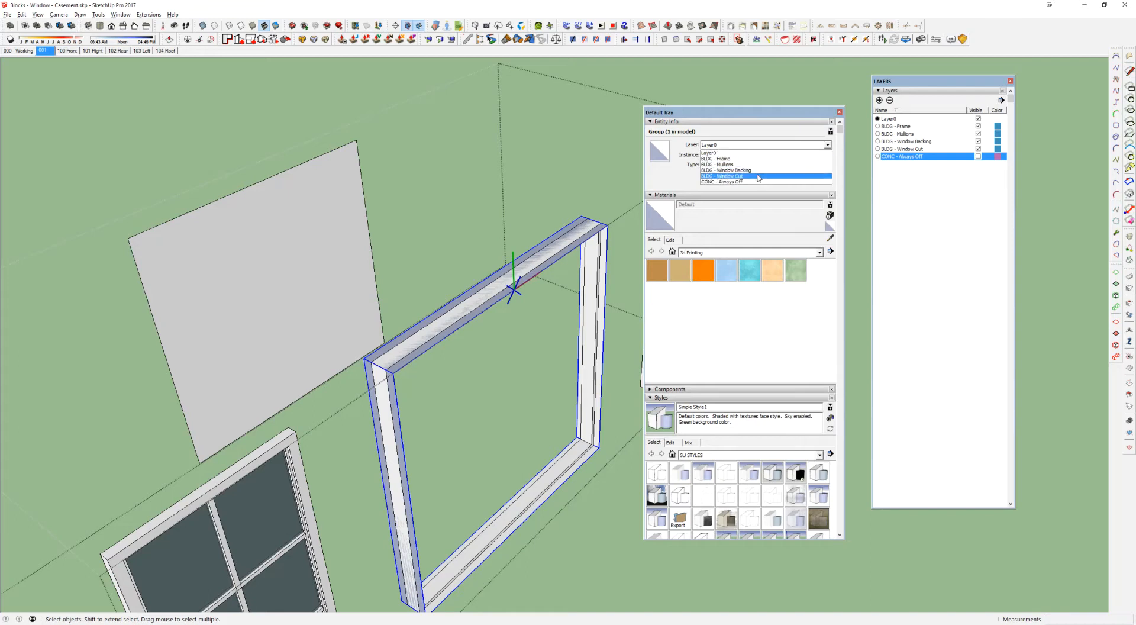
left_click(728, 167)
left_click(727, 145)
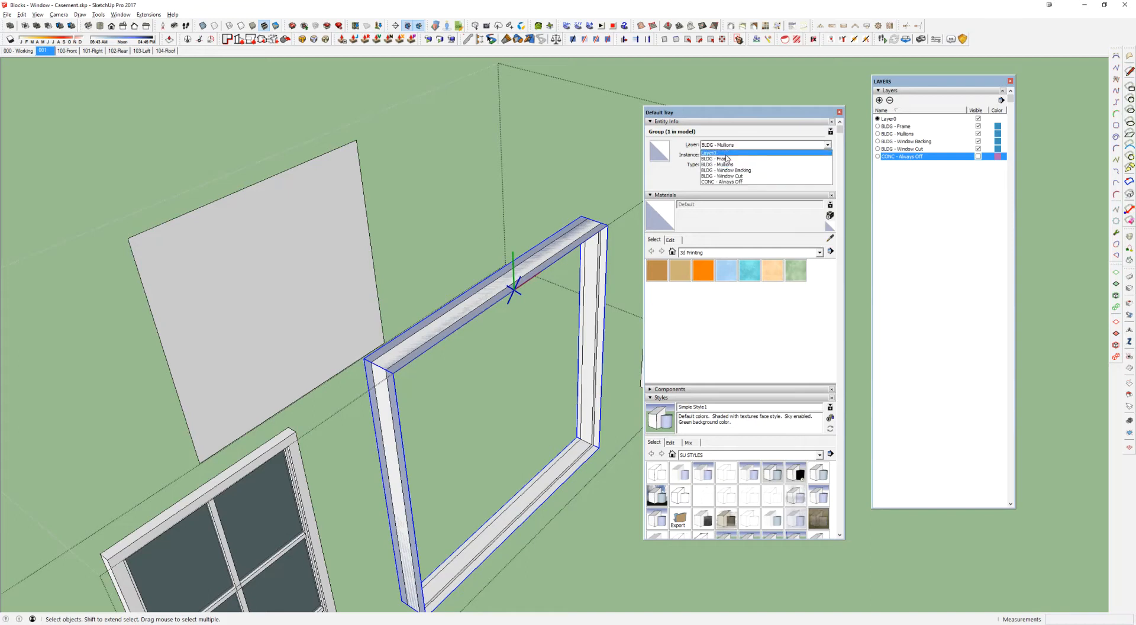
left_click(728, 160)
Step: Move the BLDG - Frame group about 2' 8" back, behind the solid frame group
left_click(552, 262)
left_click(486, 280)
key("m")
left_click(510, 396)
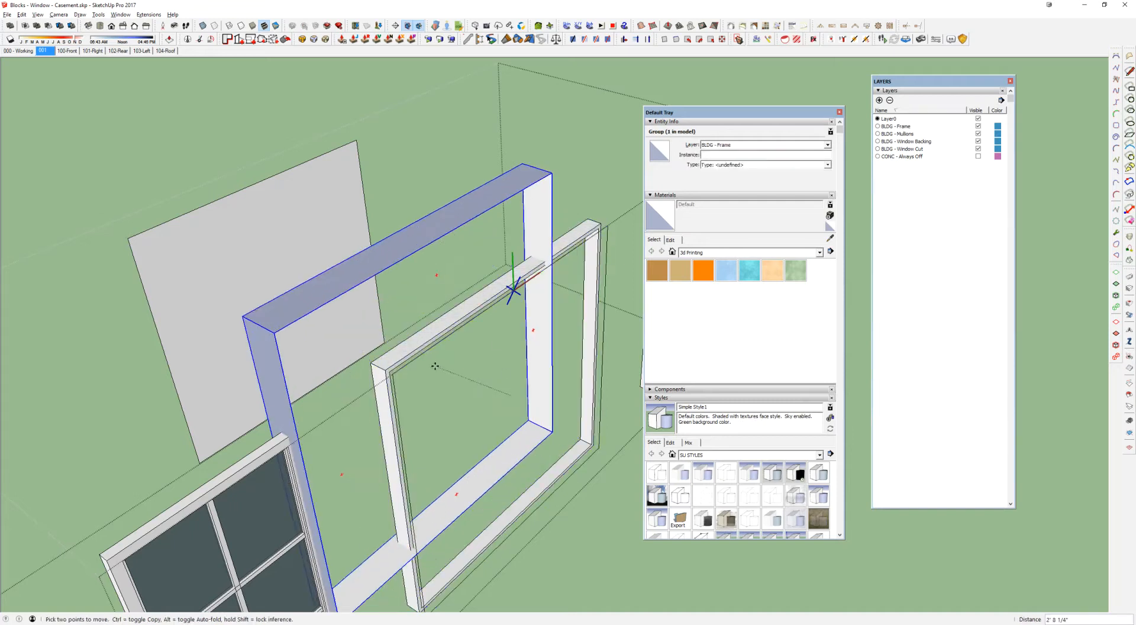
left_click(437, 366)
middle_click_drag(437, 365, 614, 215)
scroll(414, 218, "down", 3)
scroll(553, 185, "up", 3)
Step: Select the separated BLDG - Frame group, the solid frame group and the four loose perimeter edges in turn to examine them
key("space")
left_click(212, 177)
left_click(332, 189)
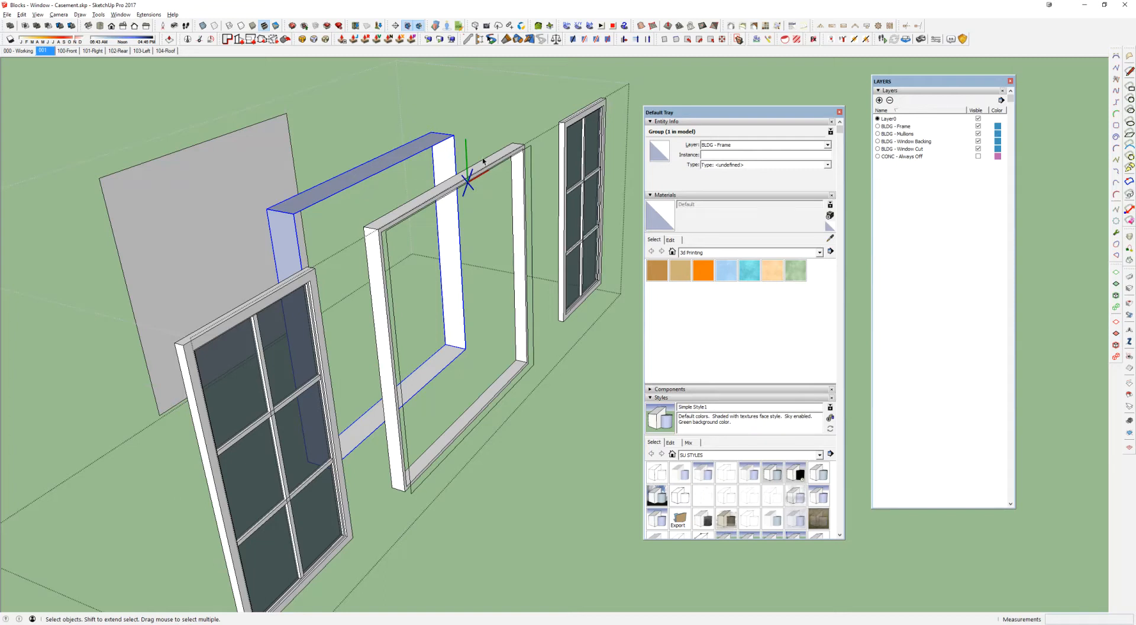
left_click(515, 173)
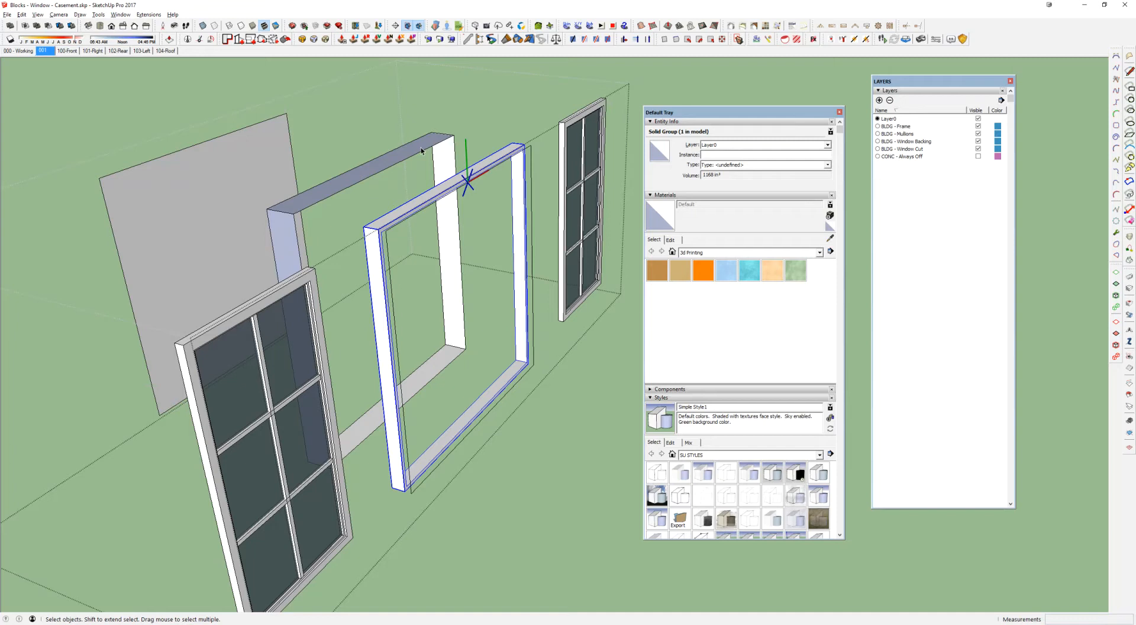
left_click(419, 147)
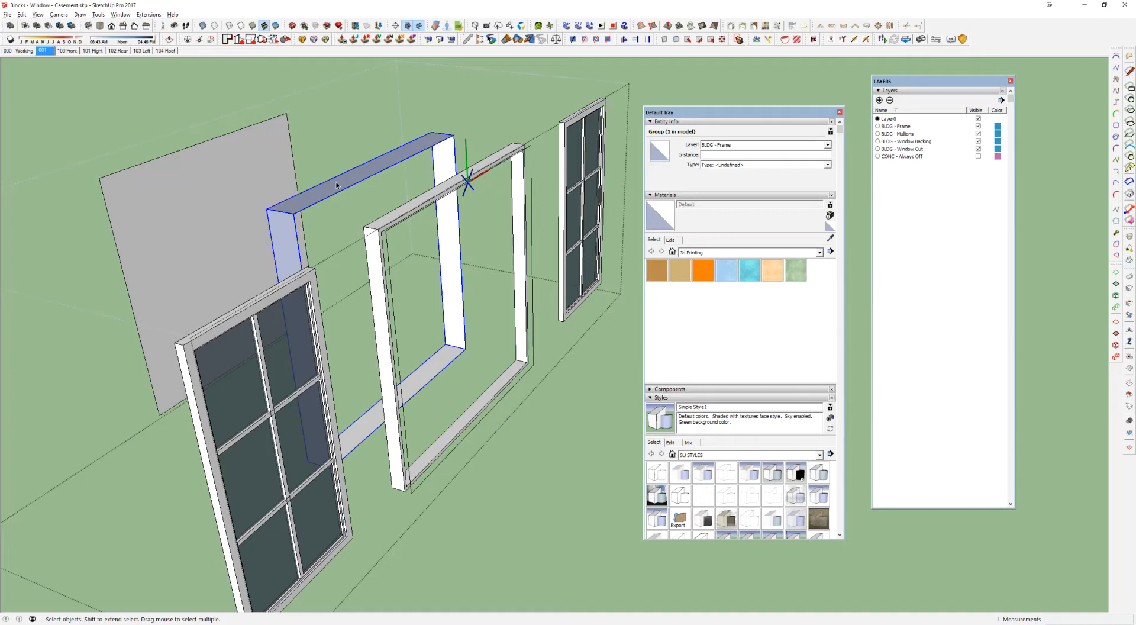
left_click(278, 346)
left_click(373, 239)
triple_click(389, 252)
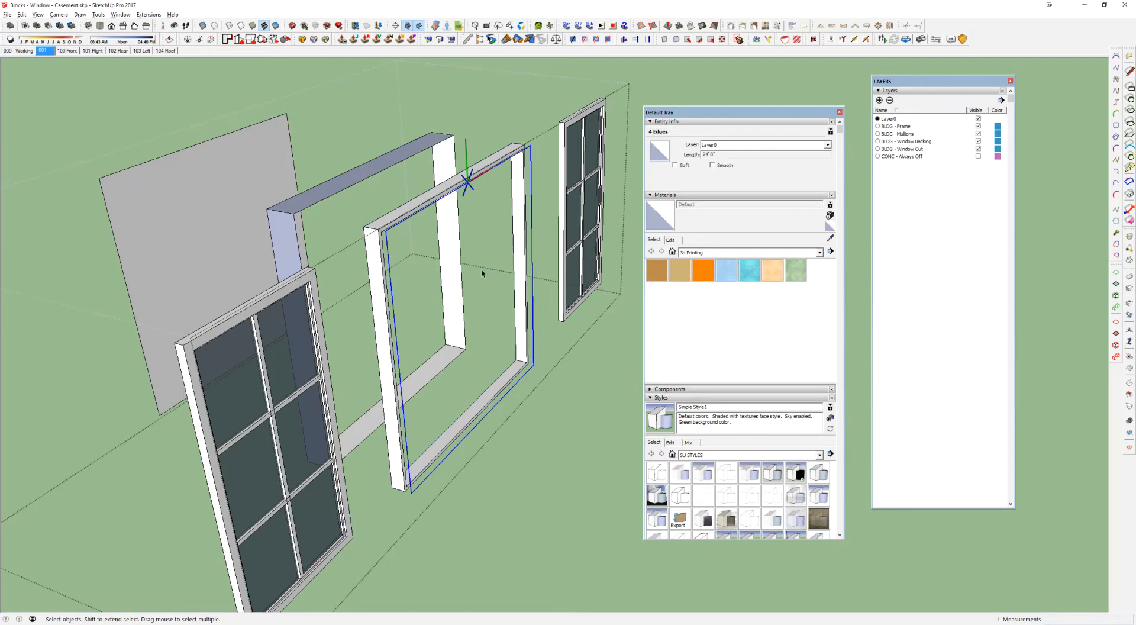
scroll(544, 219, "down", 4)
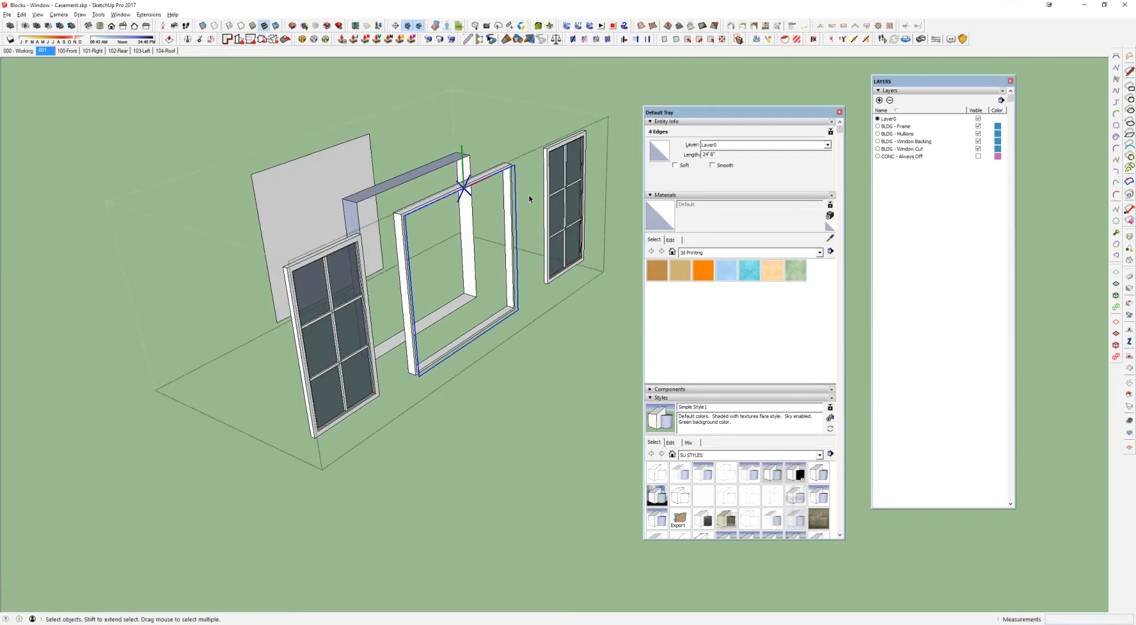
Step: Undo the regrouping and moves of the double window's frame, sashes and backing until it is whole again, and leave its component
key("ctrl+z")
key("ctrl+z")
key("ctrl+z")
key("ctrl+z")
key("ctrl+z")
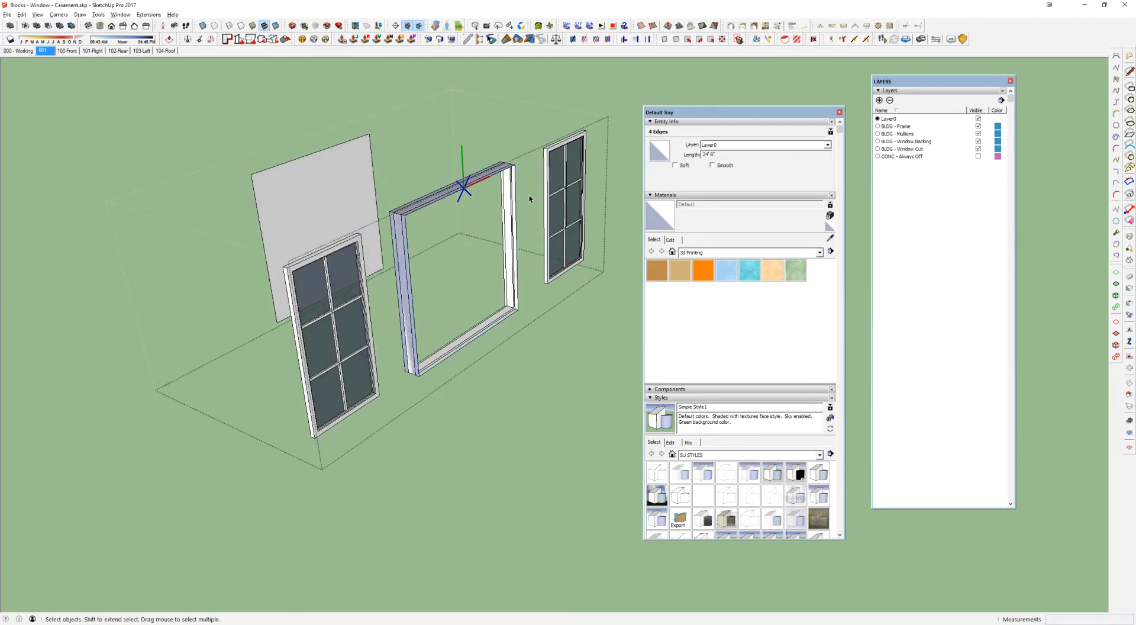
key("ctrl+z")
key("ctrl+z")
key("ctrl+z")
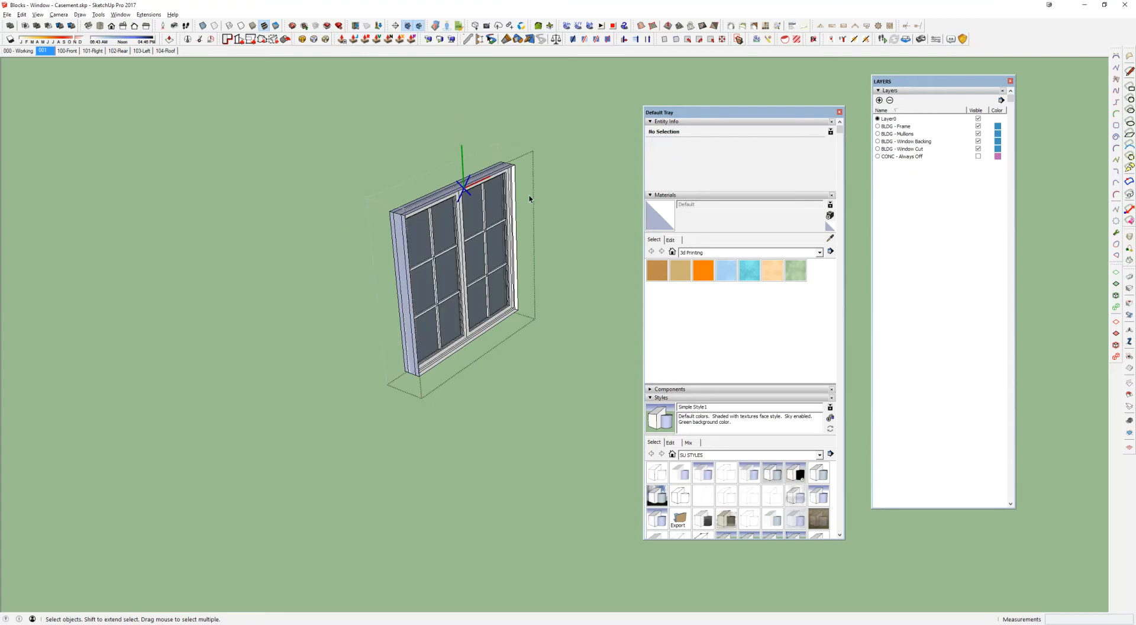
middle_click_drag(481, 247, 495, 271)
key("Escape")
scroll(494, 272, "up", 5)
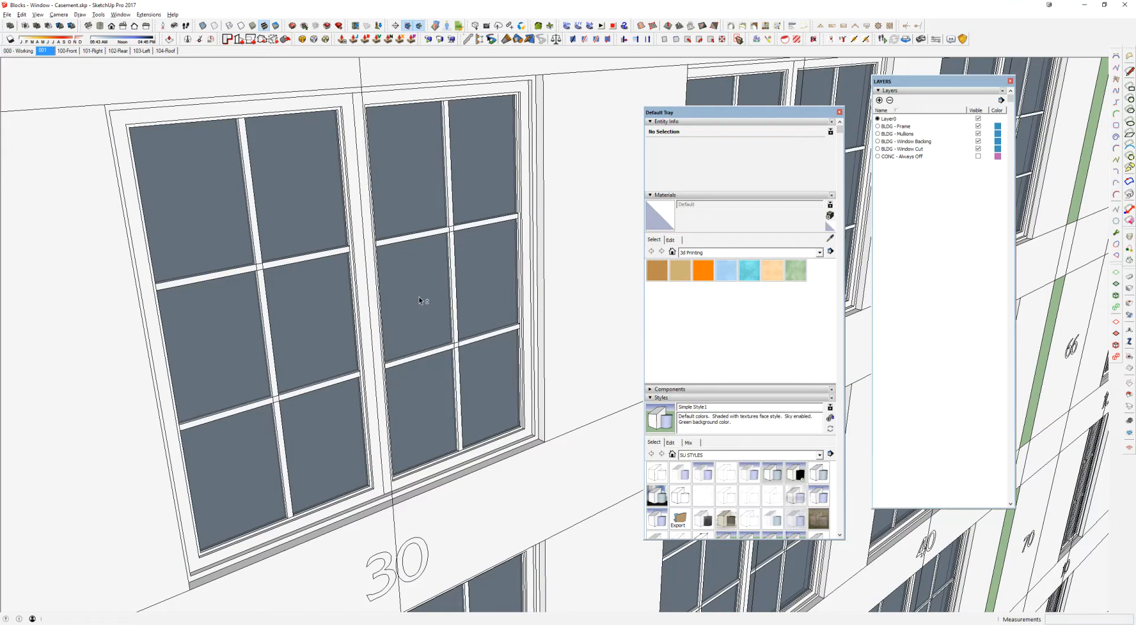
Step: List the materials in the model, sample the window's glass, and go through the white materials, ending on DW - Frame
middle_click_drag(419, 296, 424, 203)
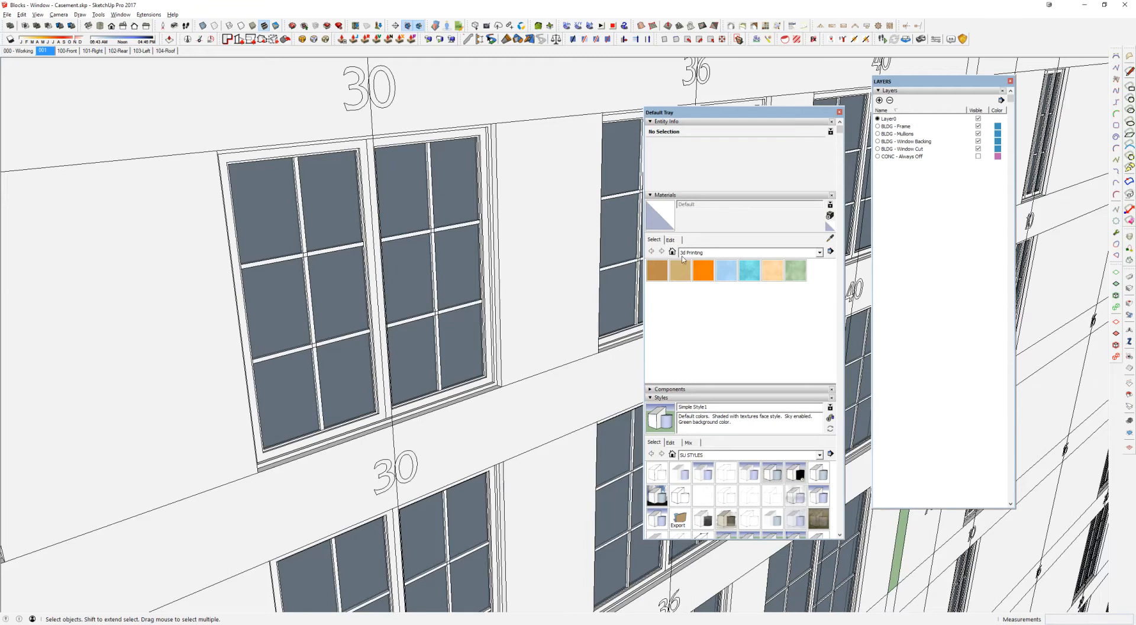
left_click(673, 252)
middle_click_drag(360, 245, 373, 239)
key("b")
left_click(412, 186, "alt")
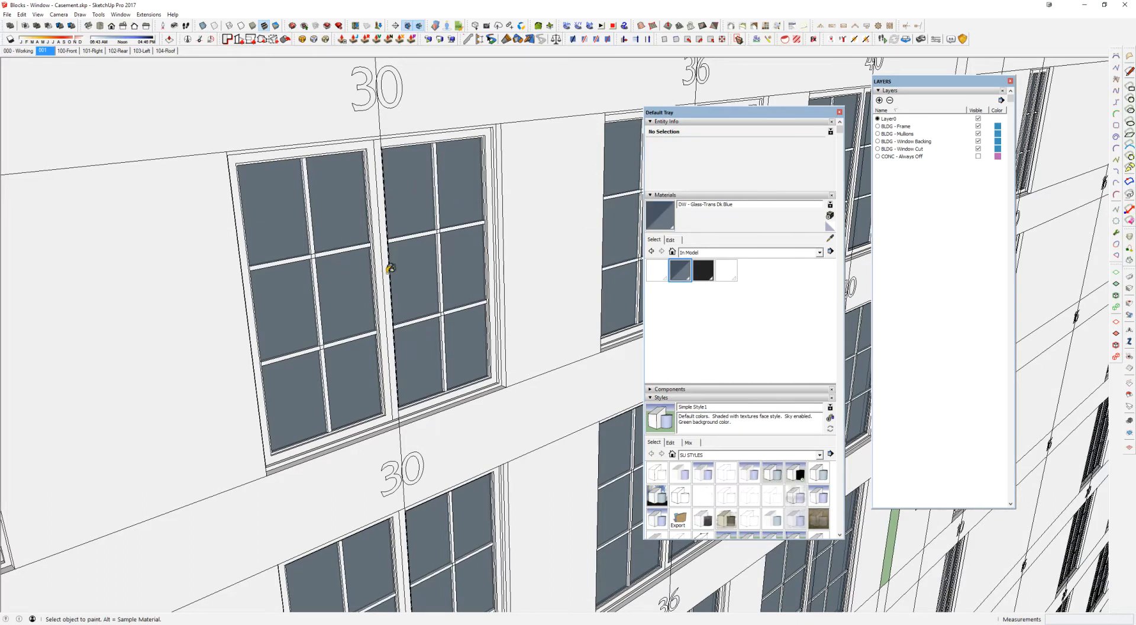
scroll(391, 274, "up", 3)
left_click(660, 271)
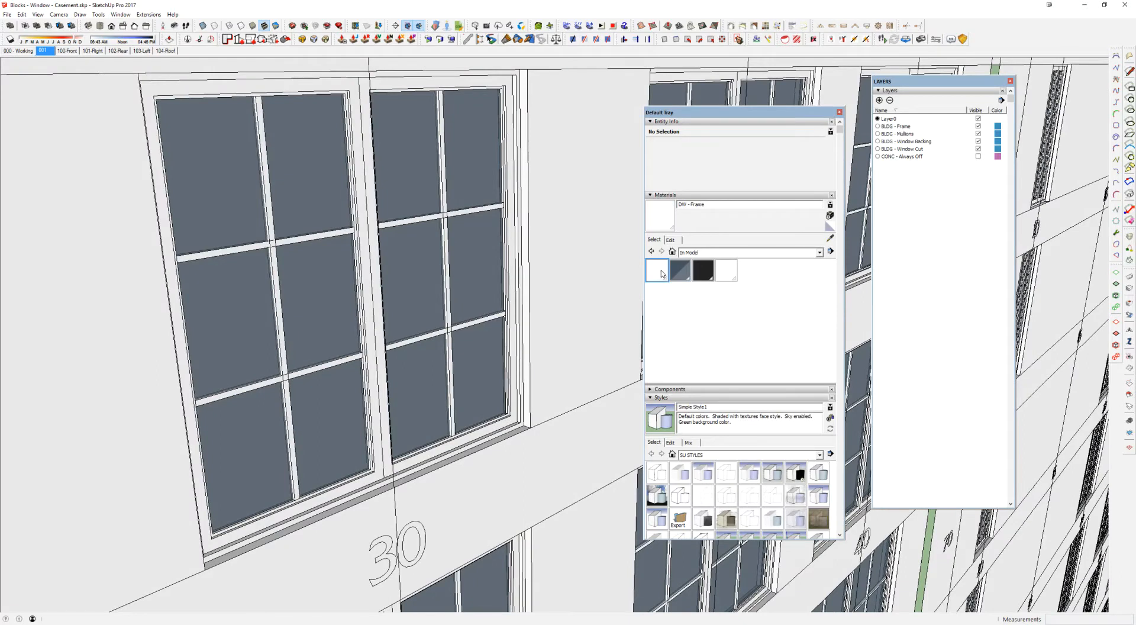
left_click(726, 271)
left_click(657, 271)
Step: Set the DW - Frame material's green value to 0, examine the windows across the building, and restore the value to 255
scroll(416, 294, "down", 5)
middle_click_drag(417, 294, 424, 269, "shift")
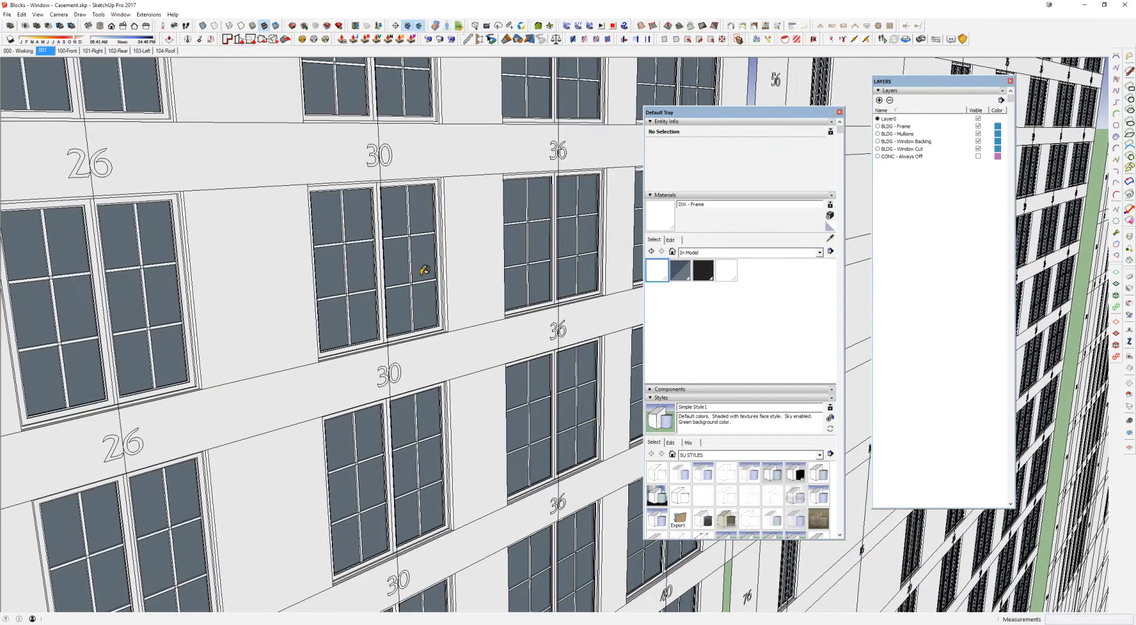
scroll(424, 301, "up", 2)
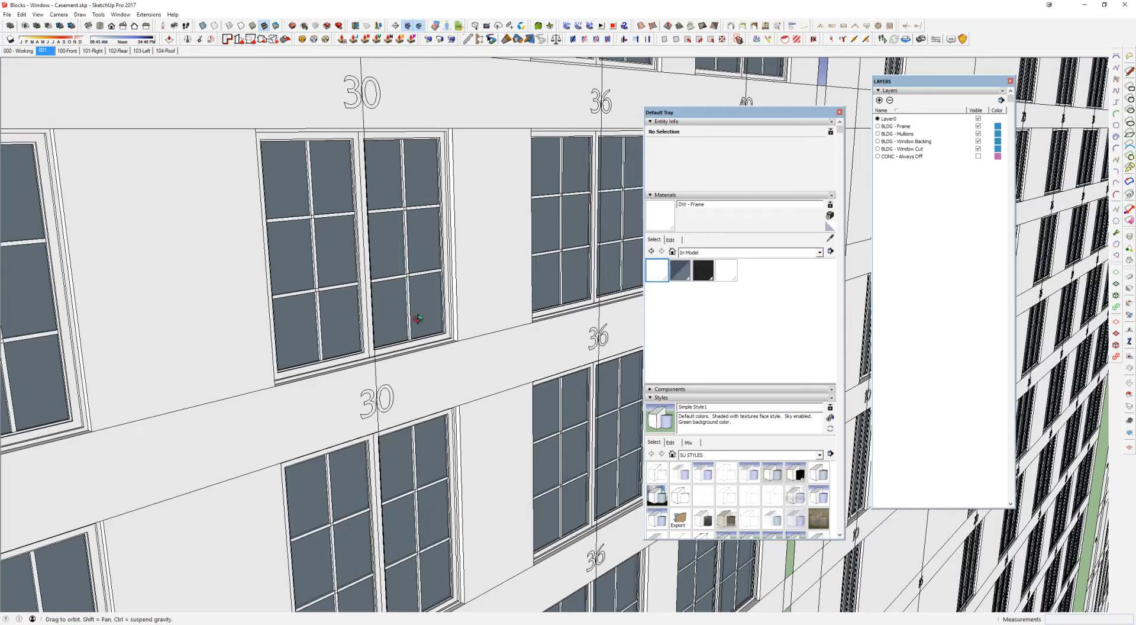
middle_click_drag(421, 307, 426, 314)
key("space")
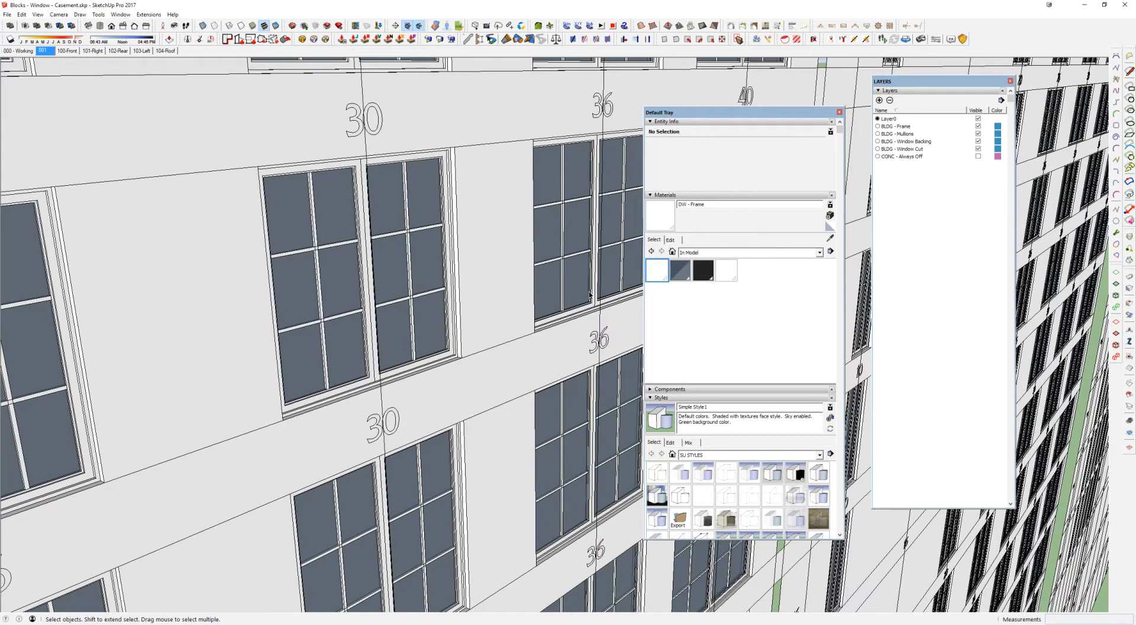
left_click(671, 240)
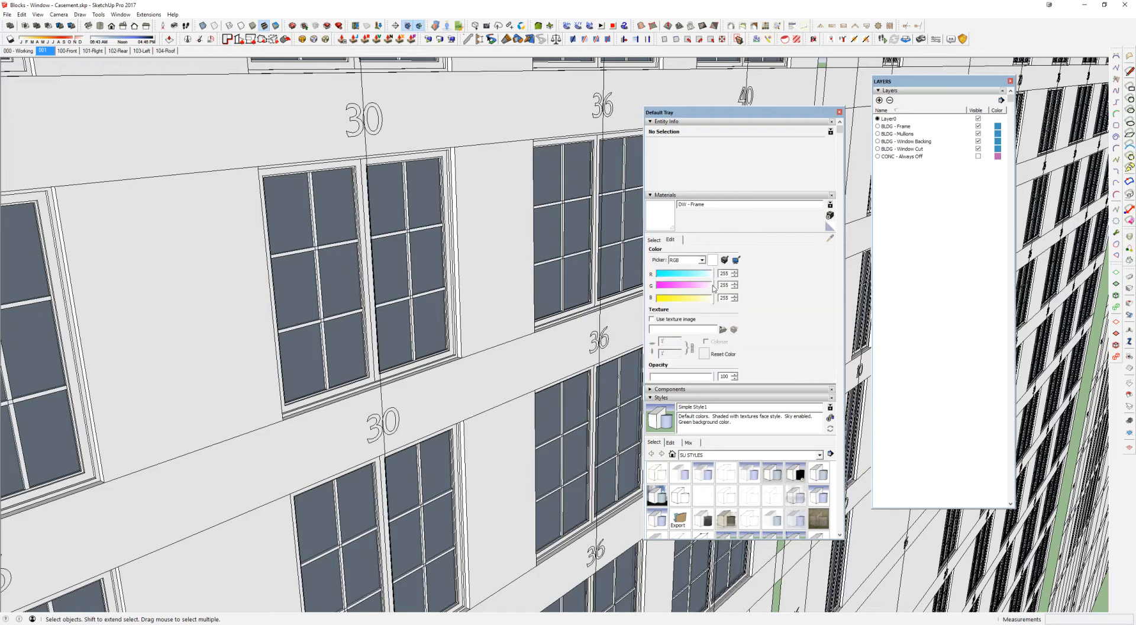
left_click_drag(712, 285, 650, 287)
scroll(470, 254, "down", 3)
scroll(469, 254, "down", 3)
middle_click_drag(469, 254, 70, 240)
scroll(204, 255, "up", 5)
middle_click_drag(519, 252, 411, 246)
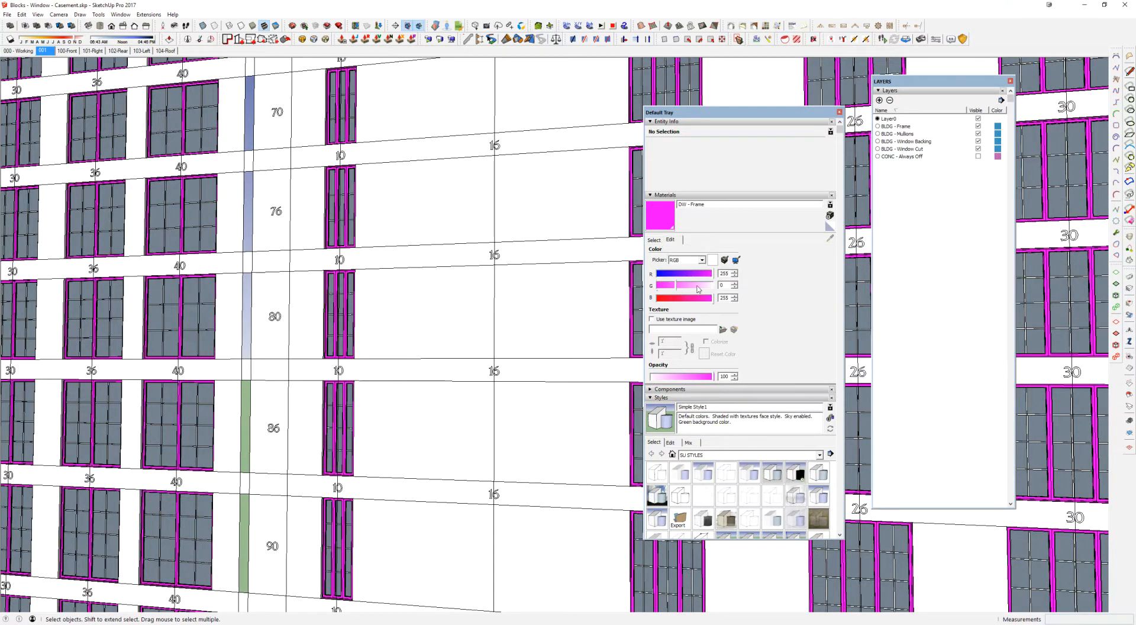
left_click_drag(679, 288, 717, 288)
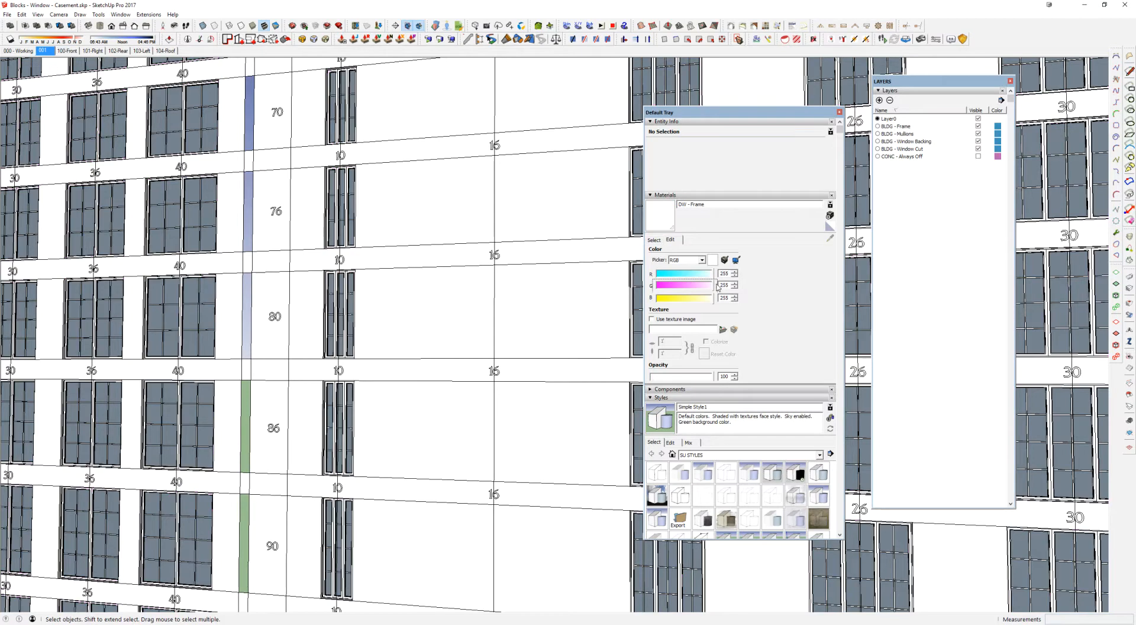
left_click(656, 240)
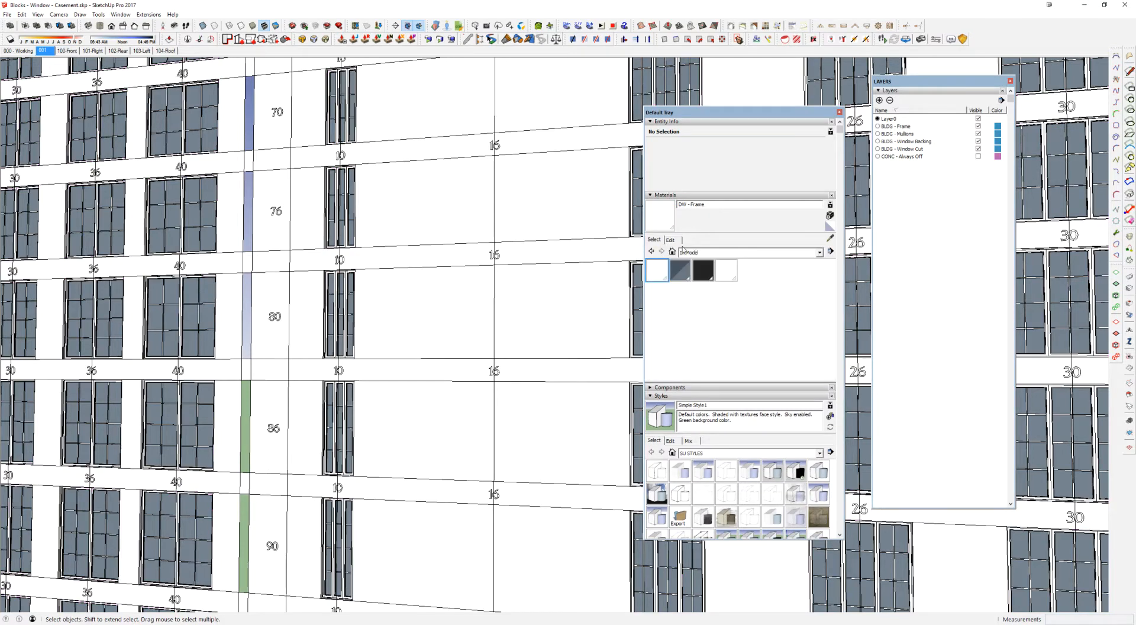
Step: Choose the dark bronze material from ~Basic Material Set and draw a rectangle of about 344 sq ft on the ground beside the wall
left_click(683, 252)
left_click(707, 369)
left_click(796, 270)
middle_click_drag(449, 237, 412, 415)
scroll(413, 415, "up", 4)
key("r")
left_click(414, 415)
left_click(568, 443)
key("space")
Step: Select the rectangle's face and paint it with the bronze material
left_click(497, 434)
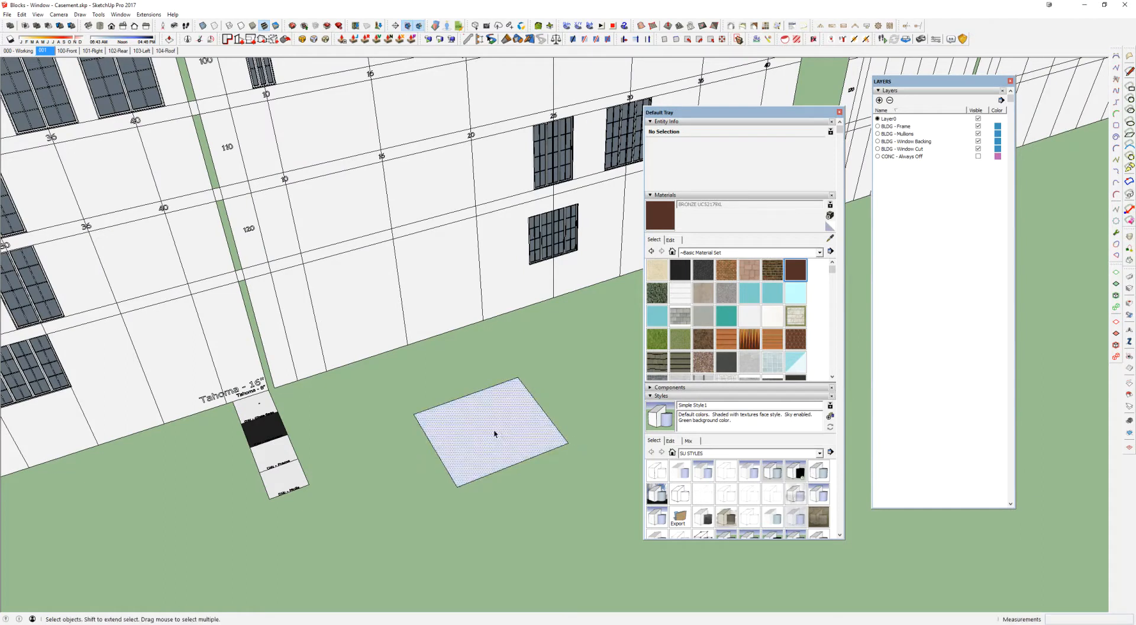
left_click(524, 411)
scroll(472, 438, "up", 8)
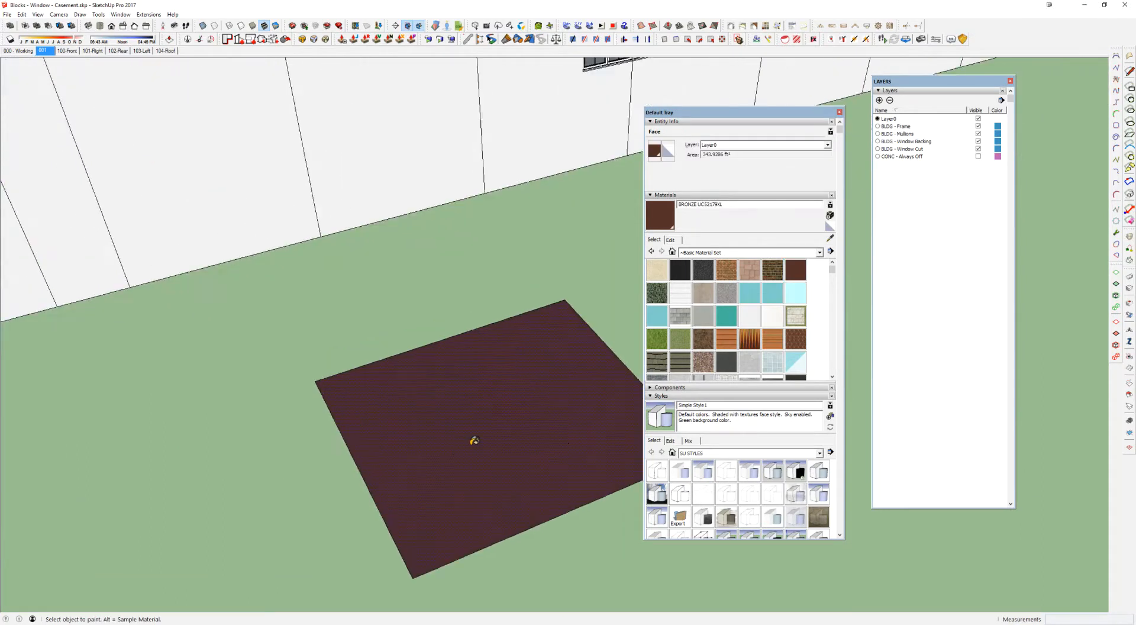
key("space")
scroll(421, 416, "down", 3)
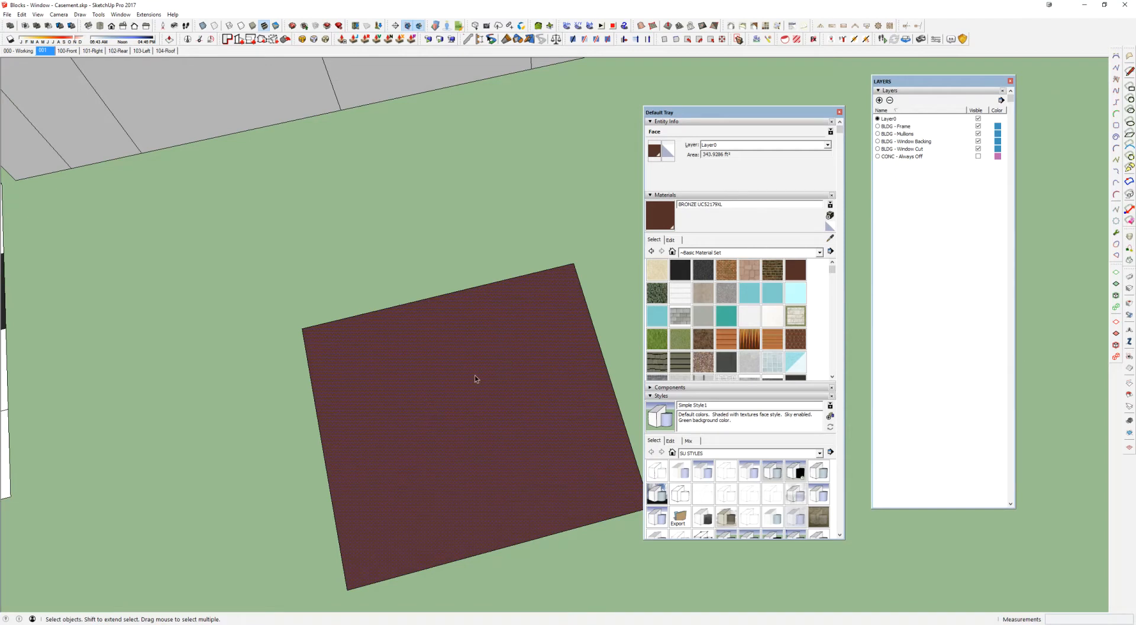
scroll(482, 349, "down", 5)
Step: Open the bronze material's RGB values for reference and sample the DW - Frame material from a window frame
middle_click_drag(482, 349, 448, 328)
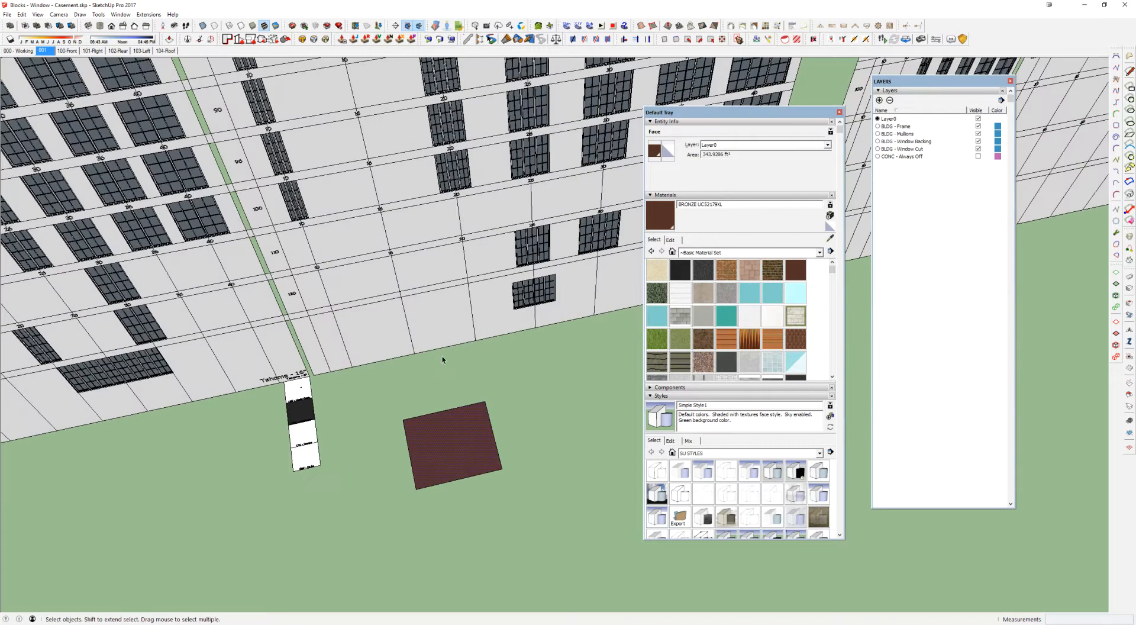
left_click(671, 240)
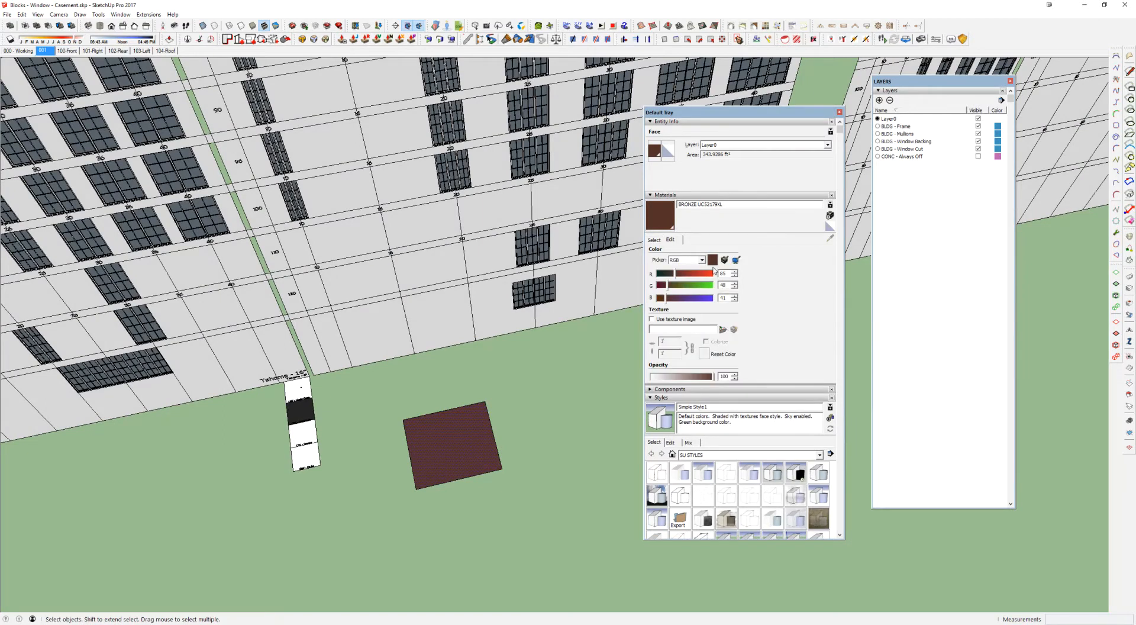
double_click(727, 284)
scroll(477, 249, "up", 10)
key("alt")
left_click(483, 190, "alt")
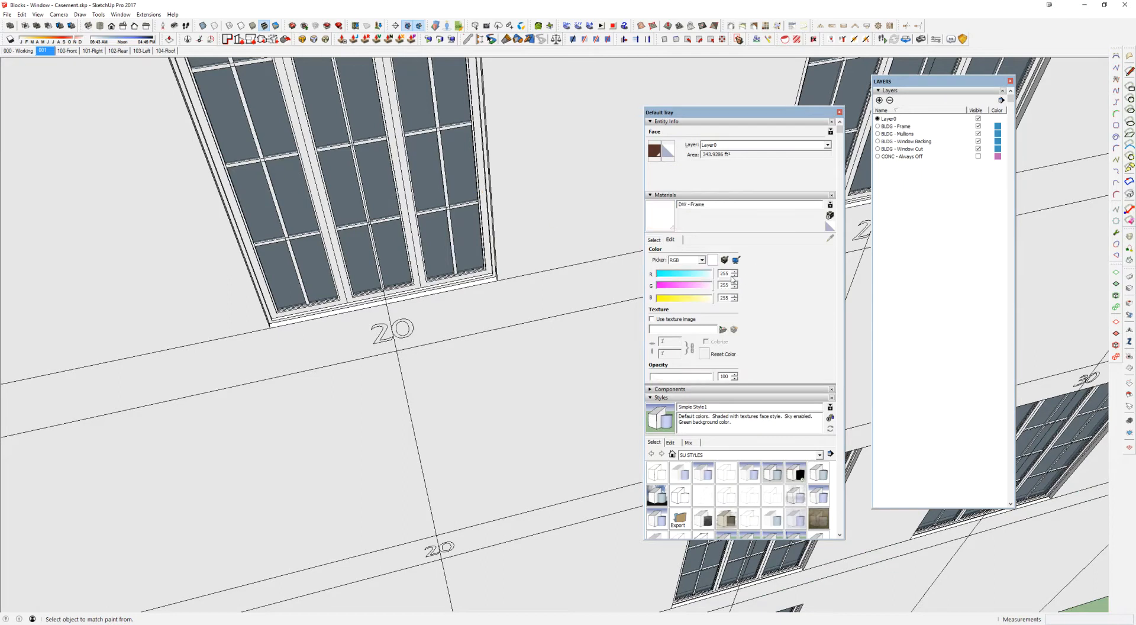
Step: Set the DW - Frame colour to red 85, green 48 and the bronze sample's blue value
left_click_drag(729, 274, 695, 274)
type("85")
key("Tab")
key("Tab")
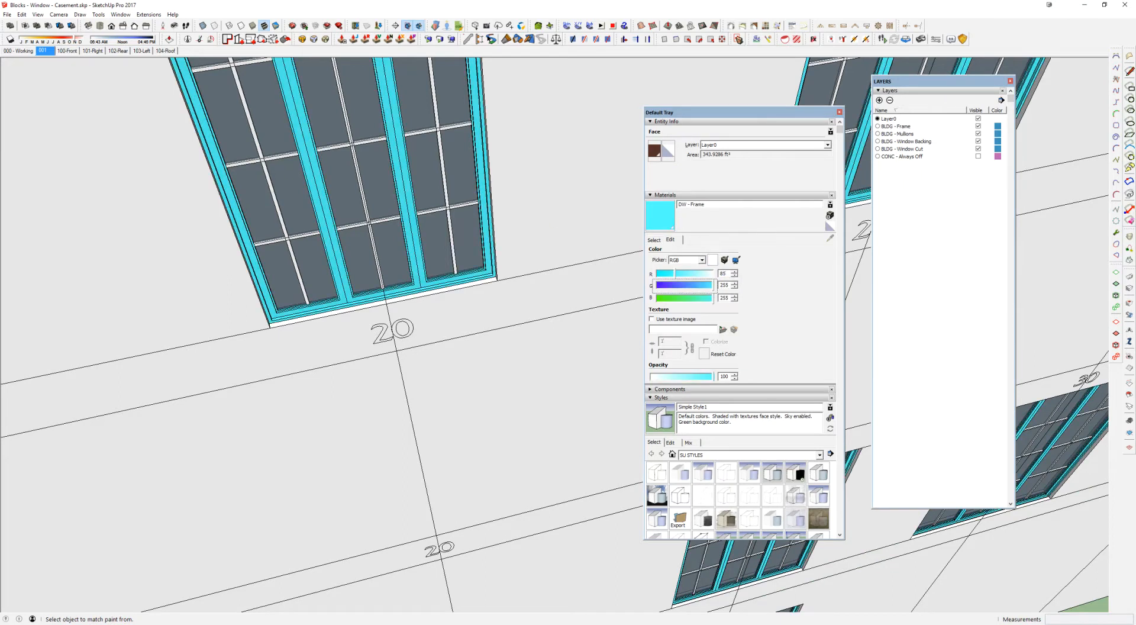
type("48")
key("Tab")
key("Tab")
type("4")
middle_click_drag(459, 228, 215, 135)
scroll(394, 242, "down", 5)
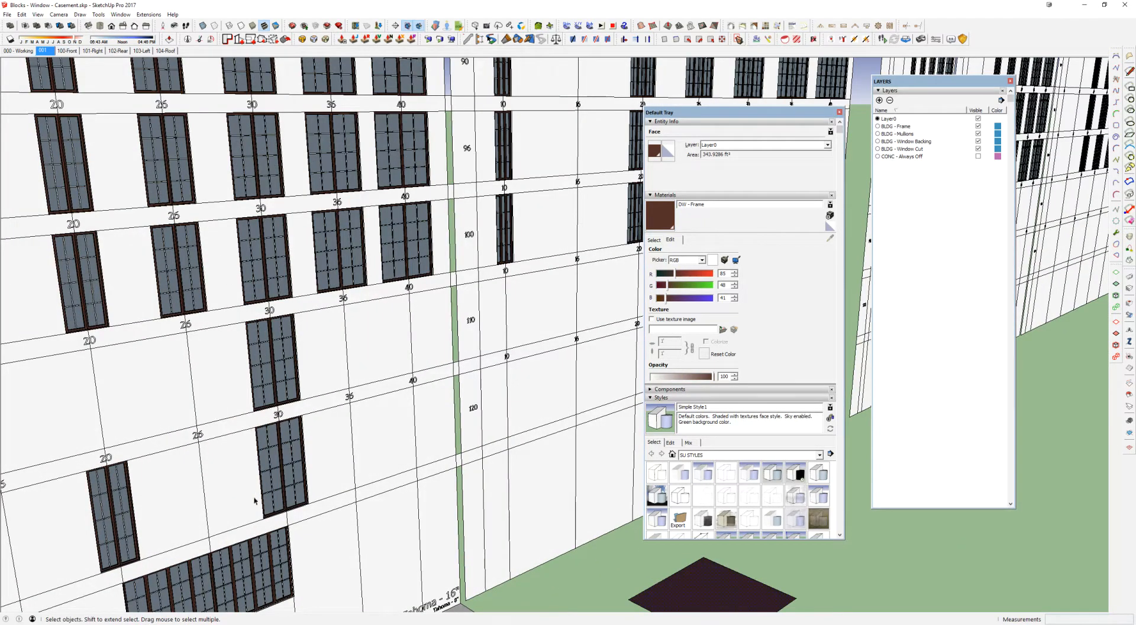
Step: Search the 3D Warehouse for "material replacer" and close the warehouse window
middle_click_drag(421, 447, 481, 287)
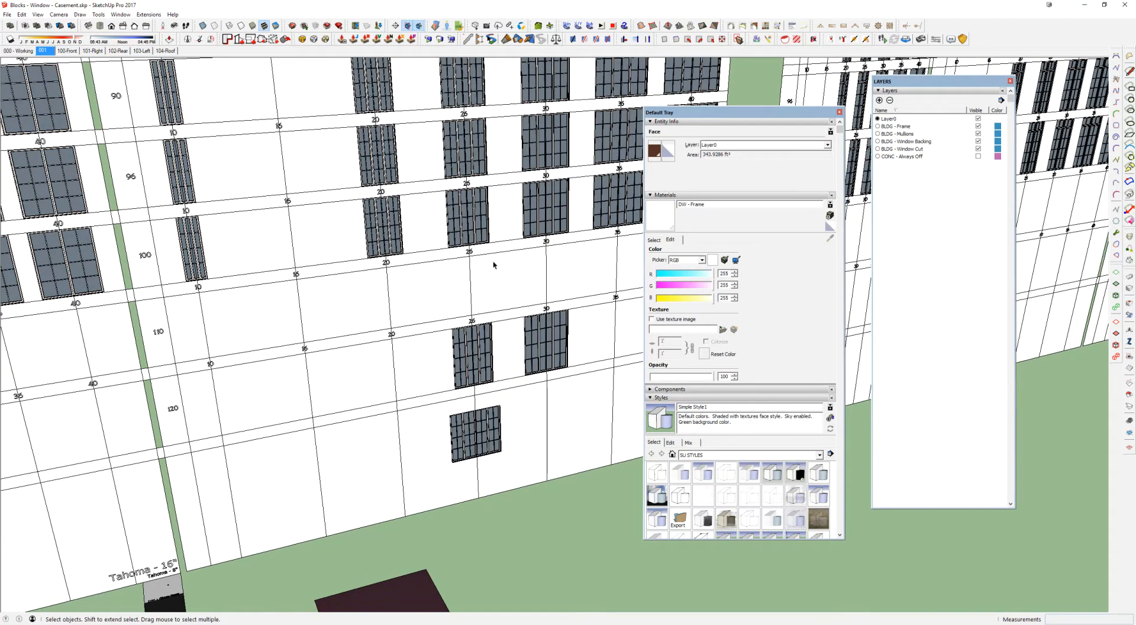
scroll(488, 243, "up", 5)
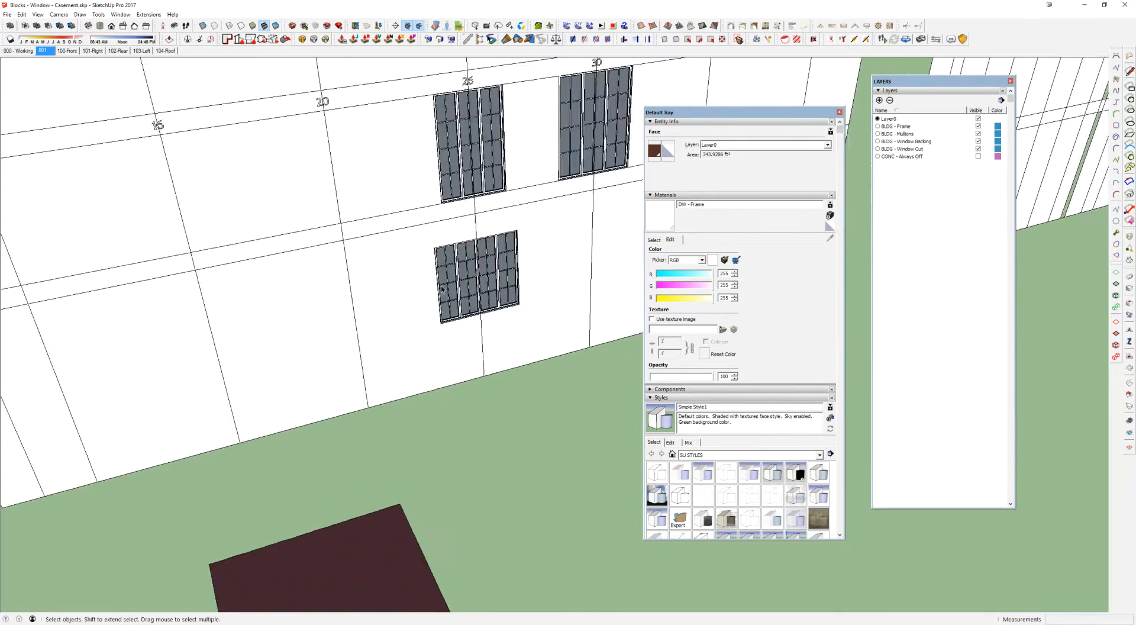
scroll(418, 314, "up", 3)
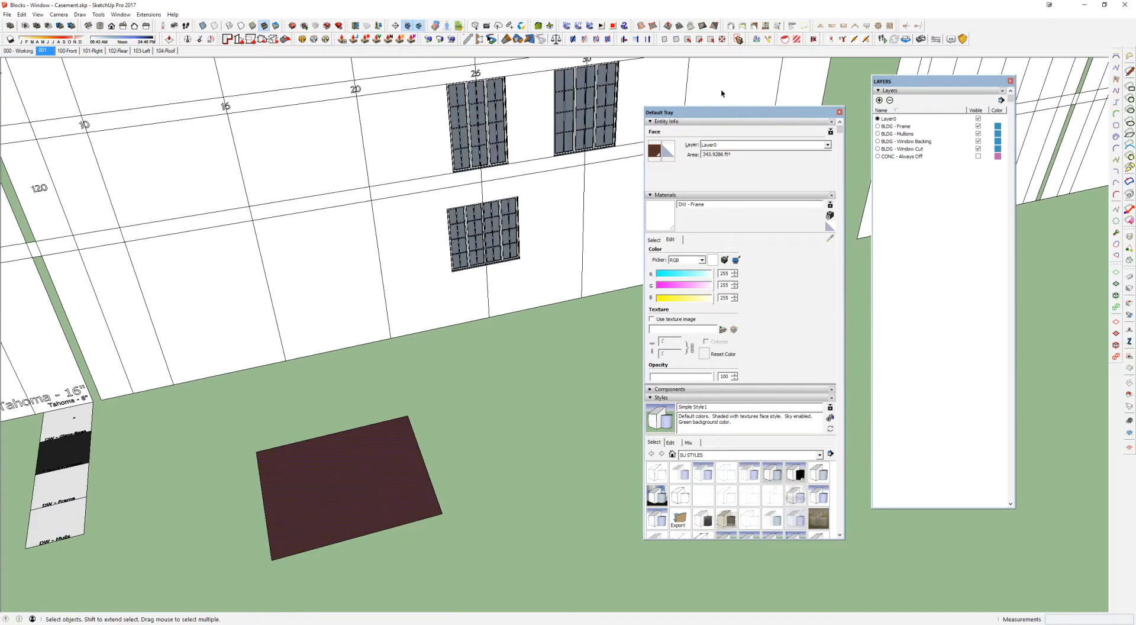
left_click(293, 27)
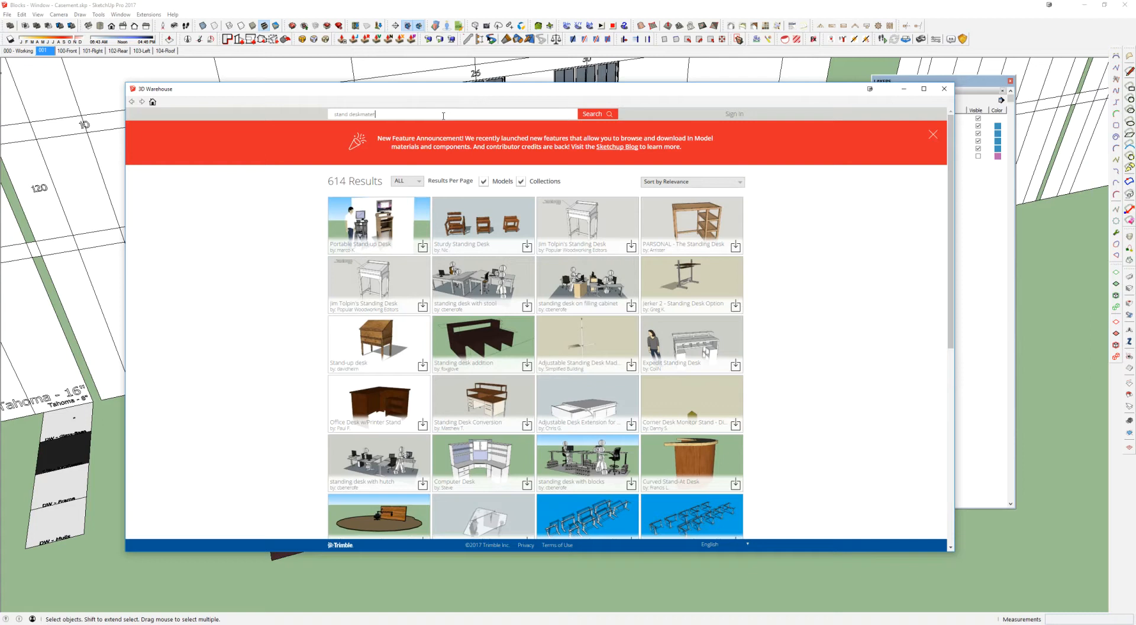
triple_click(443, 116)
type("enorithth")
double_click(443, 116)
type("recep")
key("BackSpace")
key("BackSpace")
key("BackSpace")
key("BackSpace")
key("BackSpace")
type("material")
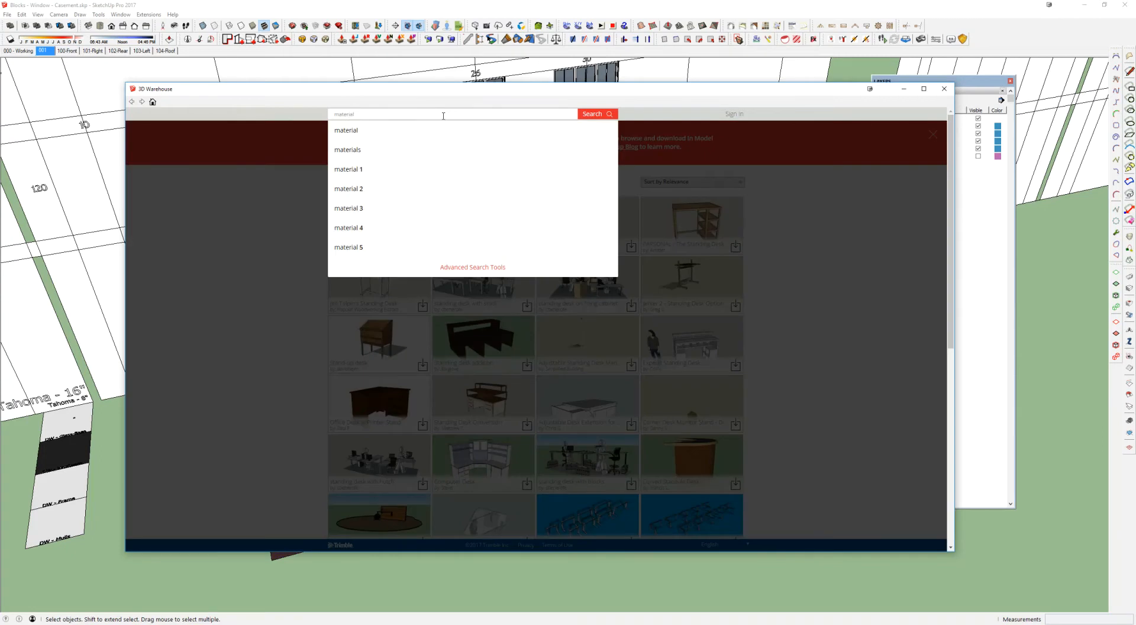
type(" replac")
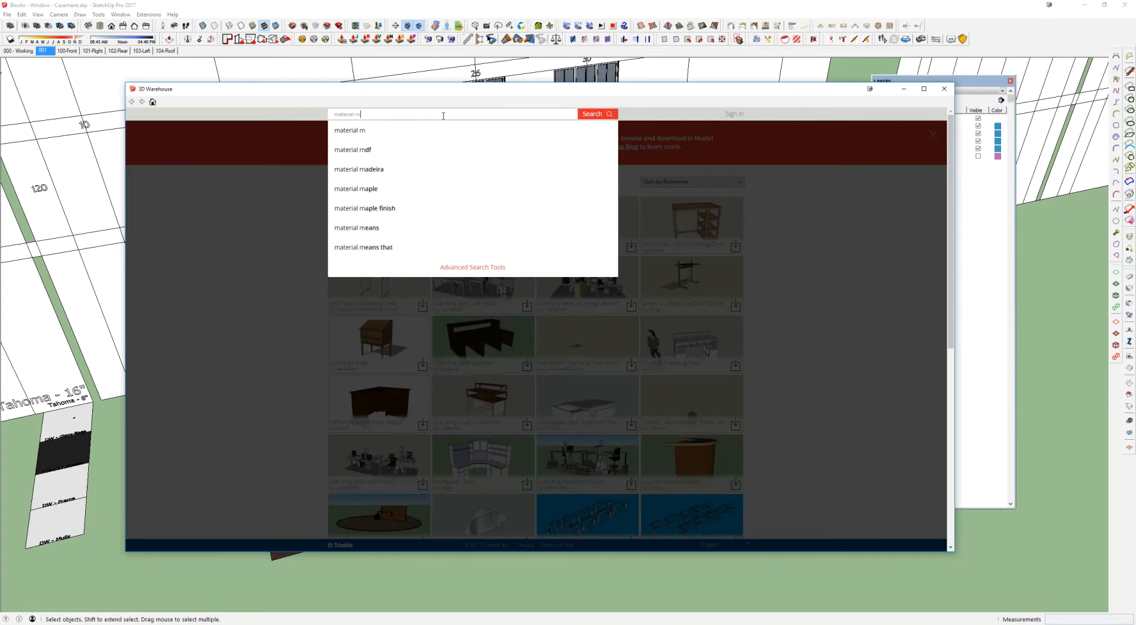
type("er")
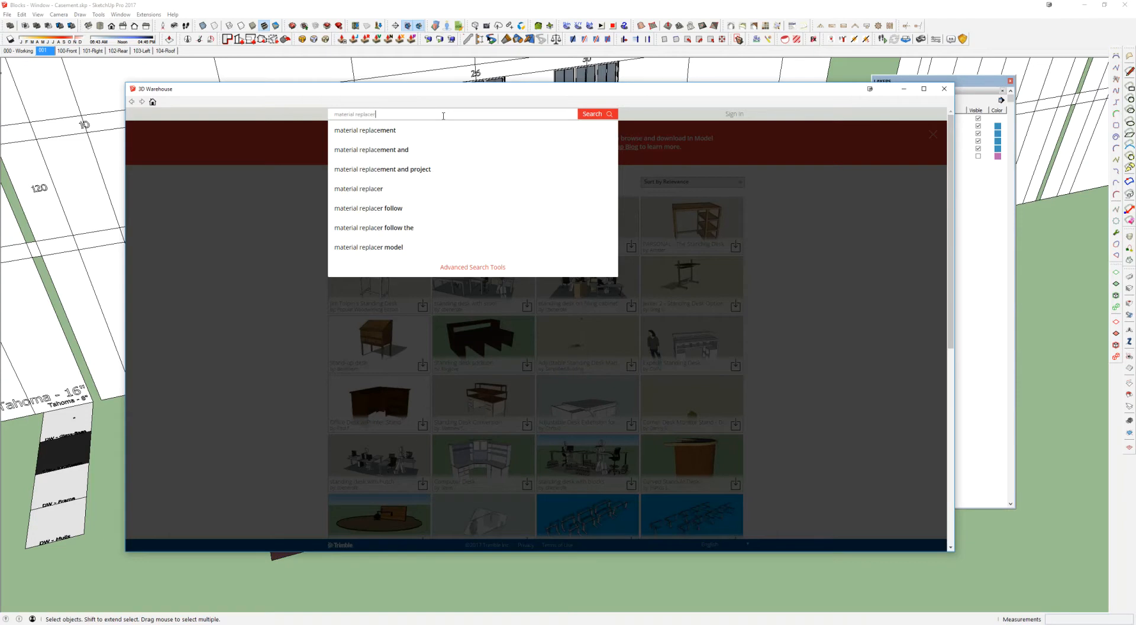
left_click(382, 132)
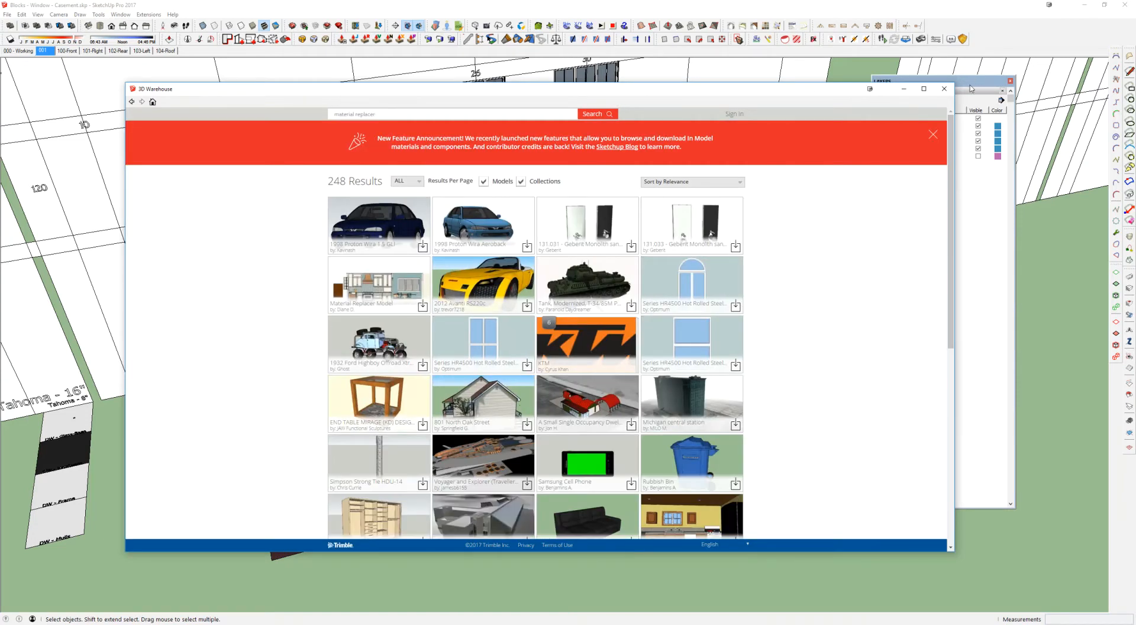
left_click(945, 88)
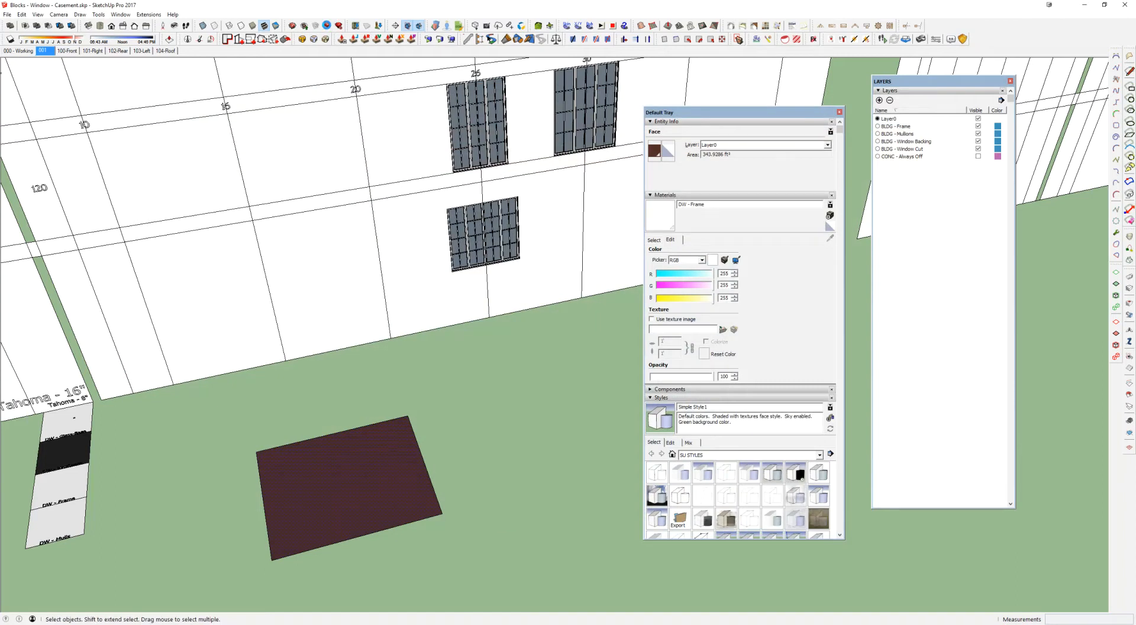
Step: Search the Extension Warehouse for Material Replacer and look through the listed extensions
left_click(327, 26)
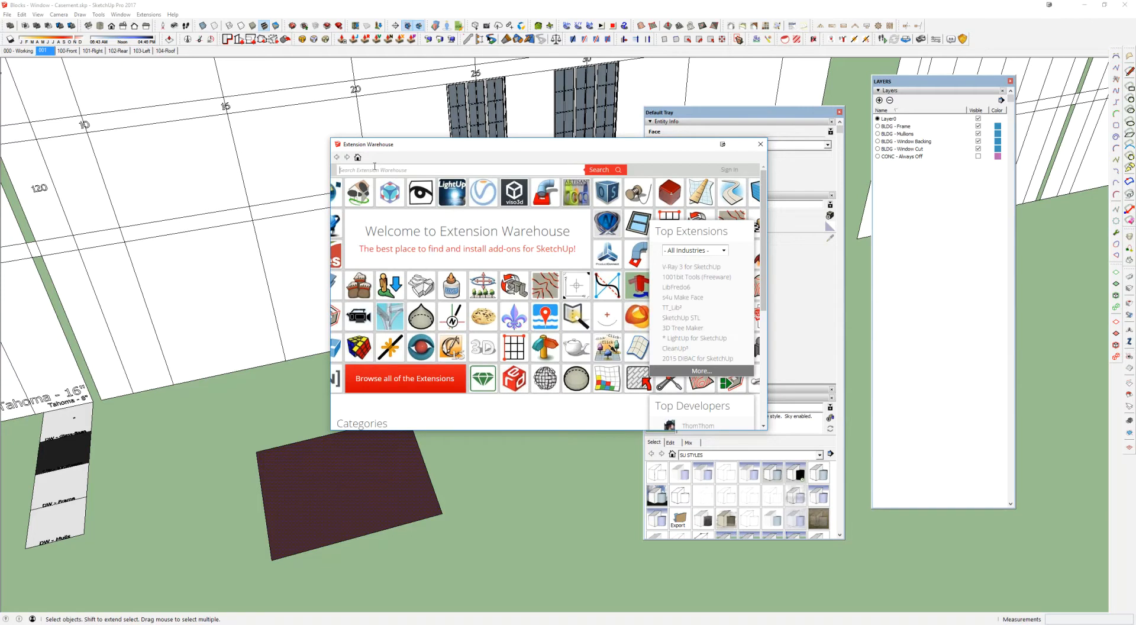
type("material replacer")
key("Return")
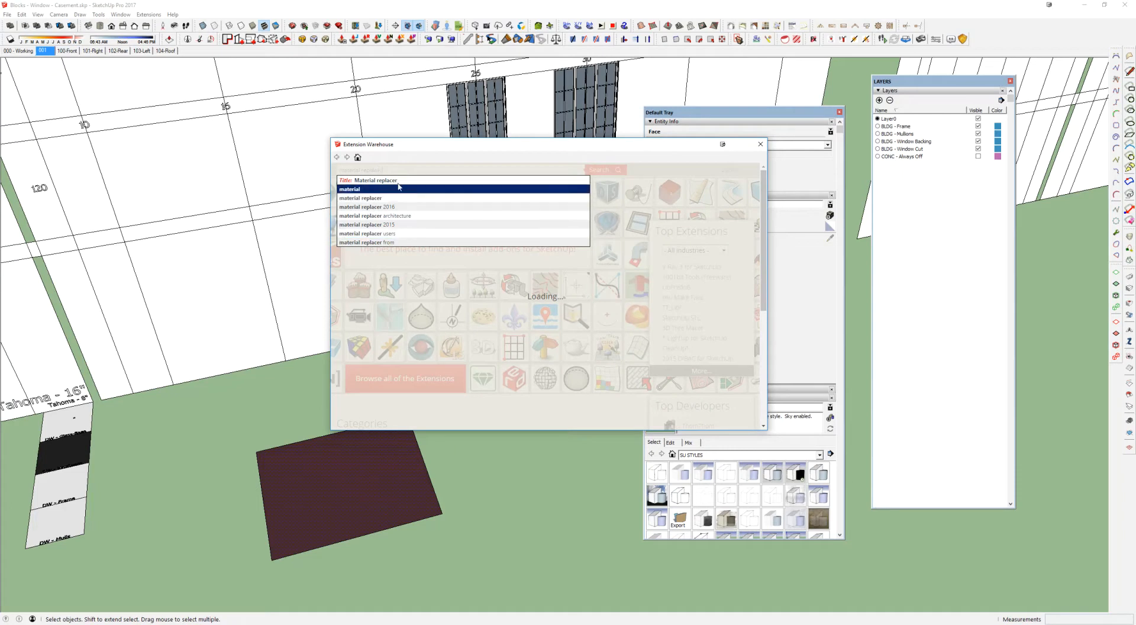
left_click(395, 182)
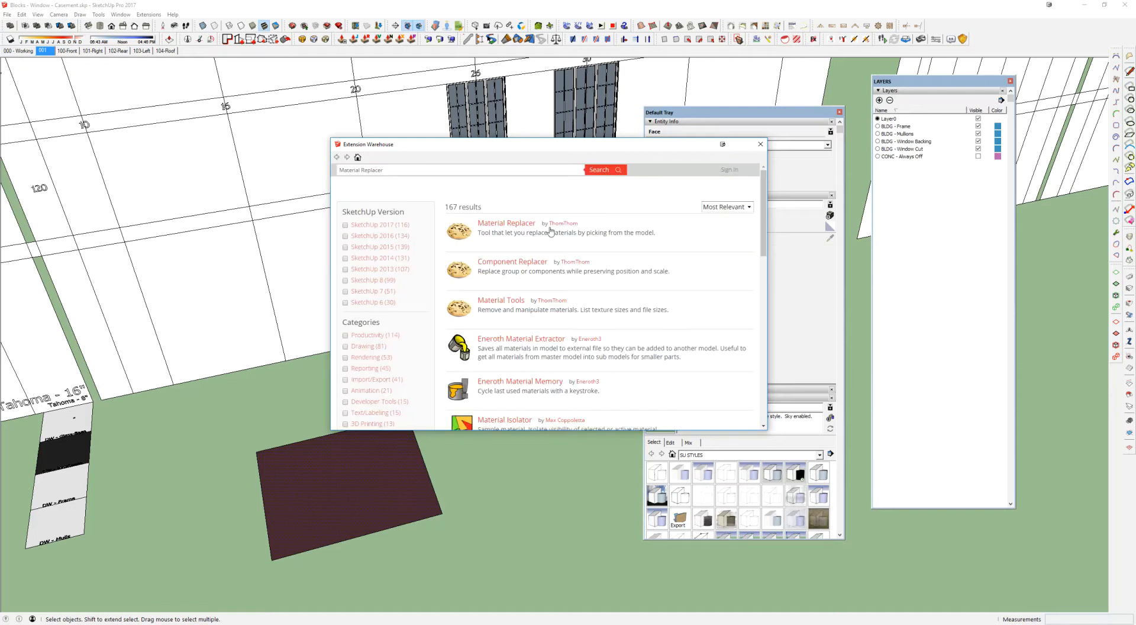
scroll(534, 229, "down", 3)
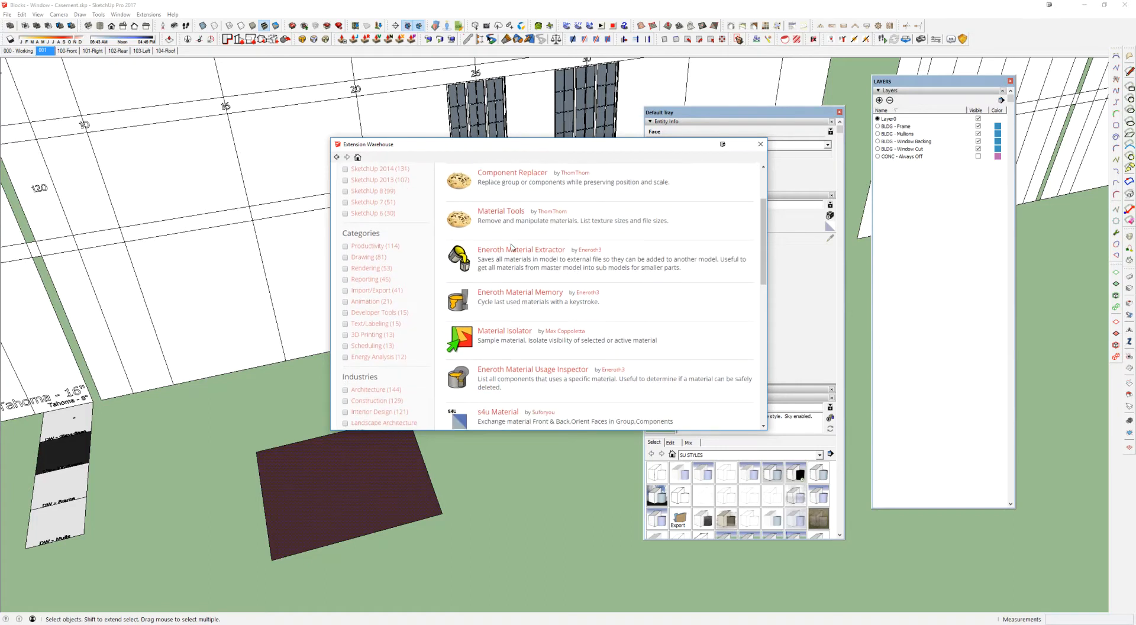
scroll(513, 244, "down", 2)
scroll(513, 247, "down", 2)
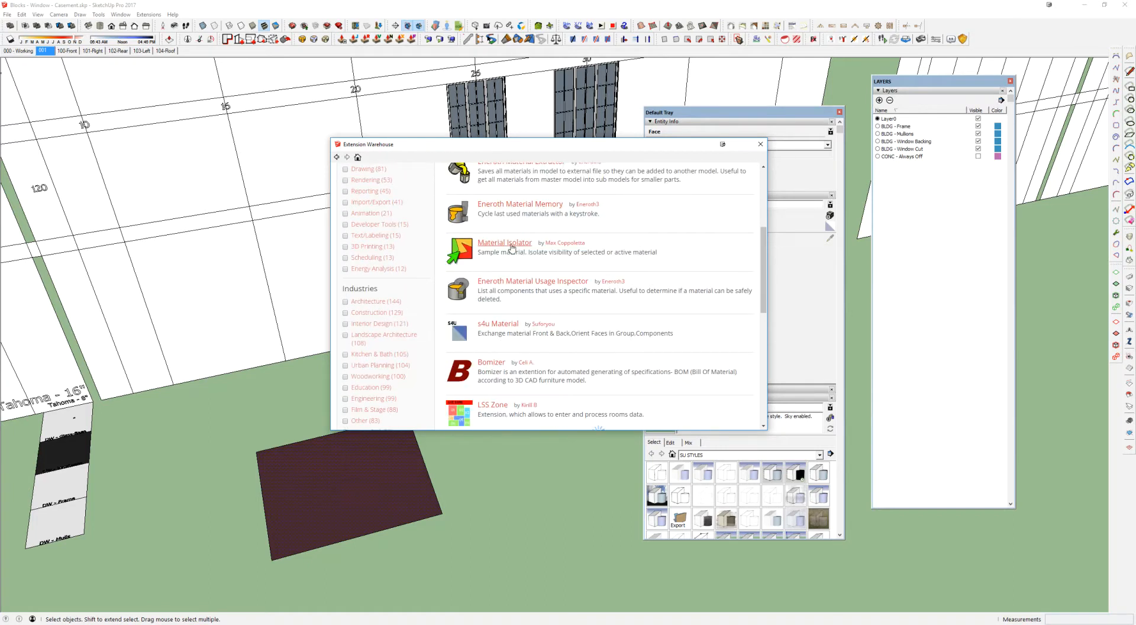
Step: Open the Material Replacer extension's page, look over its description, and close the Extension Warehouse
scroll(512, 247, "down", 3)
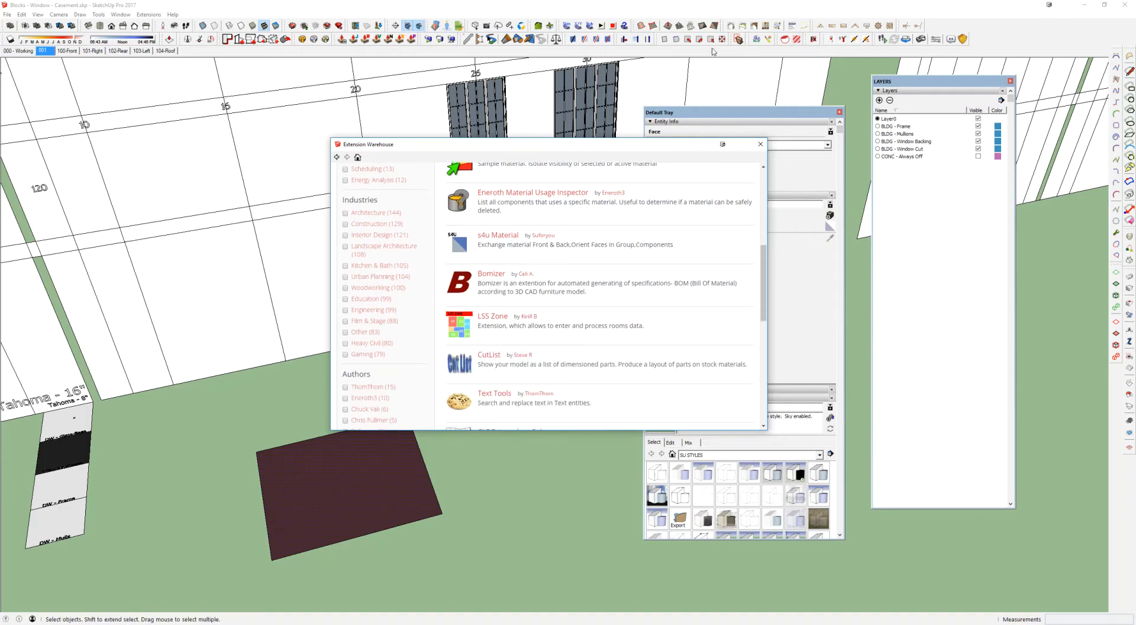
left_click(507, 460)
key("shift+b")
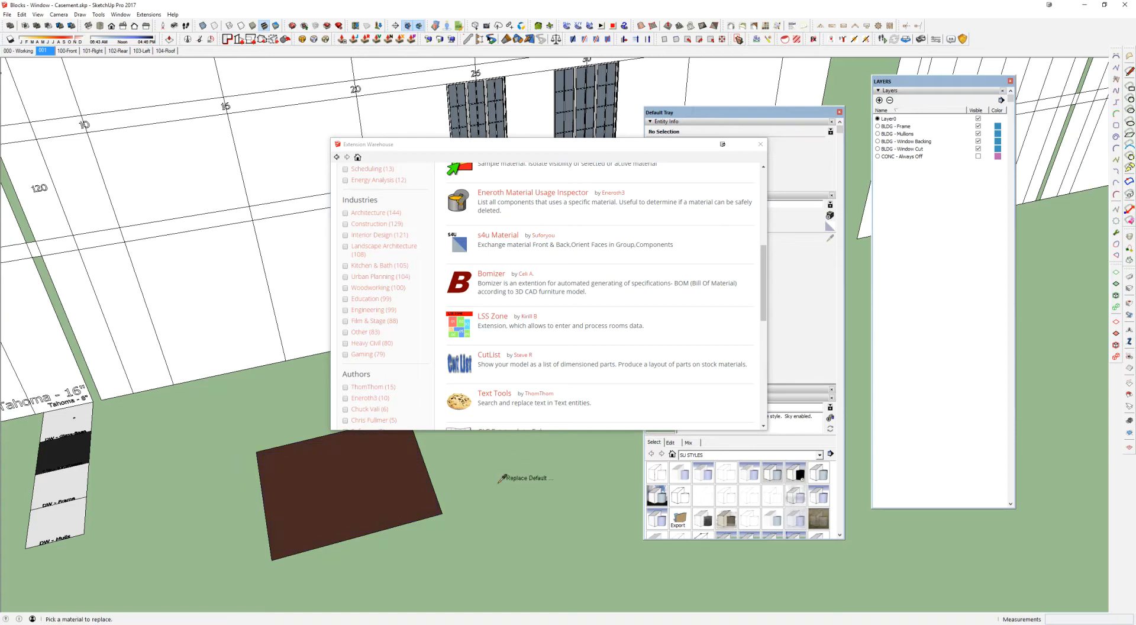
scroll(538, 189, "up", 4)
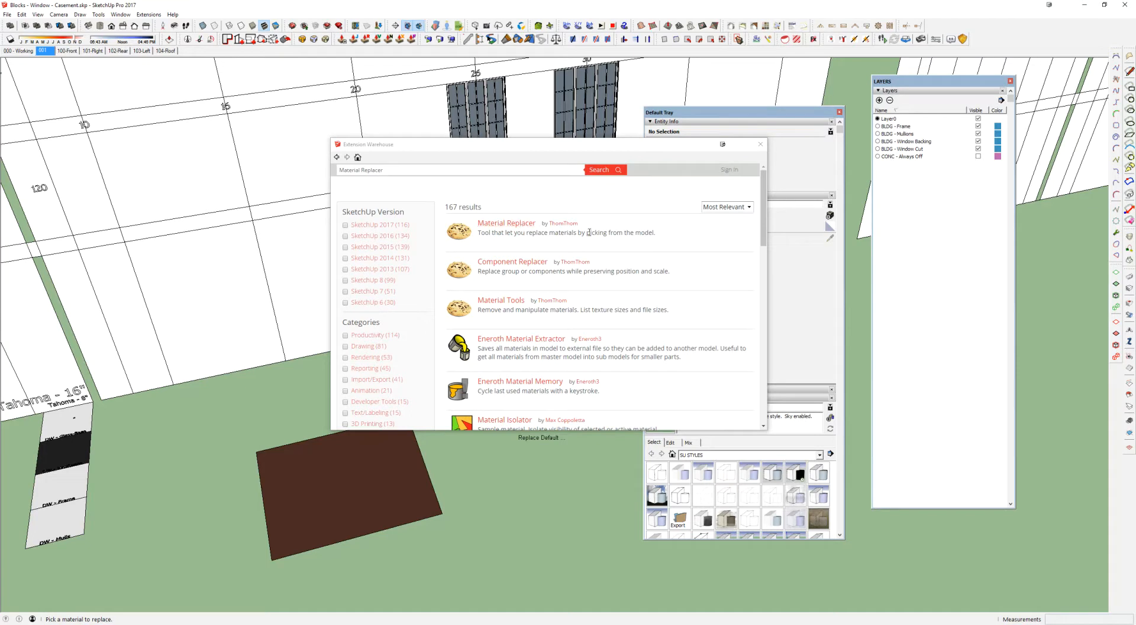
left_click(524, 224)
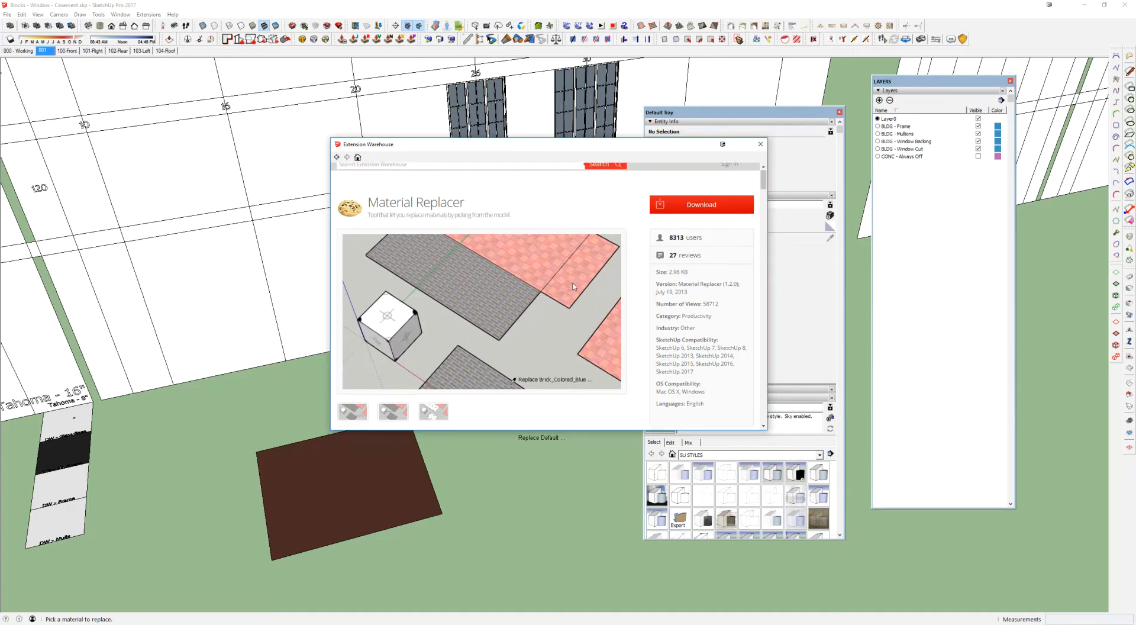
scroll(556, 299, "down", 1)
scroll(653, 205, "up", 1)
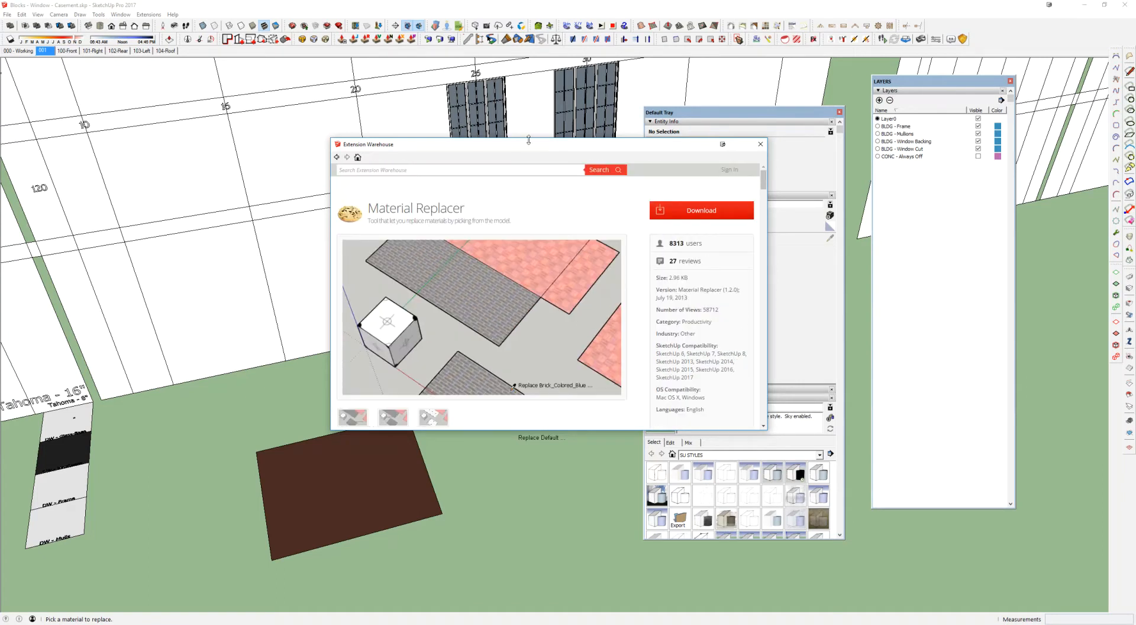
left_click_drag(536, 144, 531, 146)
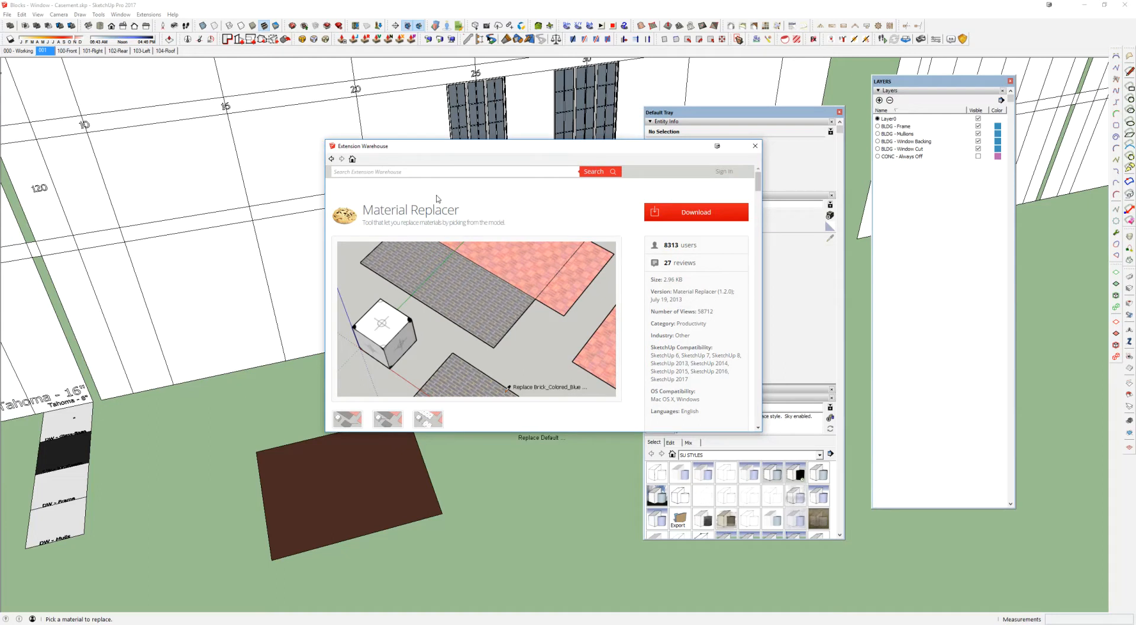
left_click_drag(363, 211, 459, 210)
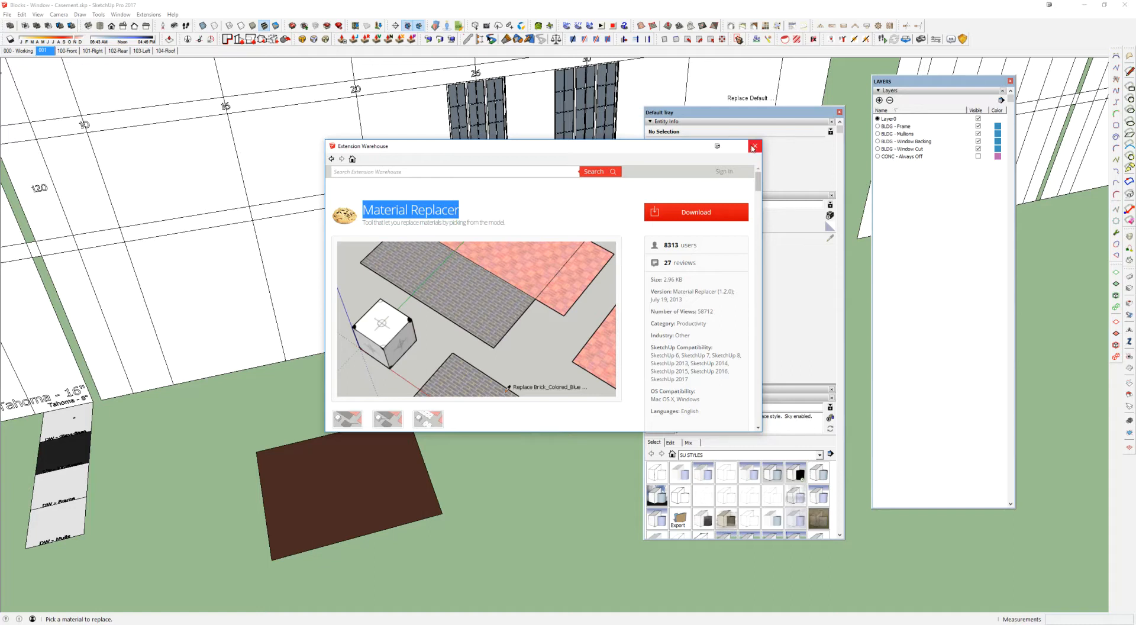
left_click(754, 146)
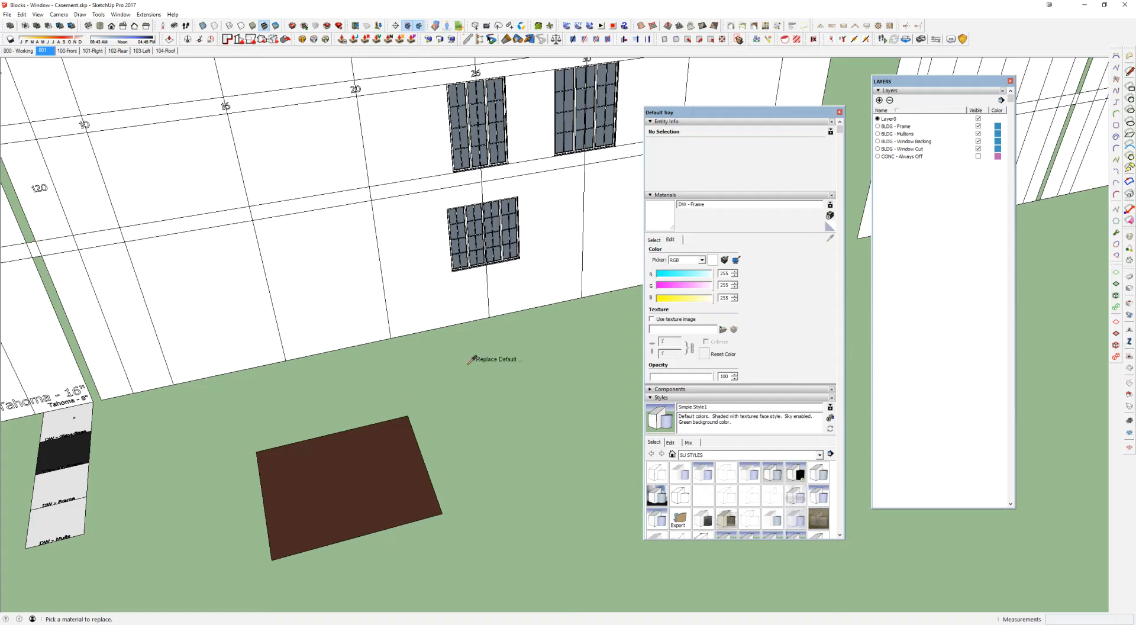
Step: Replace the DW - Frame material on the casement windows with the bronze material of the rectangle on the ground using Material Replacer
scroll(510, 244, "up", 6)
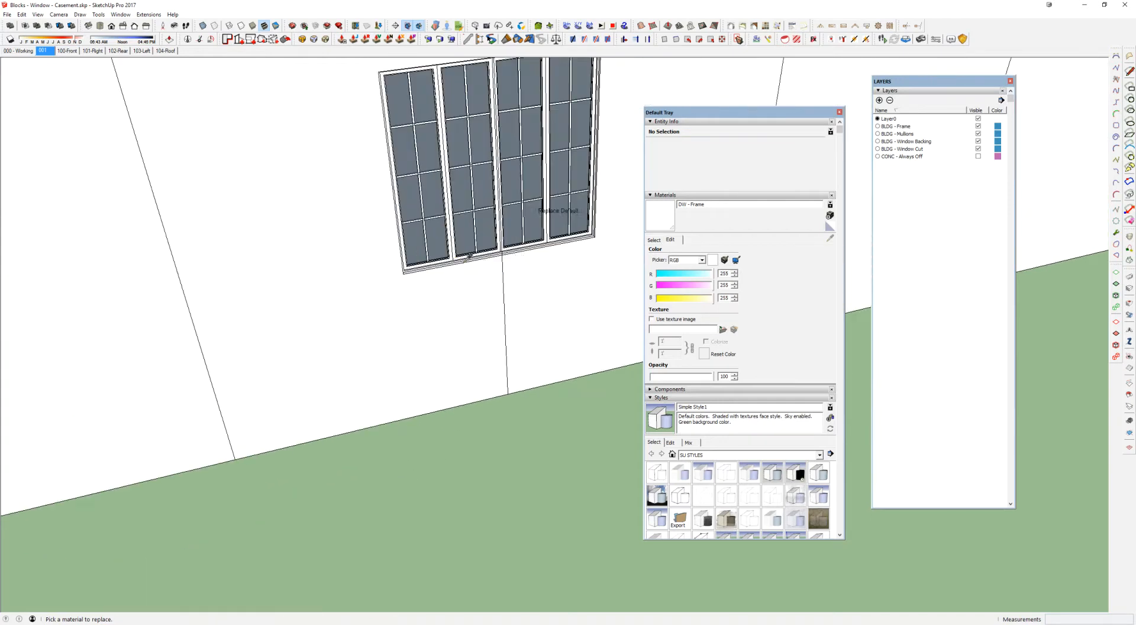
scroll(455, 251, "up", 2)
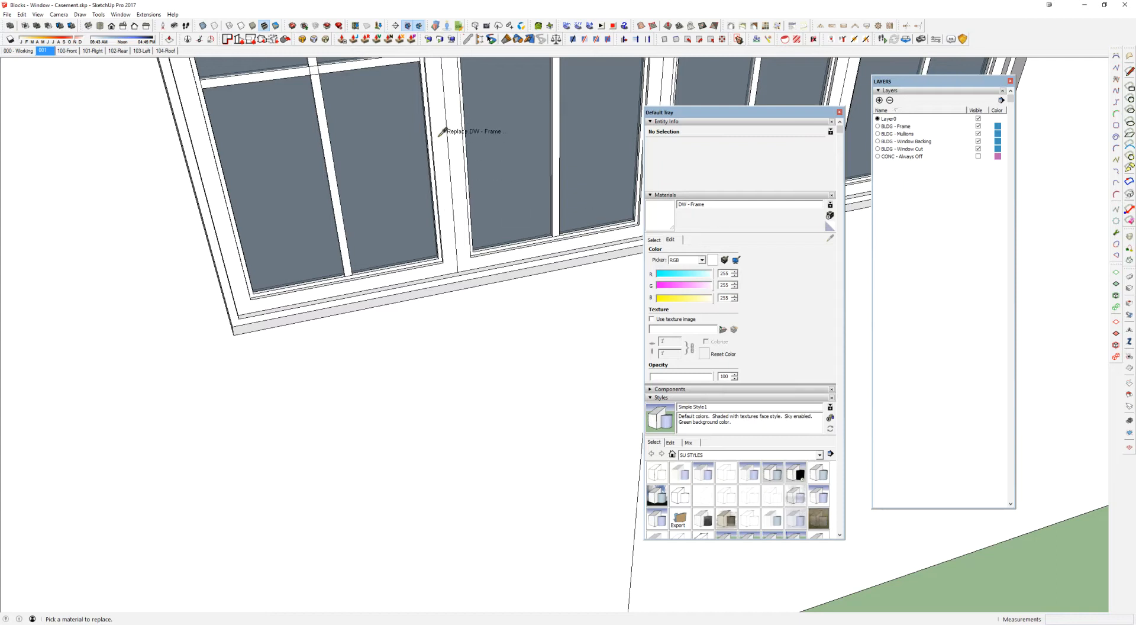
scroll(457, 254, "down", 6)
middle_click_drag(466, 356, 431, 82, "shift")
scroll(178, 448, "down", 6)
left_click(176, 449)
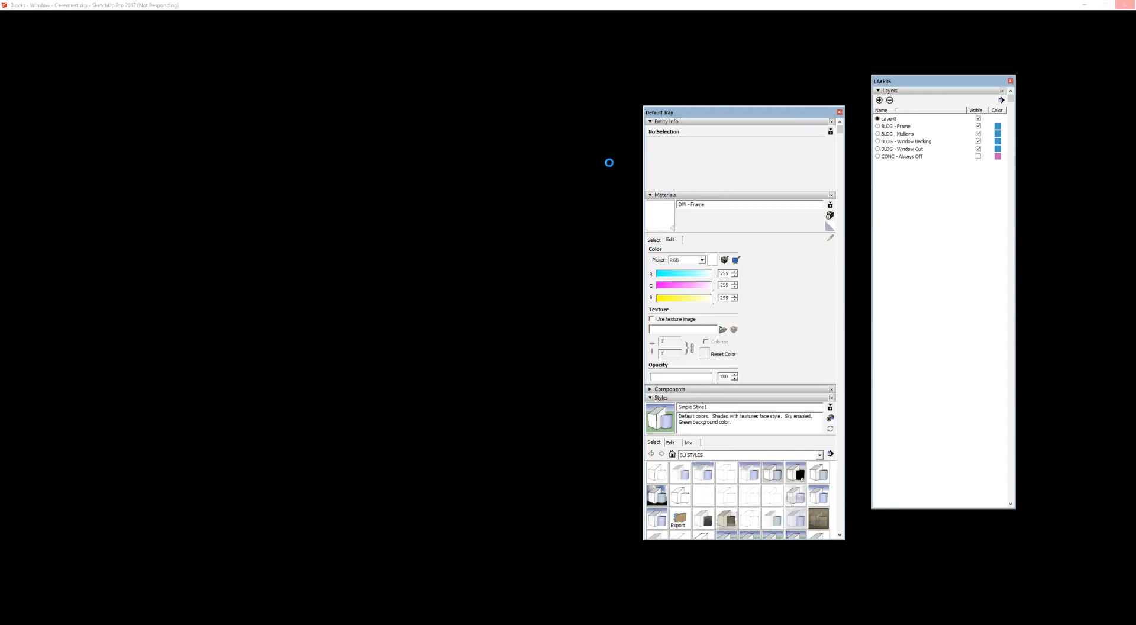
Step: Switch to AutoCAD and examine the first and second floor plans in drawing 05079-BR_A3
mouse_move(320, 624)
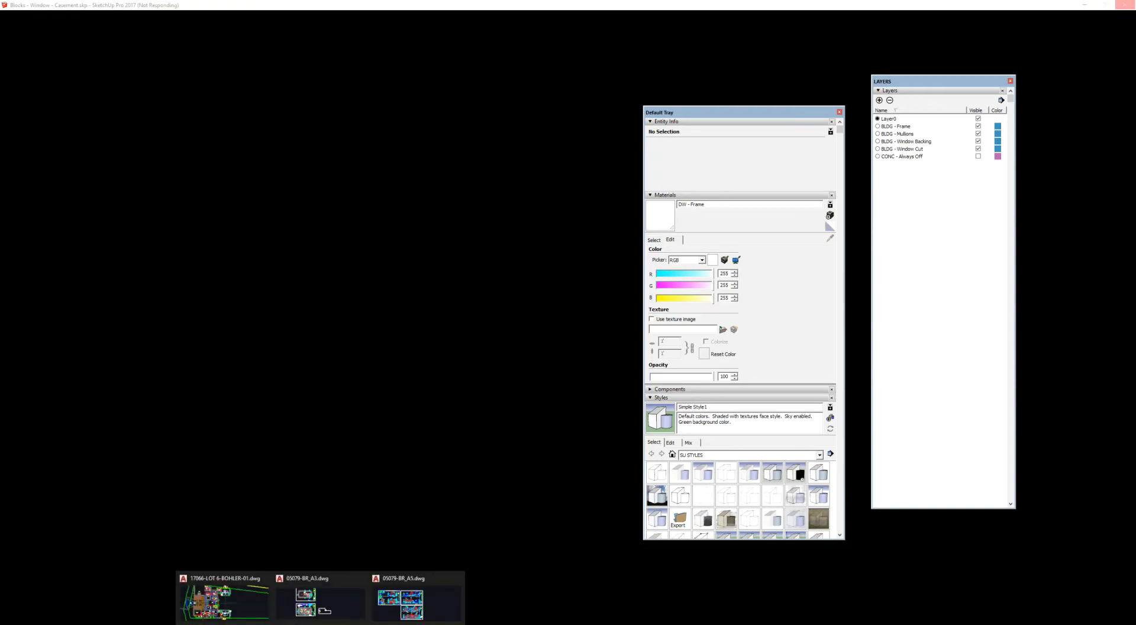
left_click(417, 599)
left_click(171, 71)
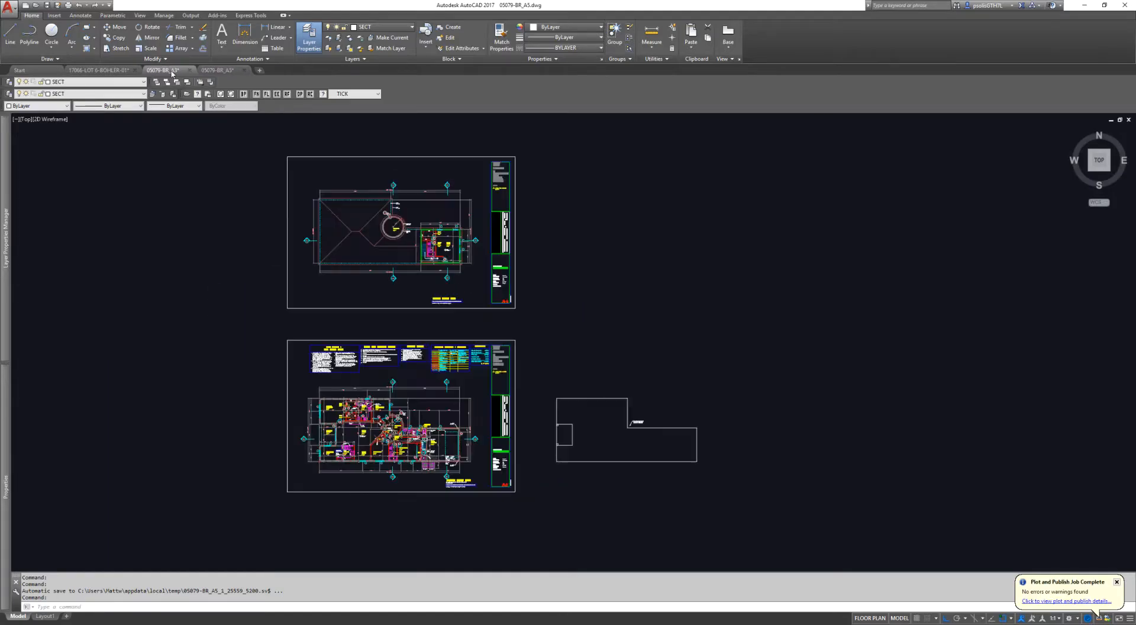
middle_click_drag(448, 235, 500, 239)
scroll(500, 239, "up", 3)
scroll(511, 271, "down", 3)
scroll(511, 272, "up", 4)
middle_click_drag(392, 367, 603, 374)
scroll(467, 238, "up", 4)
scroll(419, 241, "down", 5)
scroll(418, 240, "up", 3)
middle_click_drag(429, 217, 441, 323)
scroll(444, 319, "down", 4)
mouse_move(513, 283)
middle_mouse_down()
mouse_move(456, 339)
mouse_move(662, 274)
mouse_move(553, 477)
mouse_move(533, 369)
middle_mouse_up()
scroll(662, 274, "down", 3)
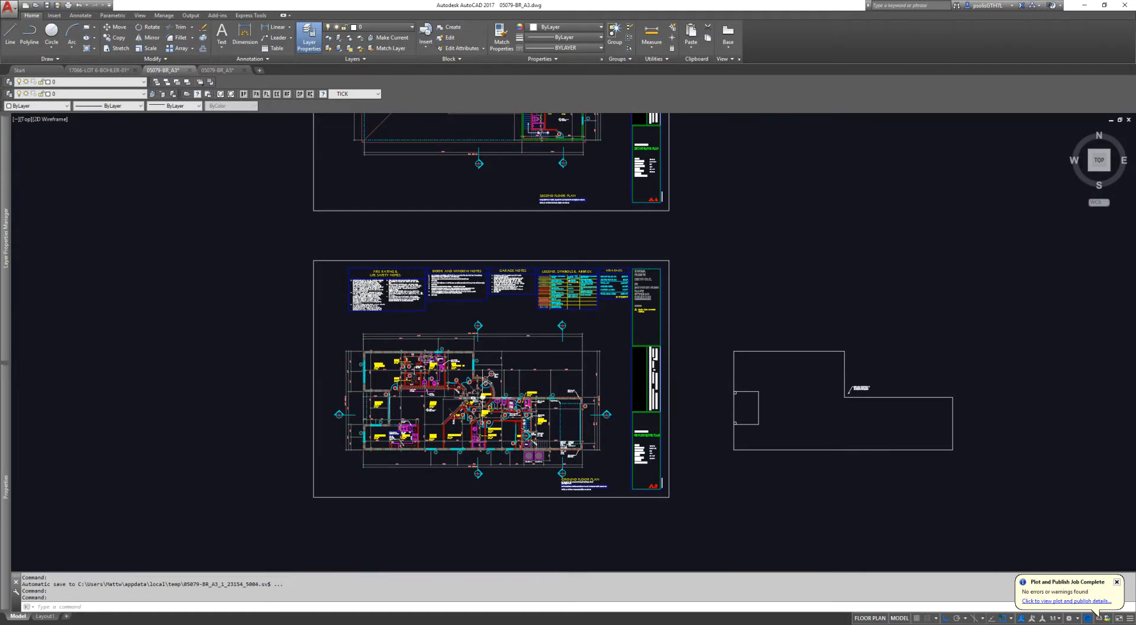
middle_click_drag(456, 338, 443, 436)
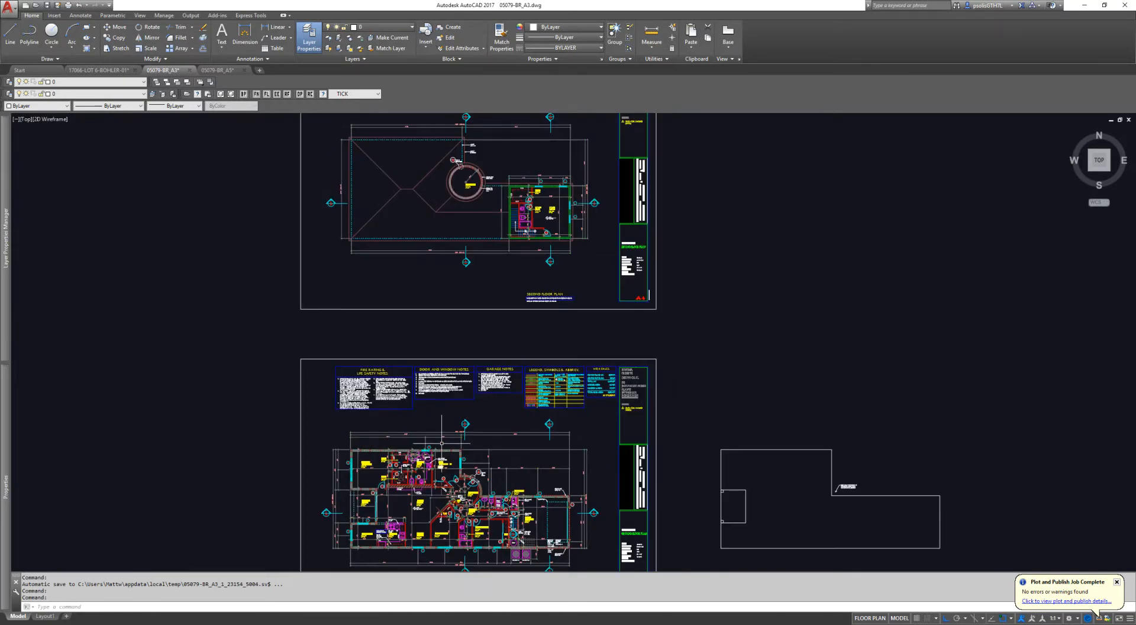
Step: Look over the elevation and section sheets in 05079-BR_A5 and return to window V in the 05079-BR_A3 floor plan
left_click(217, 70)
middle_click_drag(462, 373, 514, 358)
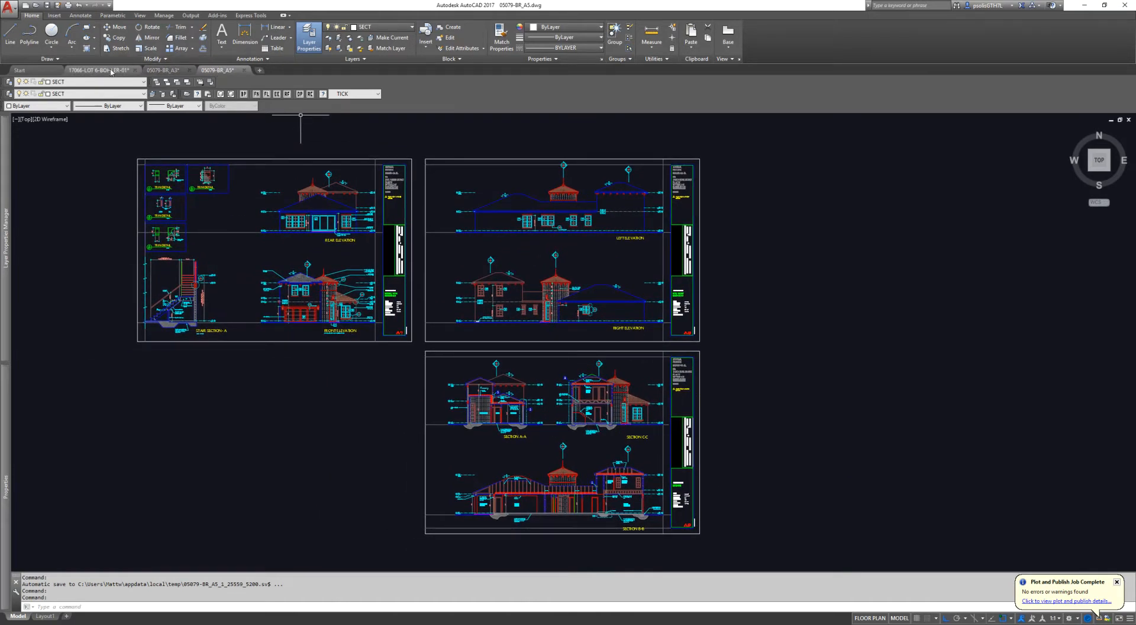
left_click(163, 70)
scroll(455, 384, "up", 5)
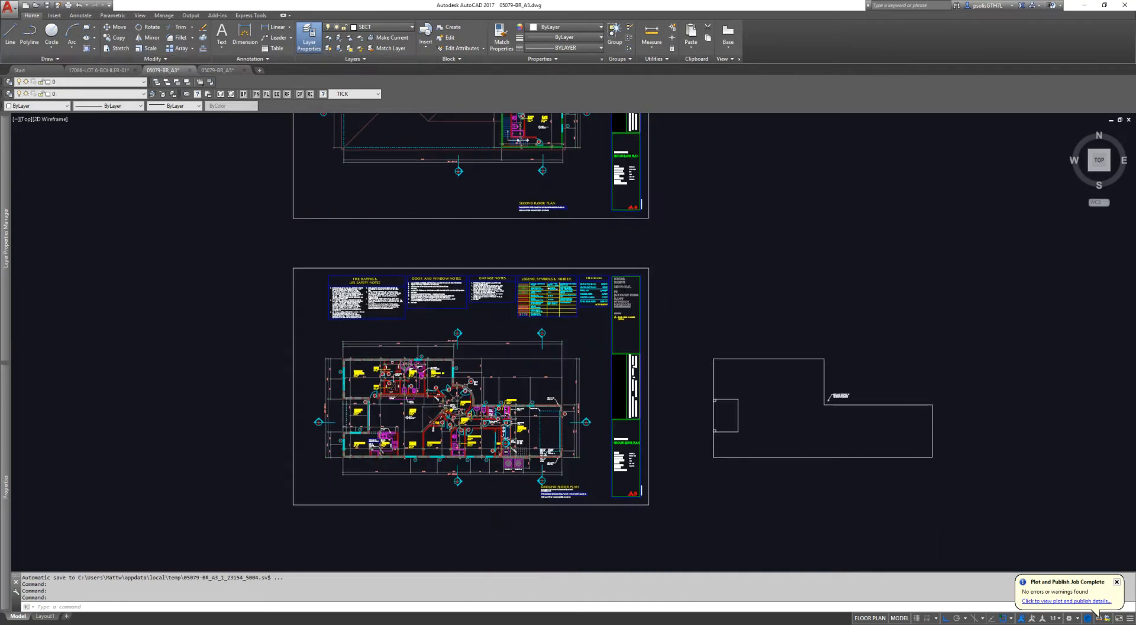
scroll(455, 383, "up", 10)
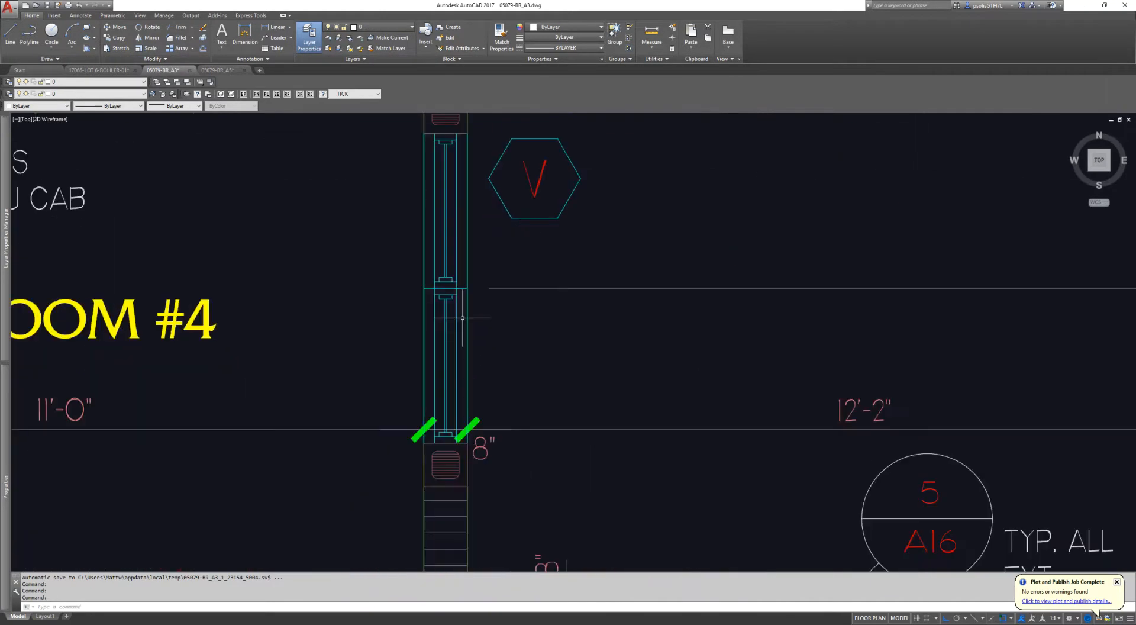
Step: Place a linear dimension across the full opening width of window V beside Den/Bedroom #4
key("Escape")
key("Escape")
type("dli")
key("space")
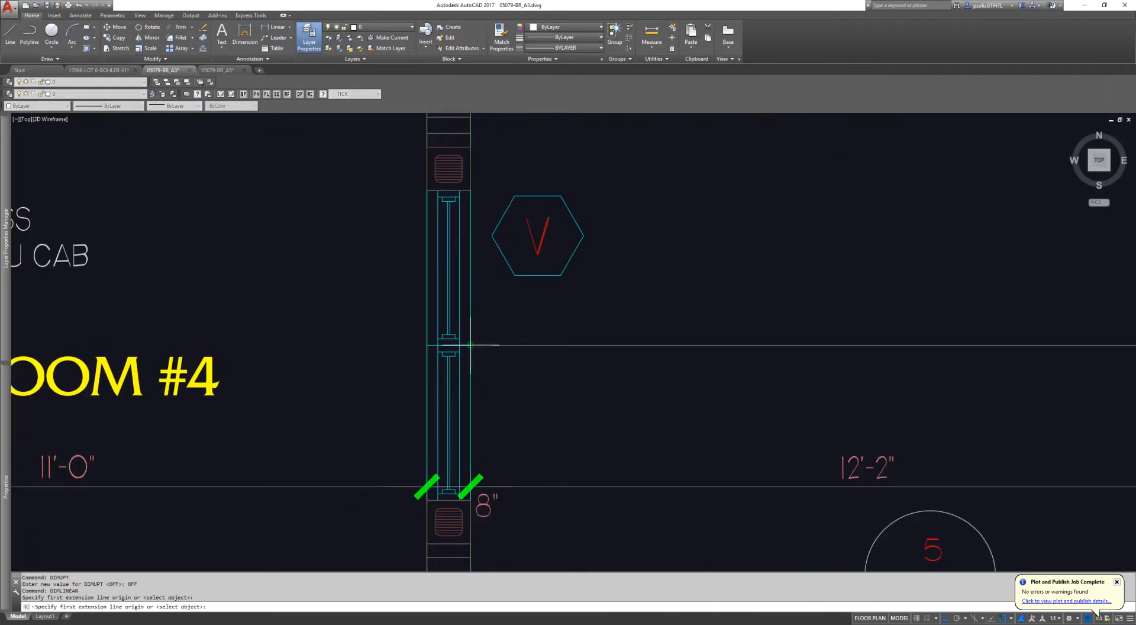
left_click(473, 208)
left_click(471, 497)
left_click(662, 355)
middle_click_drag(662, 355, 592, 353)
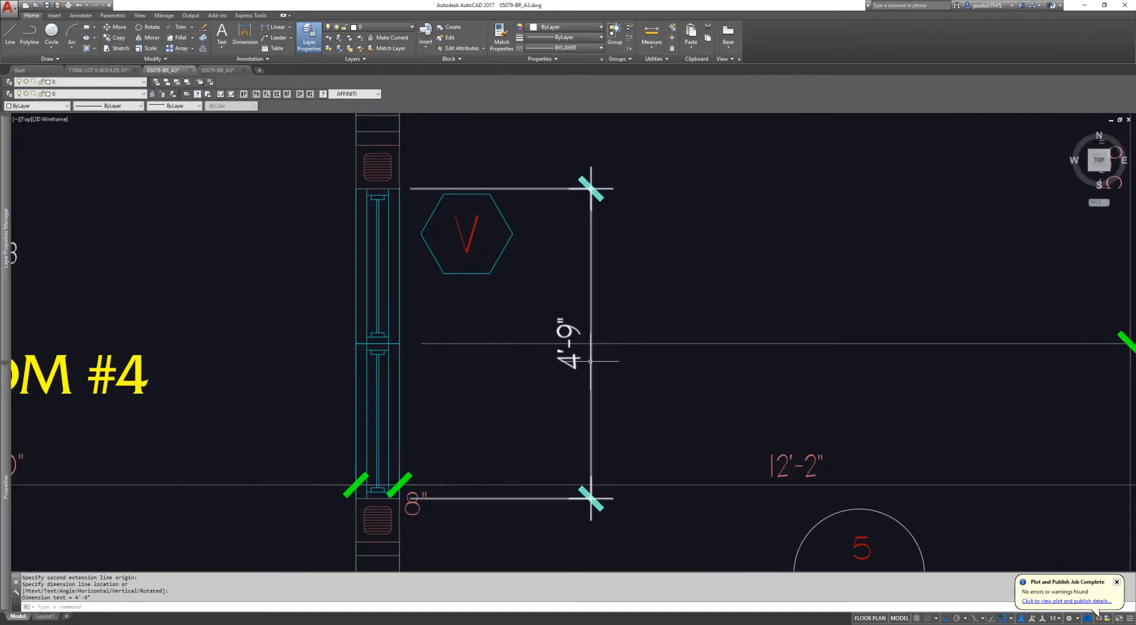
left_click(574, 358)
key("Escape")
key("Escape")
Step: Dimension half of window V, from the opening's lower end to its centre mullion
key("space")
left_click(399, 499)
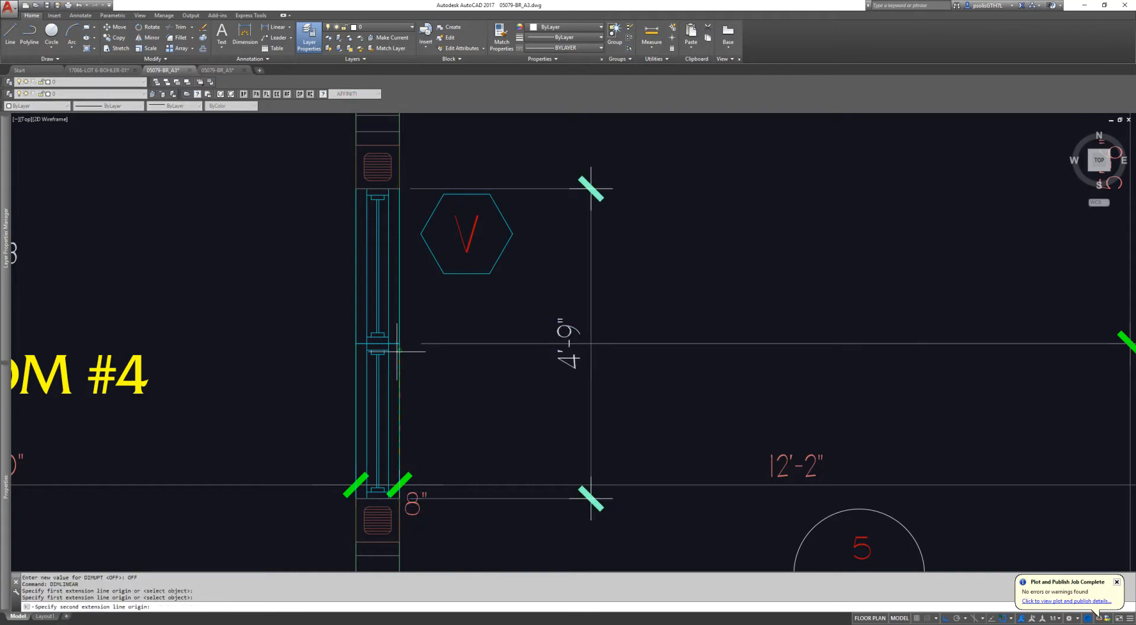
left_click(400, 343)
left_click(480, 402)
key("Escape")
scroll(517, 403, "down", 5)
scroll(531, 383, "up", 5)
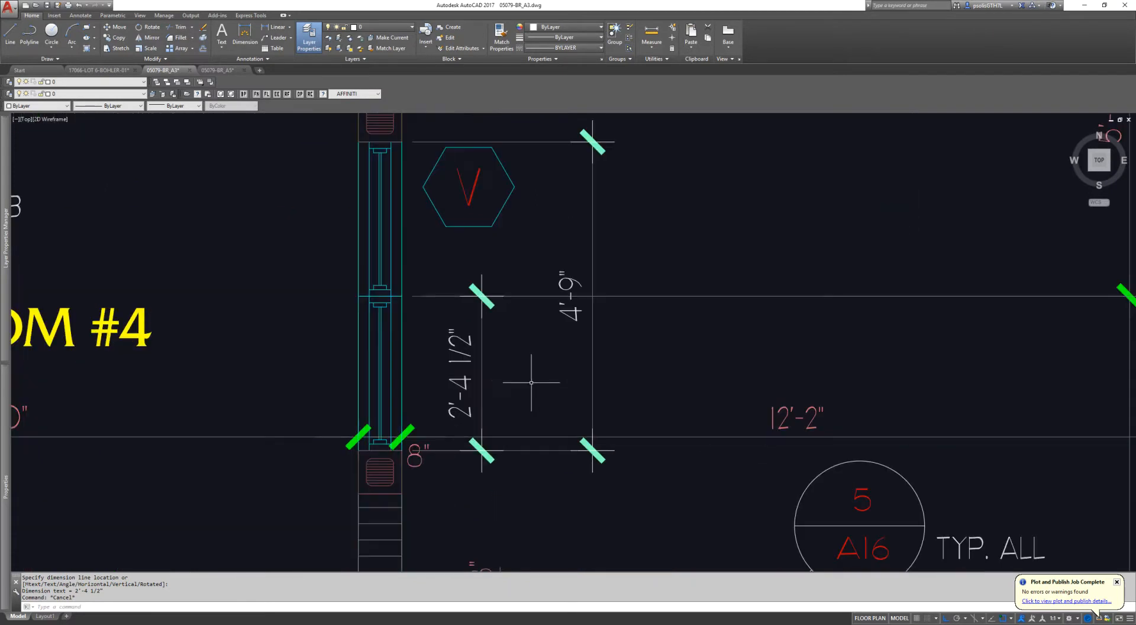
scroll(500, 375, "down", 4)
middle_click_drag(500, 376, 462, 375)
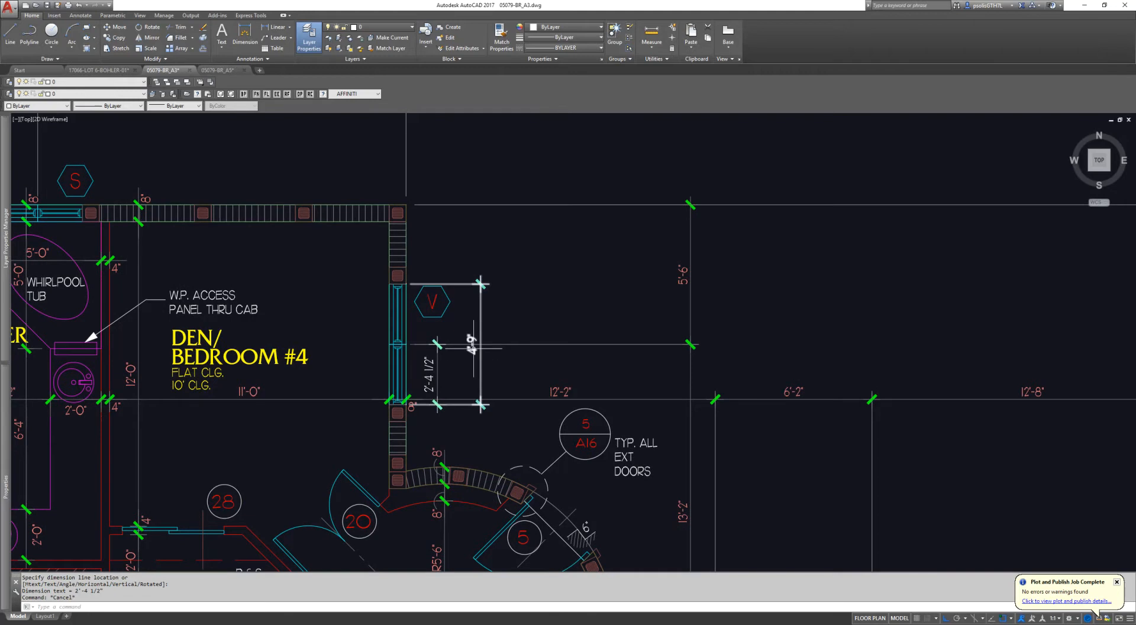
Step: Erase the two linear dimensions placed beside window V
key("Escape")
type("e")
key("Return")
left_click(499, 363)
left_click(435, 372)
key("Return")
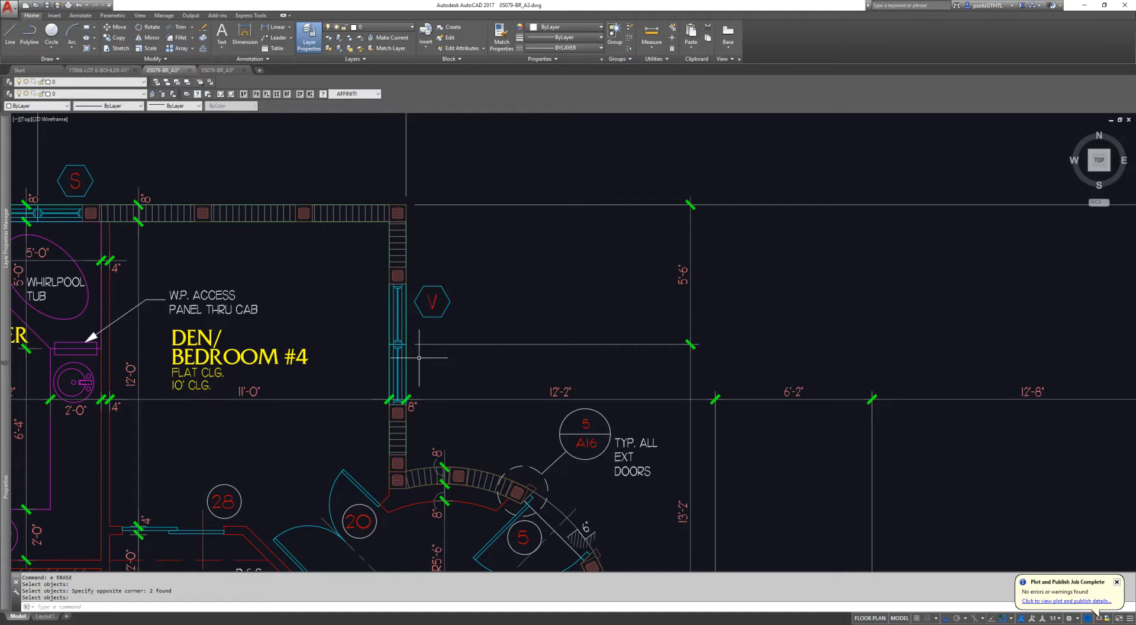
Step: Highlight the existing dimension that locates window V's centreline from the building corner
type("dl")
key("space")
key("Escape")
left_click(752, 273)
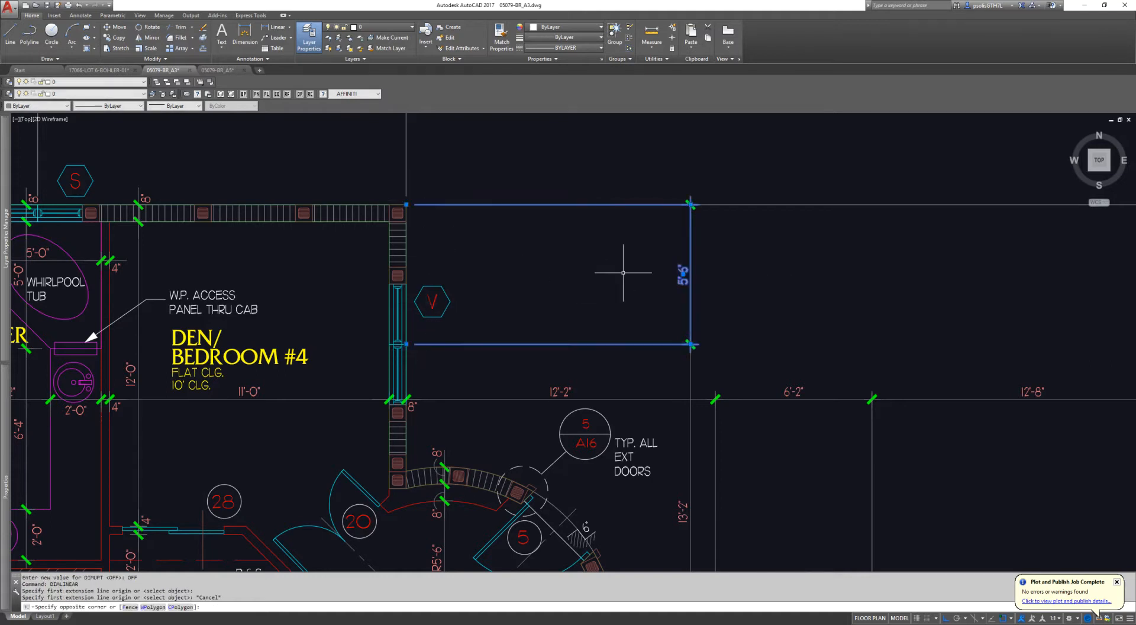
middle_click_drag(623, 273, 550, 291)
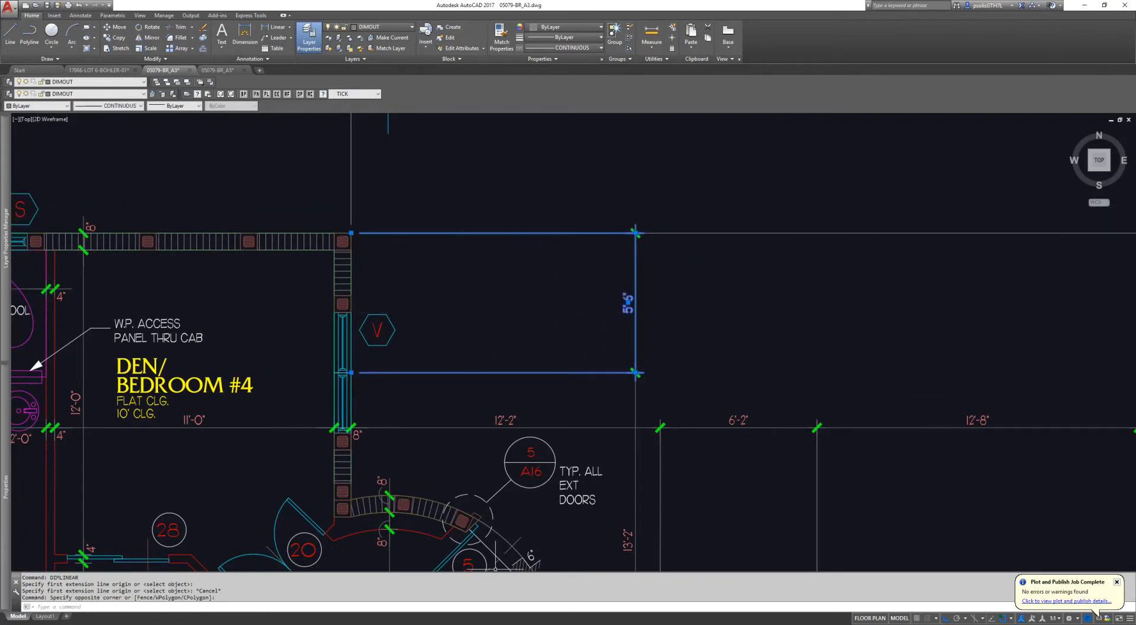
Step: Switch to the Blocks - Window - Casement model in SketchUp, inspect the bronze window frame, and exit Material Replacer
left_click(274, 624)
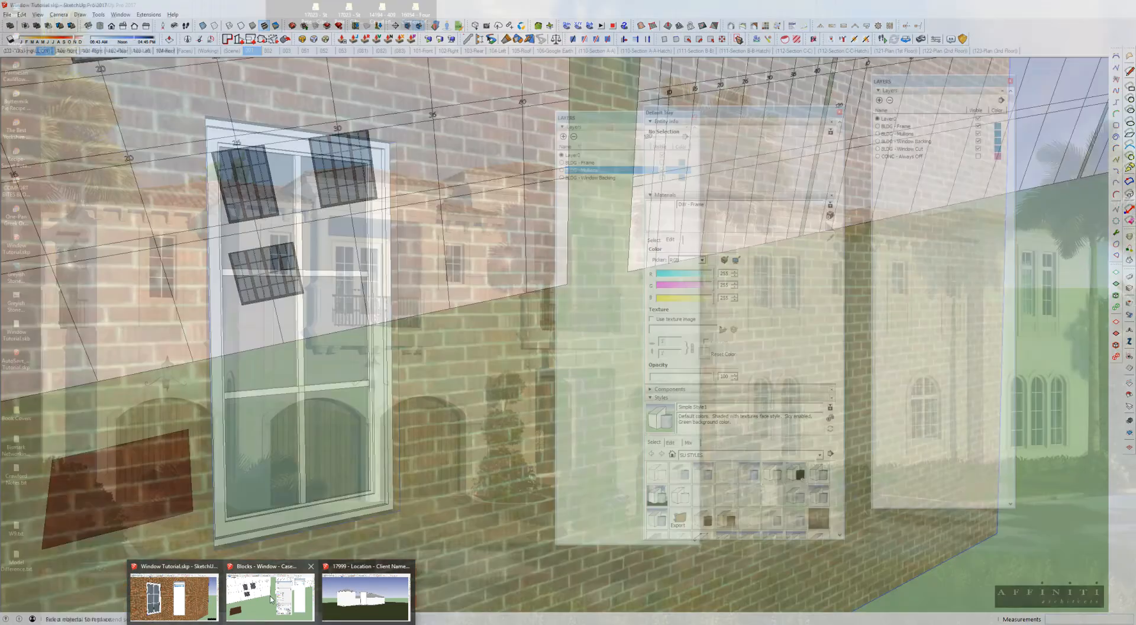
left_click(271, 599)
scroll(254, 425, "up", 5)
mouse_move(258, 311)
middle_mouse_down()
mouse_move(423, 287)
mouse_move(461, 173)
middle_mouse_up()
key("space")
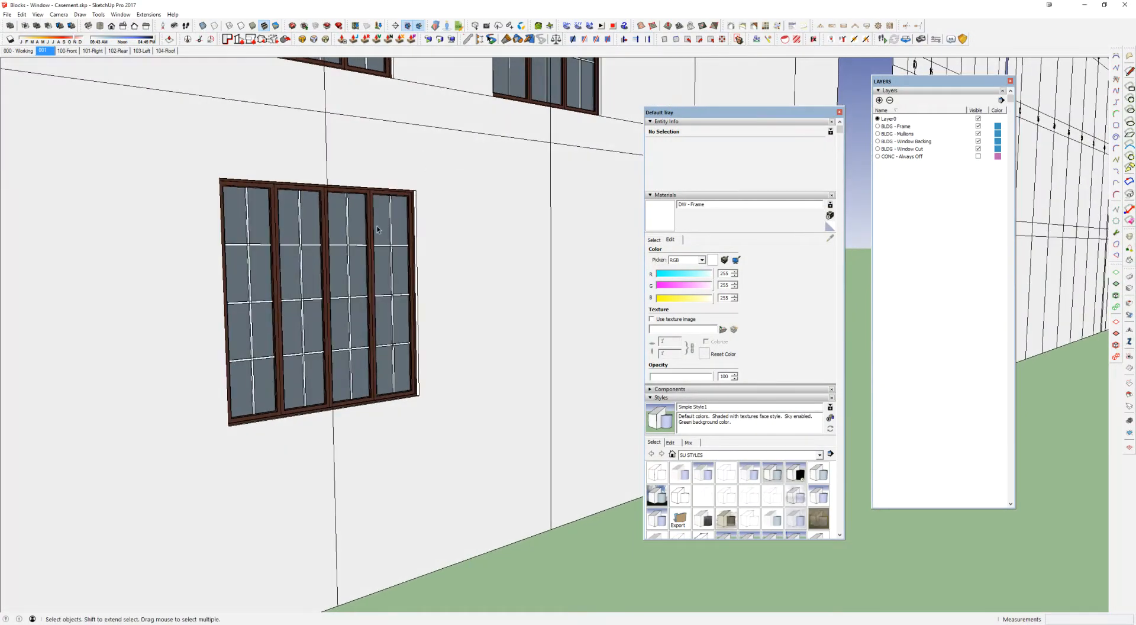
Step: Locate the 2-26-60 Casement Enclosure window in the block grid and copy it
scroll(395, 266, "down", 5)
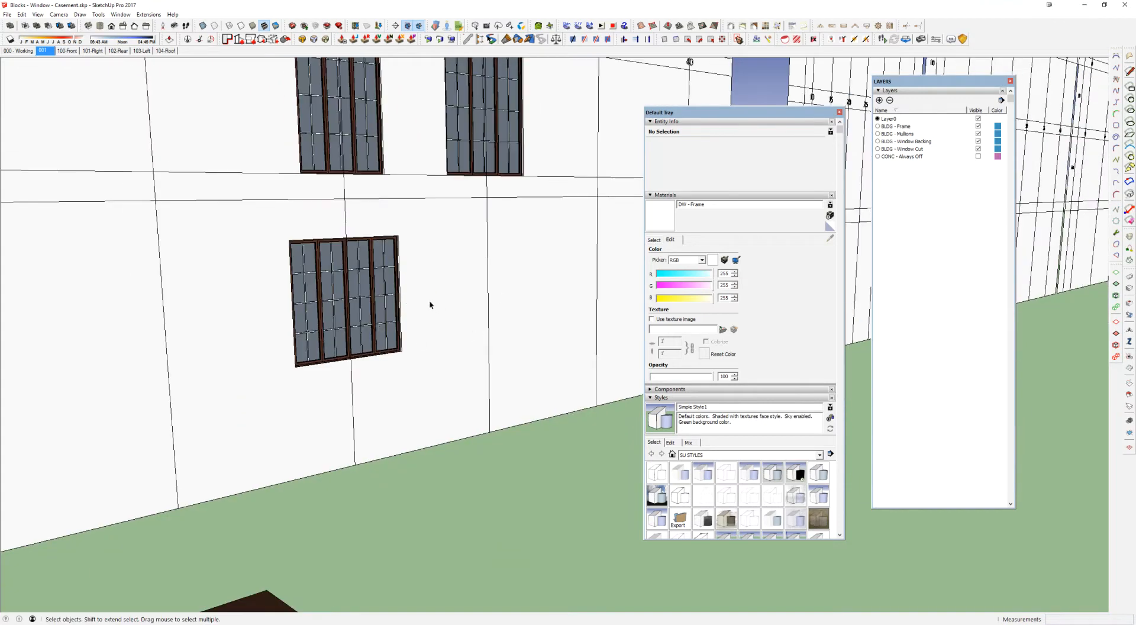
scroll(367, 330, "down", 10)
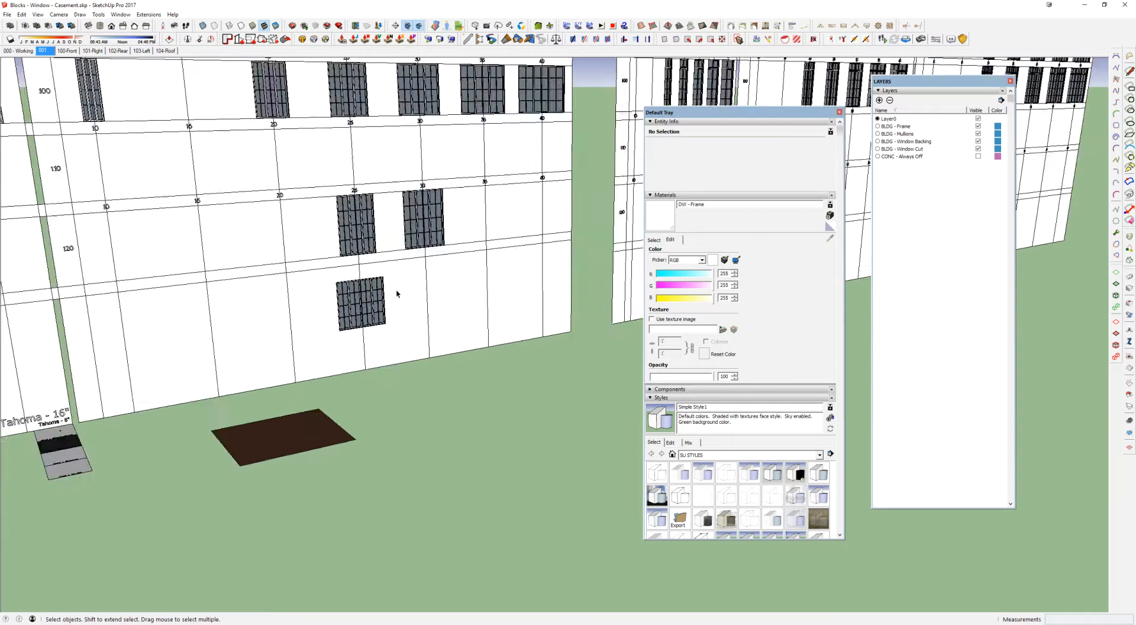
scroll(391, 287, "down", 2)
middle_click_drag(319, 183, 438, 332, "shift")
middle_click_drag(99, 160, 275, 212, "shift")
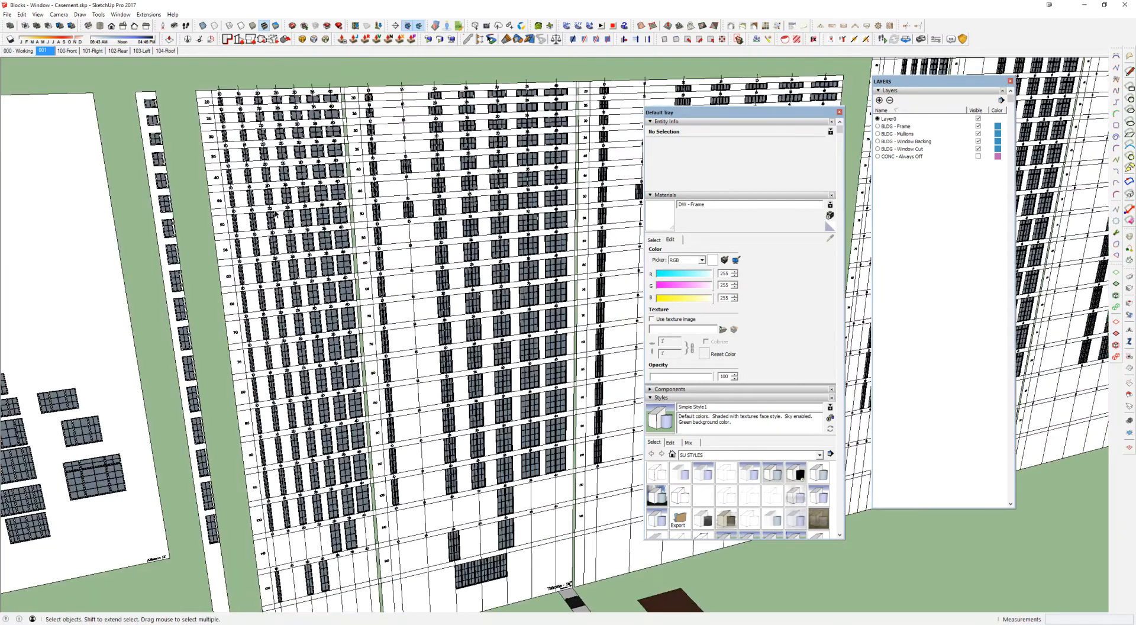
scroll(275, 213, "up", 5)
scroll(357, 265, "down", 5)
scroll(467, 237, "up", 5)
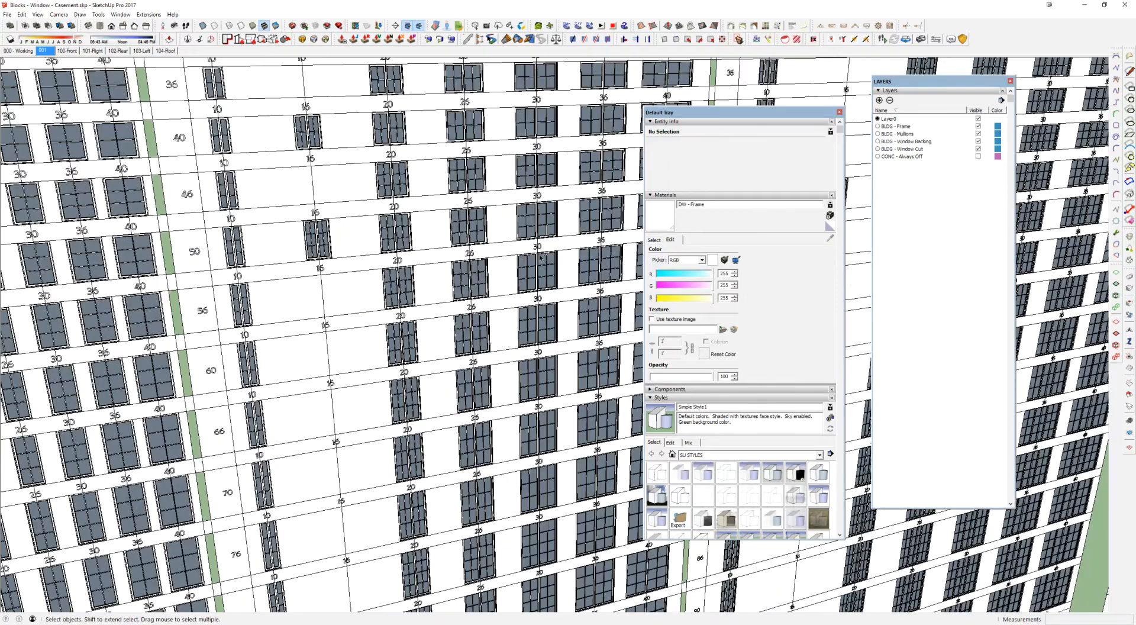
scroll(540, 258, "down", 1)
middle_click_drag(539, 258, 502, 250, "shift")
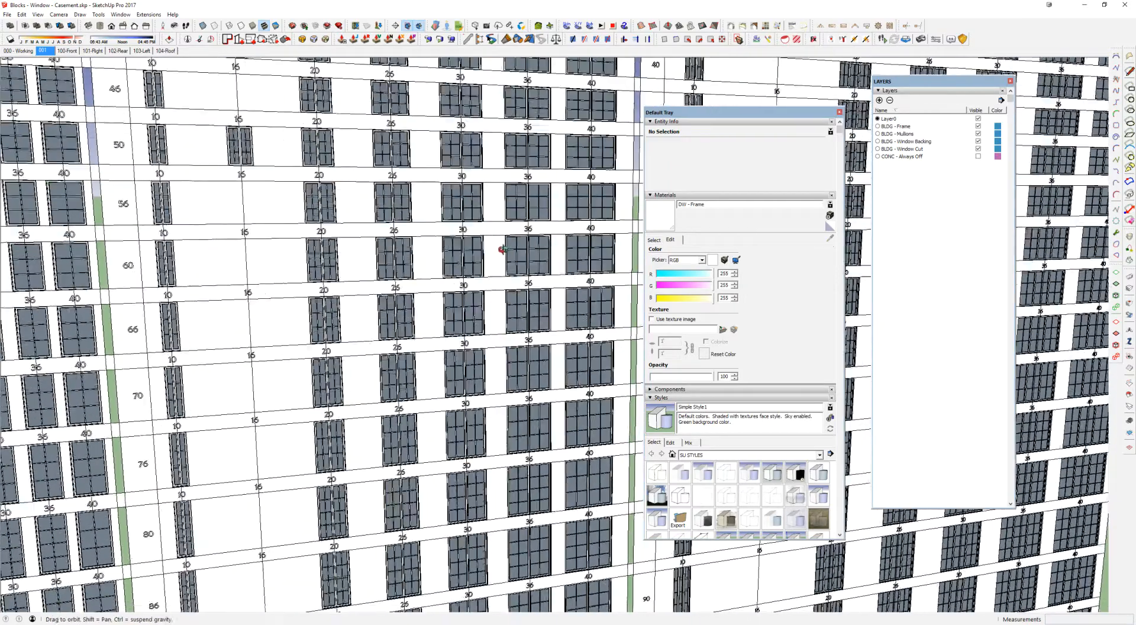
scroll(502, 250, "up", 2)
left_click(384, 257)
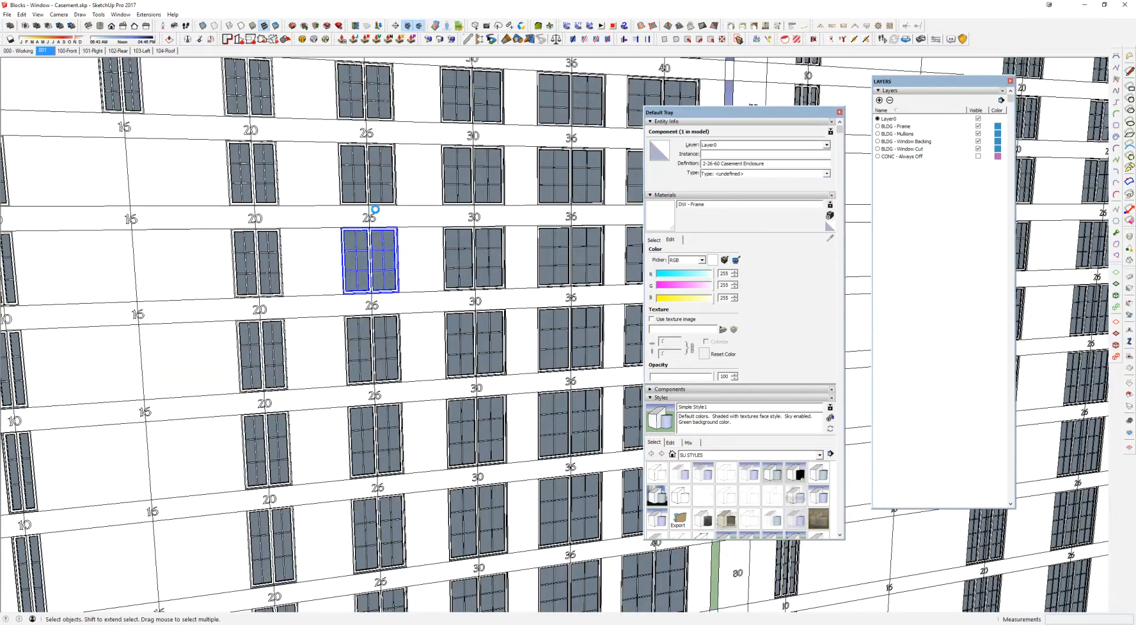
Step: Switch to the 17999 - Location - Client Name - 00 model and paste the window onto the wall beside the round tower
key("alt+Tab")
left_click(528, 371)
middle_click_drag(533, 372, 653, 409)
scroll(652, 413, "up", 3)
scroll(653, 413, "up", 4)
key("ctrl+v")
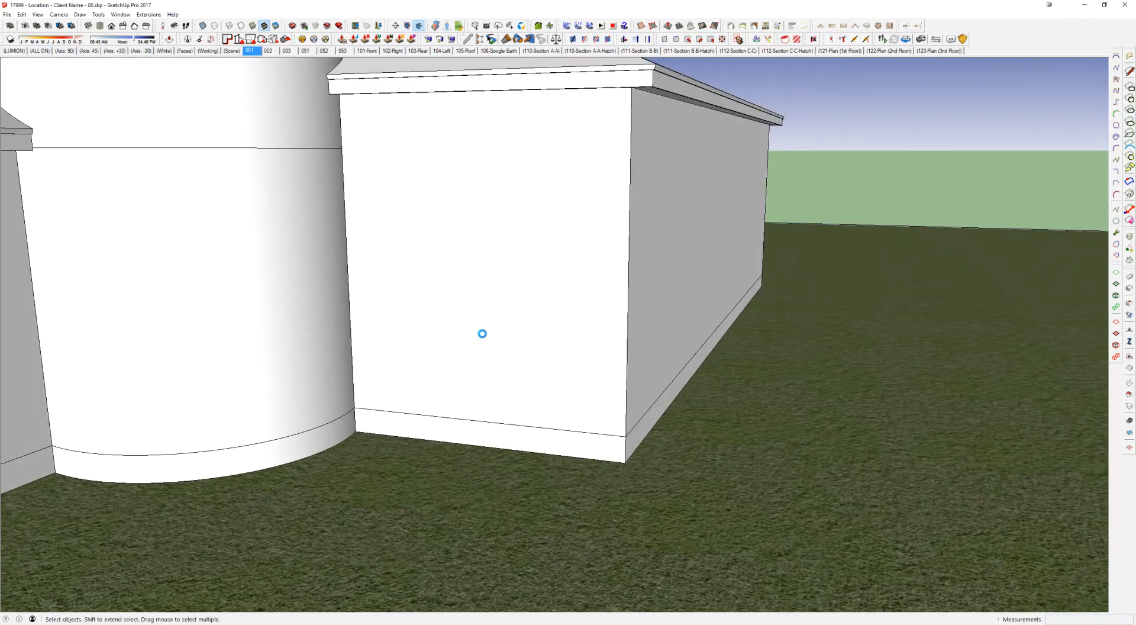
left_click(439, 388)
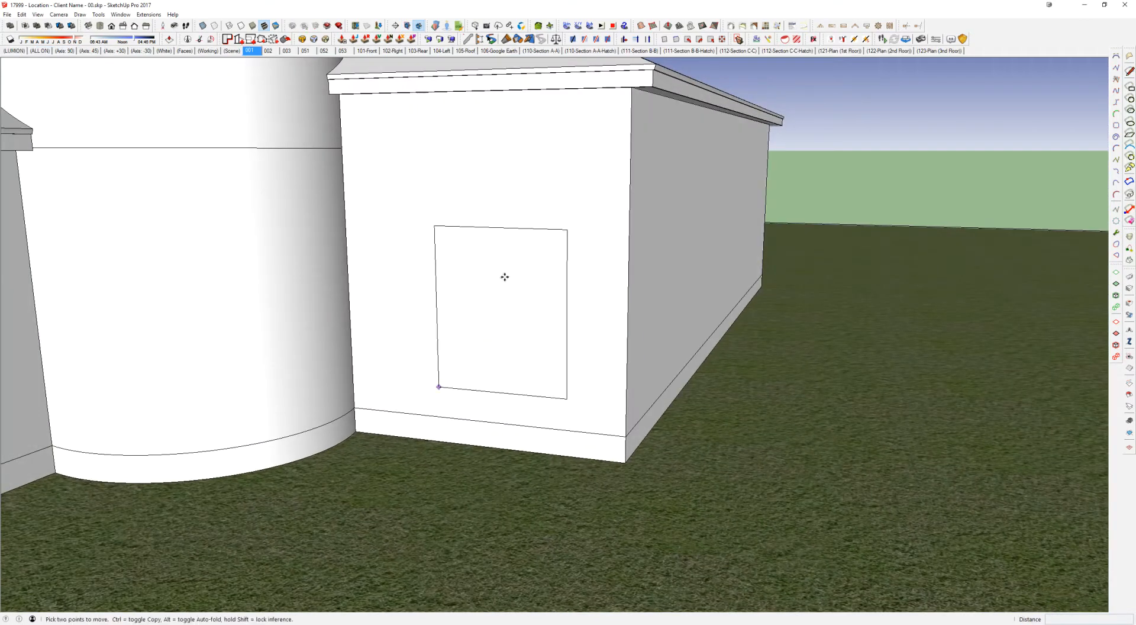
Step: Move the pasted window by its top centre point to the building corner at the top of the base band
left_click(500, 230)
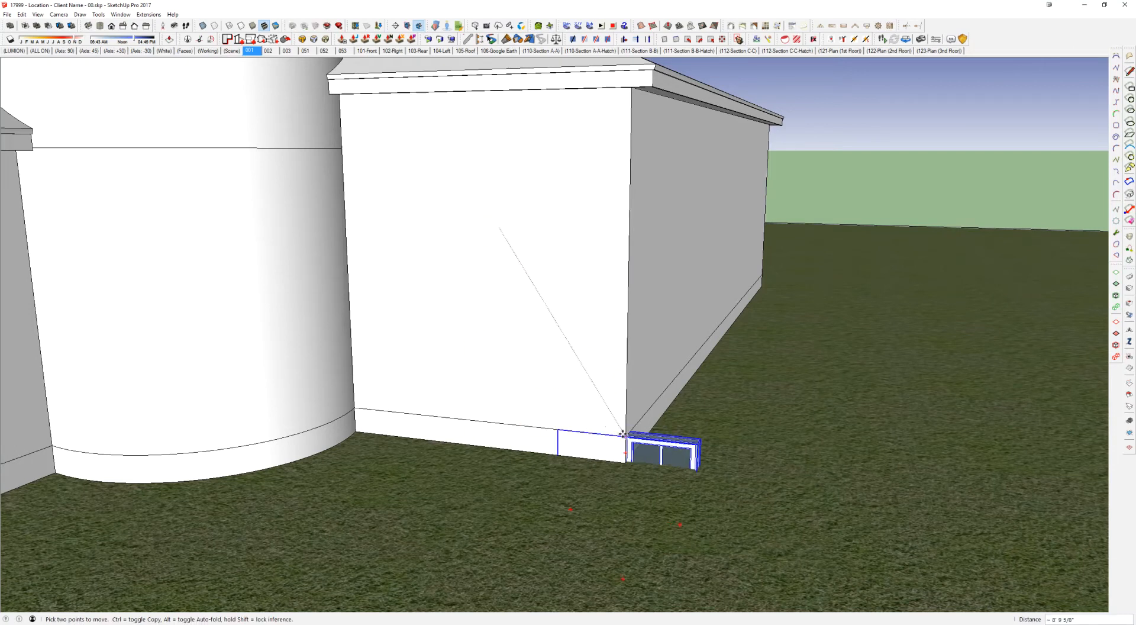
left_click(626, 437)
middle_click_drag(625, 436, 486, 392)
key("space")
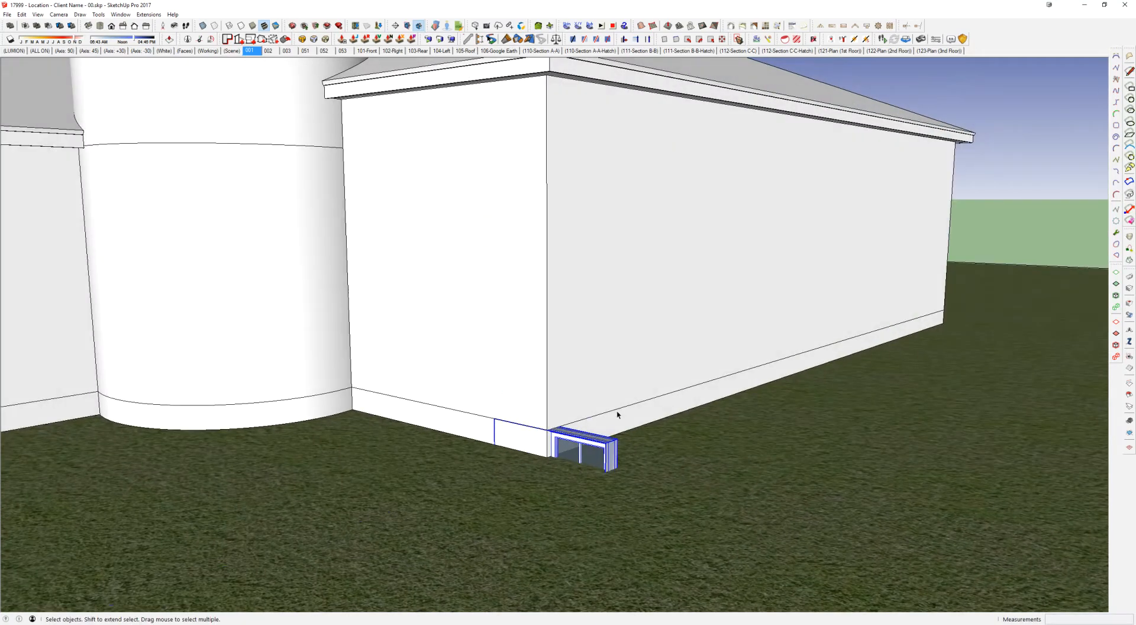
Step: Open the building's base group for editing, select all its connected geometry, and hide the rest of the model
double_click(619, 417)
triple_click(620, 417)
key("shift+h")
middle_click_drag(637, 383, 500, 417)
scroll(458, 379, "down", 1)
middle_click_drag(459, 381, 338, 366)
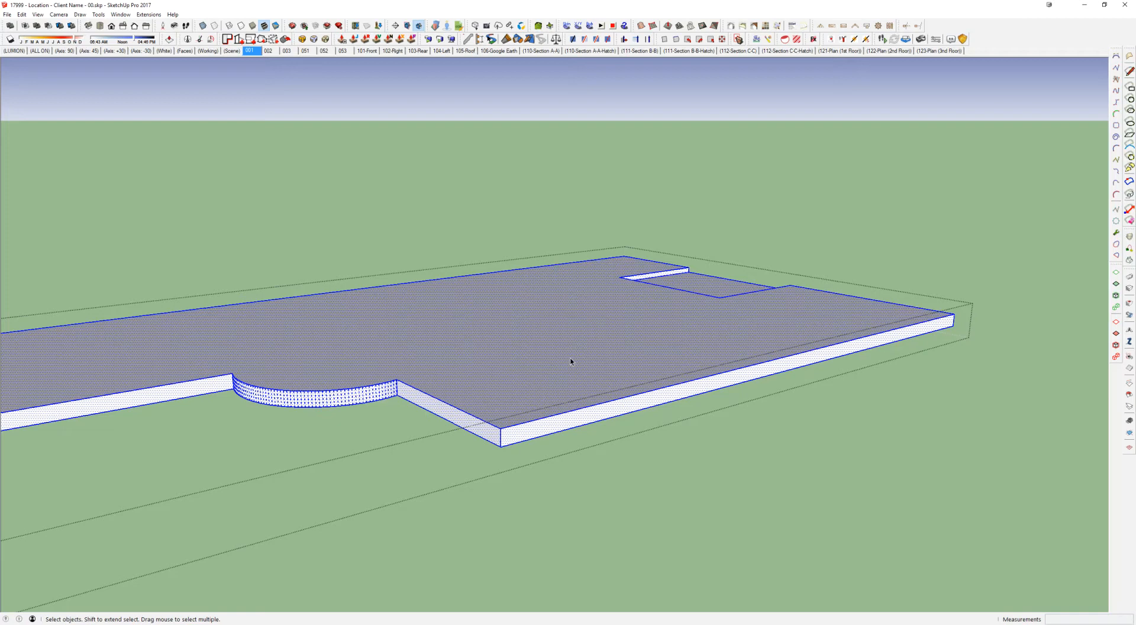
Step: Leave the base group and move the corner casement window 5' 6" along the wall, following the CAD plan's dimension
key("Escape")
middle_click_drag(566, 353, 785, 361)
key("Escape")
scroll(634, 418, "up", 2)
left_click(689, 431)
scroll(669, 430, "up", 3)
scroll(667, 424, "up", 3)
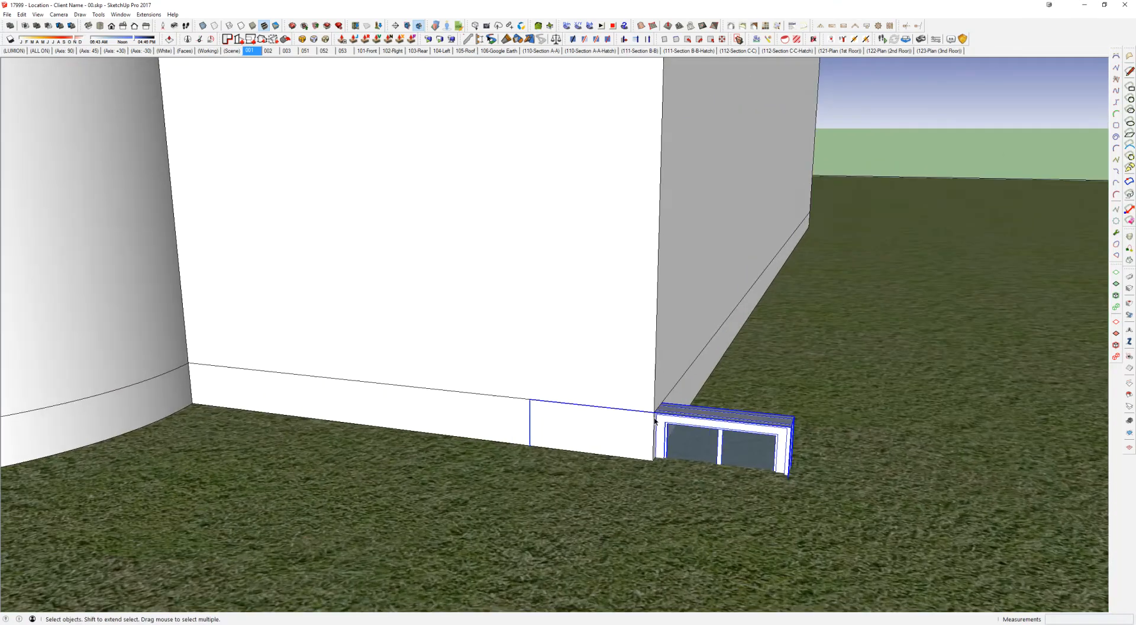
key("m")
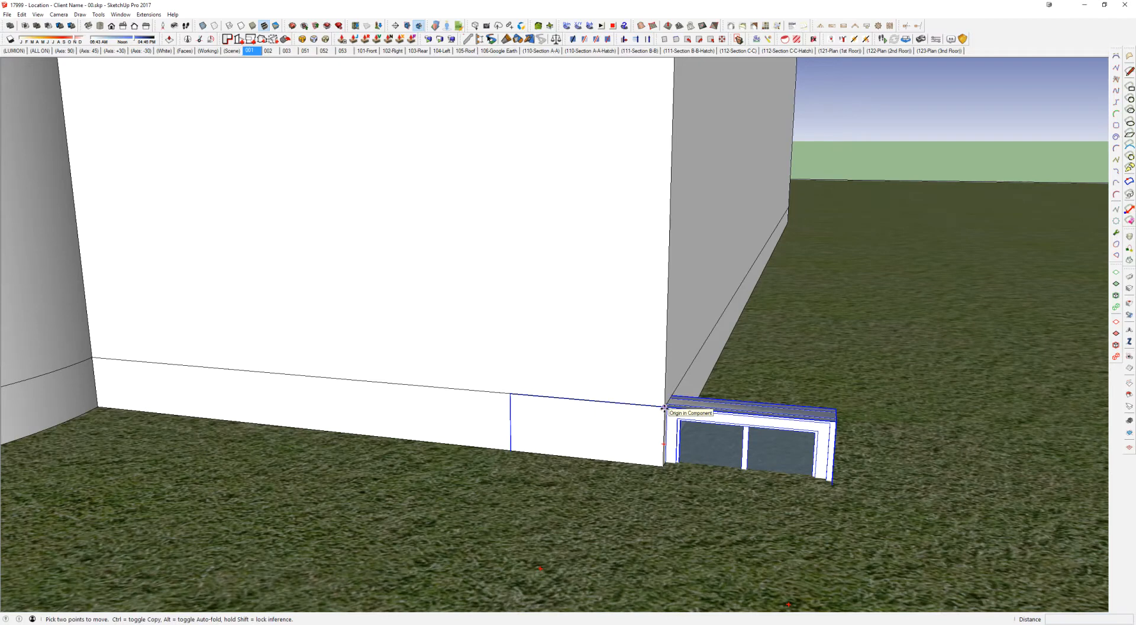
key("alt+Tab")
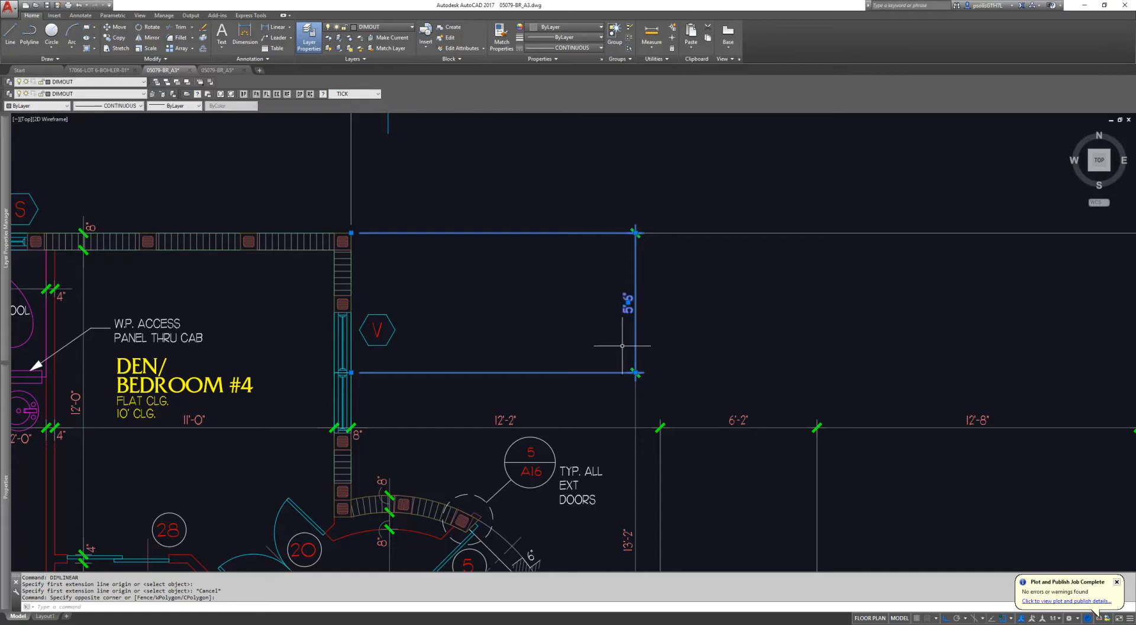
key("alt+Tab")
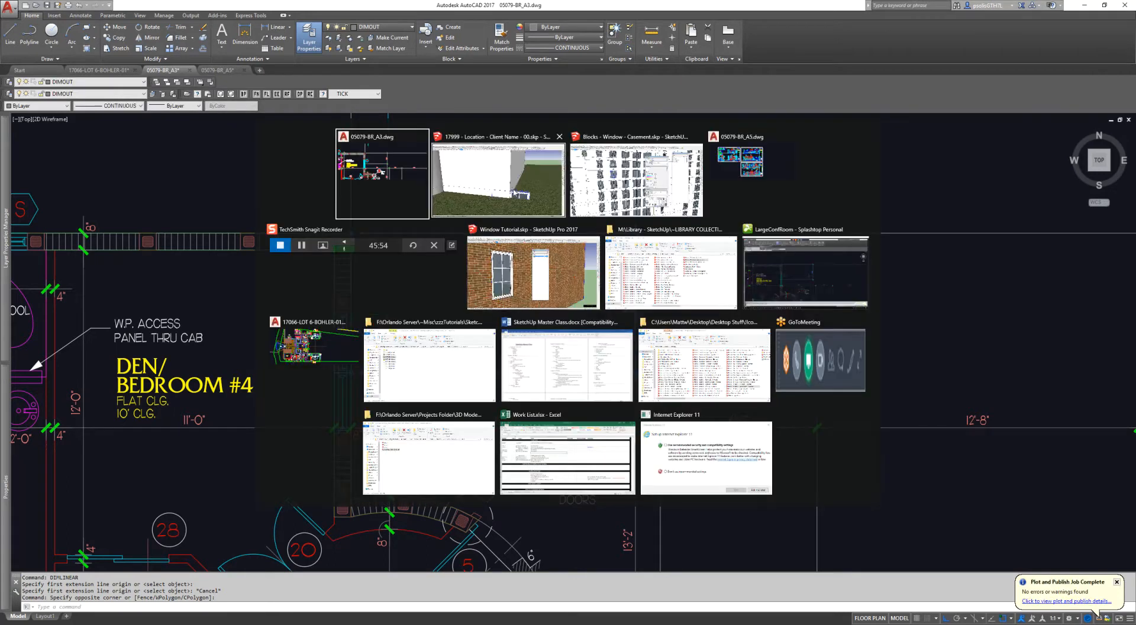
left_click(605, 318)
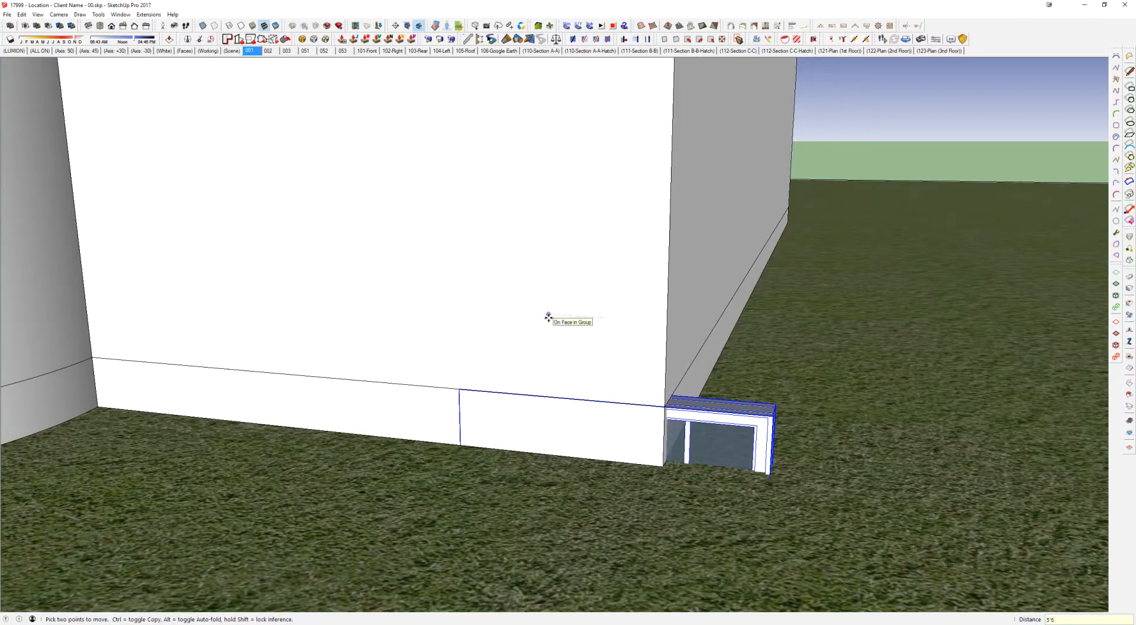
key("Return")
Step: Raise the casement window on the wall beside the round tower by 8'
left_click(549, 318)
type("8'")
key("Return")
scroll(548, 222, "down", 5)
middle_click_drag(522, 175, 525, 256, "shift")
scroll(525, 256, "down", 3)
middle_click_drag(592, 247, 481, 253)
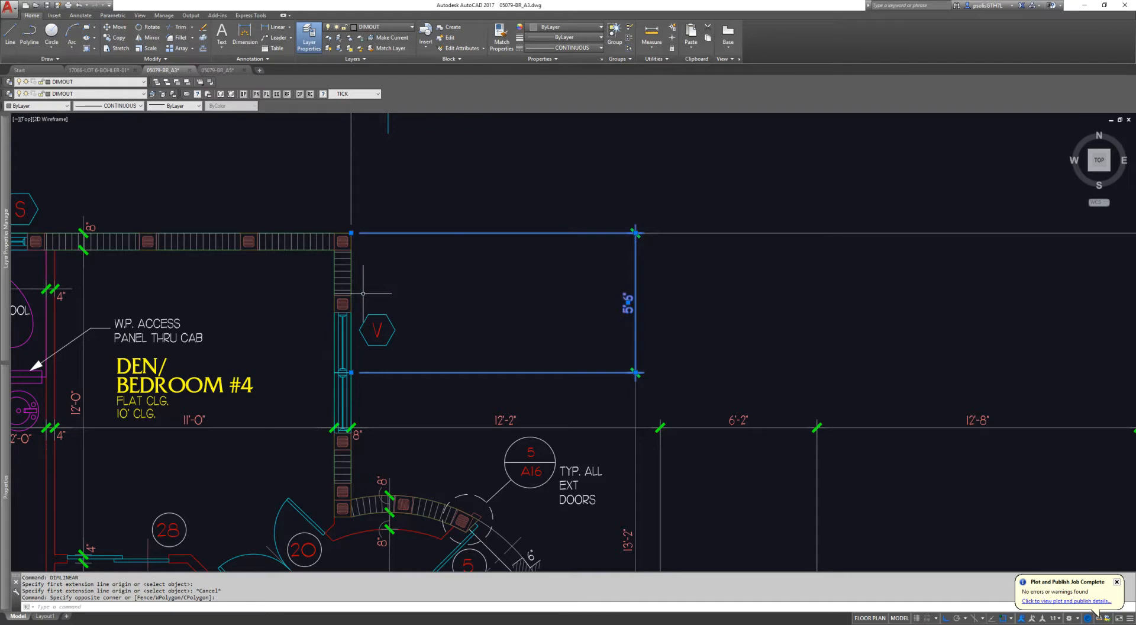
Step: Switch to the CAD floor plan and dimension window S from its outer edge to its centre line
scroll(515, 286, "up", 4)
scroll(477, 270, "up", 6)
key("Escape")
key("Escape")
middle_click_drag(471, 270, 493, 295)
scroll(490, 295, "down", 2)
key("Escape")
key("Escape")
type("dli")
key("Return")
left_click(362, 272)
left_click(474, 273)
left_click(431, 187)
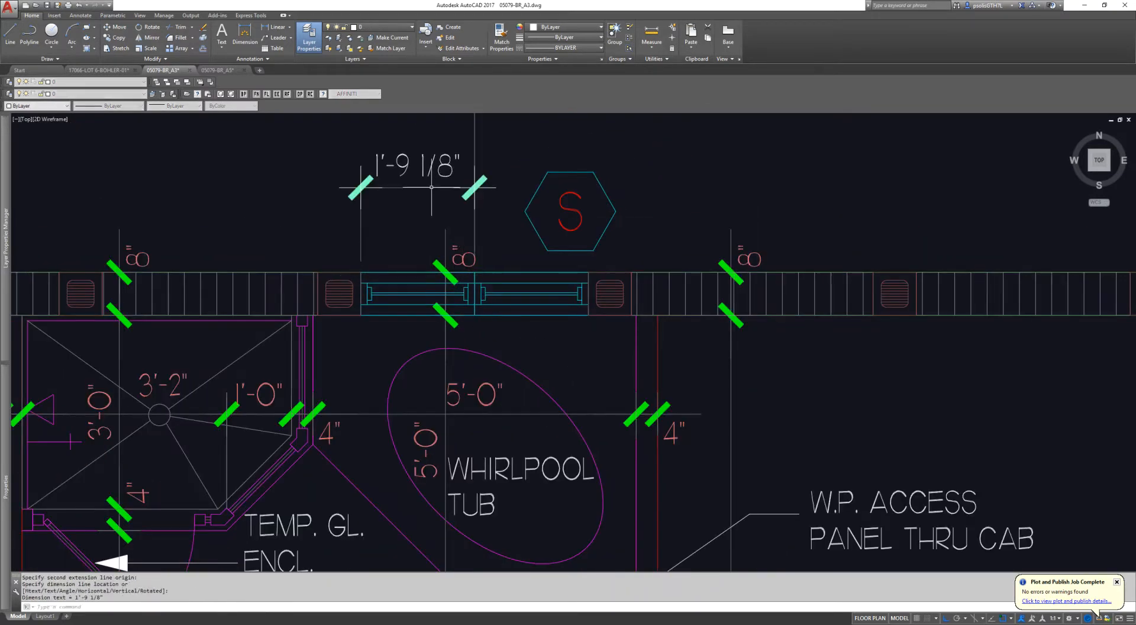
Step: Erase the half-width dimension just added above window S
middle_click_drag(478, 201, 438, 284)
key("Escape")
left_click(397, 288)
left_click(263, 208)
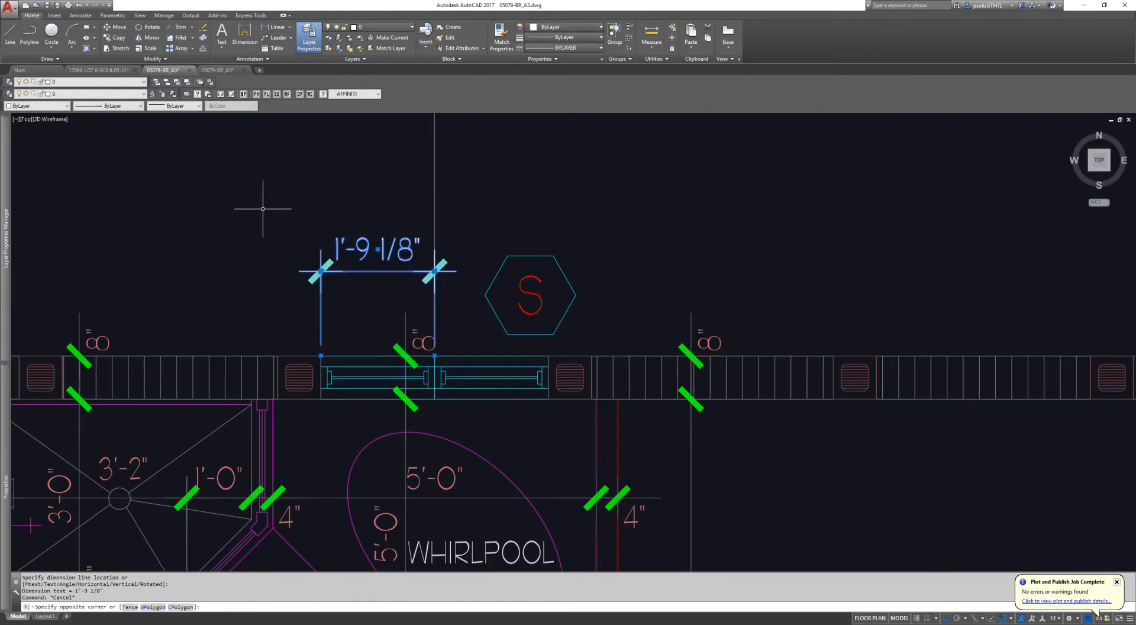
scroll(434, 298, "down", 2)
key("Escape")
key("Escape")
key("Escape")
scroll(386, 289, "up", 4)
type("e")
key("Return")
left_click(388, 286)
left_click(252, 230)
key("Return")
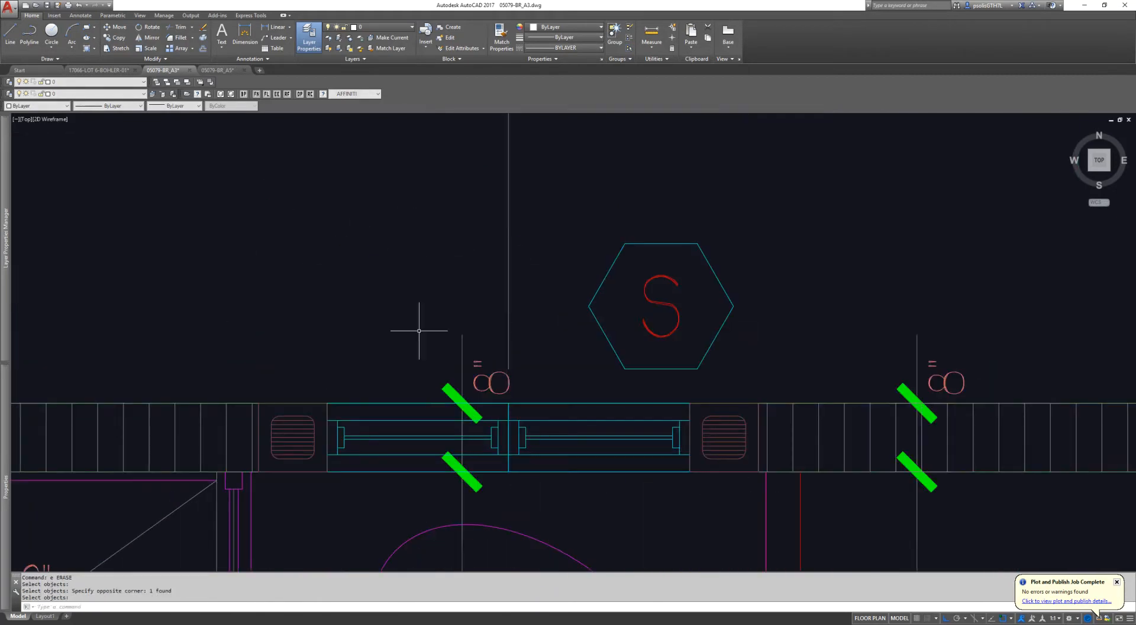
middle_click_drag(480, 413, 312, 377)
scroll(312, 377, "up", 1)
key("Escape")
scroll(263, 371, "down", 2)
middle_click_drag(225, 375, 304, 356)
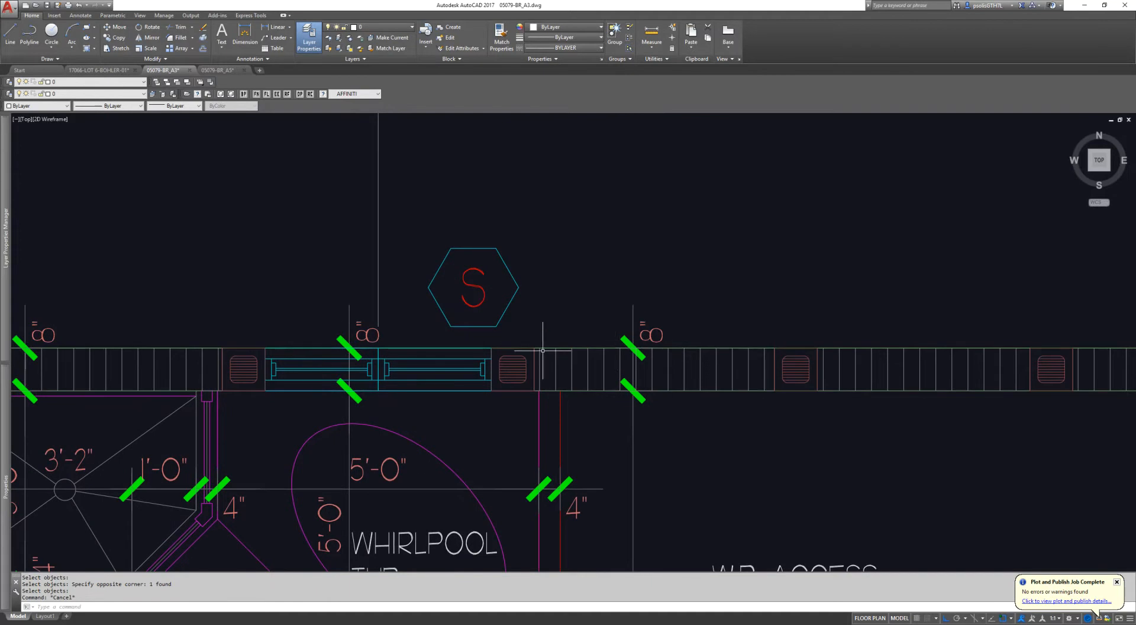
Step: Switch to the Blocks - Window - Casement model and copy the 2-20-40 Casement Enclosure window from the grid
key("alt+Tab")
key("alt+Tab")
scroll(520, 243, "down", 4)
scroll(346, 196, "up", 5)
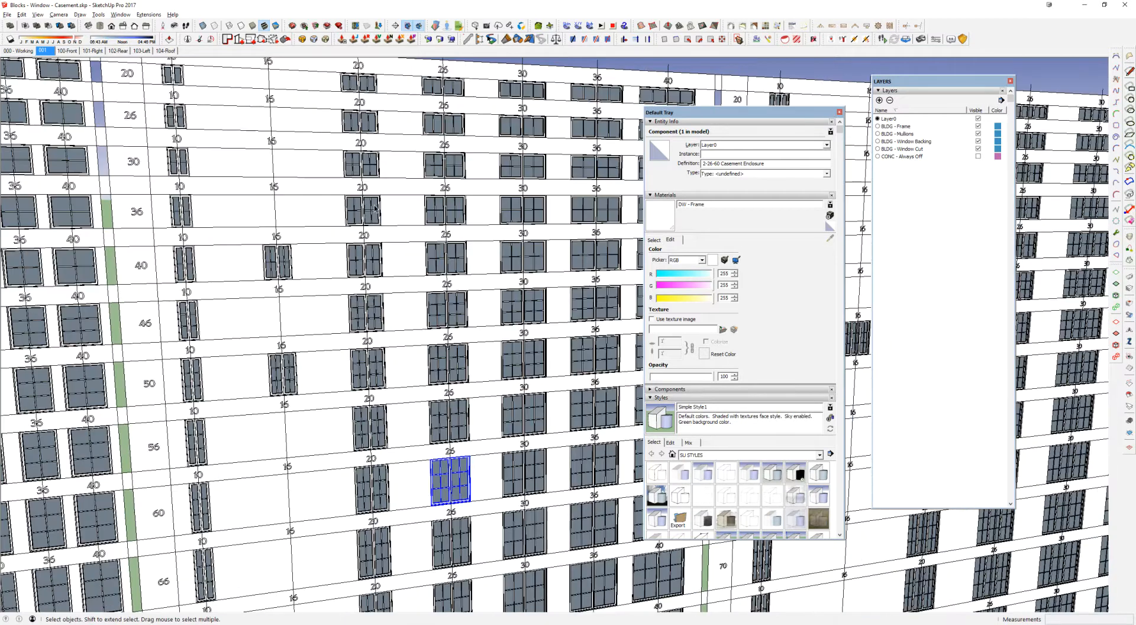
left_click(375, 208)
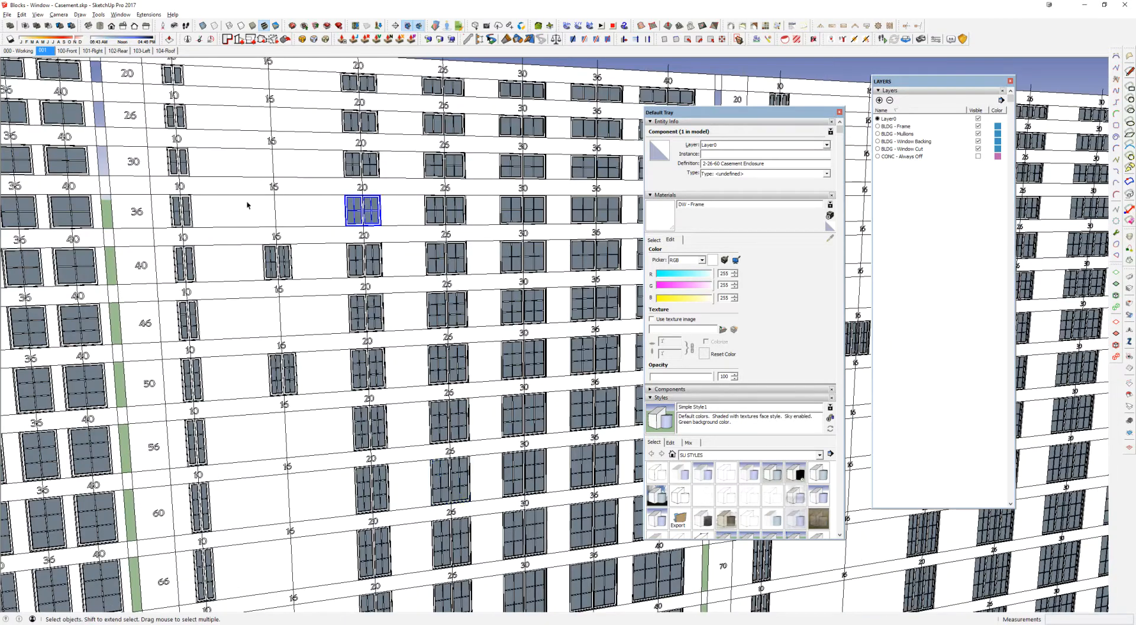
left_click(364, 261)
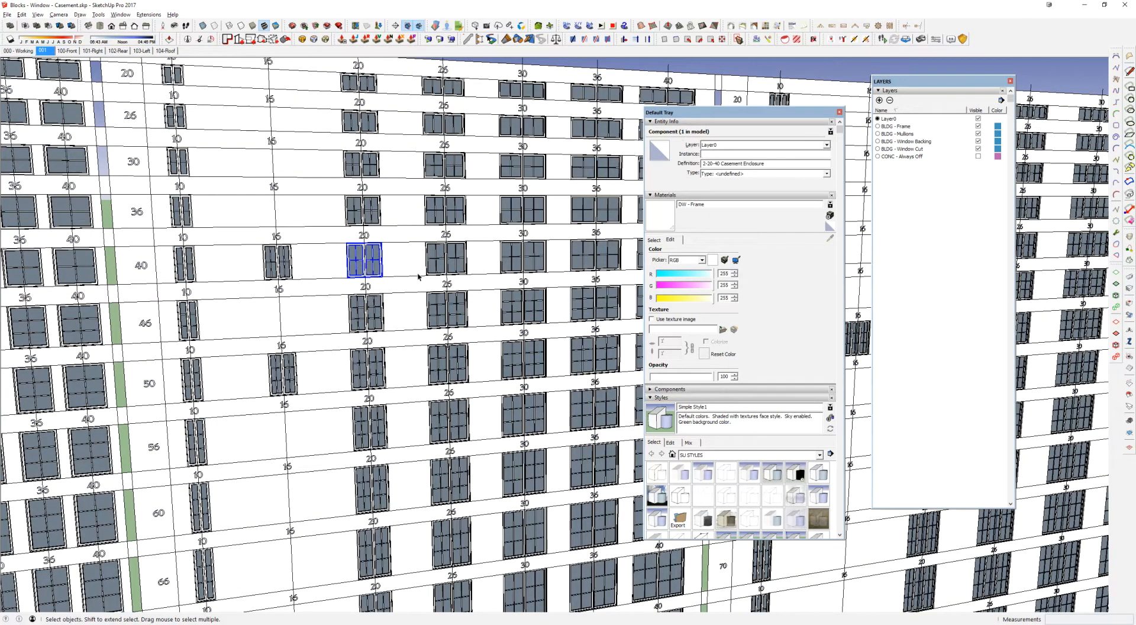
Step: Switch to the 17999 - Location - Client Name - 00 model and paste the window onto the long side wall
key("alt+Tab")
key("Tab")
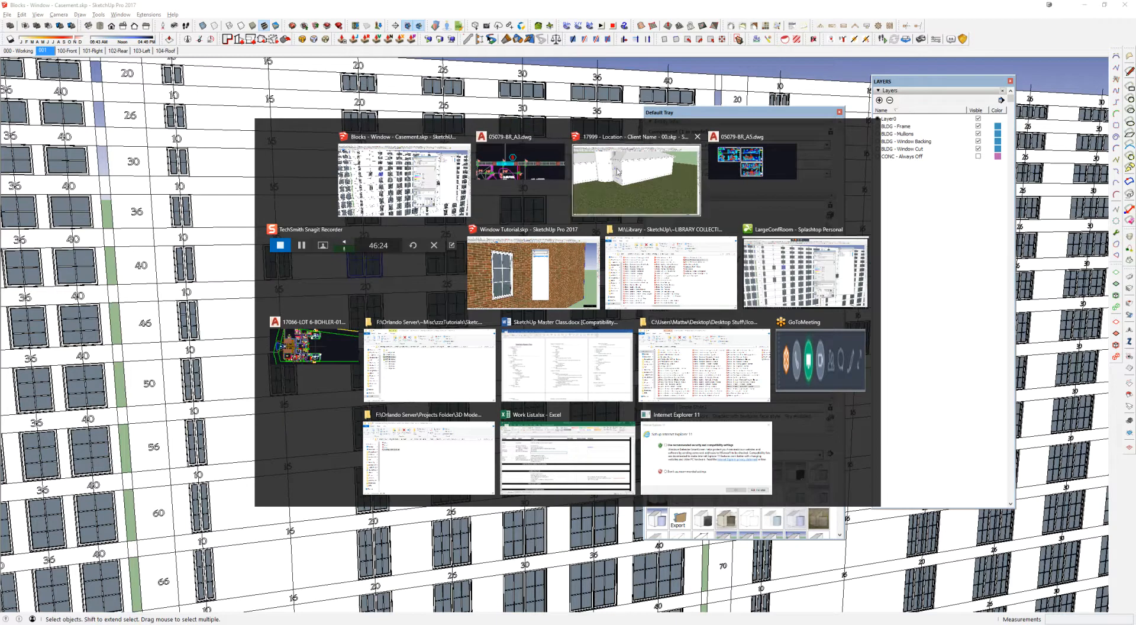
scroll(482, 297, "up", 3)
key("ctrl+v")
left_click(403, 284)
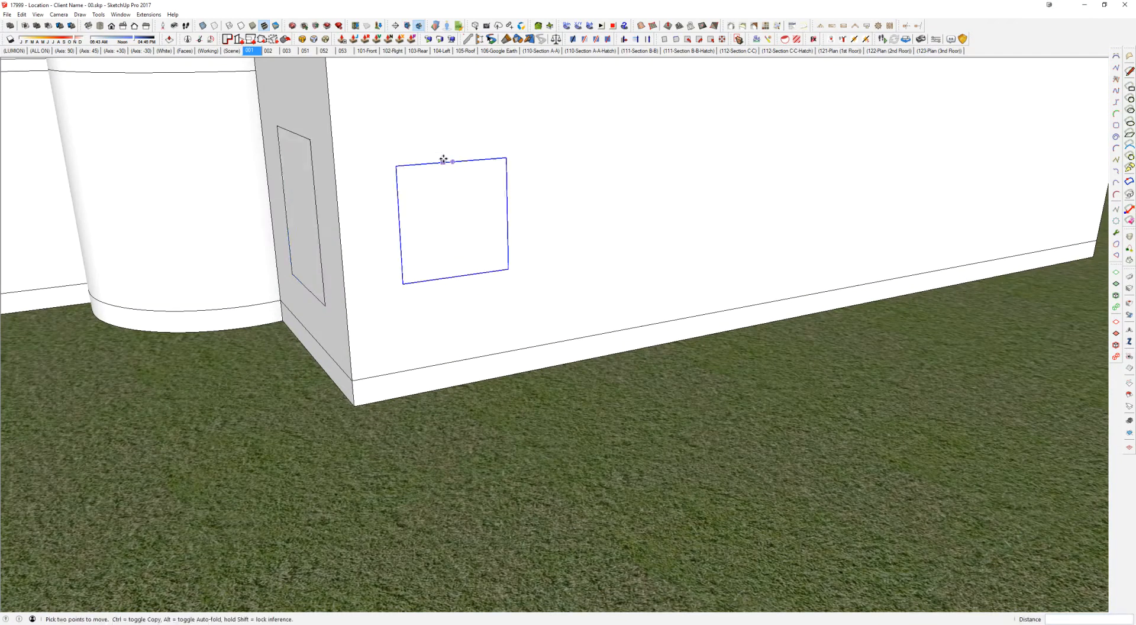
Step: Move the pasted window by its top centre point onto the building corner, level with the top of the first window
left_click(450, 163)
left_click(333, 144)
left_click(333, 142)
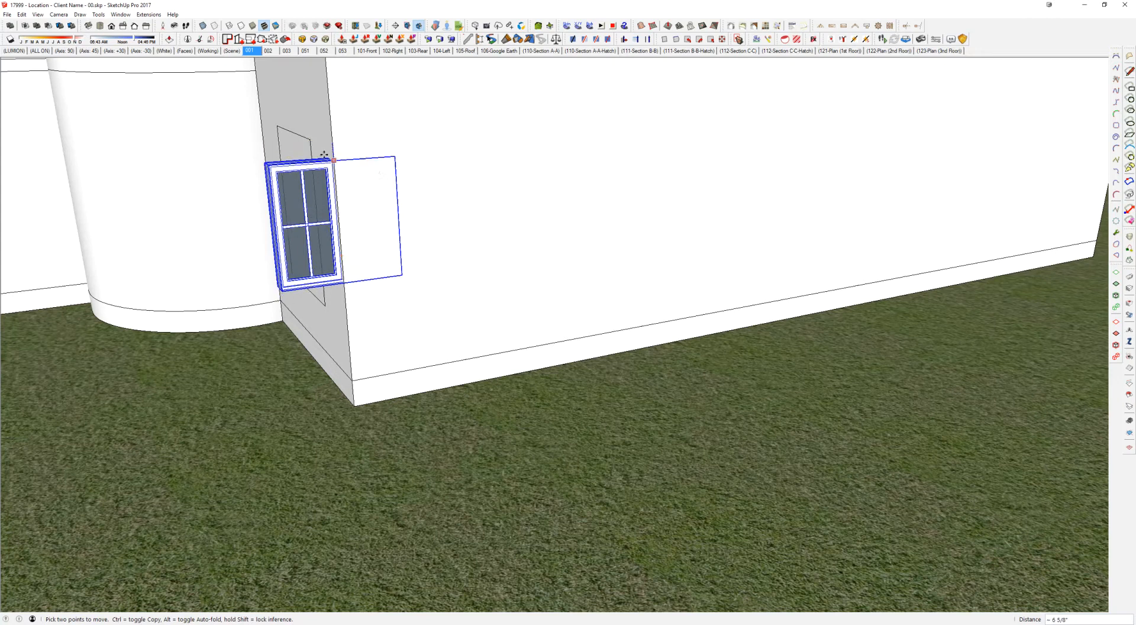
scroll(315, 143, "up", 2)
left_click(308, 139)
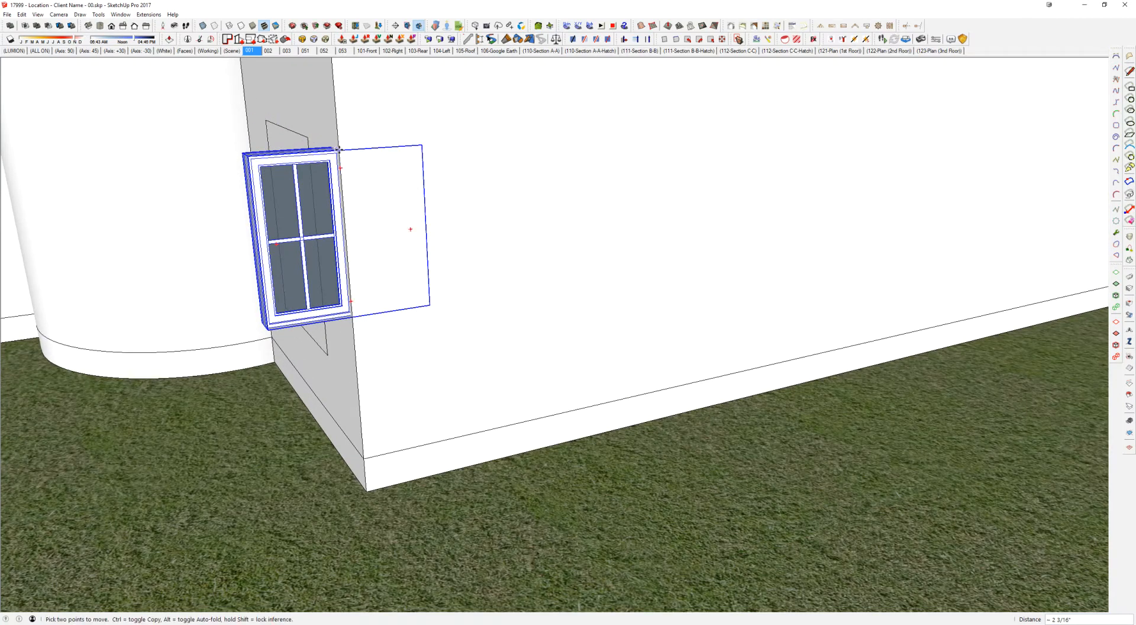
Step: Look up window S's offset in the CAD plan and move the second window 14' 6" along the side wall
key("alt+Tab")
key("alt+Tab")
scroll(586, 212, "down", 3)
middle_click_drag(587, 213, 437, 299)
key("Escape")
scroll(604, 231, "up", 2)
key("alt+Tab")
key("alt+Tab")
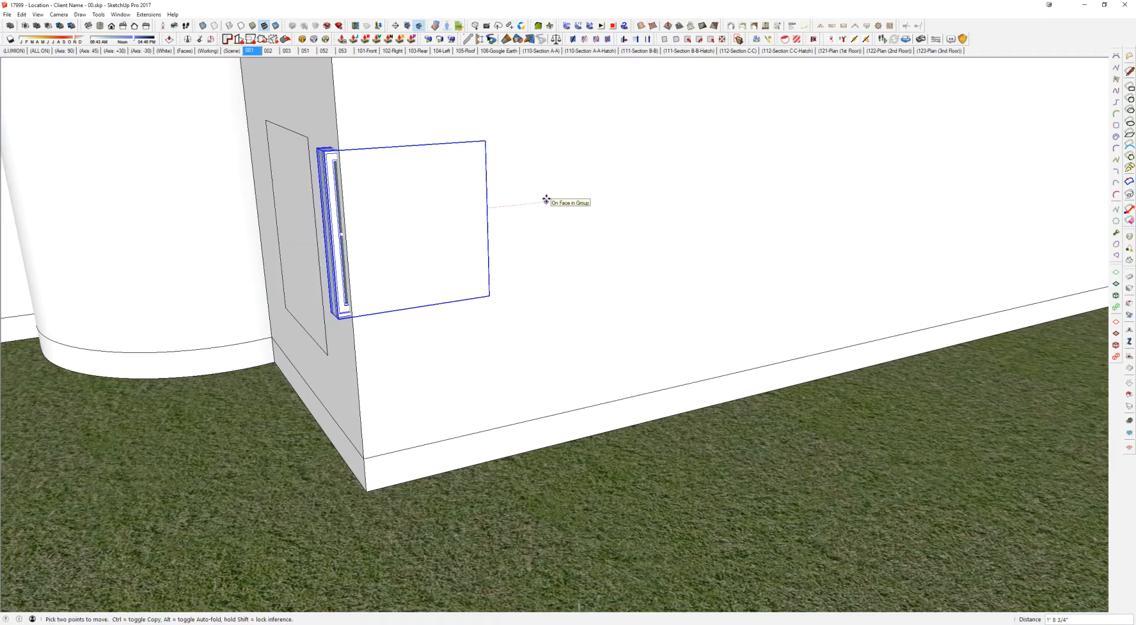
key("Return")
Step: Return to the CAD plan and erase the 44'-10" and 14'-6" dimension strings above window S
key("alt+Tab")
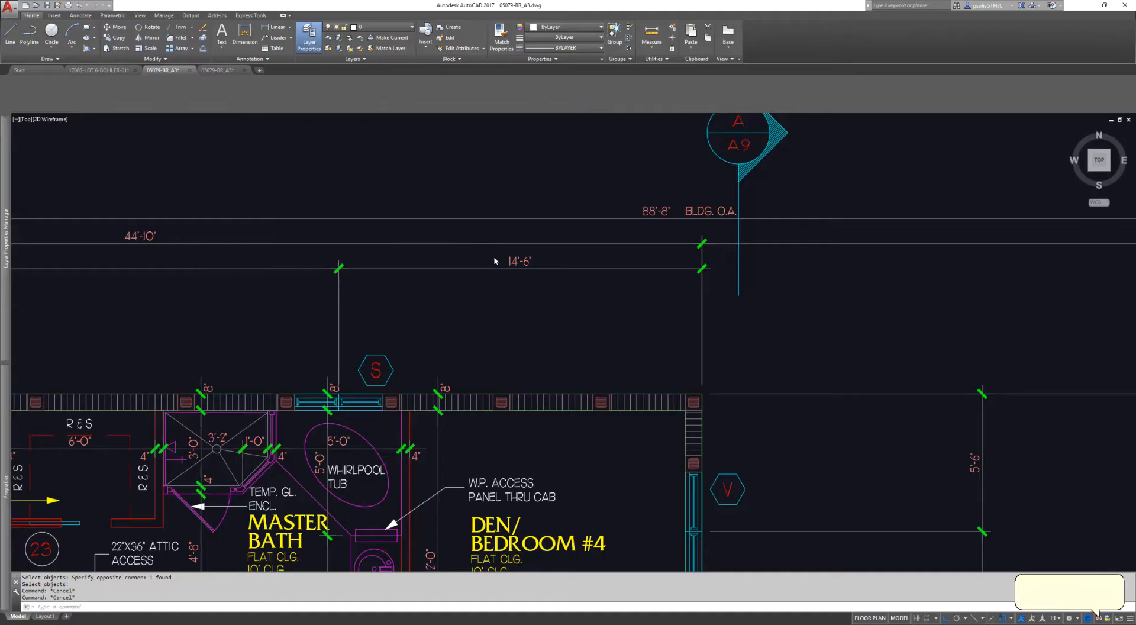
key("Escape")
type("e")
key("space")
left_click(543, 296)
left_click(236, 242)
Step: Add a linear dimension from window S's centre to the building's outer corner
key("space")
key("Escape")
key("Escape")
key("Escape")
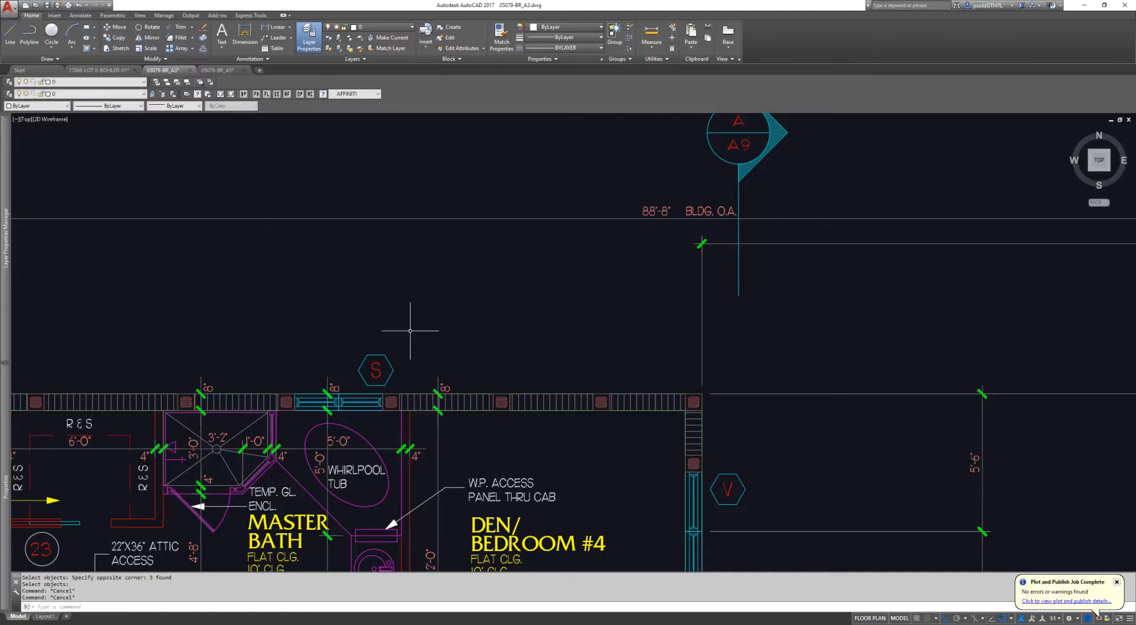
type("dli")
key("space")
left_click(339, 391)
left_click(702, 389)
left_click(578, 302)
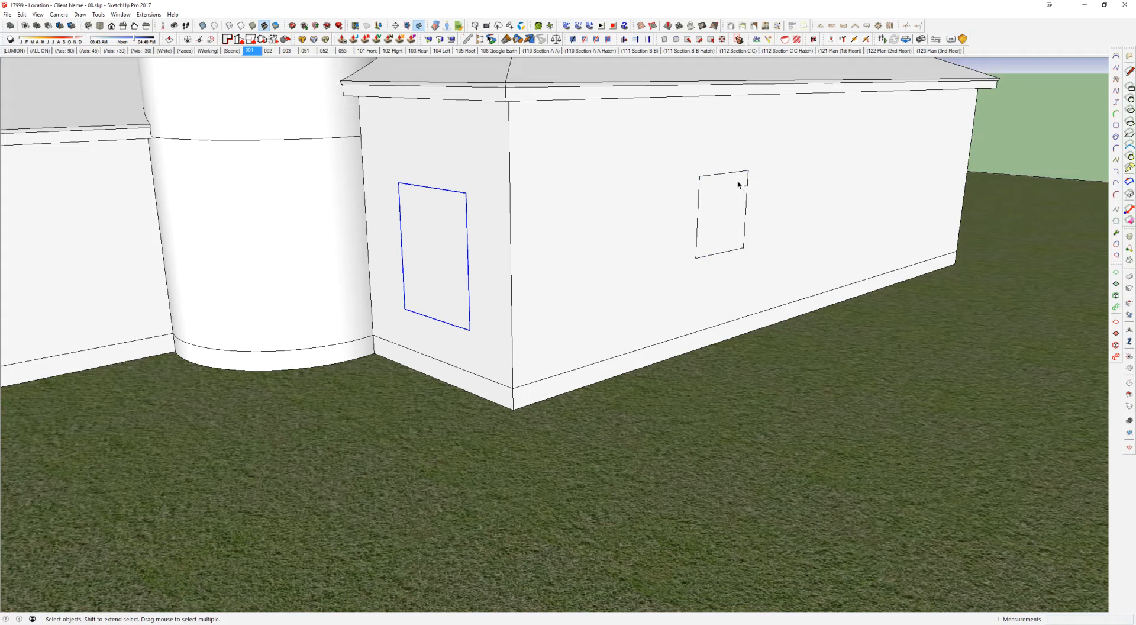
Step: Group the two placed casement windows in the building model and open the group to inspect its contents
left_click(727, 177, "ctrl")
key("ctrl+g")
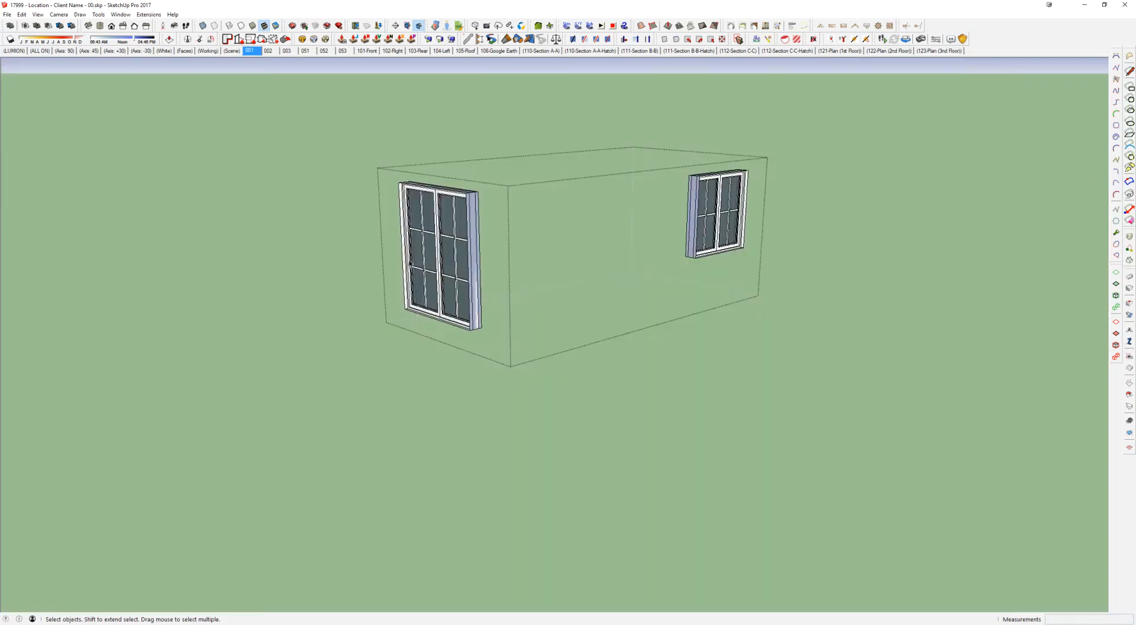
left_click(447, 285)
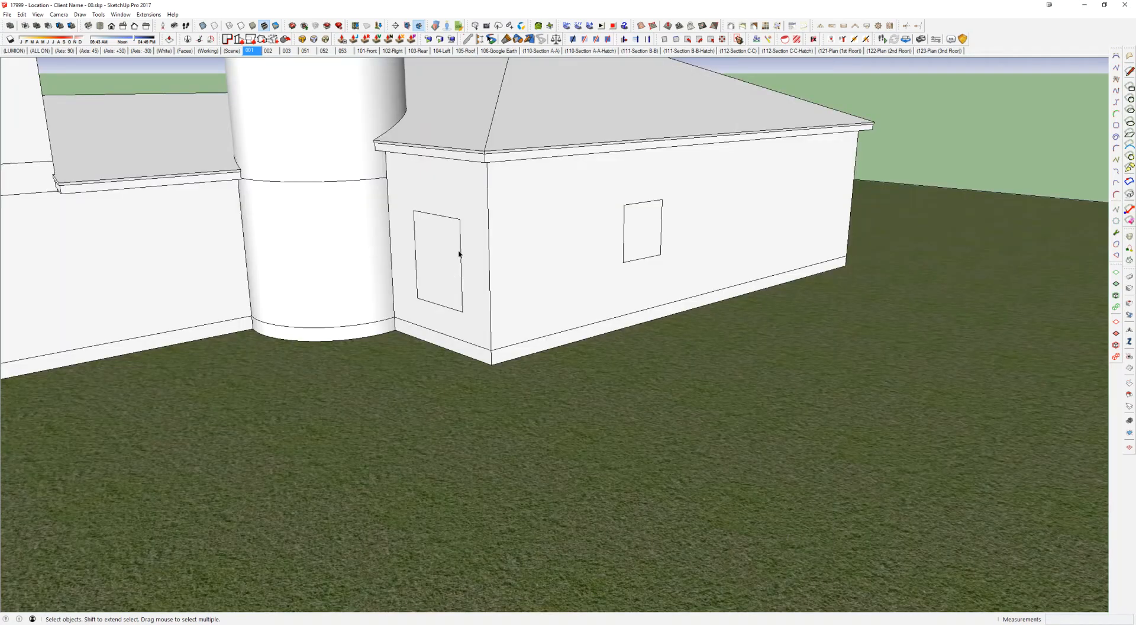
left_click(462, 253)
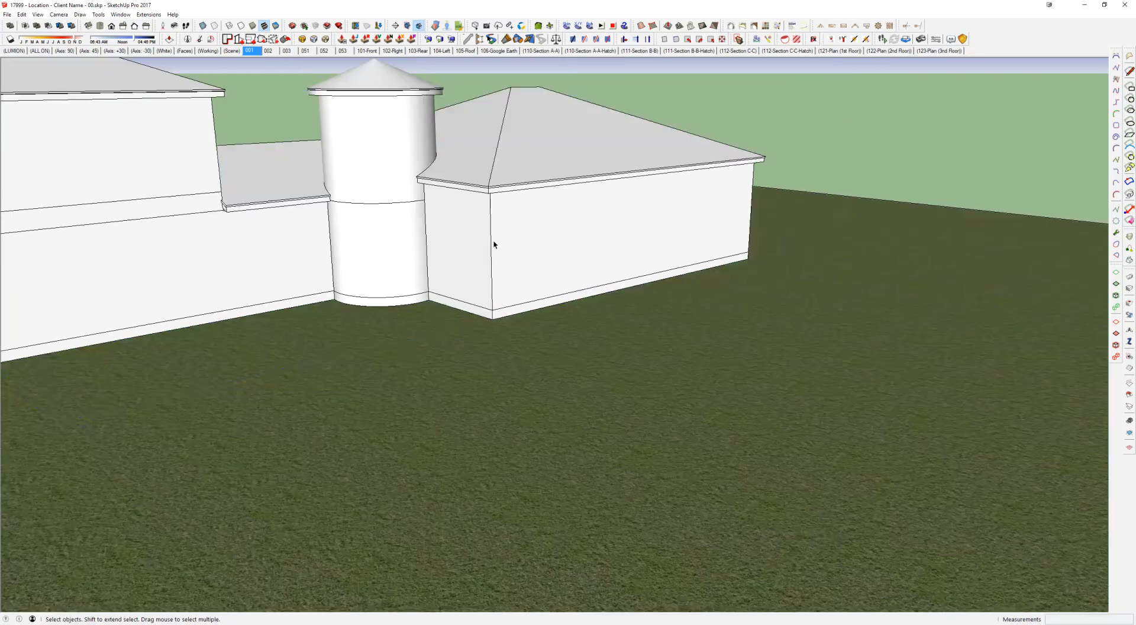
Step: Paste the window group in place, select it together with the roofs and walls, and group them all
left_click(371, 93)
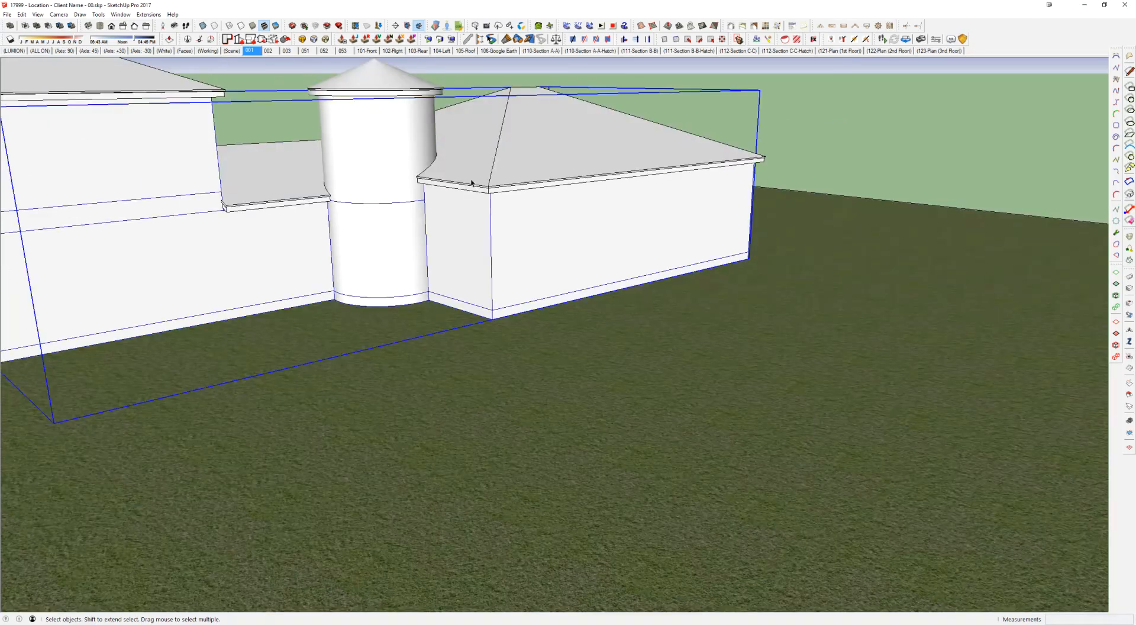
left_click(432, 215)
key("ctrl+shift+v")
left_click(418, 96, "shift")
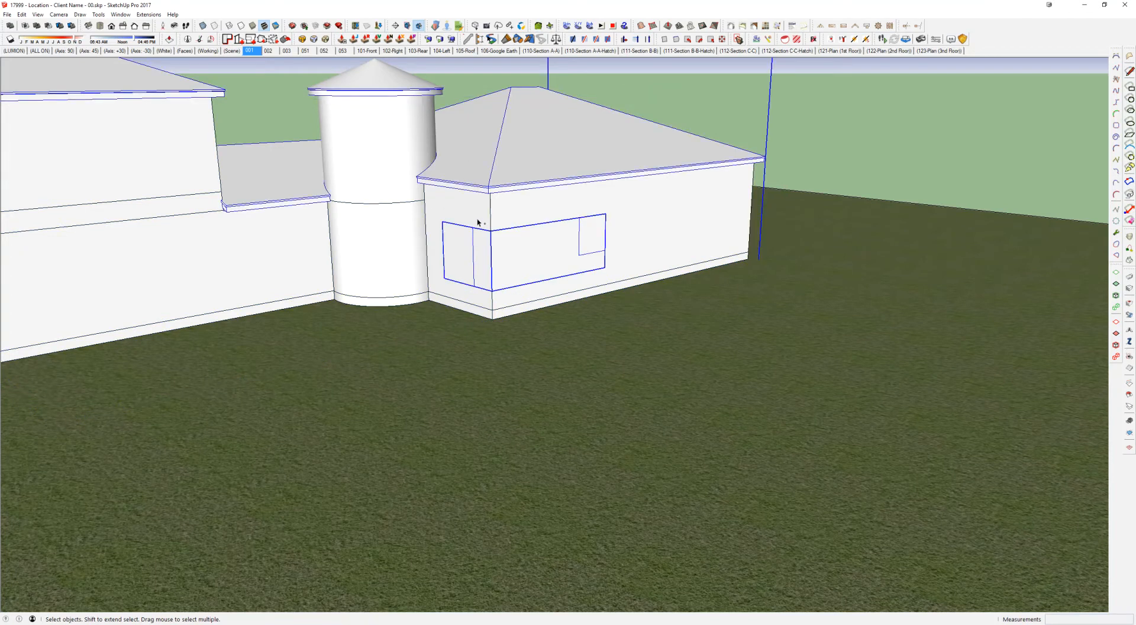
left_click(358, 240, "shift")
key("ctrl+g")
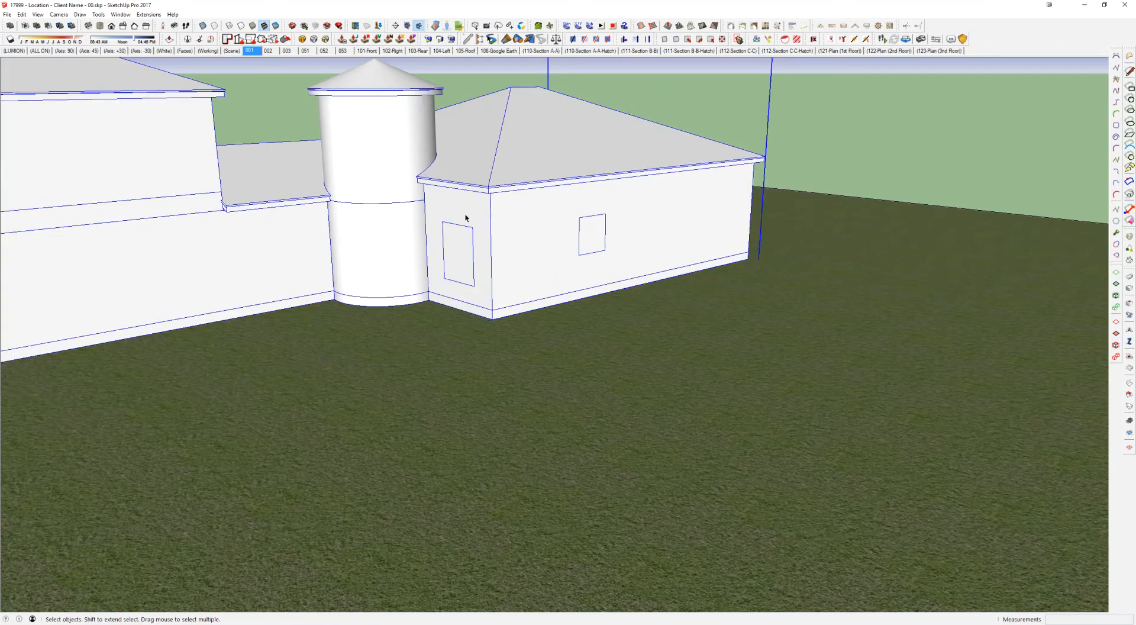
Step: Open the combined building group and explode the nested walls group into its separate parts
double_click(460, 221)
left_click(419, 220)
key("shift+x")
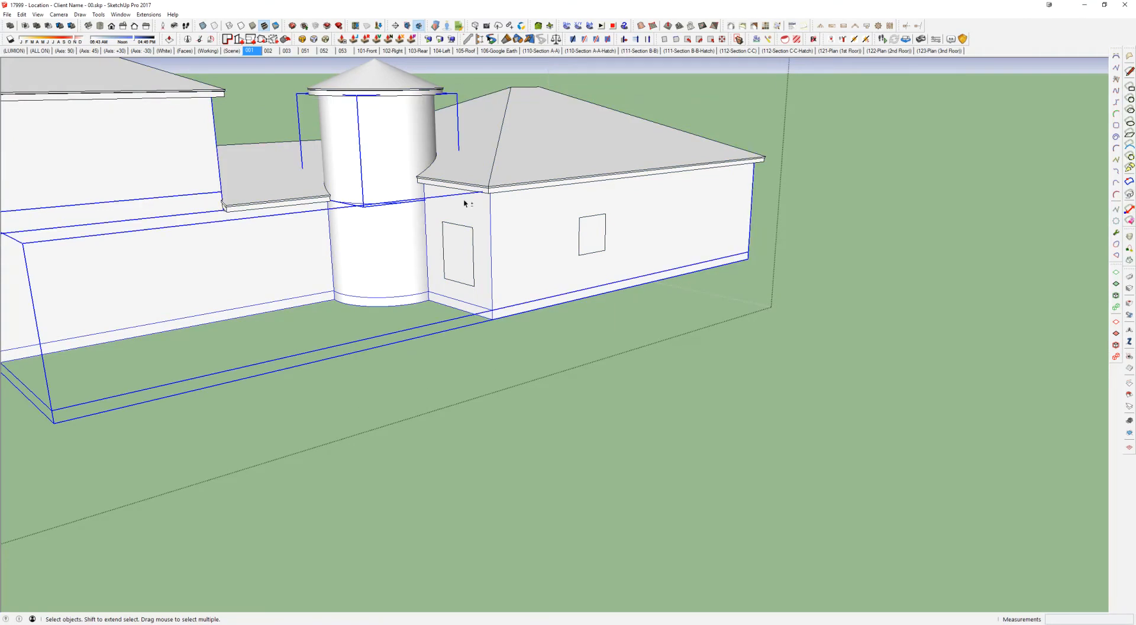
Step: Open the first-floor walls group for editing and select all of its geometry
key("Escape")
scroll(469, 230, "up", 5)
middle_click_drag(528, 230, 508, 210)
scroll(589, 223, "up", 3)
double_click(488, 195)
double_click(488, 196)
key("ctrl+a")
key("i")
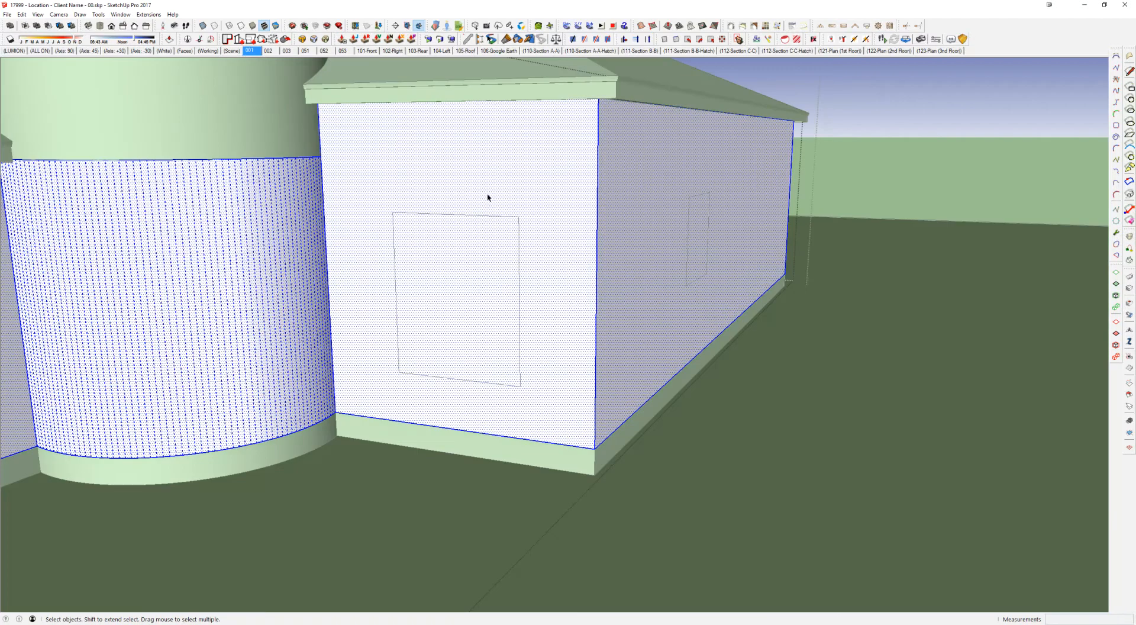
Step: Draw rectangles on the walls over both window outlines, the one beside the tower about 5' 2" by 6' 2"
key("Escape")
key("r")
left_click(393, 211)
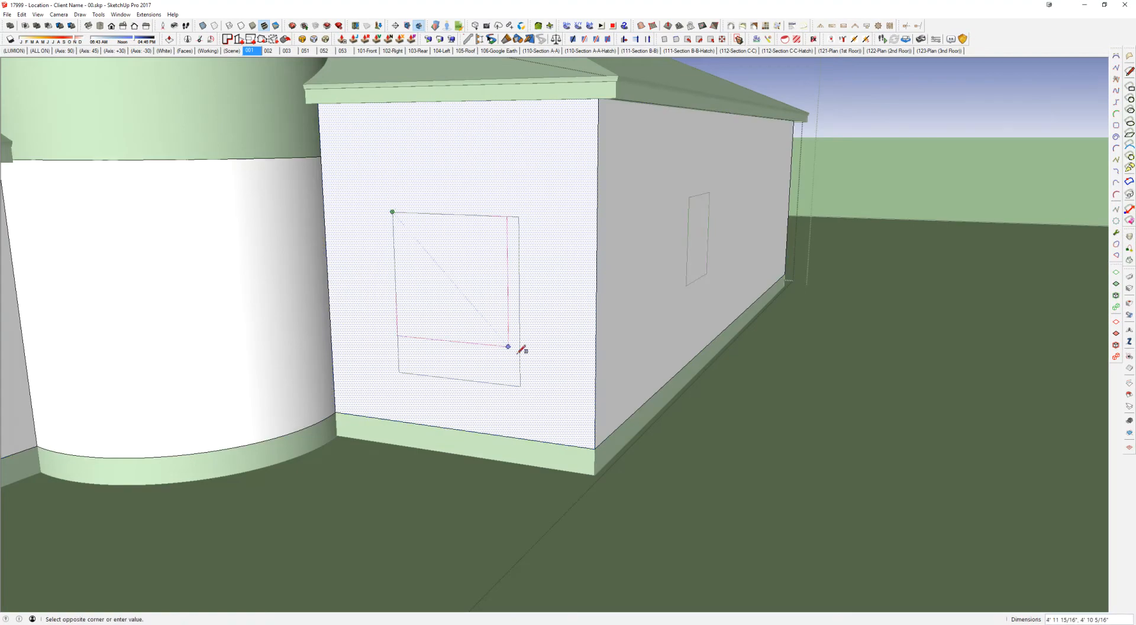
left_click(520, 381)
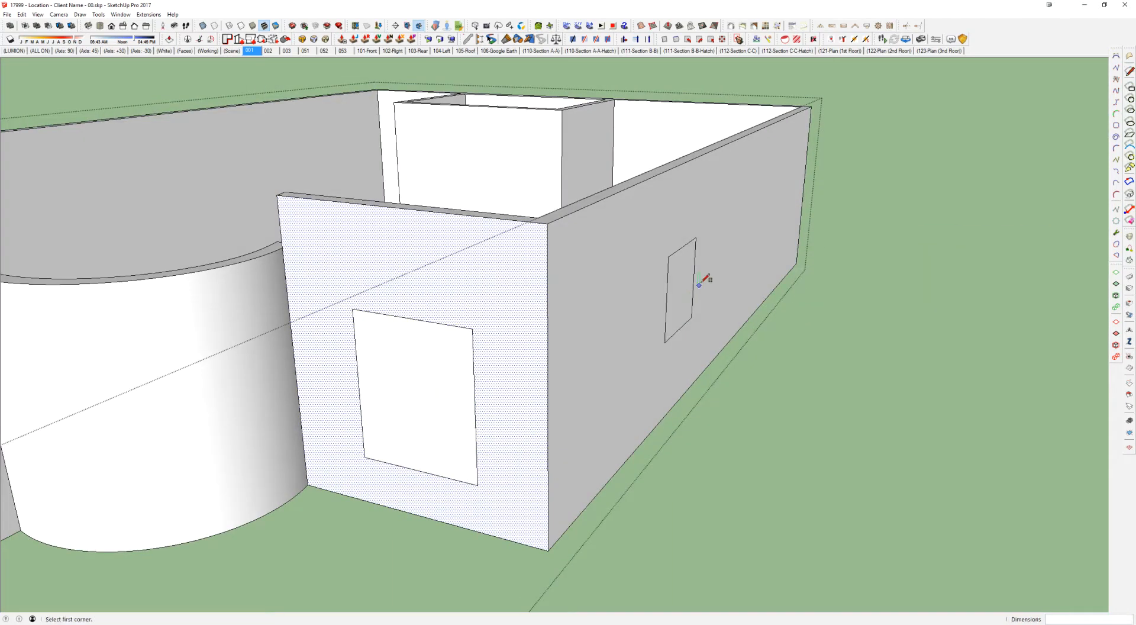
scroll(699, 285, "up", 2)
Step: Push both rectangles through the wall thickness to cut the window openings, and inspect the windows from outside
key("p")
key("Escape")
left_click(682, 302)
left_click(671, 277)
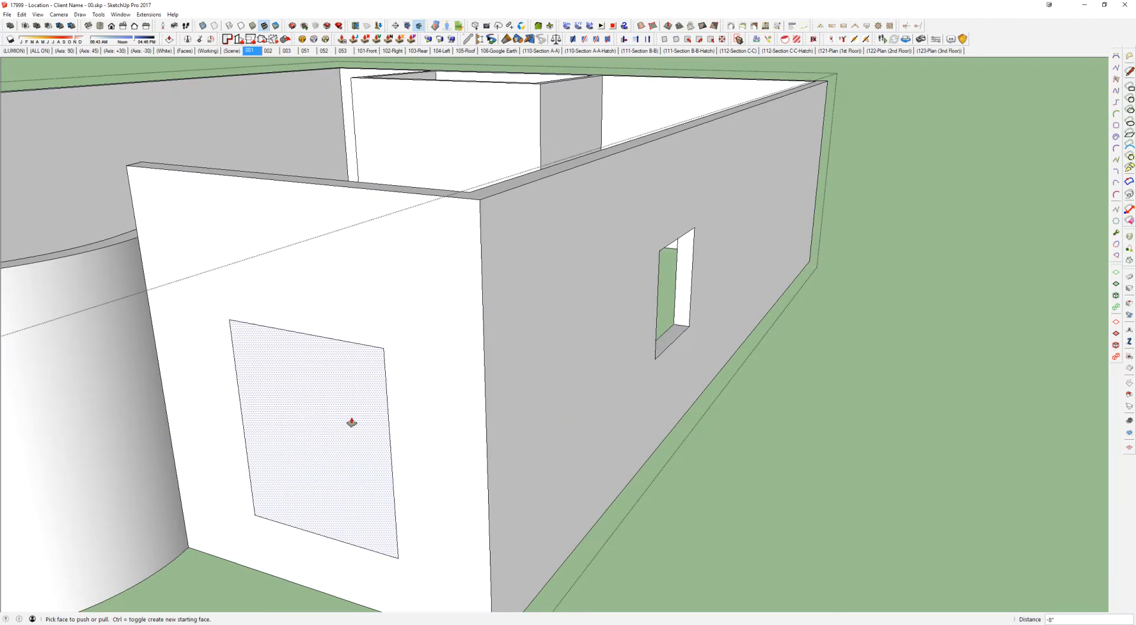
double_click(355, 428)
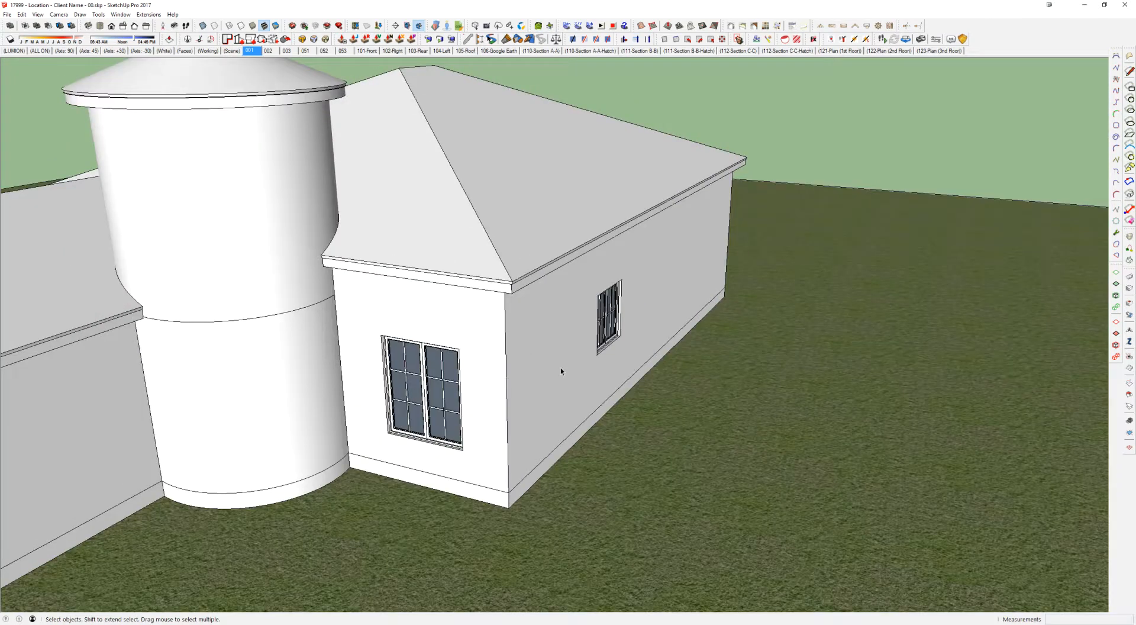
middle_click_drag(558, 371, 637, 276)
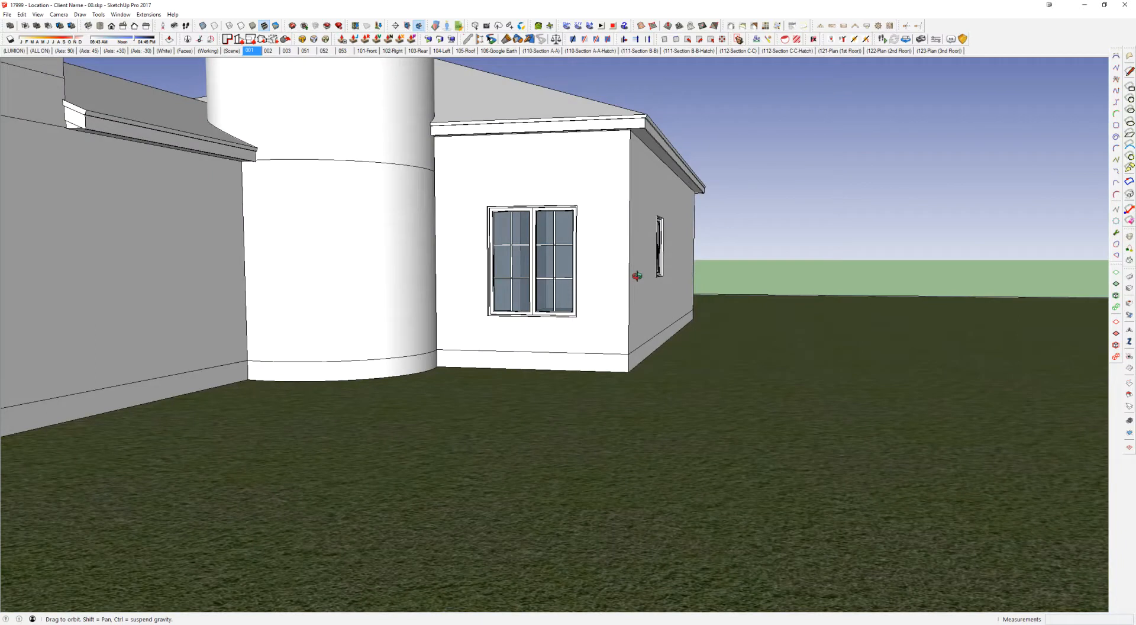
scroll(637, 276, "up", 8)
middle_click_drag(581, 240, 471, 256)
scroll(524, 274, "down", 2)
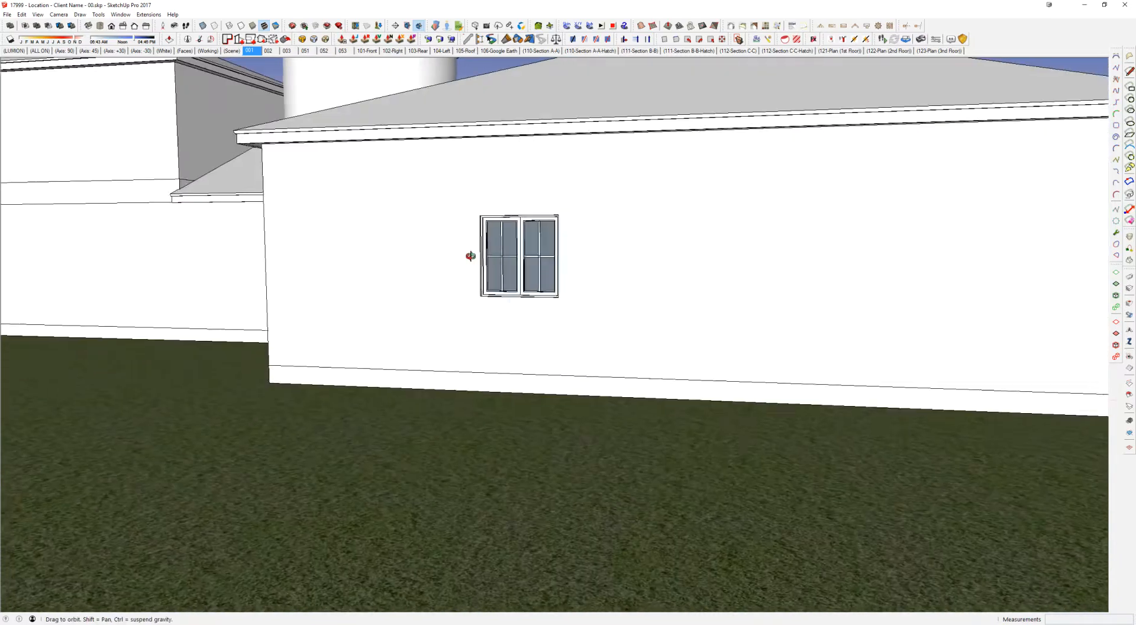
Step: Switch to the CAD floor plan and locate window W at the master bedroom
key("alt+Tab")
scroll(367, 346, "down", 2)
middle_click_drag(367, 345, 886, 260)
middle_click_drag(522, 390, 552, 312)
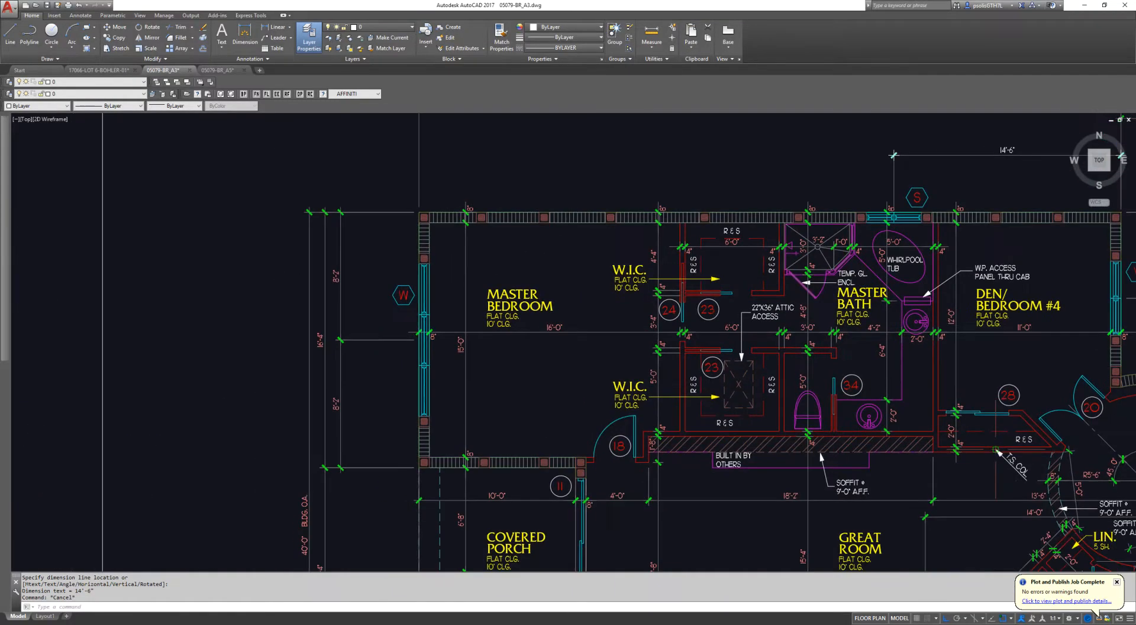
Step: Dimension the uppermost unit of window W at the master bedroom on the CAD floor plan
scroll(423, 280, "up", 4)
scroll(451, 249, "down", 2)
key("Escape")
key("Escape")
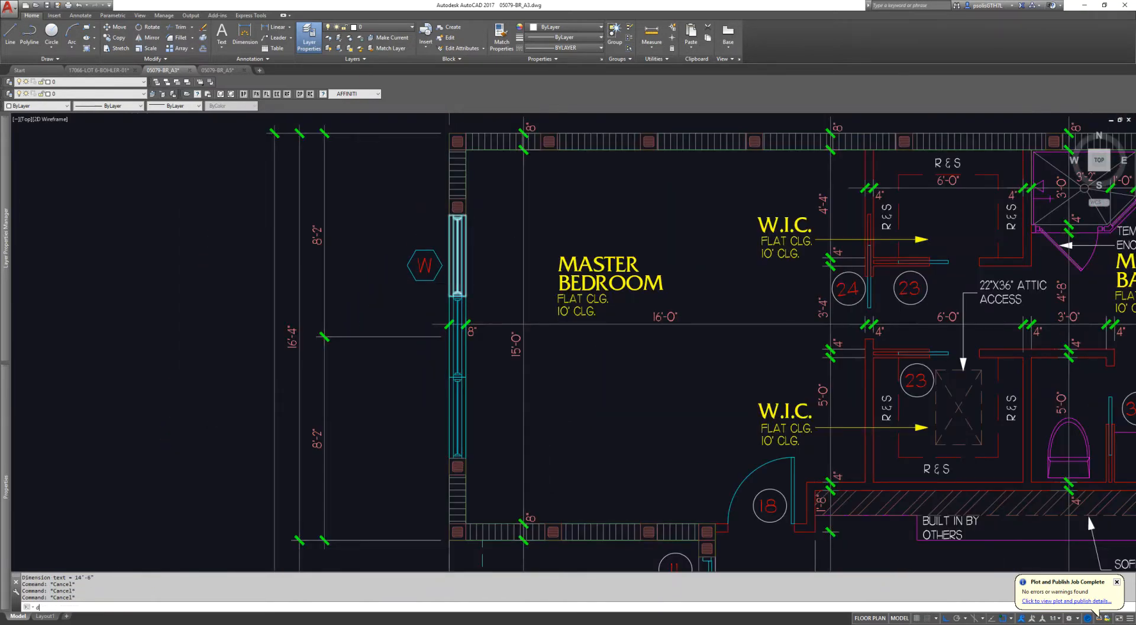
key("space")
left_click(466, 296)
left_click(466, 216)
left_click(488, 220)
key("Escape")
Step: Switch to the casement window block library and pick the triple casement in the 30 by 60 size
key("alt+Tab")
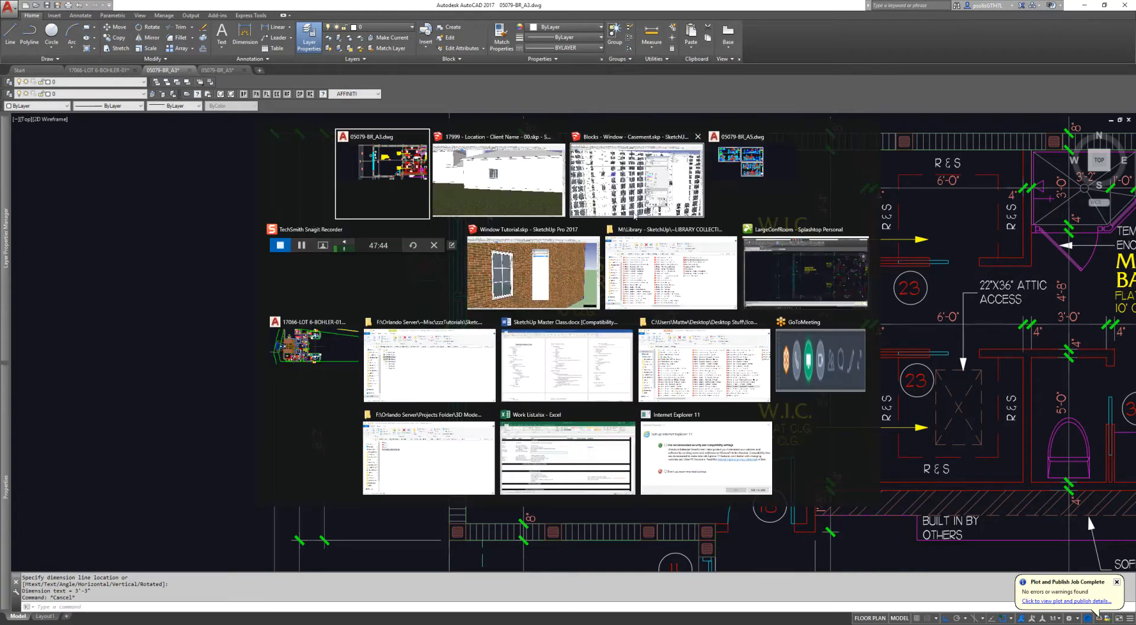
left_click(634, 214)
left_click_drag(707, 115, 1135, 115)
middle_click_drag(527, 247, 248, 261, "shift")
middle_click_drag(734, 299, 4, 299, "shift")
mouse_move(548, 305)
middle_mouse_down()
mouse_move(595, 298)
mouse_move(563, 279)
mouse_move(578, 284)
mouse_move(459, 287)
mouse_move(756, 276)
middle_mouse_up()
scroll(595, 301, "up", 4)
scroll(578, 285, "down", 2)
mouse_move(312, 287)
middle_mouse_down("shift")
mouse_move(587, 227)
mouse_move(697, 240)
middle_mouse_up("shift")
scroll(513, 279, "up", 1)
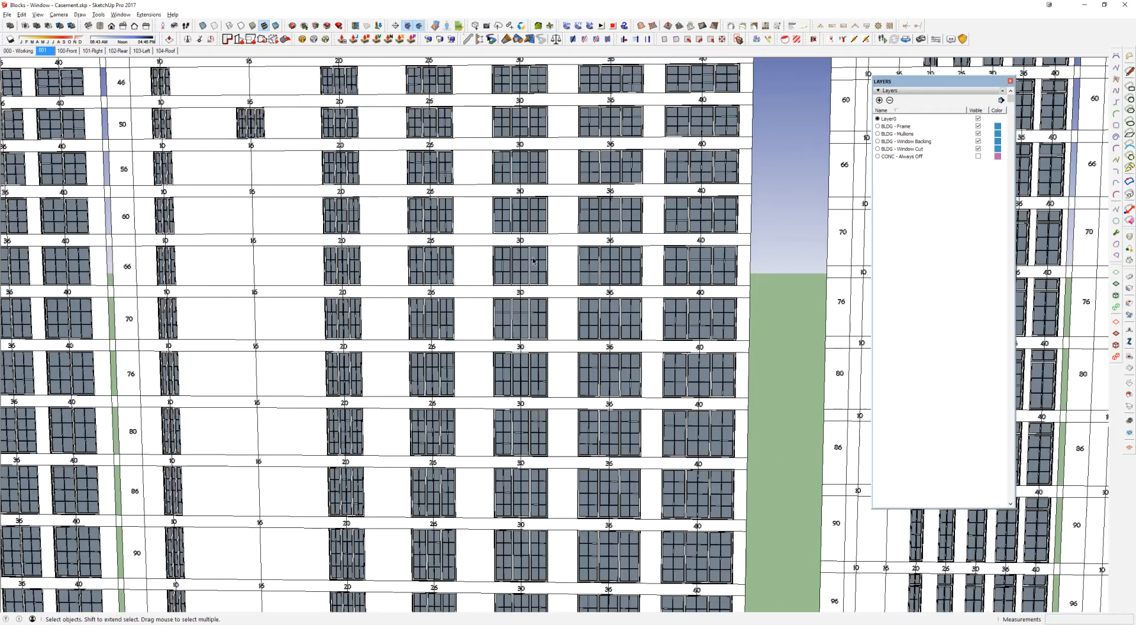
left_click(538, 222)
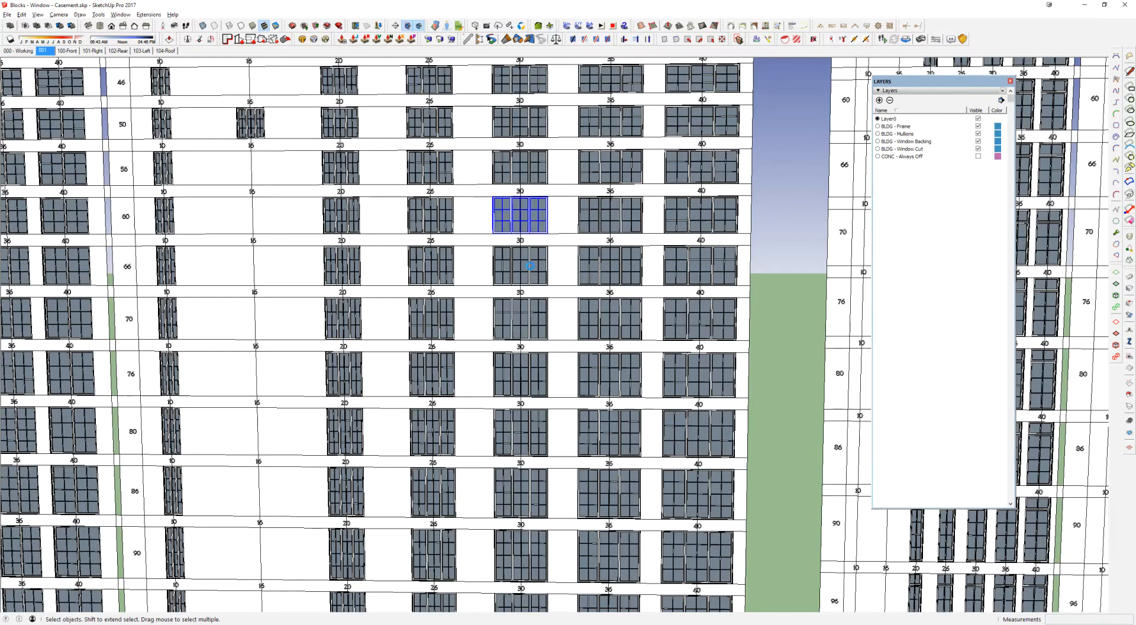
Step: Switch to the building model and paste the triple casement window onto the rear wall beside the porch opening
key("alt+Tab")
key("alt+Tab")
key("alt+Tab")
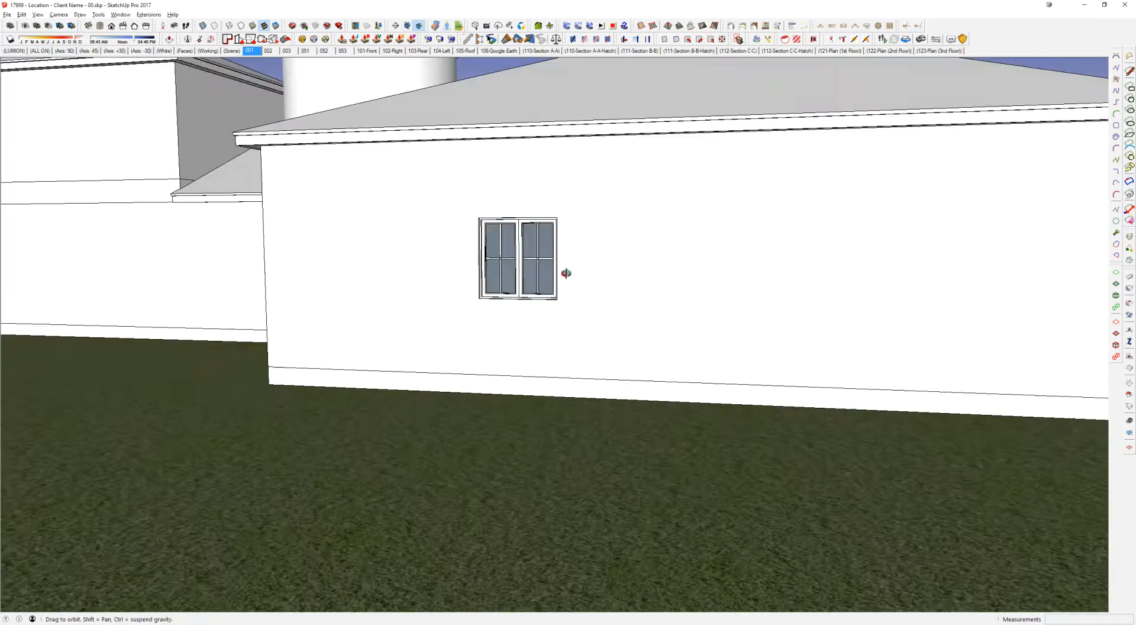
middle_click_drag(567, 273, 515, 293)
scroll(515, 293, "down", 4)
middle_click_drag(669, 266, 521, 284)
scroll(520, 347, "up", 1)
middle_click_drag(520, 347, 453, 335)
scroll(449, 335, "up", 3)
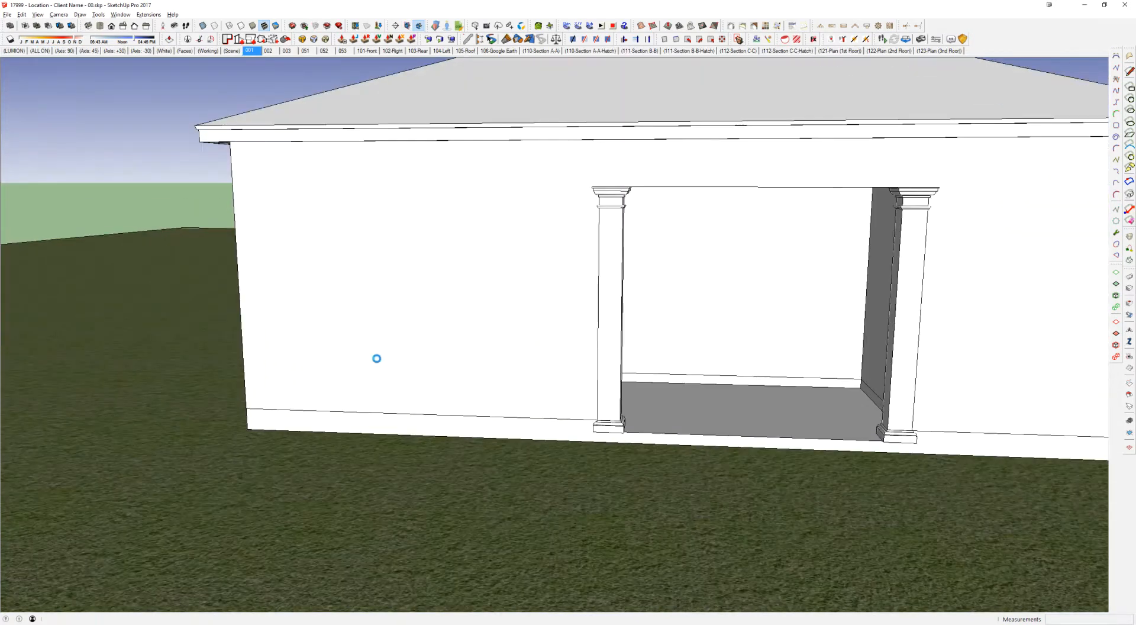
left_click(313, 370)
left_click(412, 235)
Step: Move the window's centre to the wall corner and offset it 8'2" along the rear wall, following the CAD plan dimension
middle_click_drag(319, 287, 667, 236)
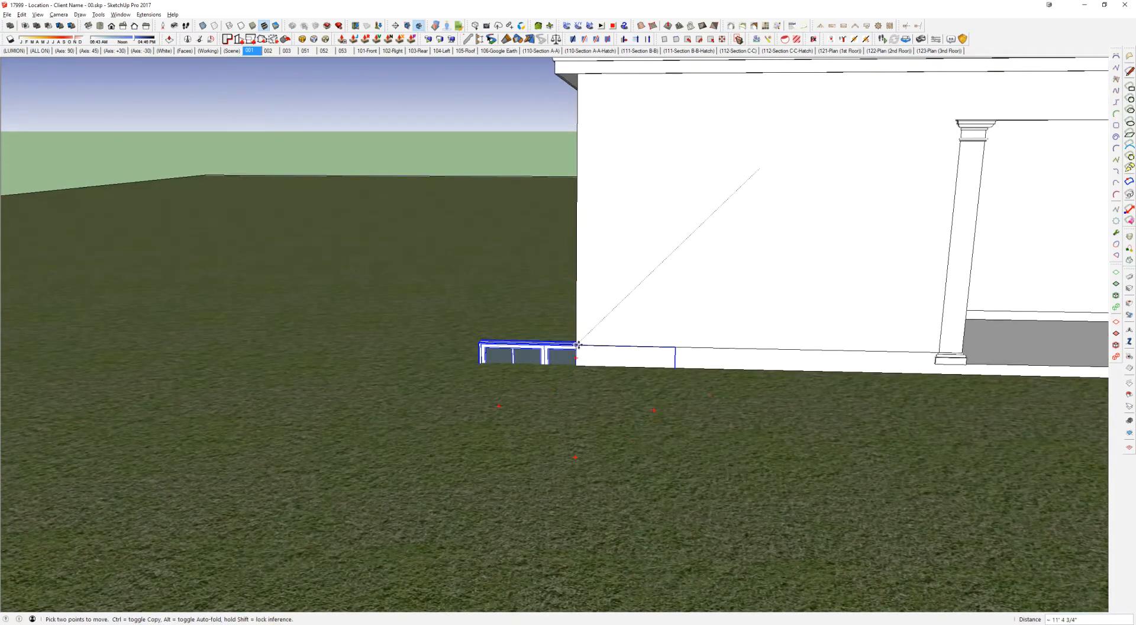
key("alt+Tab")
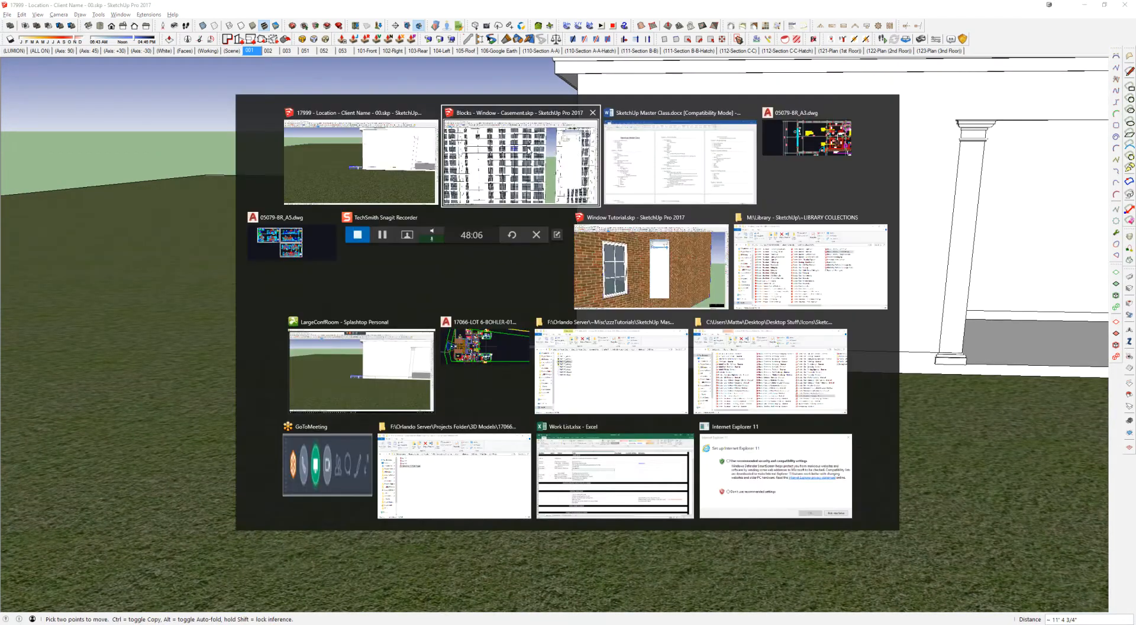
key("alt+Tab")
key("alt+Tab")
key("alt+Tab")
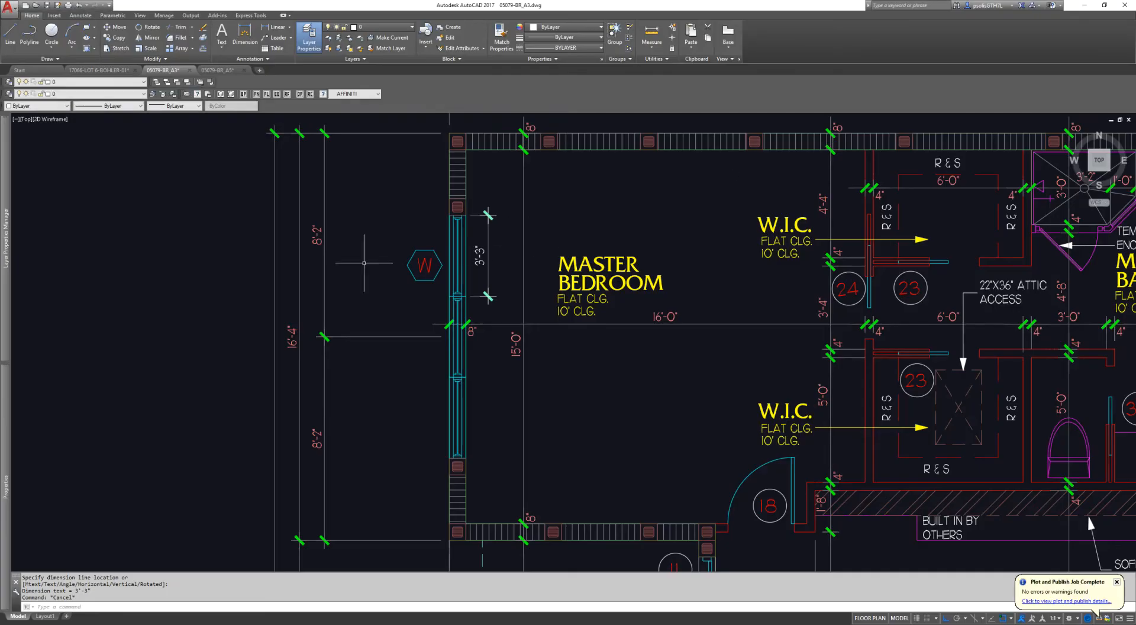
key("alt+Tab")
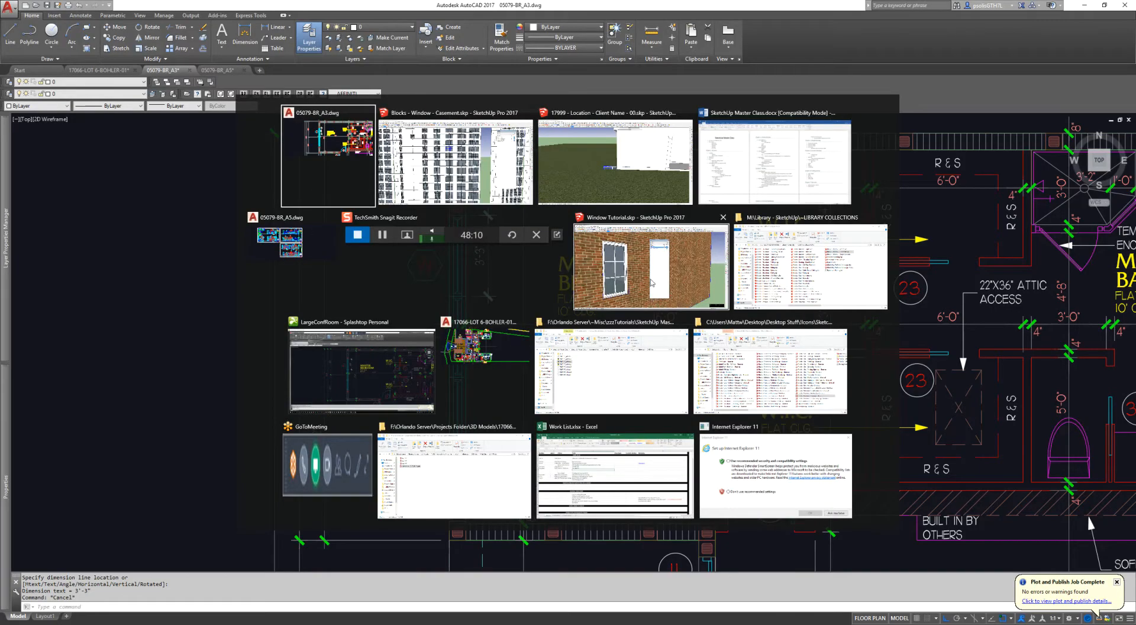
left_click(610, 190)
left_click(577, 225)
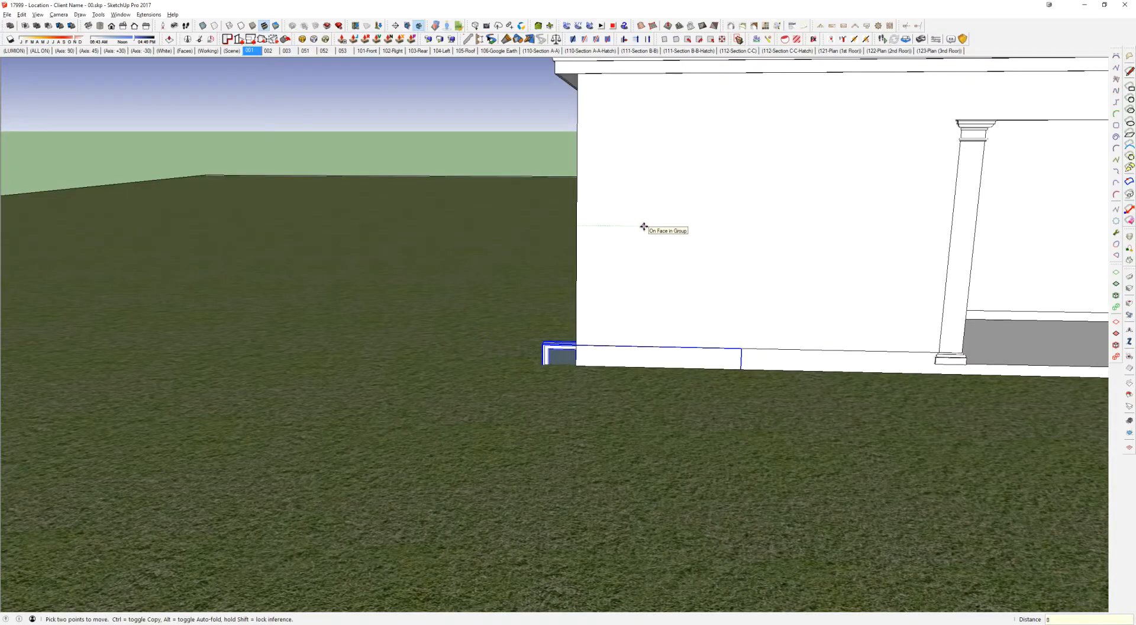
type("8'2")
key("Return")
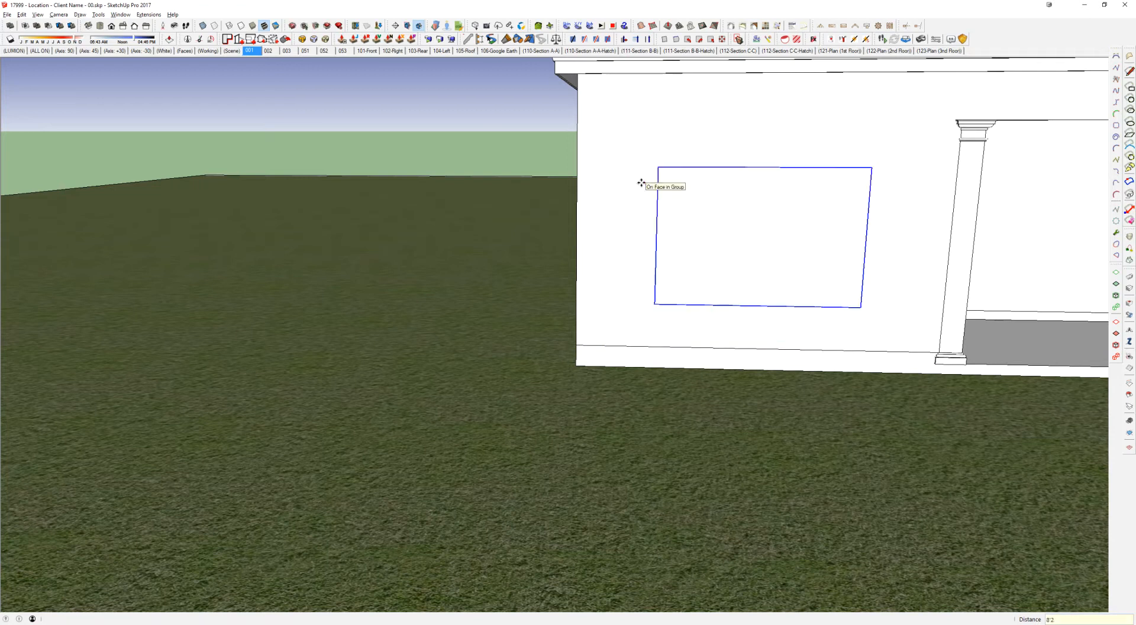
Step: Cut the placed window and paste it in place inside the building's windows group
key("ctrl+x")
middle_click_drag(711, 184, 935, 192)
scroll(733, 195, "down", 1)
scroll(733, 195, "down", 1)
middle_click_drag(733, 195, 680, 181)
key("space")
double_click(430, 182)
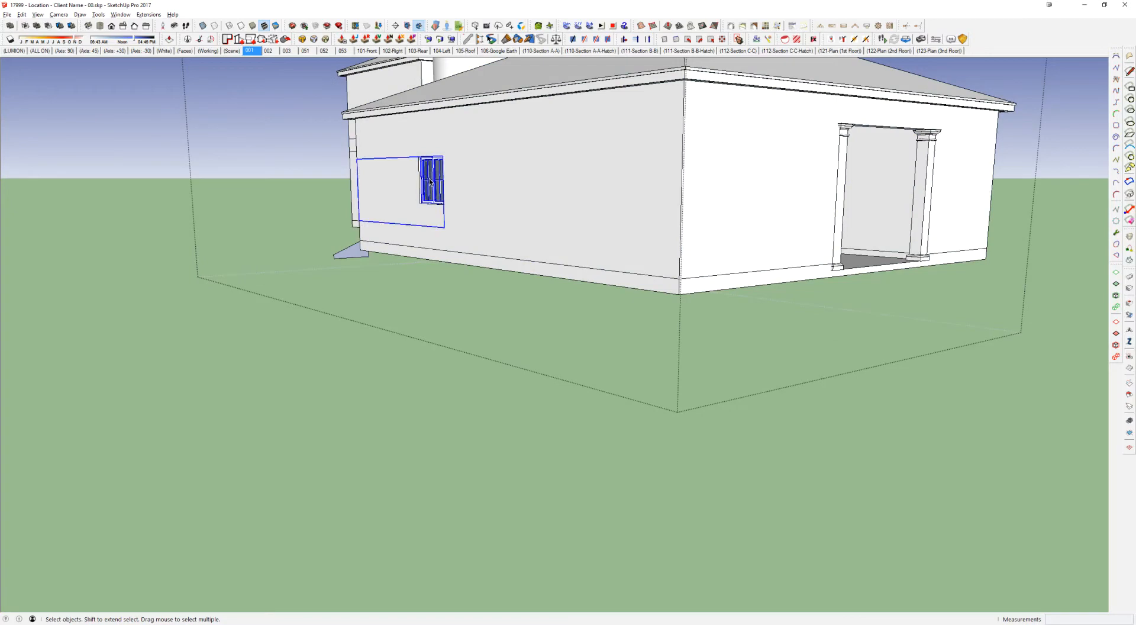
double_click(430, 181)
middle_click_drag(430, 182, 466, 192)
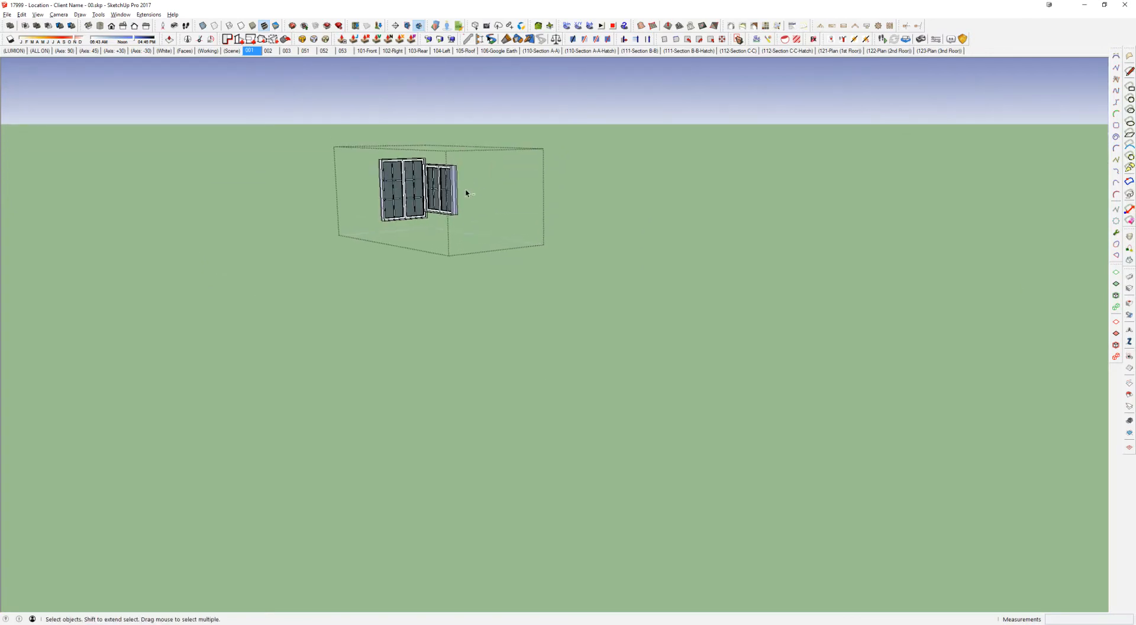
key("ctrl+shift+v")
middle_click_drag(780, 199, 616, 238)
key("Escape")
middle_click_drag(379, 228, 687, 219)
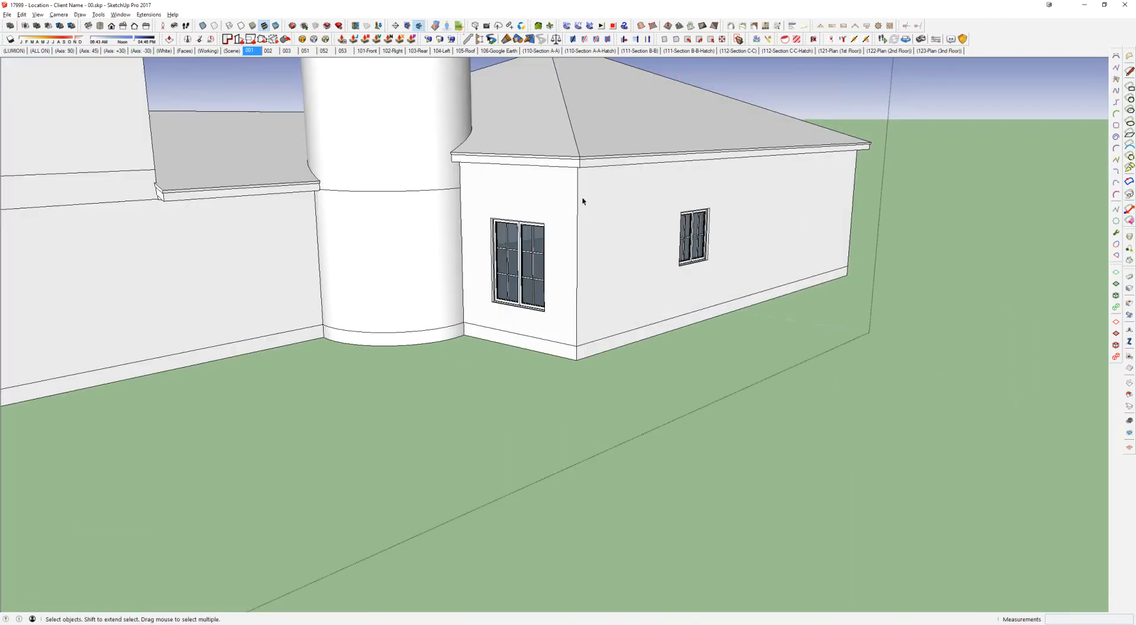
Step: Switch to the CAD elevations drawing and examine the windows in the rear elevation
key("alt+Tab")
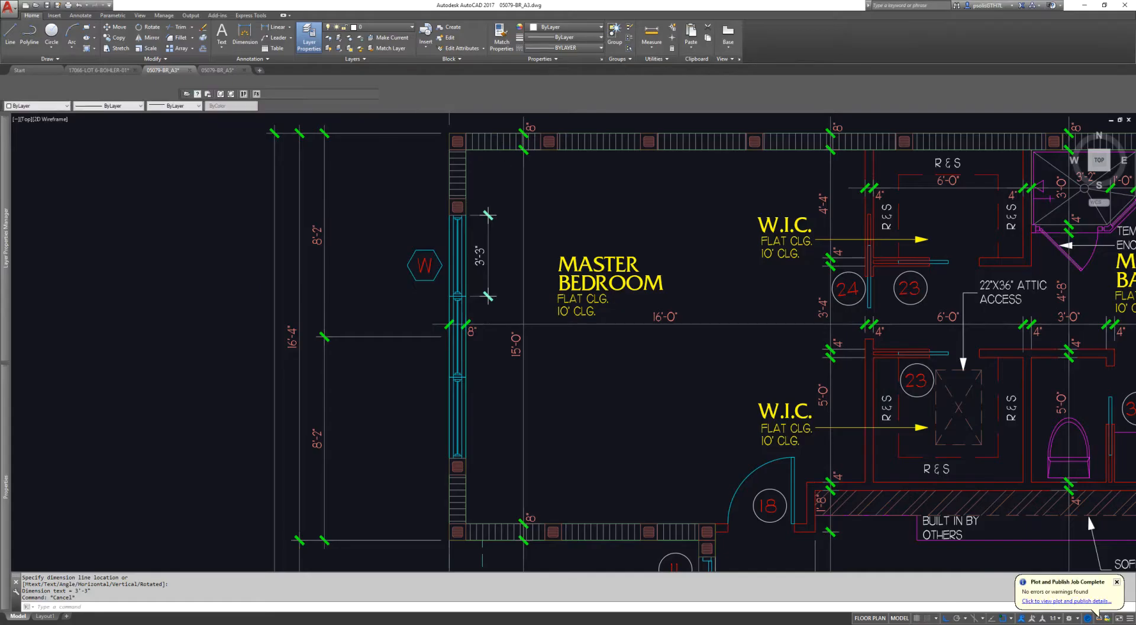
left_click(222, 71)
mouse_move(347, 294)
middle_mouse_down()
mouse_move(386, 294)
mouse_move(339, 253)
middle_mouse_up()
scroll(303, 214, "up", 8)
scroll(340, 253, "down", 2)
scroll(551, 271, "down", 3)
middle_click_drag(550, 270, 502, 284)
scroll(501, 284, "up", 2)
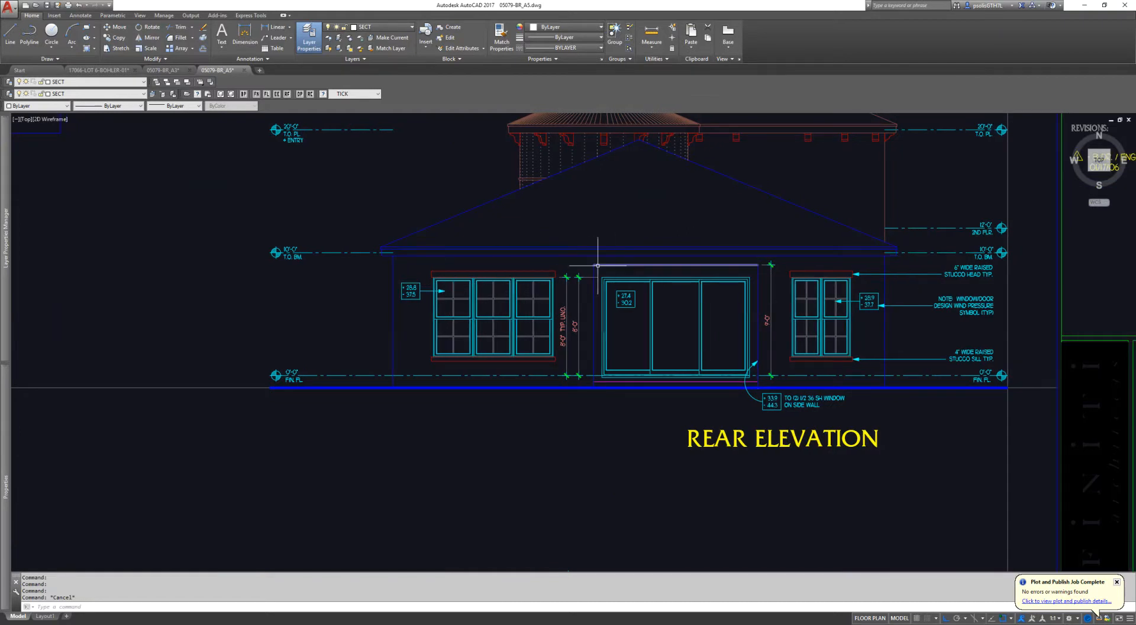
Step: Switch back to the building model and inspect the triple casement inside the windows group
key("alt+Tab")
left_click(512, 156)
mouse_move(550, 193)
middle_mouse_down()
mouse_move(581, 203)
mouse_move(530, 211)
mouse_move(554, 178)
mouse_move(532, 162)
middle_mouse_up()
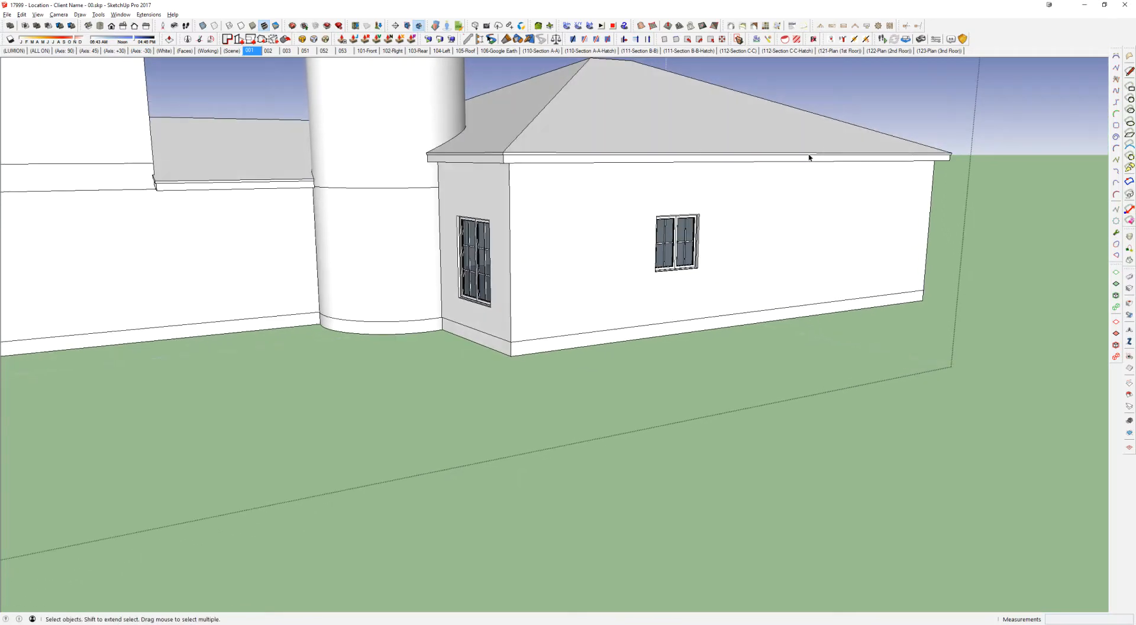
middle_click_drag(825, 153, 691, 153)
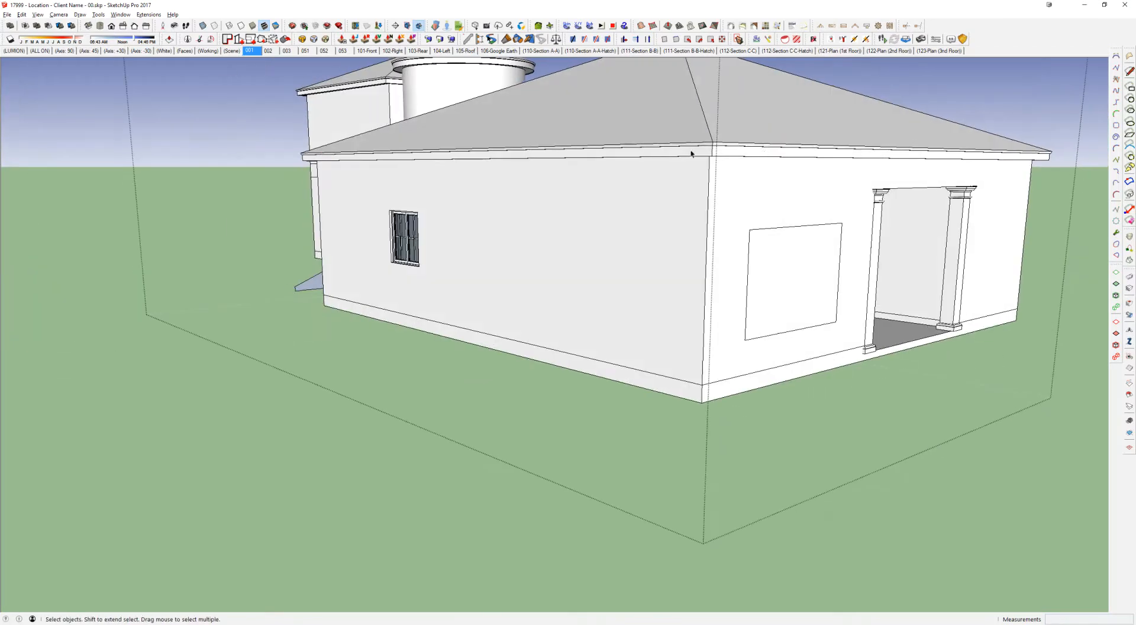
middle_click_drag(769, 160, 609, 213)
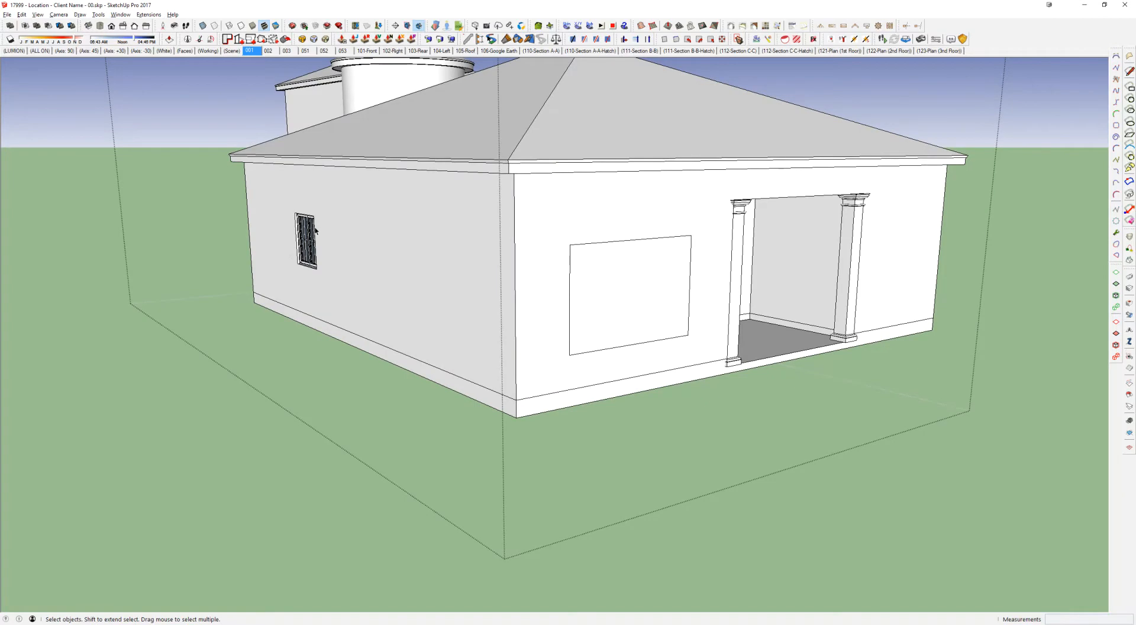
double_click(654, 240)
left_click(629, 267)
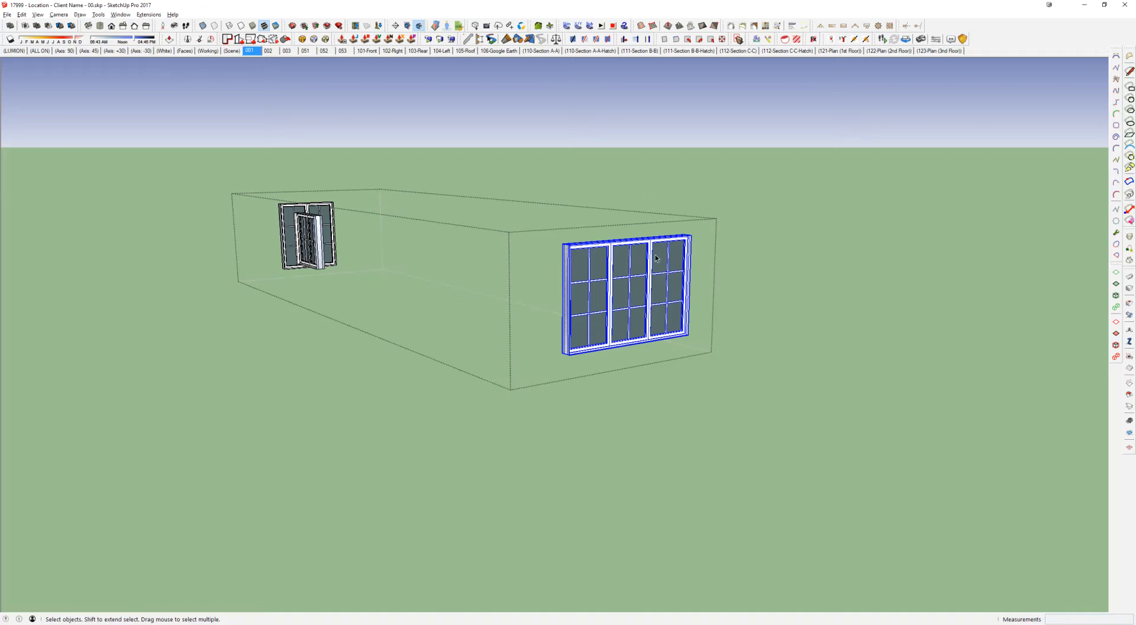
key("Escape")
Step: Switch to the casement block library and pick the triple 30 by 60 casement with transom units
key("alt+Tab")
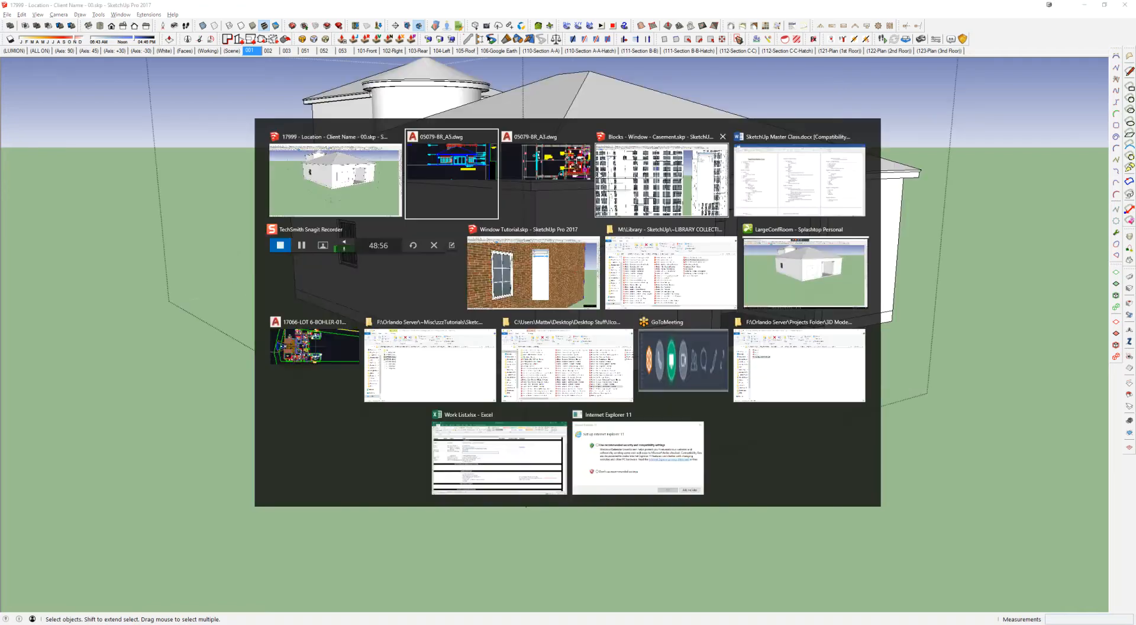
left_click(644, 173)
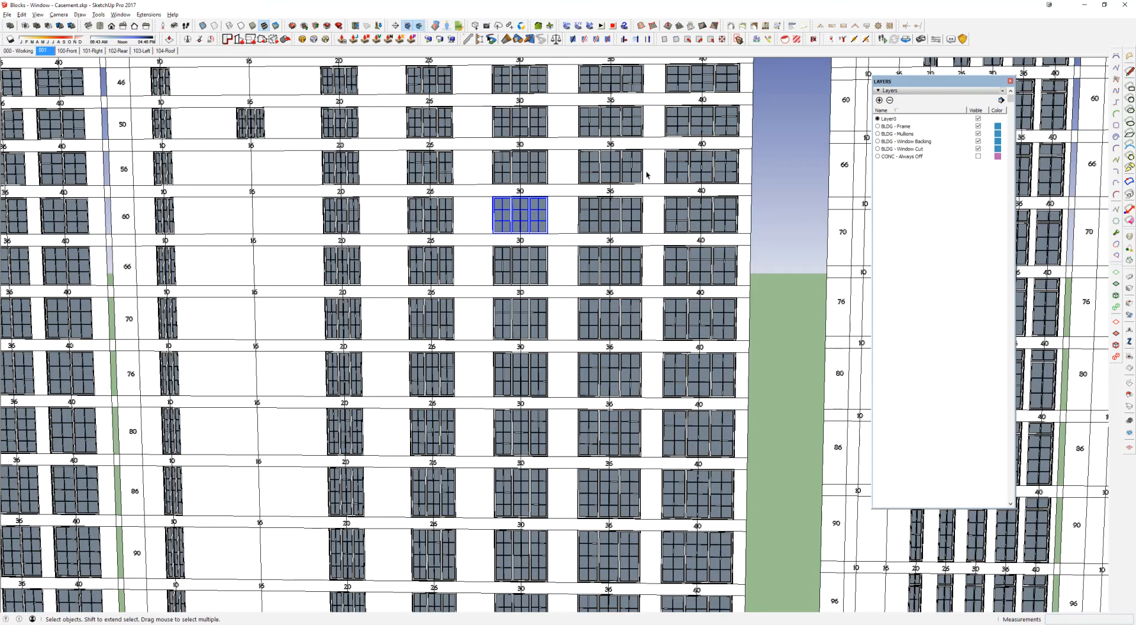
scroll(647, 176, "down", 4)
middle_click_drag(847, 208, 414, 287, "shift")
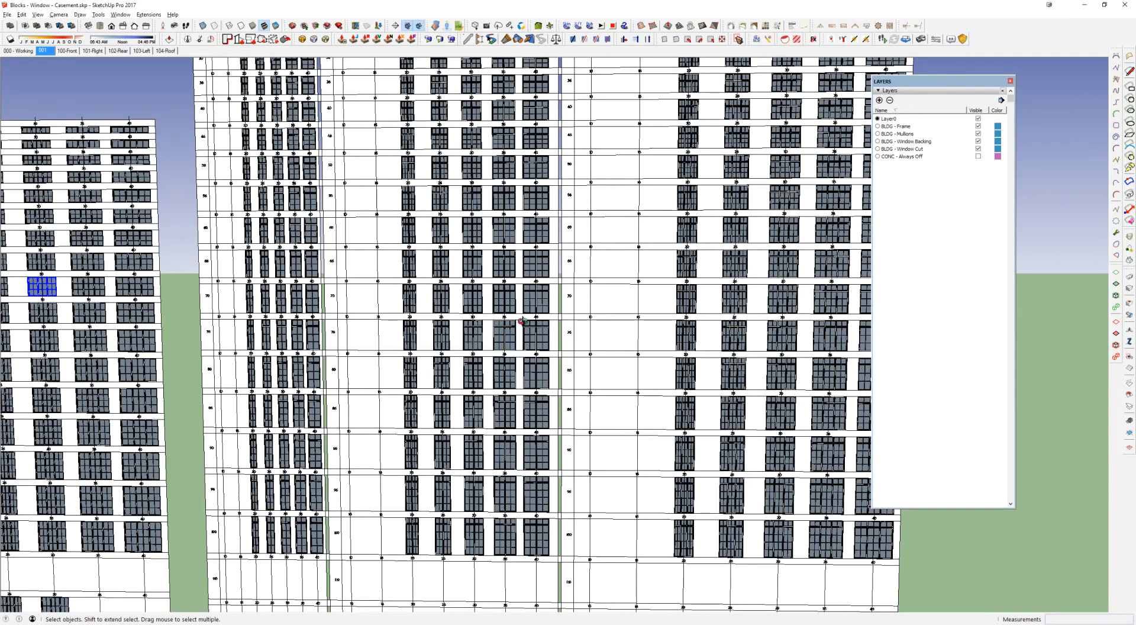
scroll(521, 321, "up", 5)
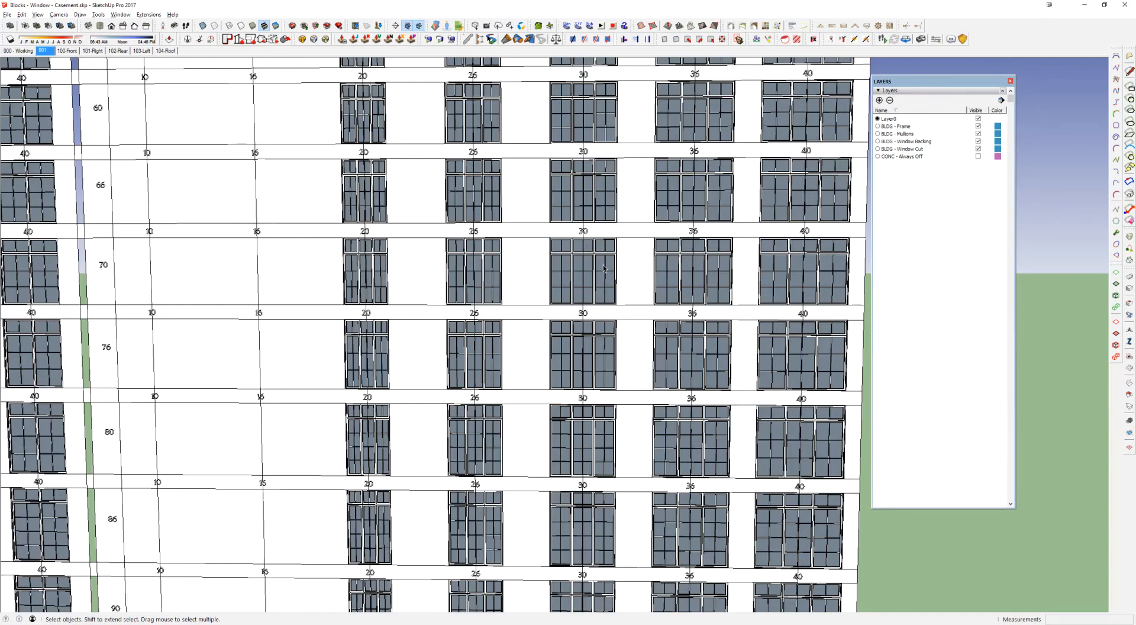
left_click(604, 120)
middle_click_drag(607, 117, 623, 193)
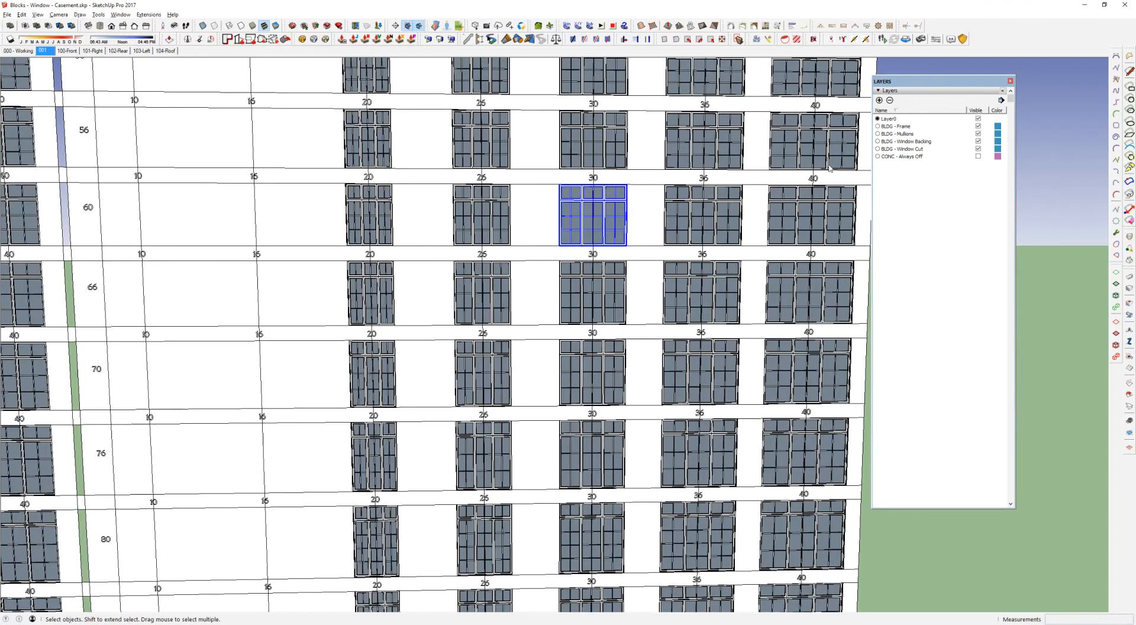
Step: Check the component definition name of the selected transom window block in Entity Info
left_click_drag(831, 167, 681, 165)
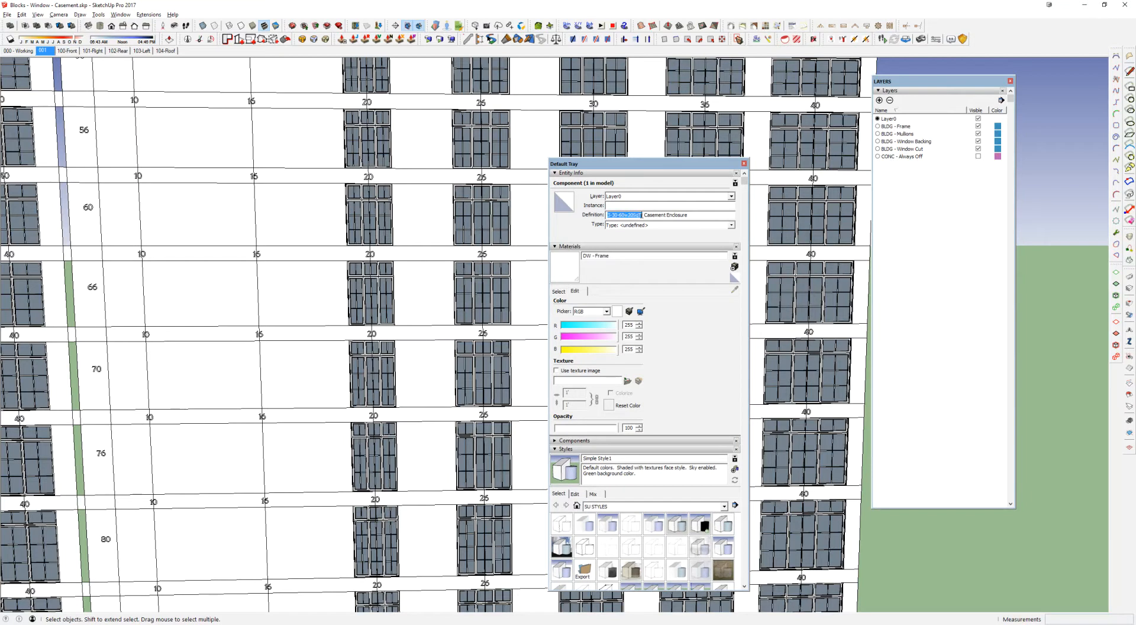
left_click_drag(650, 215, 696, 216)
left_click_drag(644, 164, 1135, 143)
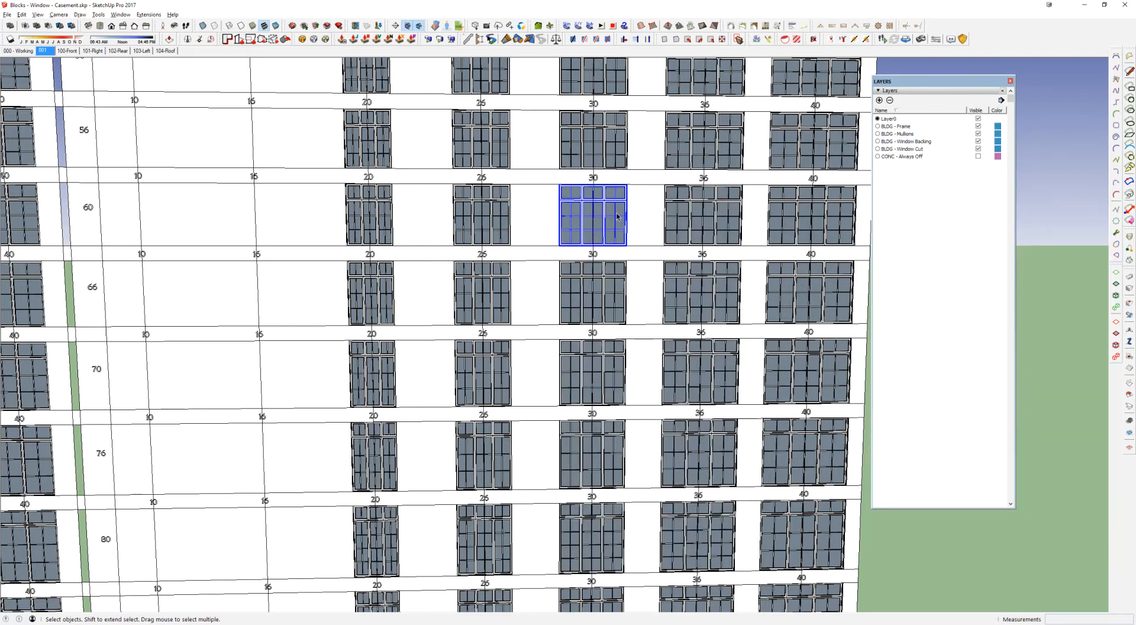
scroll(617, 216, "down", 4)
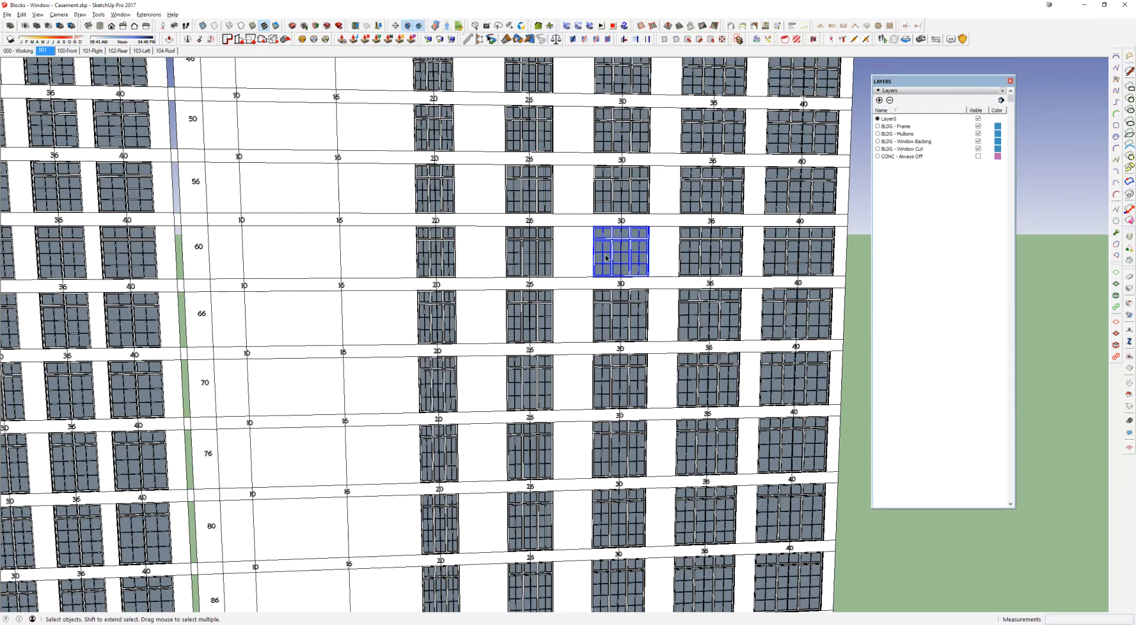
Step: Switch to the building model and paste the transom window over the triple casement, aligned to its lower outer corner
key("alt+Tab")
scroll(636, 289, "up", 5)
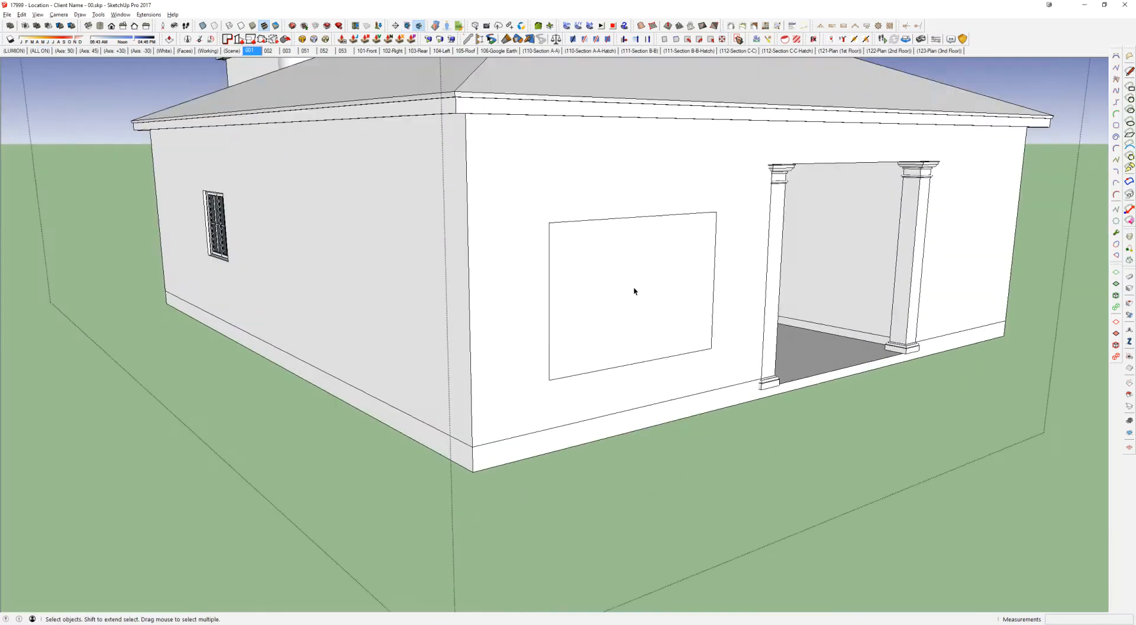
key("ctrl+v")
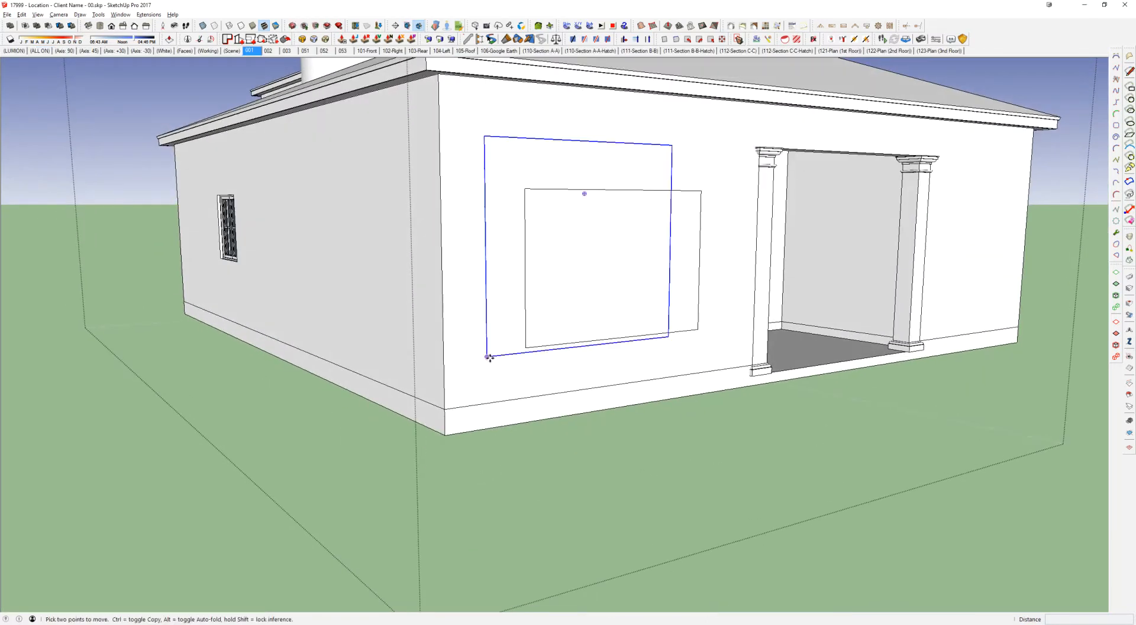
left_click(526, 347)
middle_click_drag(538, 287, 545, 287)
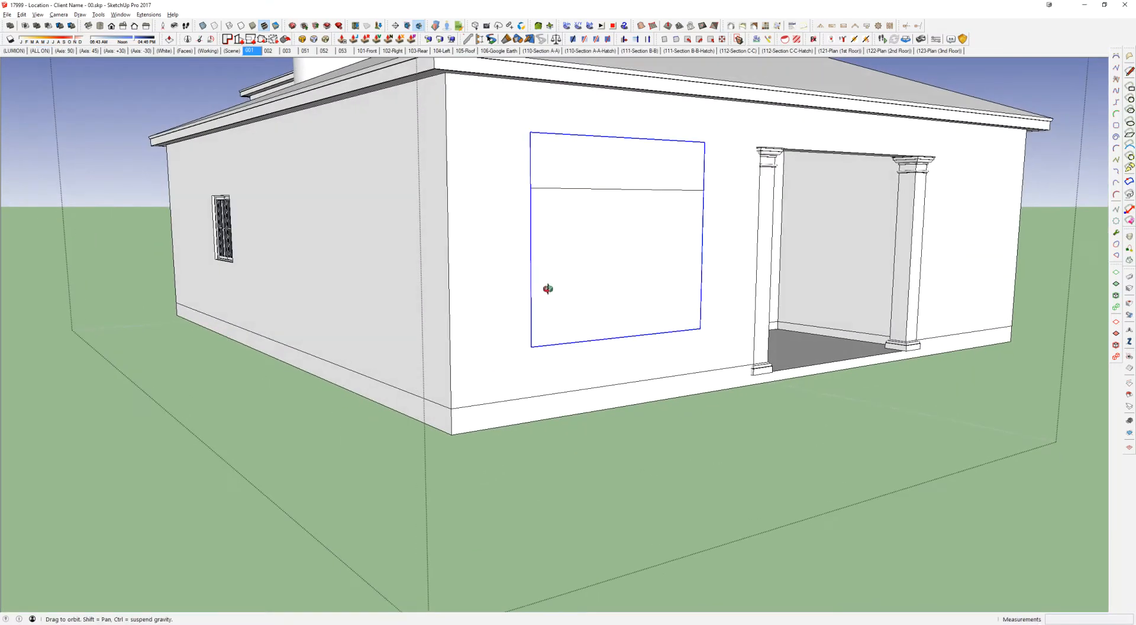
Step: Erase the pasted transom window from the rear wall and return to the casement block library
key("e")
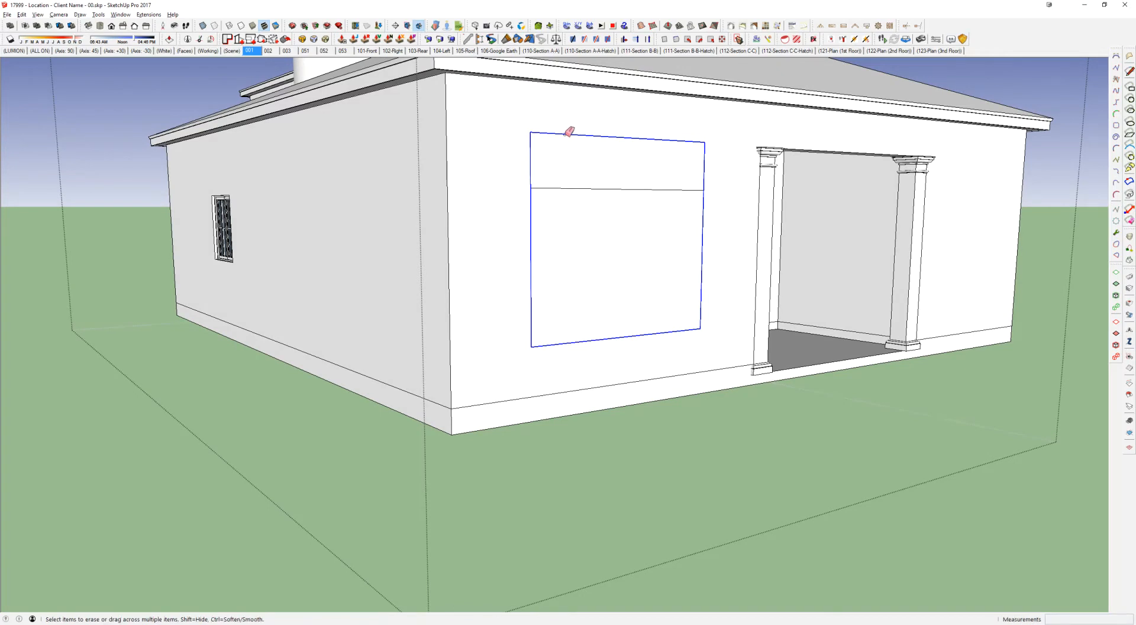
left_click(570, 131)
key("space")
left_click(602, 191)
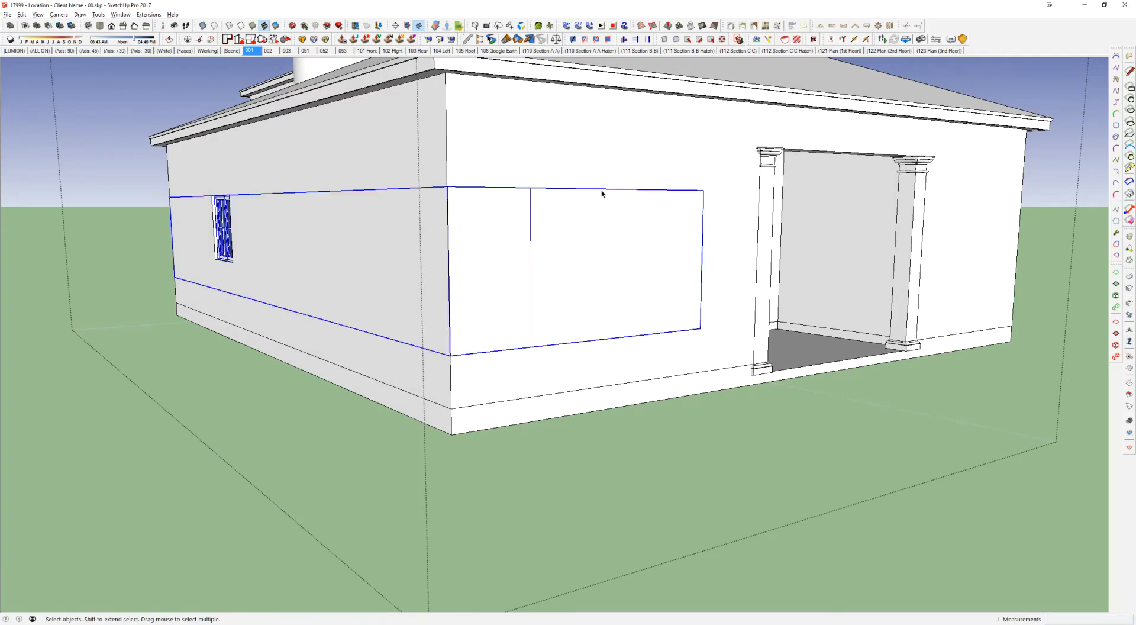
key("alt+Tab")
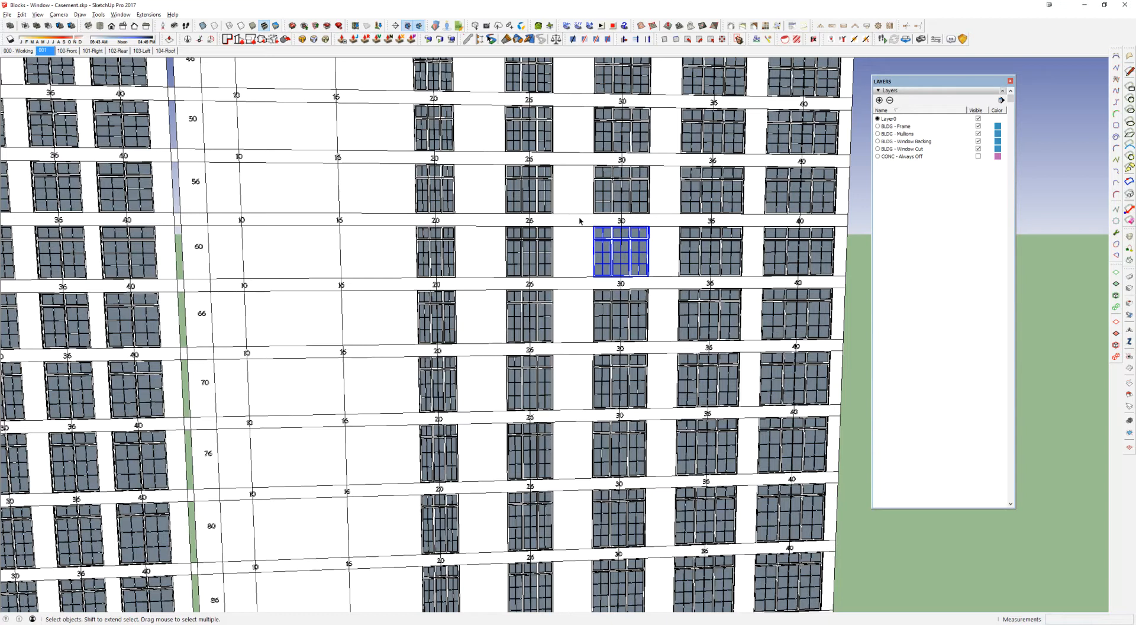
Step: Save the selected transom window component as 3-30-60w20SqTr Casement Enclosure.skp in the Parts > delete folder and switch to the building model
right_click(614, 241)
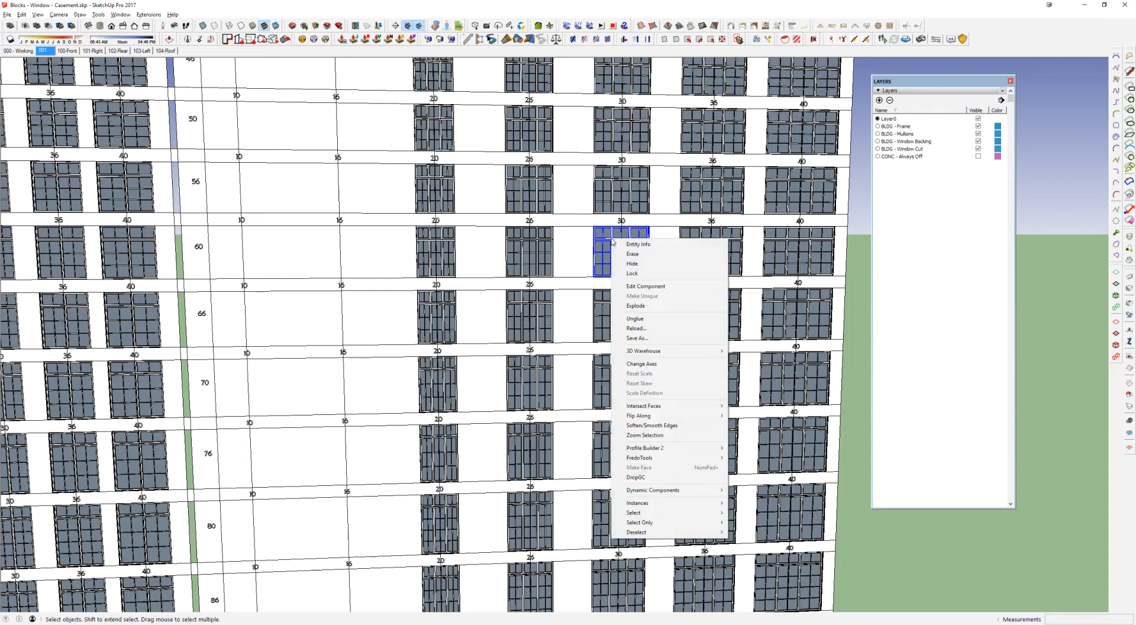
left_click(655, 338)
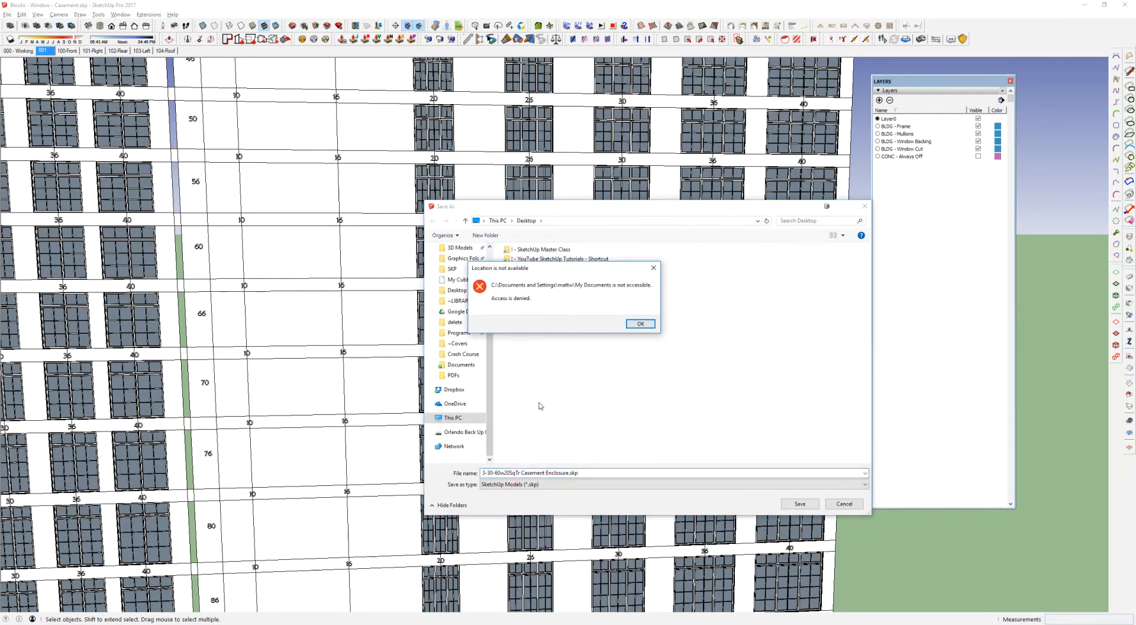
left_click(641, 326)
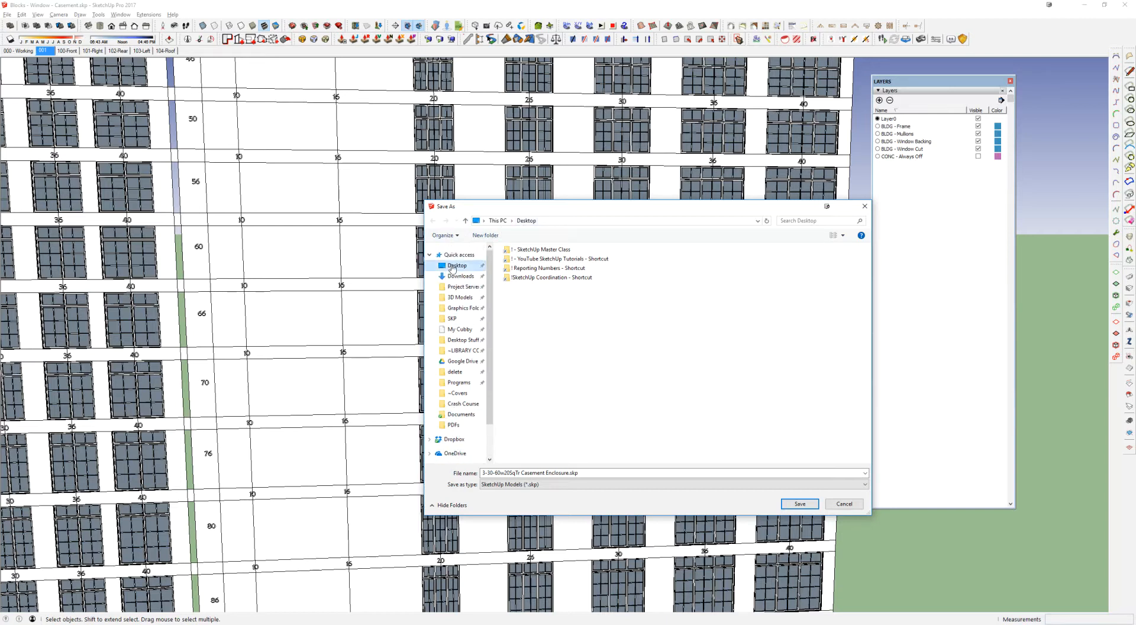
double_click(544, 268)
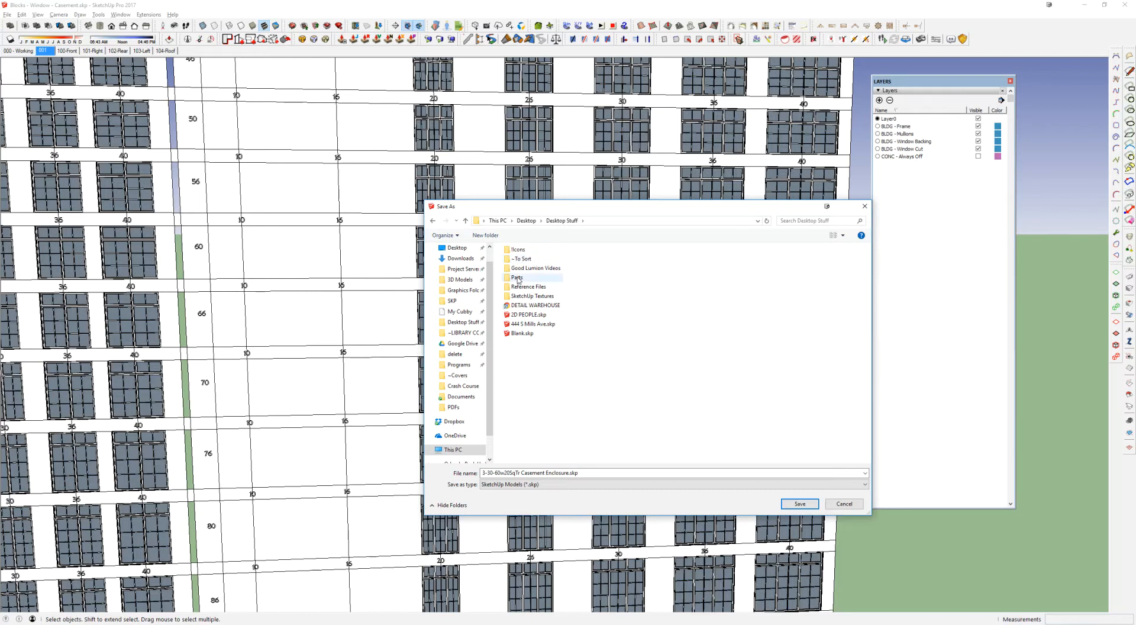
double_click(521, 277)
double_click(516, 250)
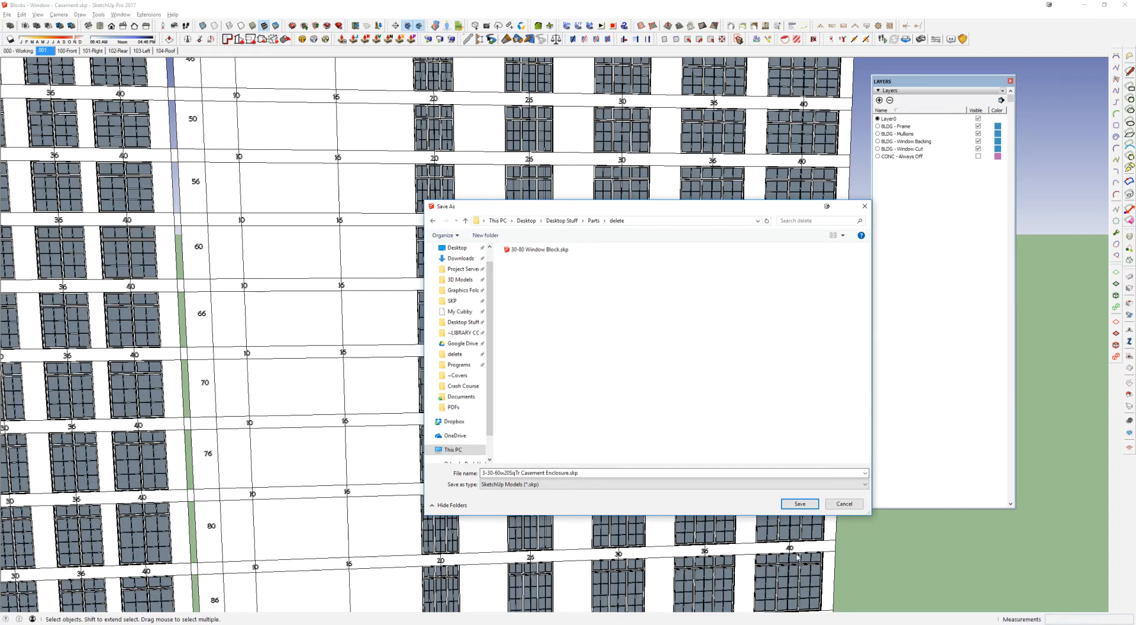
left_click(800, 504)
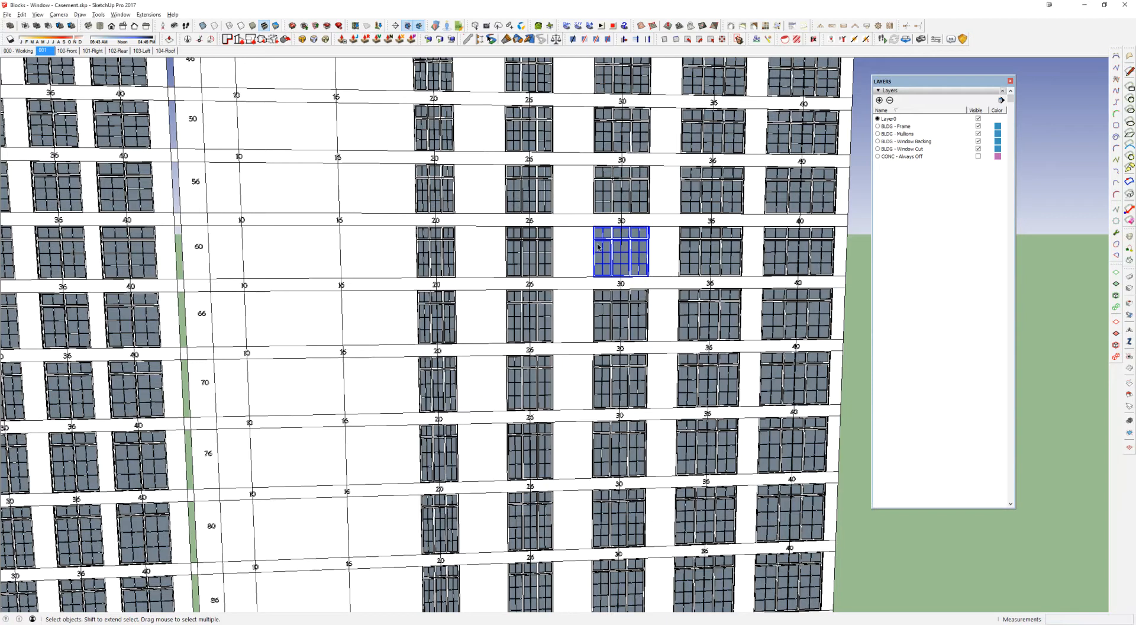
key("alt+Tab")
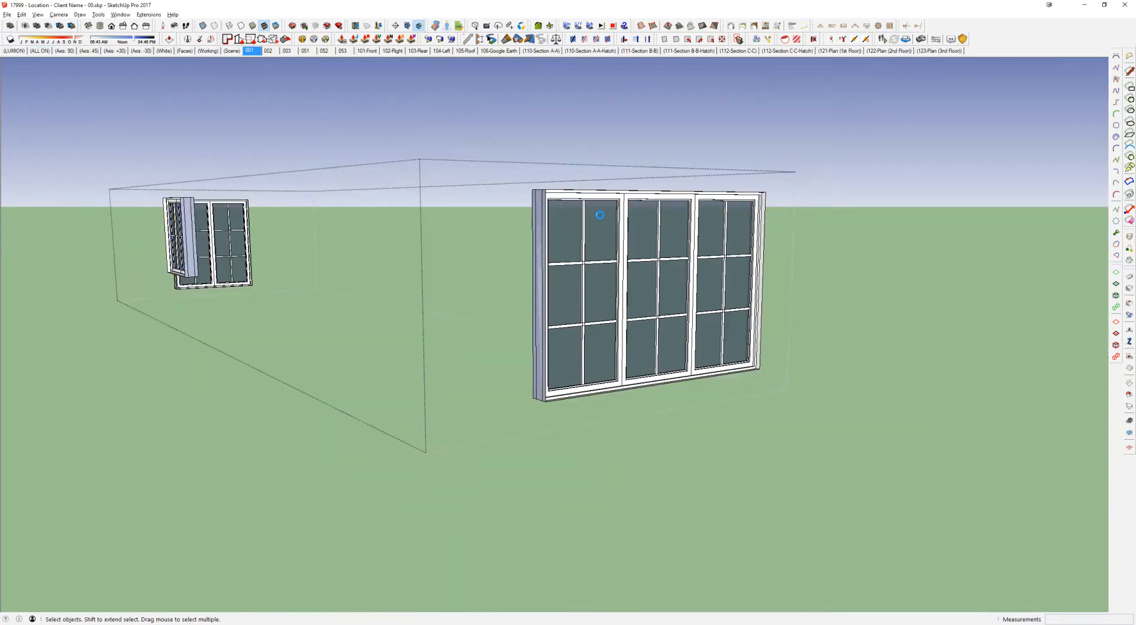
Step: Try reloading the front triple casement from 3-30-60w20SqTr Casement Enclosure.skp in the delete folder, and undo the replacement
right_click(601, 218)
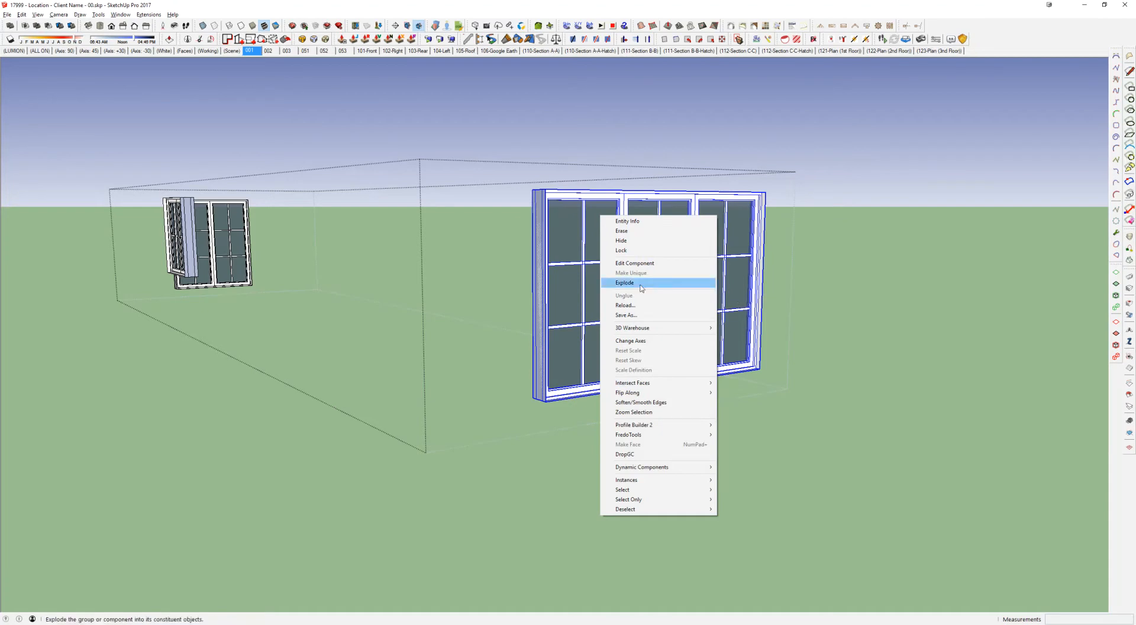
left_click(625, 307)
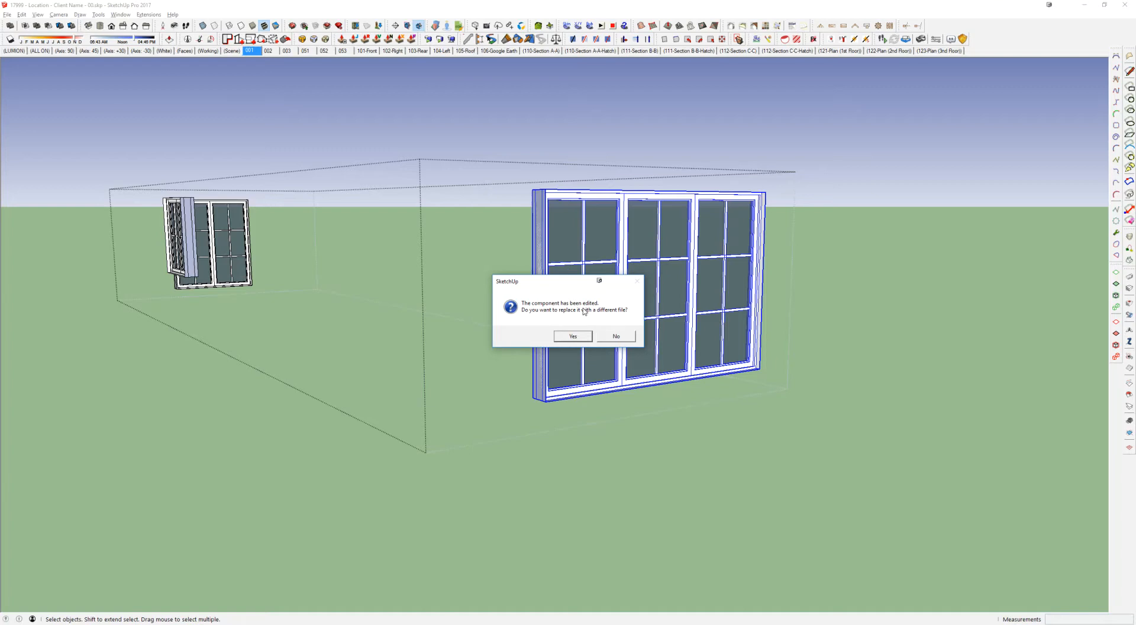
left_click(577, 338)
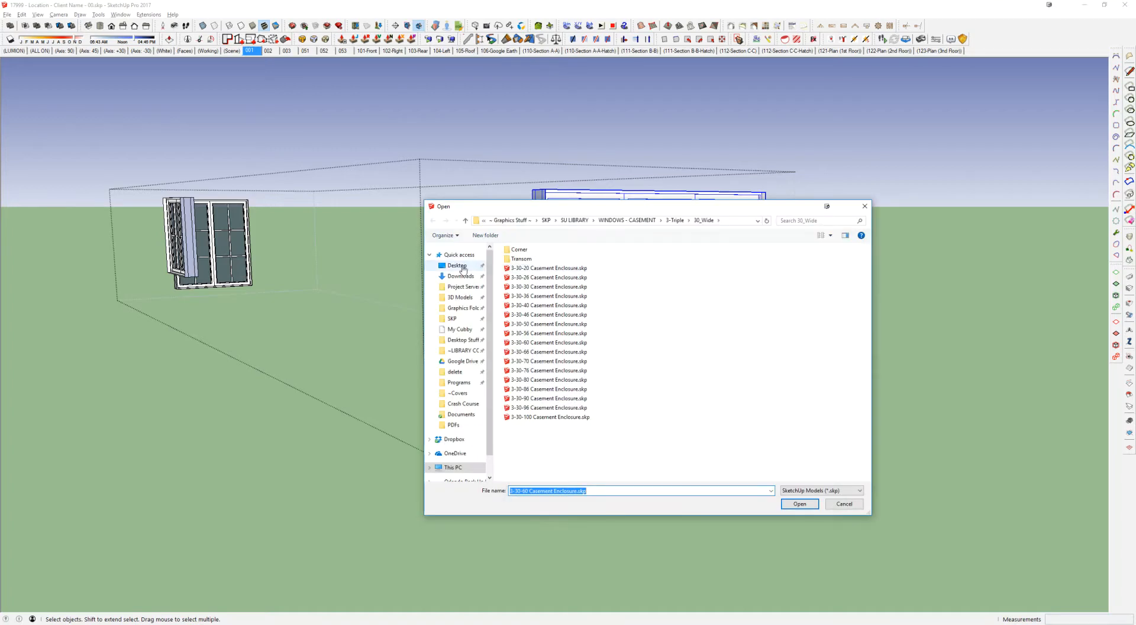
left_click(457, 265)
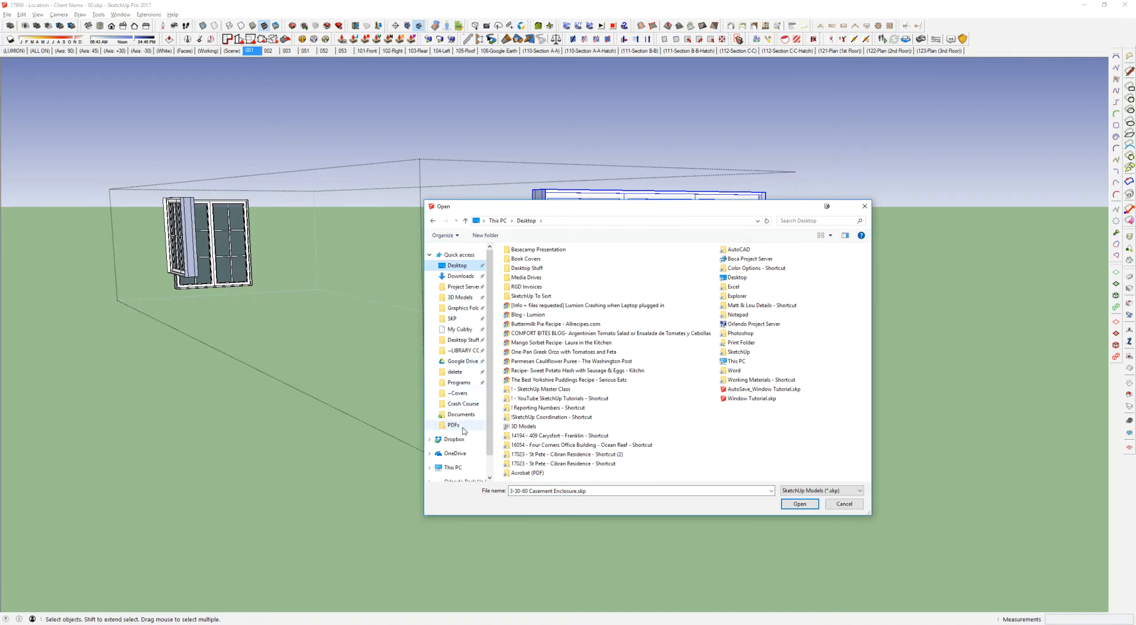
left_click(455, 373)
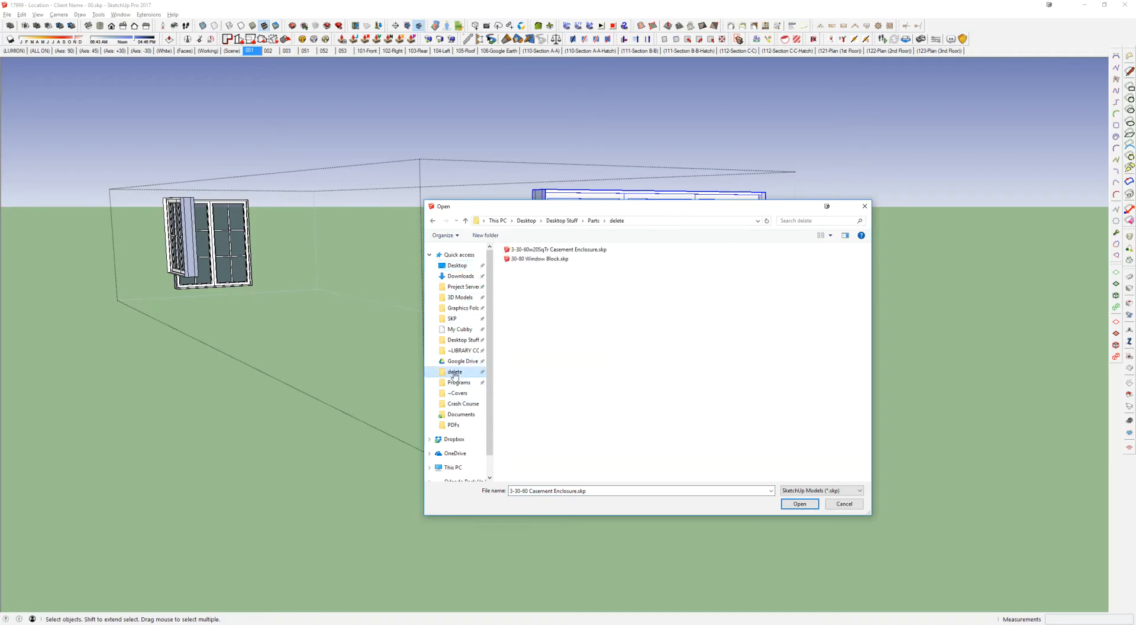
left_click(513, 253)
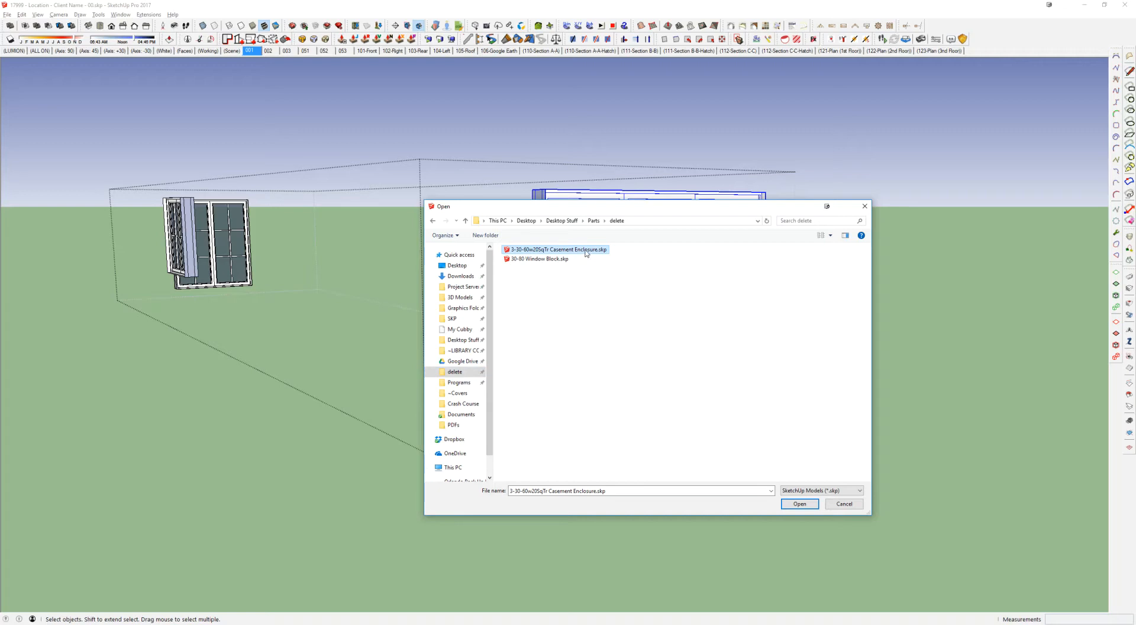
left_click(806, 506)
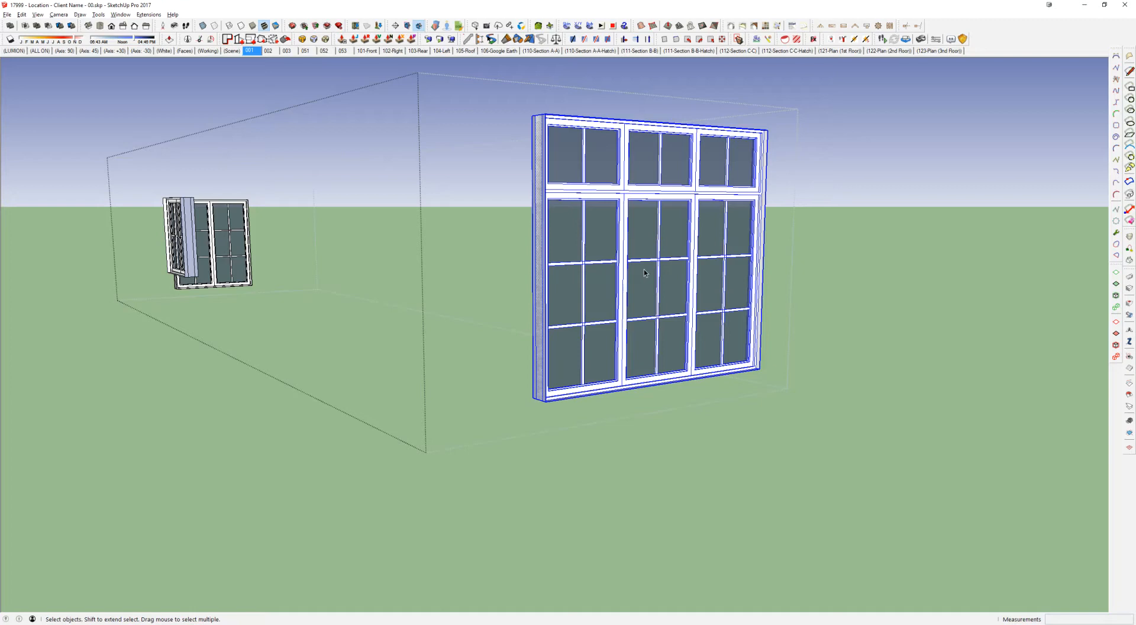
key("ctrl+z")
Step: Copy the triple casement window sideways by about 14' and multiply the copy with 2x to get three windows in a row
middle_click_drag(644, 269, 431, 339)
scroll(571, 295, "down", 4)
key("Escape")
double_click(551, 261)
left_click(430, 338)
scroll(430, 338, "up", 2)
key("m")
key("ctrl")
left_click(369, 355)
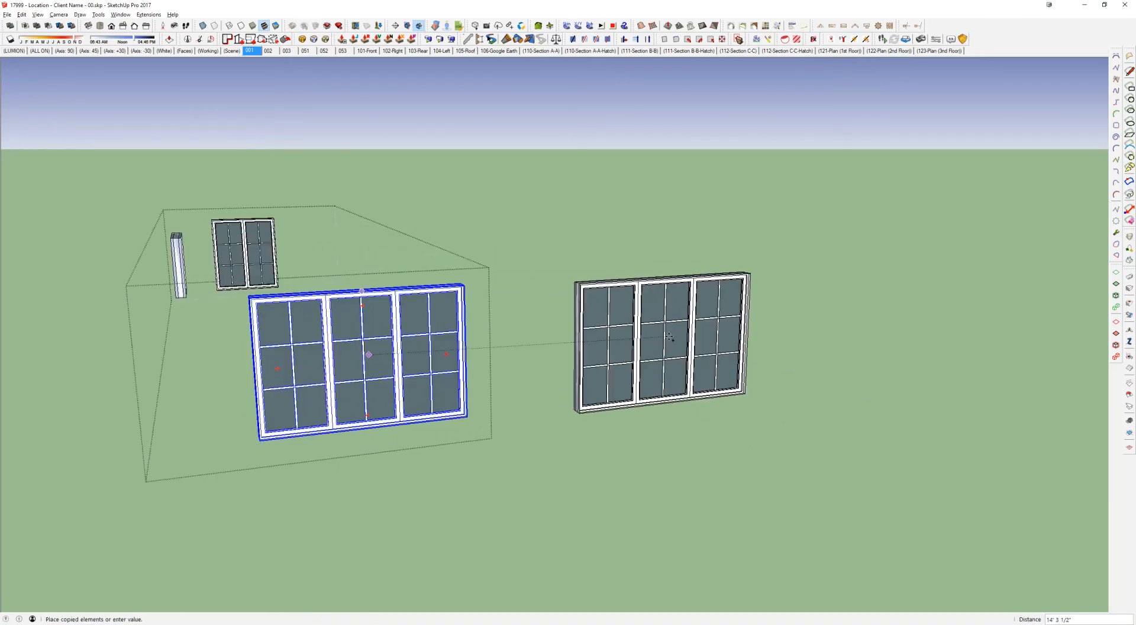
left_click(669, 335)
type("2x")
key("Return")
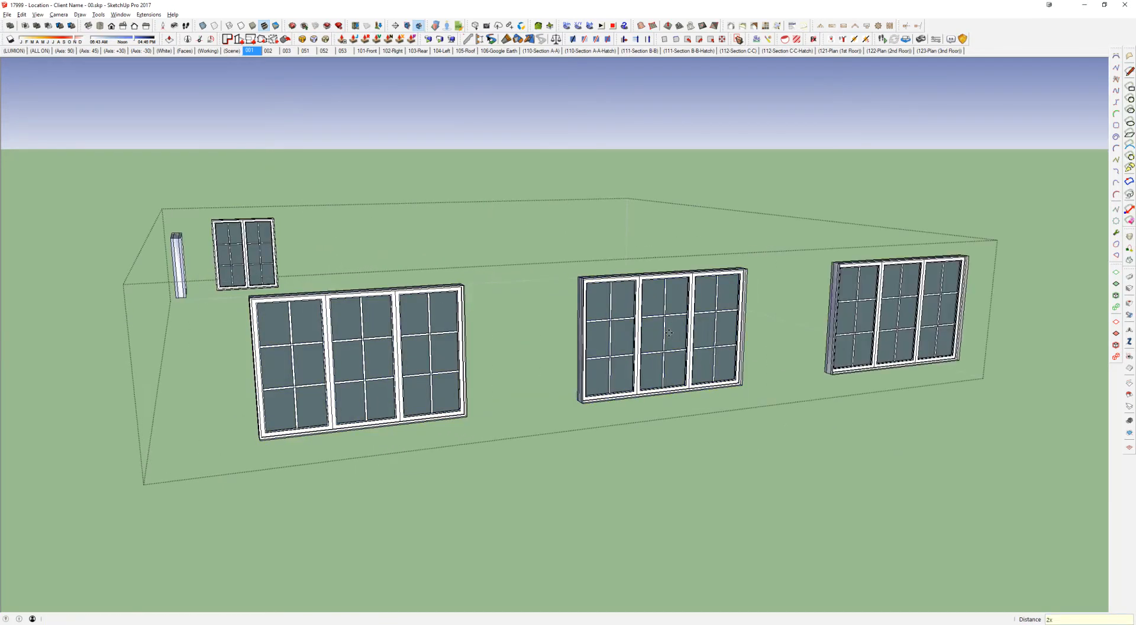
Step: Reload all three triple casement instances from 3-30-60w20SqTr Casement Enclosure.skp, and undo the reload
scroll(669, 333, "down", 1)
key("space")
right_click(424, 339)
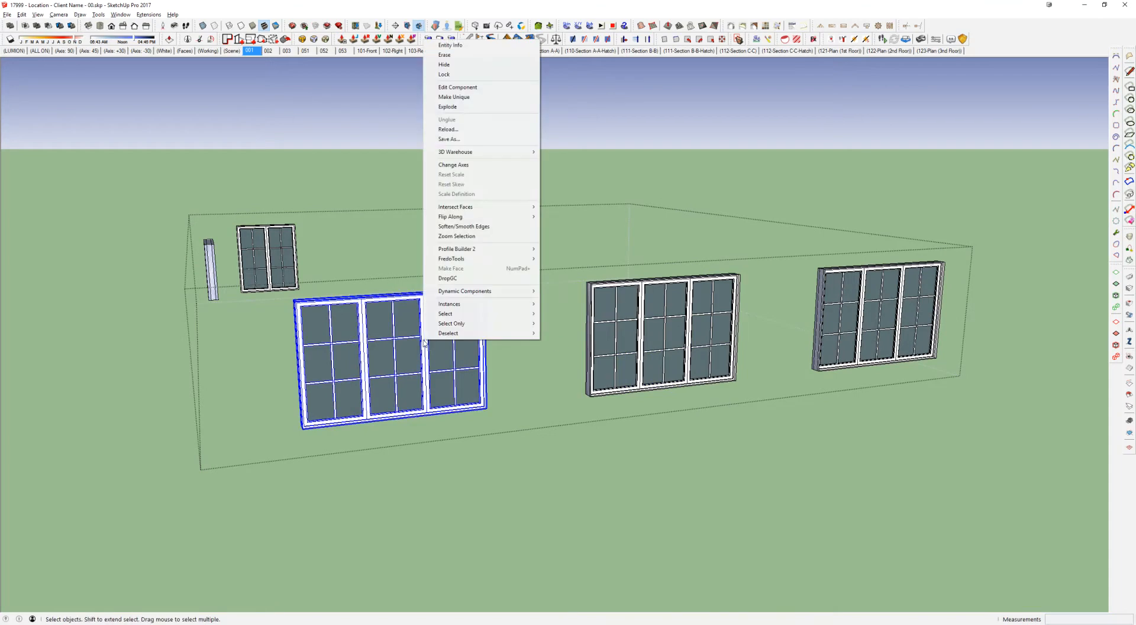
left_click(451, 130)
left_click(570, 336)
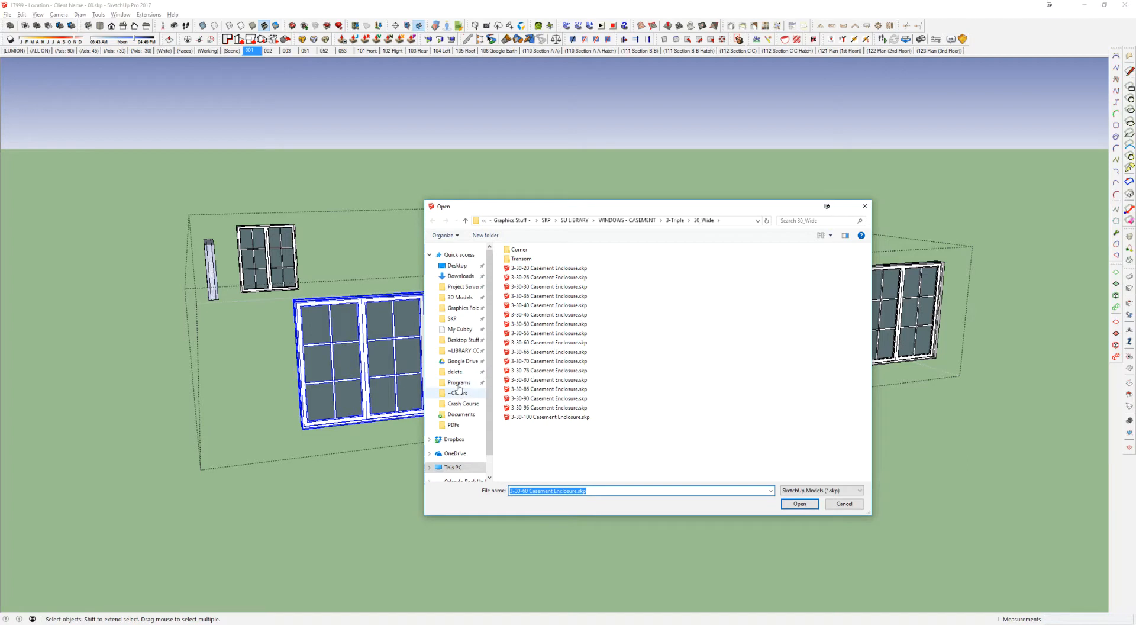
left_click(457, 374)
double_click(537, 249)
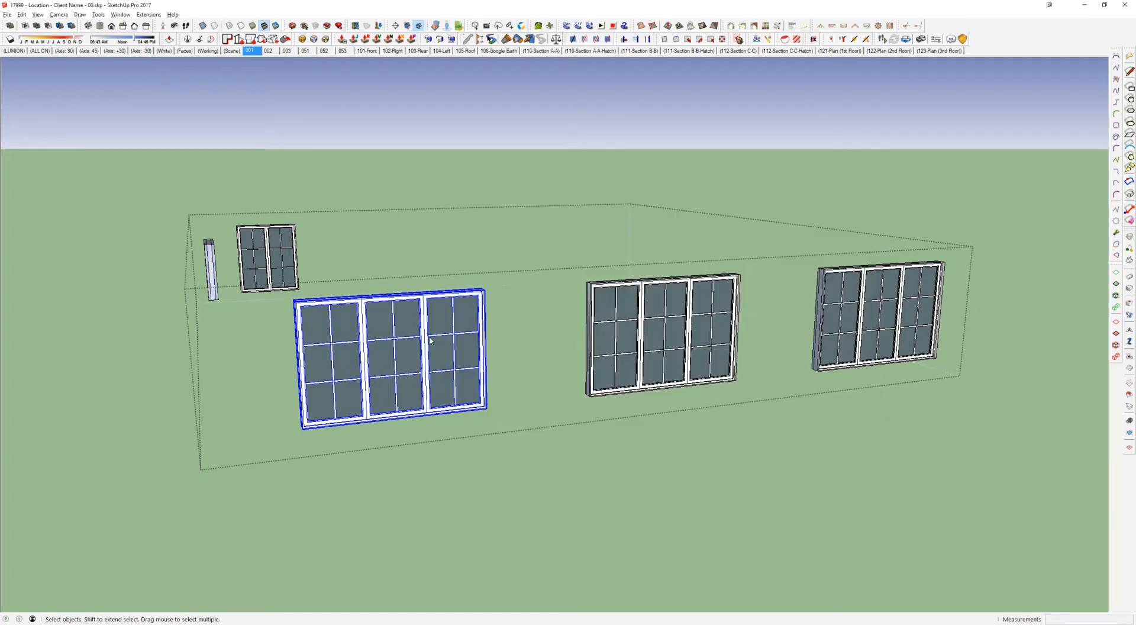
left_click_drag(951, 222, 393, 457)
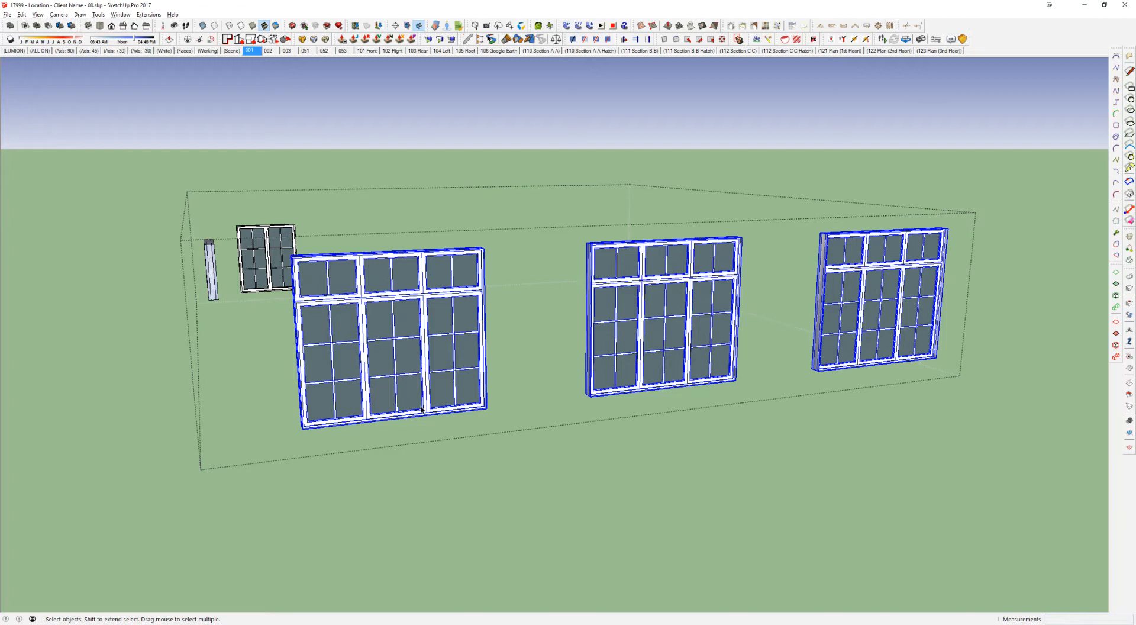
key("ctrl+z")
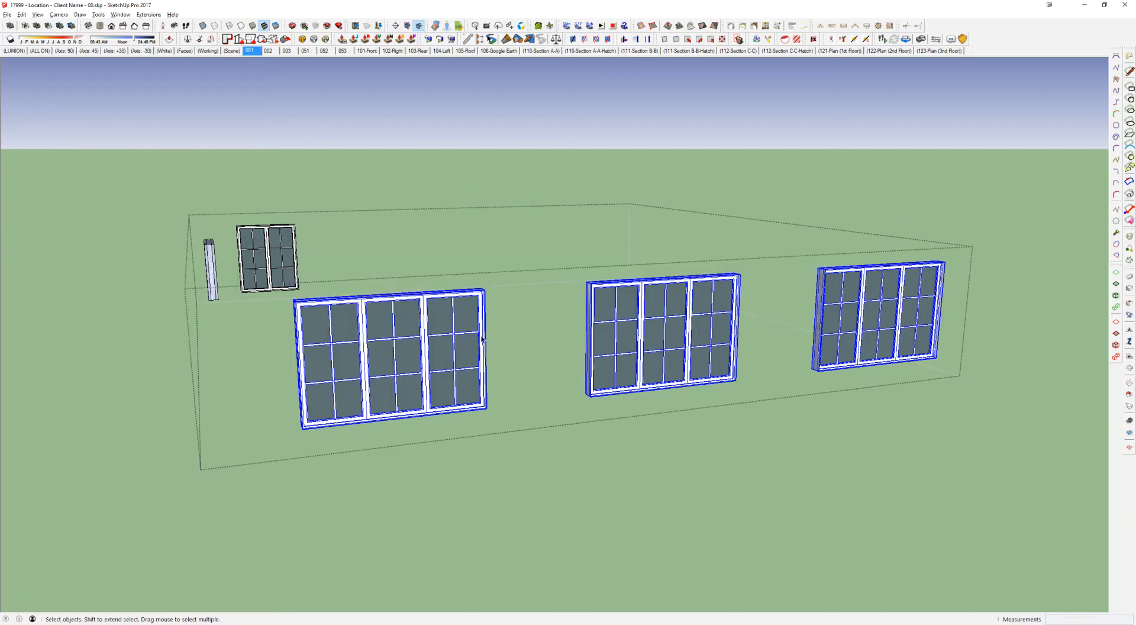
Step: Make the middle window unique and reload only it from 3-30-60w20SqTr Casement Enclosure.skp, and undo back to the single original window
left_click(625, 324)
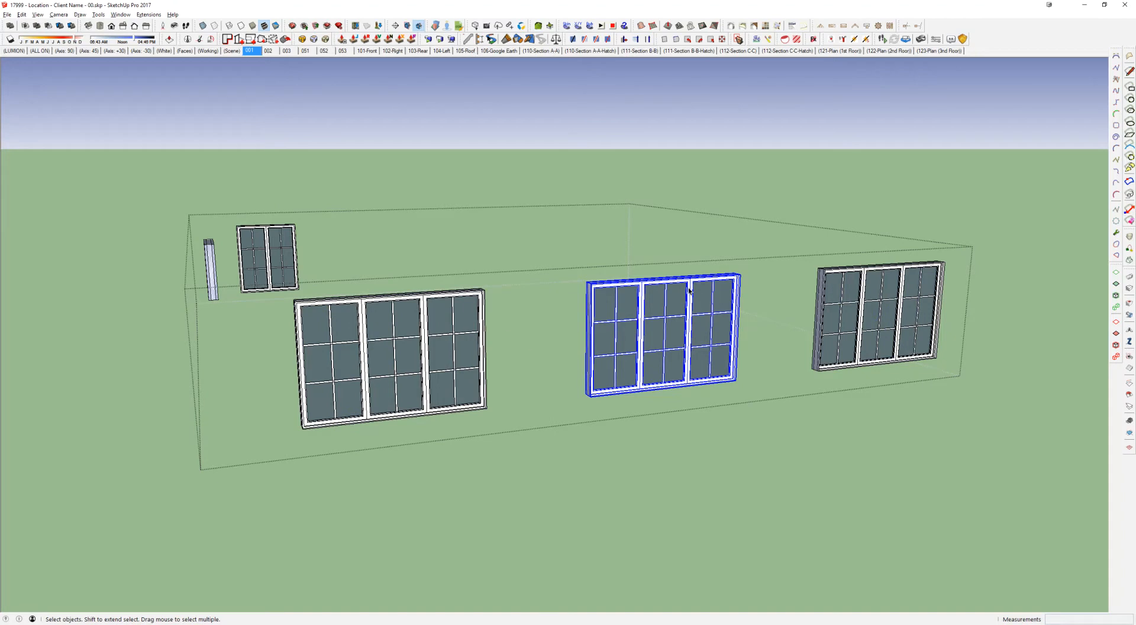
right_click(702, 338)
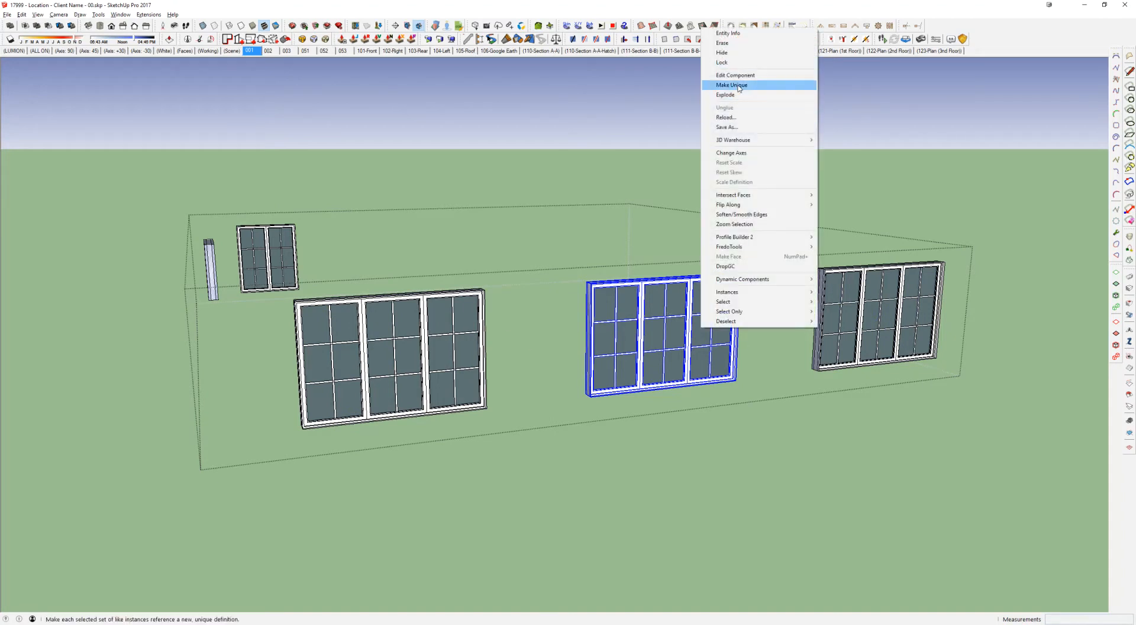
right_click(691, 304)
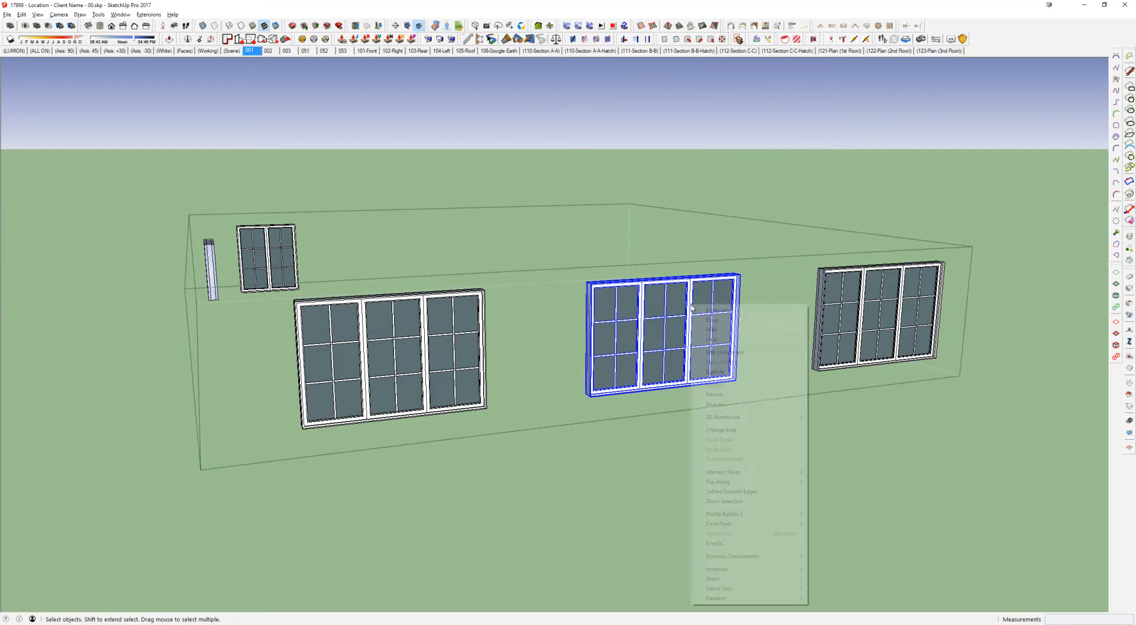
left_click(721, 394)
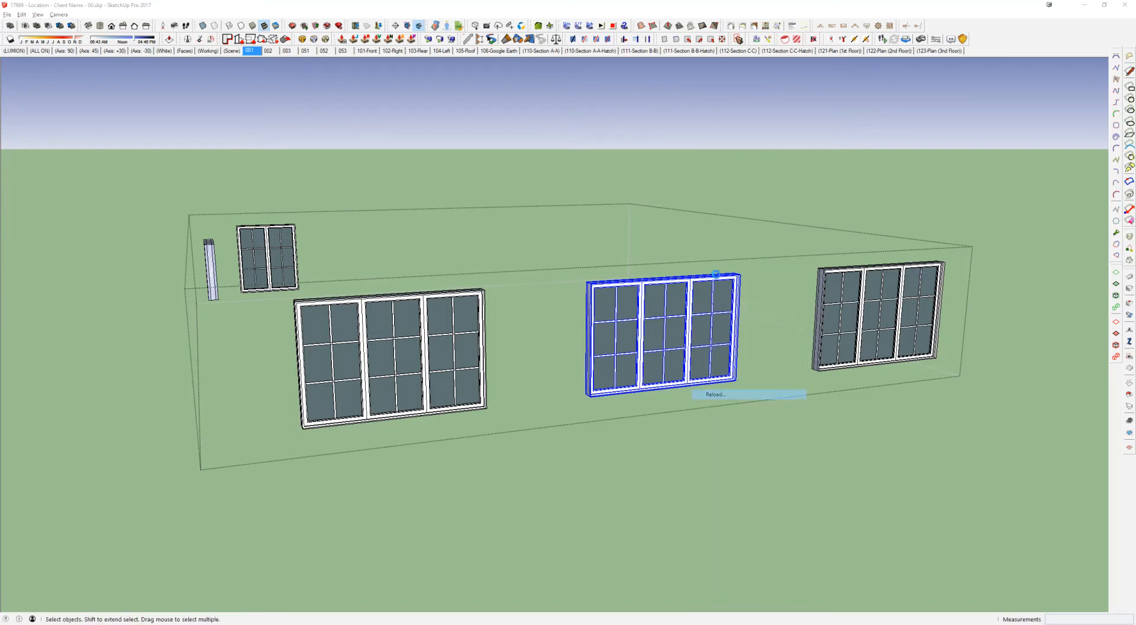
left_click(584, 337)
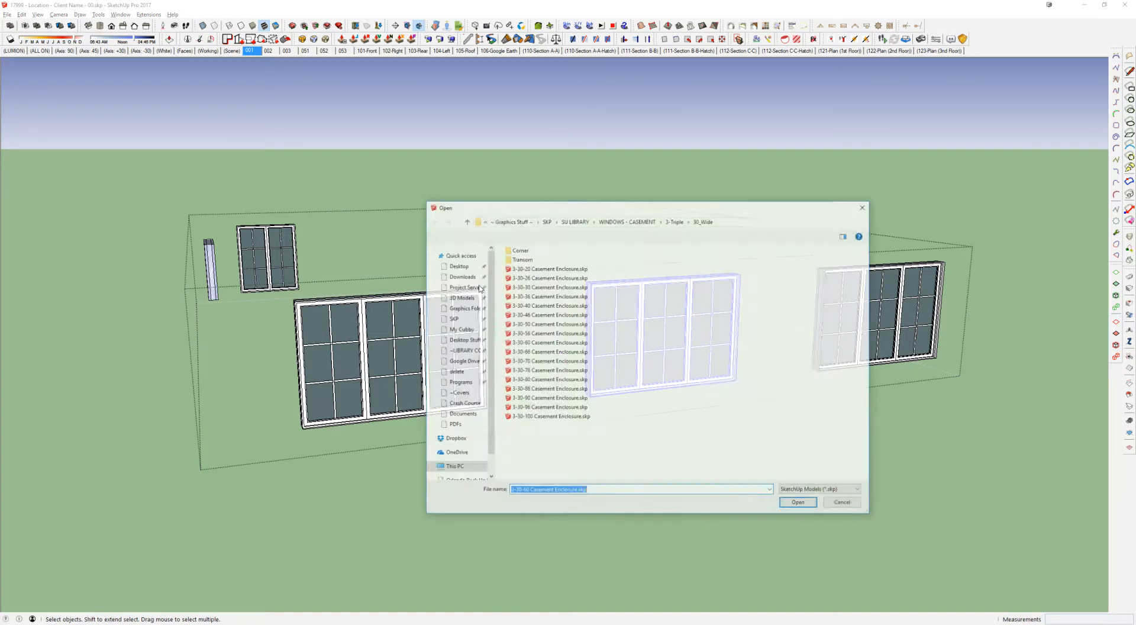
left_click(453, 374)
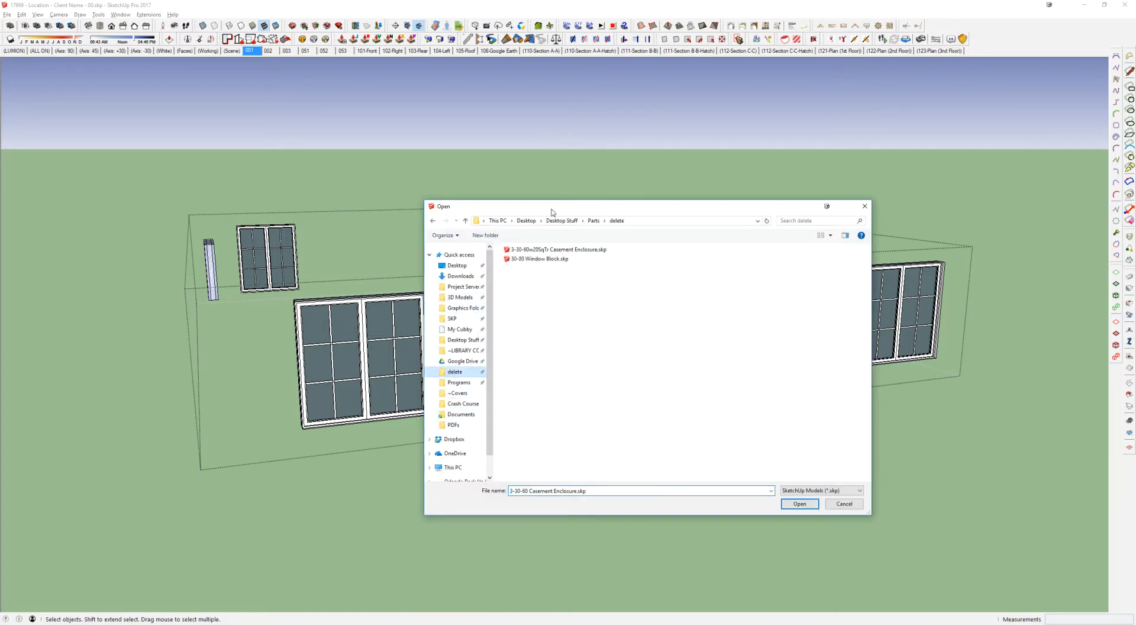
double_click(537, 250)
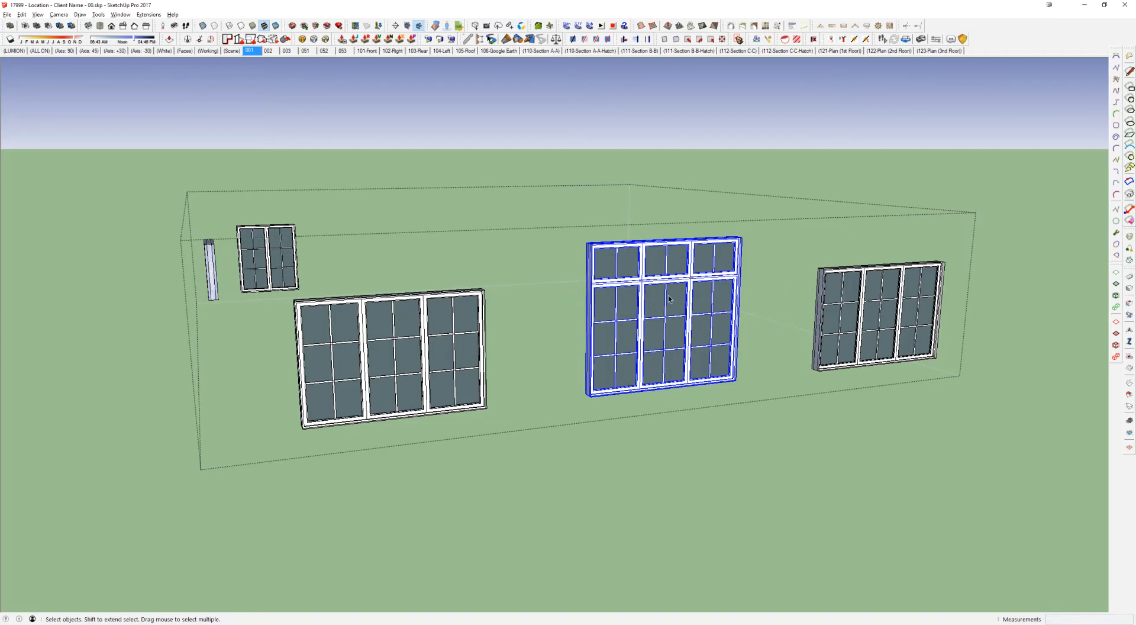
key("ctrl+z")
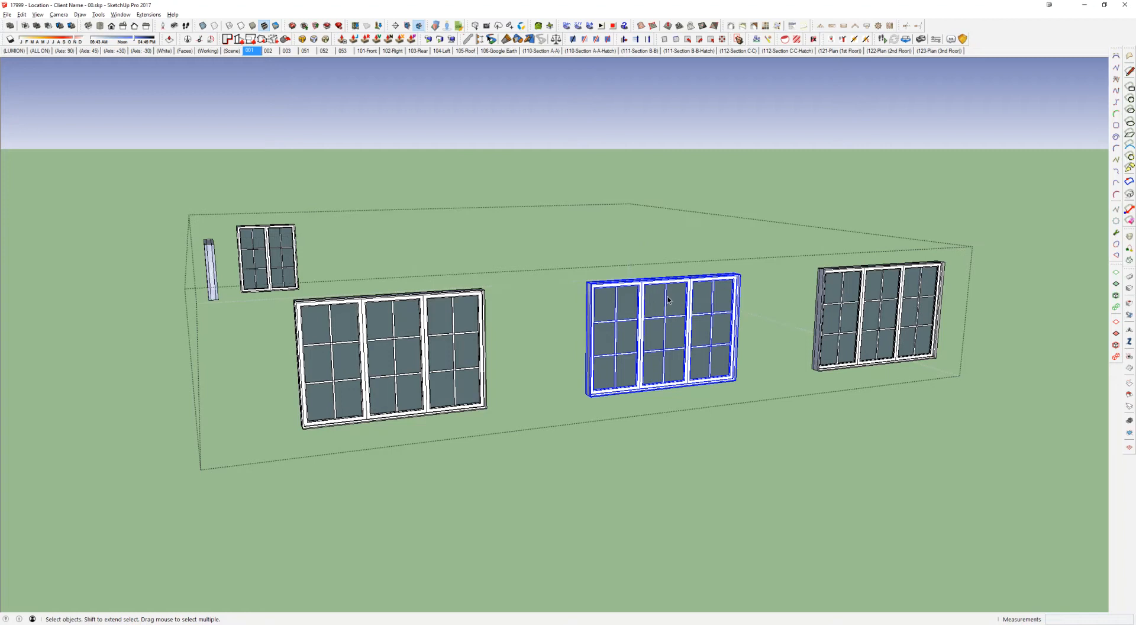
key("ctrl+z")
Step: Replace the remaining triple casement with the transom version by reloading it from 3-30-60w20SqTr Casement Enclosure.skp in the delete folder
right_click(456, 323)
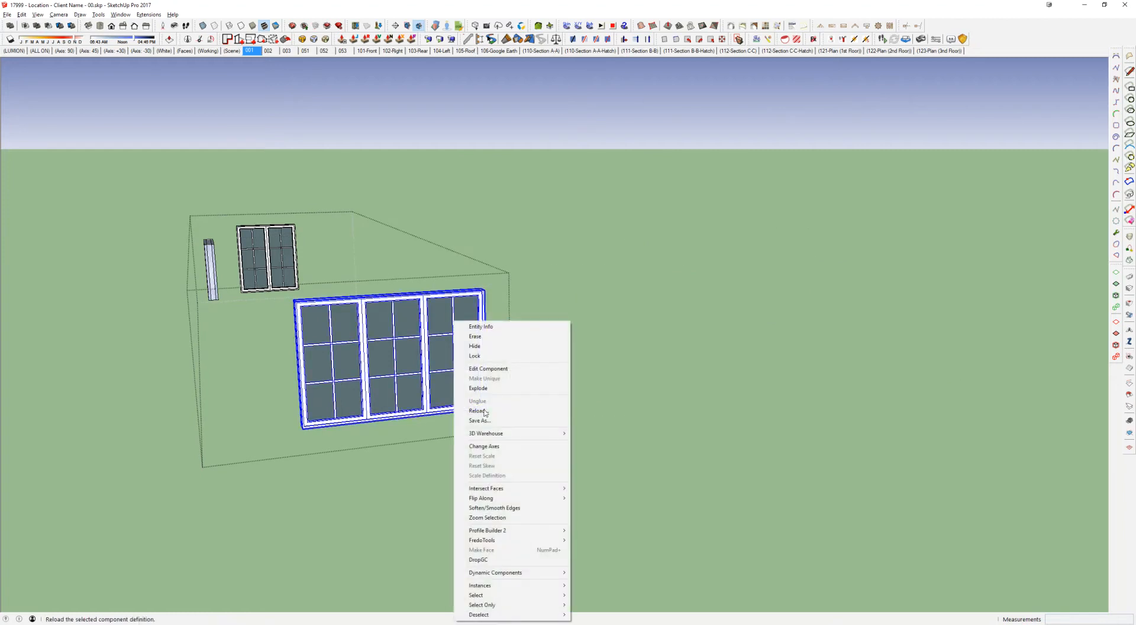
left_click(474, 411)
left_click(571, 335)
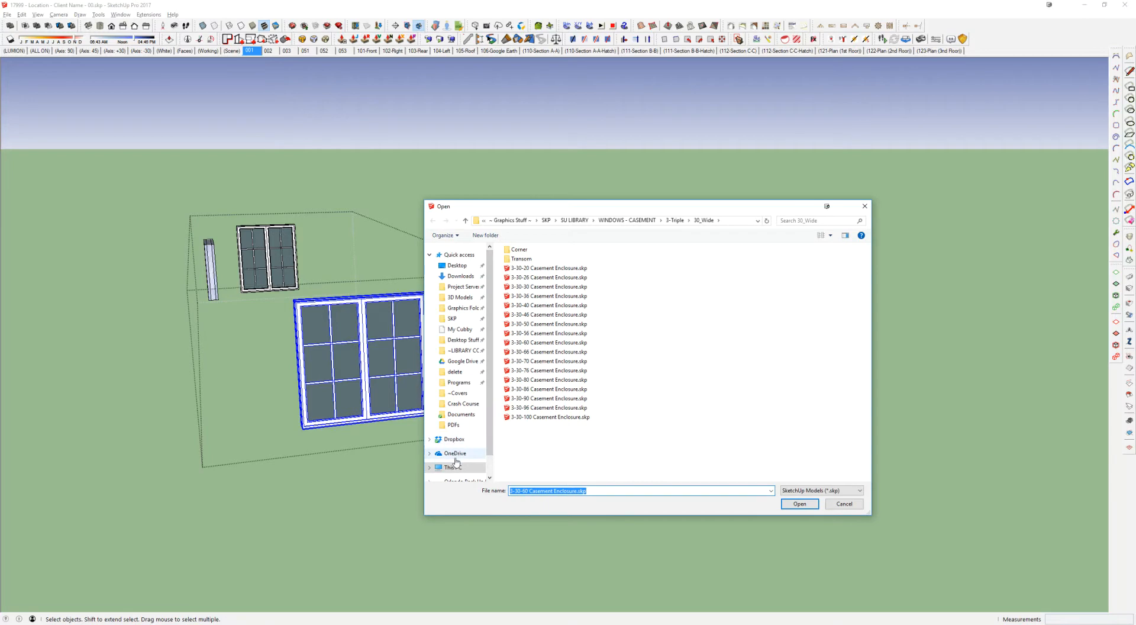
left_click(456, 372)
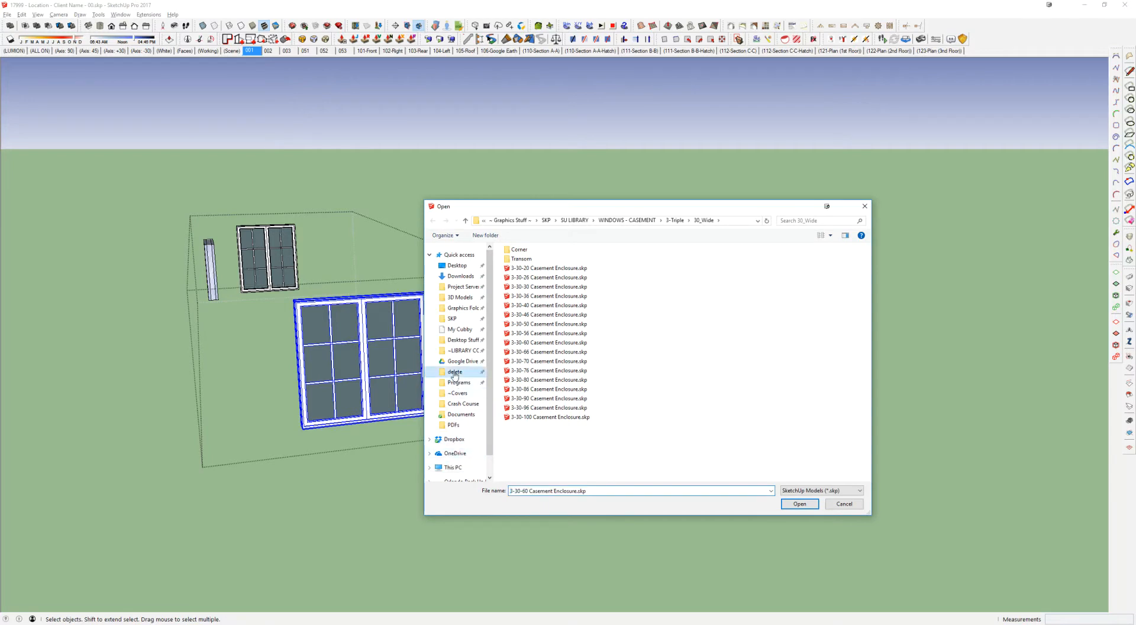
double_click(559, 250)
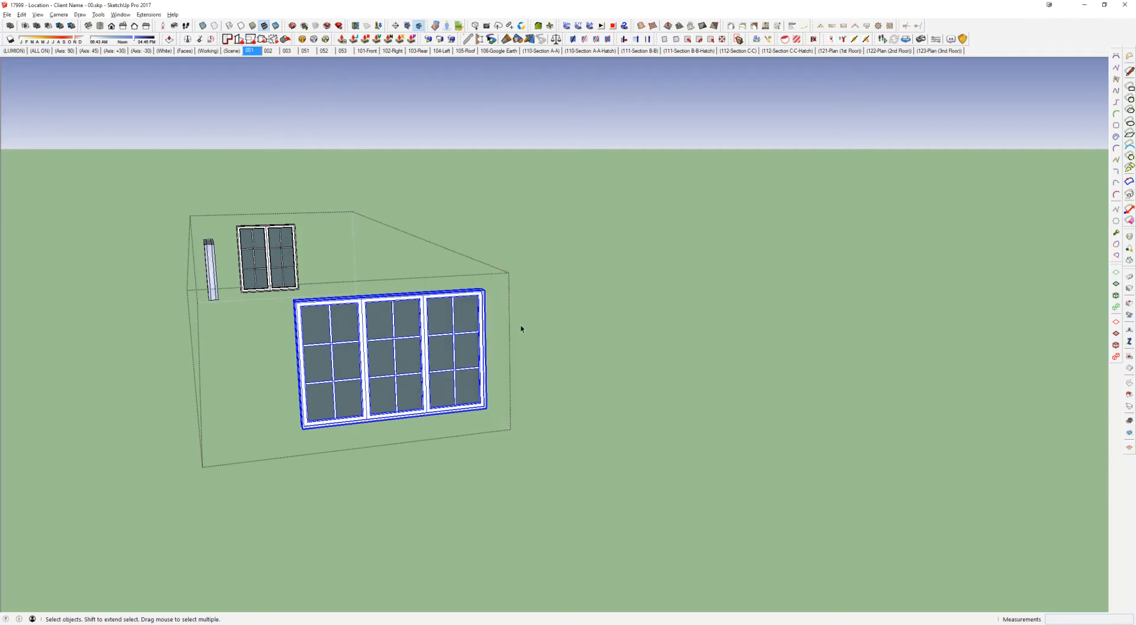
Step: Open the transom window component and check the distance from its axes origin on the transom bar to the frame's end with a line
middle_click_drag(422, 363, 467, 336)
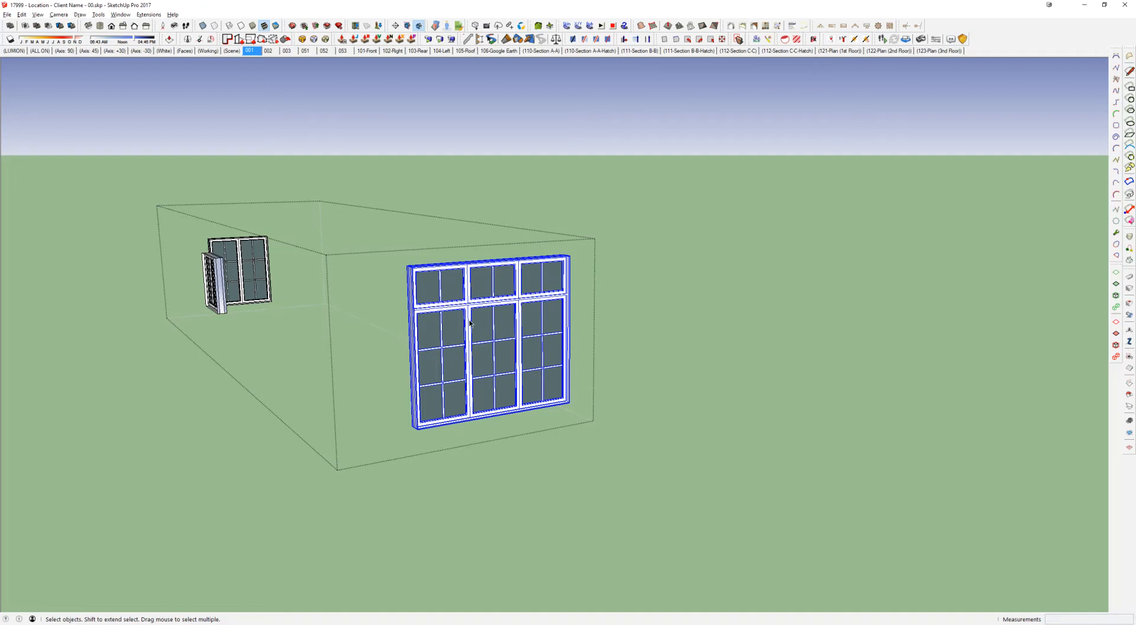
double_click(503, 318)
scroll(503, 317, "up", 8)
mouse_move(503, 273)
middle_mouse_down()
mouse_move(527, 274)
mouse_move(509, 293)
middle_mouse_up()
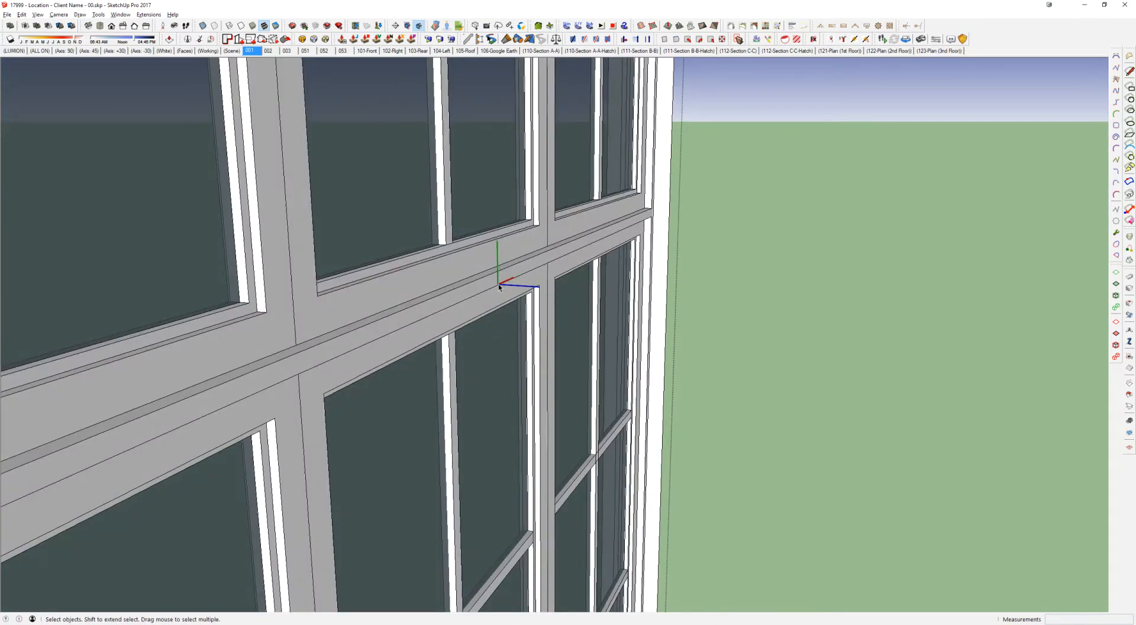
key("l")
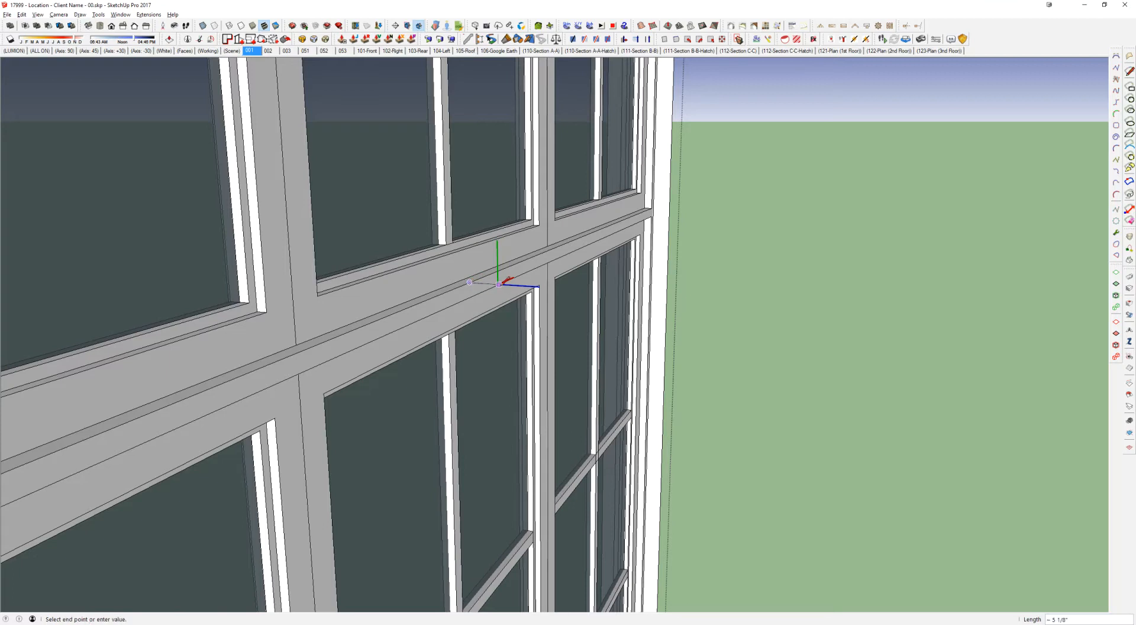
middle_click_drag(494, 282, 642, 249)
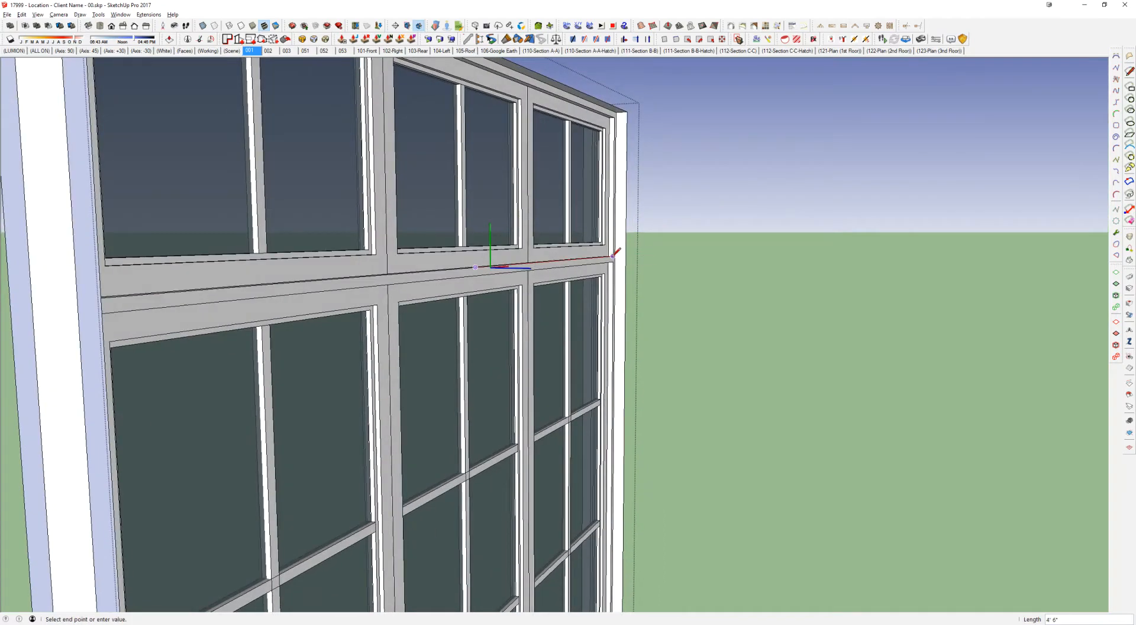
key("l")
left_click(613, 257)
key("space")
Step: Examine where the axes origin sits on the whole transom window and exit the component
middle_click_drag(503, 260, 489, 275)
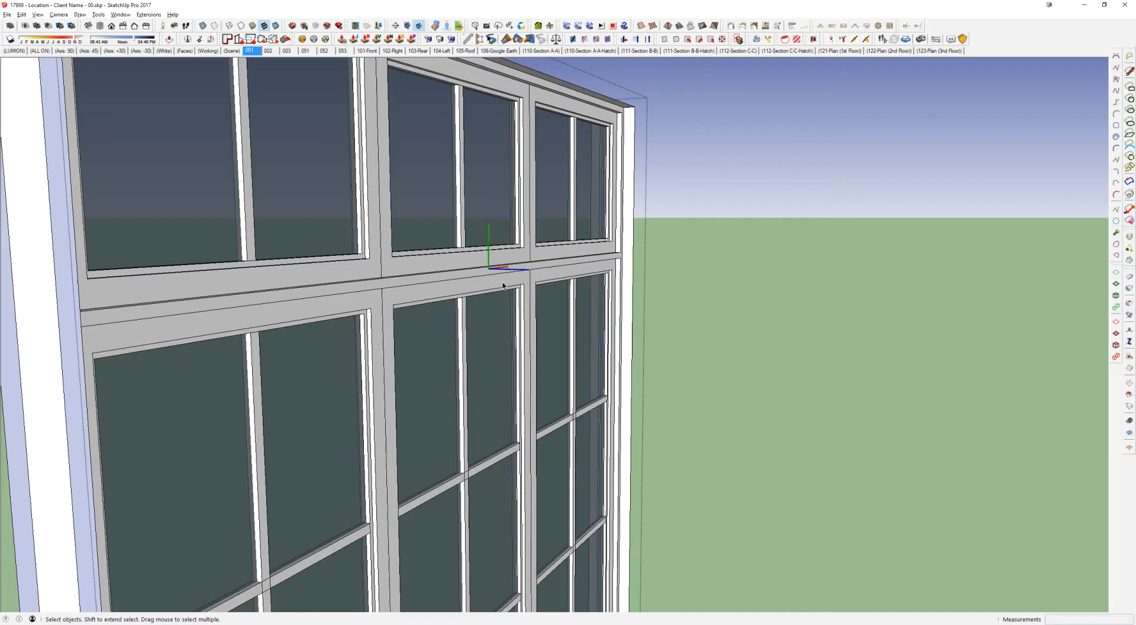
scroll(488, 268, "down", 8)
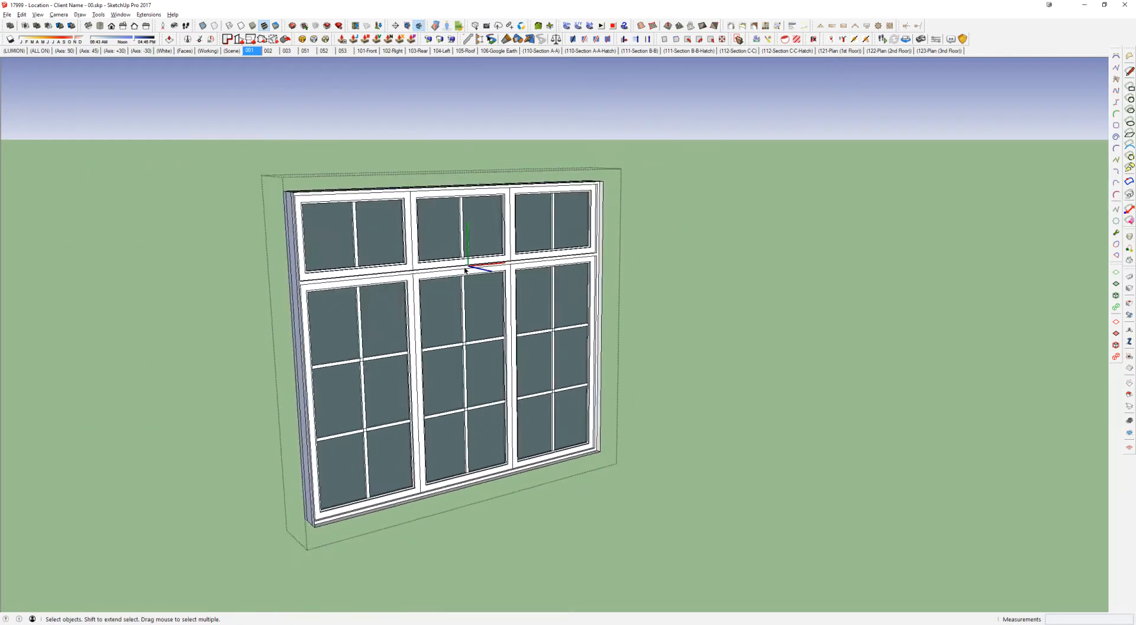
middle_click_drag(470, 265, 442, 276)
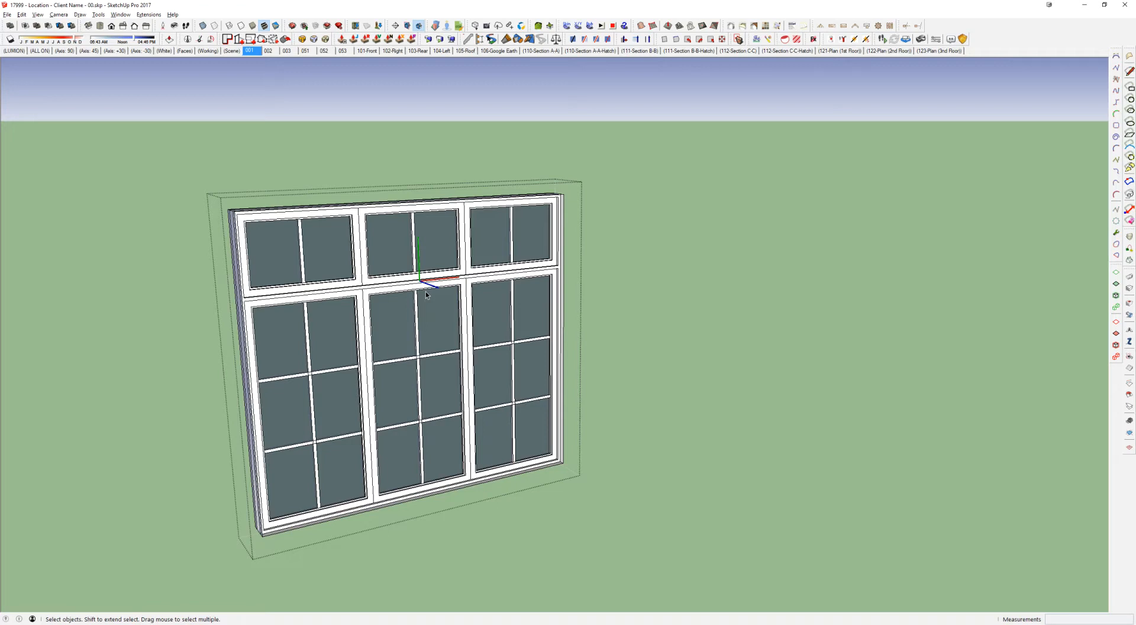
key("Escape")
key("Escape")
key("Escape")
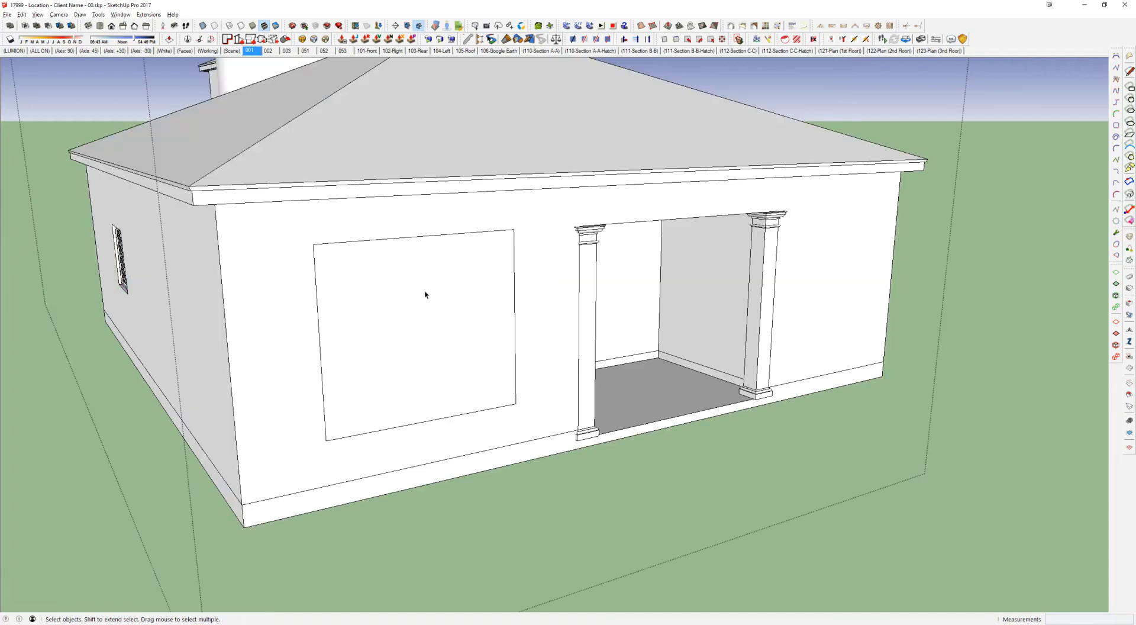
Step: Inside the wall group, trace a rectangle over the transom window's outline on the front wall and push it through to cut the opening
left_click(302, 272)
double_click(298, 275)
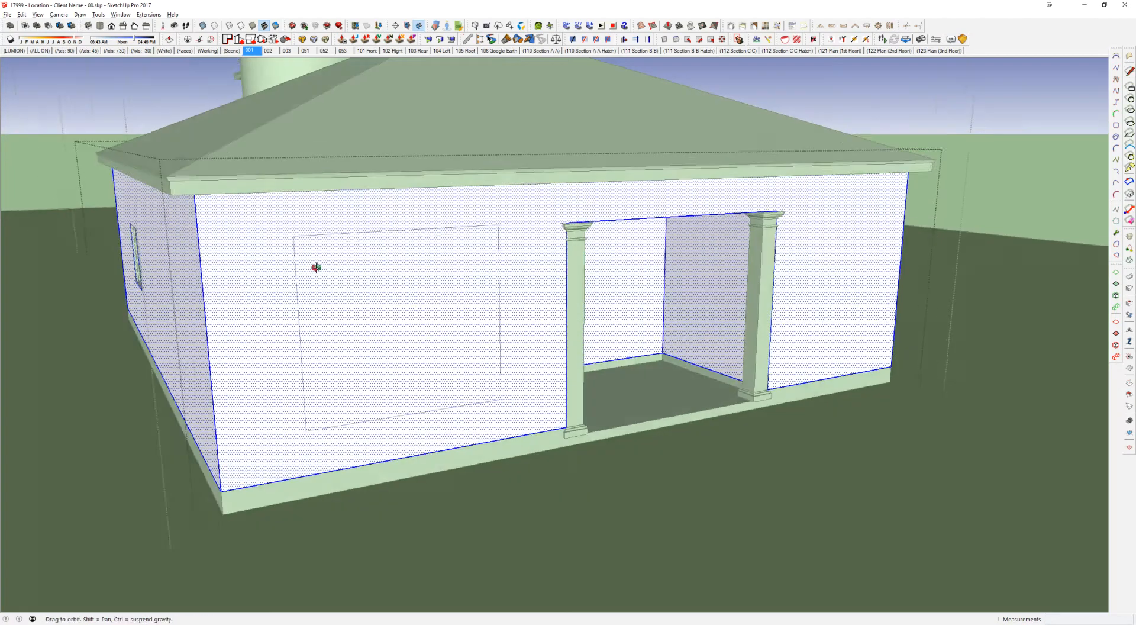
key("r")
left_click(285, 230)
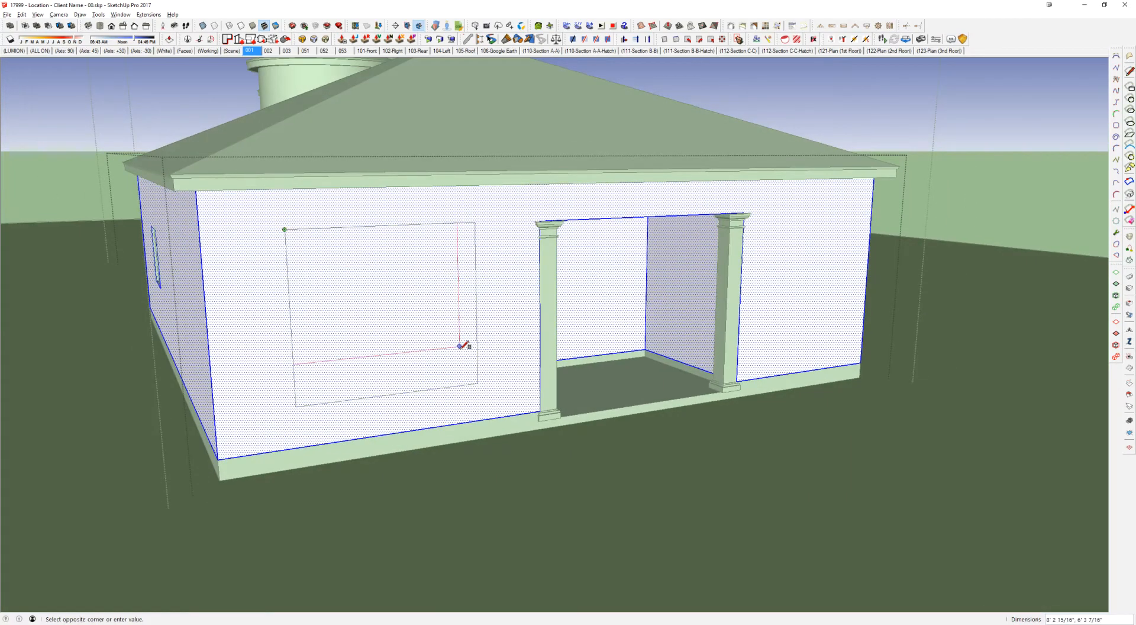
left_click(478, 382)
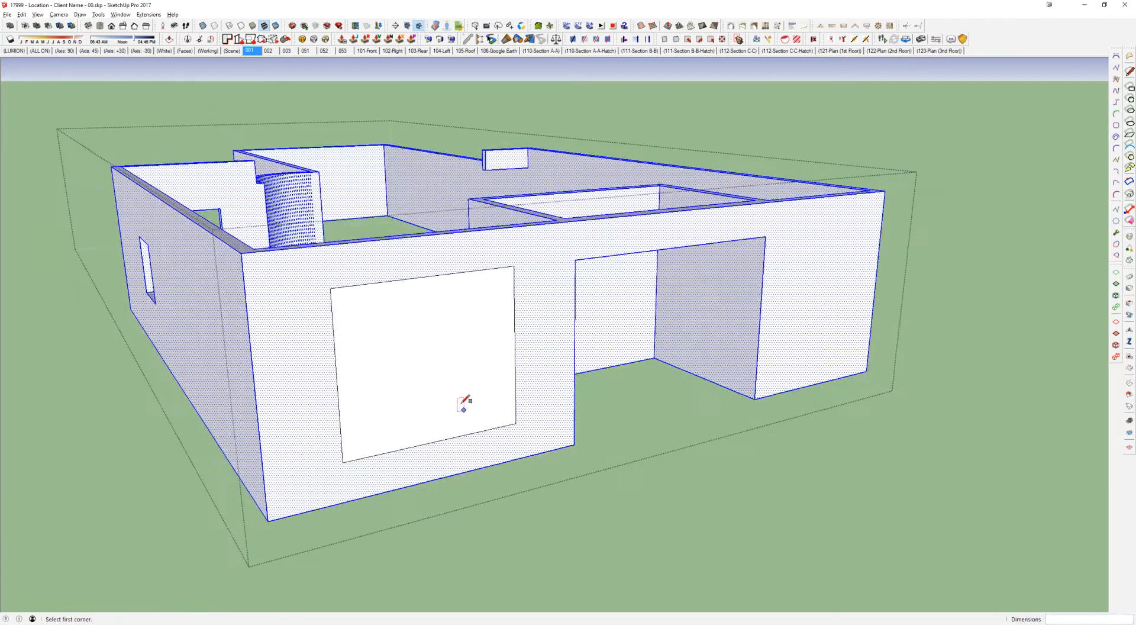
key("p")
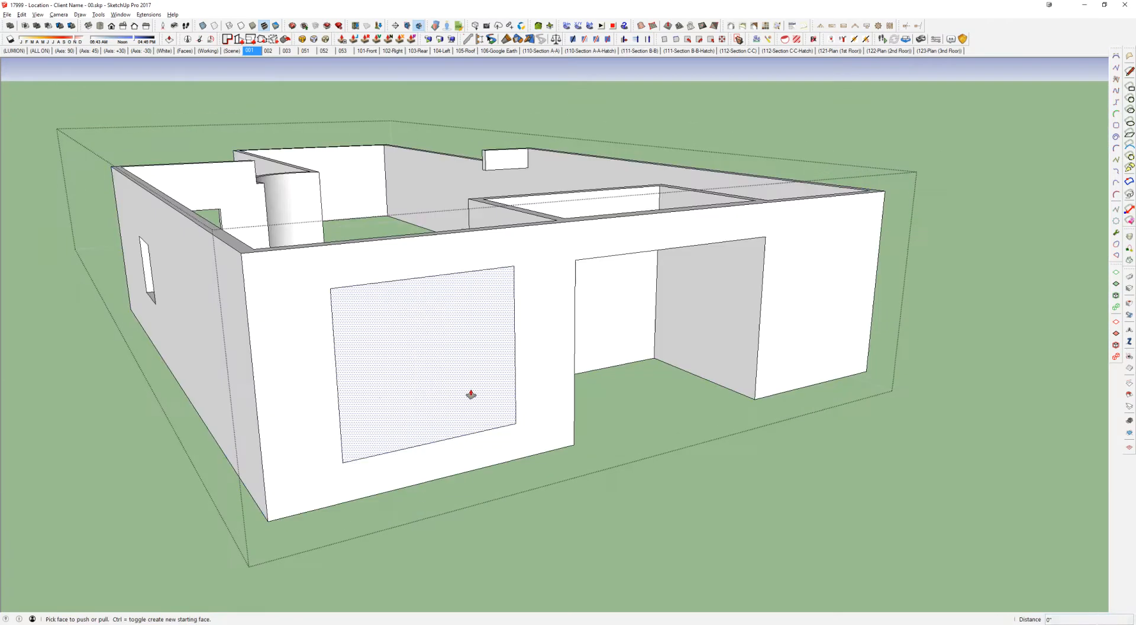
left_click_drag(437, 404, 591, 424)
middle_click_drag(591, 423, 528, 372)
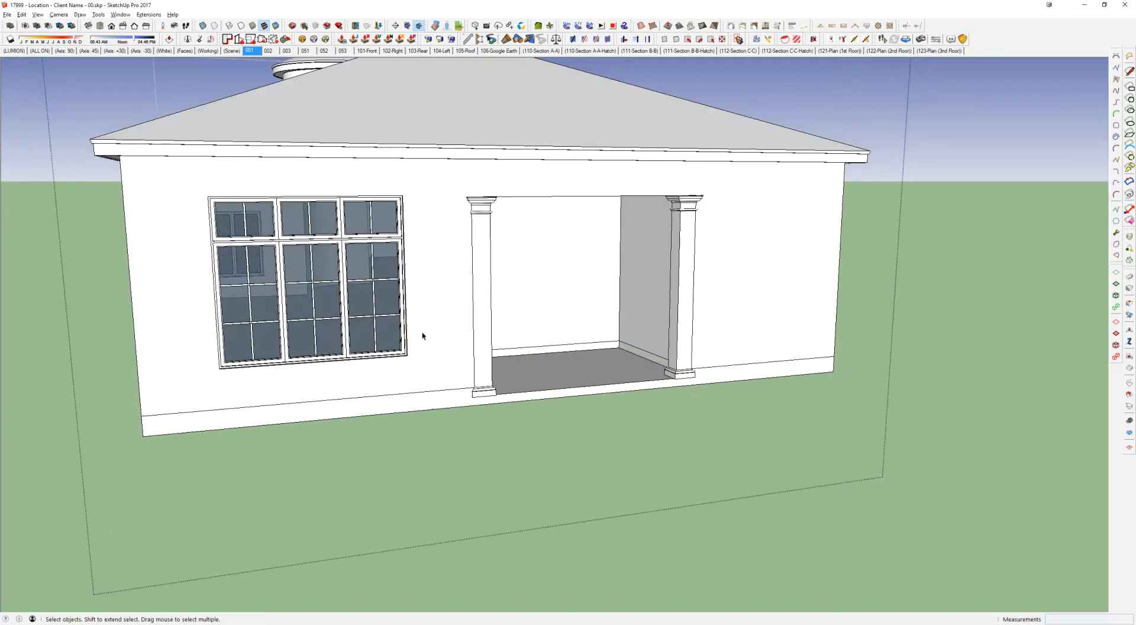
middle_click_drag(421, 332, 455, 225)
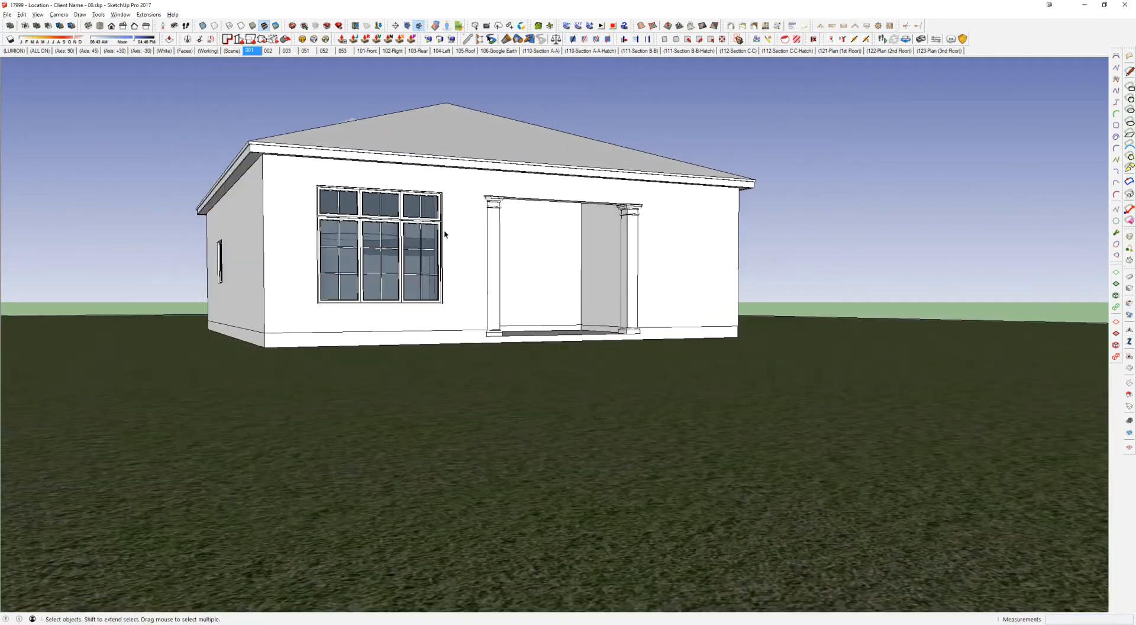
Step: Switch to the Window Tutorial.skp model
middle_click_drag(444, 233, 631, 263)
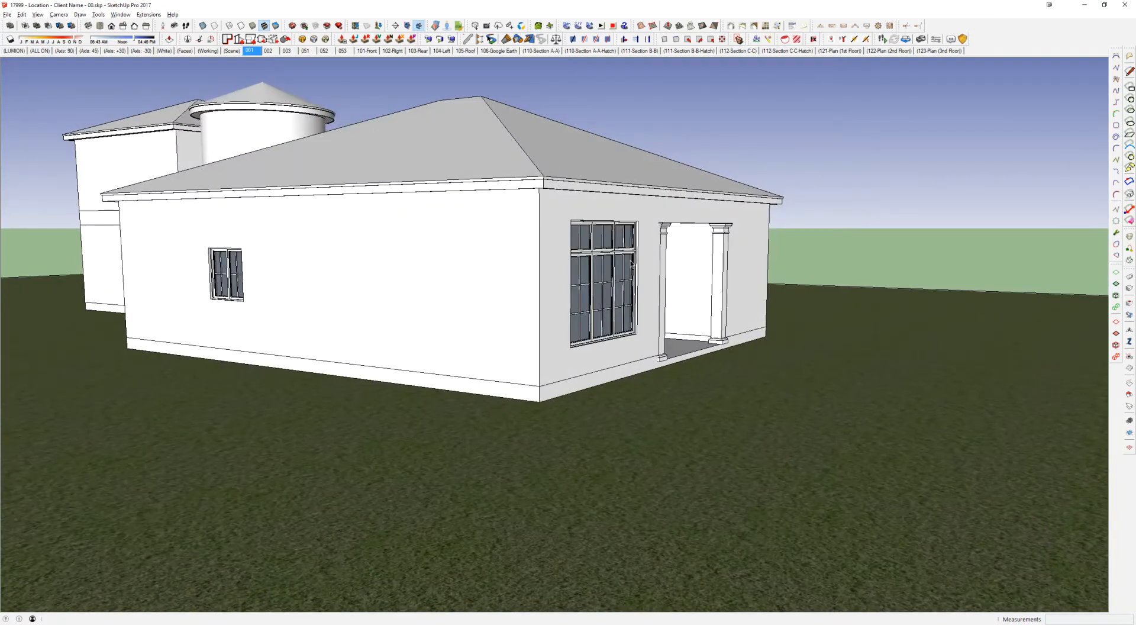
mouse_move(493, 268)
middle_mouse_down()
mouse_move(517, 264)
mouse_move(497, 275)
middle_mouse_up()
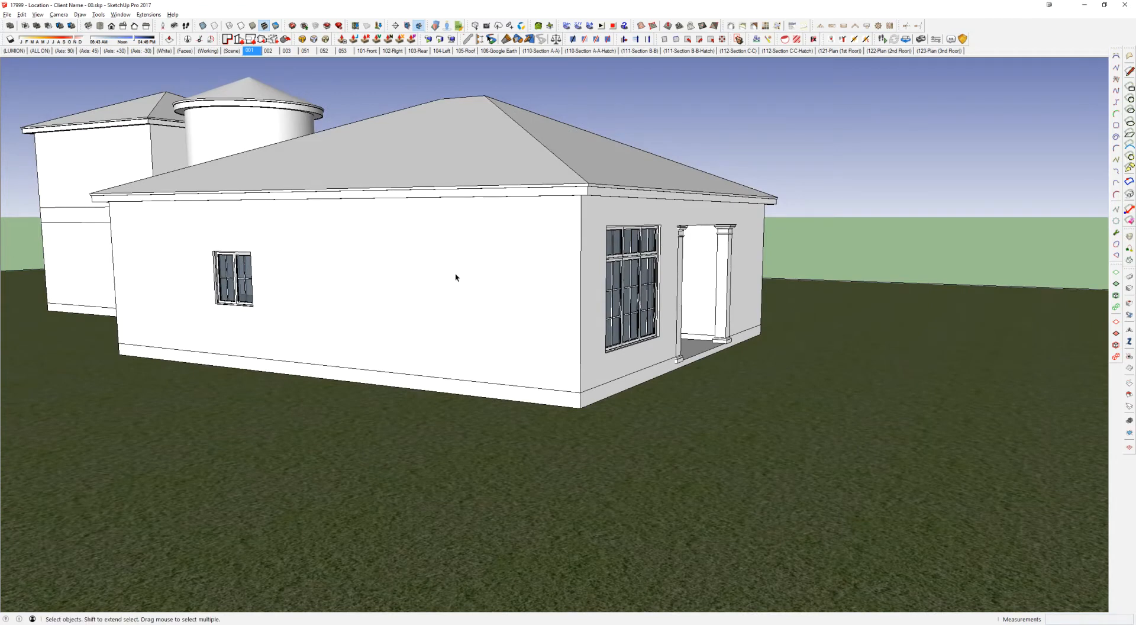
scroll(409, 281, "down", 2)
middle_click_drag(408, 281, 537, 313)
key("alt+Tab")
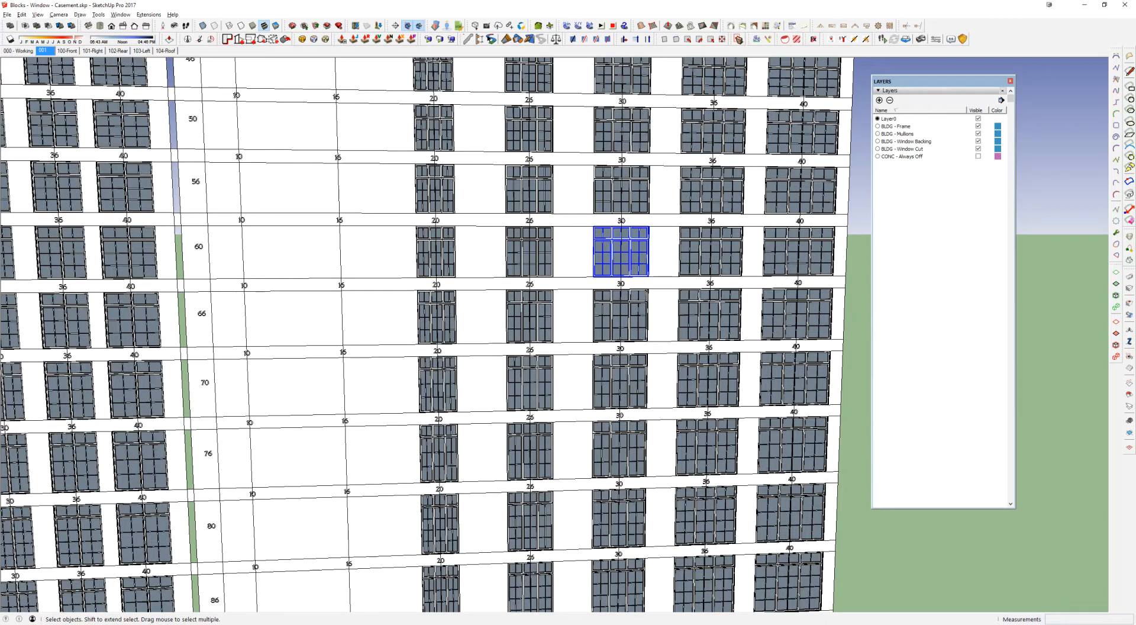
mouse_move(272, 624)
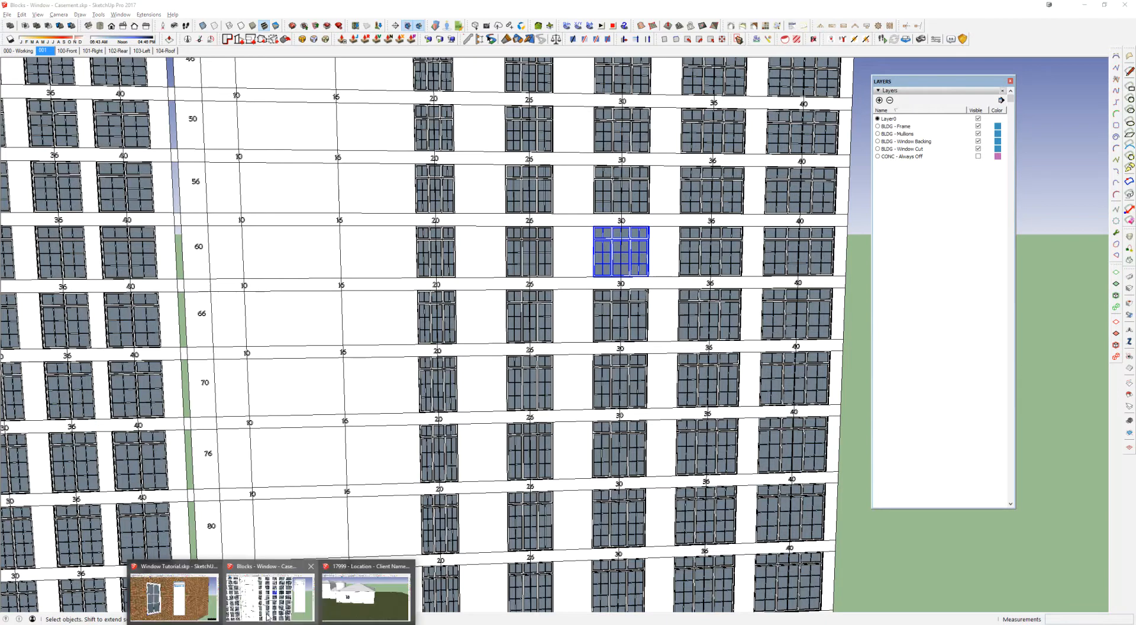
left_click(174, 591)
Step: Examine the brick and white buildings and the windows set in their walls
scroll(413, 274, "down", 5)
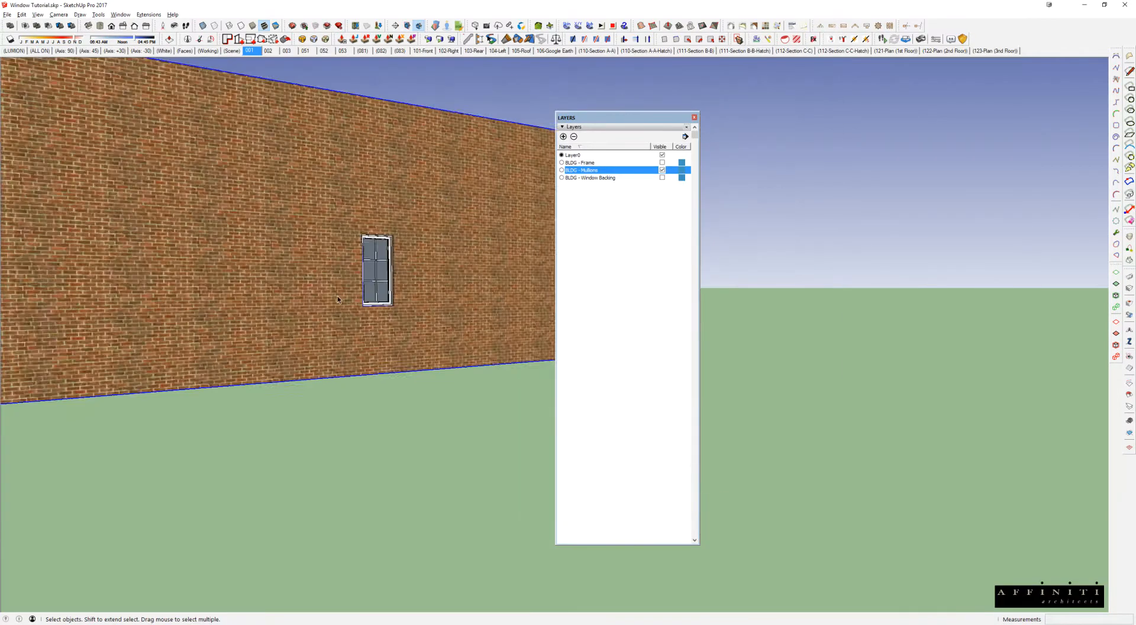
middle_click_drag(414, 274, 453, 293)
scroll(283, 262, "down", 5)
middle_click_drag(283, 262, 670, 276, "shift")
scroll(305, 330, "up", 3)
scroll(303, 313, "up", 3)
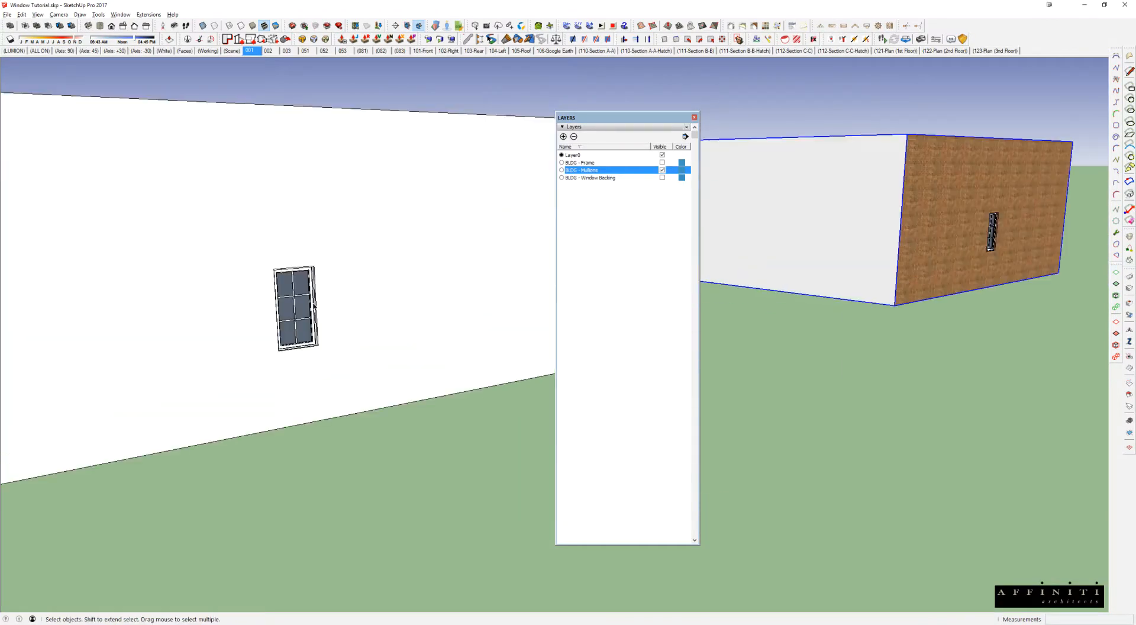
middle_click_drag(300, 309, 307, 426)
scroll(306, 287, "down", 2)
middle_click_drag(305, 287, 379, 332)
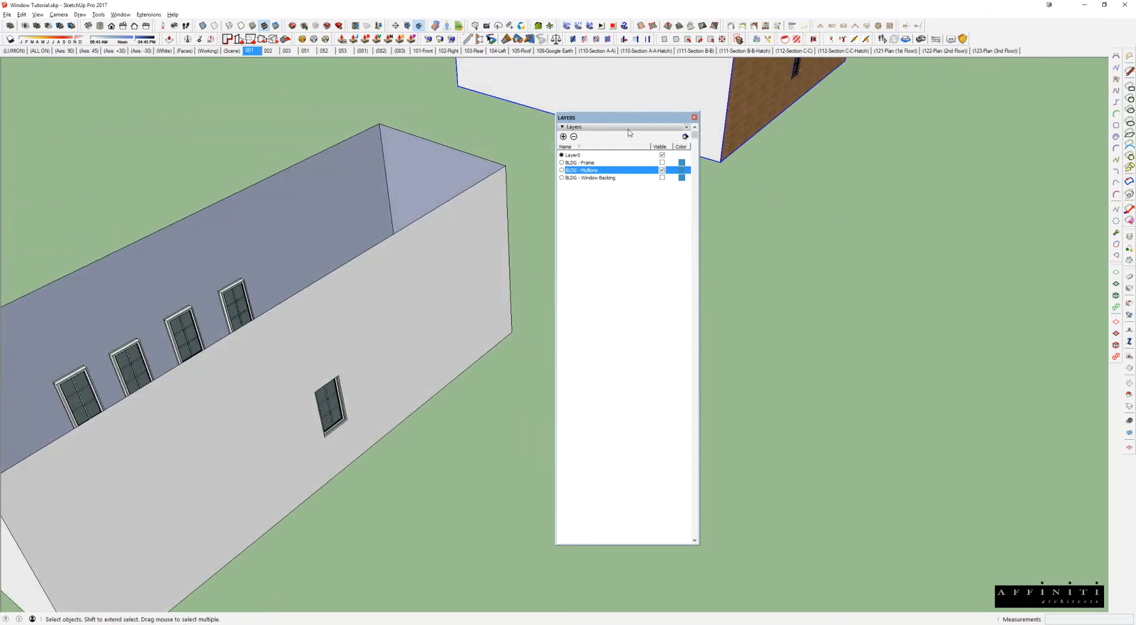
Step: Set the layer list aside from the model and make the BLDG - Frame layer visible along with BLDG - Mullions
left_click_drag(628, 124, 988, 100)
left_click(403, 331)
mouse_move(403, 329)
middle_mouse_down()
mouse_move(489, 262)
mouse_move(370, 385)
mouse_move(382, 361)
middle_mouse_up()
left_click(1023, 146)
left_click(1024, 138)
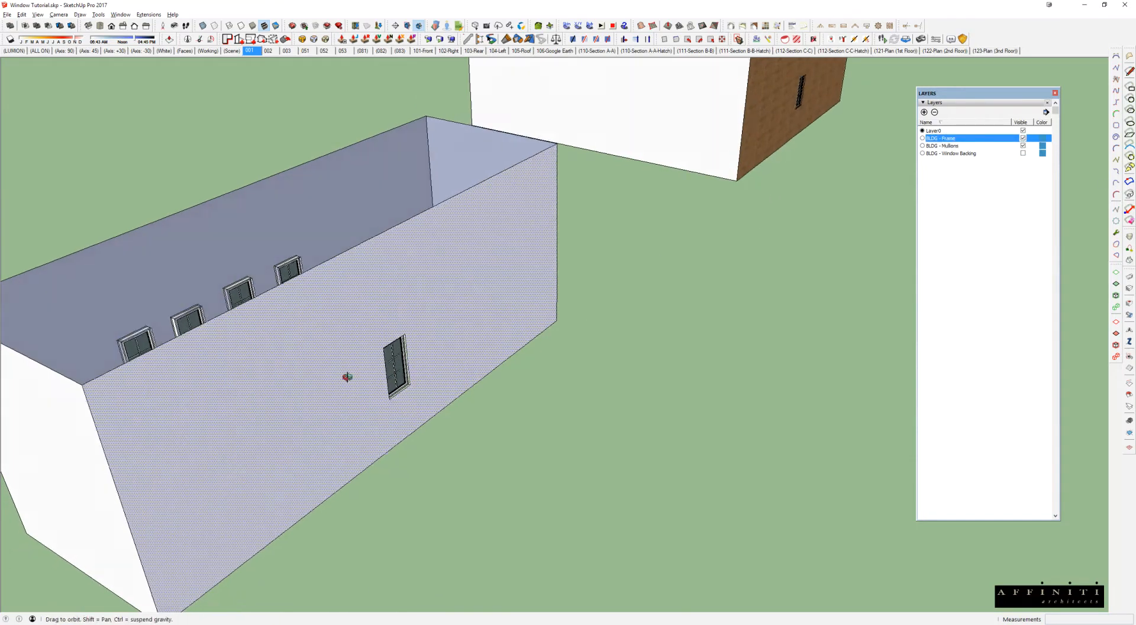
Step: Move the window on the white building's outer face 72" along the wall
scroll(391, 358, "up", 5)
left_click(398, 364)
middle_click_drag(419, 342, 337, 406)
key("m")
middle_click_drag(394, 360, 316, 367)
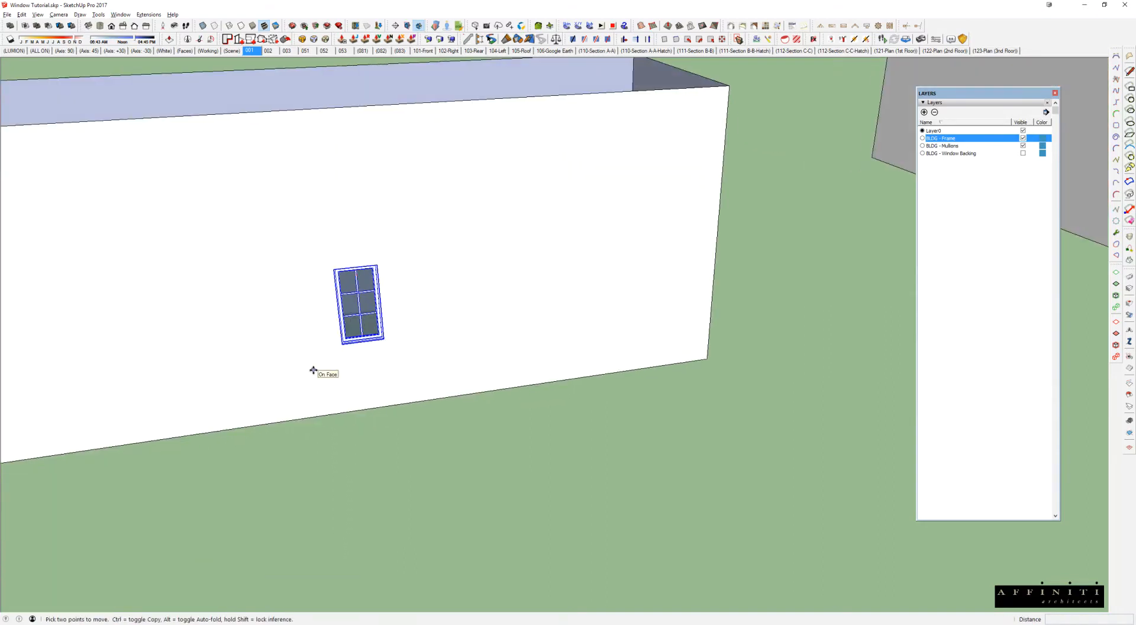
left_click(332, 363)
type("72")
key("Return")
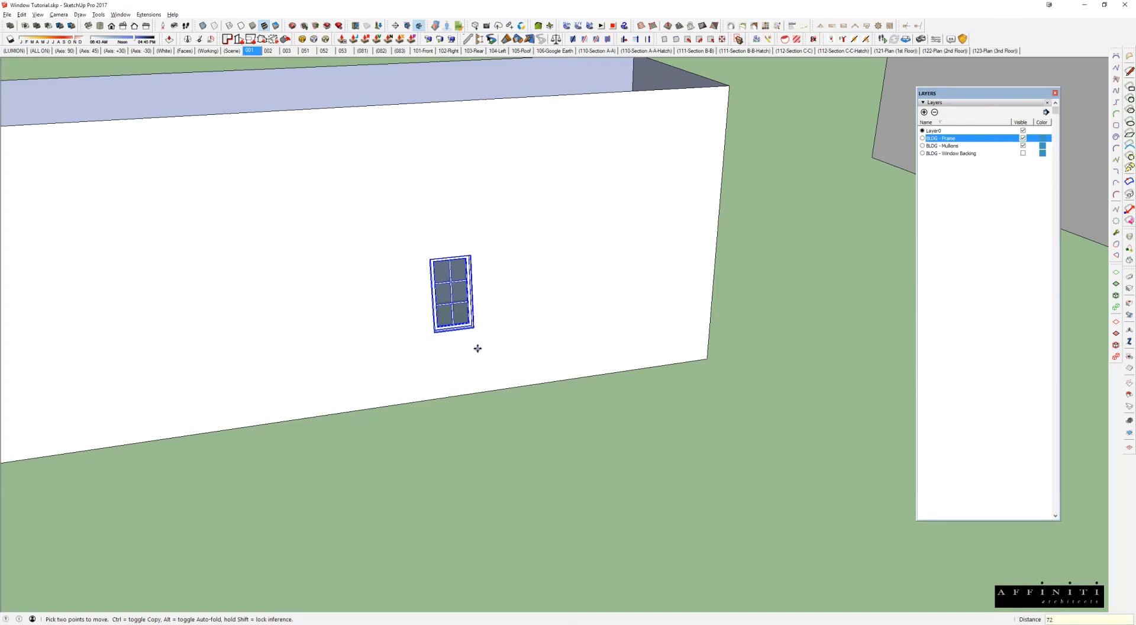
Step: Move the window in the brick building 72" along the wall, without its opening
middle_click_drag(553, 312, 71, 376)
scroll(541, 320, "down", 2)
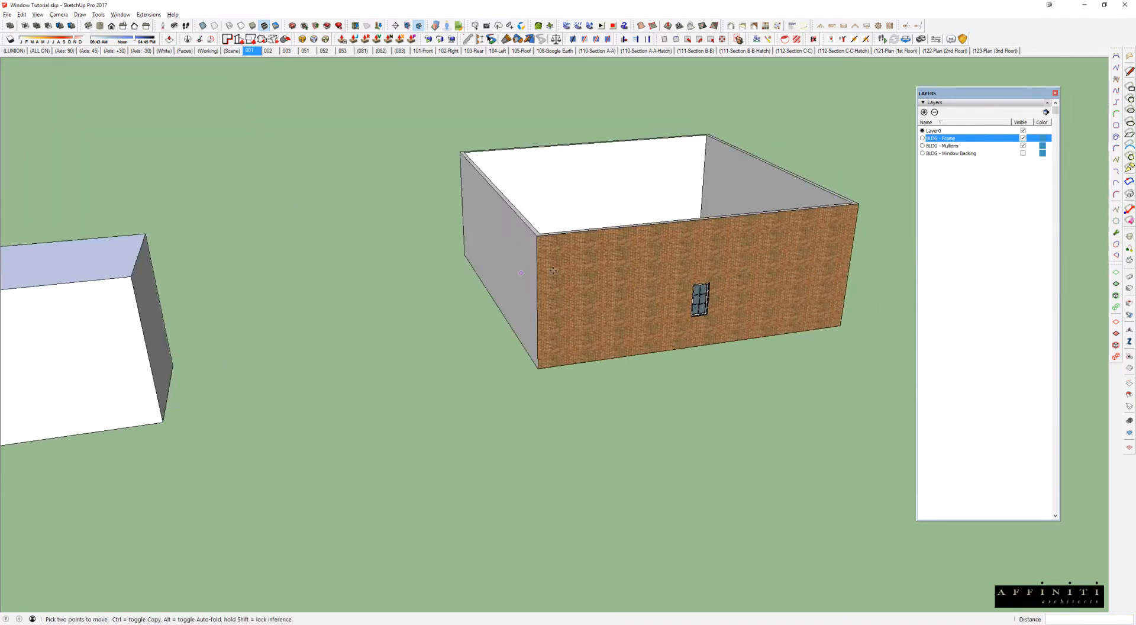
middle_click_drag(706, 311, 397, 373, "shift")
scroll(397, 374, "up", 5)
left_click(364, 309)
scroll(363, 308, "down", 3)
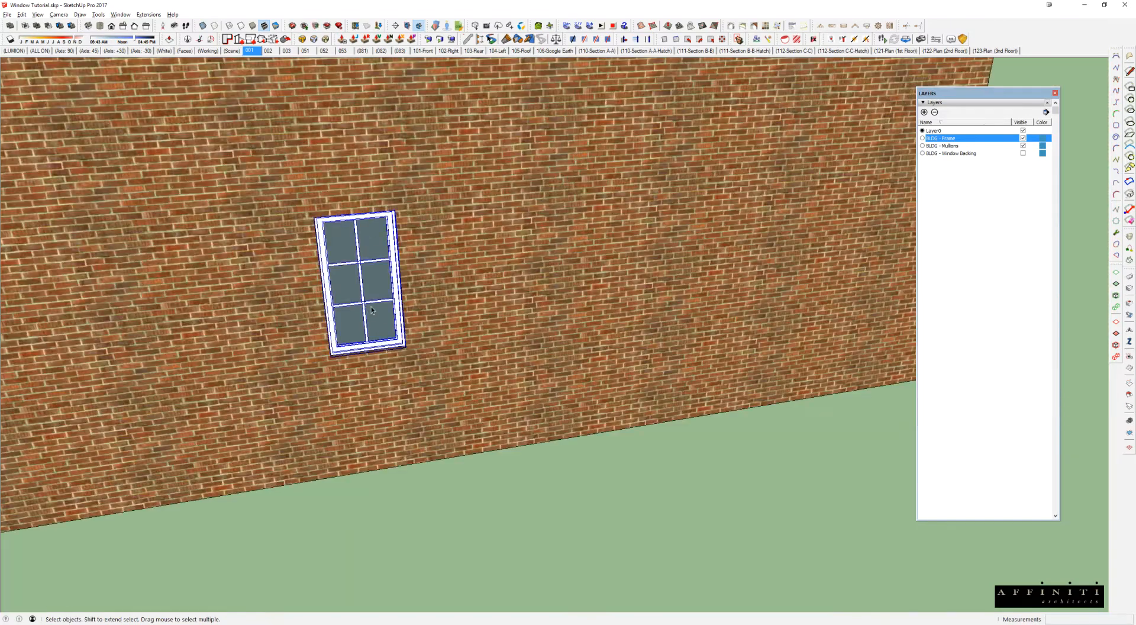
key("m")
left_click(438, 301)
type("8'")
key("Return")
key("space")
Step: Inside the brick wall group, select the window opening and move it 72" along the wall to line up with the window
left_click(213, 298)
double_click(213, 298)
left_click_drag(273, 135, 444, 488)
key("m")
left_click(349, 379)
type("8'")
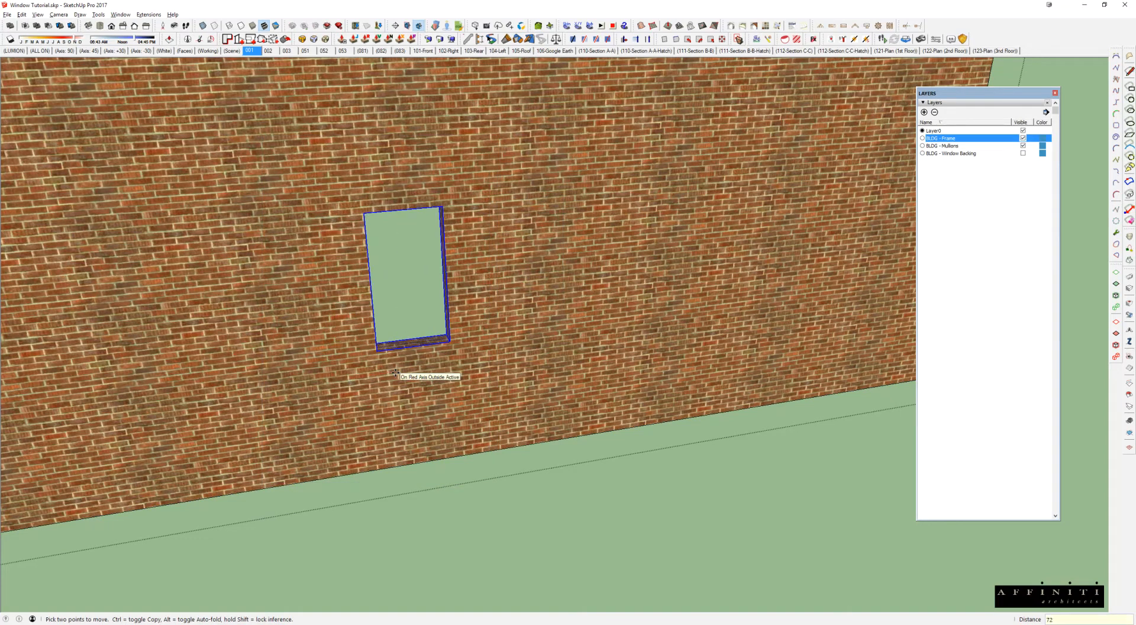
key("Return")
key("space")
key("Escape")
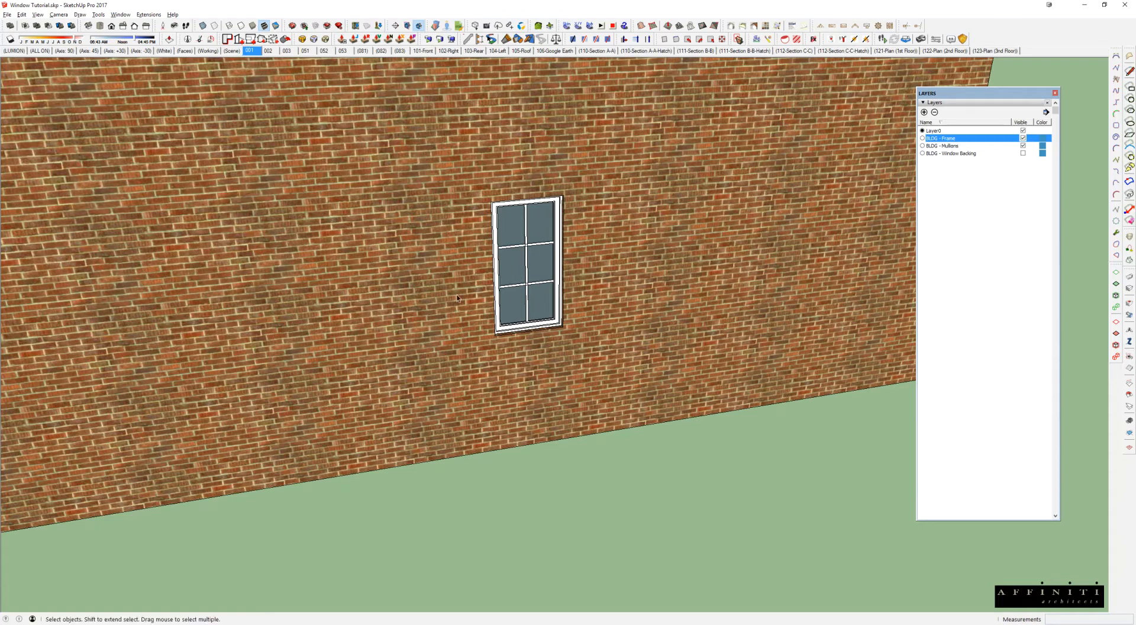
Step: With X-ray display on, use Stretch By Area to shift the brick wall's window and opening together by 72", and turn X-ray off
middle_click_drag(459, 298, 566, 393)
scroll(566, 393, "up", 2)
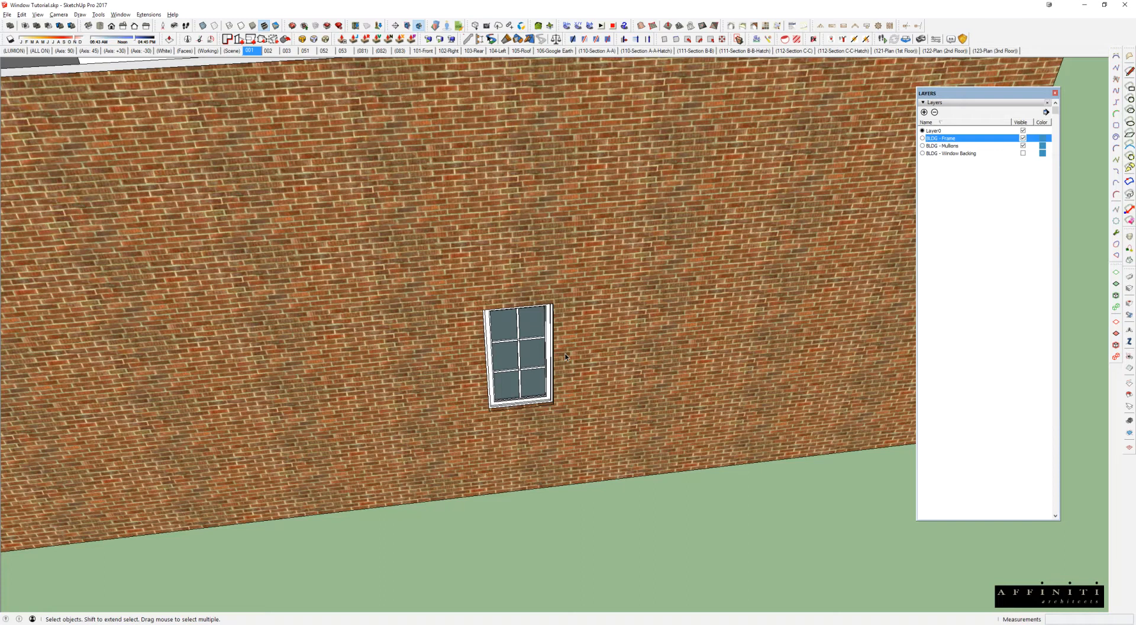
left_click(739, 40)
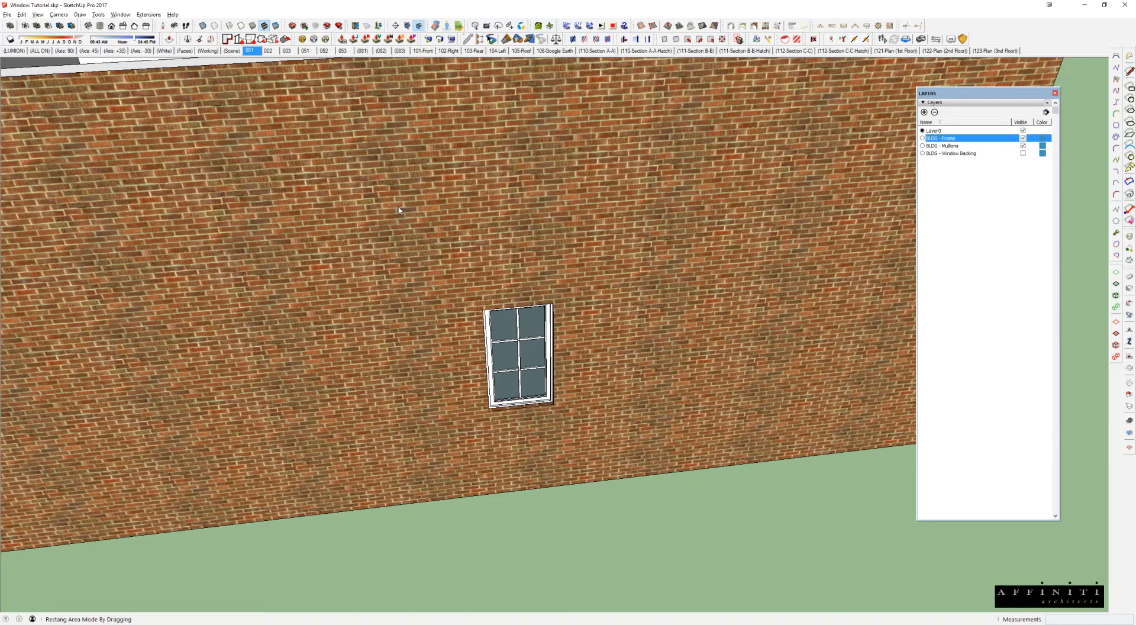
key("x")
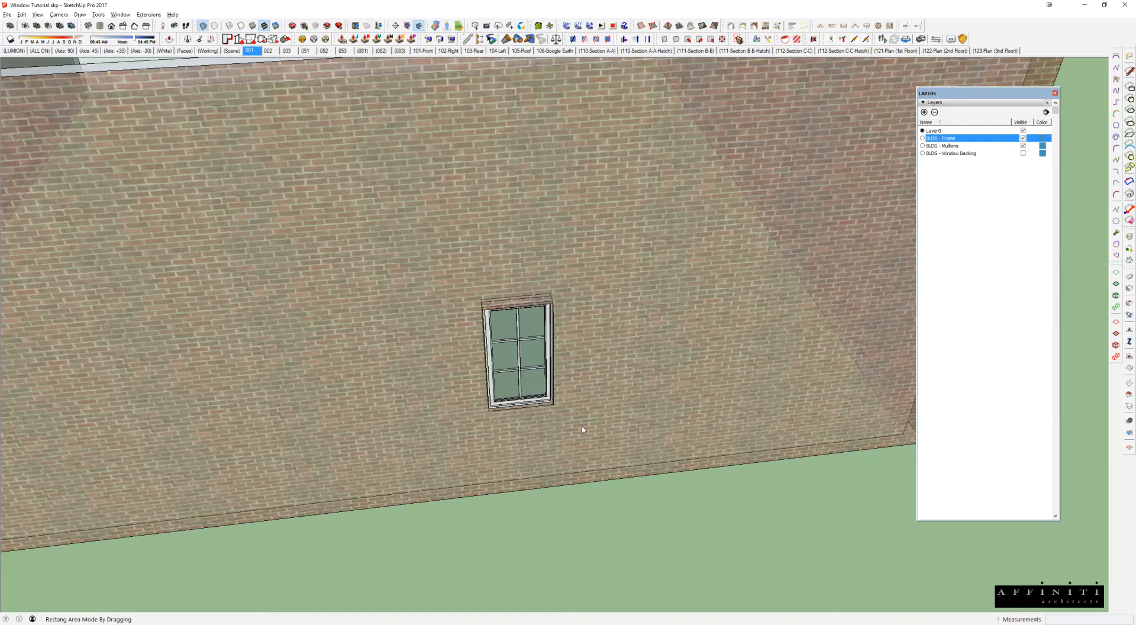
left_click_drag(359, 206, 589, 441)
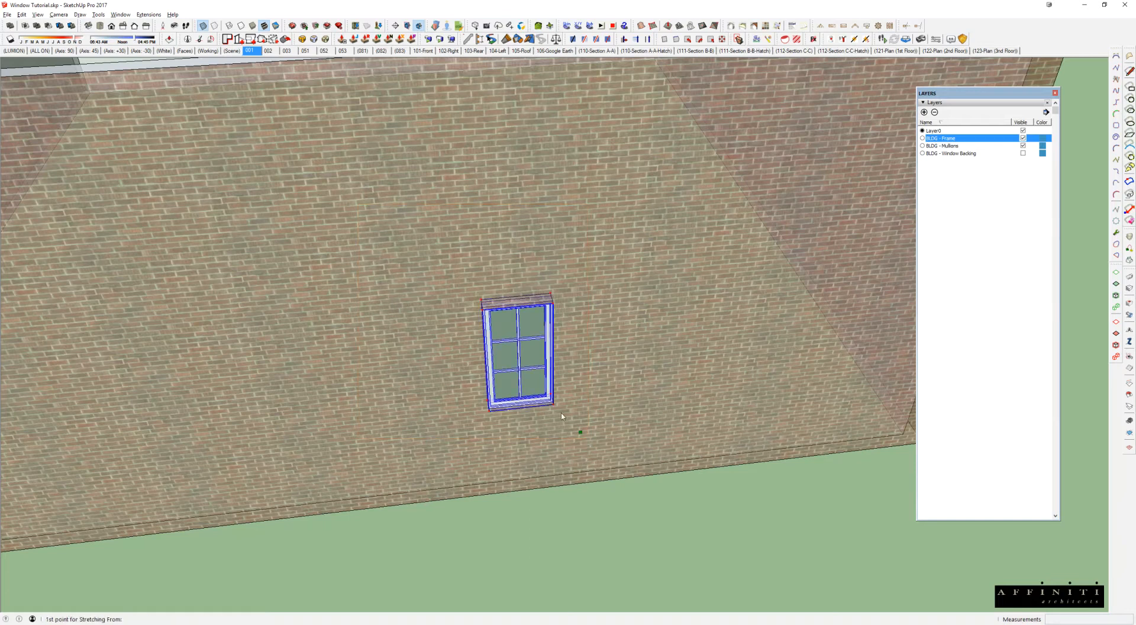
left_click(510, 268)
type("6'")
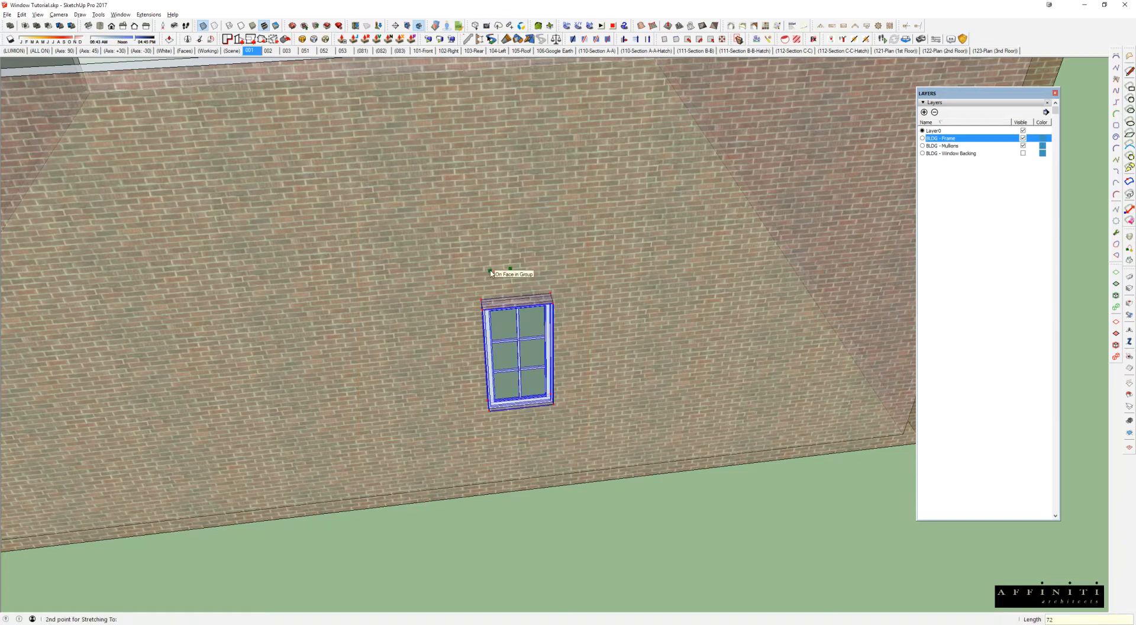
key("Return")
middle_click_drag(437, 343, 569, 292)
scroll(444, 343, "down", 2)
key("x")
Step: Slide the window along the white building's outer face by about 7' 5 1/4" and return to the brick building
scroll(568, 290, "down", 4)
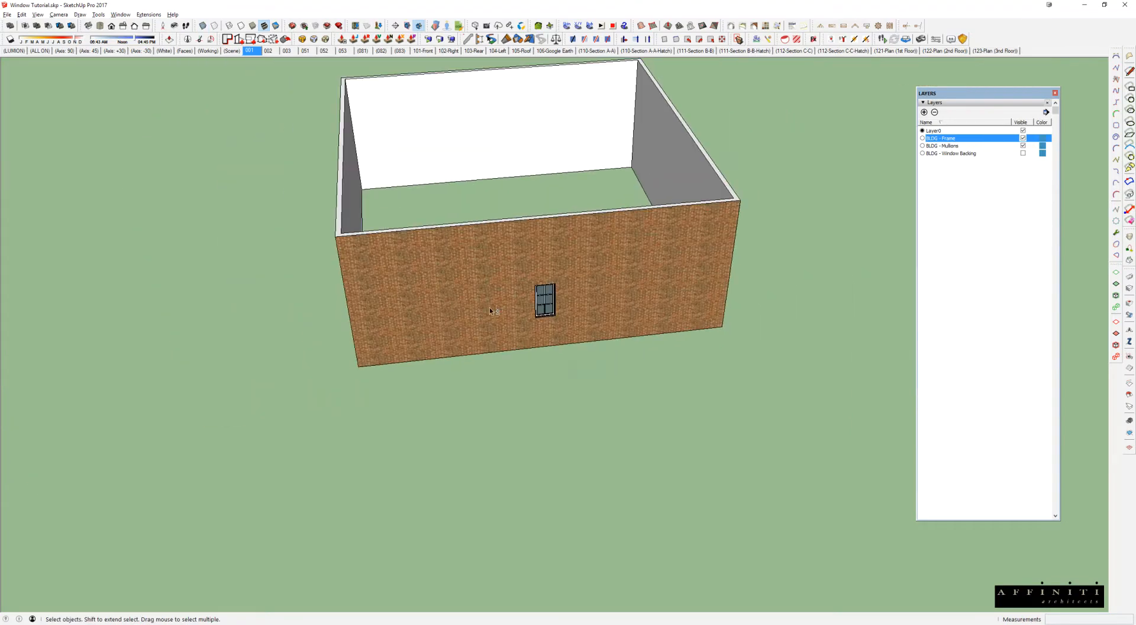
middle_click_drag(158, 364, 669, 280, "shift")
left_click(335, 287)
middle_click_drag(335, 287, 322, 315)
key("m")
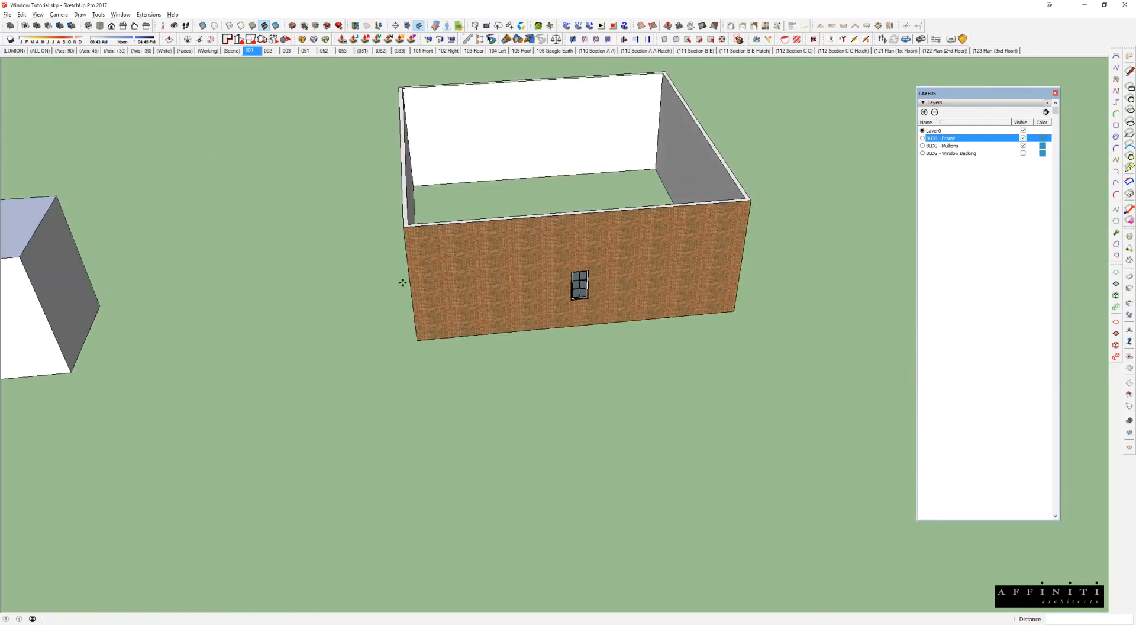
key("space")
middle_click_drag(563, 287, 553, 290)
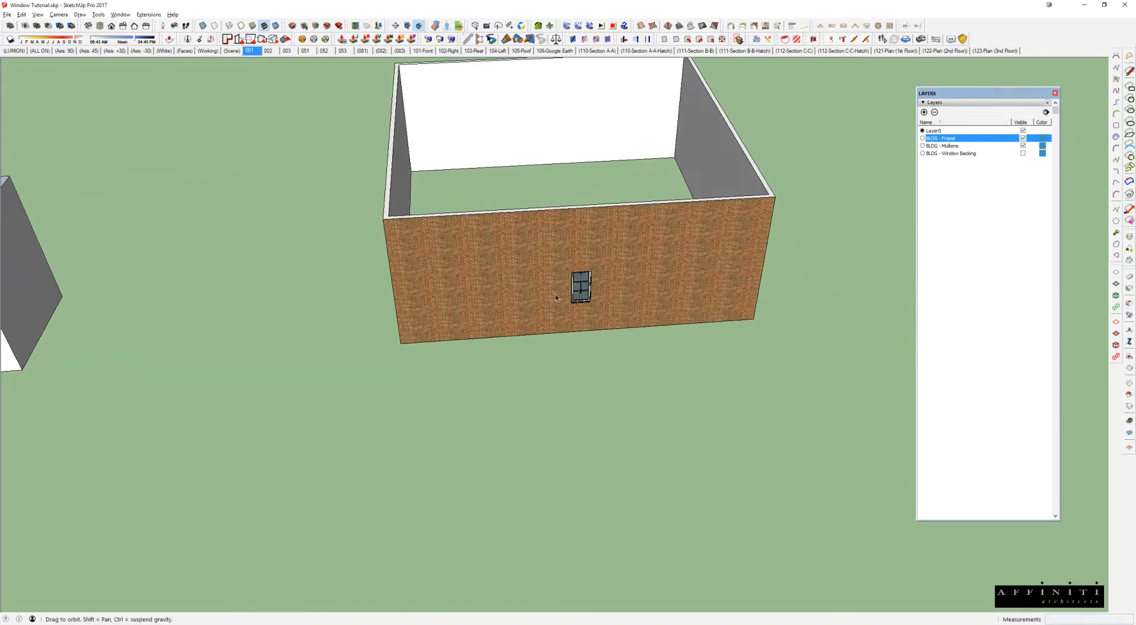
Step: Use Stretch By Area to shift the brick wall's window and its opening together 60" along the wall
scroll(560, 287, "up", 3)
key("r")
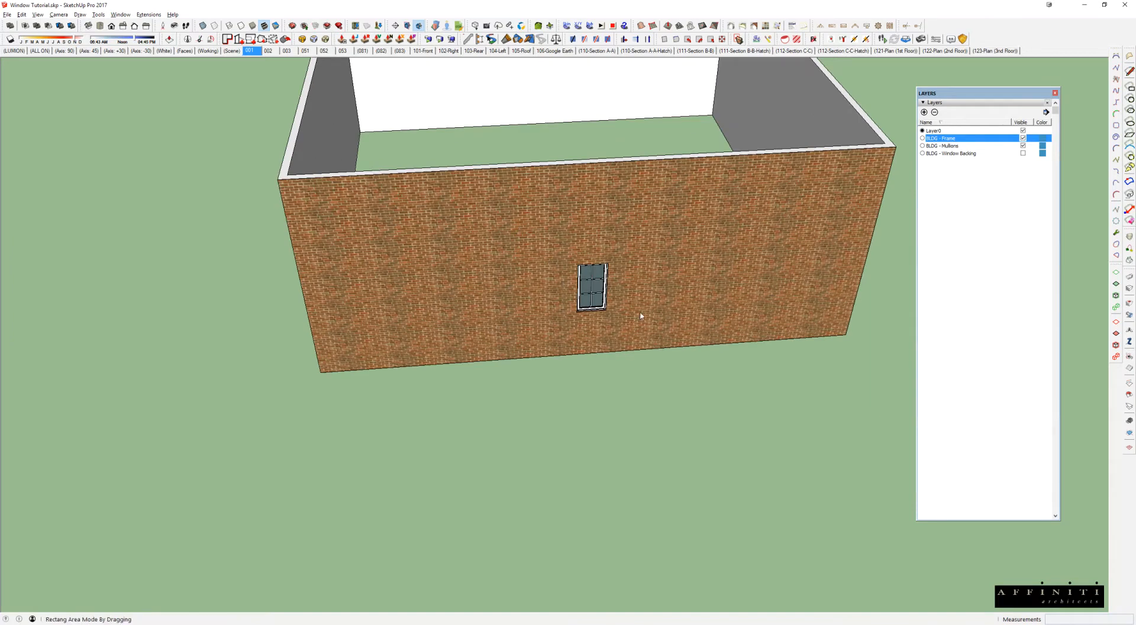
left_click_drag(550, 242, 638, 344)
left_click(518, 307)
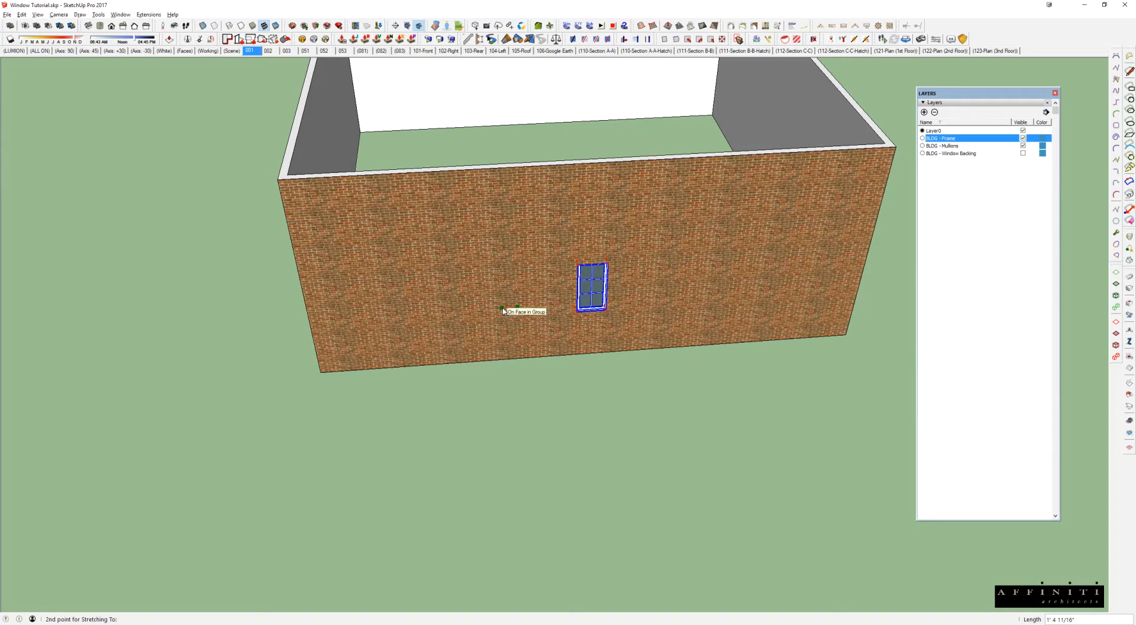
type("60")
key("Return")
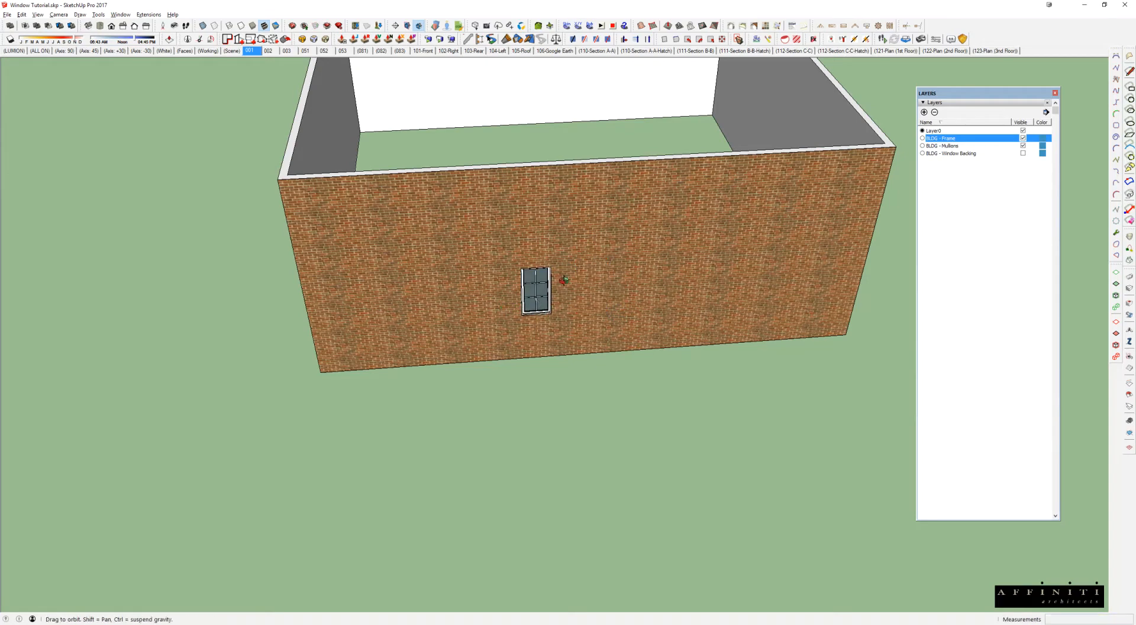
middle_click_drag(561, 282, 562, 270)
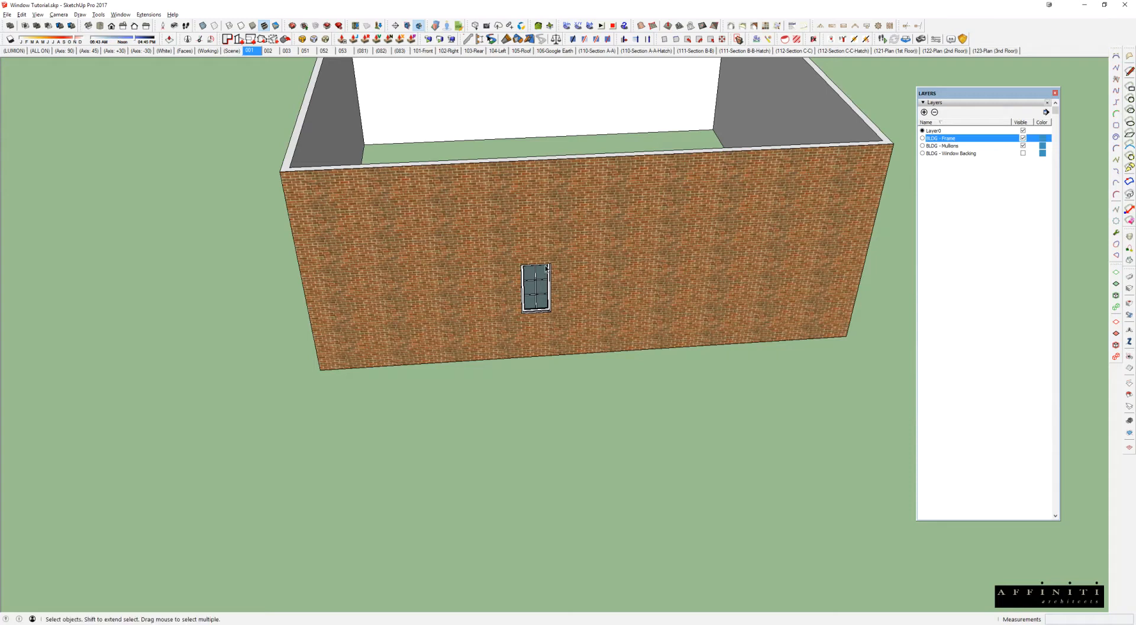
Step: Use Stretch By Area to lengthen the brick wall's window and its opening downward
scroll(517, 328, "up", 6)
middle_click_drag(549, 328, 535, 202)
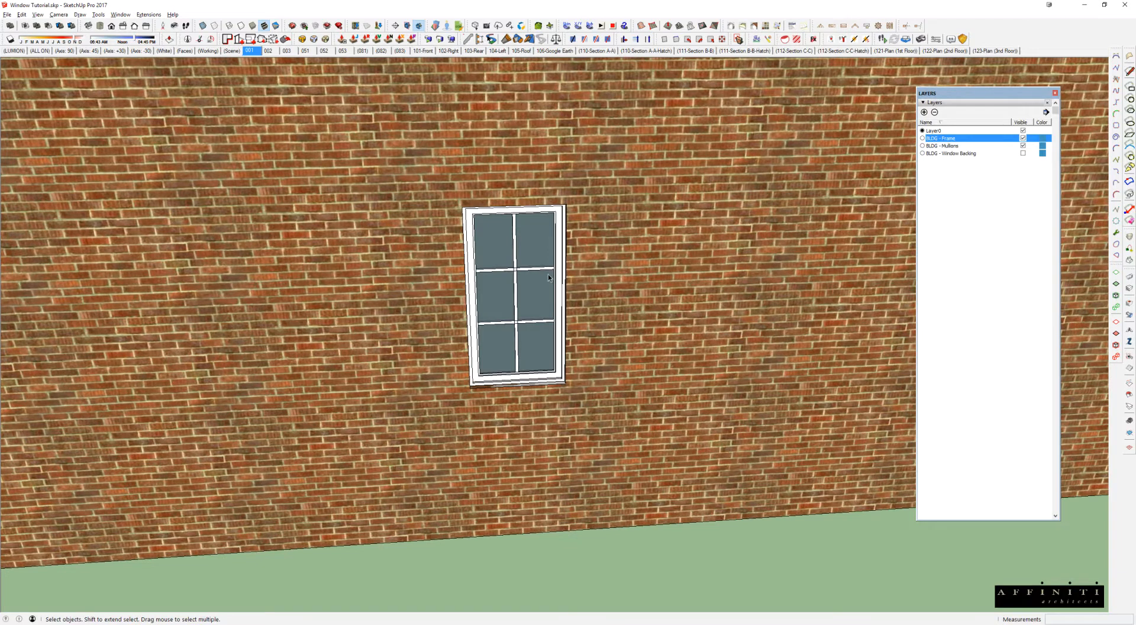
scroll(554, 337, "down", 2)
left_click(546, 331)
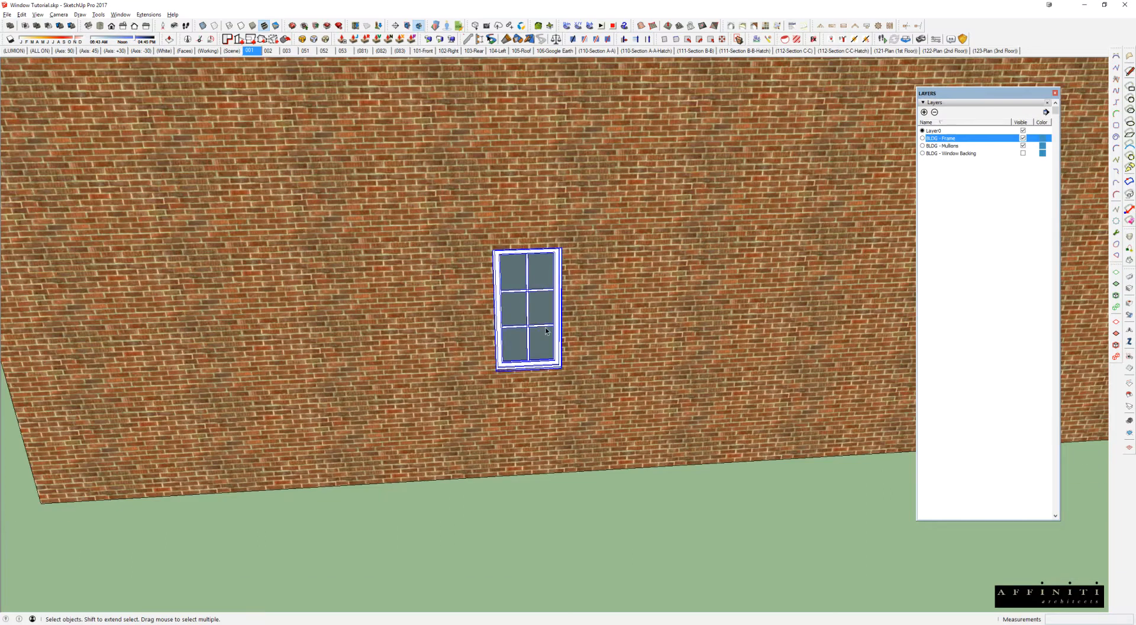
middle_click_drag(535, 356, 535, 329)
key("s")
left_click_drag(437, 343, 612, 398)
left_click(620, 312)
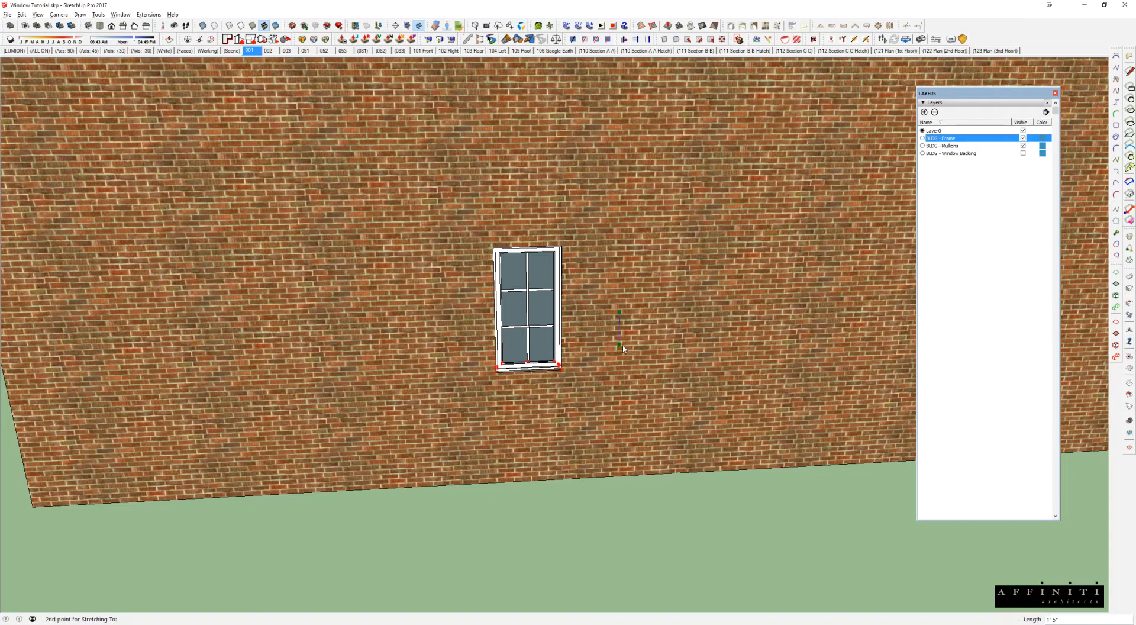
left_click(623, 345)
middle_click_drag(623, 346, 530, 221)
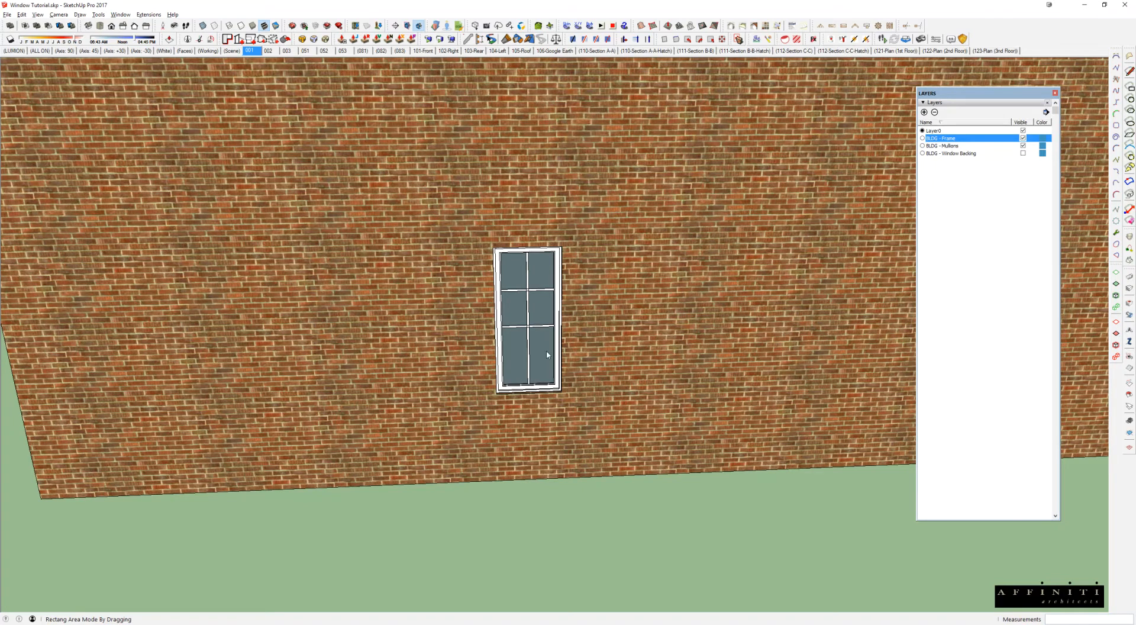
Step: Shift the lengthened window's lower horizontal mullion down, and move the upper mullion down 4" to even out the panes
scroll(569, 392, "up", 5)
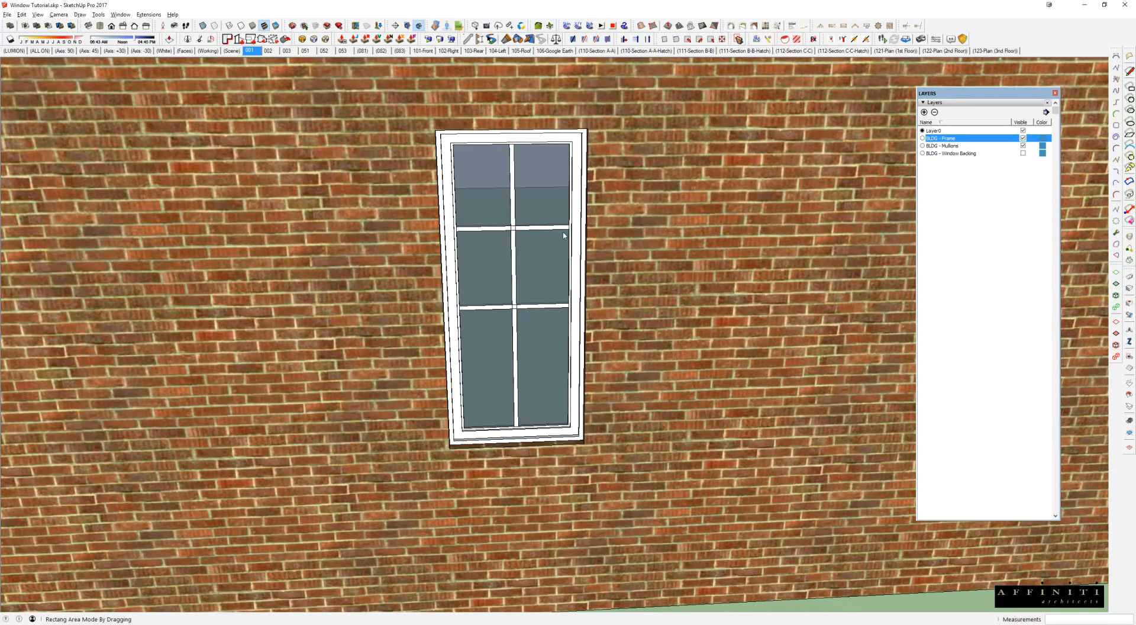
middle_click_drag(604, 292, 557, 307)
left_click_drag(421, 265, 681, 365)
left_click(650, 301)
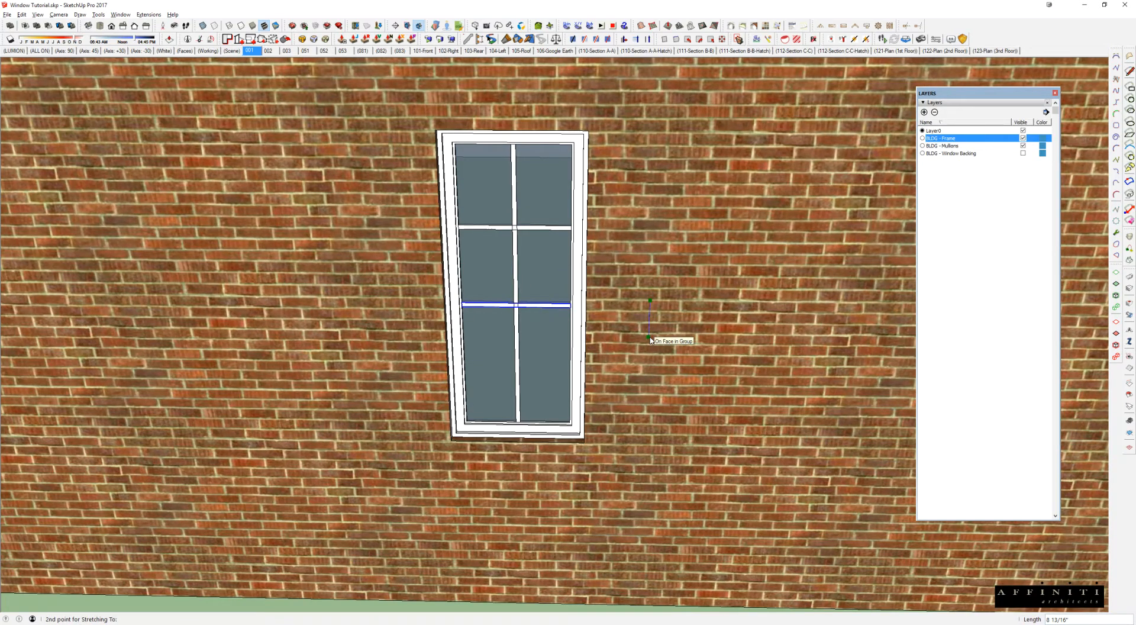
left_click(650, 338)
left_click_drag(416, 192, 689, 257)
left_click(643, 217)
type("4")
key("Return")
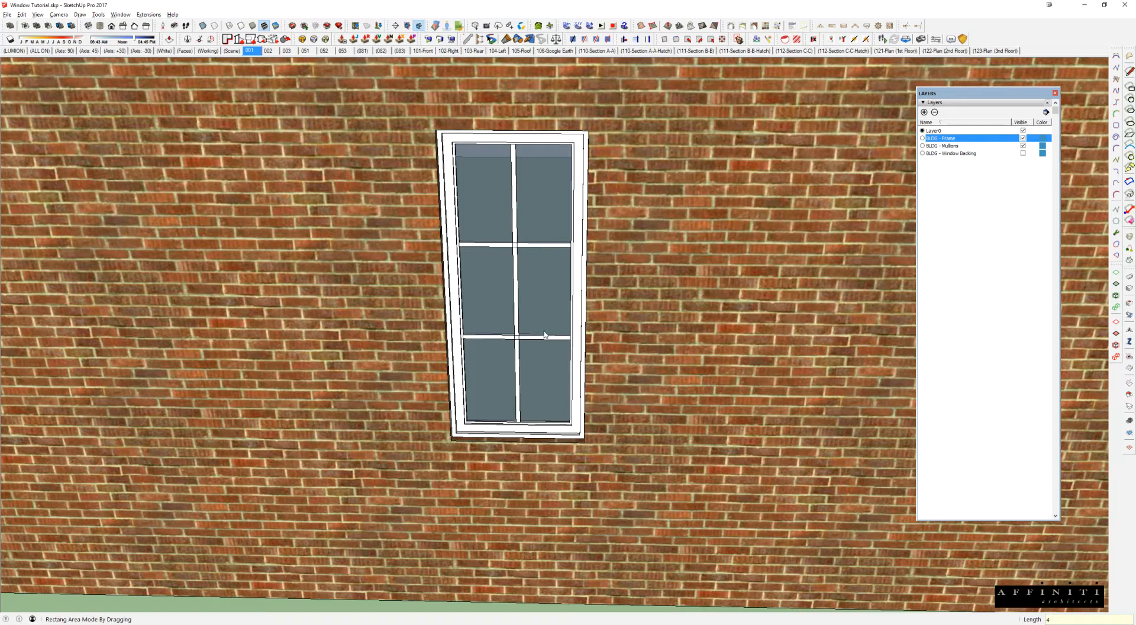
Step: Undo the mullion moves, the window's lengthening and its 60" shift along the wall
middle_click_drag(535, 252, 528, 380)
scroll(651, 358, "down", 3)
key("space")
scroll(518, 358, "down", 3)
scroll(527, 379, "down", 3)
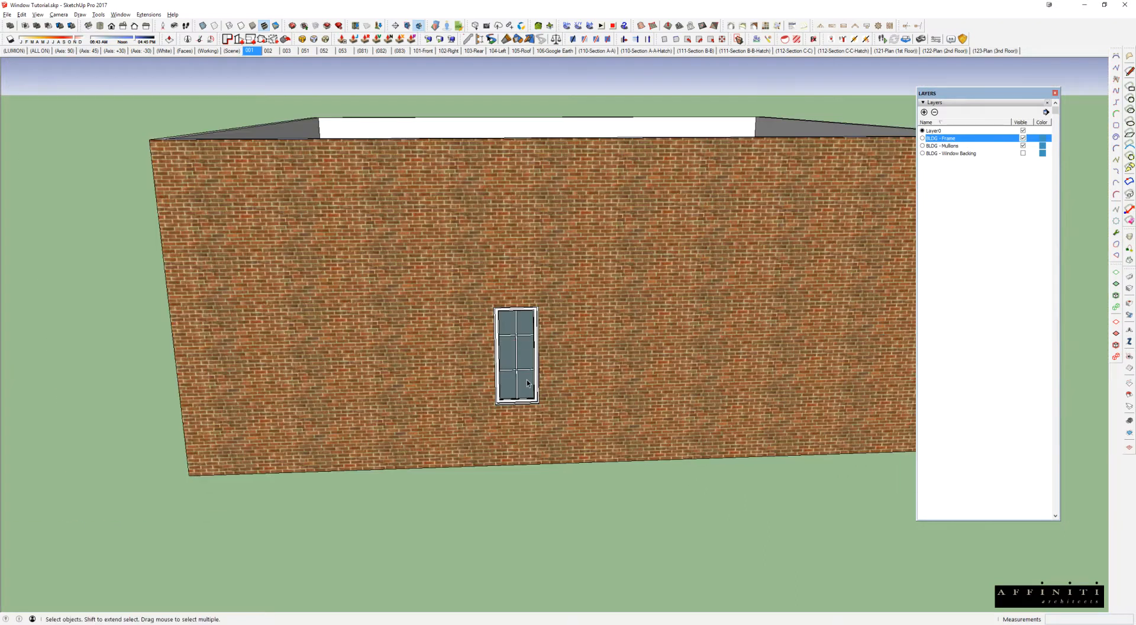
middle_click_drag(563, 367, 612, 406)
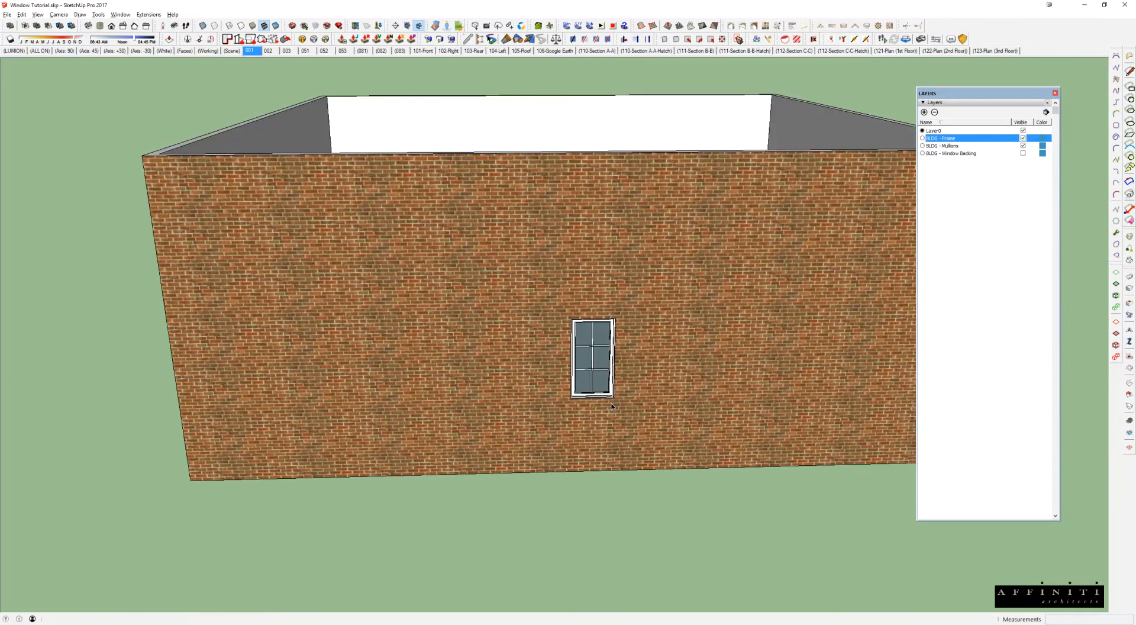
Step: Copy the brick wall's window about 6' 3" along the wall
left_click(606, 381)
scroll(593, 377, "up", 2)
key("m")
key("ctrl")
left_click(590, 435)
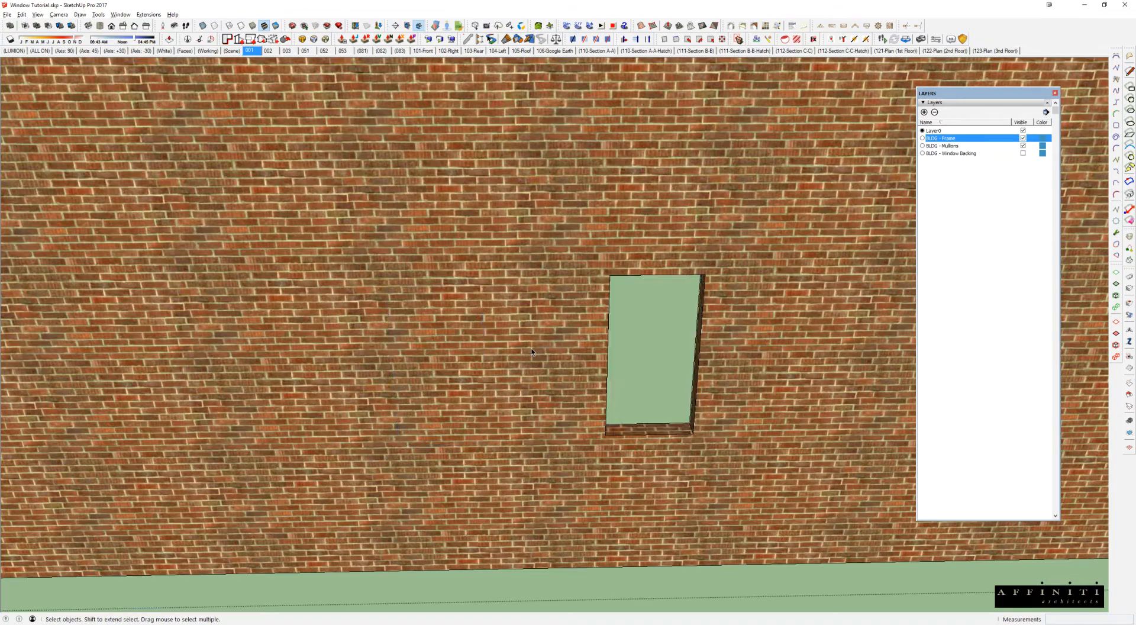
left_click(531, 351)
Step: Inside the brick wall group, draw a 2' 8" by 5' 2" rectangle at the copied window and push it 6" through the wall
key("r")
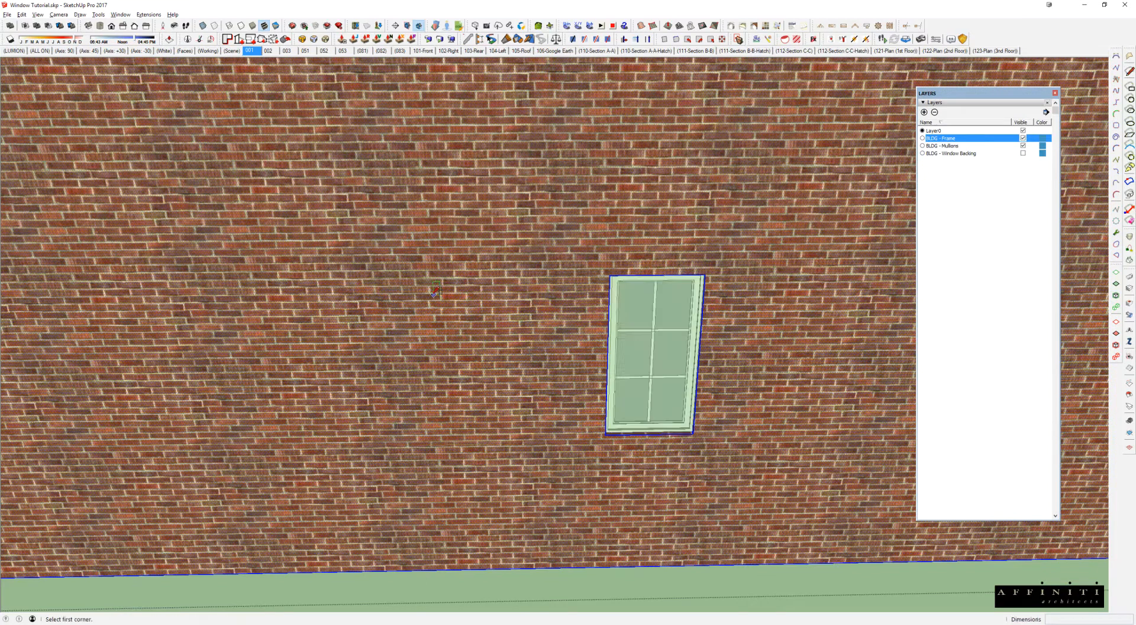
left_click(385, 286)
left_click(487, 444)
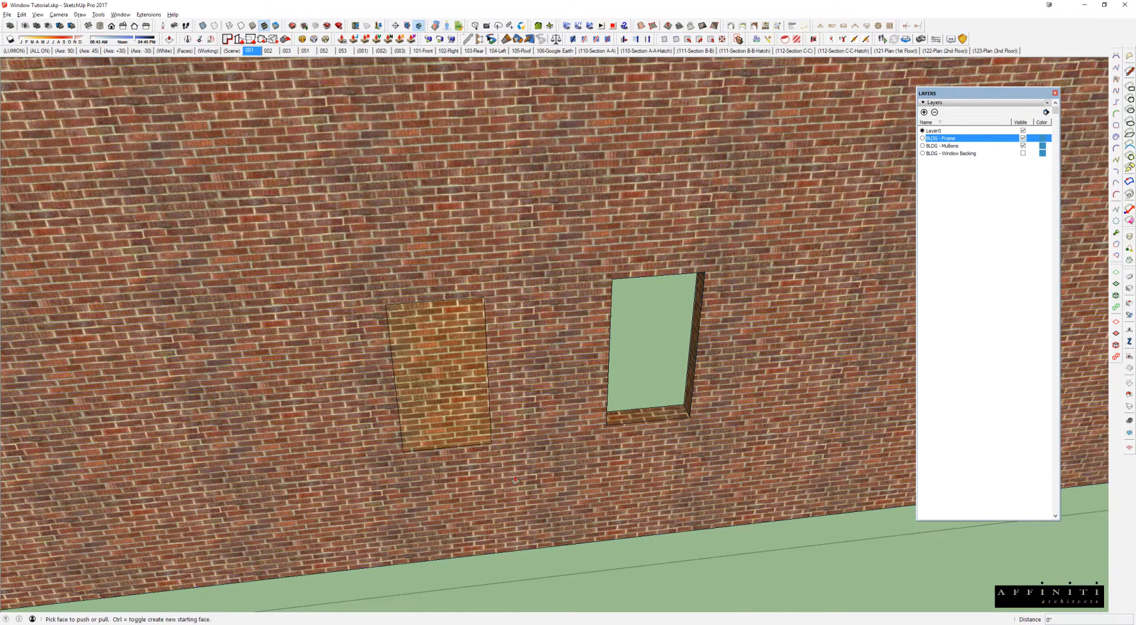
key("p")
left_click(449, 414)
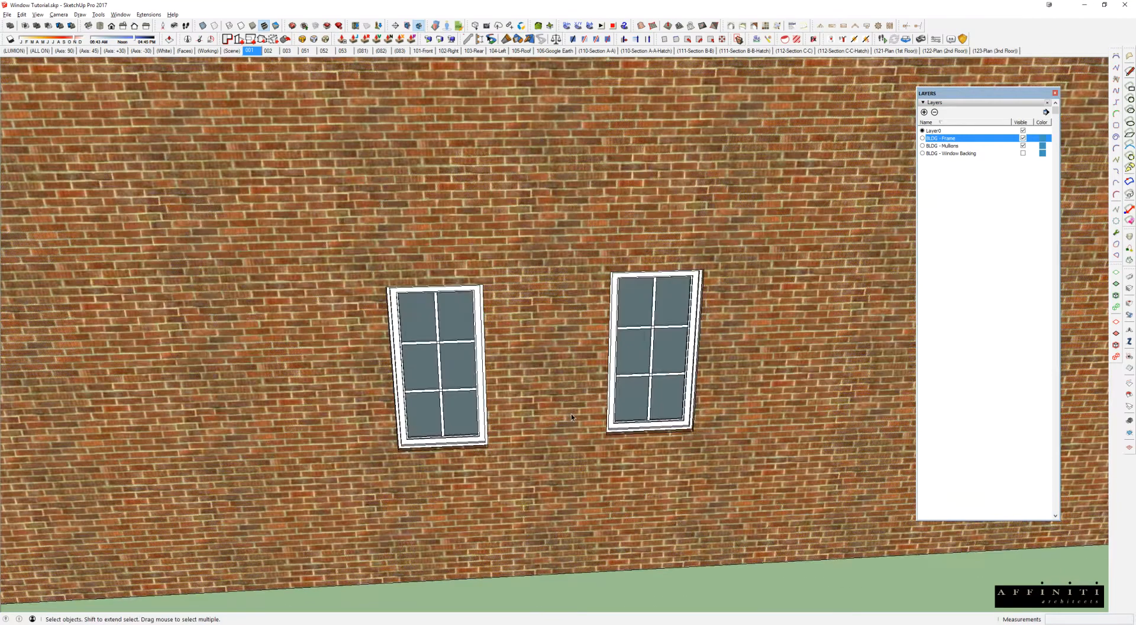
middle_click_drag(571, 414, 489, 421)
Step: Use Stretch By Area to move the copied window and its opening vertically, aligning its top with the original window
left_click_drag(389, 397, 535, 471)
left_click(496, 309)
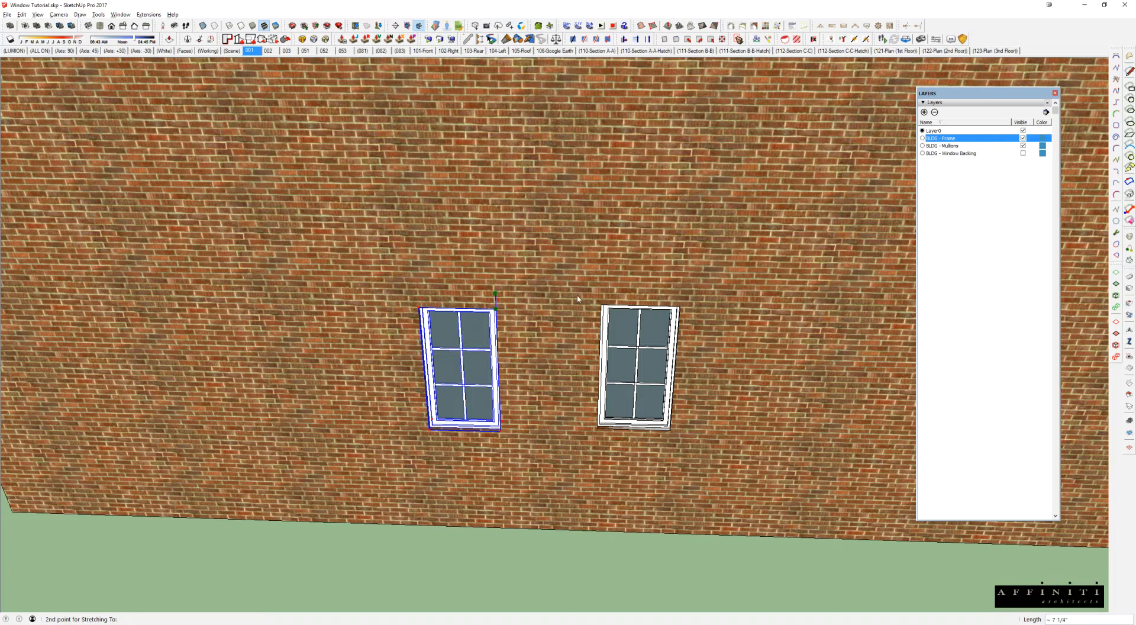
left_click(603, 307)
middle_click_drag(565, 340, 553, 275)
key("space")
Step: Select each of the two windows and check in Entity Info whether they share the same component definition
left_click(463, 348)
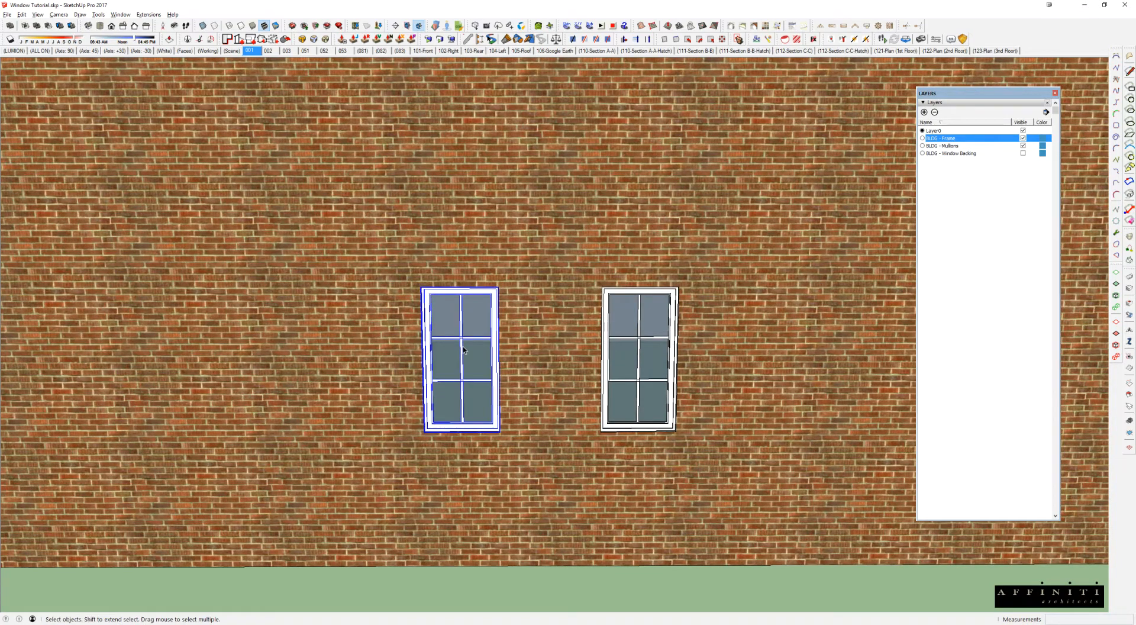
left_click(641, 348)
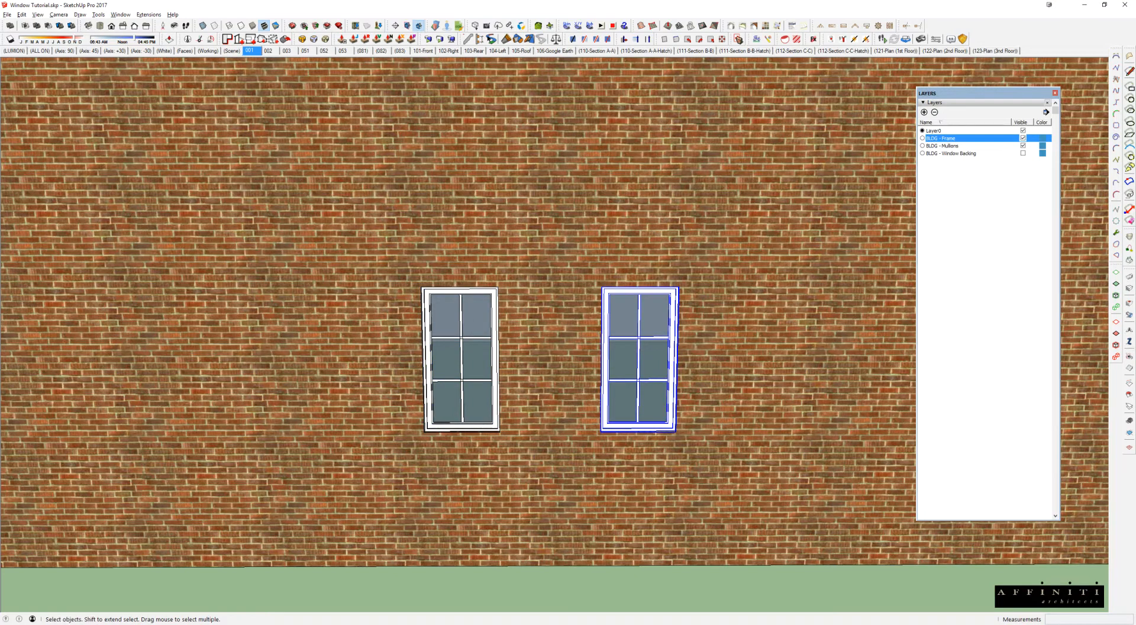
left_click(470, 323)
left_click_drag(1135, 107, 771, 107)
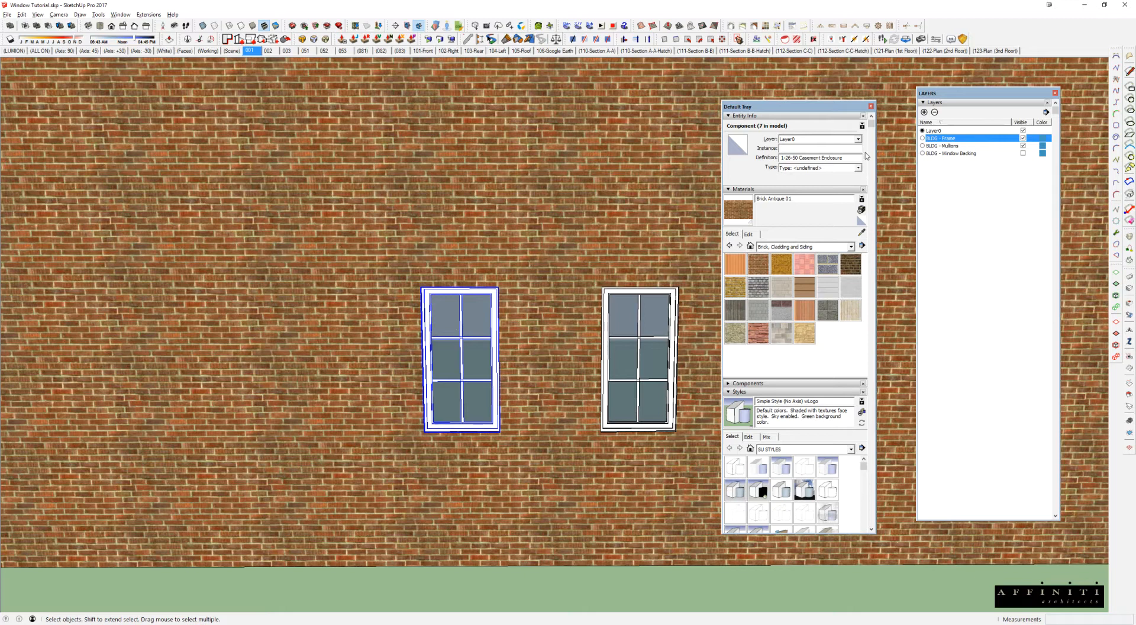
left_click_drag(865, 158, 750, 173)
left_click(666, 317)
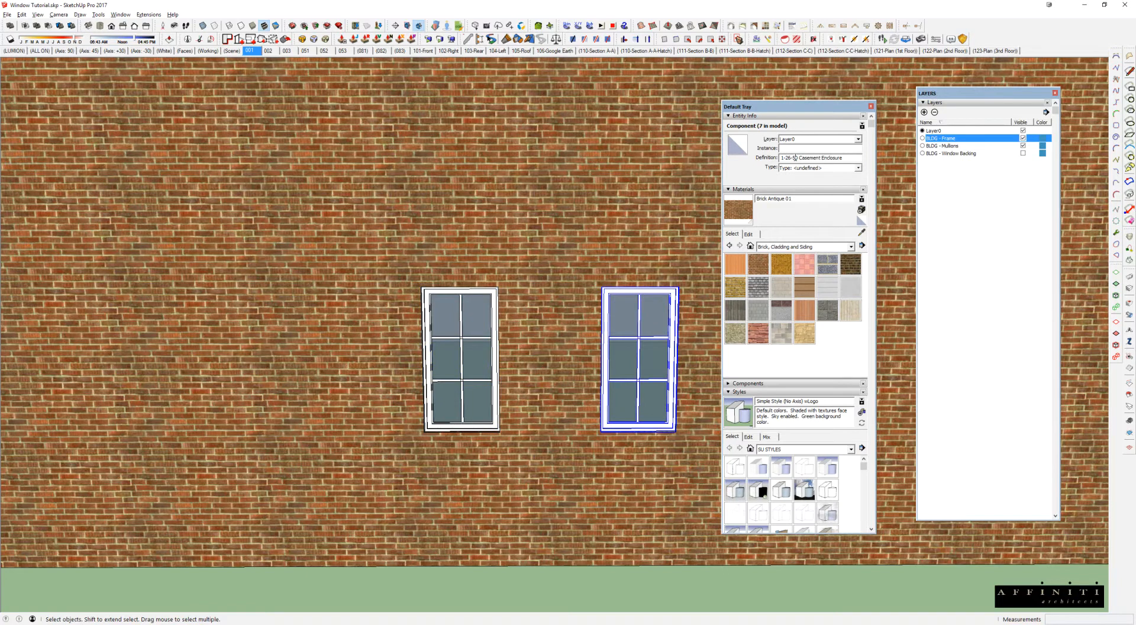
Step: Open one window component for editing, draw a test line from it, erase the line and close the component
double_click(620, 308)
middle_click_drag(621, 308, 525, 388)
scroll(605, 355, "up", 2)
key("l")
left_click(624, 317)
left_click(628, 182)
key("e")
left_click(627, 203)
key("space")
left_click(563, 311)
Step: Use Stretch By Area to lengthen the original window and its opening downward by 12", leaving the copied window alone
scroll(565, 311, "down", 3)
mouse_move(563, 311)
middle_mouse_down()
mouse_move(649, 314)
mouse_move(674, 332)
middle_mouse_up()
scroll(648, 378, "up", 3)
middle_click_drag(649, 378, 469, 363)
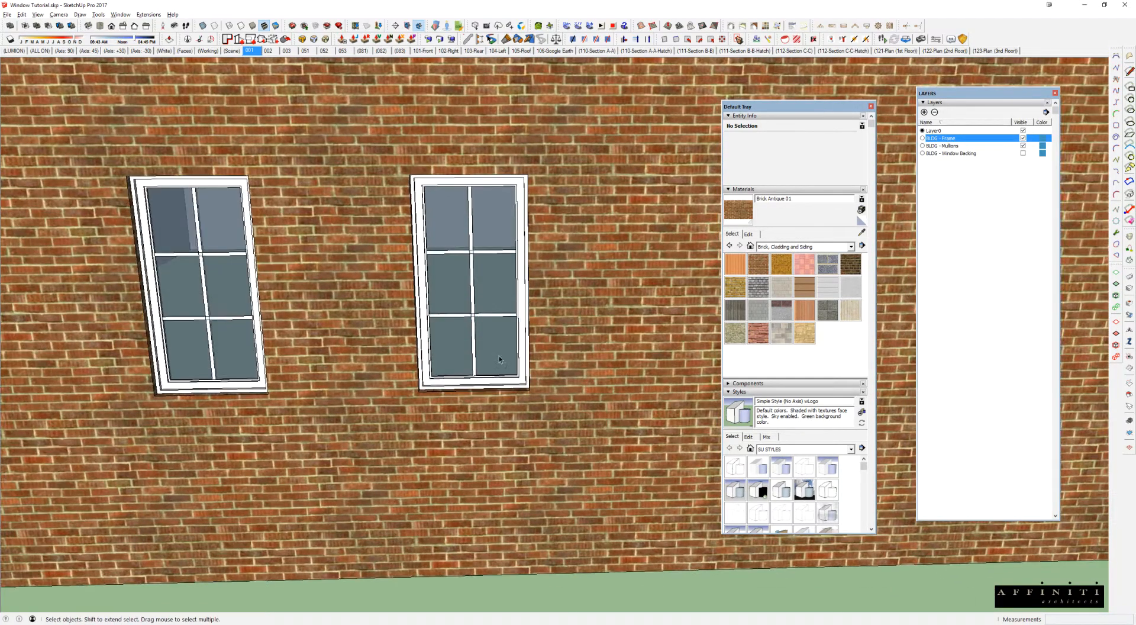
scroll(468, 363, "down", 1)
key("r")
left_click_drag(370, 349, 593, 428)
left_click(588, 344)
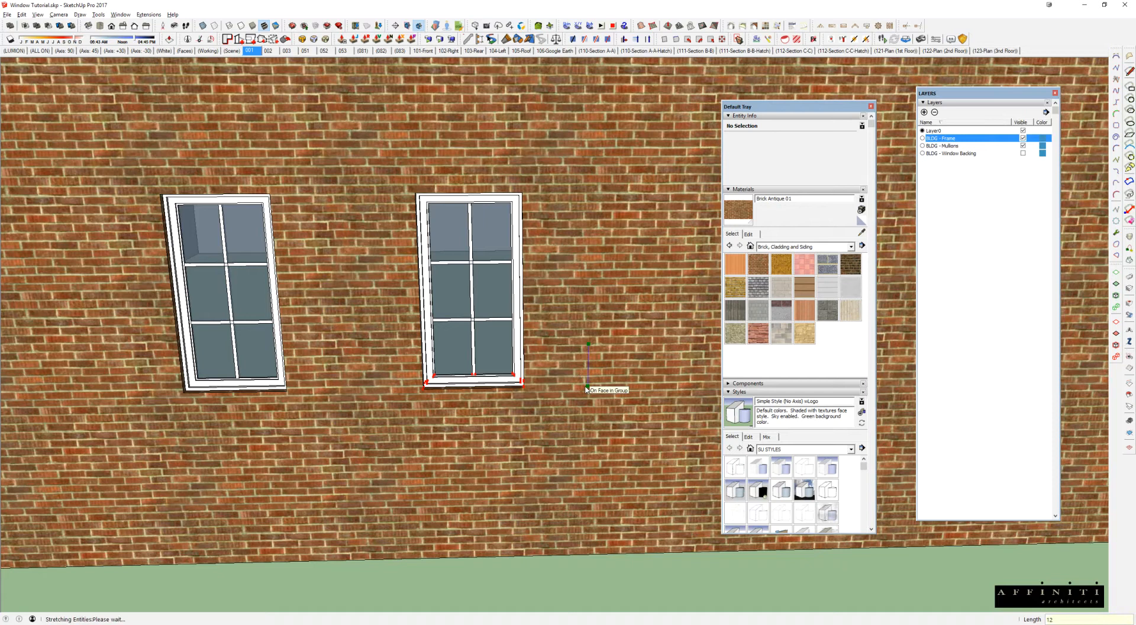
key("space")
Step: Check the shorter window's component definition, and rename the lengthened window's definition to 1-26-60 Casement Enclosure
left_click(246, 322)
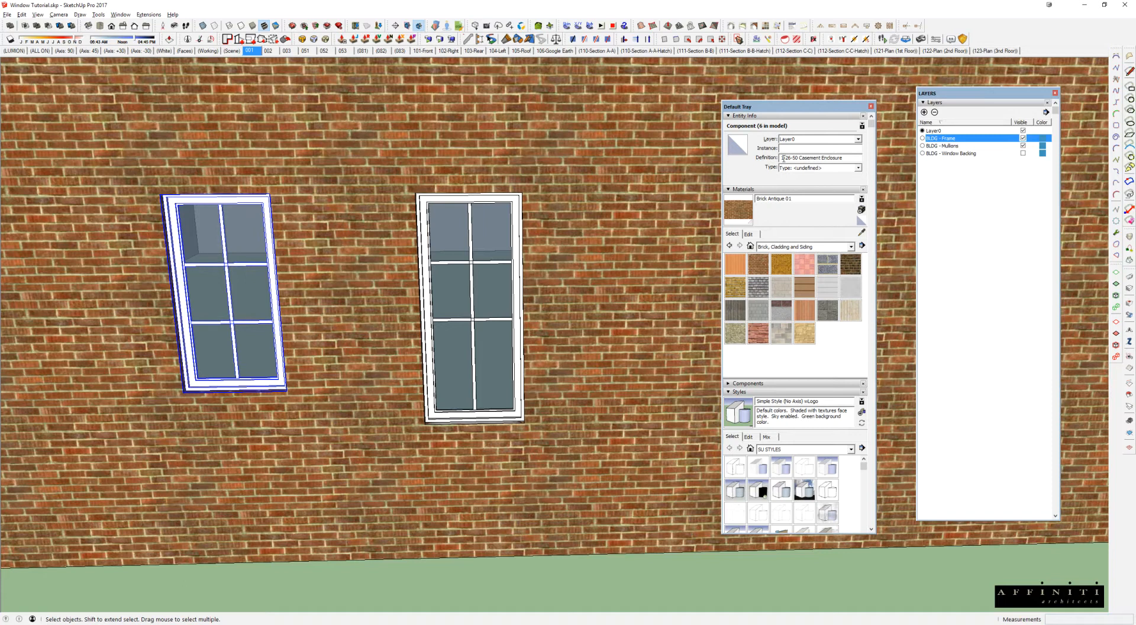
left_click_drag(786, 158, 846, 158)
left_click(472, 266)
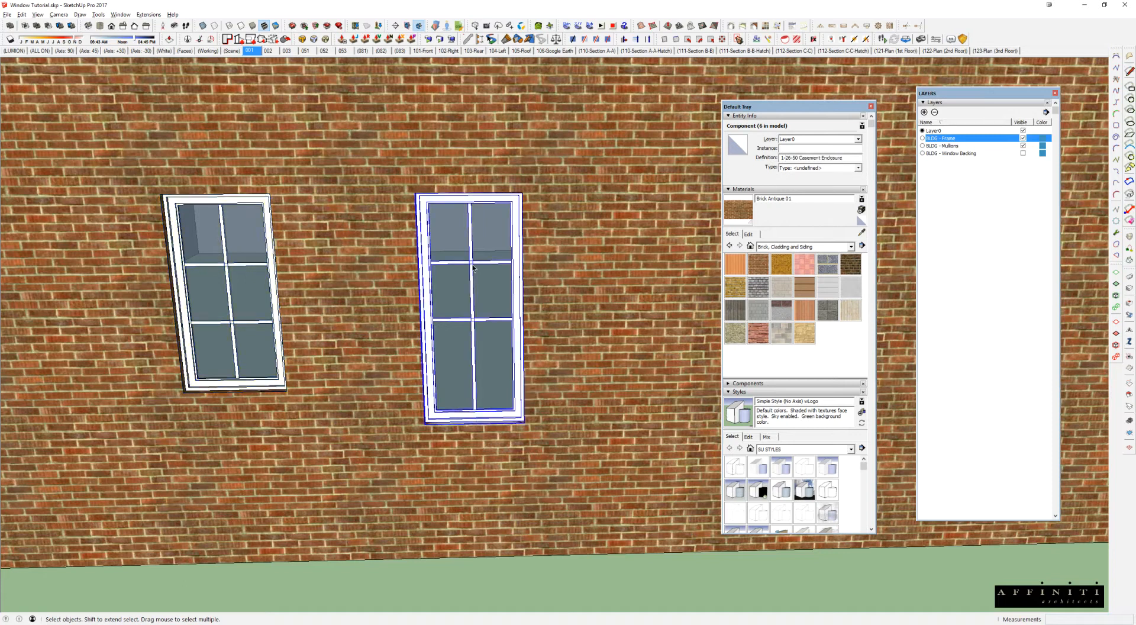
left_click_drag(782, 159, 856, 158)
left_click(845, 159)
left_click(795, 158)
type("6")
middle_click_drag(534, 305, 464, 436)
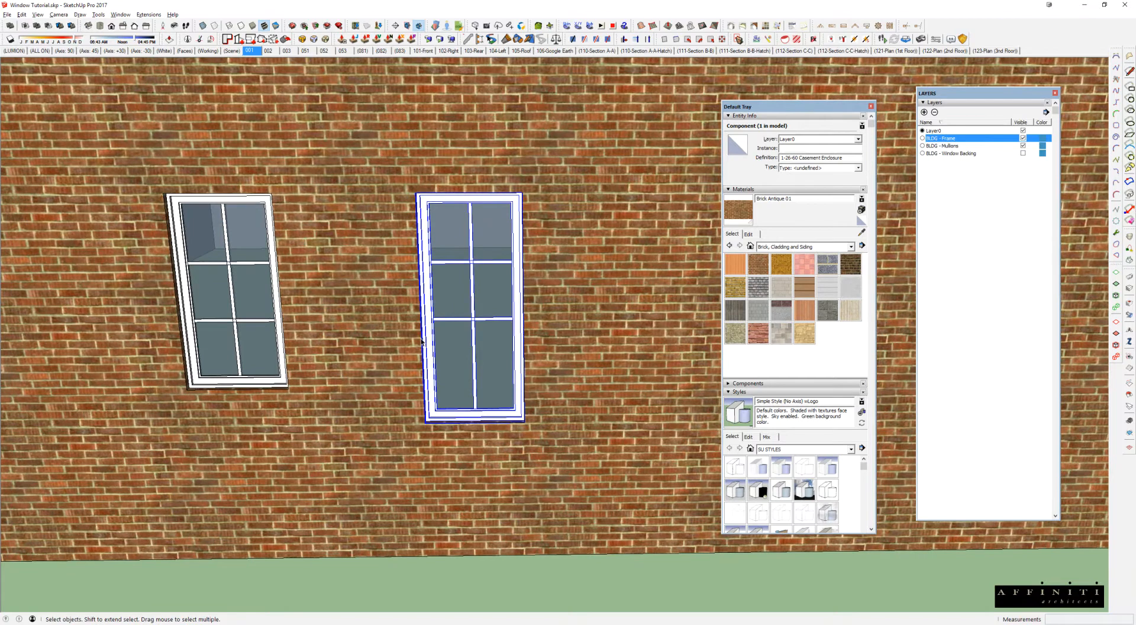
Step: Even out the taller window's panes by shifting its lower horizontal mullion down and moving the upper one down 4"
middle_click_drag(424, 321, 406, 328)
left_click_drag(402, 294, 574, 350)
left_click(567, 316)
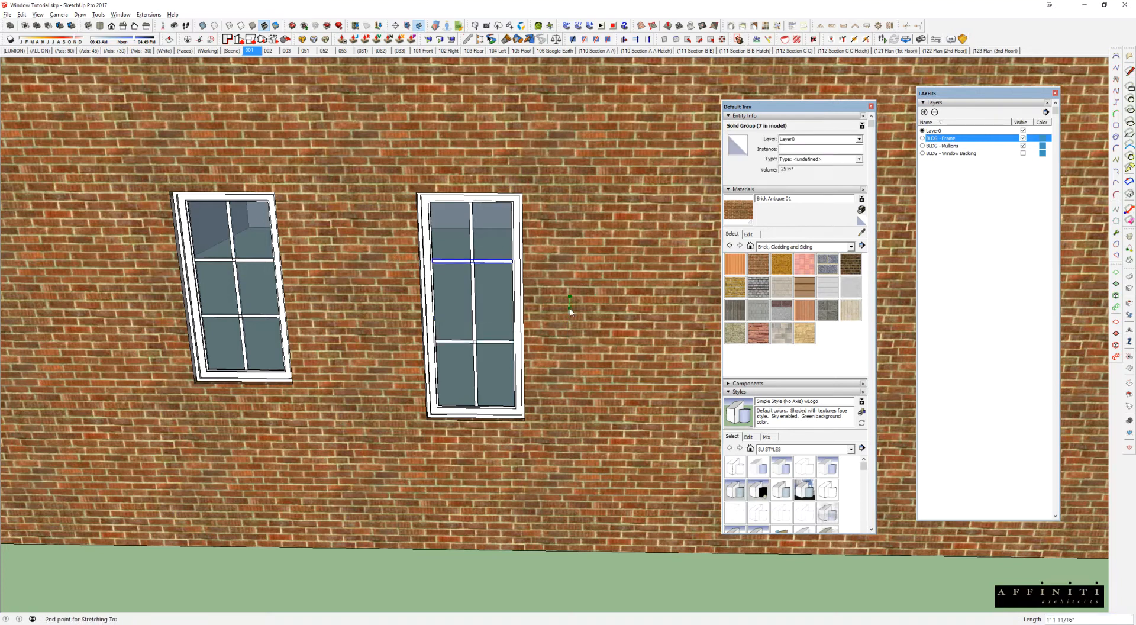
middle_click_drag(576, 324, 570, 362)
type("4")
key("Return")
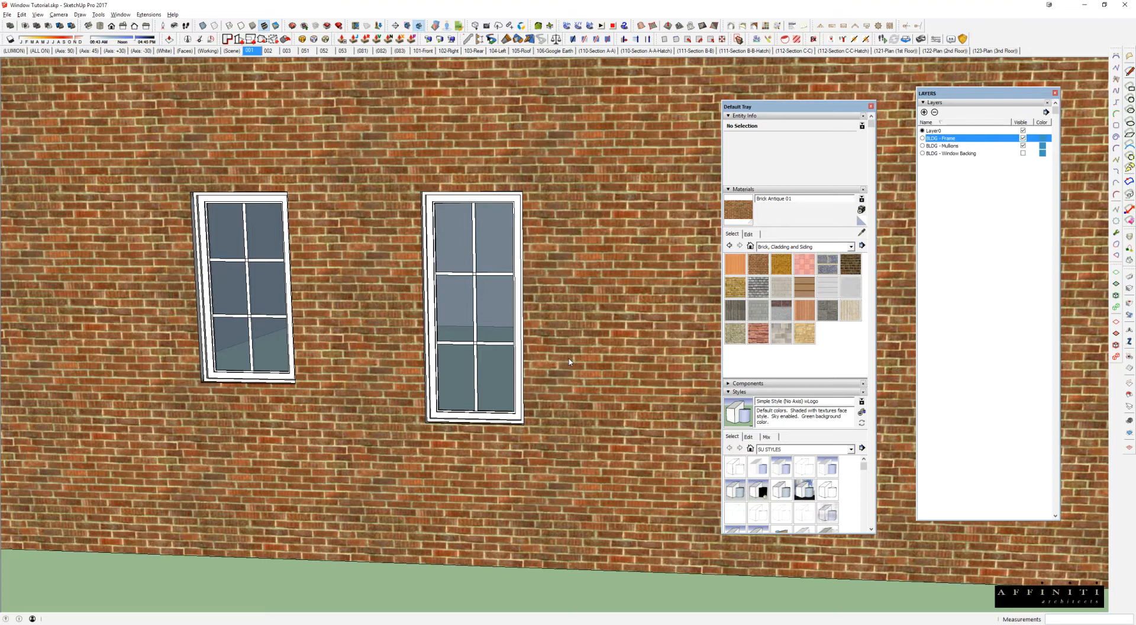
Step: Copy the shorter 1-26-50 casement window farther along the brick wall, away from the taller window
middle_click_drag(570, 362, 535, 437)
scroll(540, 420, "up", 2)
left_click(511, 427)
key("m")
key("ctrl")
left_click(537, 476)
Step: Inside the brick wall group, draw a rectangle matching the new window copy and push it 6" through to cut its opening
key("space")
key("ctrl+a")
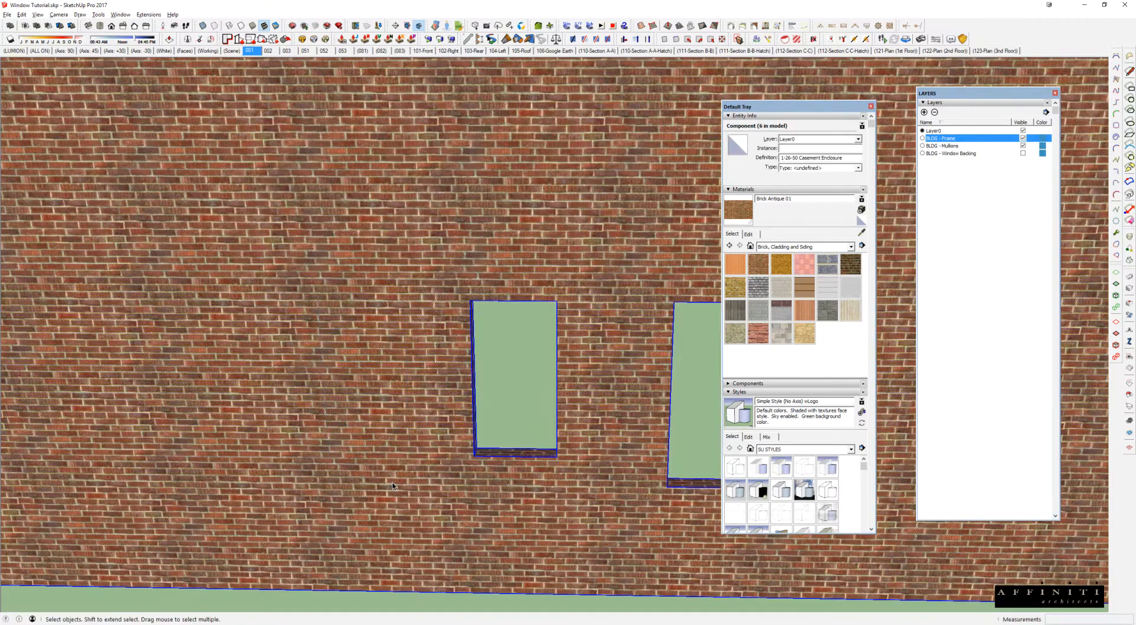
key("r")
left_click(318, 299)
left_click(409, 454)
middle_click_drag(421, 453, 514, 507)
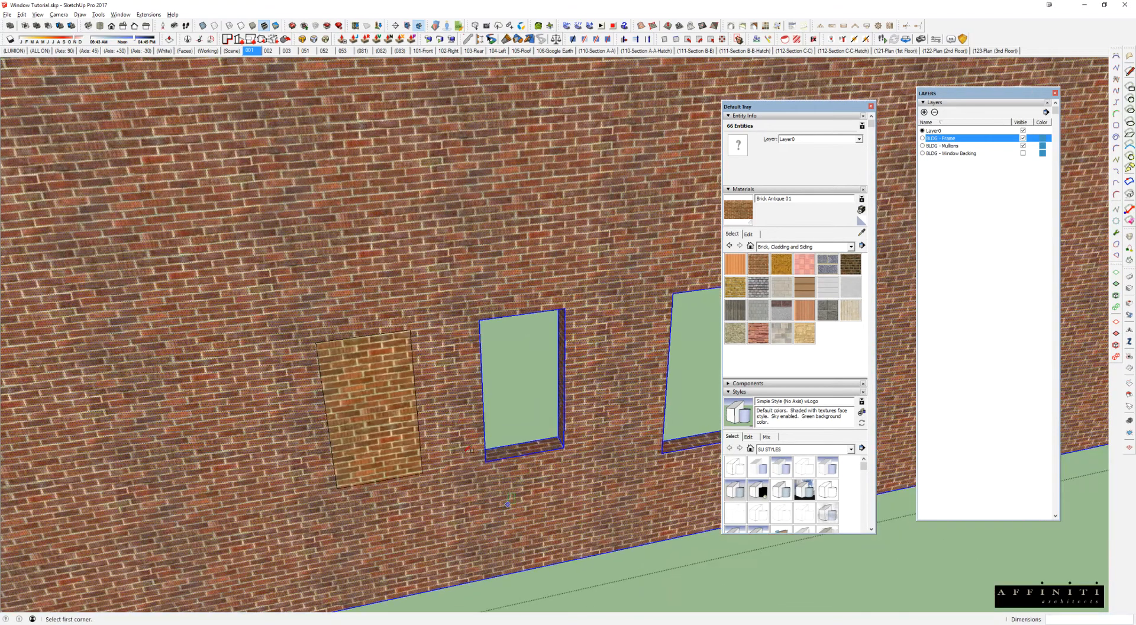
scroll(440, 430, "up", 2)
key("p")
left_click(375, 455)
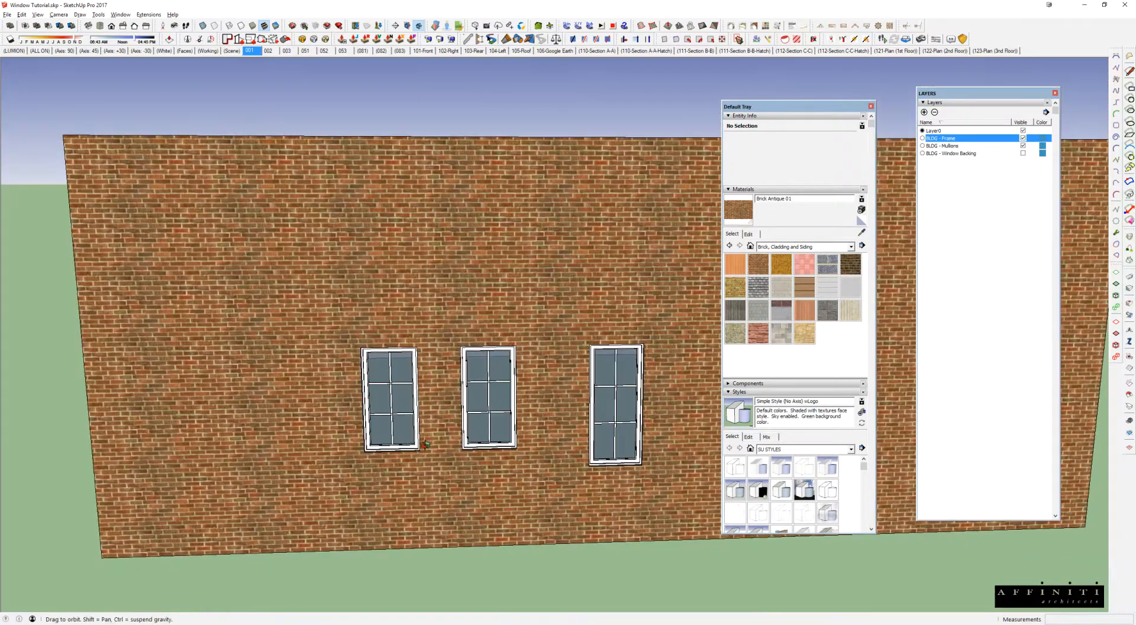
Step: Select the two shorter windows in turn and compare their component definitions in Entity Info
key("space")
left_click(384, 396)
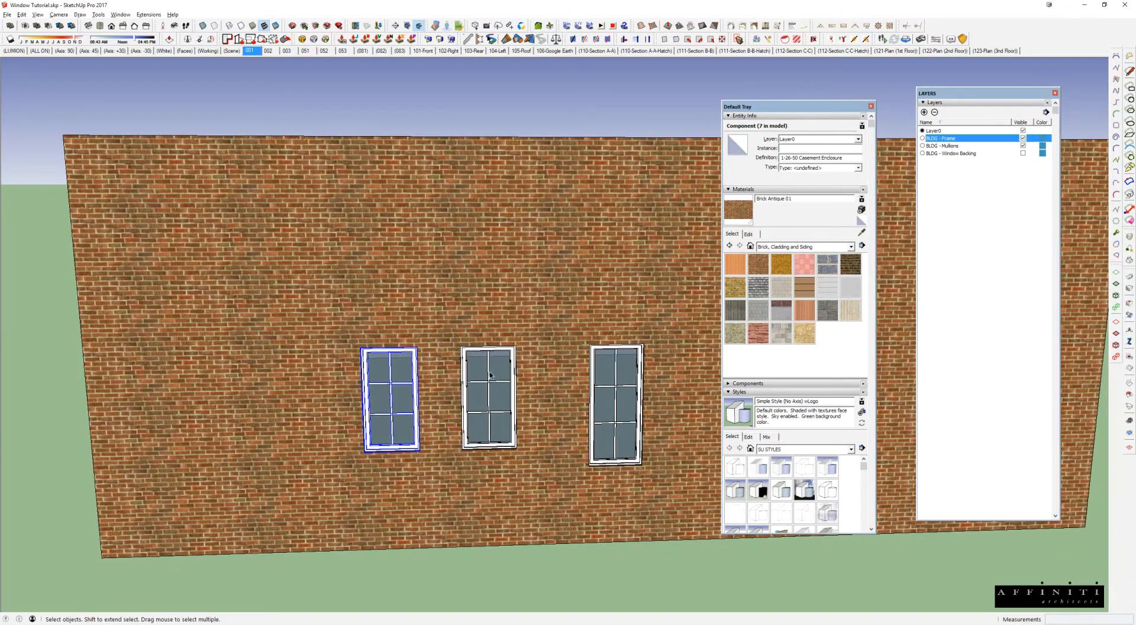
left_click(492, 375)
scroll(495, 373, "up", 3)
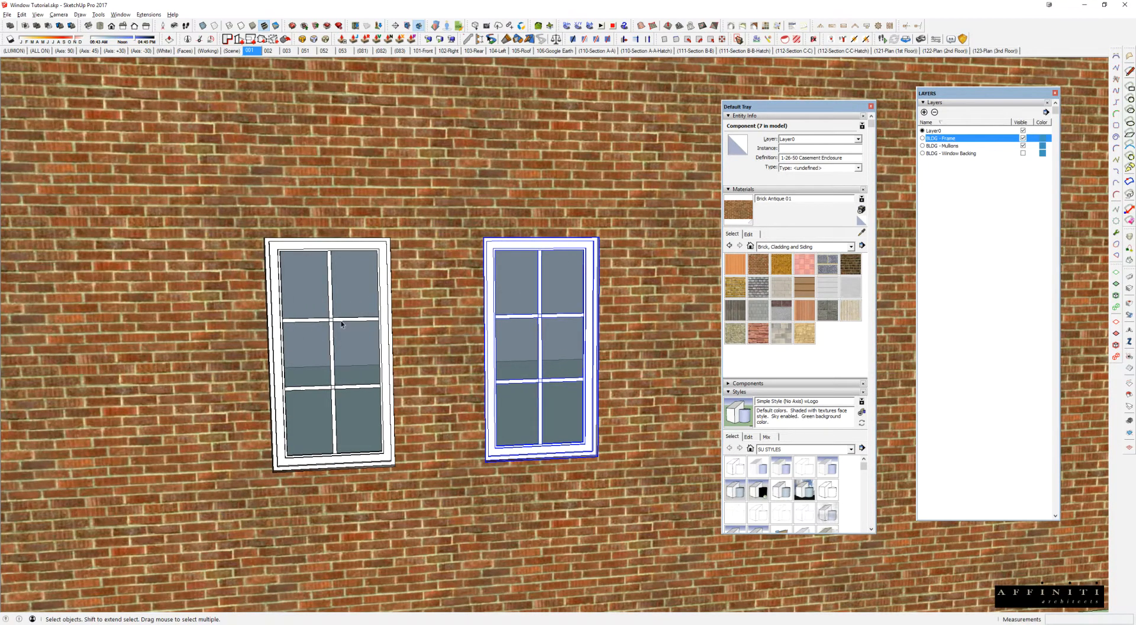
middle_click_drag(574, 448, 549, 435, "shift")
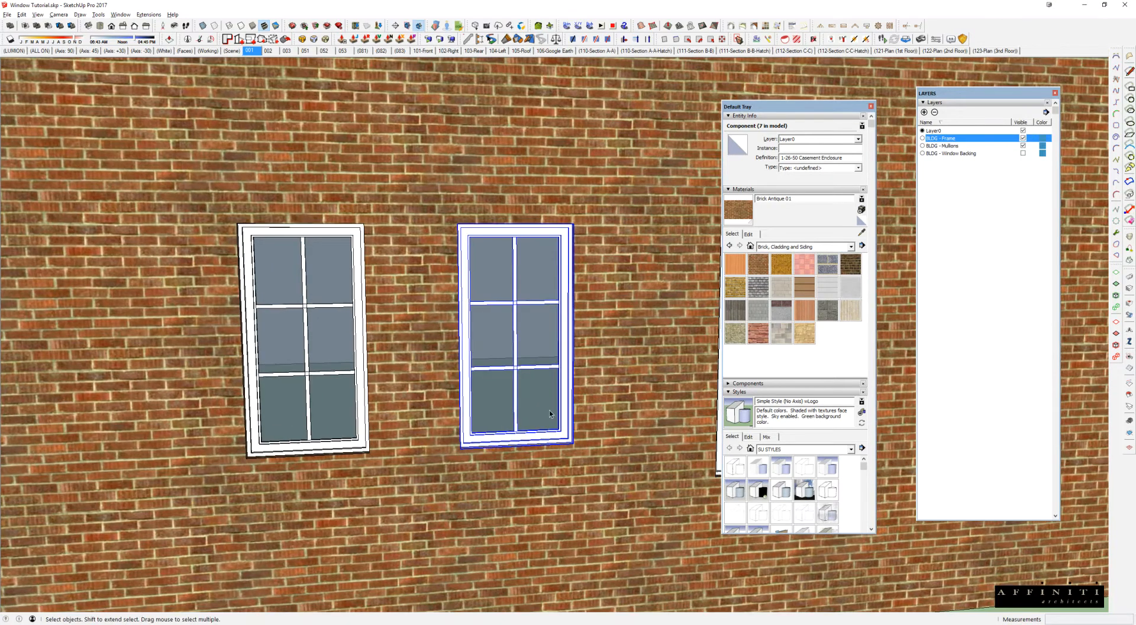
Step: Try stretching the lower part of the shorter casement window copy down 12" inside its component and check its nested window block
double_click(491, 330)
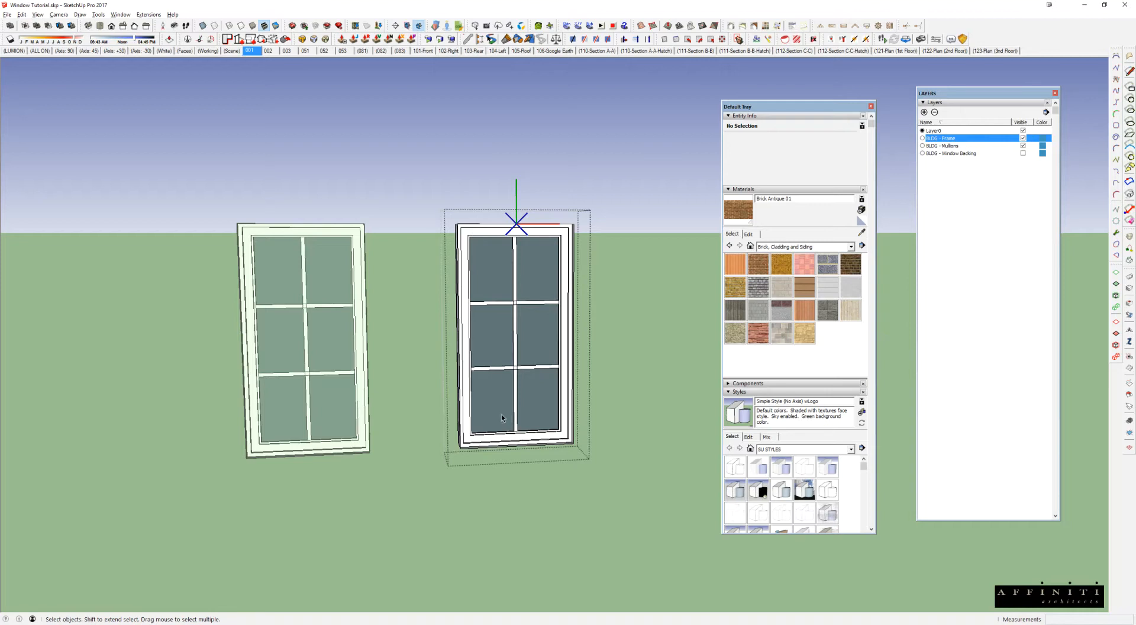
right_click(497, 375)
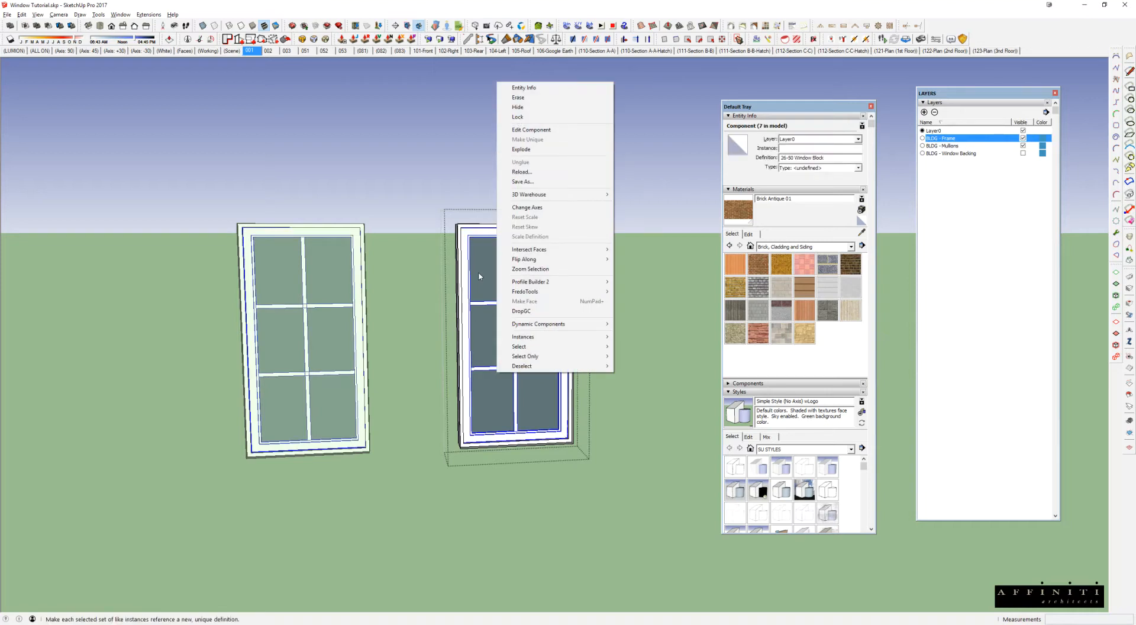
left_click(479, 276)
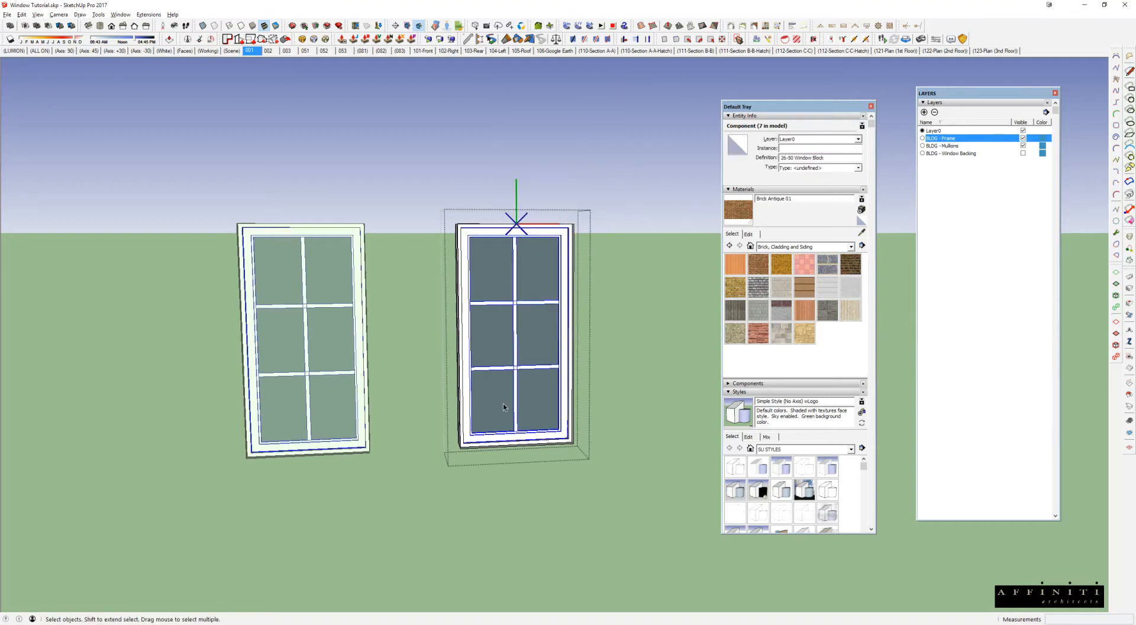
left_click_drag(414, 389, 627, 499)
left_click(609, 402)
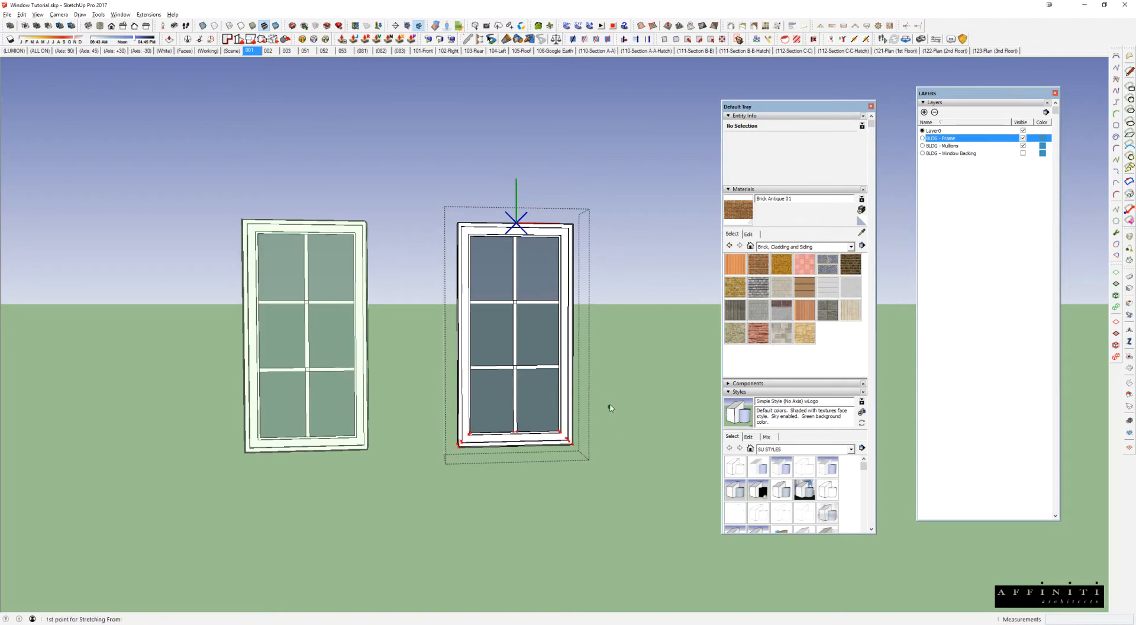
left_click(613, 450)
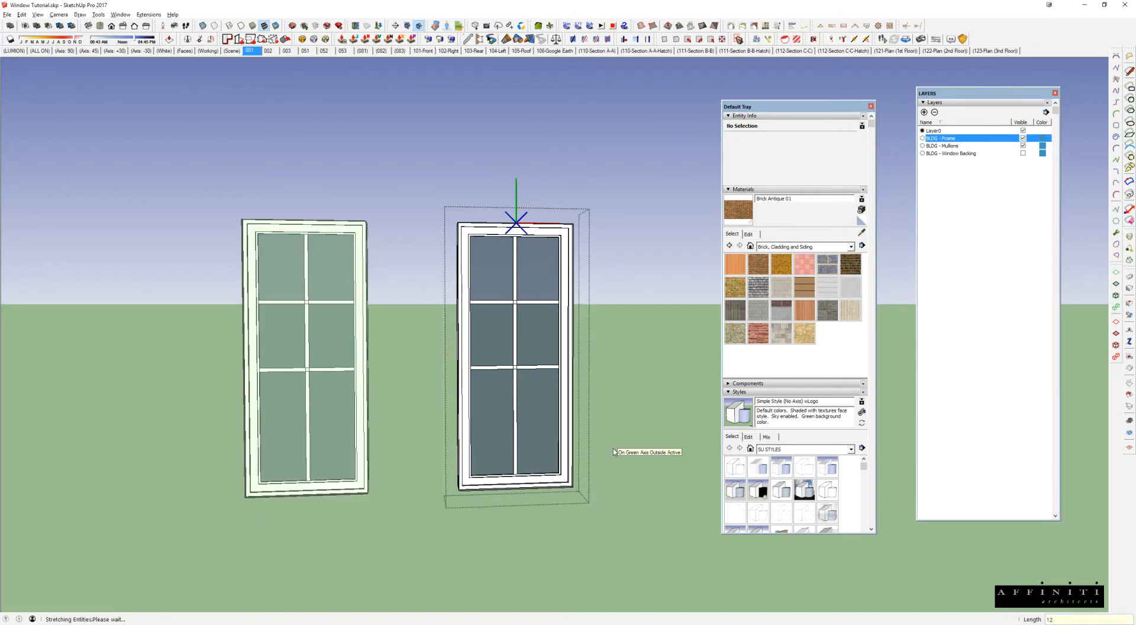
middle_click_drag(595, 451, 527, 443)
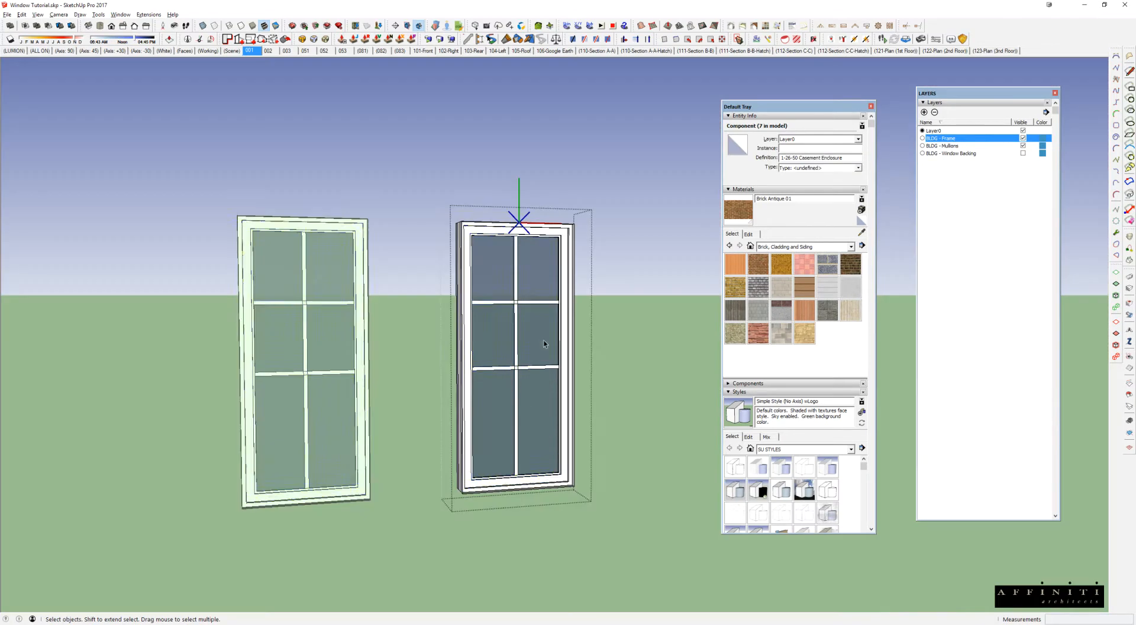
left_click(545, 341)
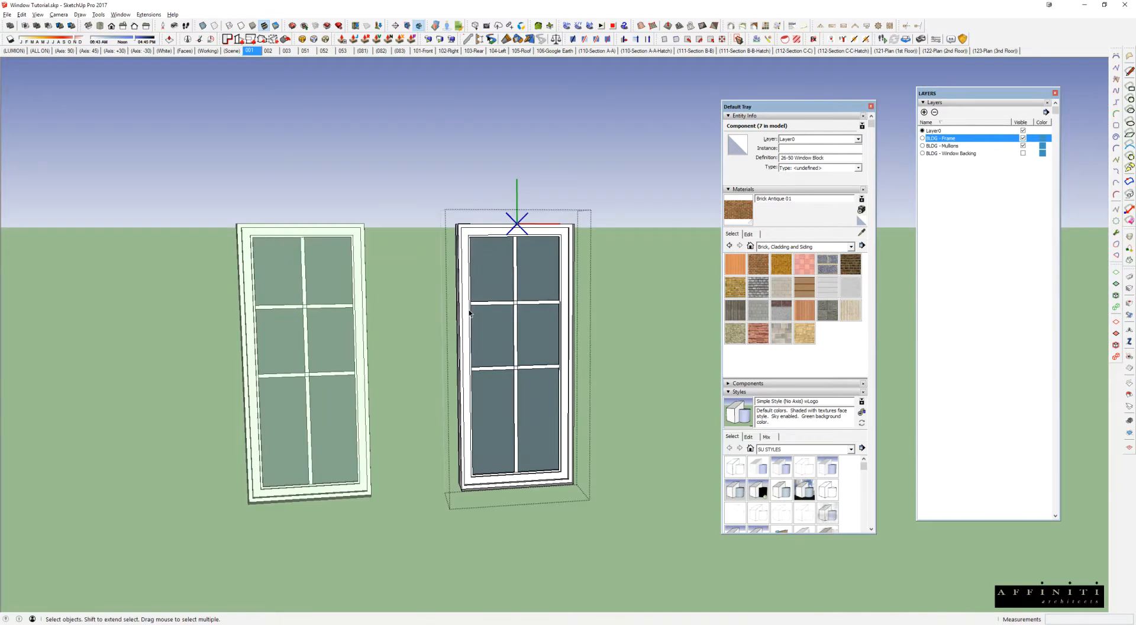
scroll(469, 312, "down", 5)
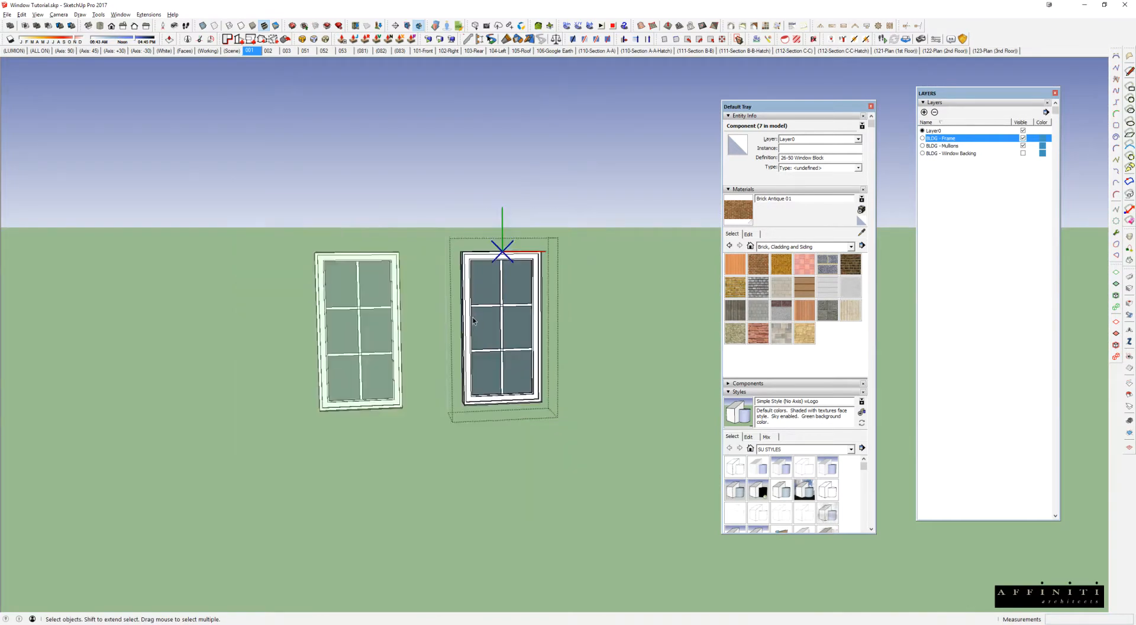
Step: Switch to the Blocks - Window - Casement file, copy a double casement window, and paste it onto the brick wall in Window Tutorial
key("alt+Tab")
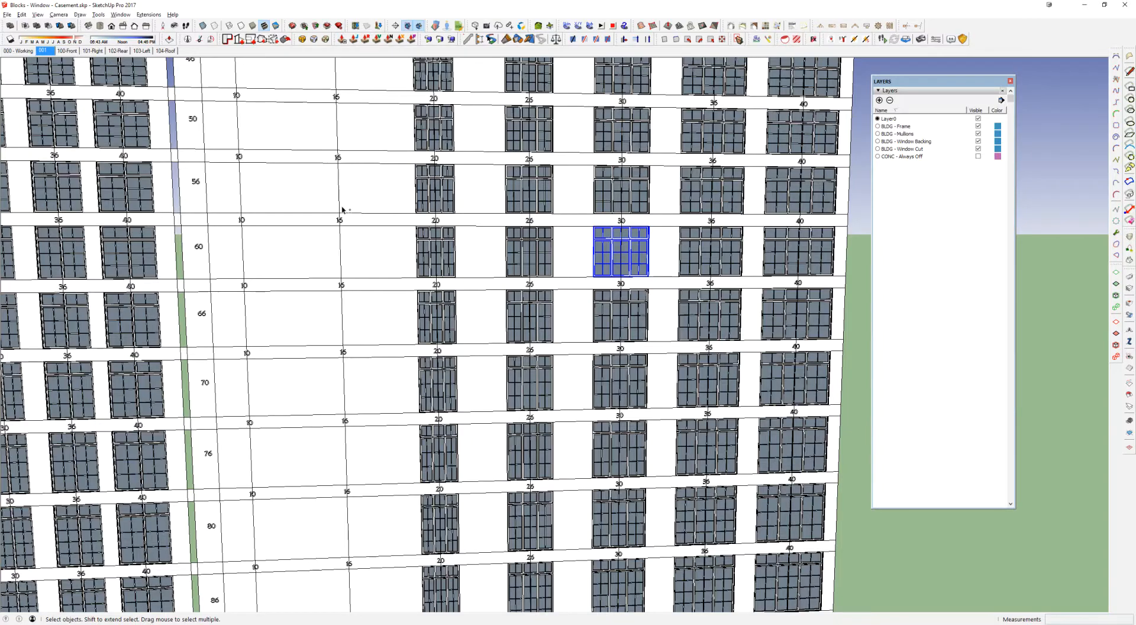
middle_click_drag(342, 210, 760, 234, "shift")
middle_click_drag(320, 237, 749, 241, "shift")
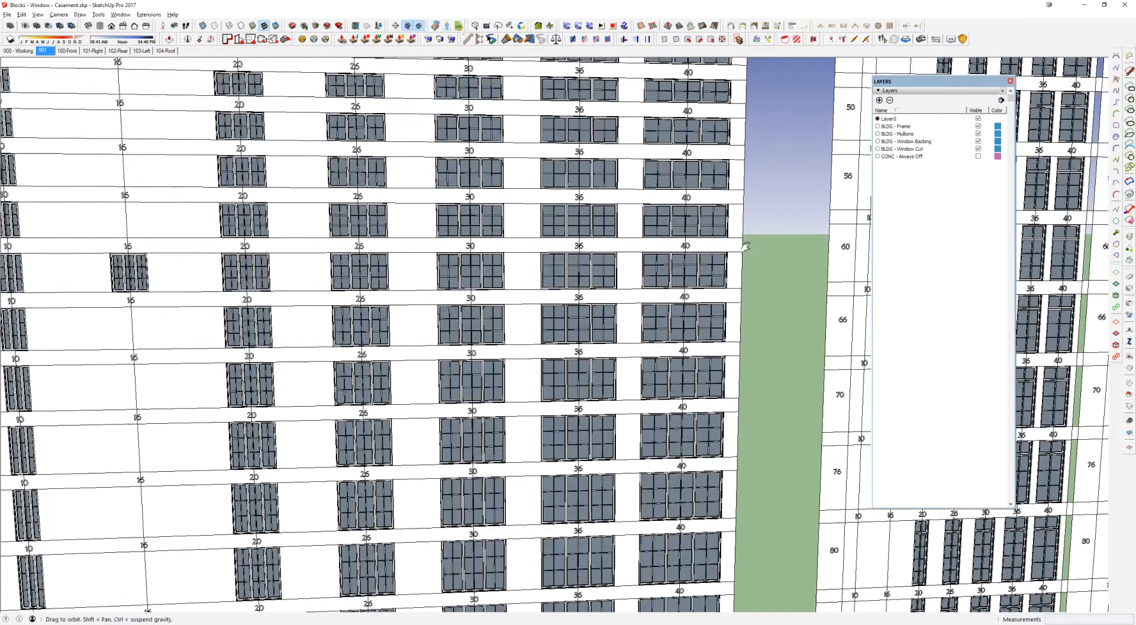
mouse_move(318, 249)
middle_mouse_down("shift")
mouse_move(972, 257)
mouse_move(537, 259)
mouse_move(553, 254)
mouse_move(467, 267)
middle_mouse_up("shift")
left_click(551, 251)
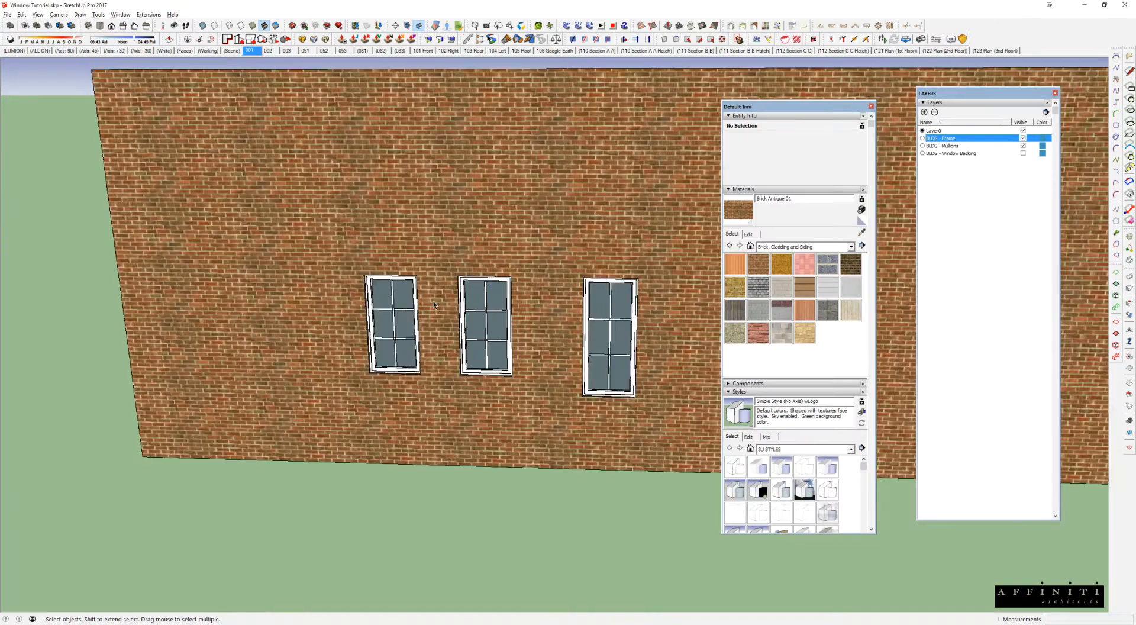
middle_click_drag(433, 300, 497, 299)
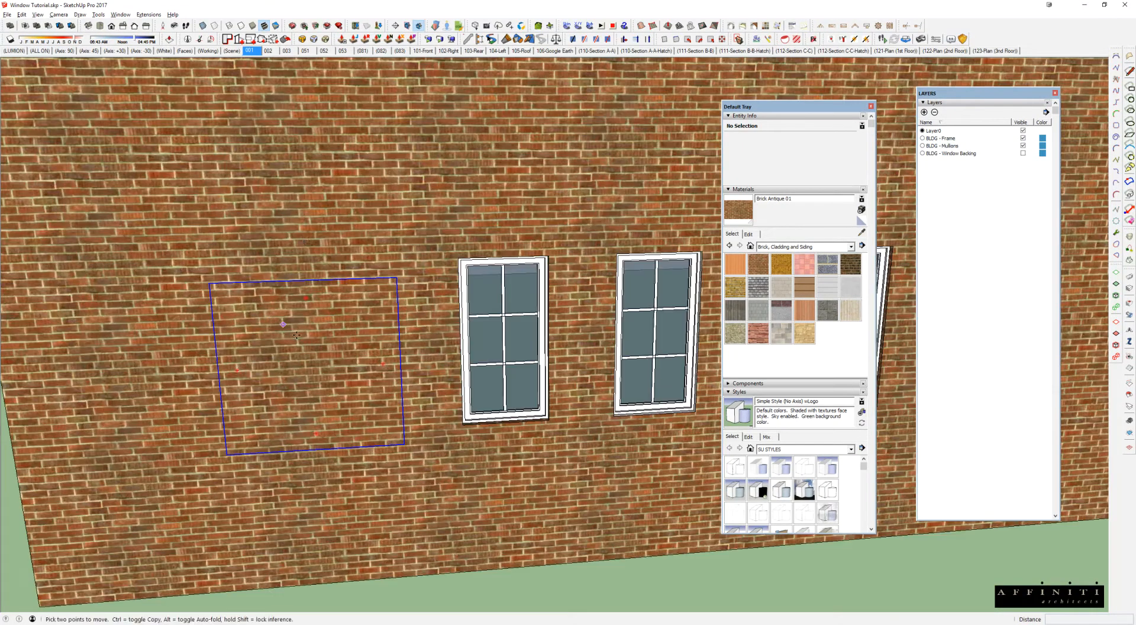
key("space")
Step: Inside the brick wall group, draw a rectangle matching the pasted double casement window and delete its face to cut the opening
triple_click(301, 237)
key("r")
left_click(210, 282)
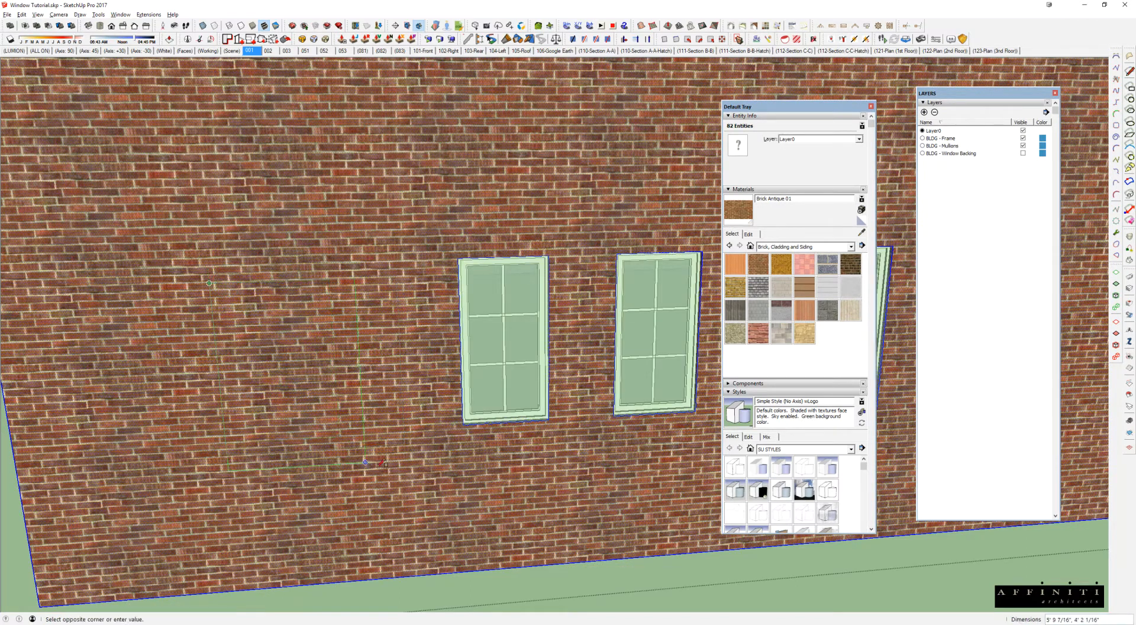
left_click(408, 438)
middle_click_drag(408, 438, 409, 439)
left_click(375, 435)
key("Delete")
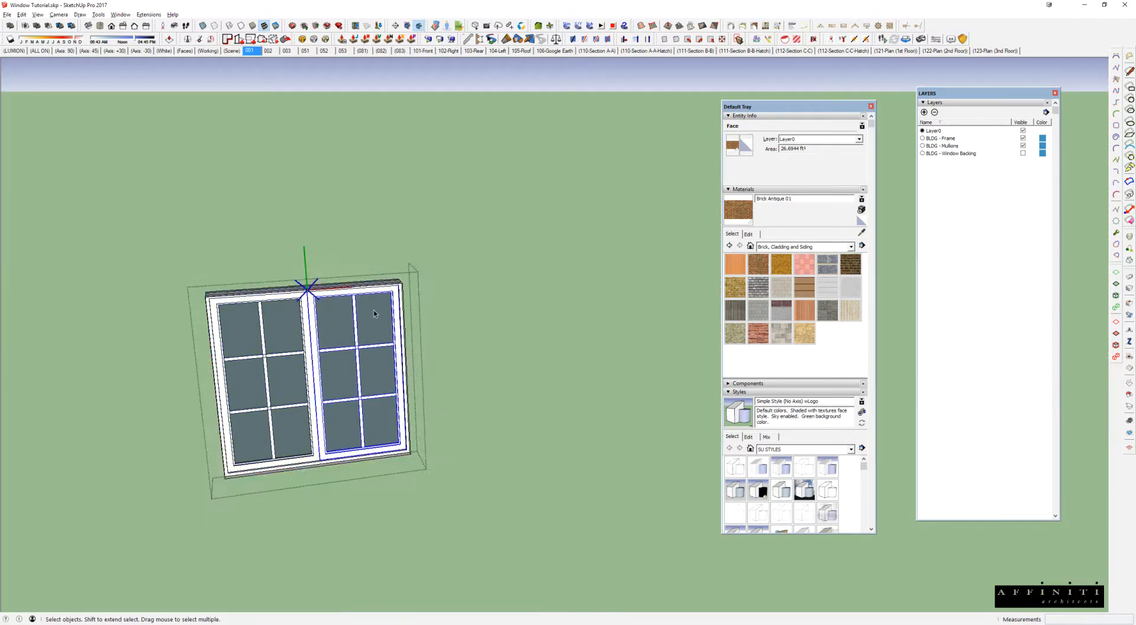
Step: Open one sash of the double casement window and try the Tape Measure tool upward from its top edge
double_click(374, 310)
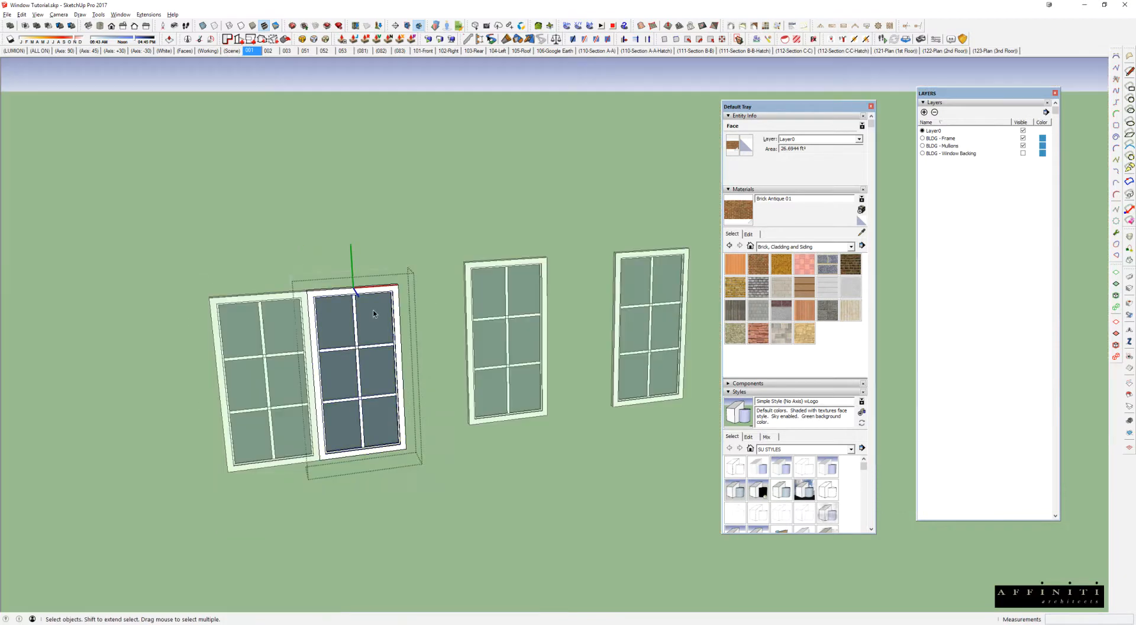
scroll(367, 296, "up", 4)
left_click(360, 280)
scroll(388, 301, "up", 3)
key("t")
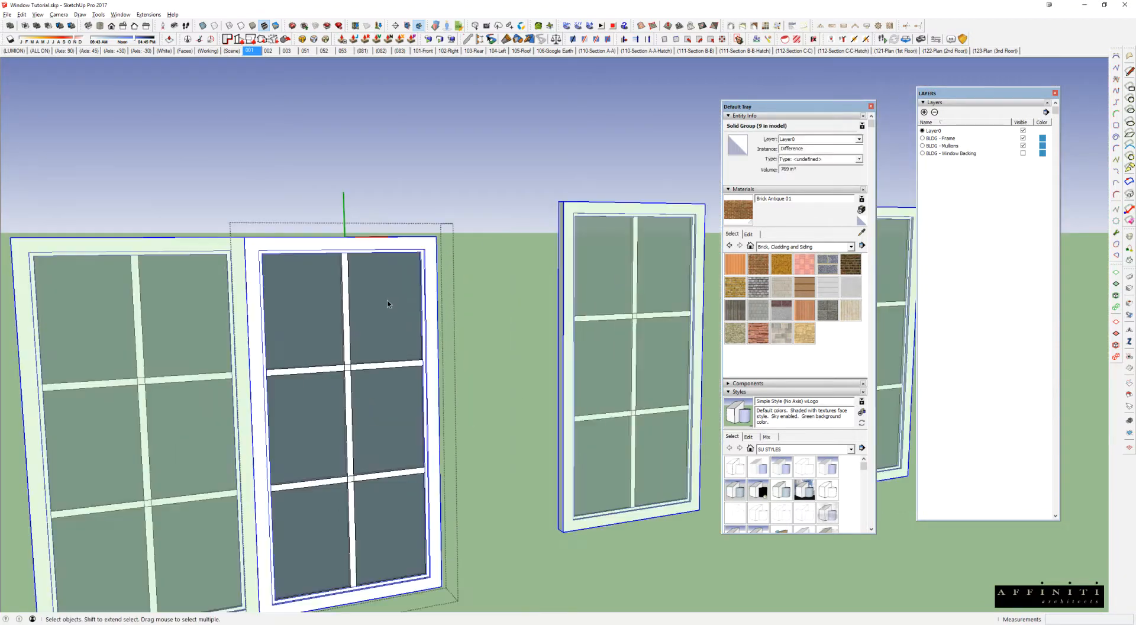
left_click(384, 145)
scroll(359, 309, "down", 5)
key("space")
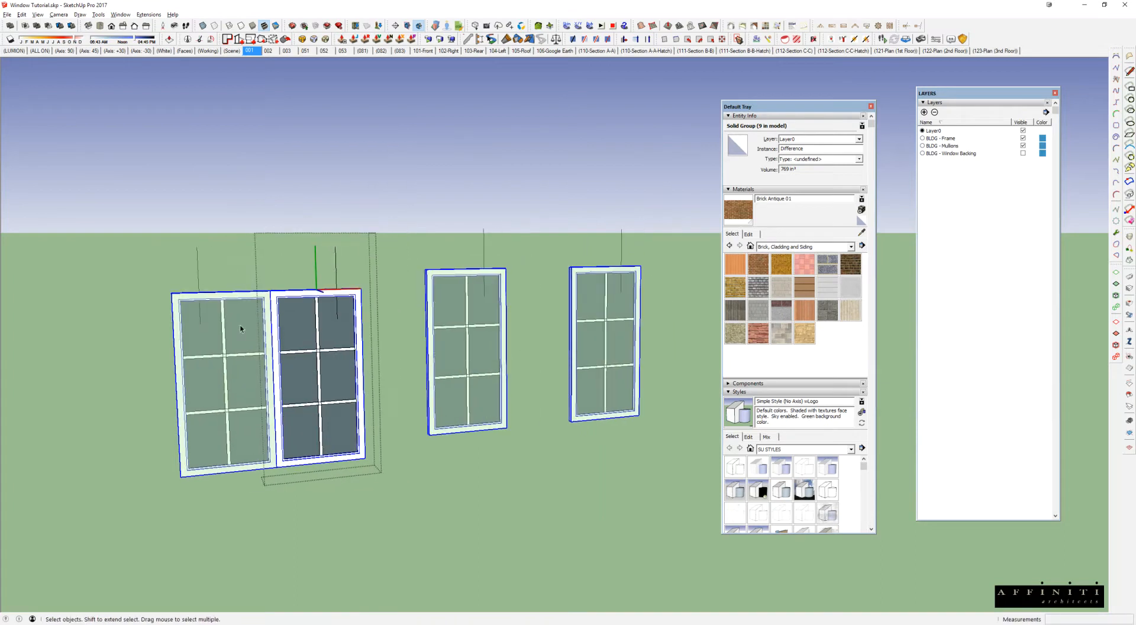
Step: Erase the stray vertical line above the double casement's sash inside its window block, and close the component
left_click(361, 313)
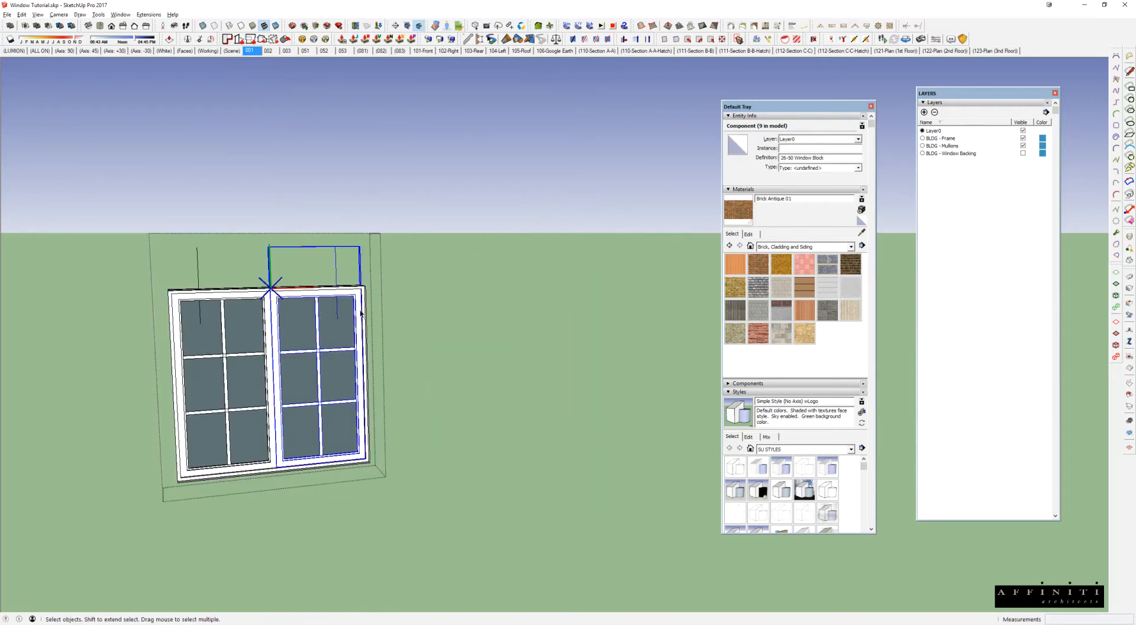
left_click(473, 314)
left_click(482, 308)
left_click(290, 333)
triple_click(302, 323)
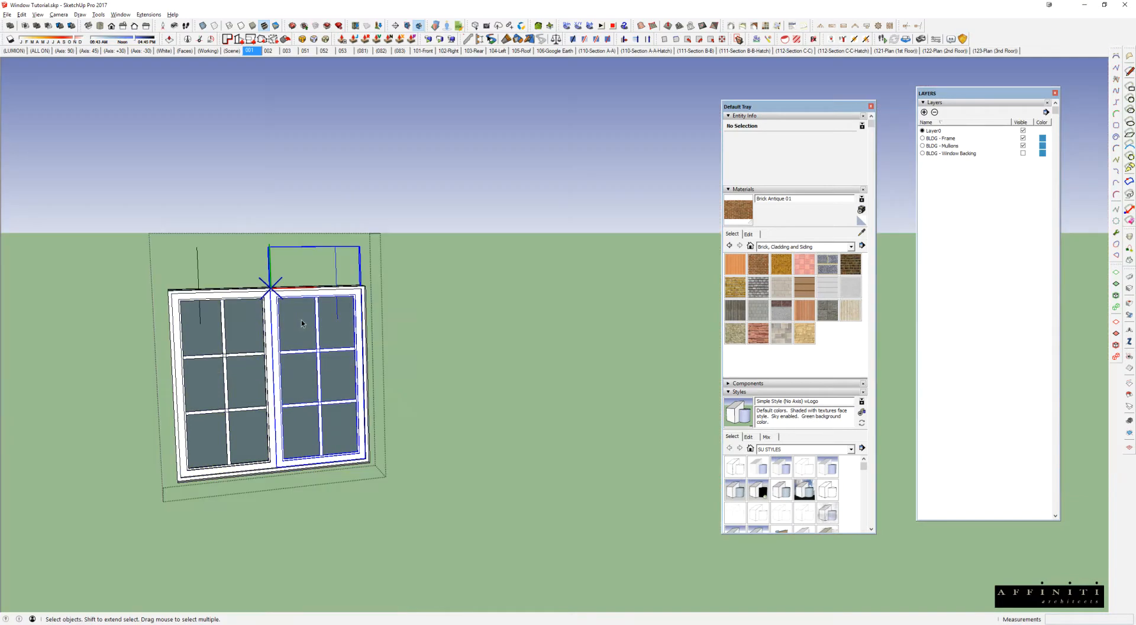
scroll(337, 314, "up", 3)
double_click(338, 324)
key("e")
left_click(335, 253)
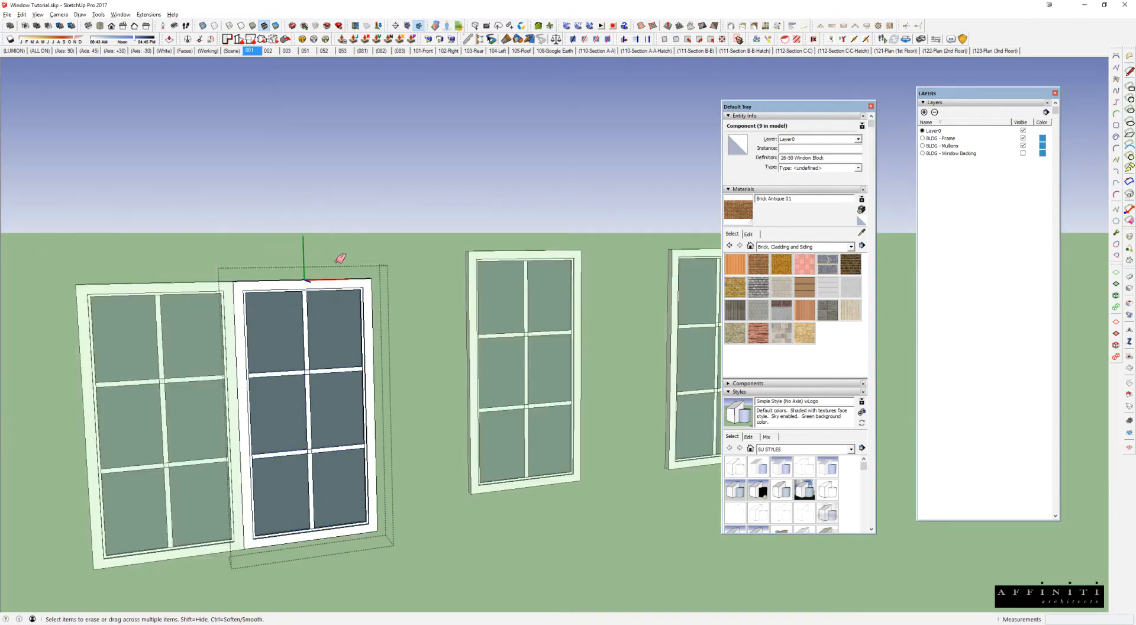
scroll(390, 311, "down", 4)
key("space")
left_click(467, 345)
left_click(400, 362)
mouse_move(353, 364)
middle_mouse_down()
mouse_move(325, 369)
mouse_move(306, 339)
middle_mouse_up()
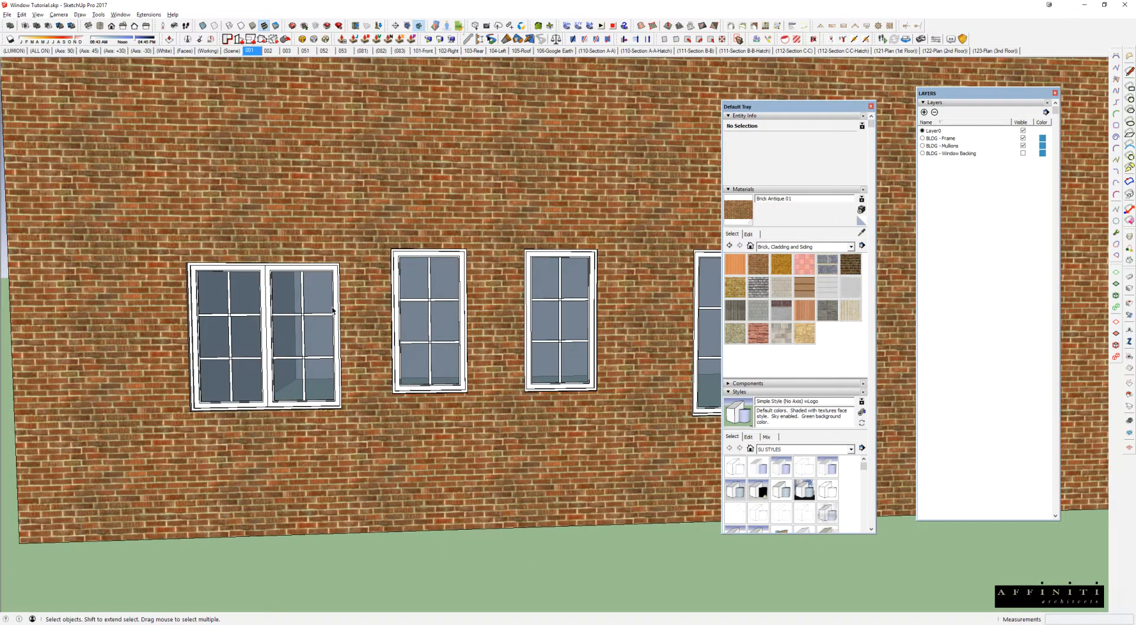
Step: Try lengthening the single casement nearest the taller window by 12" with Stretch By Area, working at the enclosure level
scroll(578, 381, "up", 3)
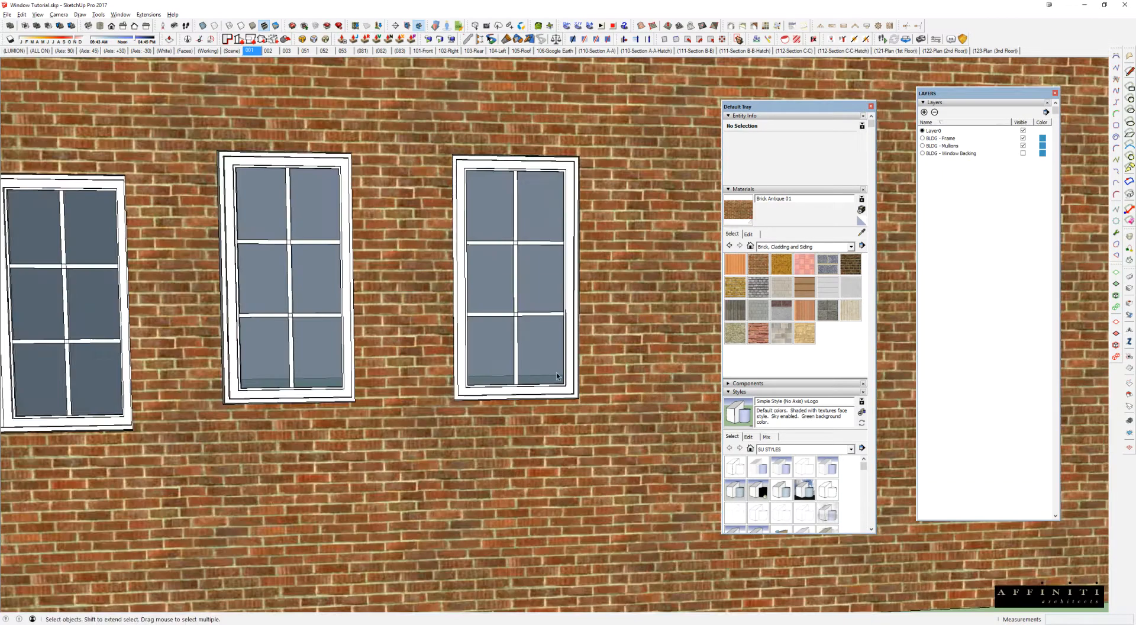
double_click(549, 331)
key("shift+s")
left_click_drag(402, 348, 655, 450)
left_click(627, 355)
type("12")
key("Return")
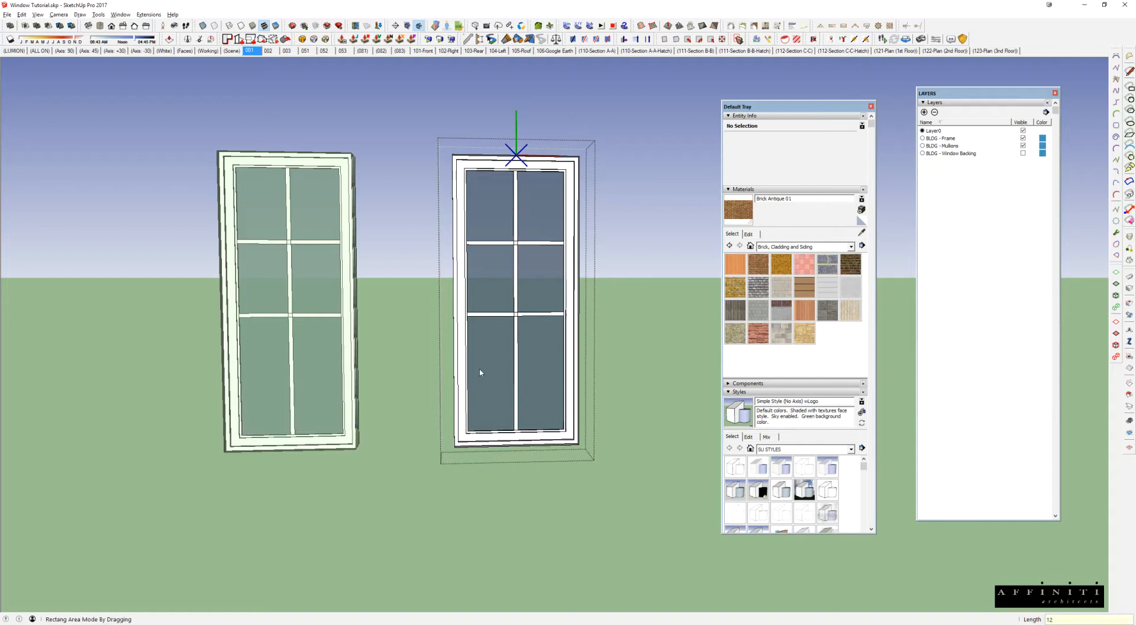
scroll(448, 345, "down", 5)
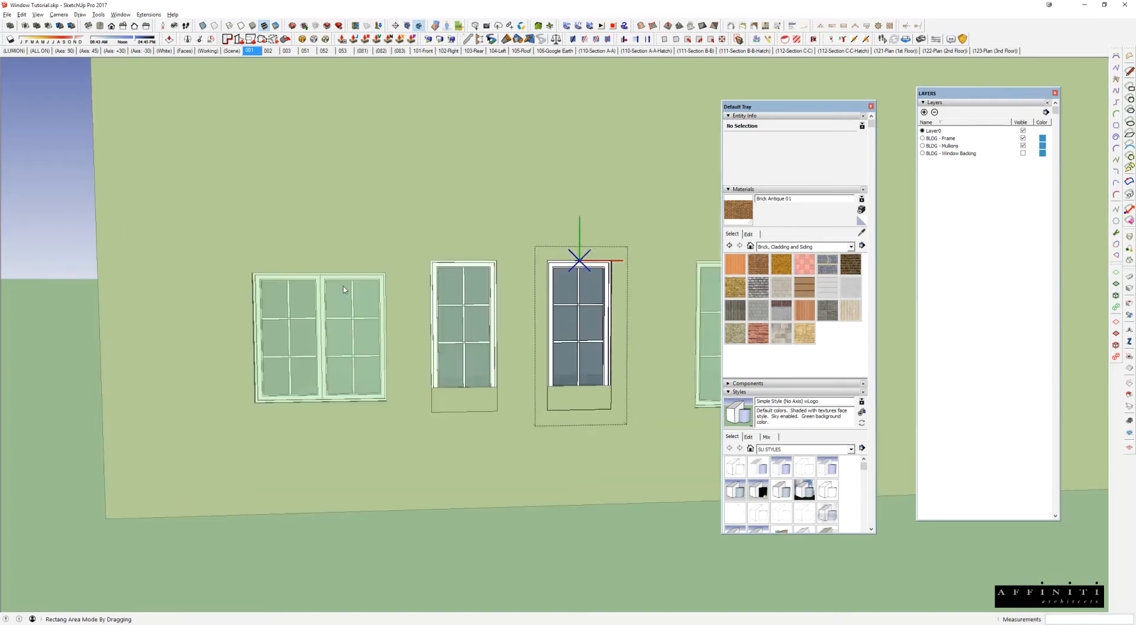
scroll(349, 296, "up", 2)
scroll(548, 323, "up", 2)
key("space")
key("Escape")
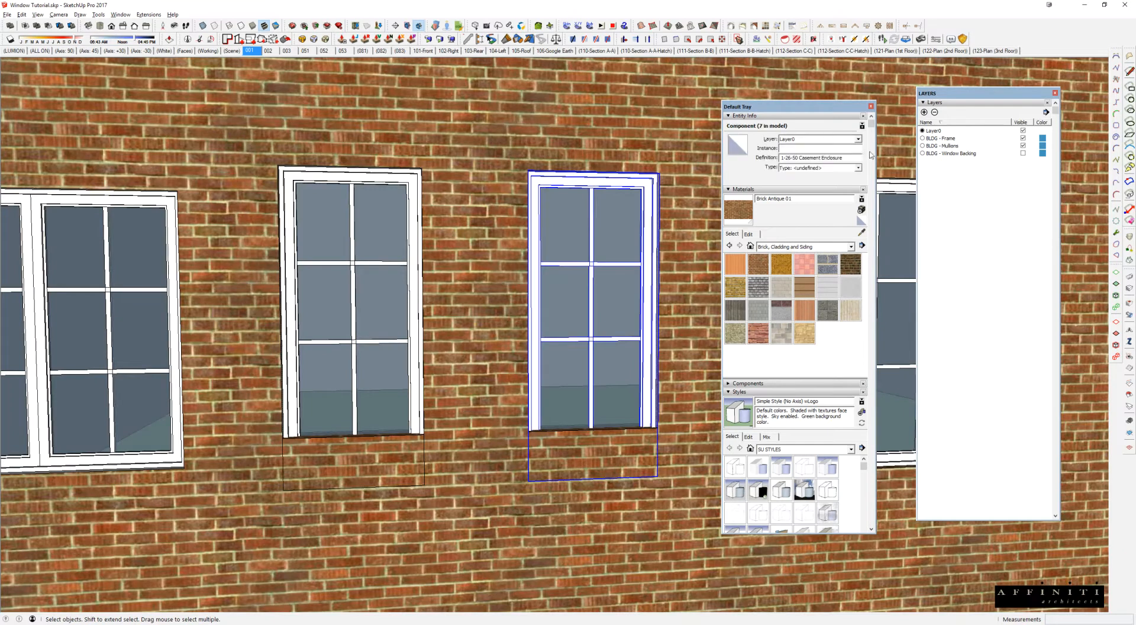
Step: Check the definition names of the casement enclosure and its nested window block in Entity Info
left_click_drag(846, 157, 773, 160)
double_click(623, 245)
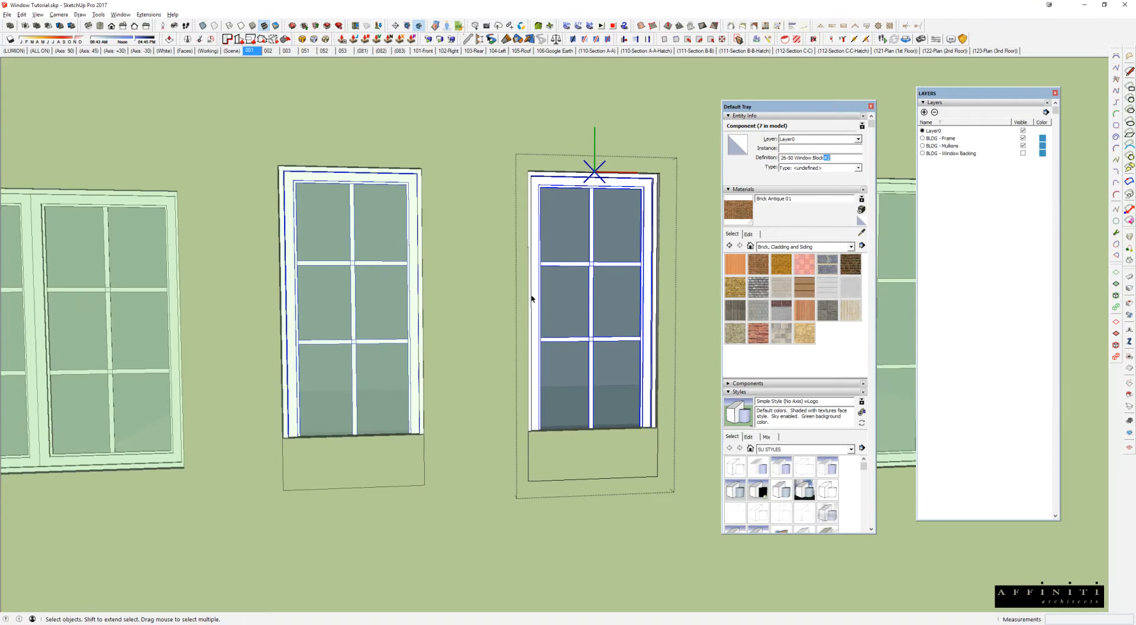
scroll(610, 358, "down", 3)
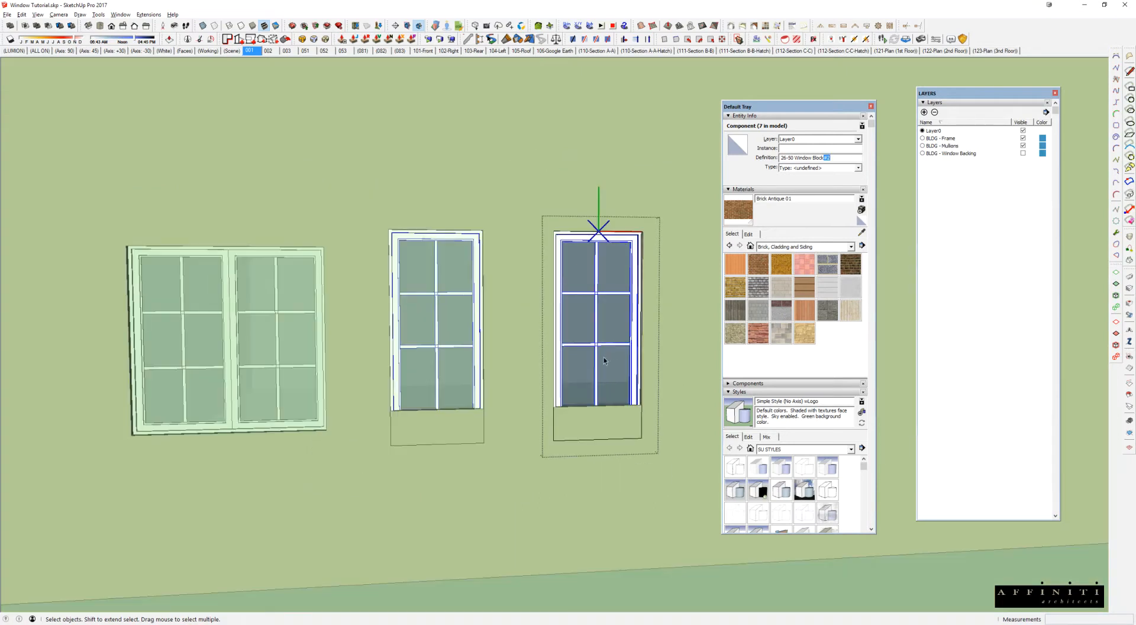
left_click(265, 290)
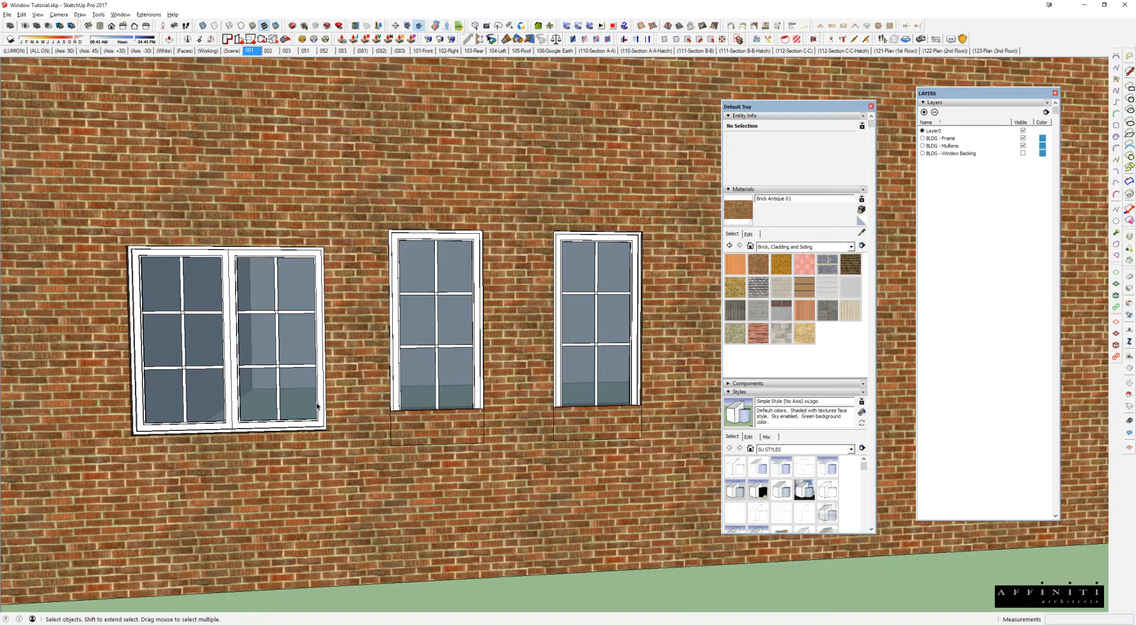
Step: Open the shorter casement enclosure, hide its nested 26-50 Window Block, and turn on all layers to show the window backing
double_click(574, 378)
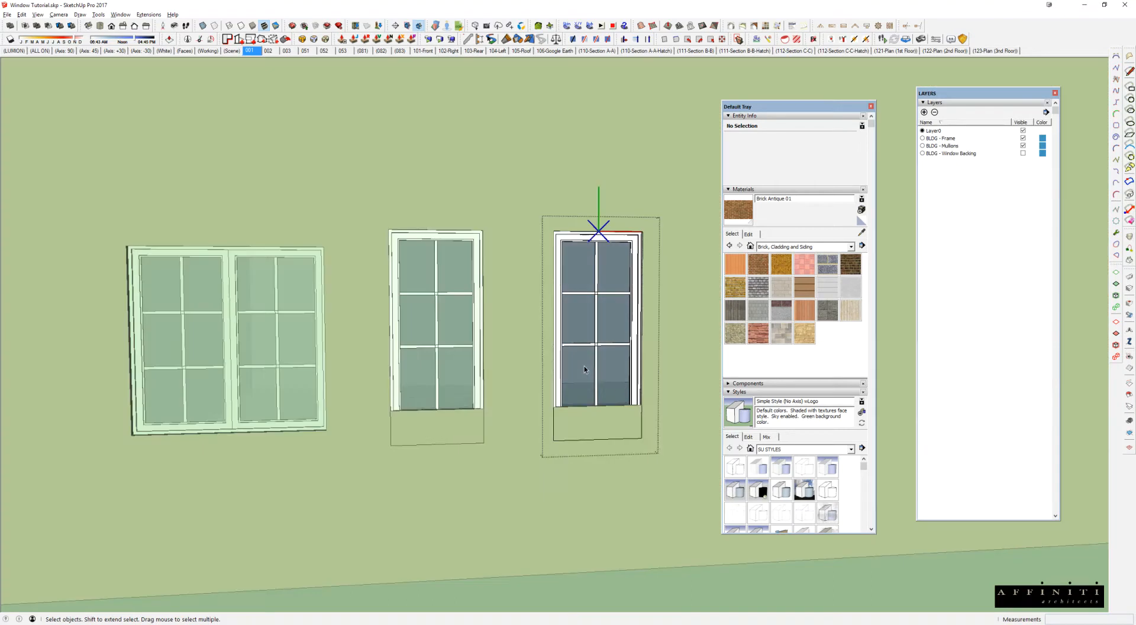
right_click(598, 270)
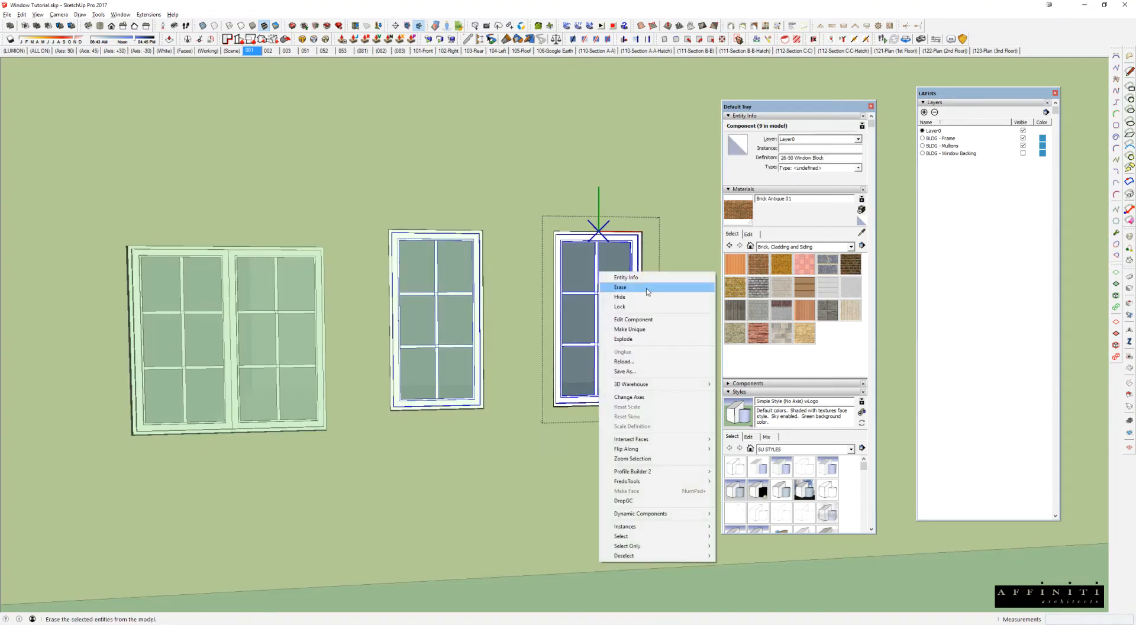
left_click(616, 295)
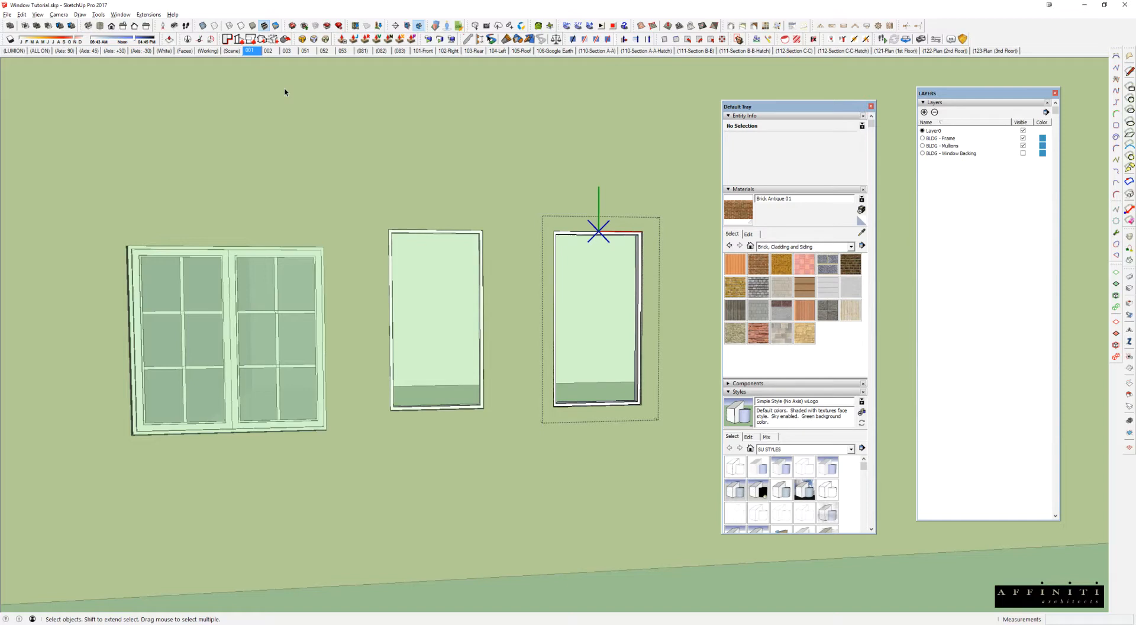
left_click(43, 52)
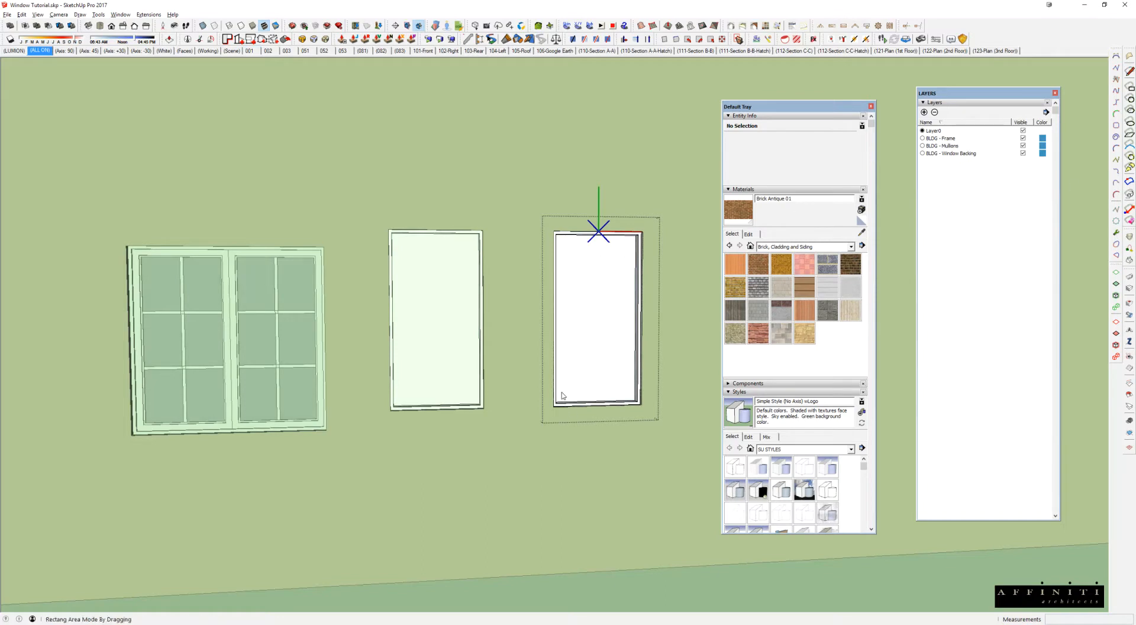
Step: Stretch the lower edge of the casement enclosure, including its window backing, down 12"
left_click_drag(512, 369, 685, 462)
left_click(680, 410)
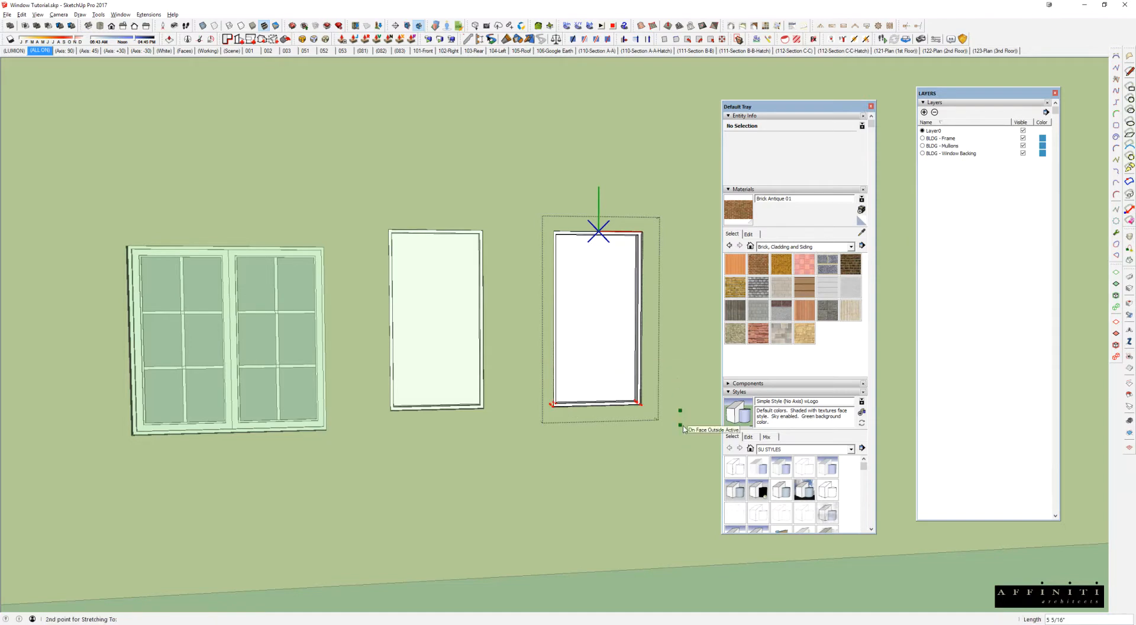
type("12")
key("Return")
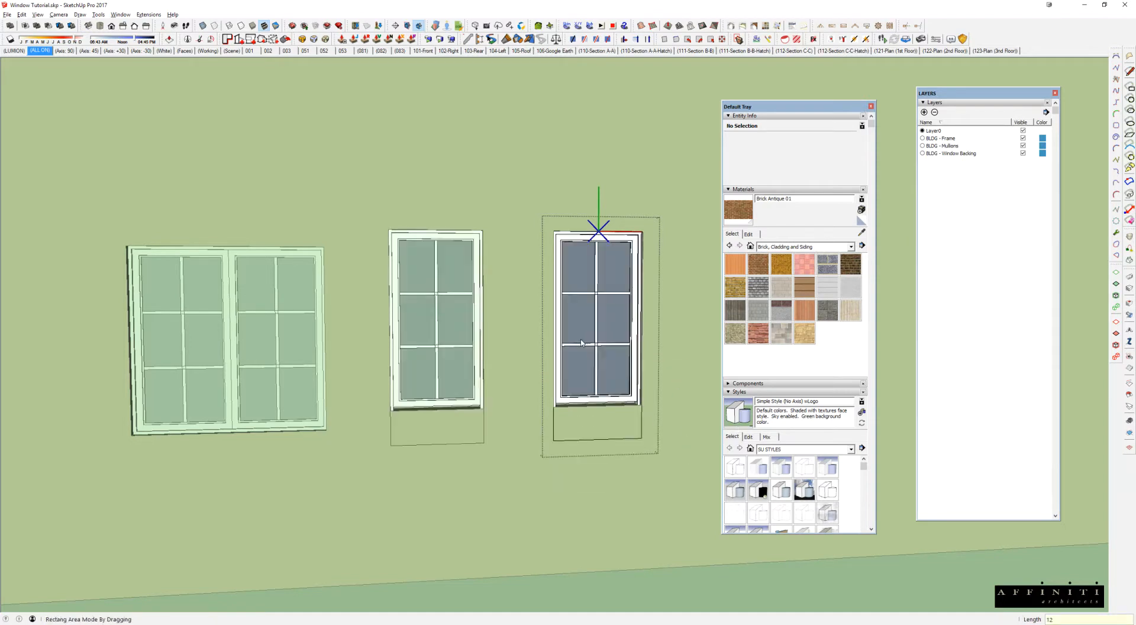
Step: Inside the restored 26-50 Window Block, stretch the lower frame and glazing down 12" to match the enclosure
key("space")
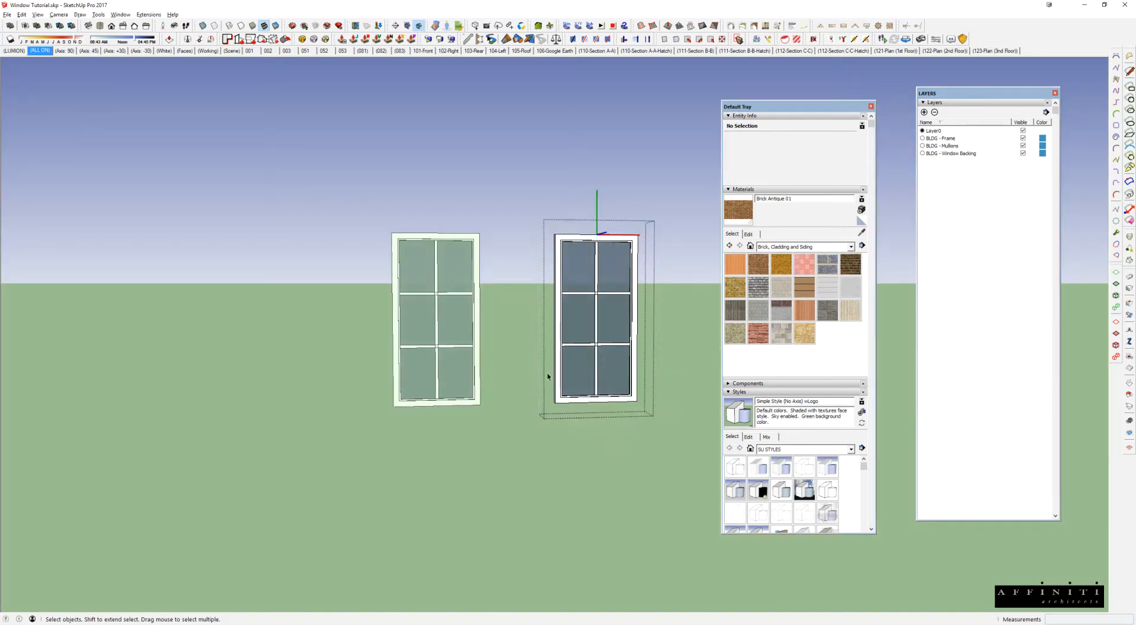
key("s")
left_click_drag(521, 358, 666, 453)
left_click(665, 396)
type("12")
key("Return")
Step: Inside the window block, stretch the lower horizontal mullion down 8" and the upper horizontal mullion down 4"
left_click_drag(541, 329, 655, 365)
left_click(656, 353)
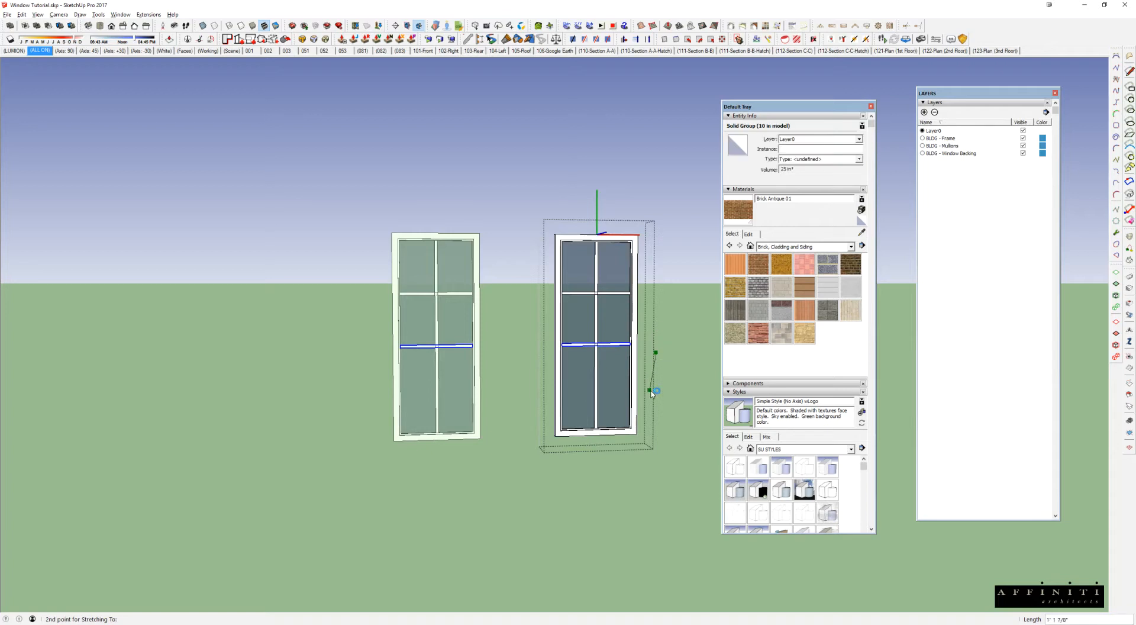
type("8")
key("Return")
left_click_drag(545, 285, 662, 314)
left_click(663, 304)
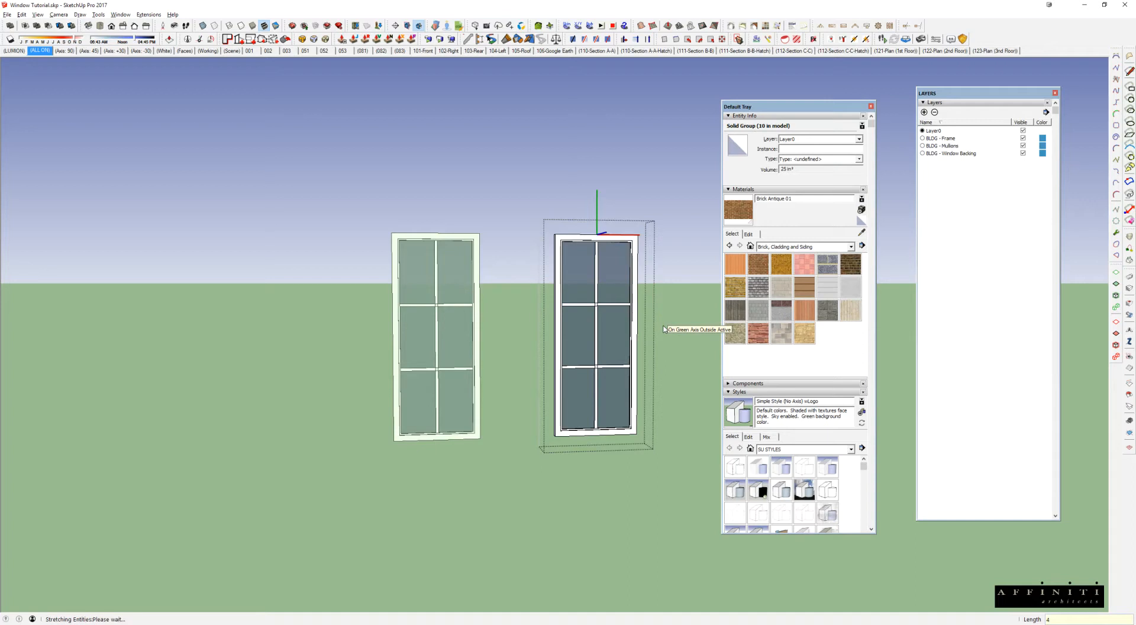
type("4")
key("Return")
key("space")
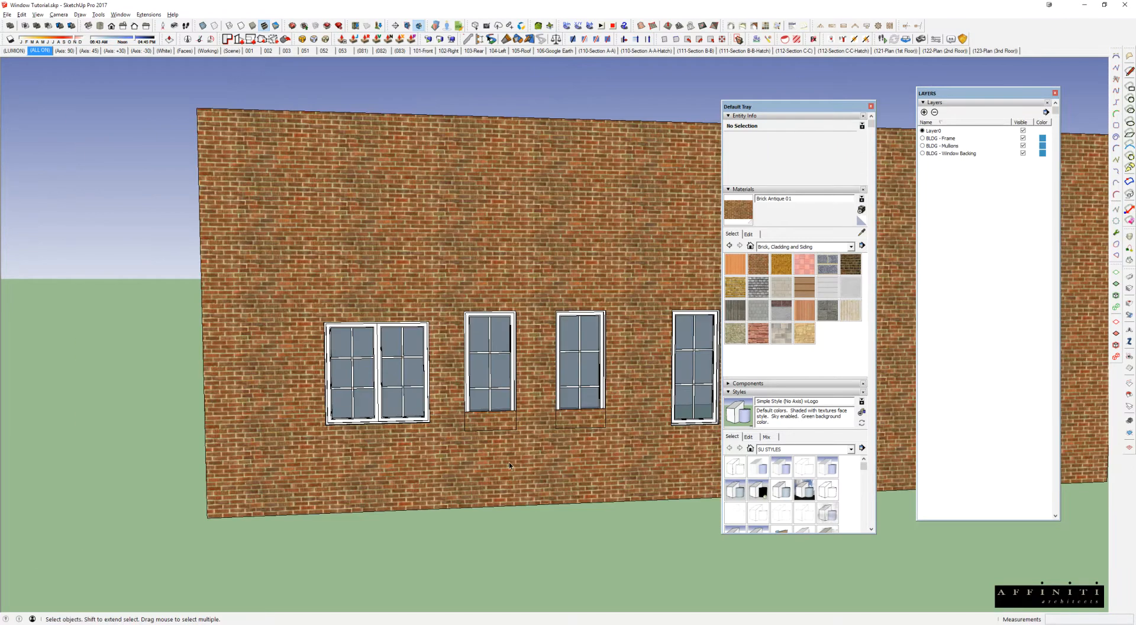
Step: Inside the brick wall, move the lower edges of the double opening and the two single openings beside it down 12"
triple_click(487, 457)
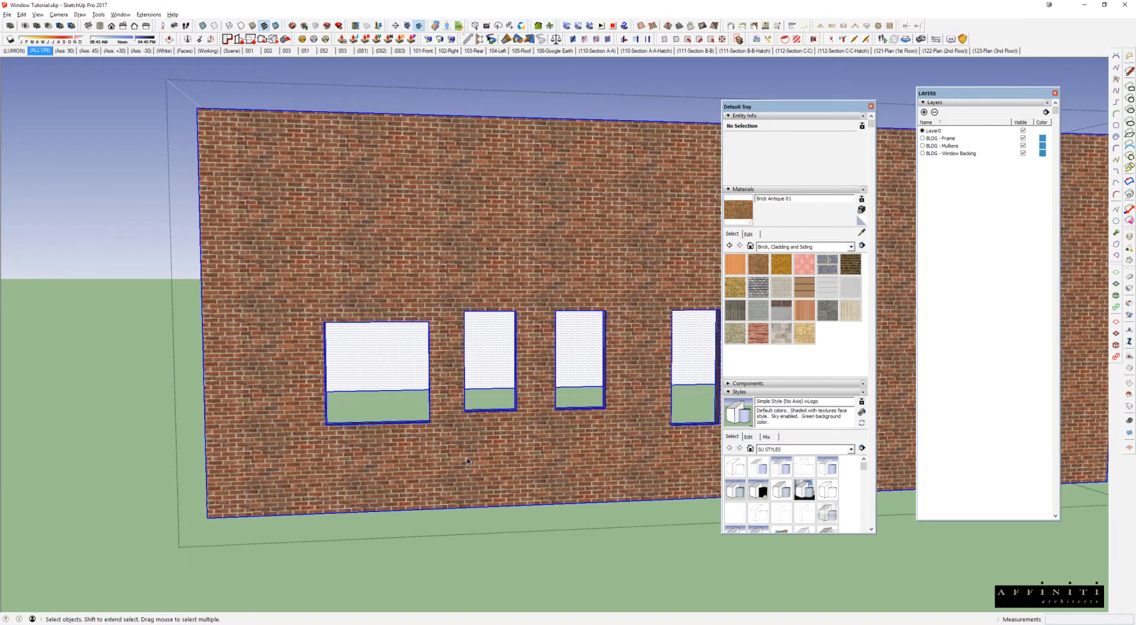
middle_click_drag(356, 388, 303, 416)
left_click_drag(303, 433, 639, 382)
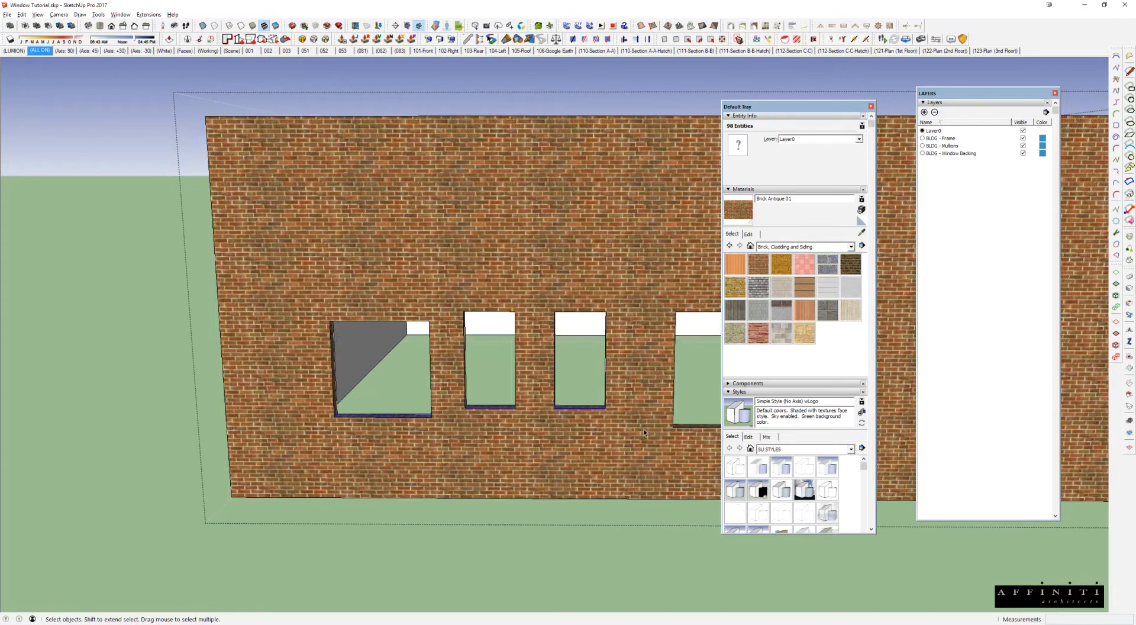
key("m")
left_click(644, 358)
type("12")
key("Return")
key("space")
key("Escape")
Step: Examine how the resized casement windows fit their openings along the brick wall
scroll(406, 406, "up", 4)
middle_click_drag(407, 406, 201, 490)
scroll(386, 414, "up", 3)
left_click(375, 410)
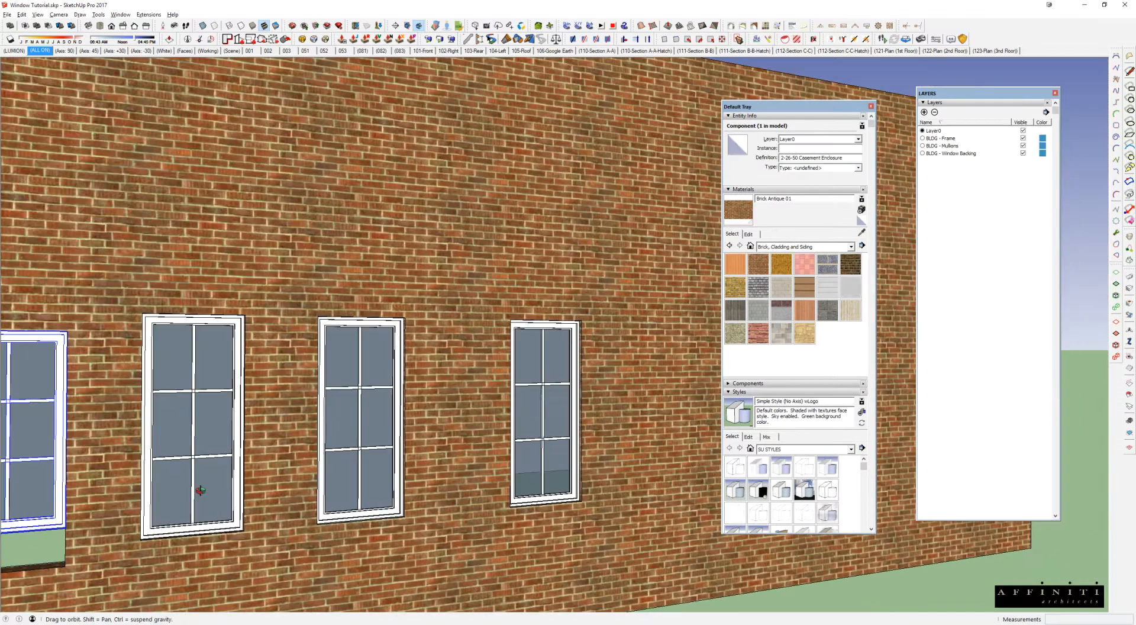
middle_click_drag(323, 425, 295, 436)
middle_click_drag(395, 426, 296, 420)
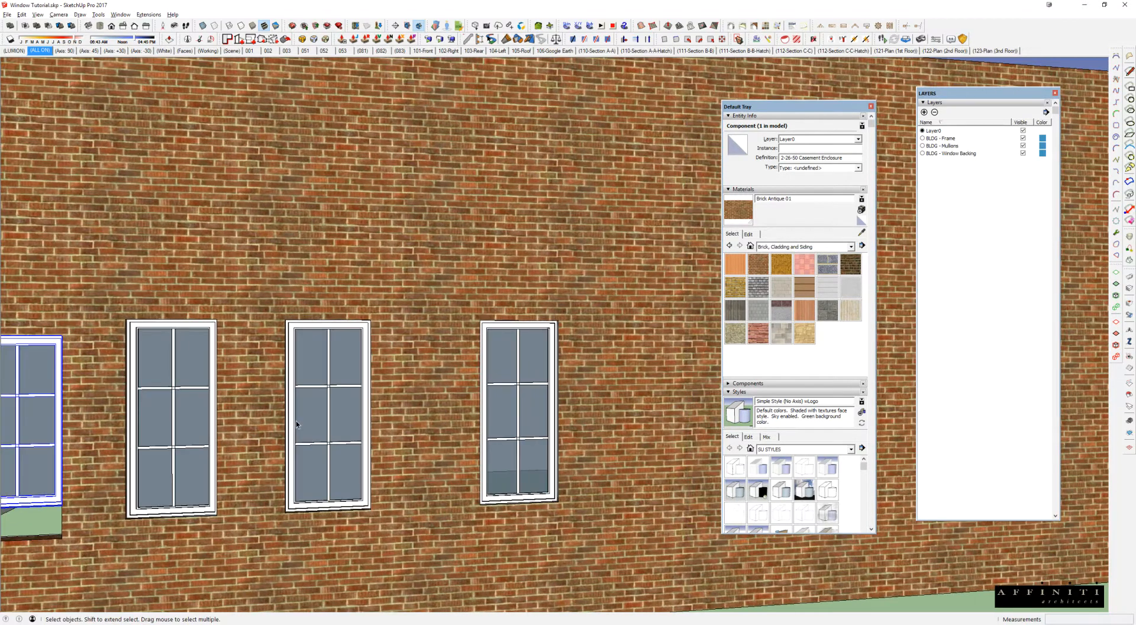
middle_click_drag(414, 410, 319, 405)
middle_click_drag(568, 298, 82, 390)
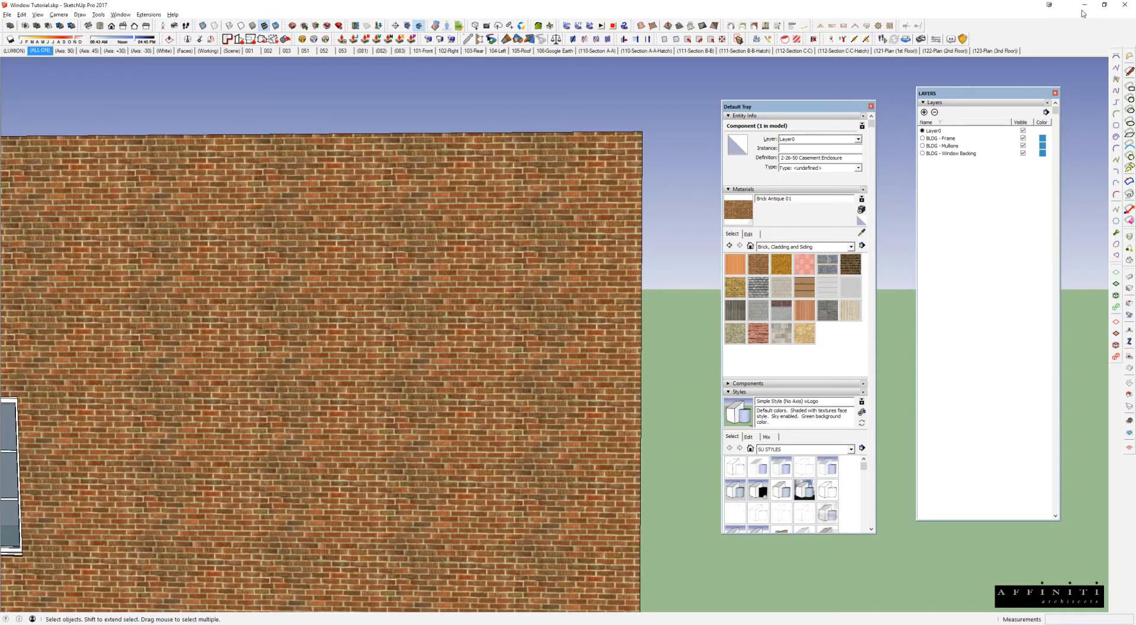
Step: Switch to the 17999 - Location - Client Name - 00.skp house model and view its rotunda
key("alt+Tab")
left_click(671, 137)
mouse_move(525, 301)
middle_mouse_down()
mouse_move(619, 271)
mouse_move(462, 231)
mouse_move(547, 222)
mouse_move(254, 261)
mouse_move(536, 236)
mouse_move(622, 255)
mouse_move(570, 279)
mouse_move(556, 263)
mouse_move(567, 256)
mouse_move(654, 330)
middle_mouse_up()
Step: Switch to 05079-BR_A5.dwg in AutoCAD and examine the tall rotunda entry door with transom in the elevation
key("alt+Tab")
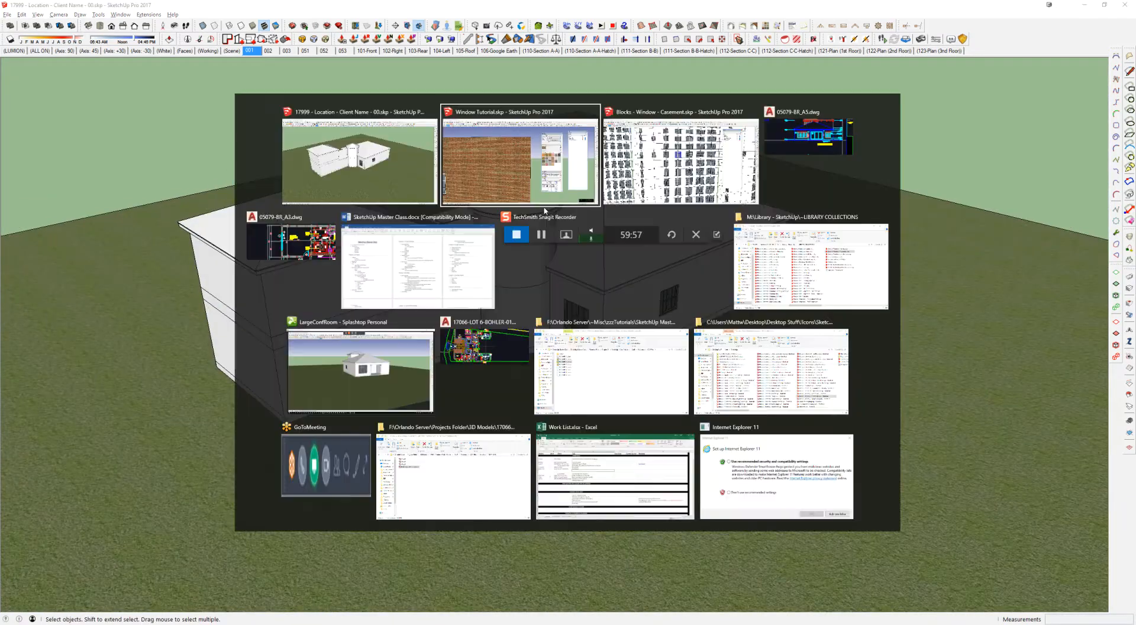
left_click(810, 137)
key("Escape")
scroll(560, 204, "down", 8)
mouse_move(560, 205)
middle_mouse_down()
mouse_move(581, 264)
mouse_move(553, 248)
middle_mouse_up()
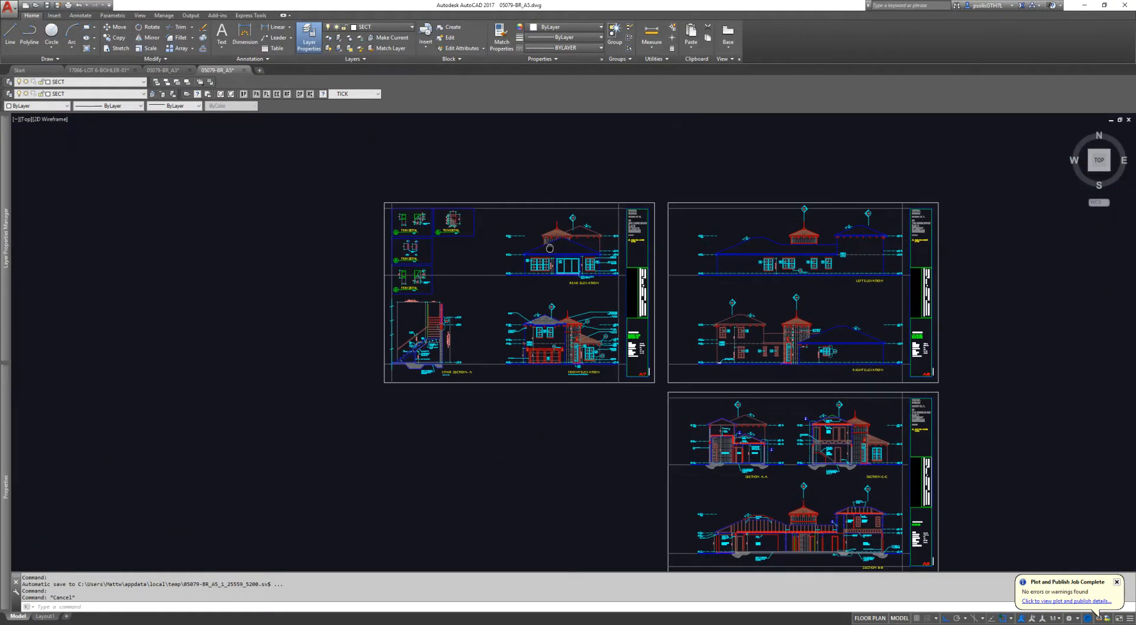
scroll(789, 356, "up", 7)
mouse_move(794, 317)
middle_mouse_down()
mouse_move(681, 314)
mouse_move(586, 254)
middle_mouse_up()
scroll(677, 290, "up", 5)
scroll(598, 284, "down", 4)
key("Escape")
key("Escape")
key("Escape")
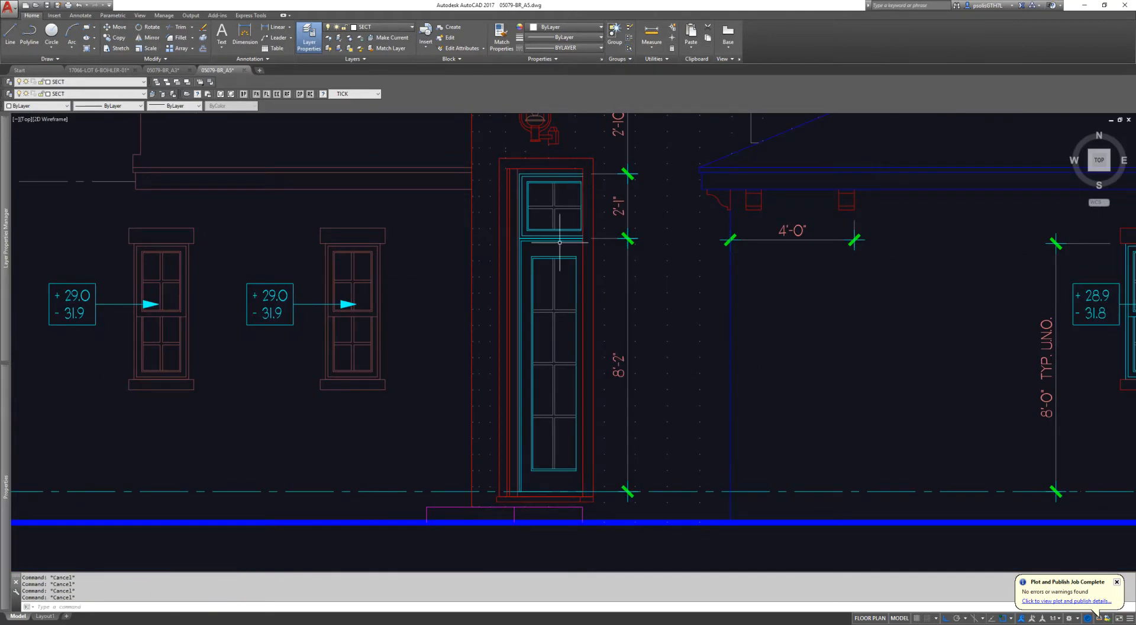
type("dli")
key("space")
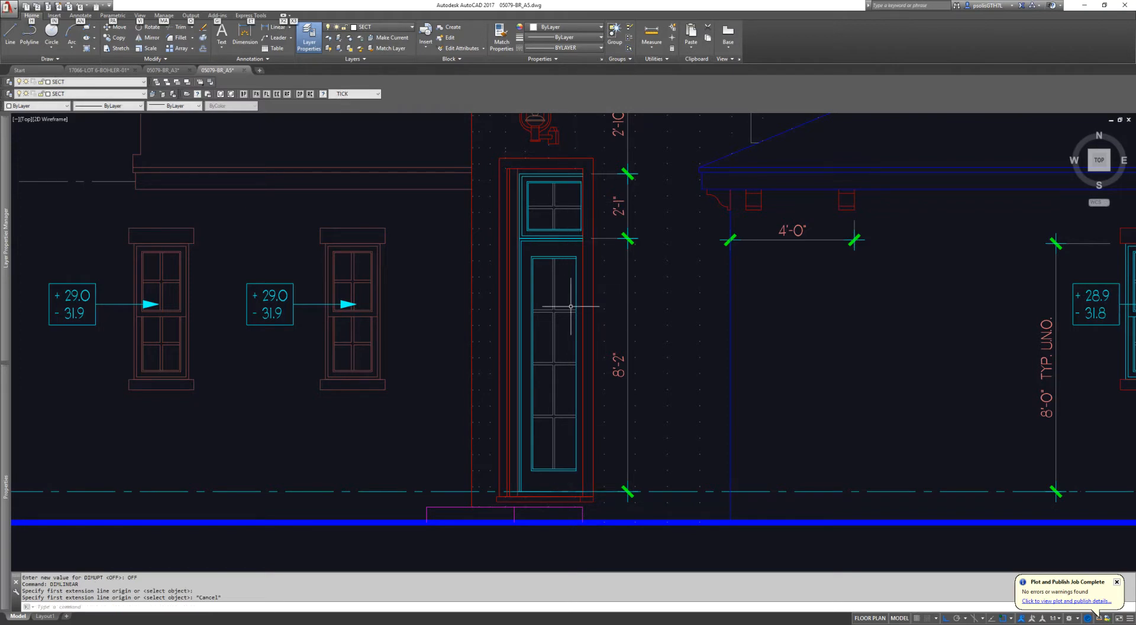
key("alt+Tab")
key("Escape")
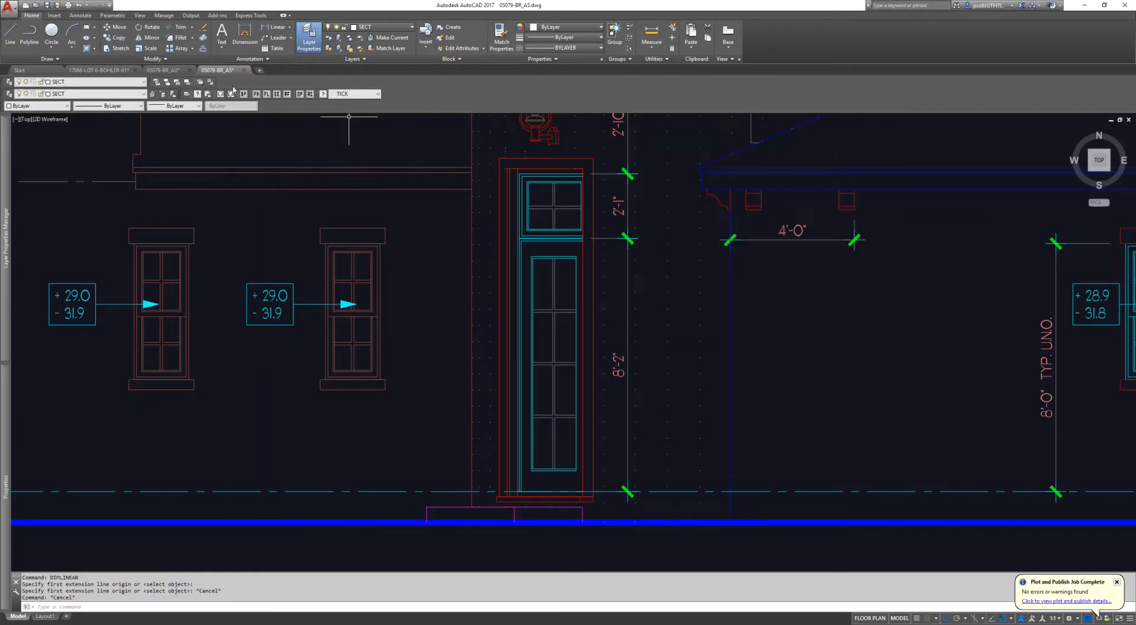
Step: Open the 05079-BR_A3 floor plan and measure the leaf of the rotunda's exterior door
left_click(163, 72)
scroll(368, 159, "down", 8)
scroll(592, 243, "up", 12)
scroll(592, 243, "up", 2)
key("Escape")
type("di")
key("Return")
left_click(516, 183)
left_click(326, 374)
scroll(557, 268, "down", 5)
Step: Switch back to the SketchUp house model and draw a 3' by 12" rectangle on the ground in front of the rotunda
key("alt+Tab")
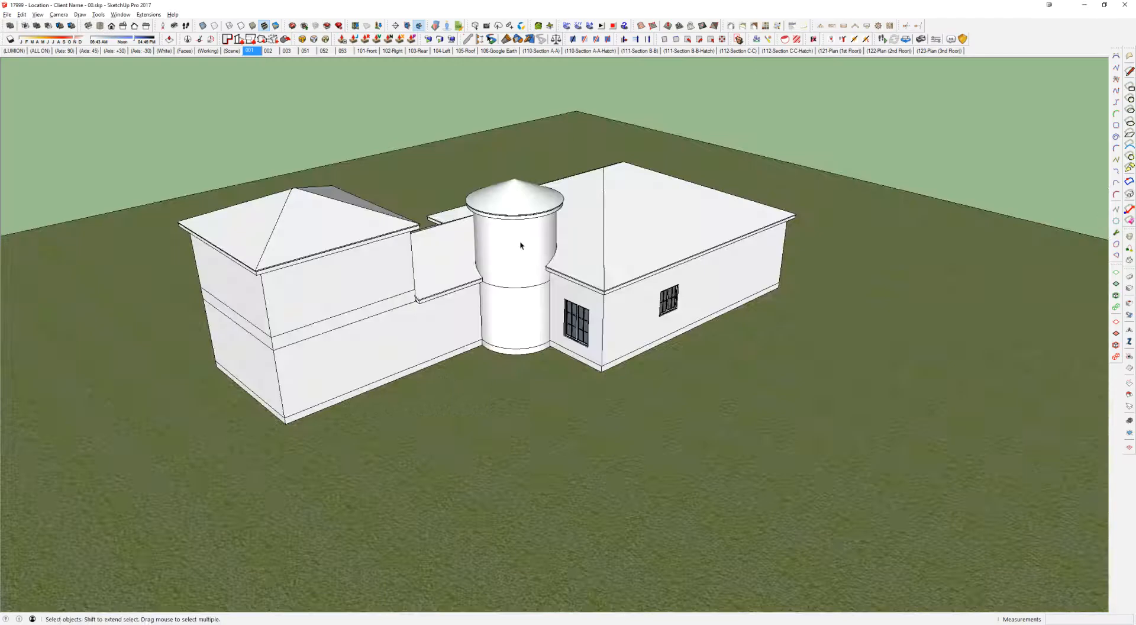
middle_click_drag(519, 215, 562, 389)
scroll(541, 382, "up", 6)
key("r")
left_click(528, 393)
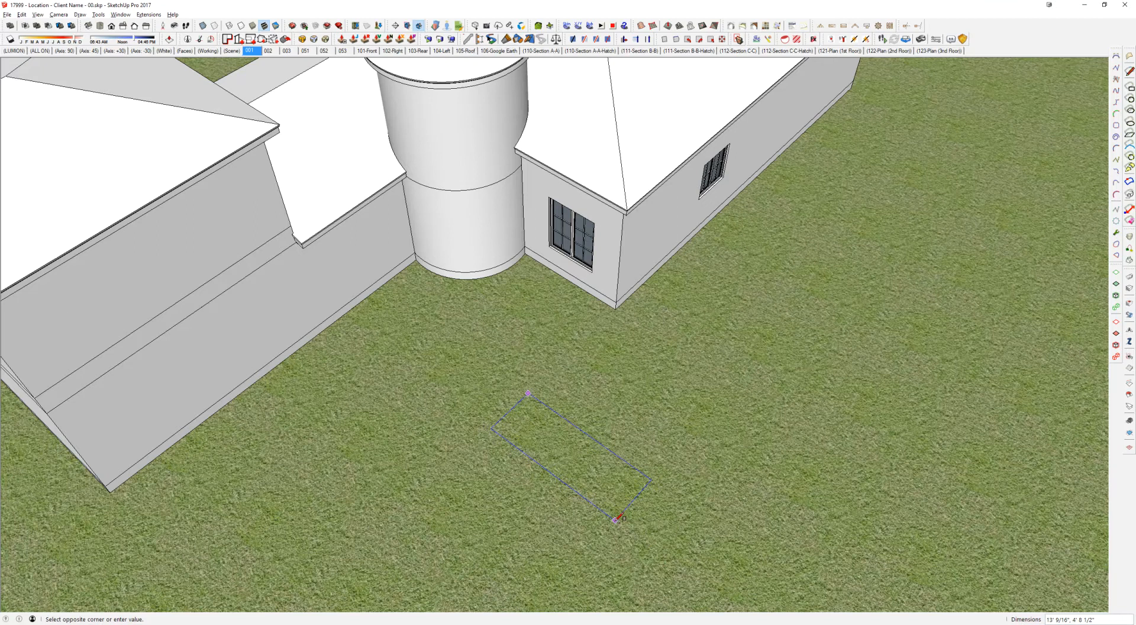
type("3")
type("',12")
key("Return")
scroll(512, 383, "up", 3)
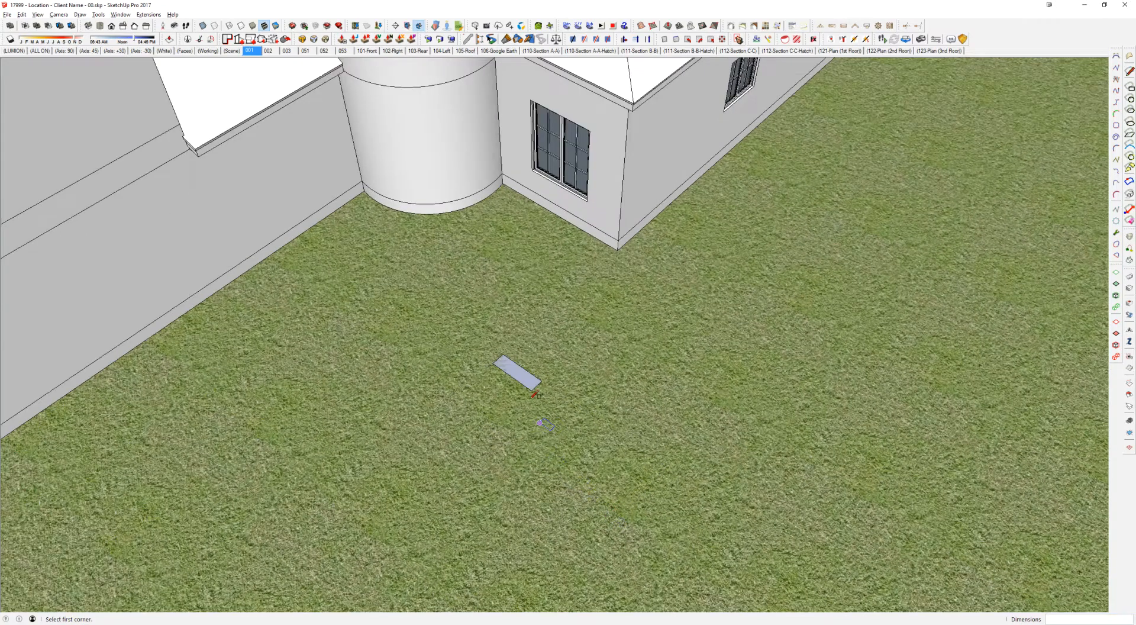
Step: Move the rectangle's long front edge outward to deepen it into a nearly square footprint
key("space")
key("m")
left_click(515, 382)
left_click(488, 394)
Step: Push/Pull the rectangle up 8' 2" into a door-height box
key("p")
scroll(515, 379, "up", 2)
left_click(520, 375)
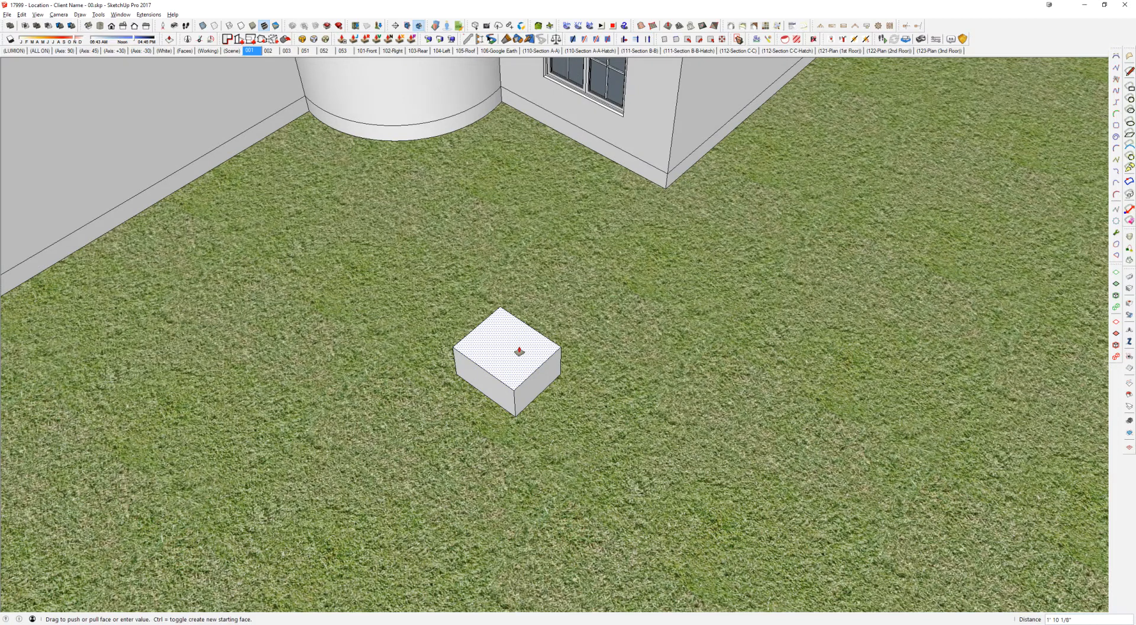
type("8'")
key("Return")
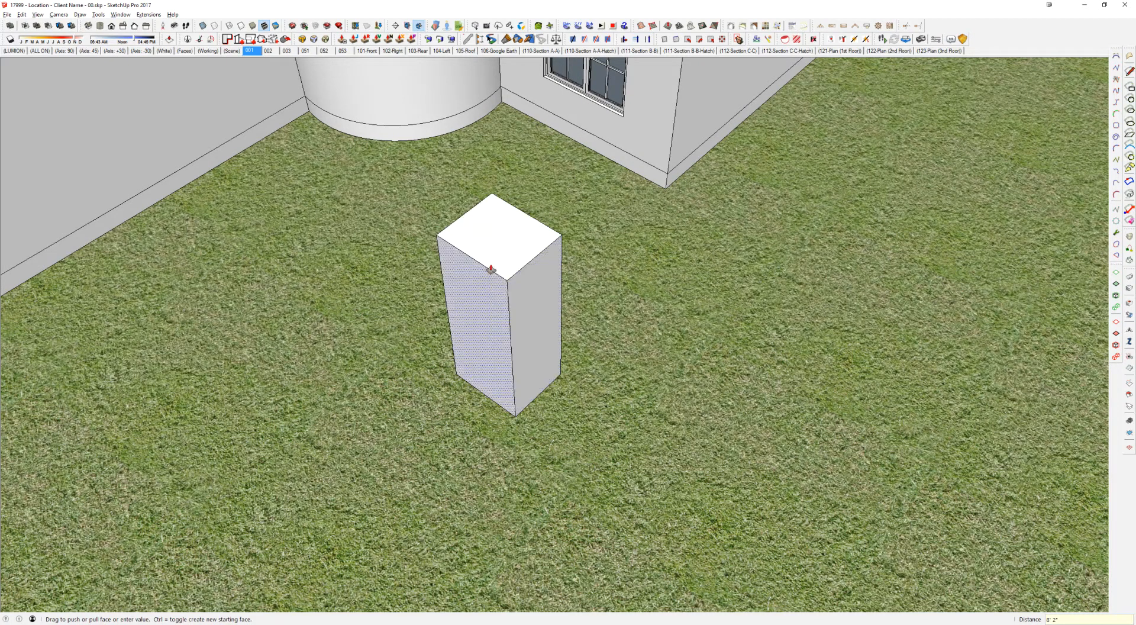
Step: Raise the top of the box another 25" for the transom and make the whole box a group
left_click(490, 255)
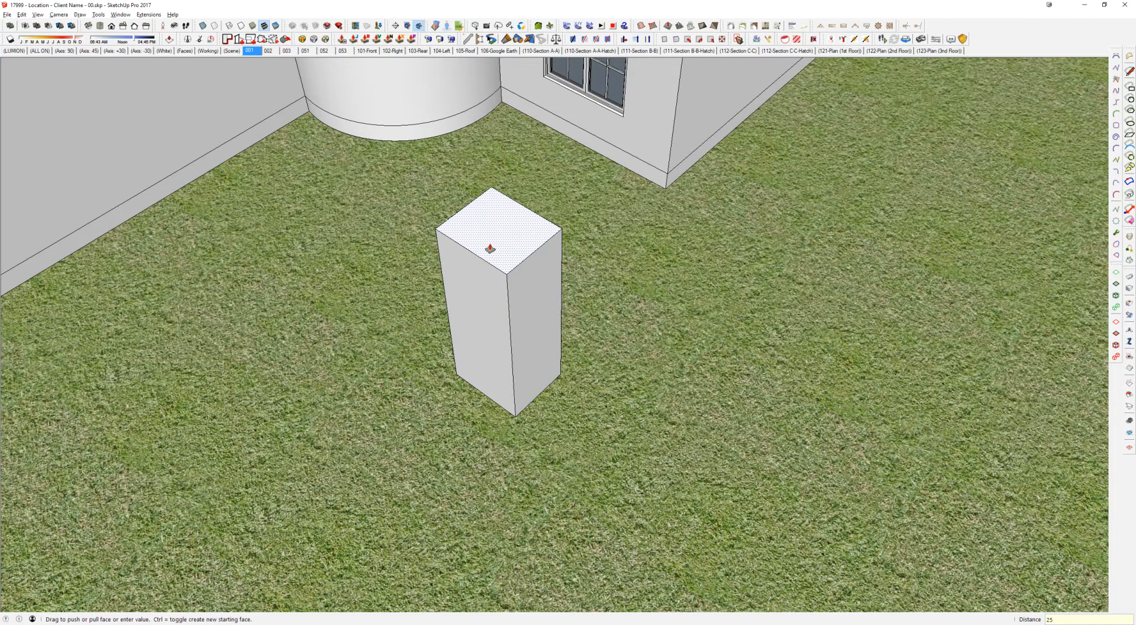
key("Return")
key("space")
triple_click(479, 181)
key("ctrl+g")
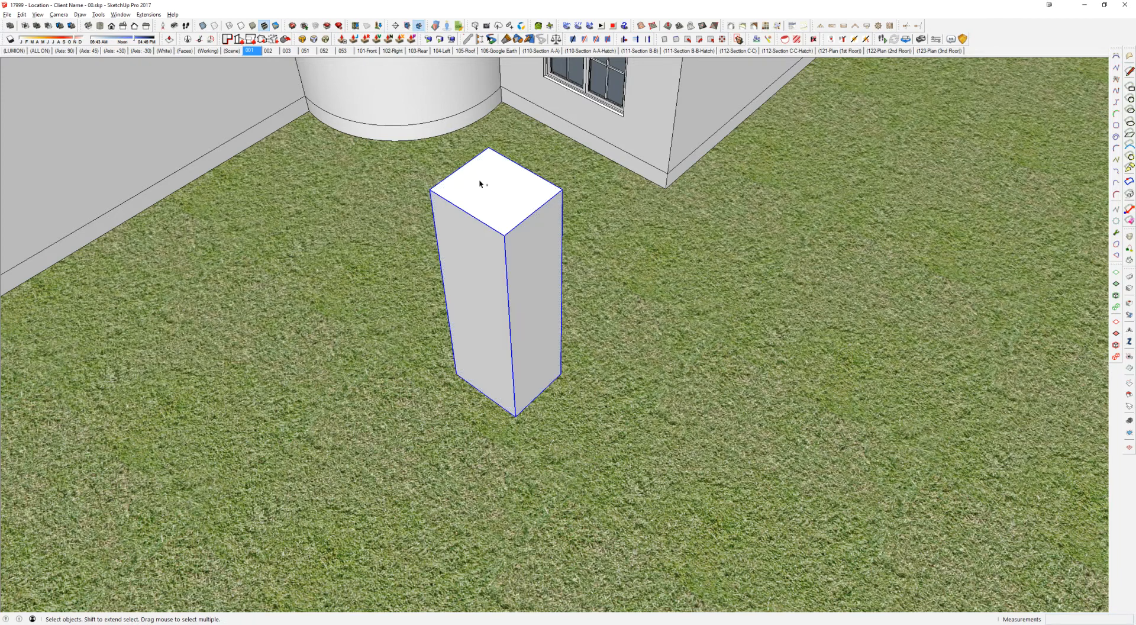
Step: Rotate the grouped box about the vertical axis, using a pivot on its top face
middle_click_drag(500, 218, 543, 257)
key("q")
left_click(513, 242)
left_click(527, 236)
key("Escape")
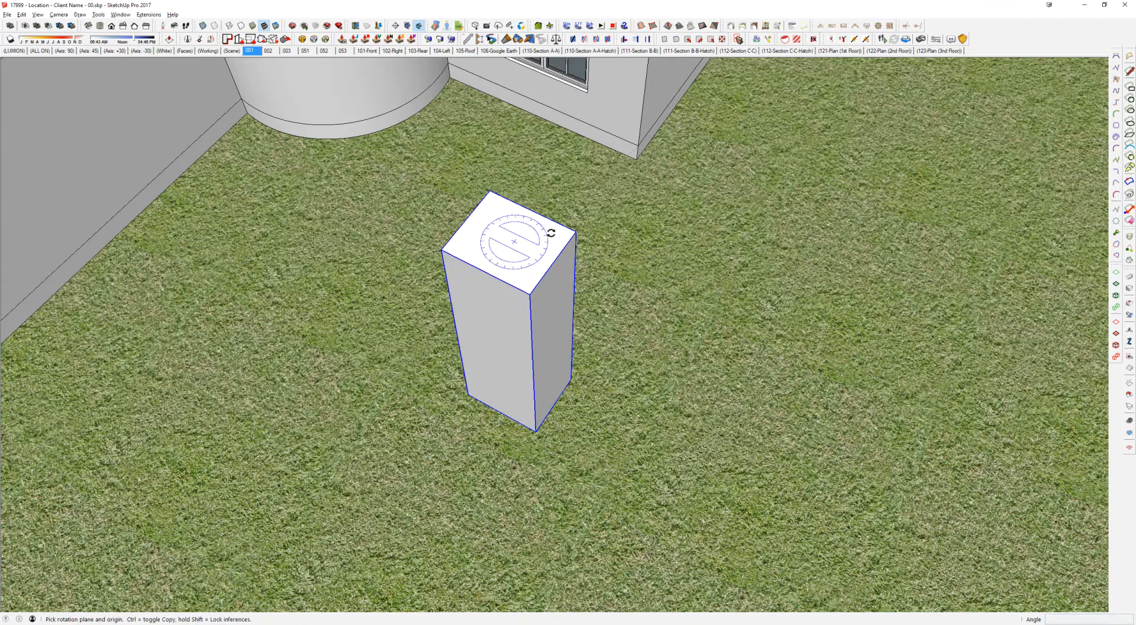
left_click(487, 242)
left_click(543, 249)
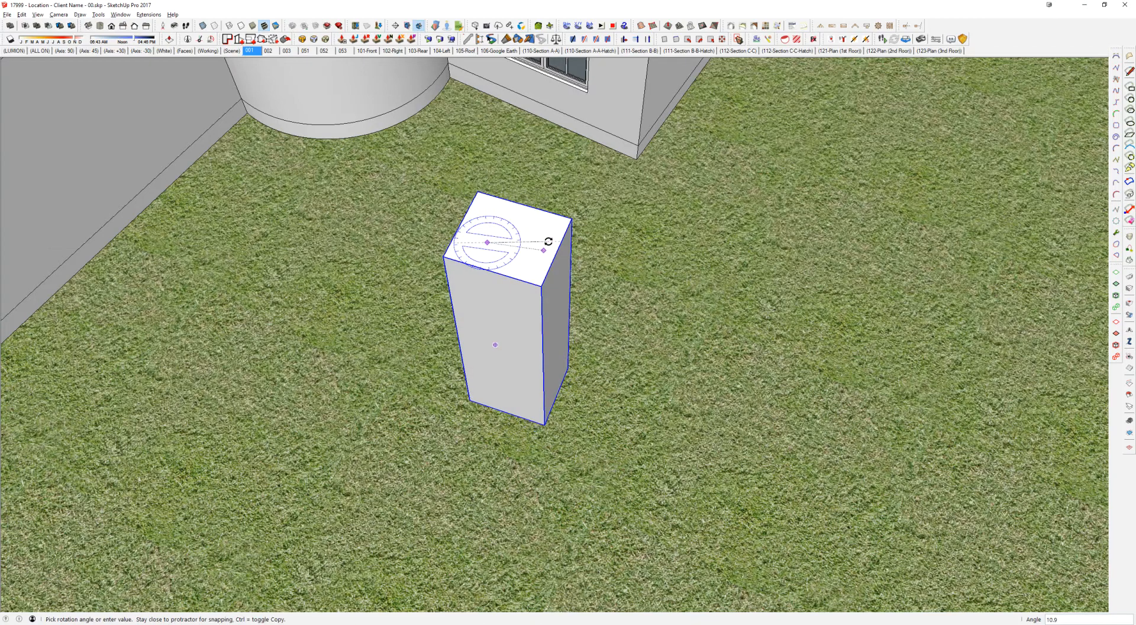
key("Return")
key("l")
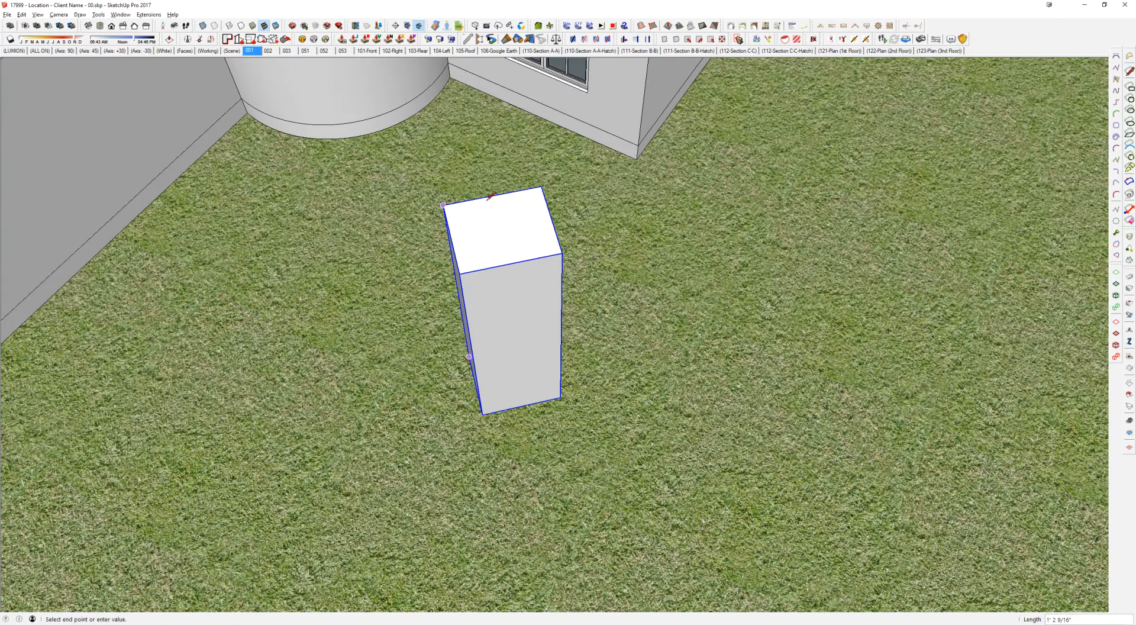
key("m")
left_click(493, 196)
middle_click_drag(363, 160, 485, 392, "shift")
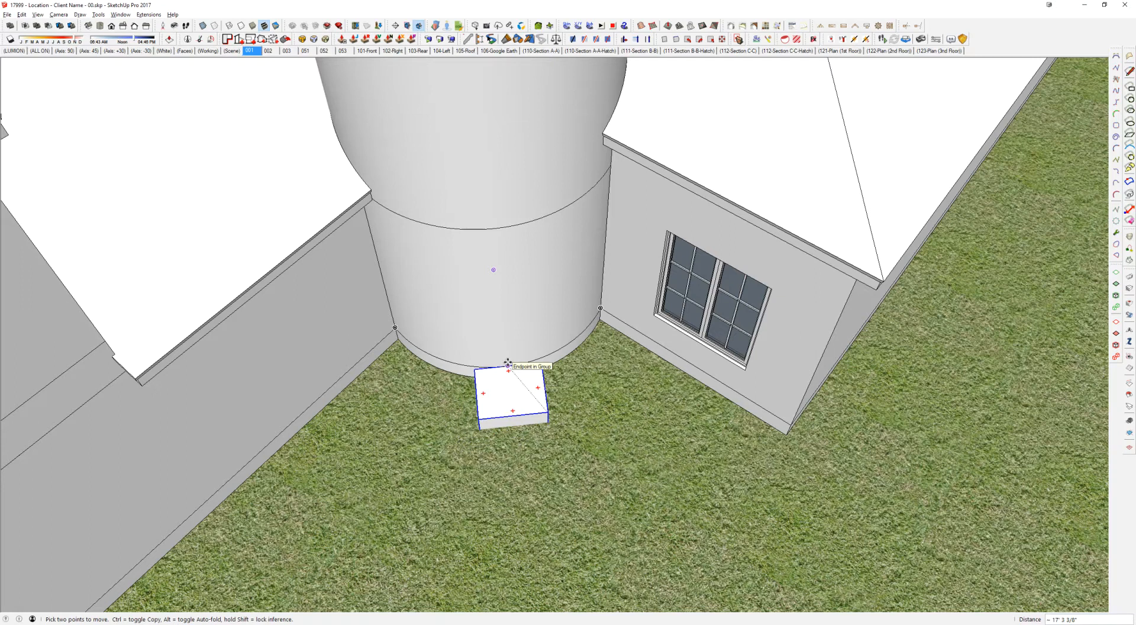
Step: Switch to the AutoCAD floor plan and examine the exterior door's position relative to the rotunda's centre
key("alt+Tab")
scroll(483, 283, "down", 2)
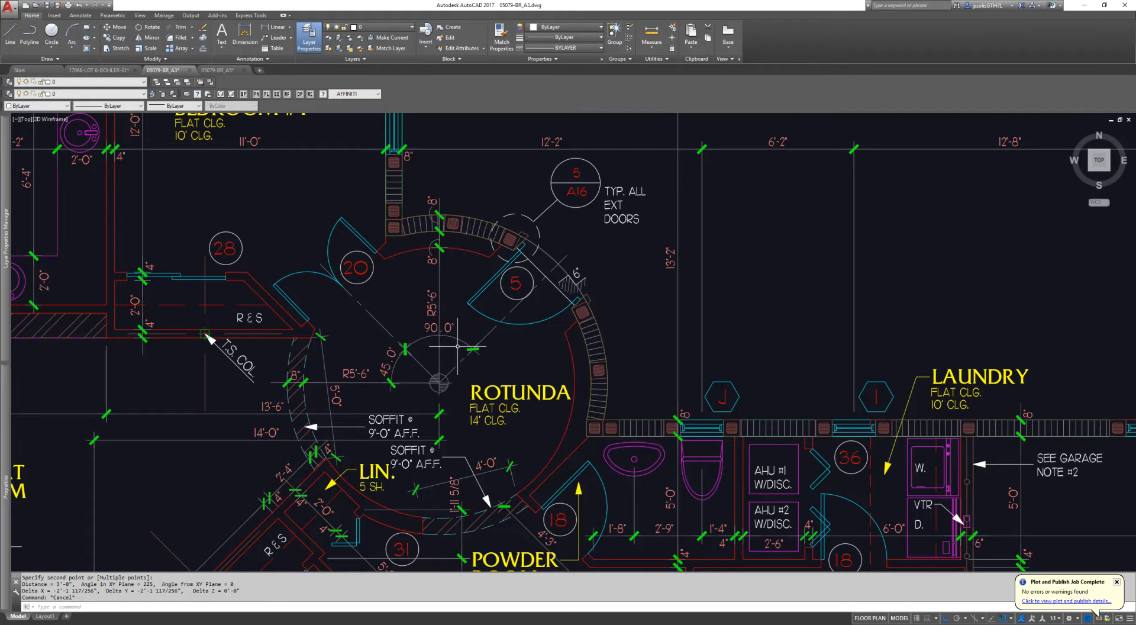
key("Escape")
scroll(441, 323, "up", 2)
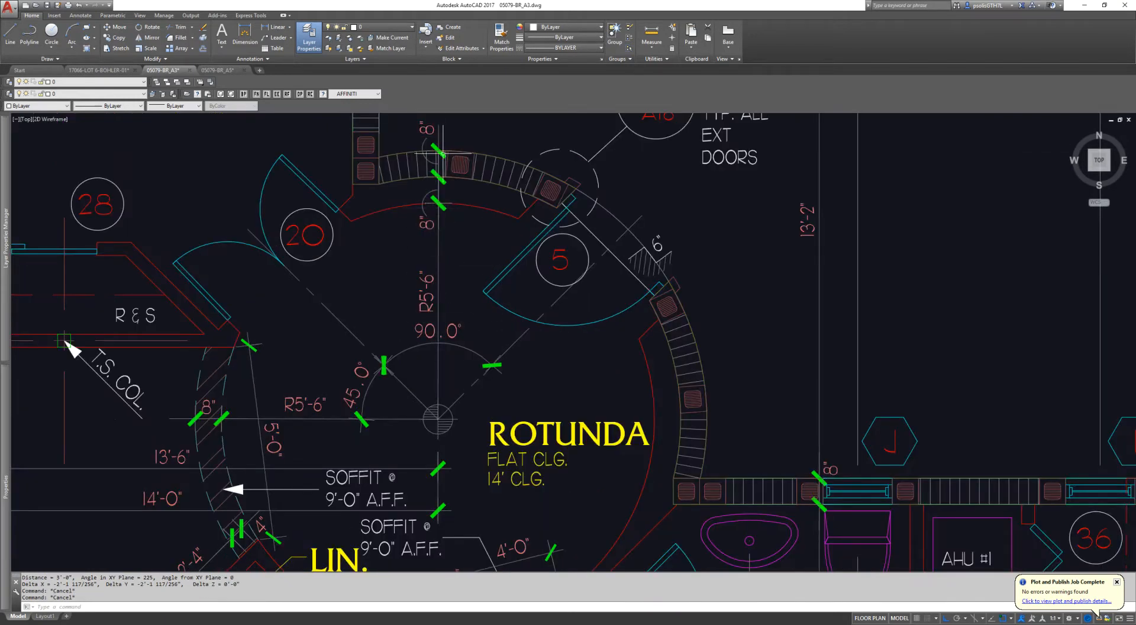
Step: Return to the SketchUp house model and move the box by its top front edge's midpoint to the apex of the rotunda roof
key("alt+Tab")
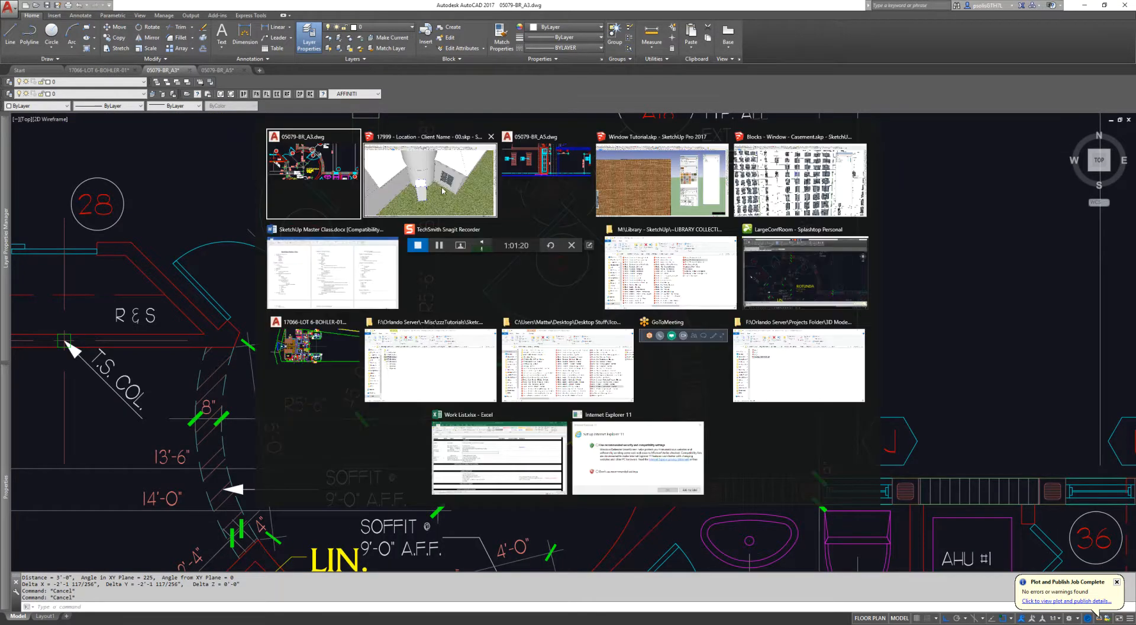
left_click(443, 191)
middle_click_drag(628, 499, 640, 447)
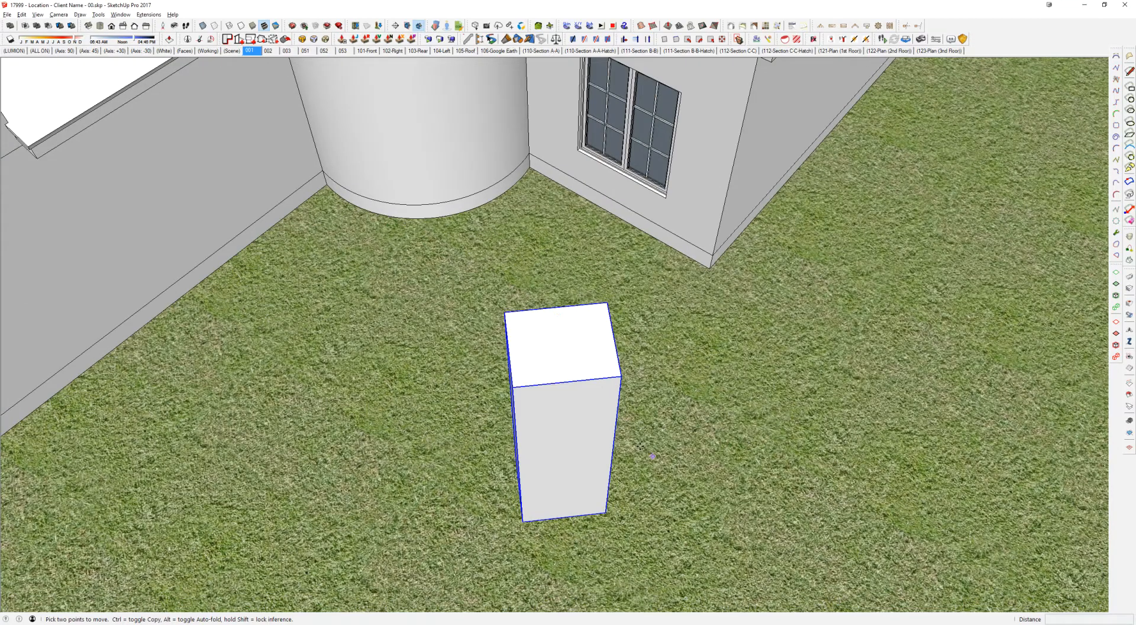
left_click(567, 381)
scroll(524, 325, "down", 5)
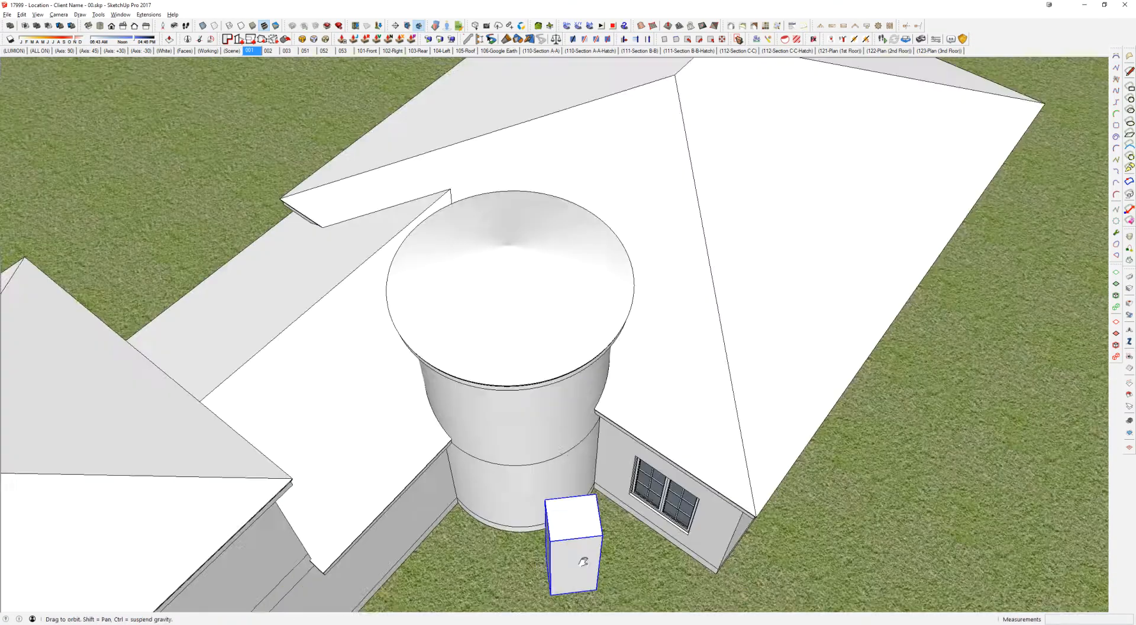
scroll(521, 272, "up", 5)
left_click(519, 271)
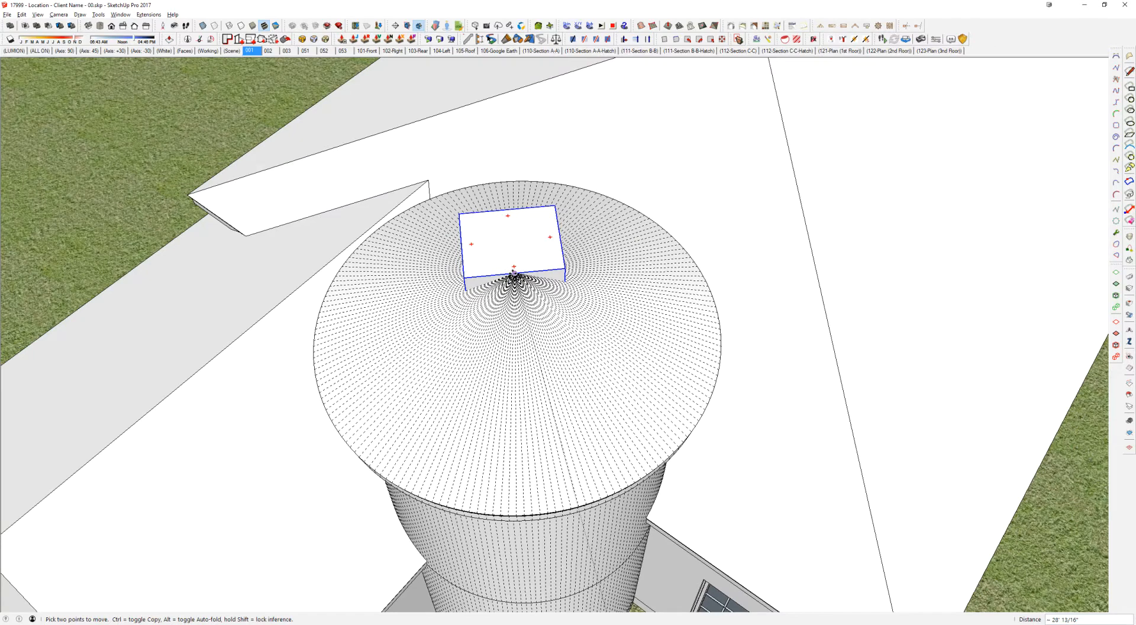
key("space")
Step: Copy the box outward in line from the roof apex toward the rotunda's outer wall
scroll(521, 272, "down", 3)
middle_click_drag(526, 282, 521, 356)
key("m")
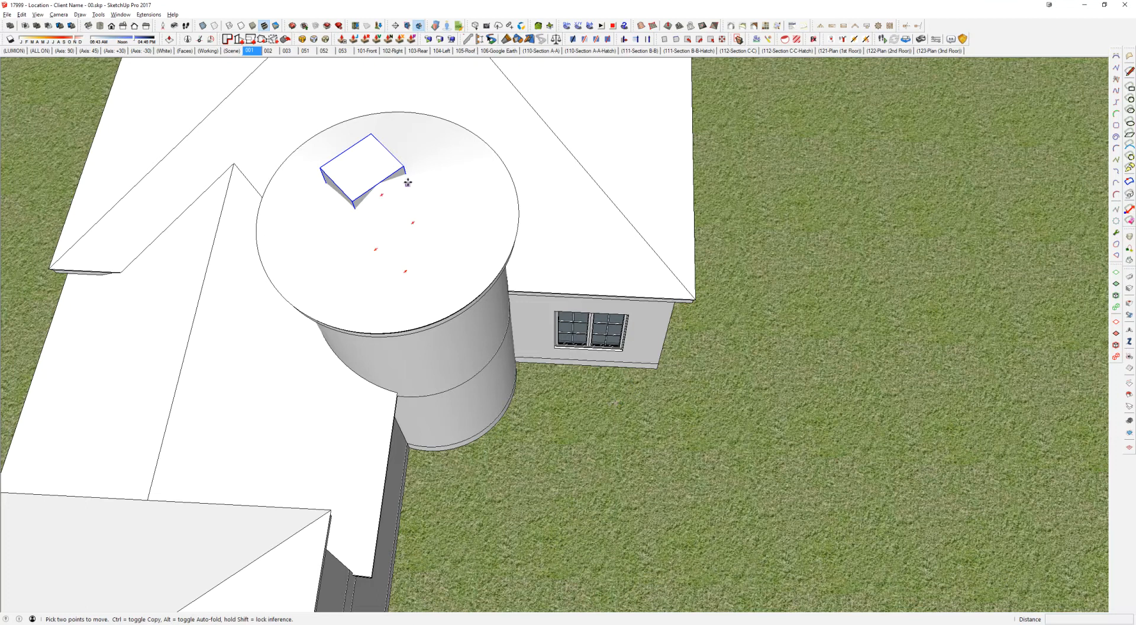
scroll(395, 176, "up", 2)
key("ctrl")
left_click(360, 113)
left_click(405, 158)
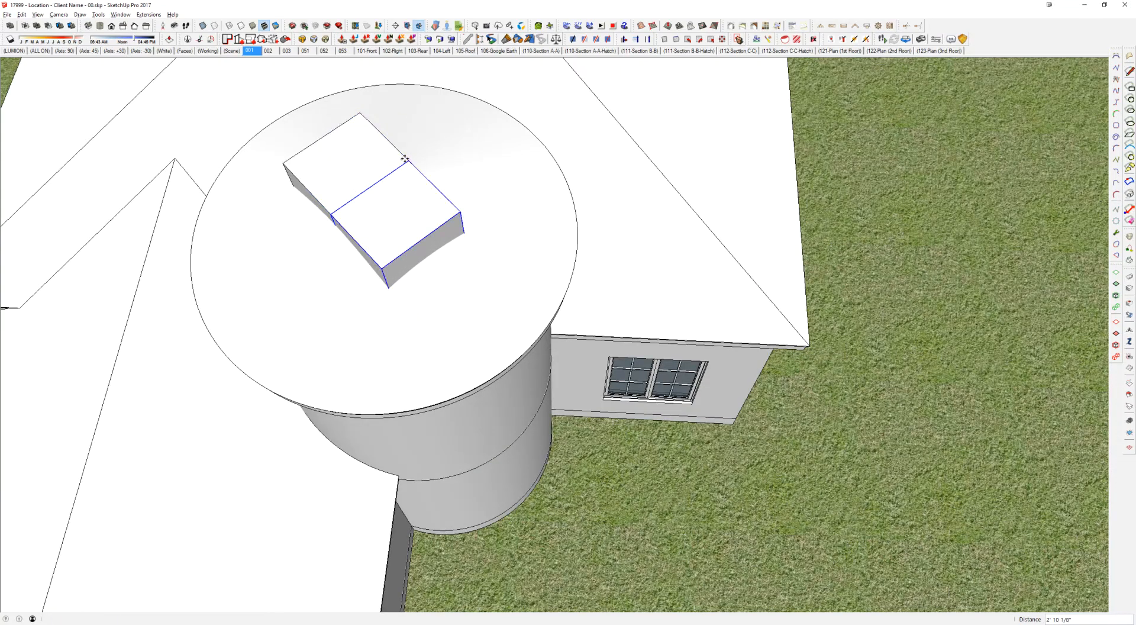
key("Return")
Step: Delete the original box and the copies nearer the apex, keeping only the outermost one at the rotunda wall
key("space")
left_click(440, 246)
key("Delete")
left_click(408, 225)
key("Delete")
left_click(371, 184)
key("Delete")
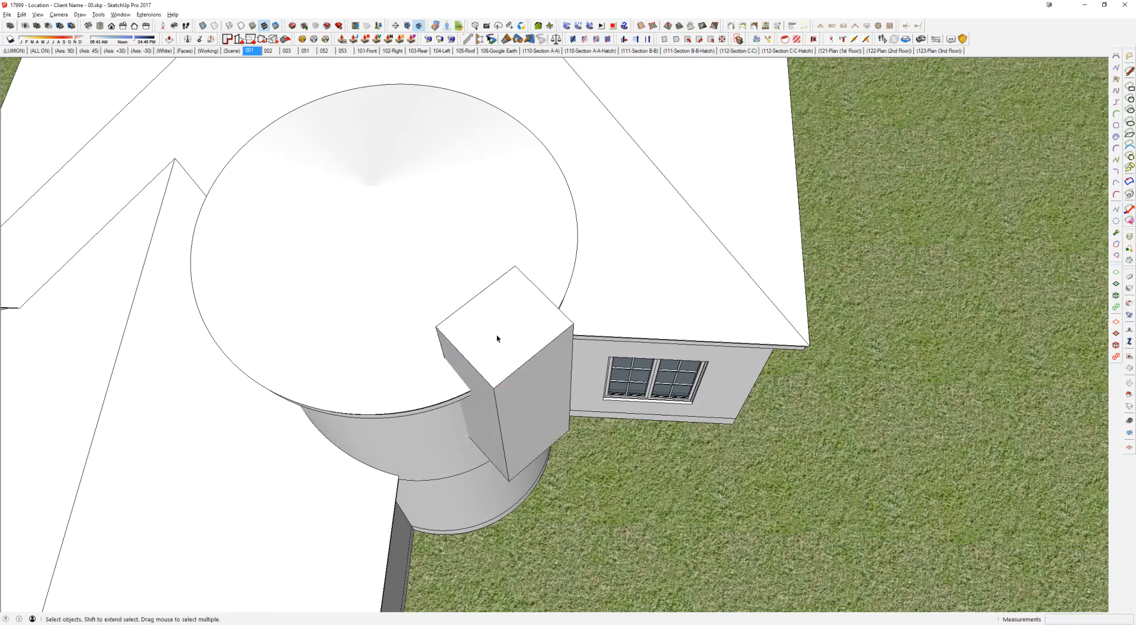
Step: Copy the box about 11 15/16" inward from the rotunda's outer wall toward the roof's centre
middle_click_drag(497, 336, 484, 292)
scroll(490, 378, "up", 1)
left_click(490, 377)
middle_click_drag(490, 377, 778, 281)
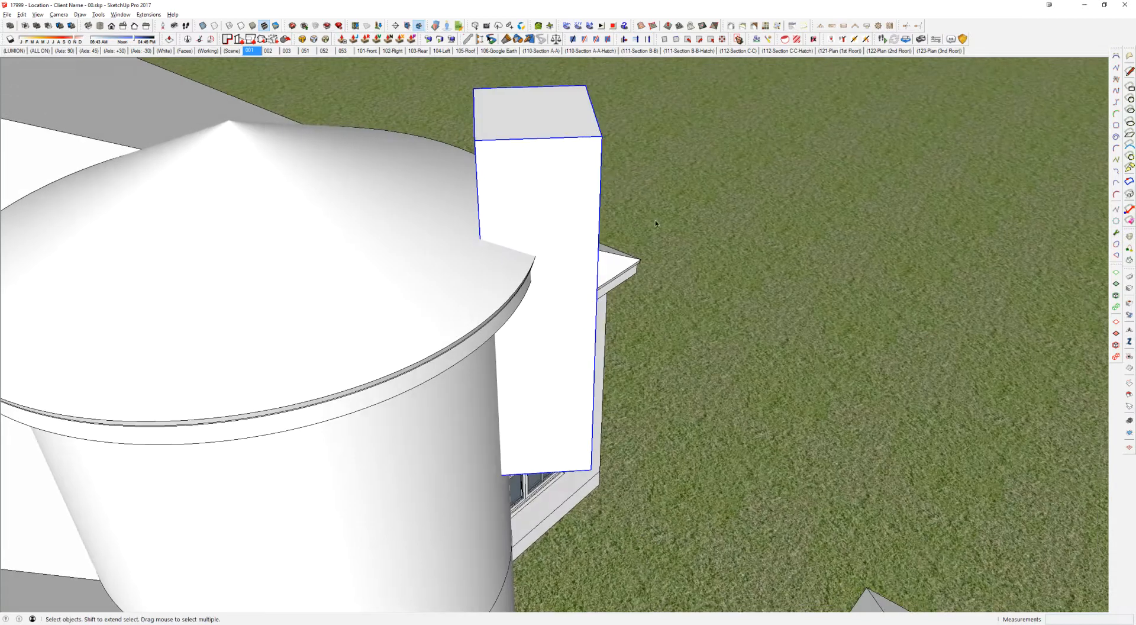
key("m")
key("ctrl")
left_click(602, 136)
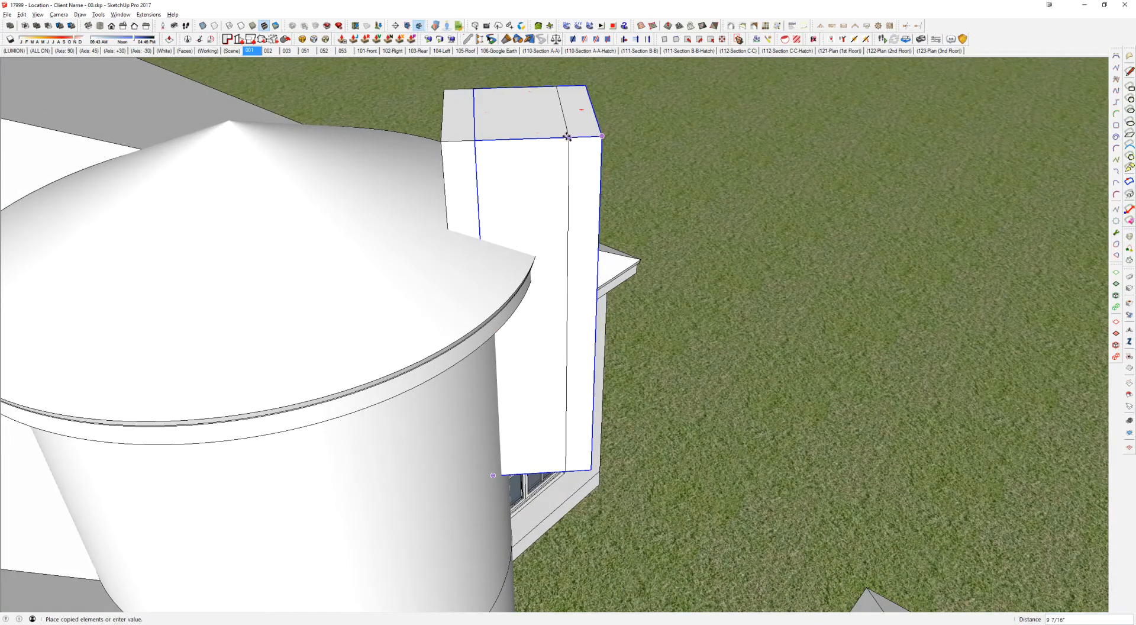
left_click(558, 137)
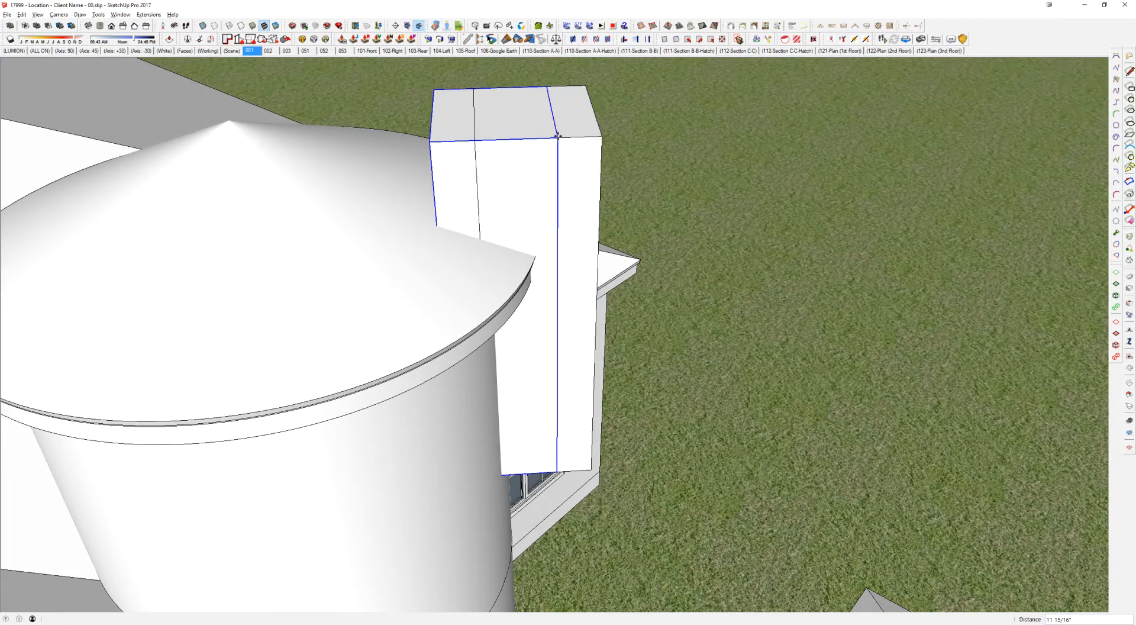
middle_click_drag(553, 172, 485, 234)
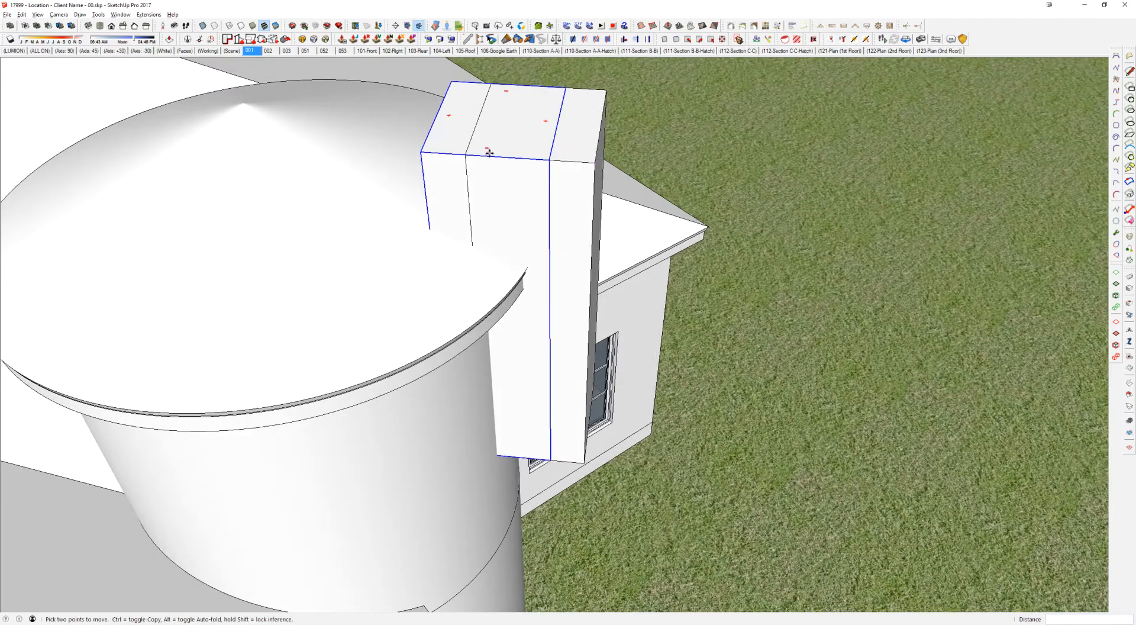
scroll(489, 153, "down", 3)
middle_click_drag(491, 155, 345, 355)
scroll(322, 254, "down", 5)
key("space")
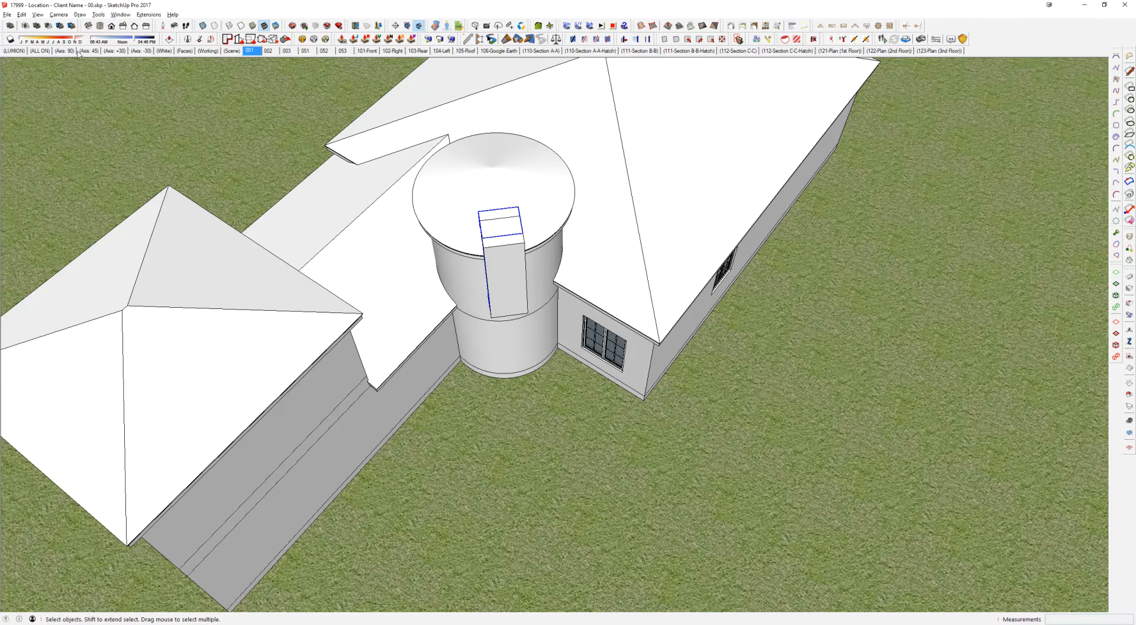
Step: Hide the house and the ground to expose the drawing axes, and set the axes to 45 degrees
left_click(90, 51)
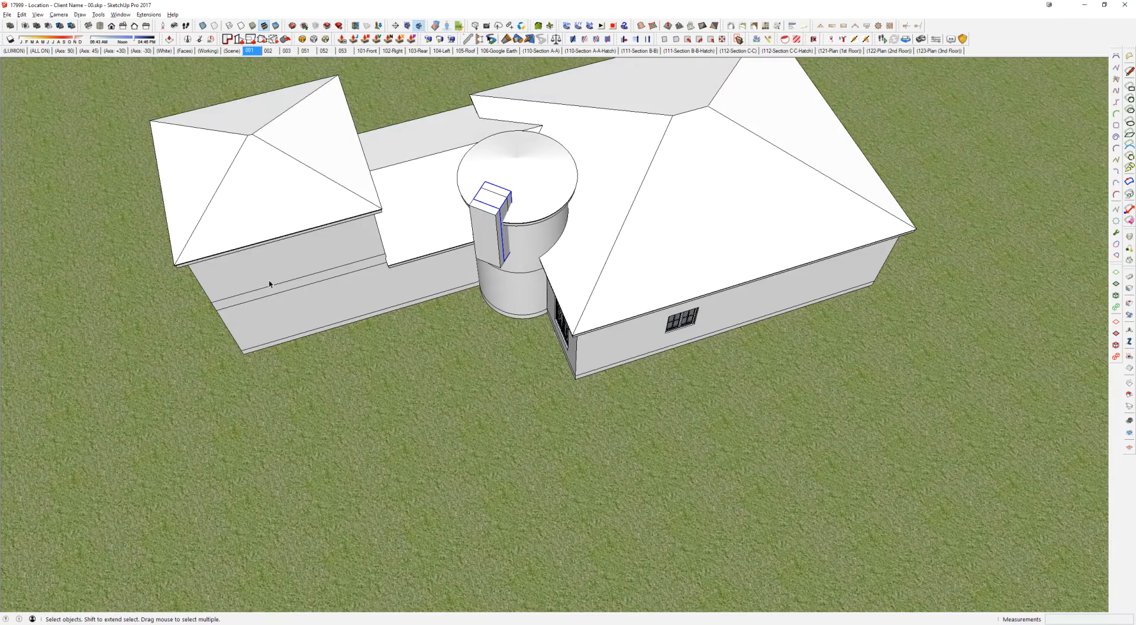
scroll(342, 295, "down", 6)
mouse_move(347, 322)
middle_mouse_down()
mouse_move(322, 335)
mouse_move(731, 412)
mouse_move(870, 403)
middle_mouse_up()
scroll(557, 374, "up", 5)
scroll(557, 375, "up", 3)
right_click(612, 281)
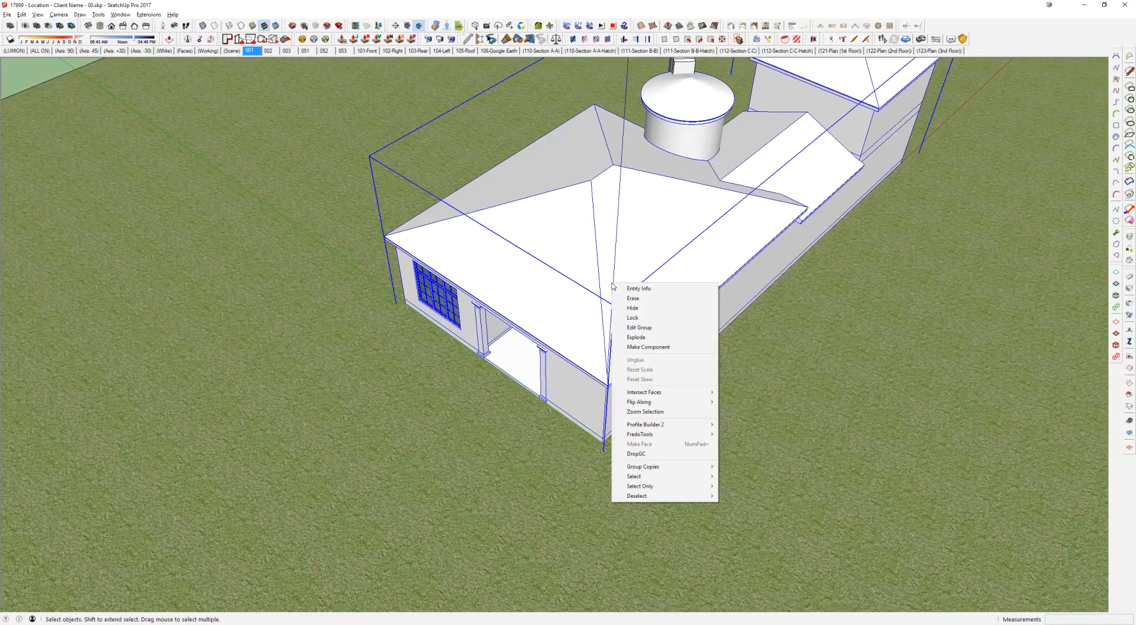
left_click(665, 309)
scroll(659, 373, "down", 5)
right_click(560, 289)
left_click(612, 312)
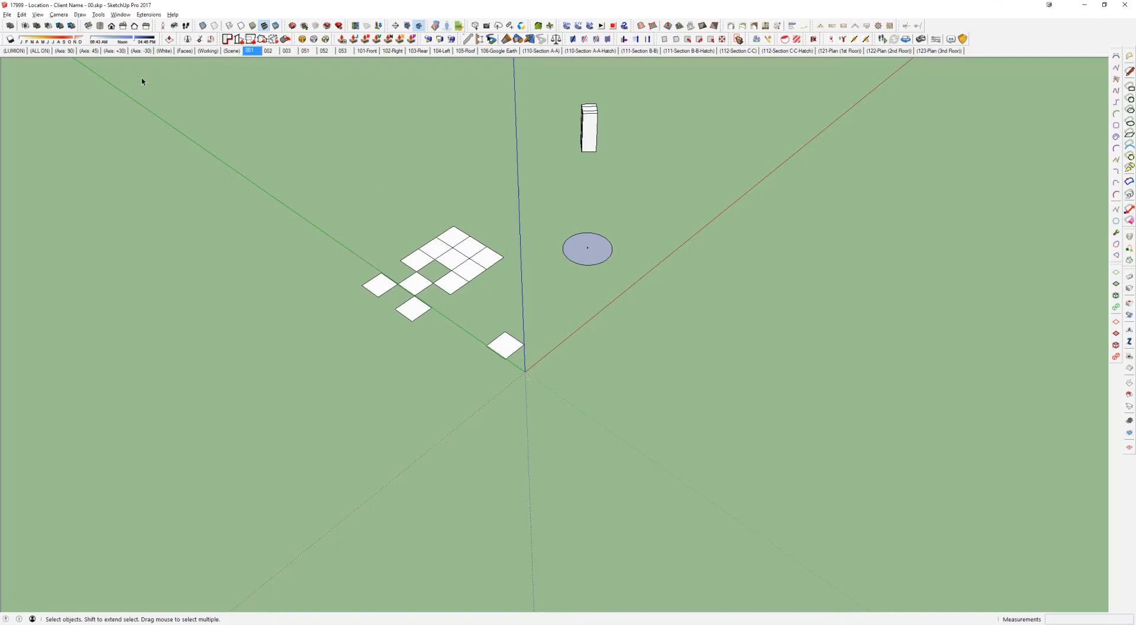
left_click(90, 52)
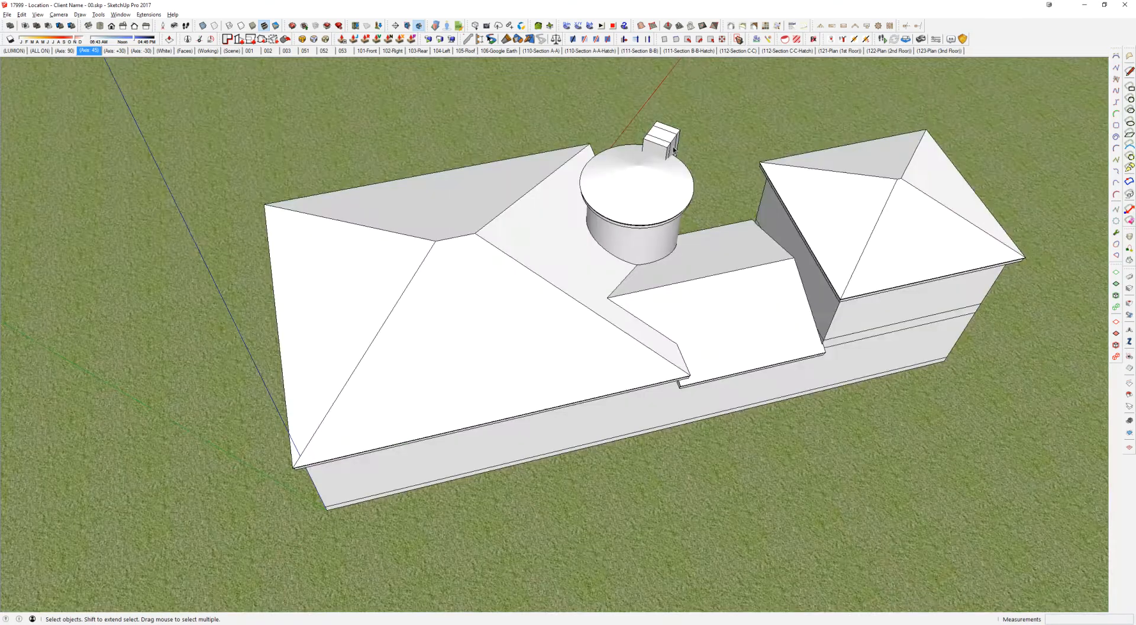
Step: Try to move the outer box at the rotunda wall along the rotated red axis
middle_click_drag(663, 144, 367, 245)
scroll(454, 251, "up", 4)
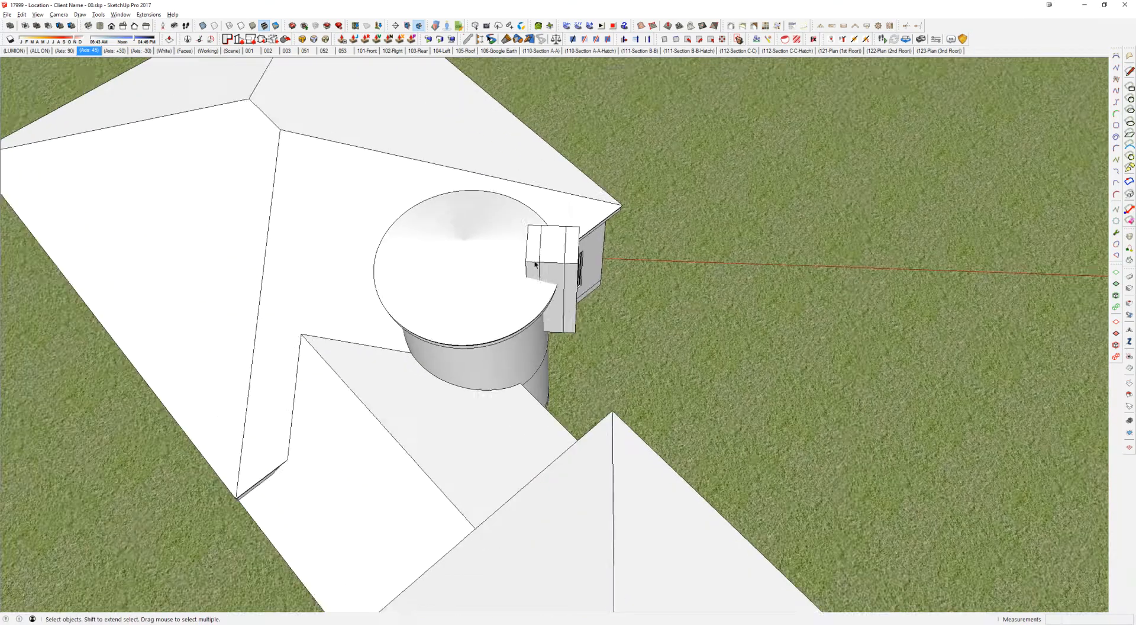
scroll(536, 265, "down", 2)
left_click(536, 265)
key("m")
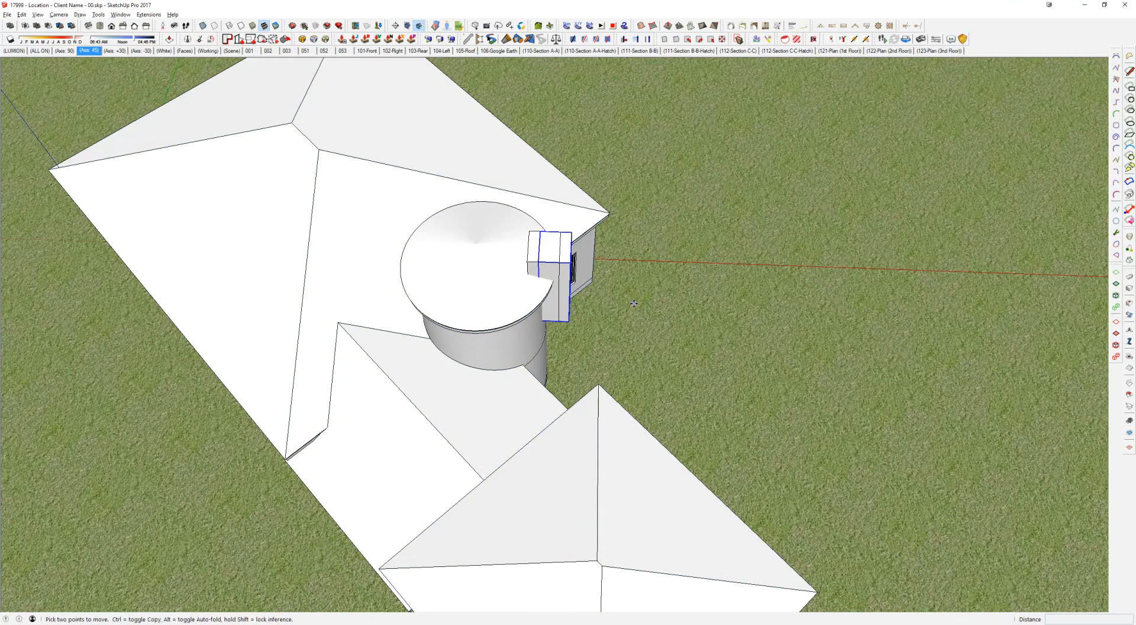
left_click(655, 279)
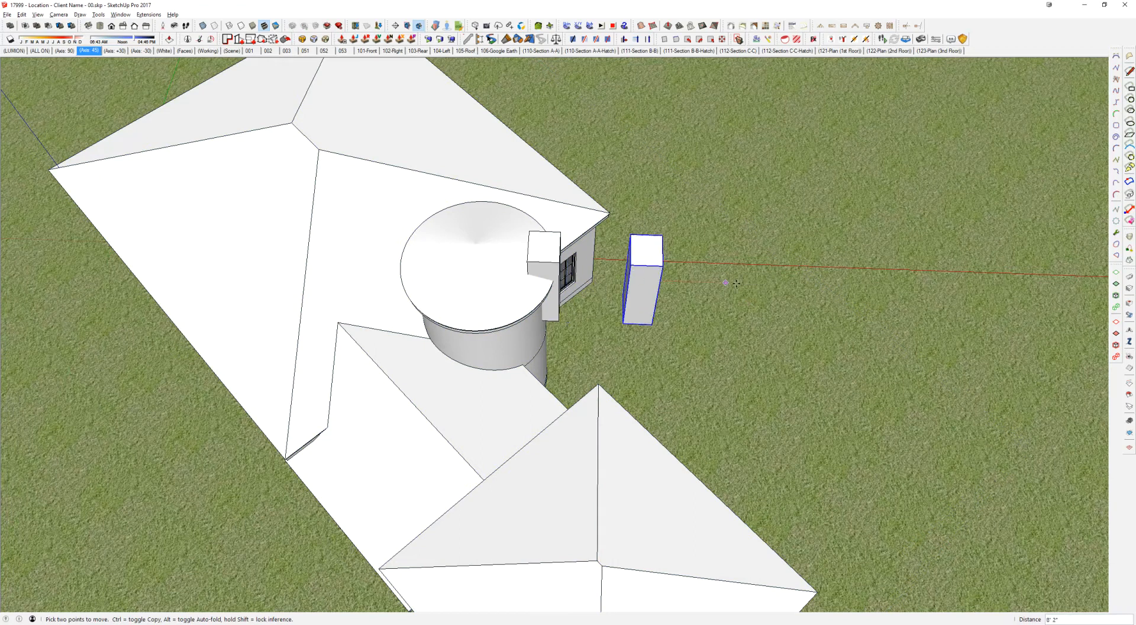
left_click(583, 274)
middle_click_drag(583, 274, 607, 315)
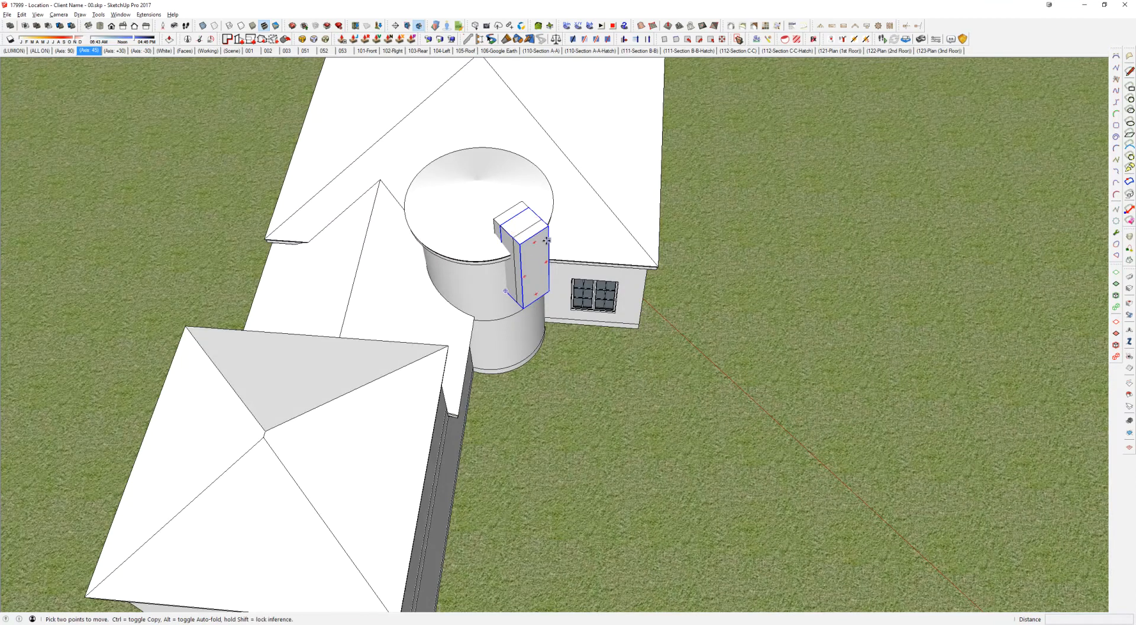
middle_click_drag(528, 228, 528, 246)
key("space")
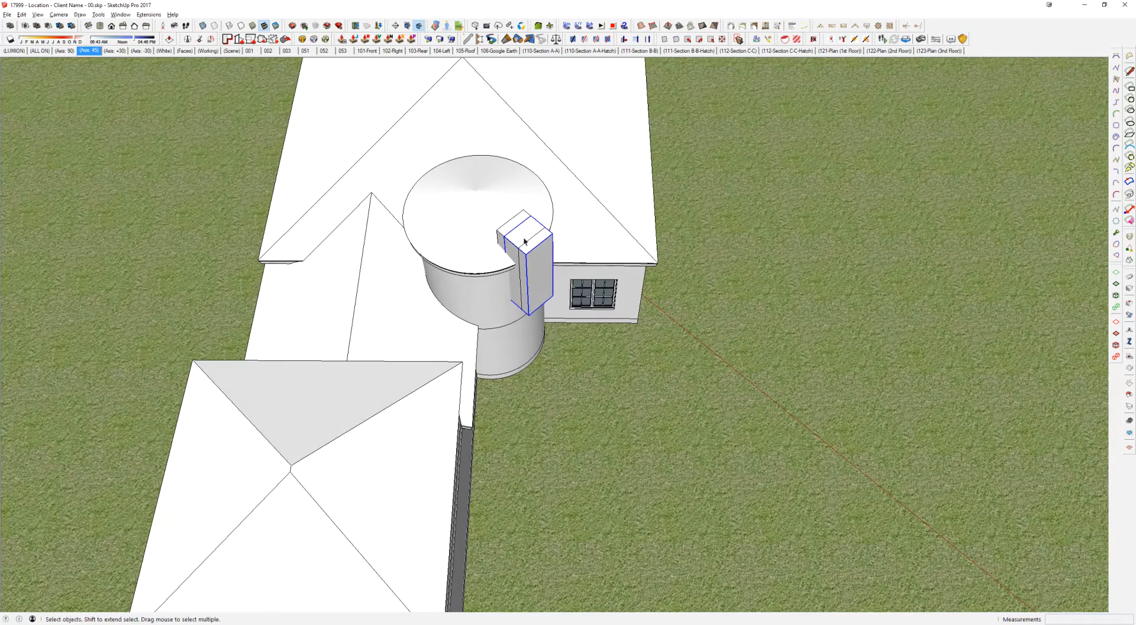
Step: Select everything in the restored model and hide the house and ground again
left_click(520, 231)
middle_click_drag(520, 231, 915, 236)
scroll(609, 226, "down", 2)
middle_click_drag(465, 279, 523, 257, "shift")
left_click(142, 52)
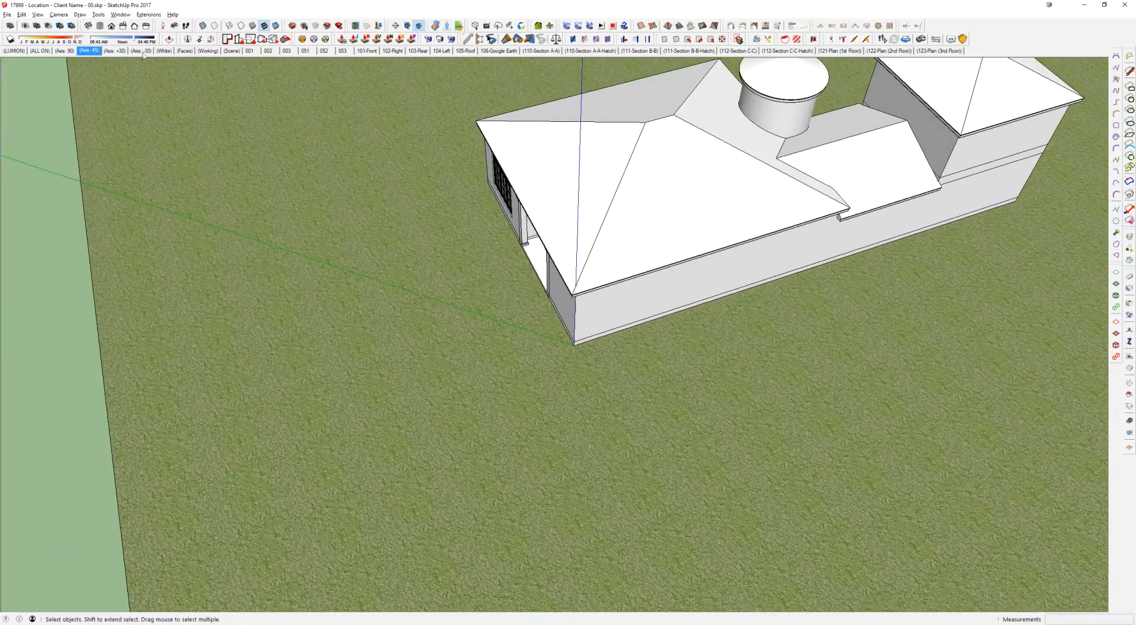
key("ctrl+a")
right_click(460, 247)
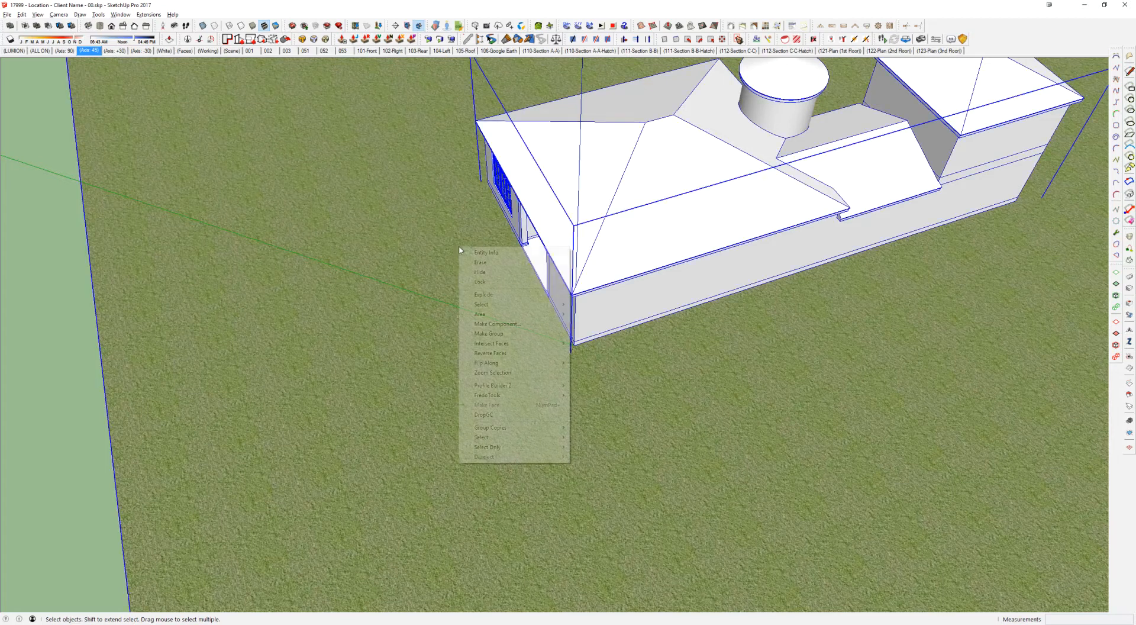
left_click(483, 264)
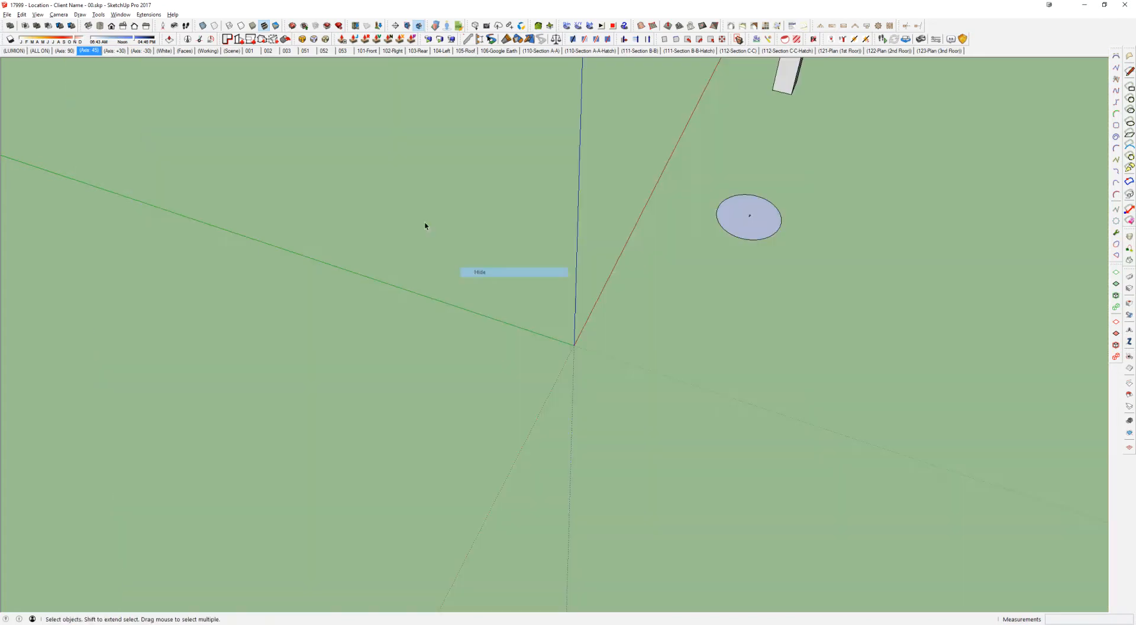
Step: Switch the drawing axes through the 90, +30 and 90 degree presets, finishing on the -30 degree preset
left_click(65, 51)
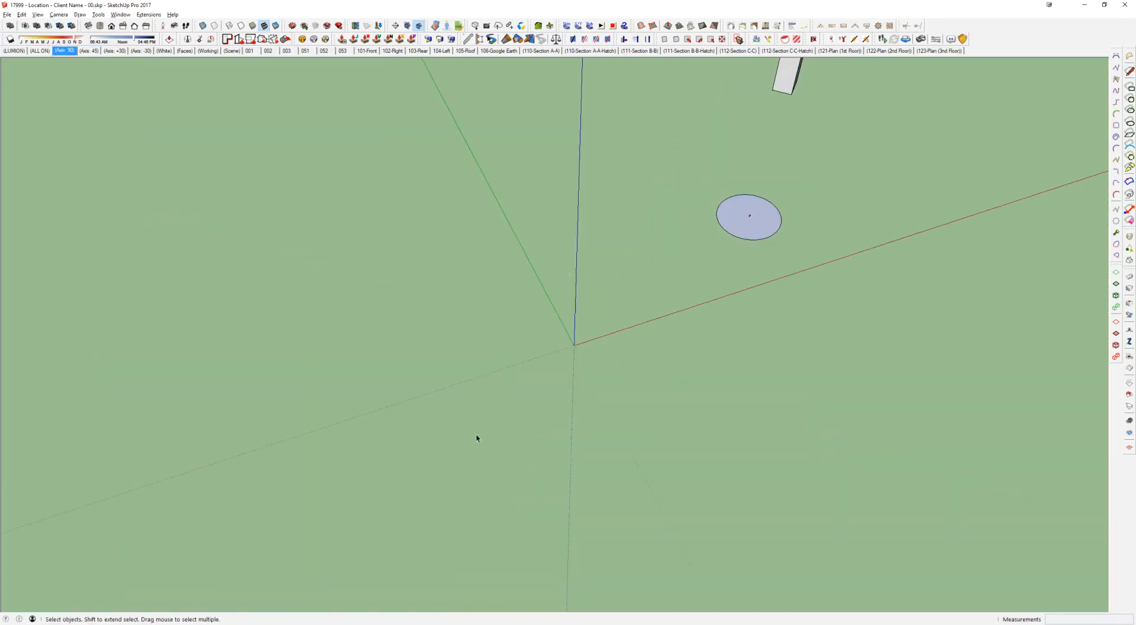
left_click(115, 51)
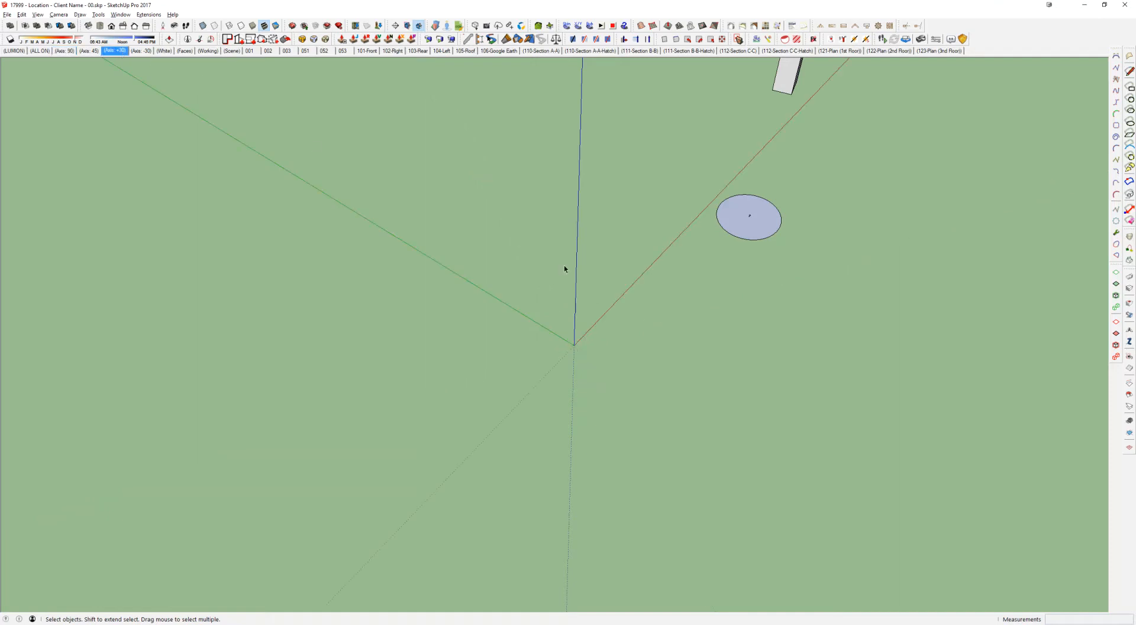
left_click(65, 51)
left_click(138, 52)
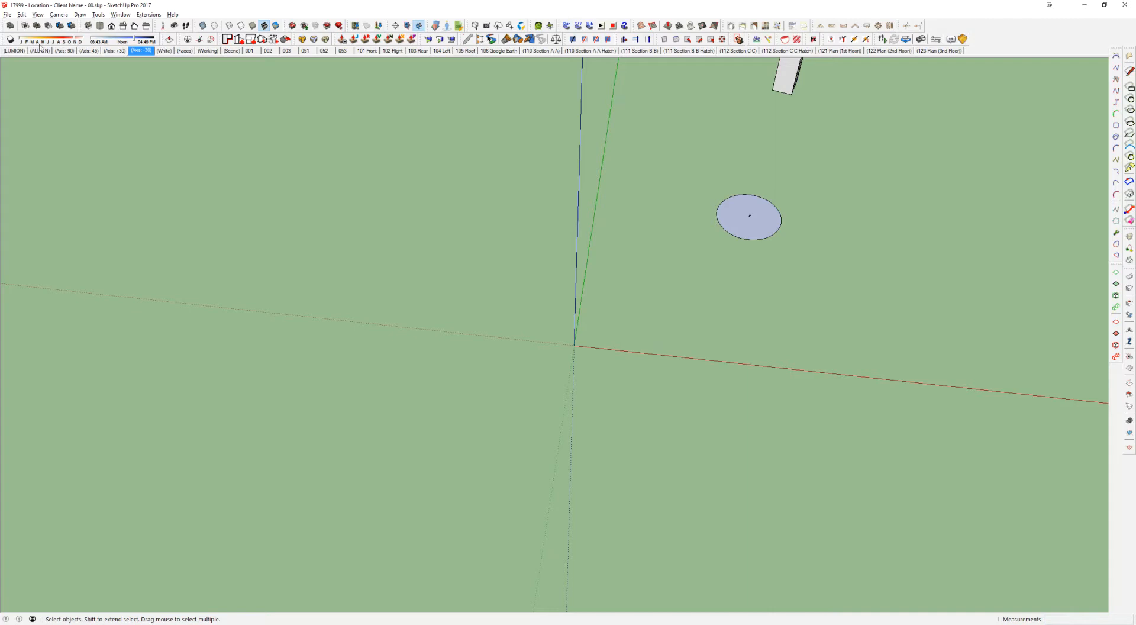
Step: Set the drawing axes to the 90 degree preset
left_click(62, 52)
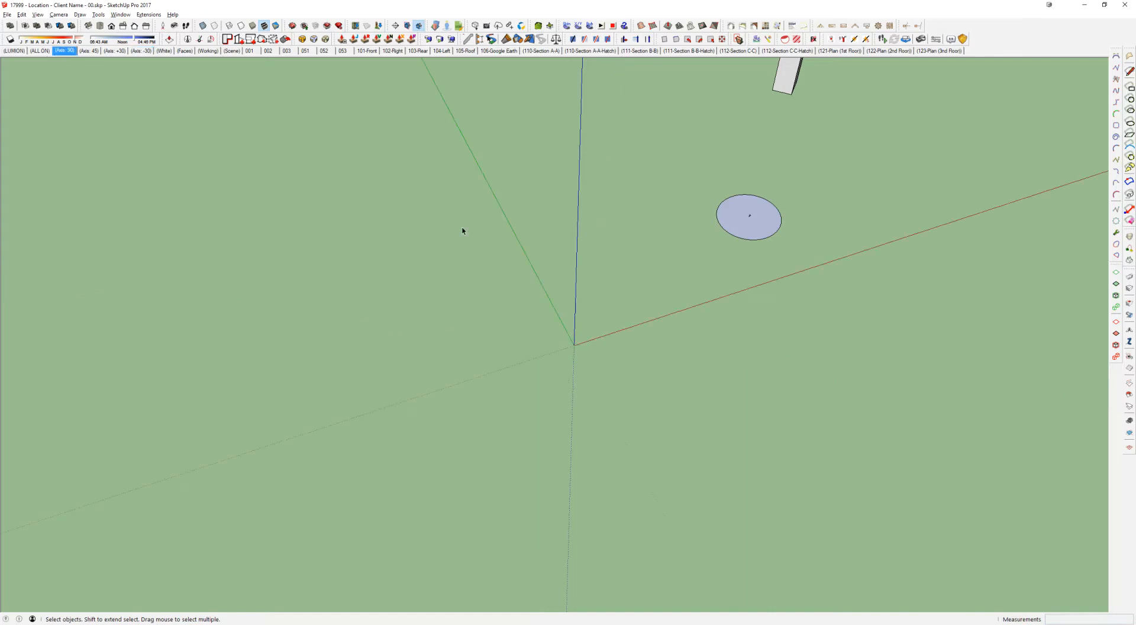
middle_click_drag(666, 269, 438, 189)
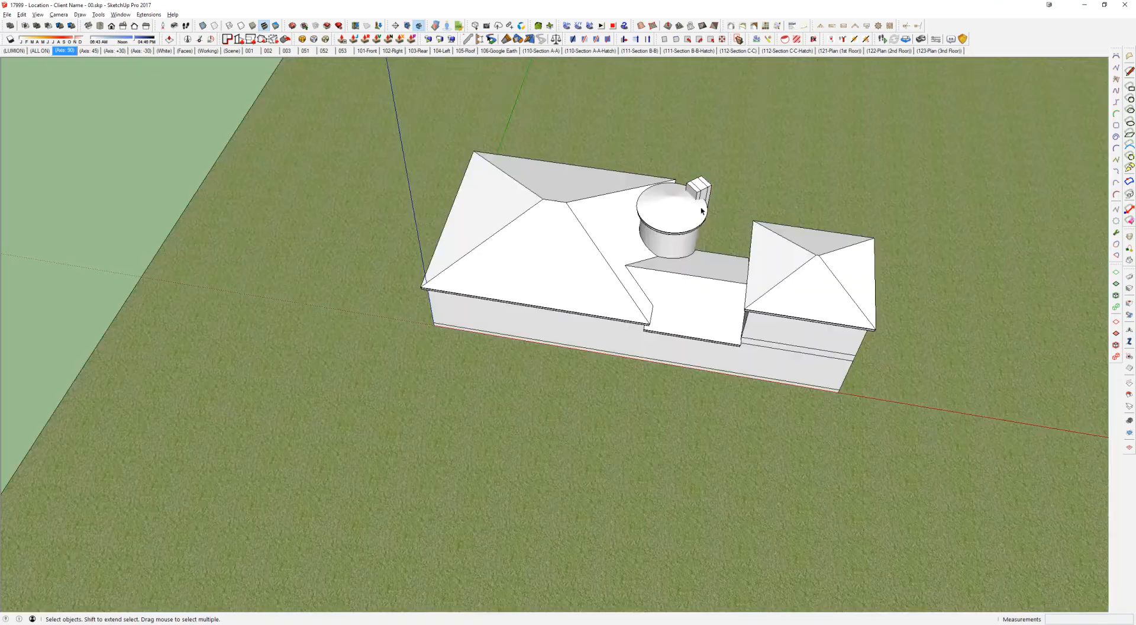
middle_click_drag(701, 211, 556, 145)
Step: Move the box vertically at the rotunda wall so its lower corner lines up with the top of the house's base band
scroll(527, 175, "up", 6)
middle_click_drag(524, 93, 515, 177)
left_click(519, 129)
key("m")
left_click(530, 224)
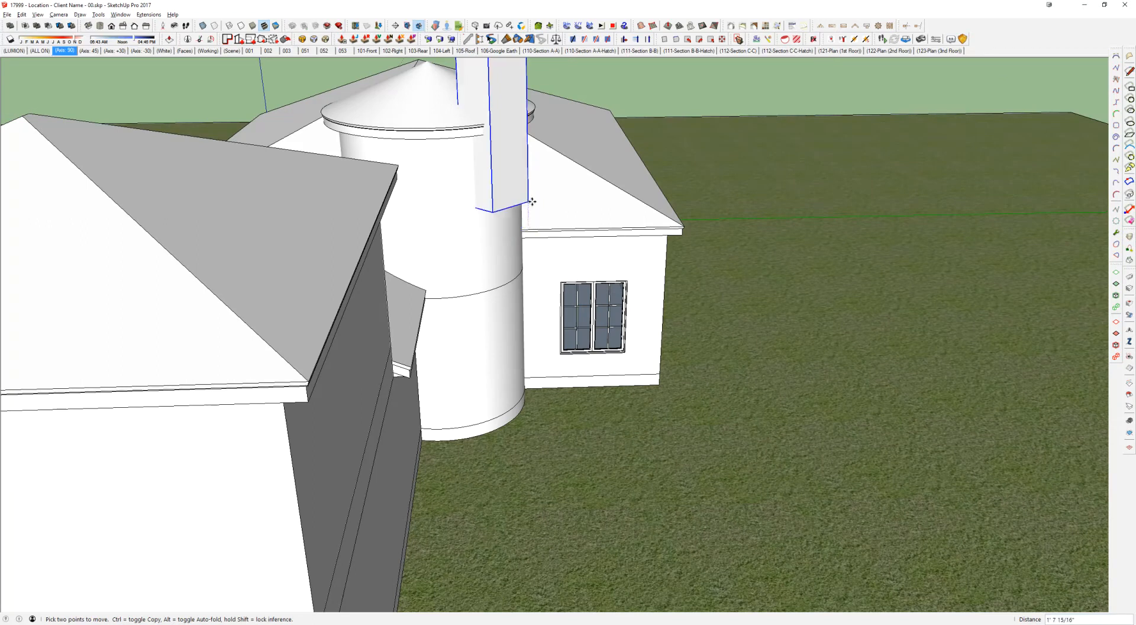
left_click(660, 375)
Step: Open the house group for editing and look over the box where it meets the rotunda wall
middle_click_drag(554, 315, 558, 311)
scroll(558, 311, "up", 5)
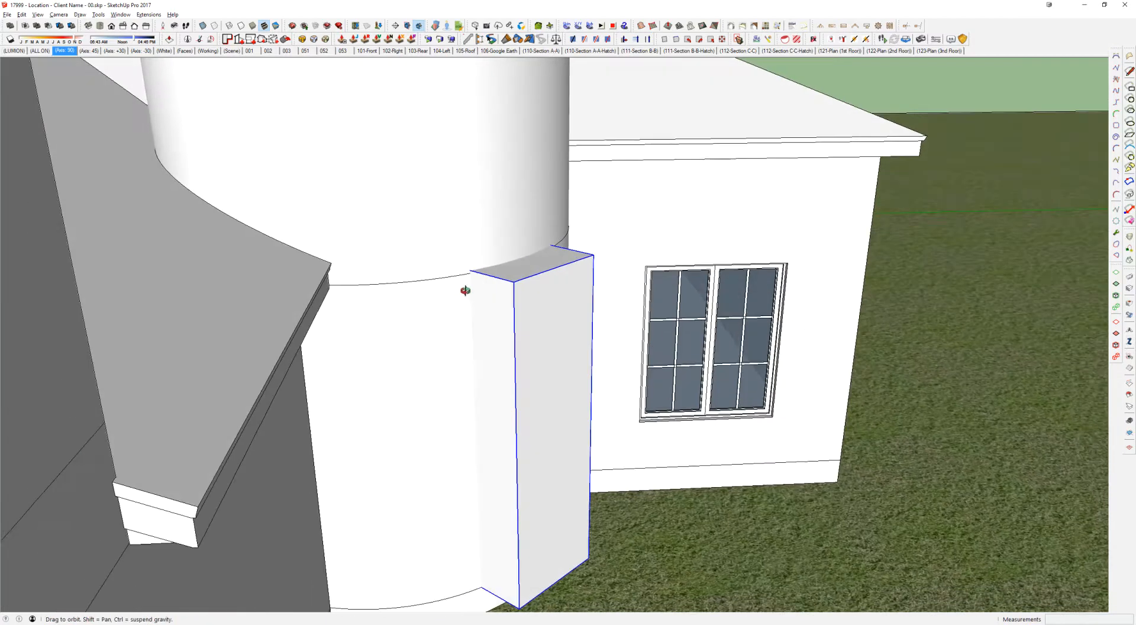
scroll(498, 266, "up", 2)
middle_click_drag(497, 265, 475, 235)
left_click(441, 232)
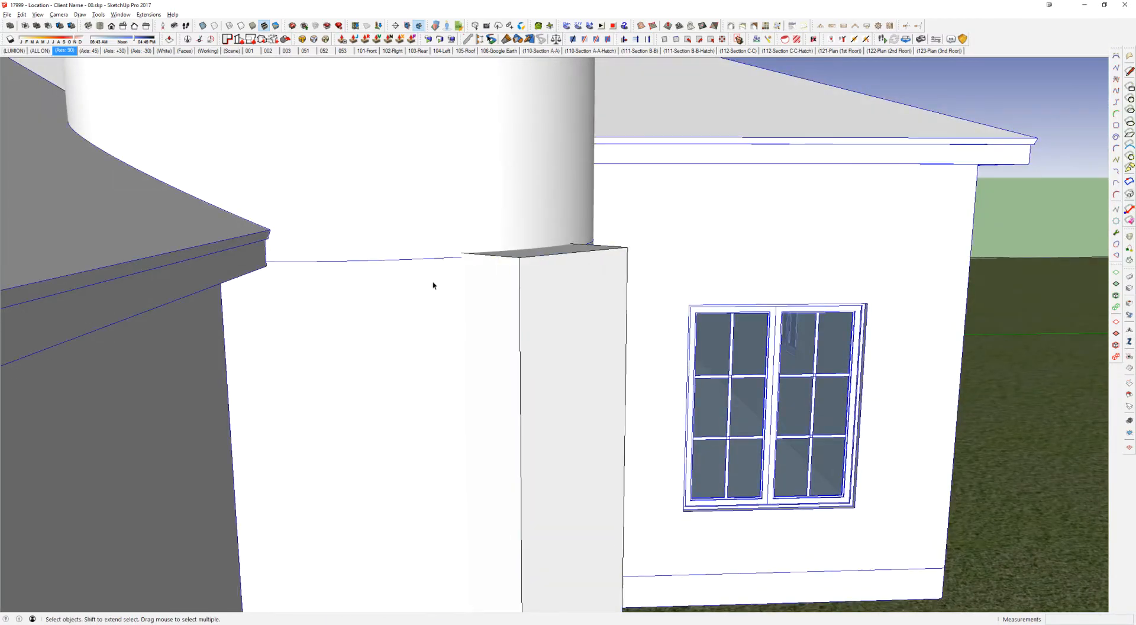
scroll(433, 214, "down", 3)
double_click(433, 213)
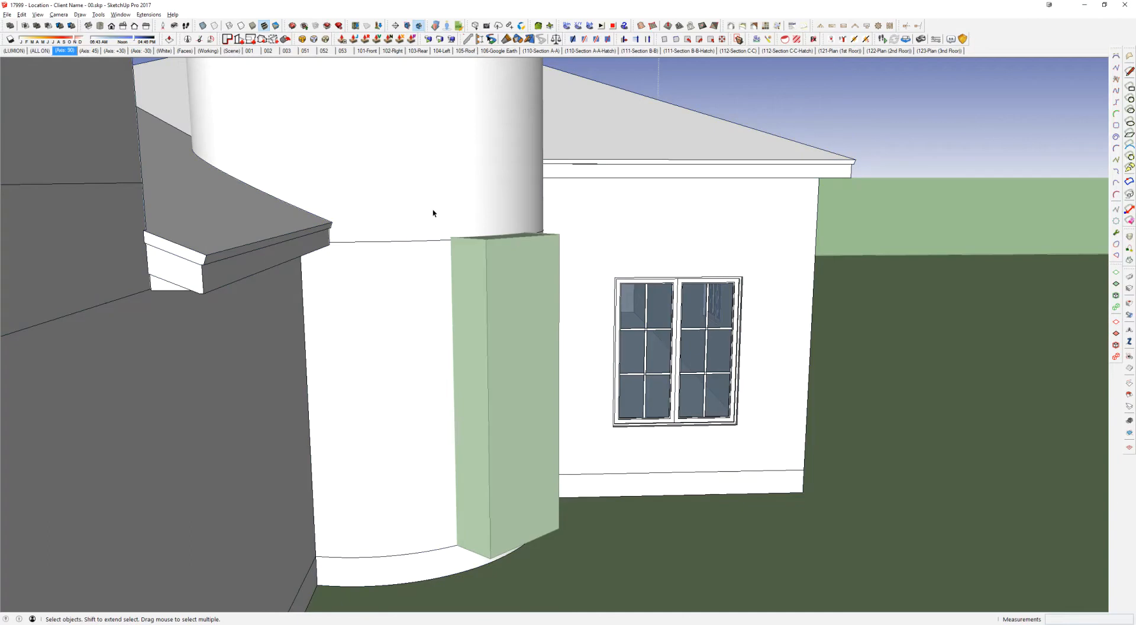
scroll(457, 233, "up", 2)
middle_click_drag(459, 236, 521, 219)
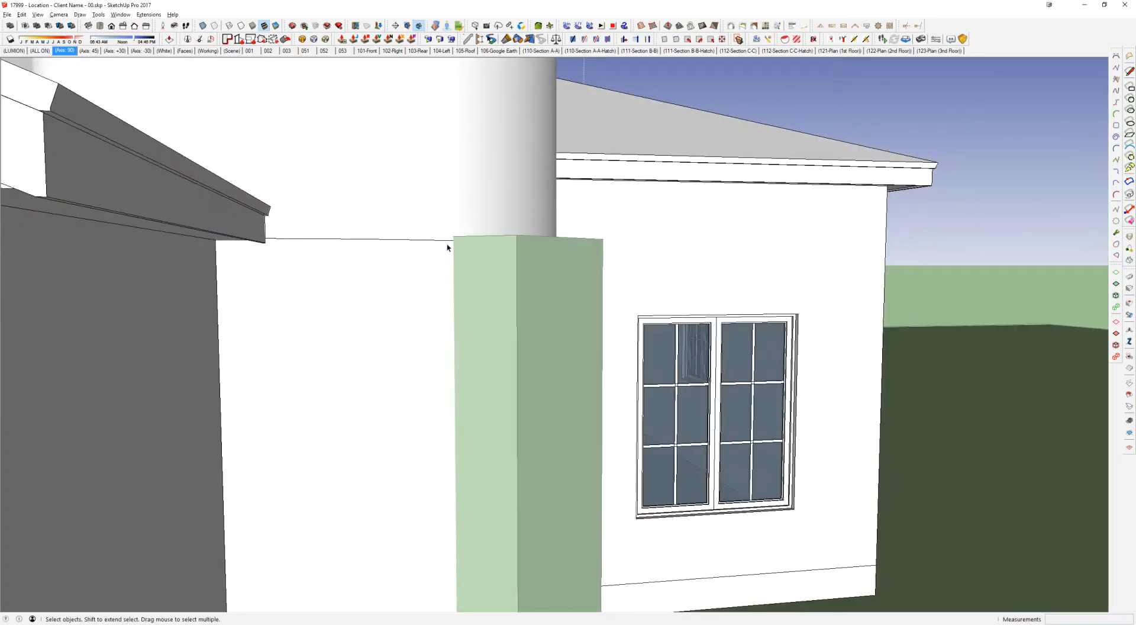
scroll(467, 243, "down", 4)
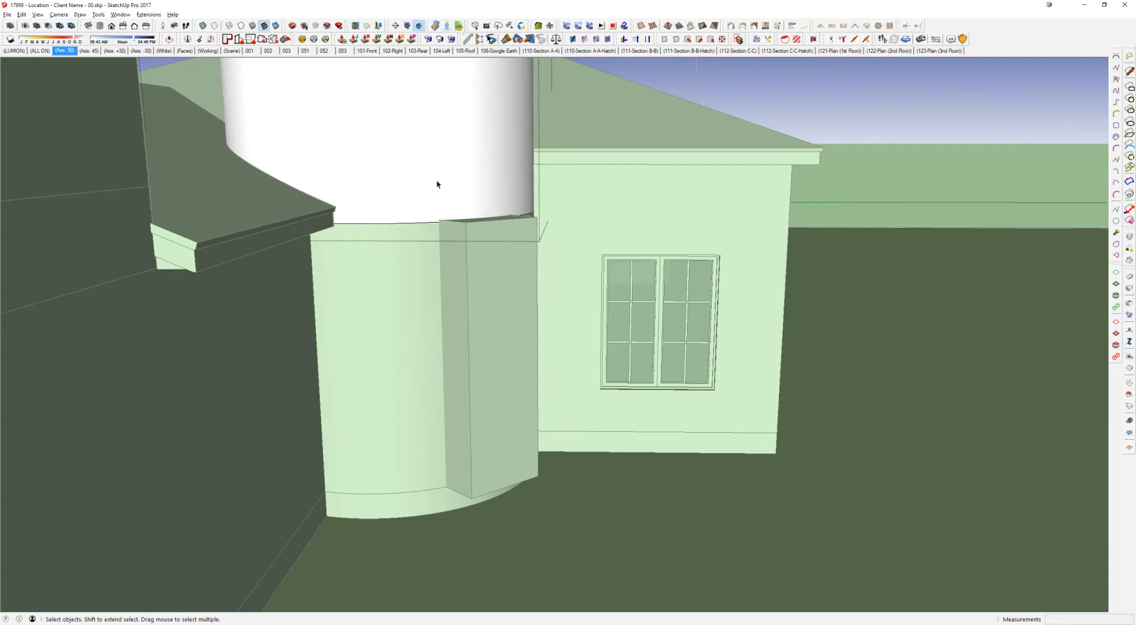
Step: Isolate the house walls and examine the hollow rotunda cylinder from above
key("Escape")
key("i")
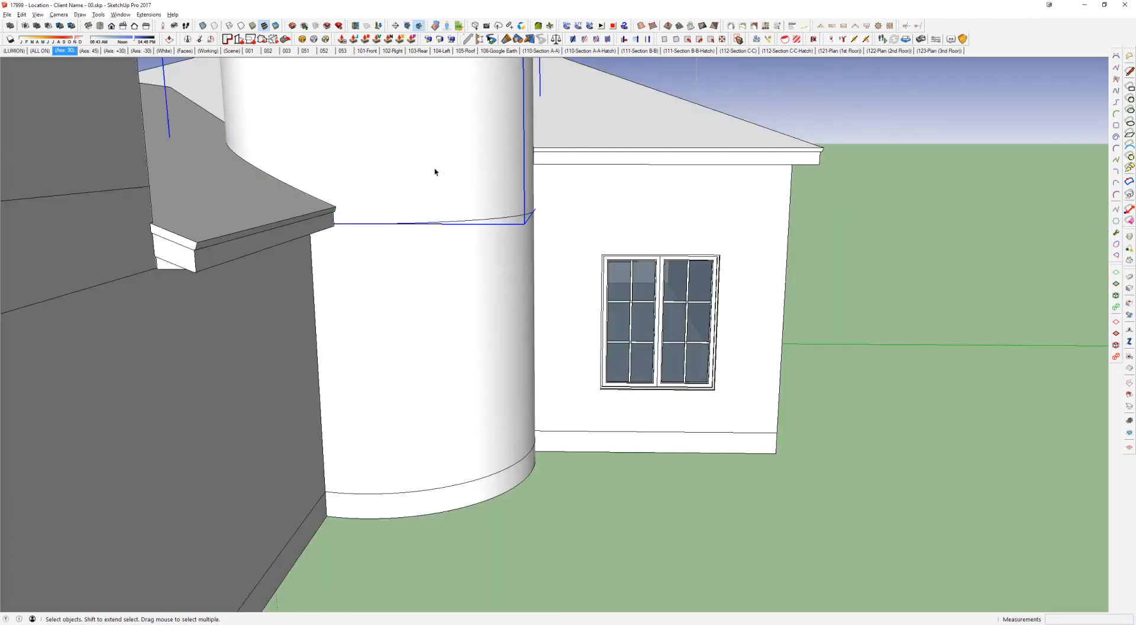
middle_click_drag(434, 169, 425, 190)
key("o")
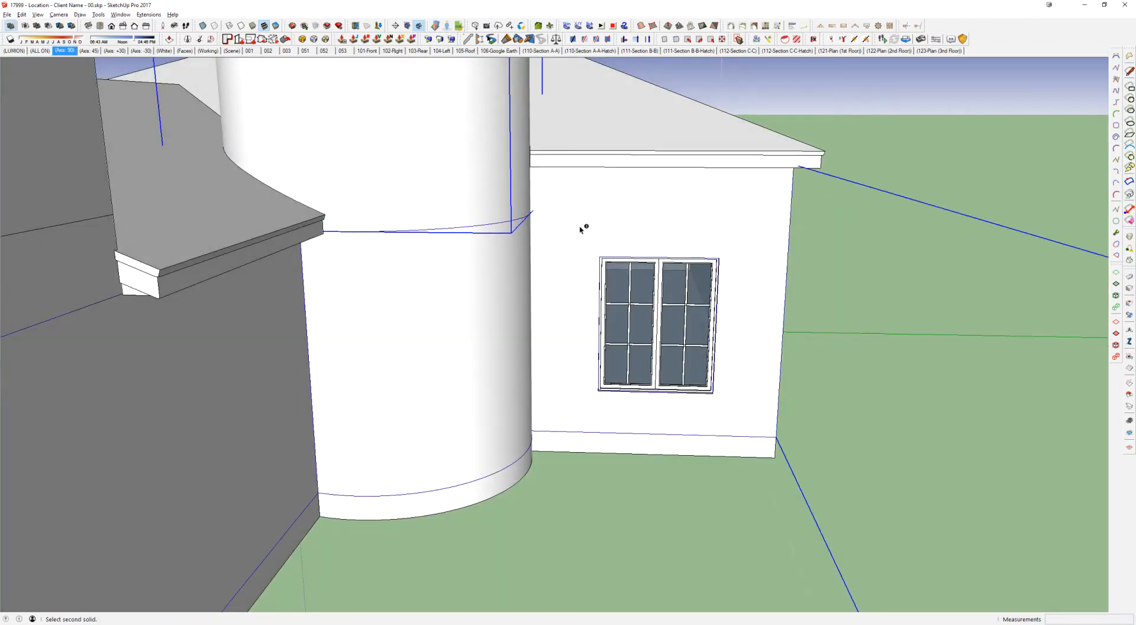
middle_click_drag(477, 259, 308, 472)
left_click(357, 220)
middle_click_drag(366, 264, 353, 370)
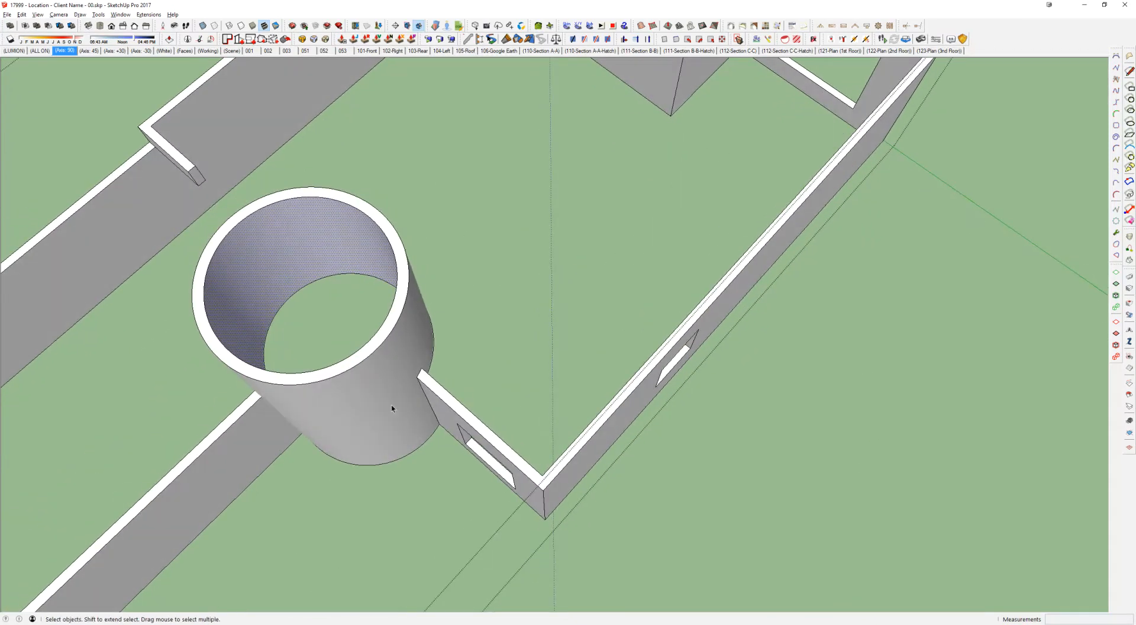
middle_click_drag(362, 301, 528, 246)
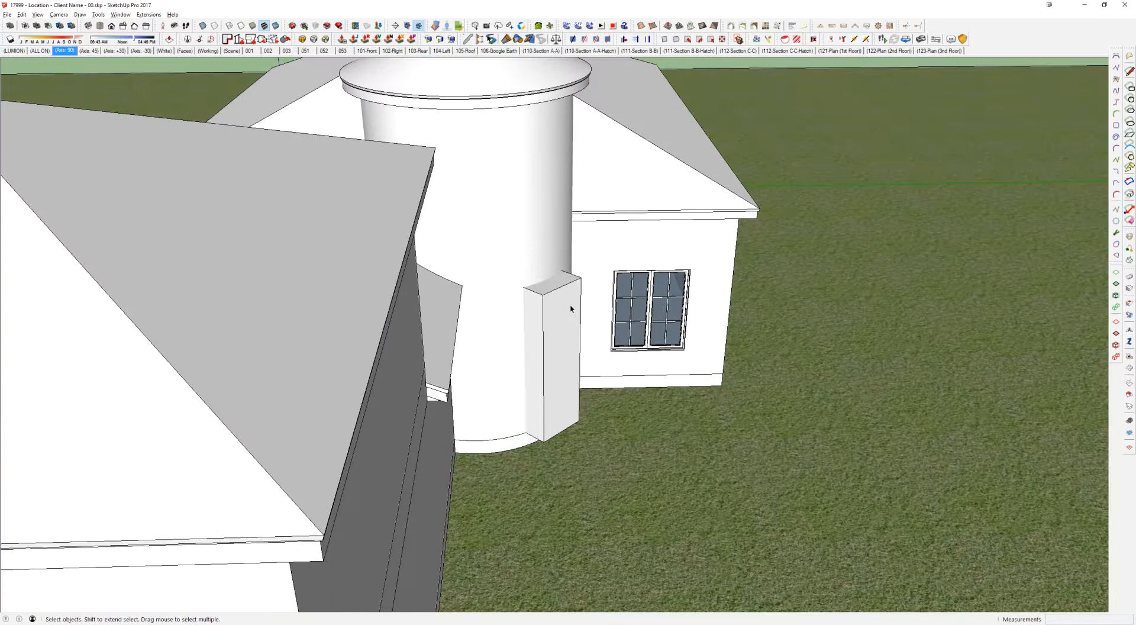
left_click(572, 308)
double_click(545, 204)
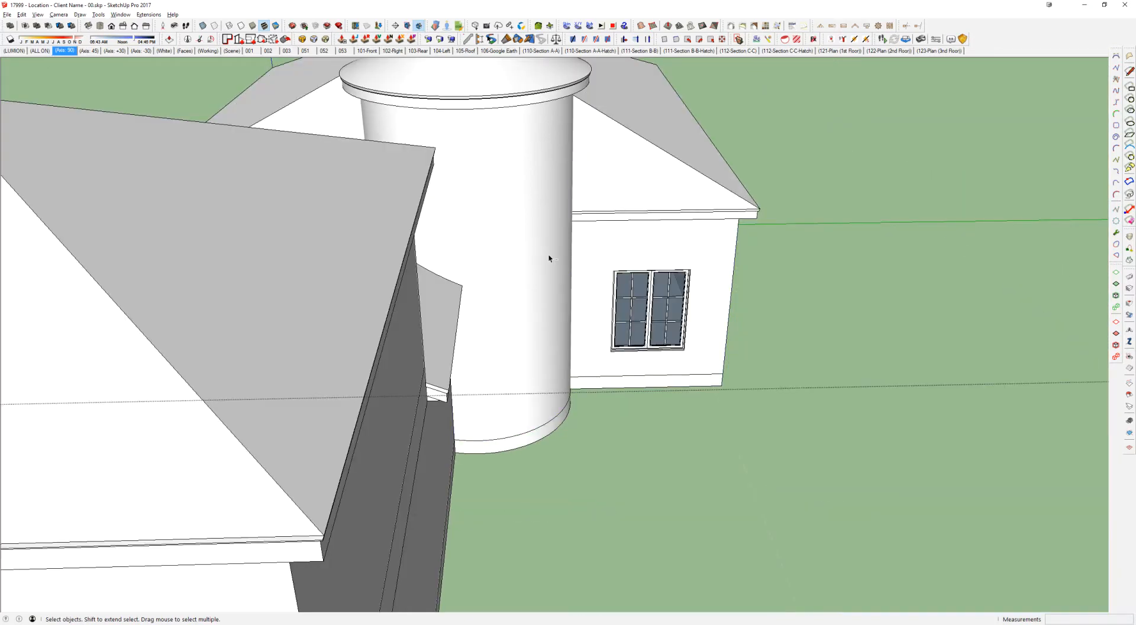
Step: Paste the box in place at the rotunda and subtract it from the wall solid to cut the door opening
key("ctrl+shift+v")
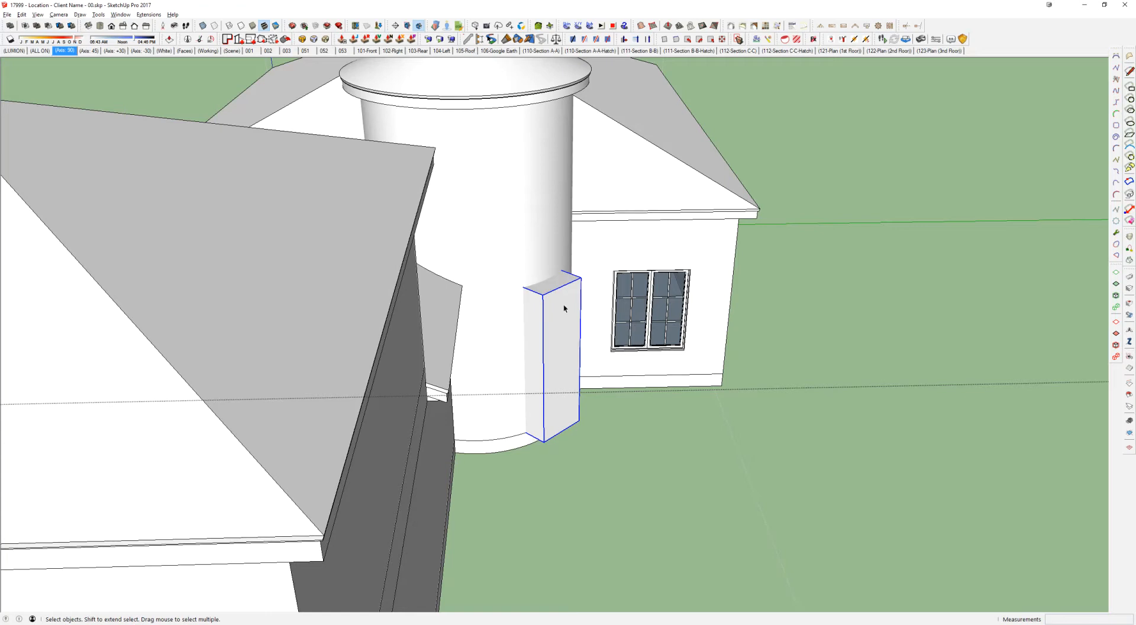
scroll(568, 308, "up", 4)
key("shift+s")
left_click(525, 202)
middle_click_drag(617, 300, 564, 300)
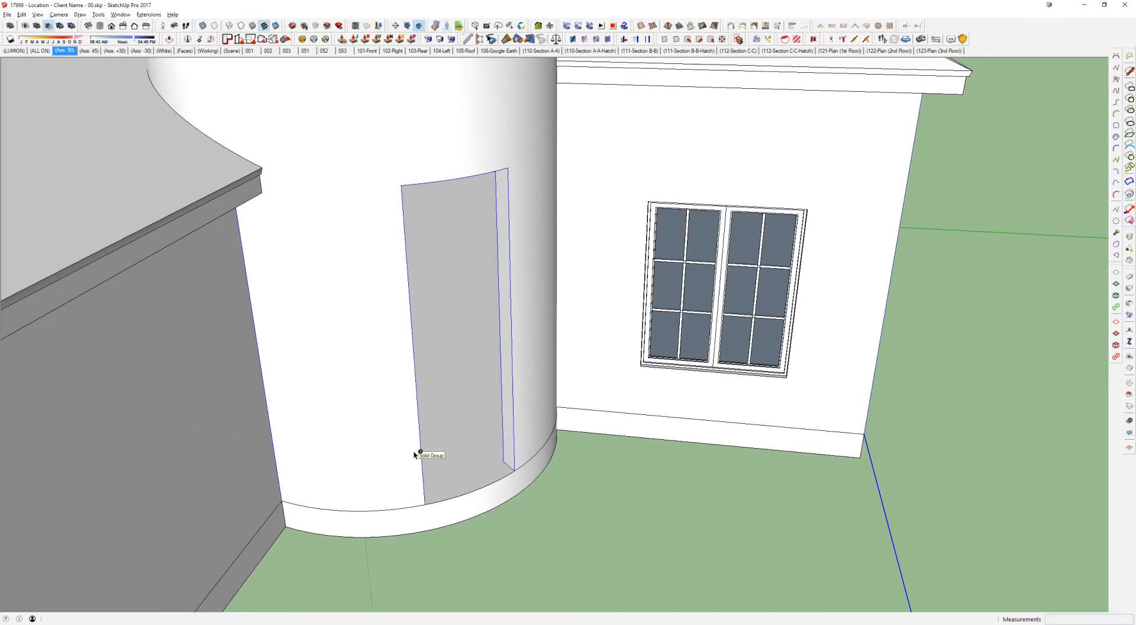
scroll(556, 415, "up", 2)
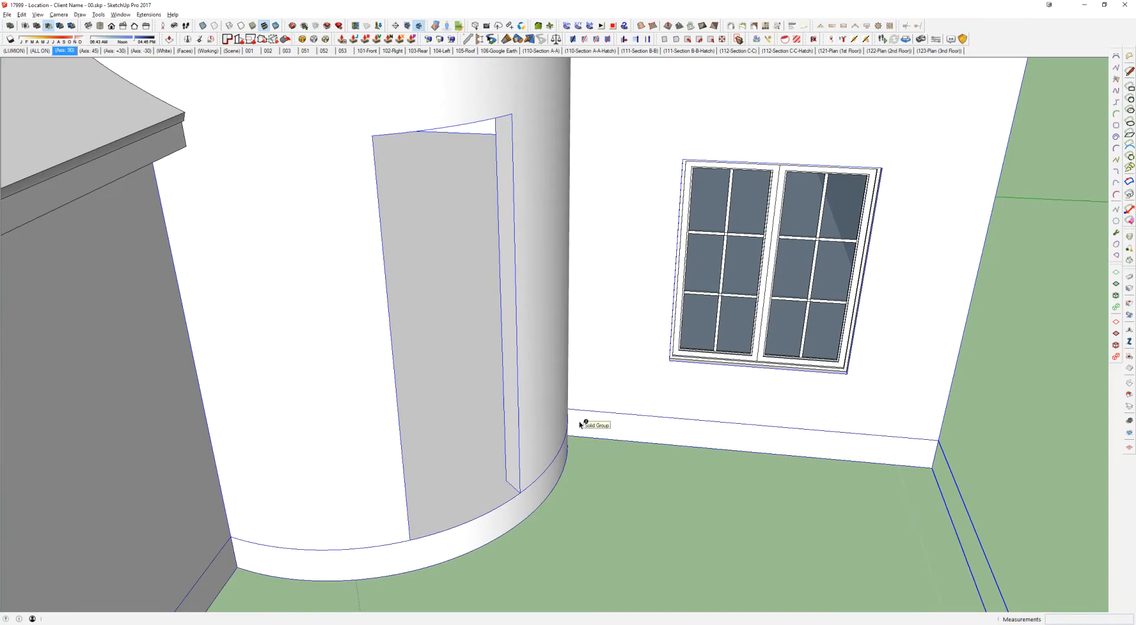
key("r")
left_click(506, 481)
scroll(455, 503, "up", 2)
scroll(444, 441, "down", 2)
key("Escape")
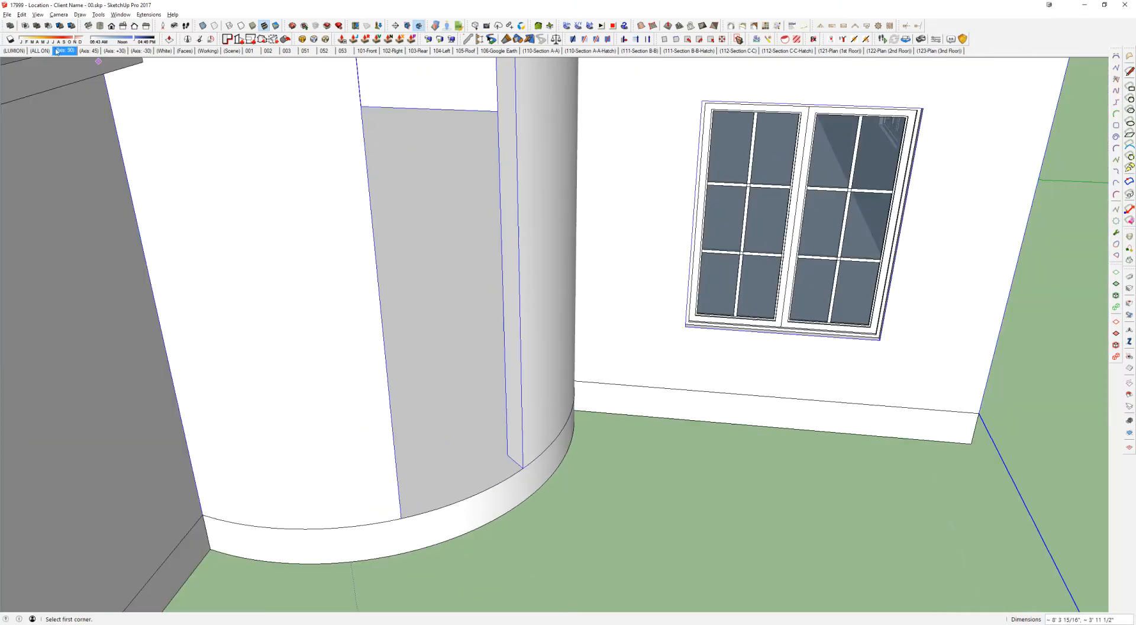
Step: With the axes at 45 degrees, draw a rectangle across the opening's sill, extrude it to the opening's head and delete the surplus geometry
left_click(90, 51)
left_click(502, 467)
left_click(351, 556)
scroll(521, 483, "down", 2)
key("p")
left_click(506, 489)
left_click(513, 96)
key("space")
key("Delete")
middle_click_drag(478, 173, 667, 291)
scroll(690, 264, "down", 4)
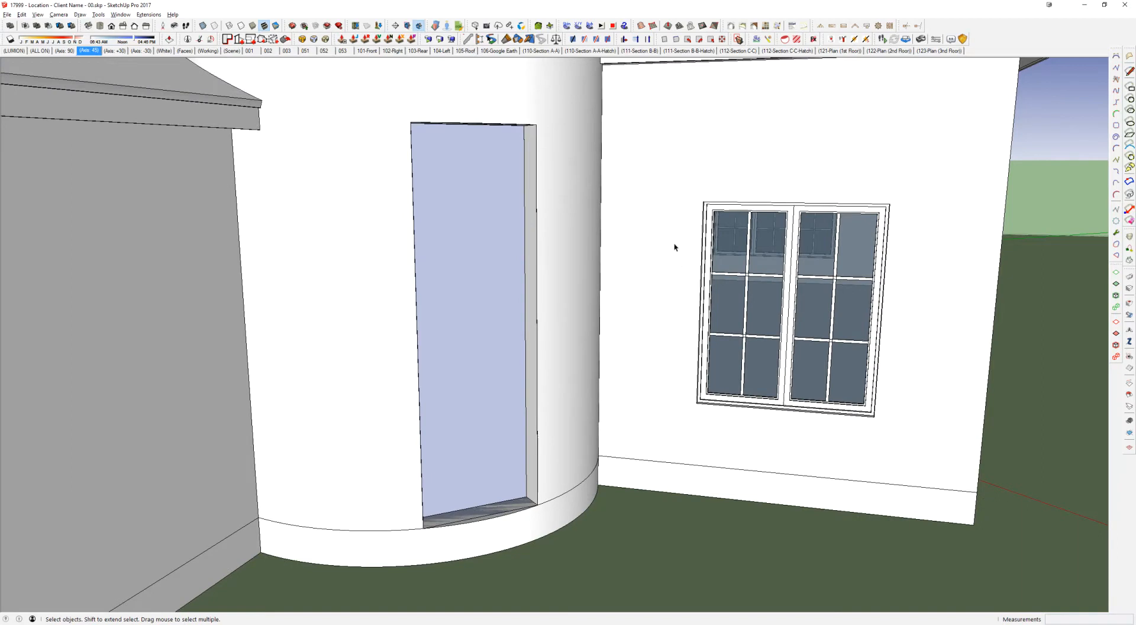
scroll(672, 241, "down", 2)
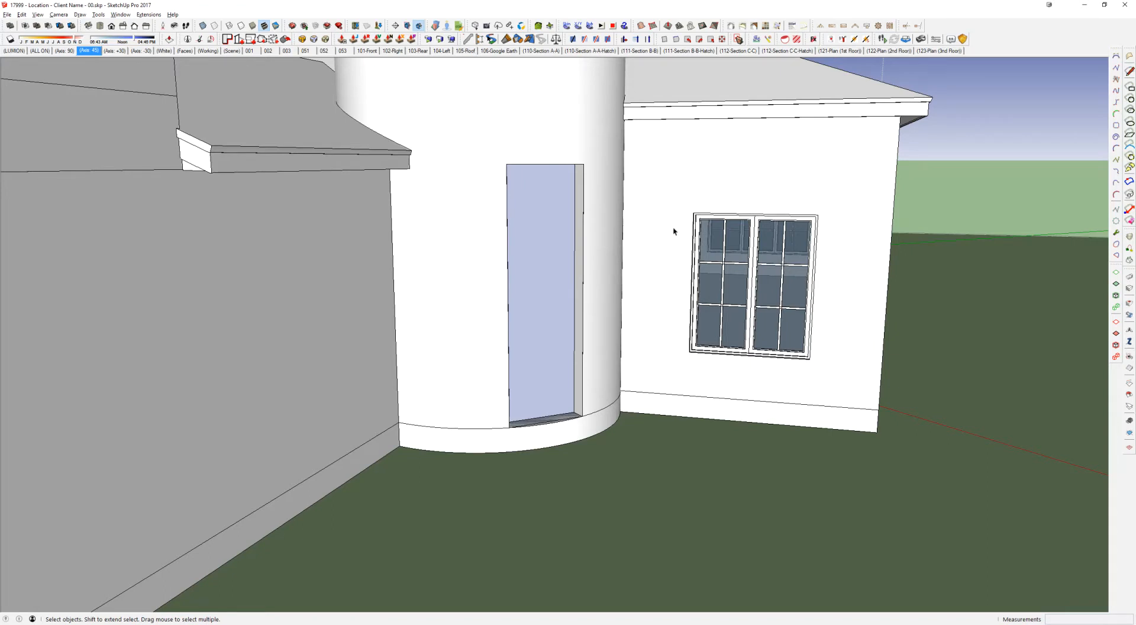
scroll(674, 230, "down", 2)
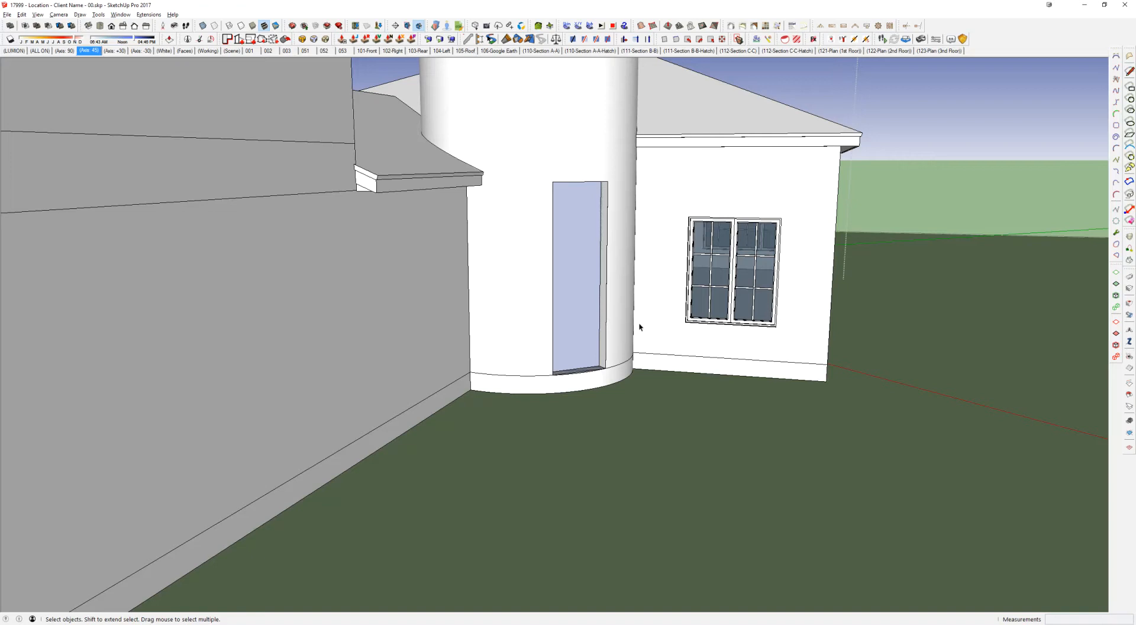
middle_click_drag(639, 326, 651, 279)
scroll(591, 237, "down", 3)
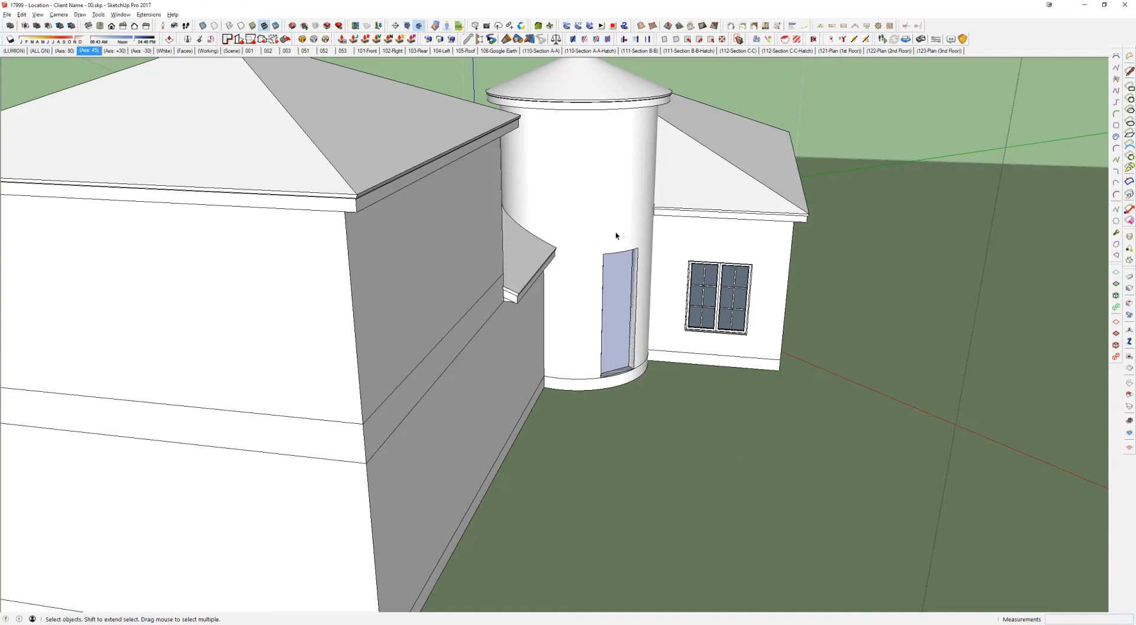
Step: Bring the box back at the door opening and move it straight up 120 inches
key("ctrl+z")
scroll(629, 285, "up", 3)
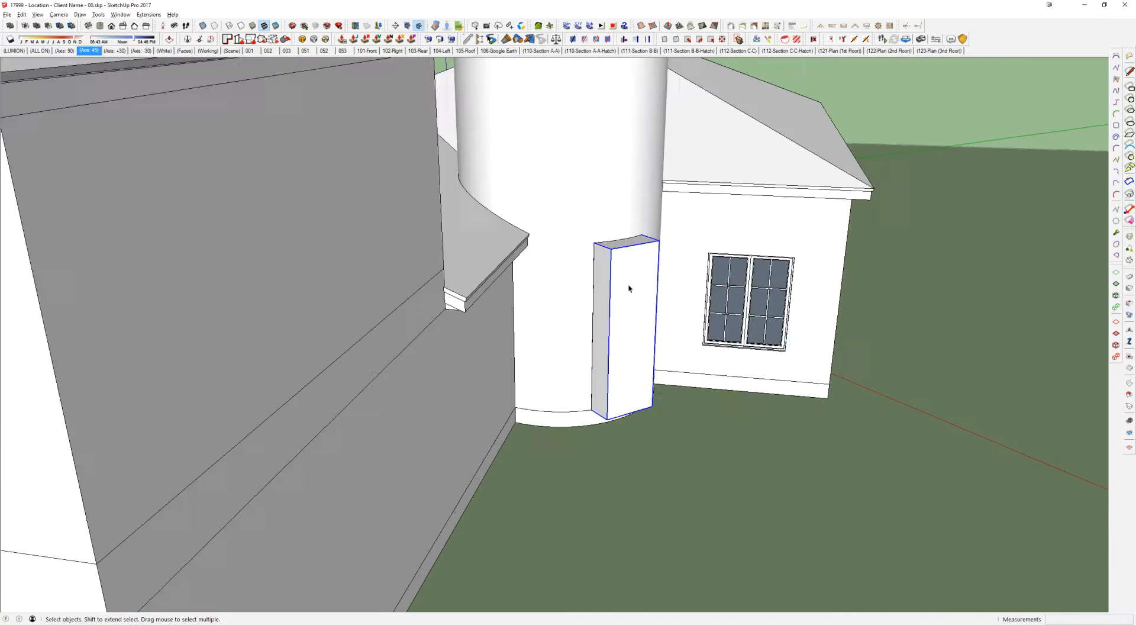
key("m")
left_click(620, 345)
middle_click_drag(633, 249, 635, 403, "shift")
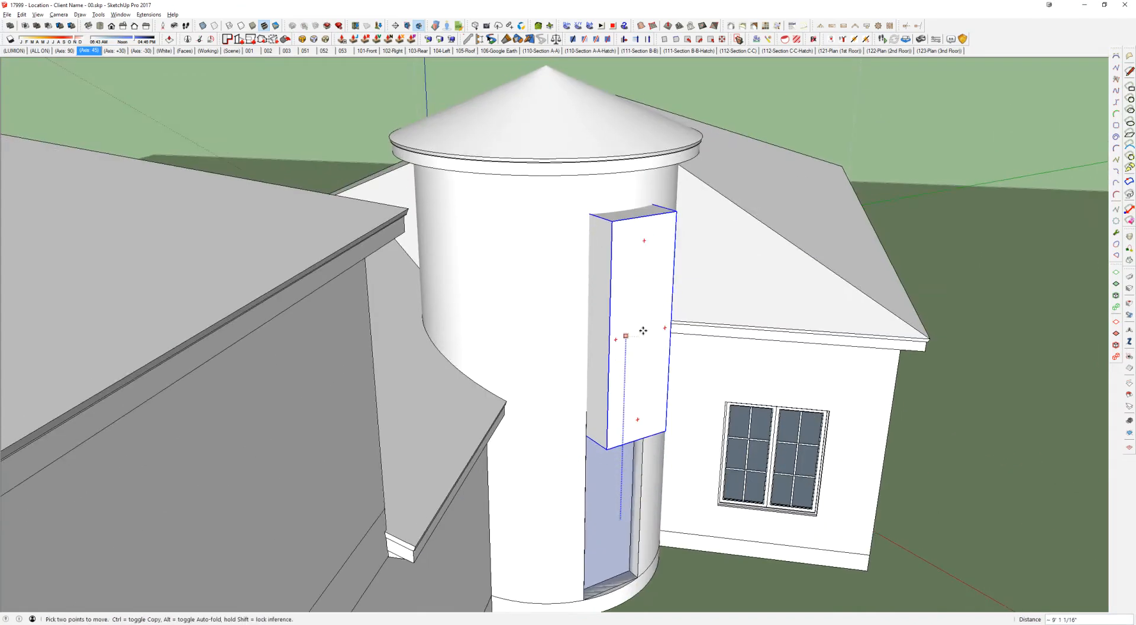
left_click(644, 317)
type("120")
key("Return")
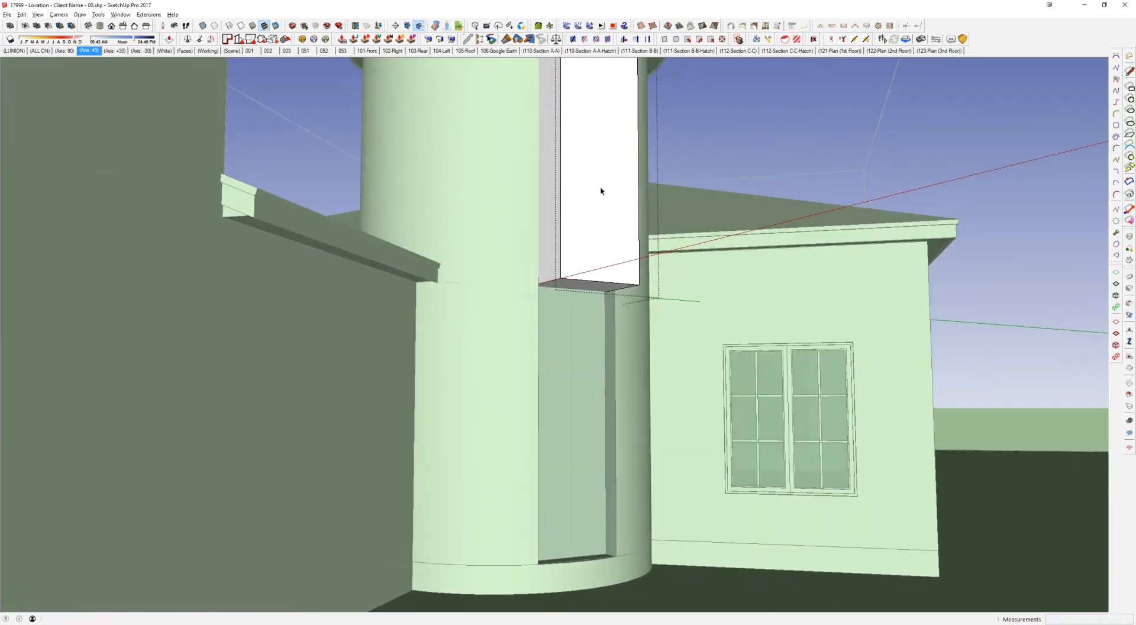
Step: Shorten the raised box by pushing its underside up about 6' 6" with Push/Pull
key("p")
left_click(582, 290)
middle_click_drag(582, 248, 589, 395, "shift")
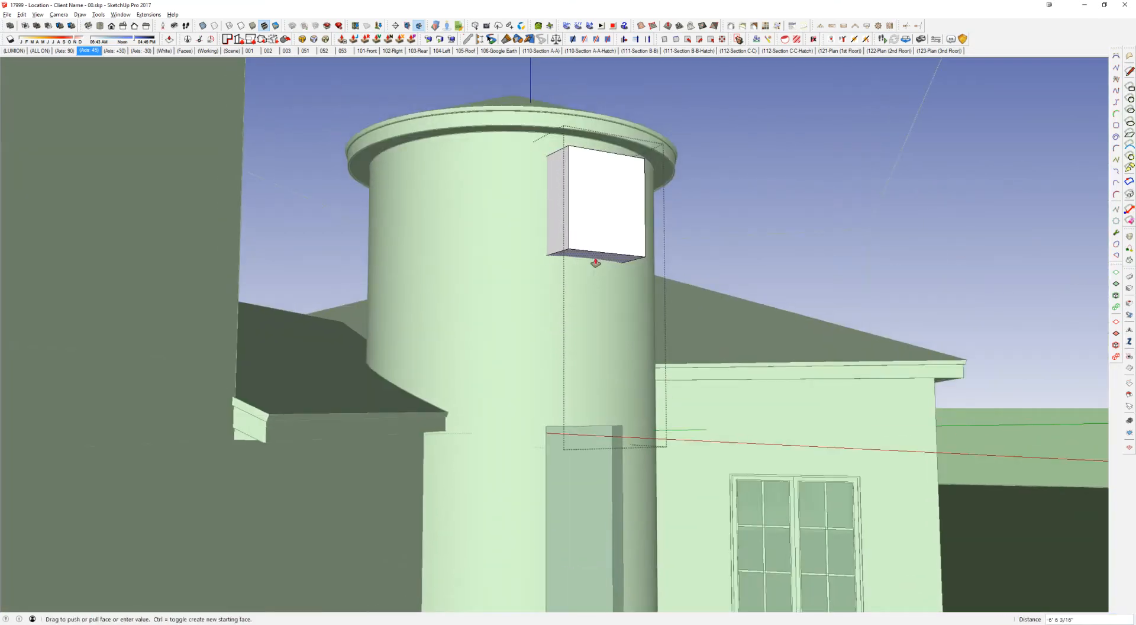
left_click(595, 259)
key("space")
key("Escape")
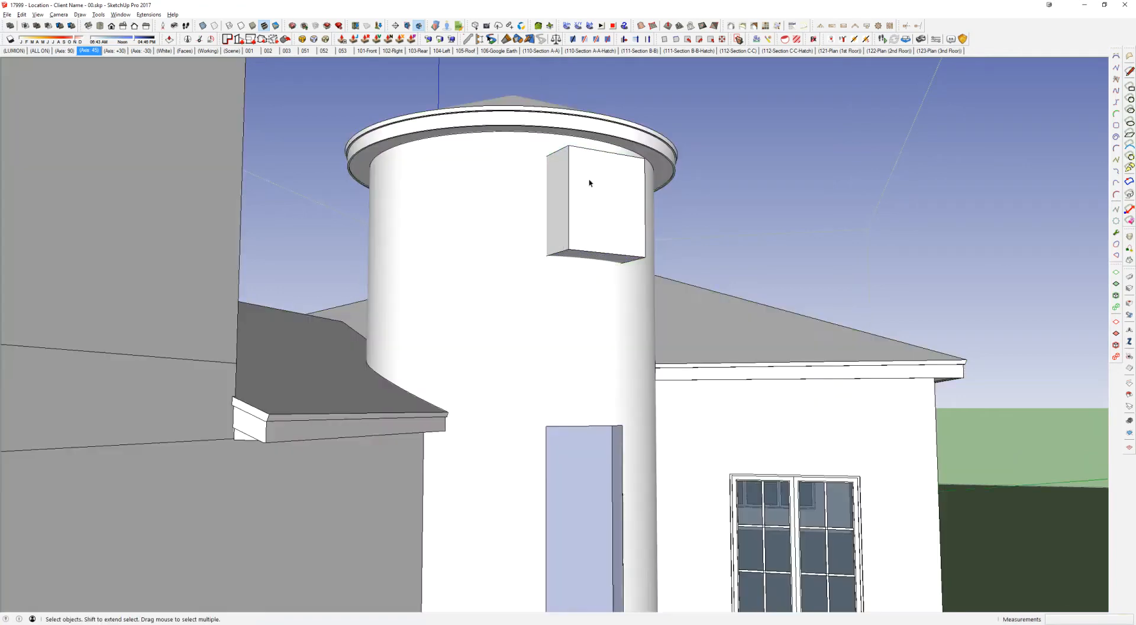
Step: Subtract the shortened box from the rotunda wall to cut an upper window opening
left_click(589, 181)
middle_click_drag(589, 181, 637, 278)
key("shift+s")
left_click(512, 230)
middle_click_drag(512, 230, 101, 61)
key("space")
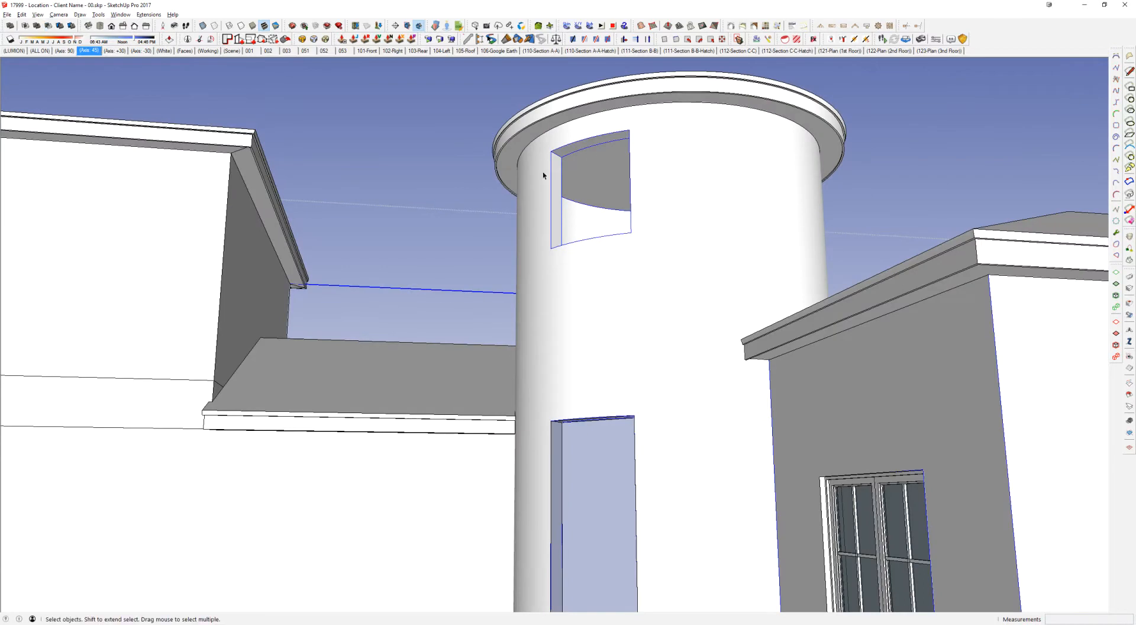
Step: Bring the shortened box back at the upper opening and rotate it 45 degrees about the apex of the rotunda roof
middle_click_drag(624, 268, 503, 371)
key("ctrl+z")
left_click(513, 295)
middle_click_drag(512, 296, 523, 379)
scroll(523, 378, "down", 3)
key("q")
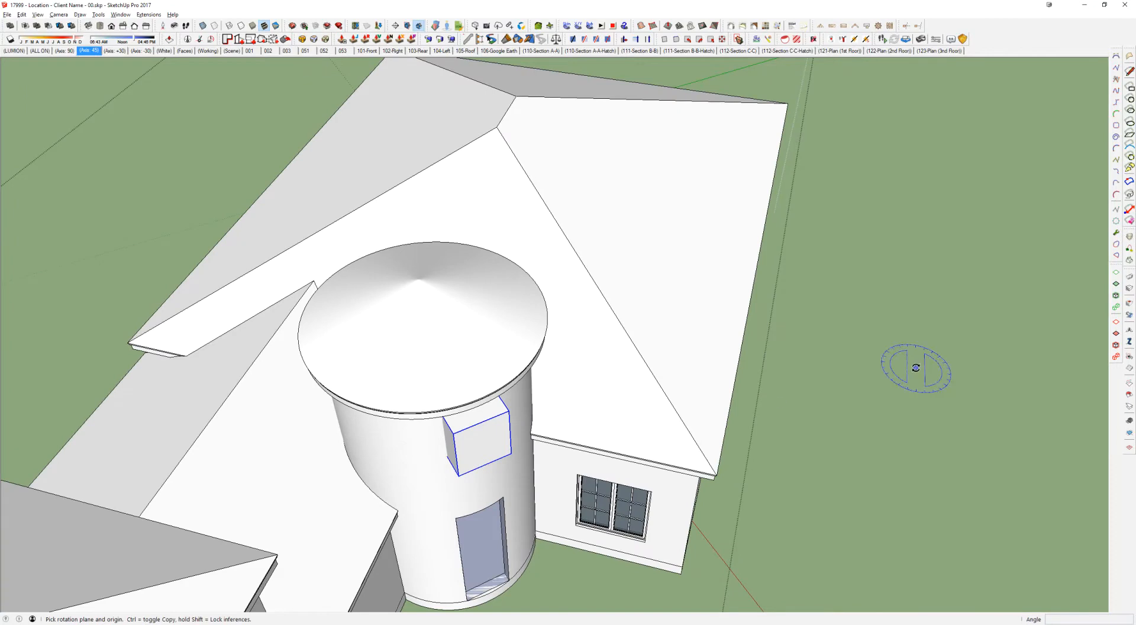
left_click(418, 279)
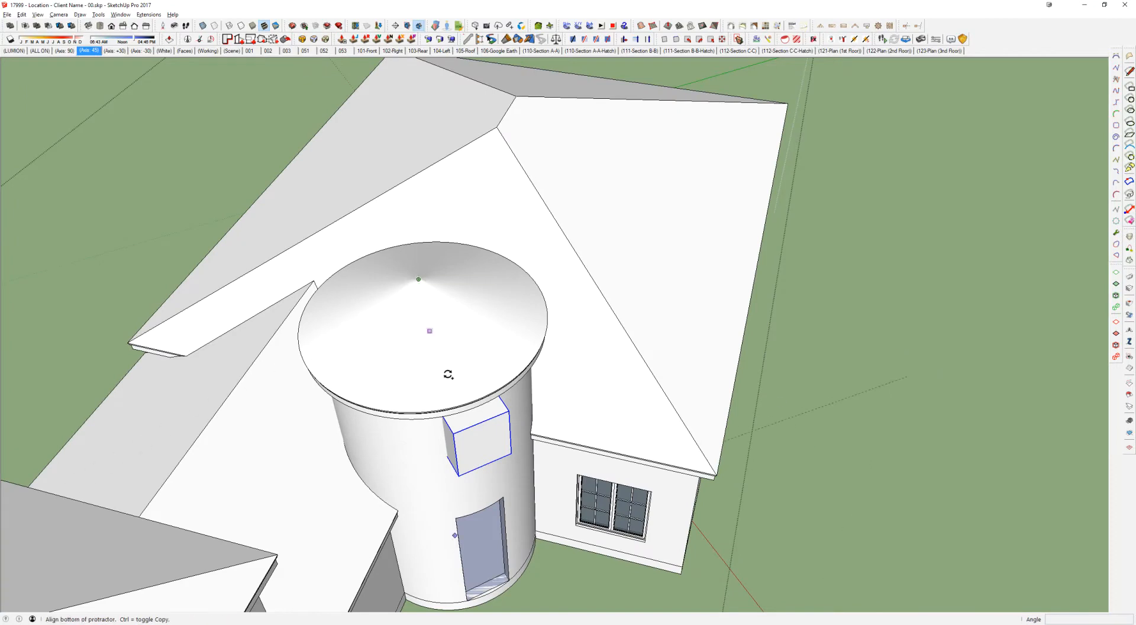
left_click(485, 422)
type("45")
key("Return")
key("space")
Step: Rotate a copy of the box about the rotunda roof's apex to the other side of the upper opening
middle_click_drag(385, 387, 423, 308)
left_click(505, 333)
key("q")
left_click(442, 179, "shift")
key("ctrl")
left_click(487, 326)
key("Return")
Step: Subtract both side boxes from the rotunda wall to cut two more upper window openings
middle_click_drag(292, 389, 262, 208)
key("space")
key("shift+s")
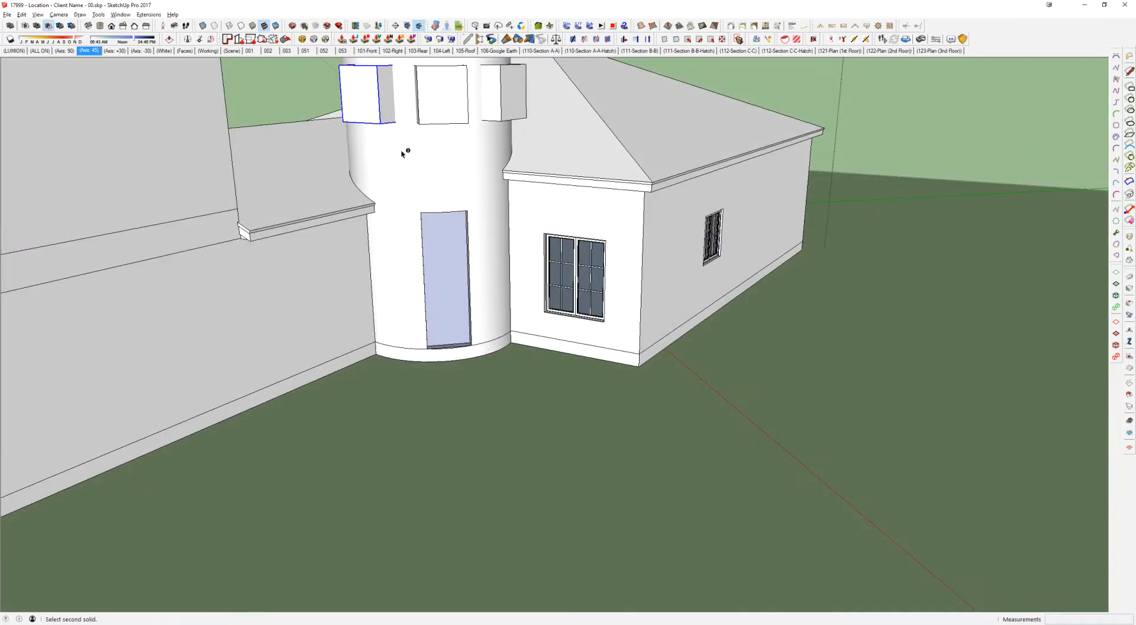
left_click(401, 153)
left_click(503, 106)
left_click(469, 154)
key("space")
Step: Open the group containing the window on the wing's side wall for editing
middle_click_drag(470, 142, 322, 169, "shift")
scroll(648, 306, "up", 3)
left_click(654, 302)
middle_click_drag(654, 303, 662, 404)
scroll(651, 330, "up", 2)
double_click(651, 331)
Step: Copy the side wall's double window from its bottom edge to the sill of the rotunda's middle upper opening
left_click(651, 330)
key("m")
left_click(650, 402)
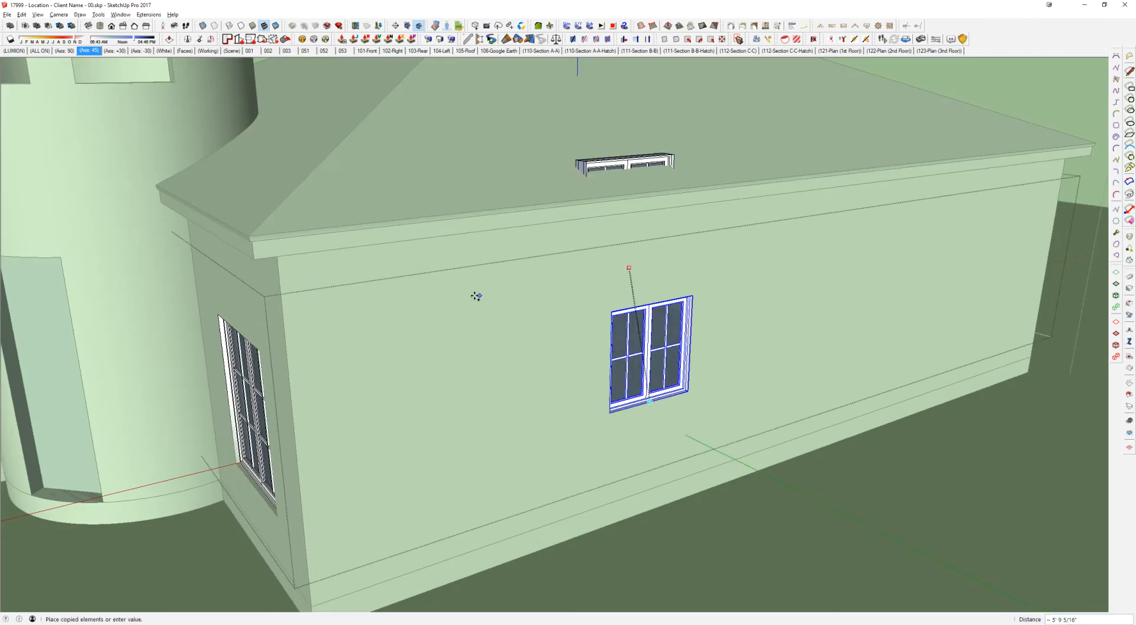
middle_click_drag(583, 342, 698, 451)
scroll(586, 448, "up", 3)
middle_click_drag(586, 450, 659, 524)
scroll(565, 395, "up", 2)
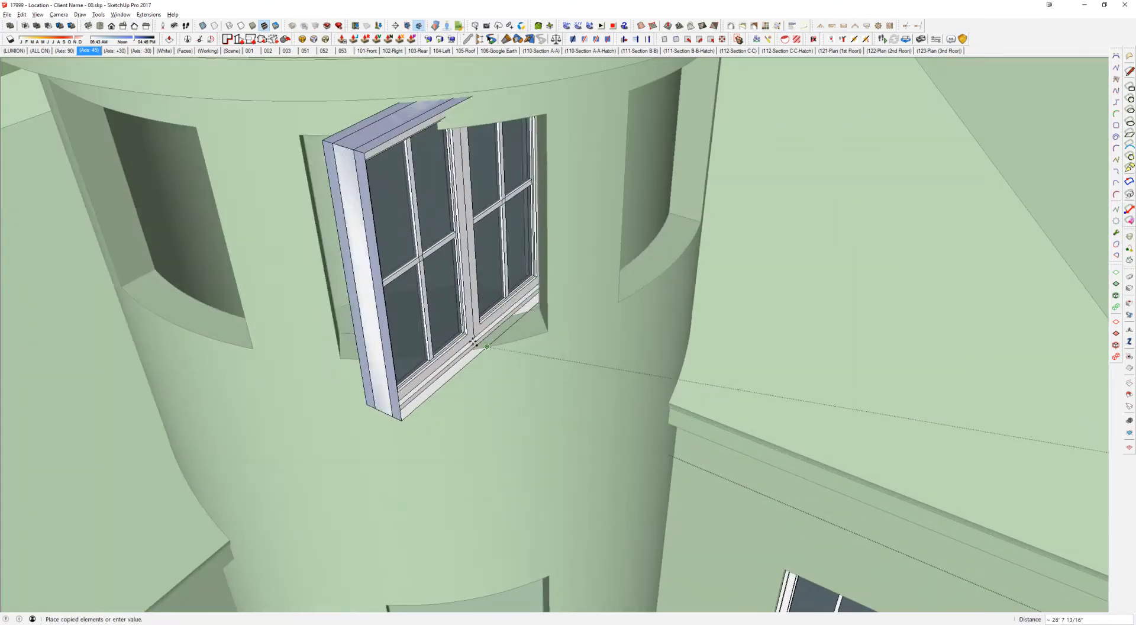
left_click(450, 353)
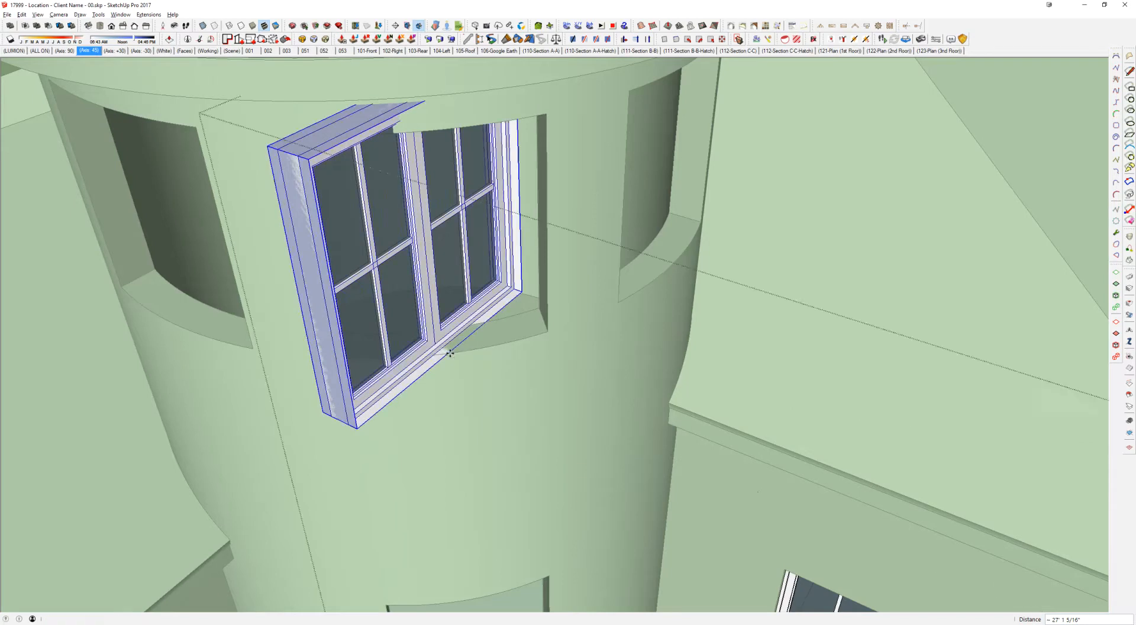
Step: Rotate the copied window 45 degrees so it faces squarely out of the rotunda opening
scroll(453, 355, "up", 3)
key("q")
left_click(423, 366)
left_click(461, 336)
type("45")
key("Return")
Step: Move the copied window by its lower outer corner onto the matching bottom corner of the rotunda opening
key("m")
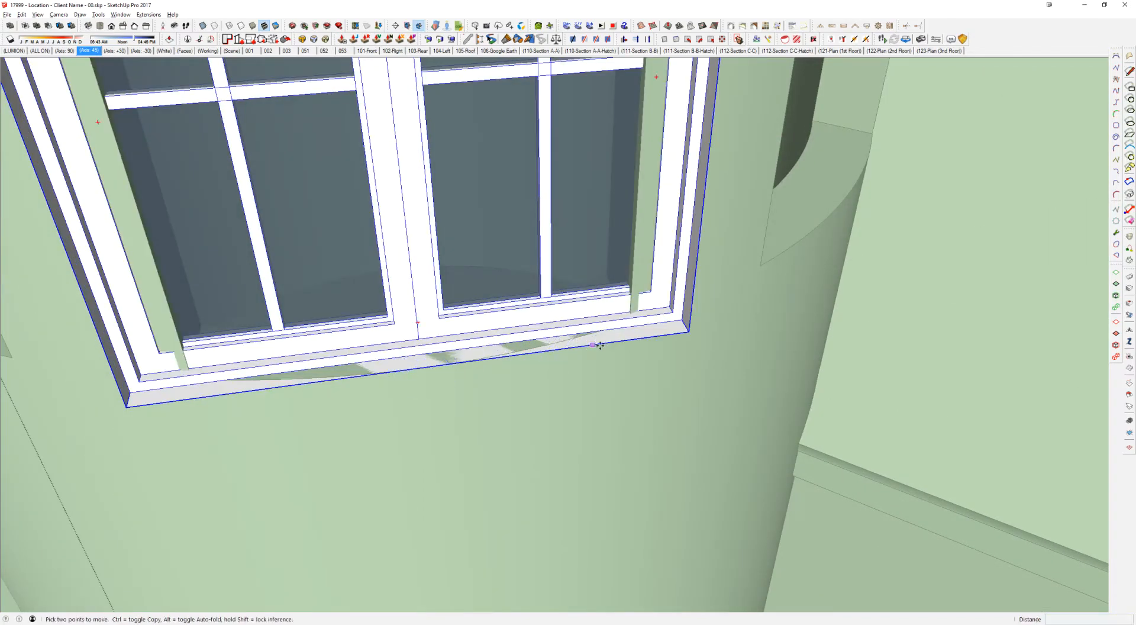
scroll(687, 330, "up", 2)
left_click(695, 332)
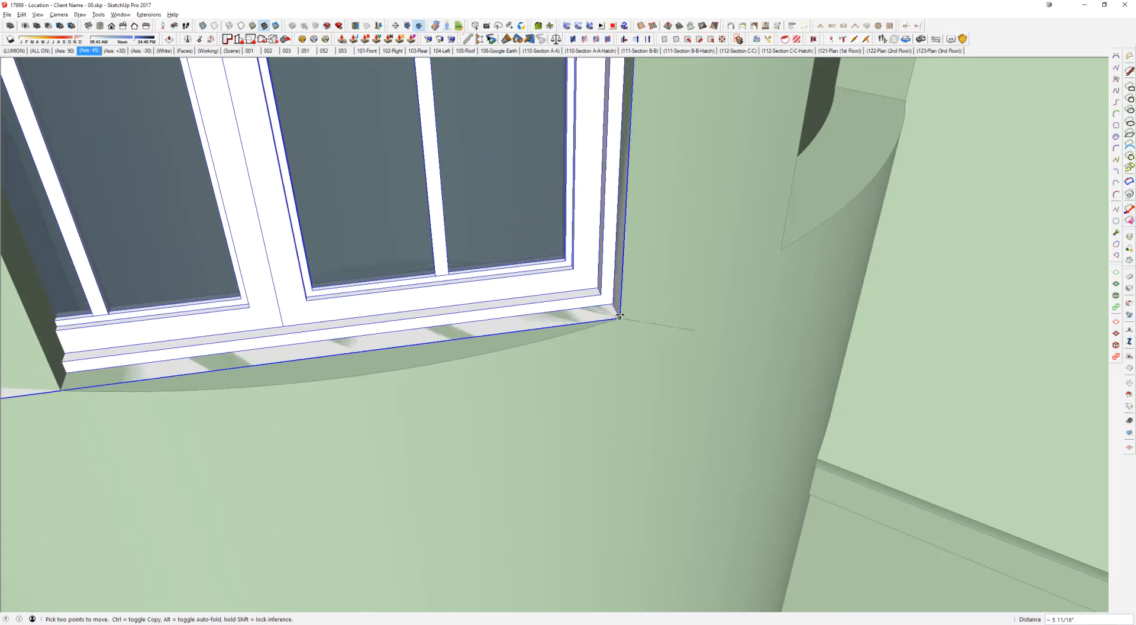
left_click(609, 316)
Step: Scale the rotunda window's width to the far side edge of the middle upper opening
scroll(610, 316, "down", 5)
key("s")
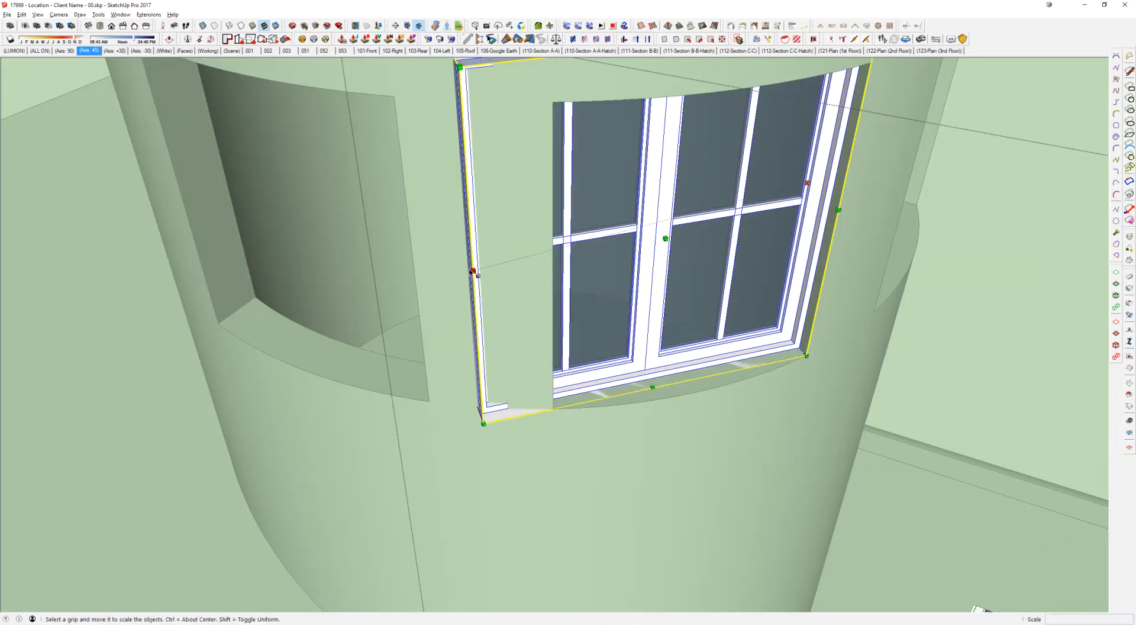
mouse_move(464, 257)
middle_mouse_down()
mouse_move(500, 241)
mouse_move(481, 191)
mouse_move(562, 310)
mouse_move(477, 248)
middle_mouse_up()
left_click(477, 350)
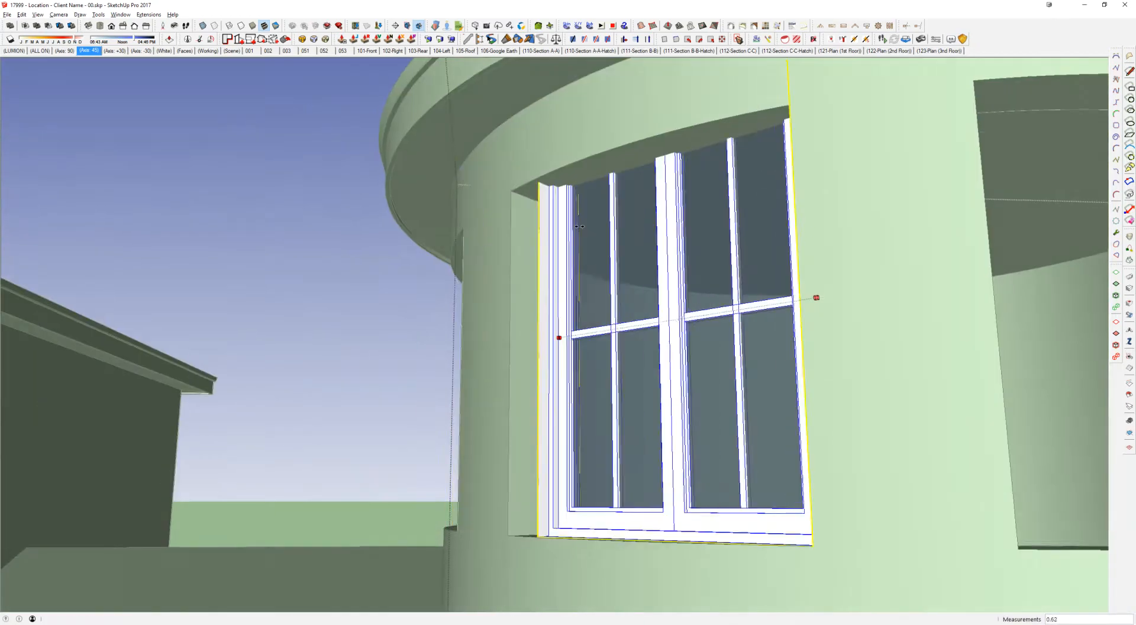
left_click(511, 200)
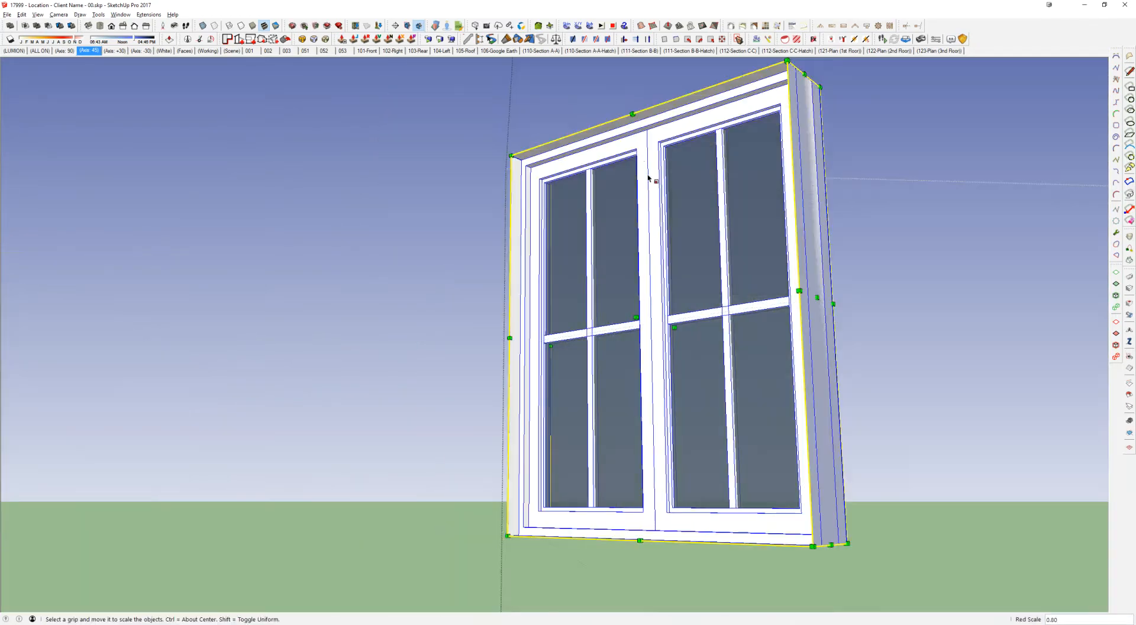
Step: Scale the rotunda window's height to the top edge of the middle upper opening
left_click(654, 125)
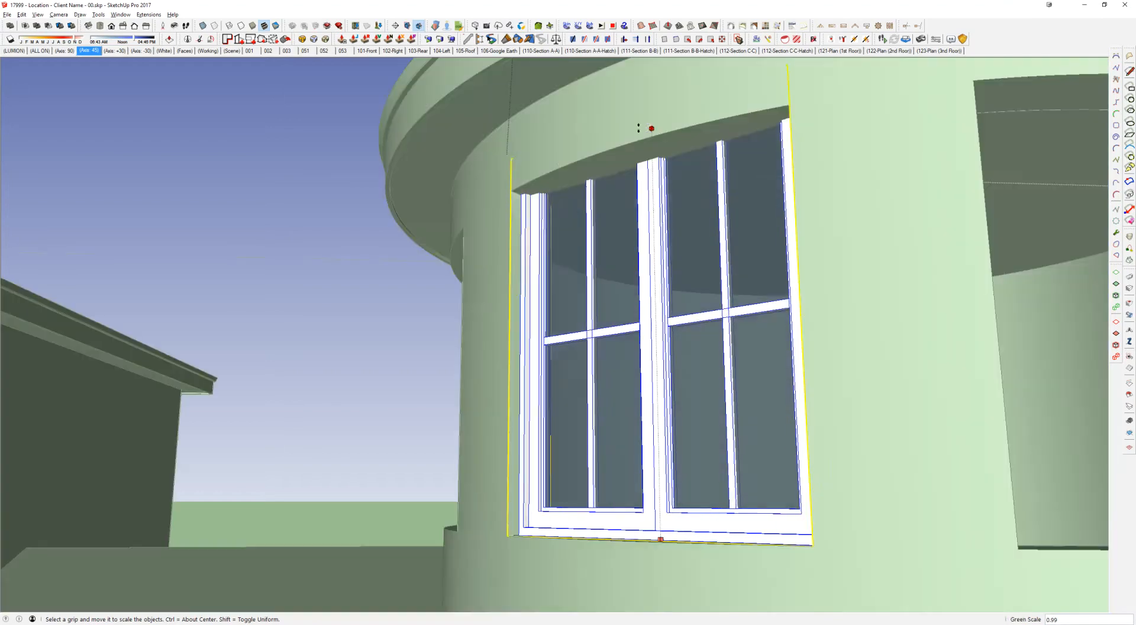
left_click(552, 175)
middle_click_drag(551, 175, 823, 196)
scroll(500, 195, "up", 4)
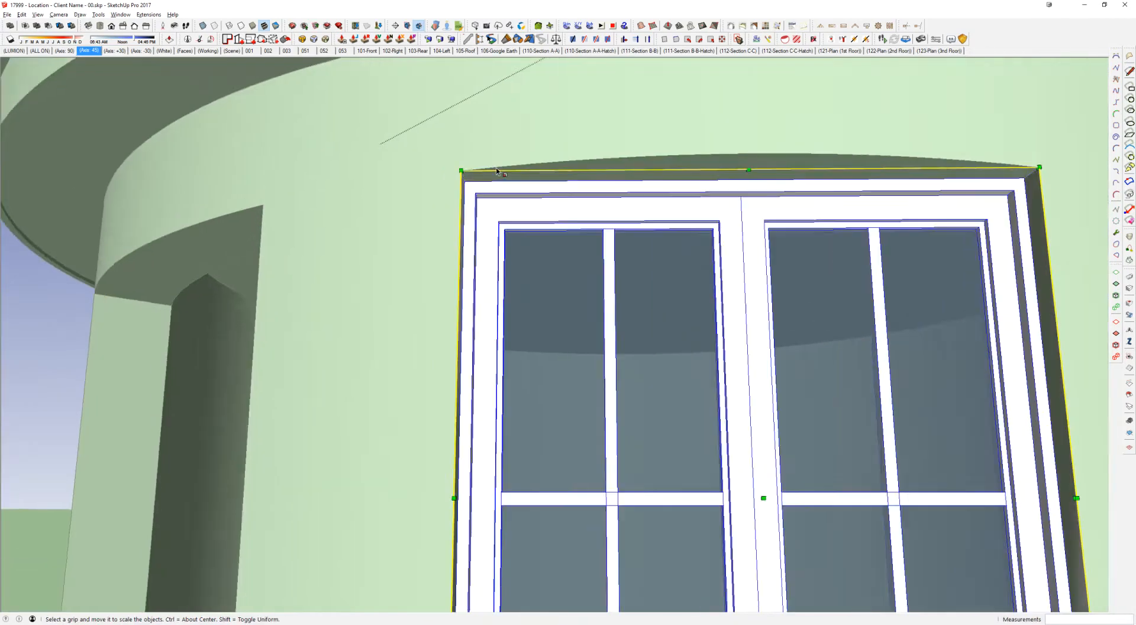
scroll(882, 318, "down", 4)
middle_click_drag(880, 322, 895, 464)
scroll(689, 384, "down", 3)
key("q")
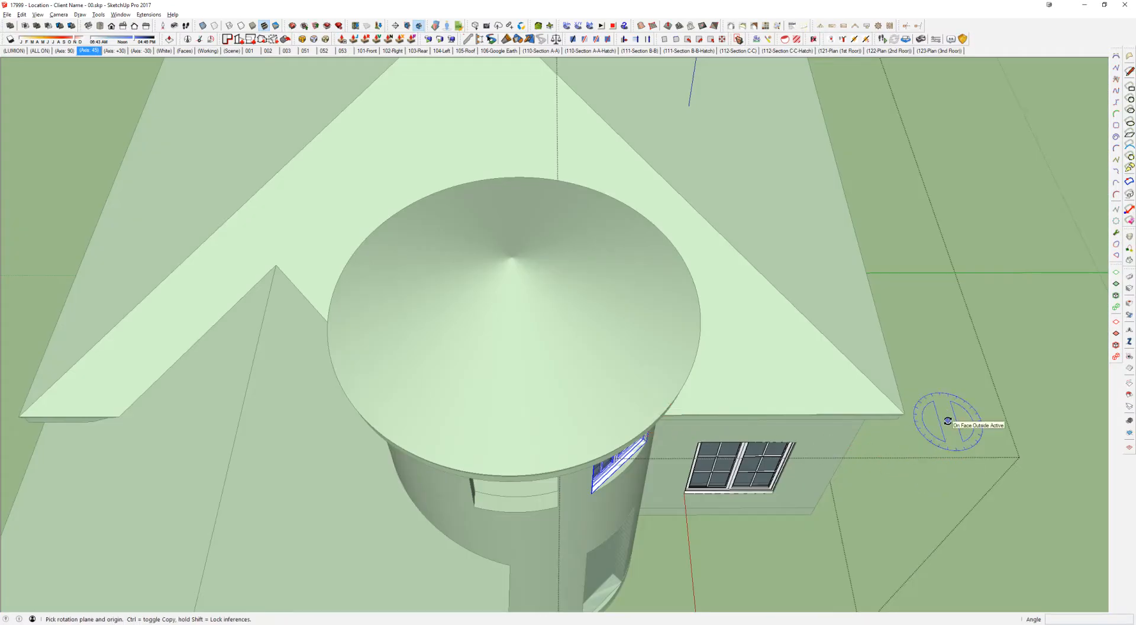
left_click(952, 442)
left_click(513, 259)
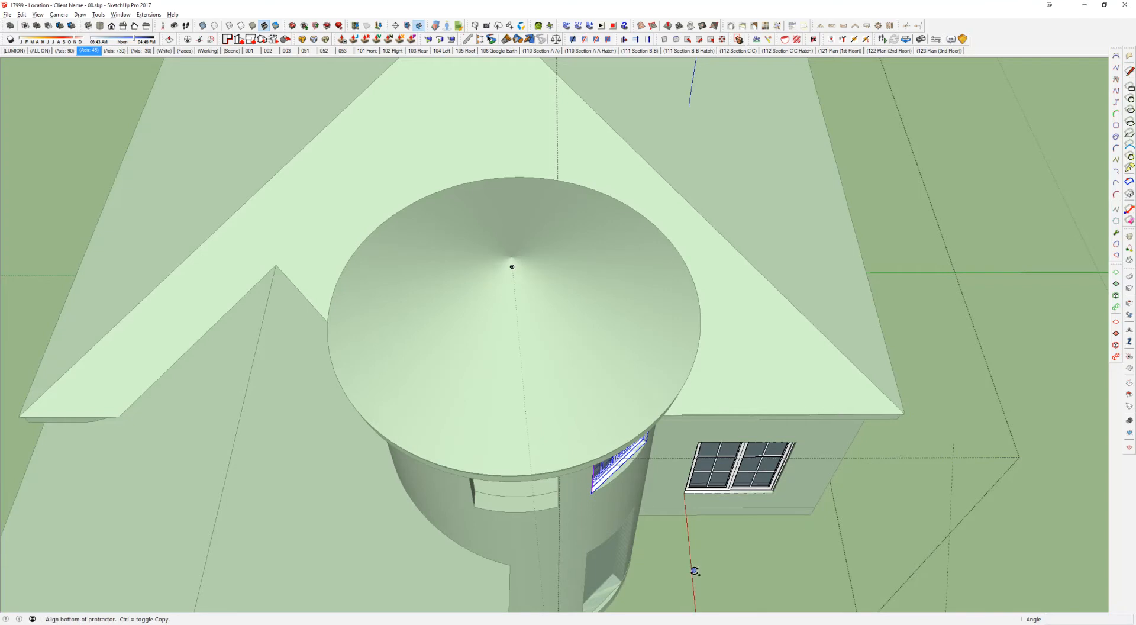
left_click(697, 570)
key("Escape")
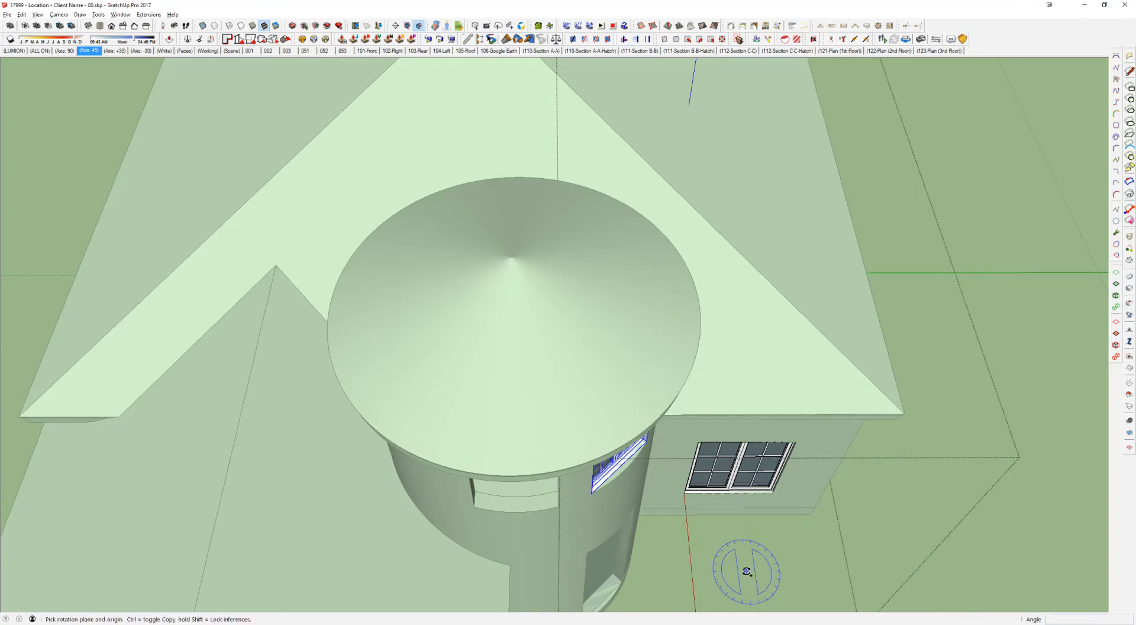
Step: Rotate a copy of the window 45 degrees about the rotunda roof's apex, filling the middle opening and the one beside the side wing
left_click(512, 259)
left_click(744, 485)
type("45")
key("Return")
key("space")
key("q")
key("ctrl")
left_click(512, 259)
left_click(813, 526)
type("45")
key("Return")
Step: Select the rotunda's middle window with the rest of the model temporarily hidden
middle_click_drag(796, 552, 505, 364)
key("i")
middle_click_drag(379, 199, 524, 417, "shift")
key("space")
left_click(530, 407)
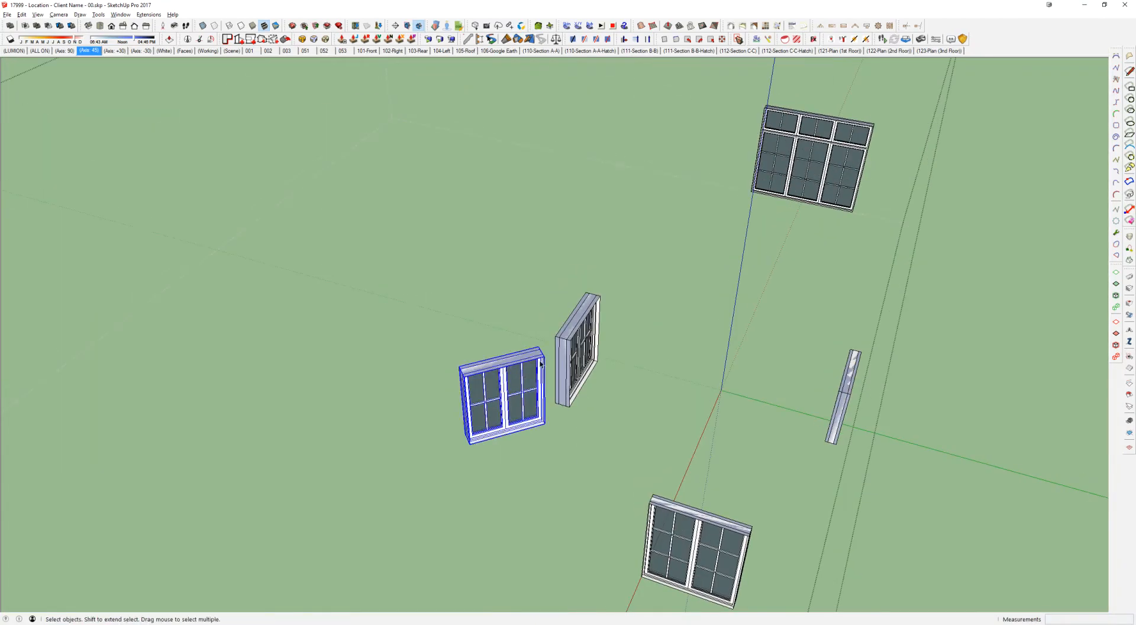
key("i")
key("q")
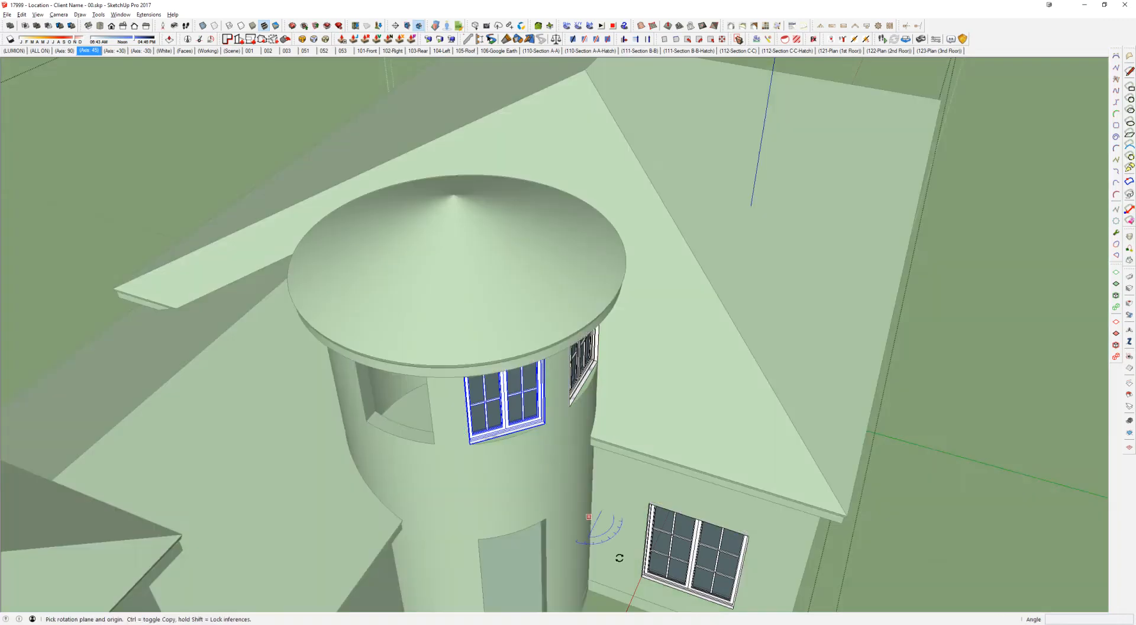
left_click(455, 204)
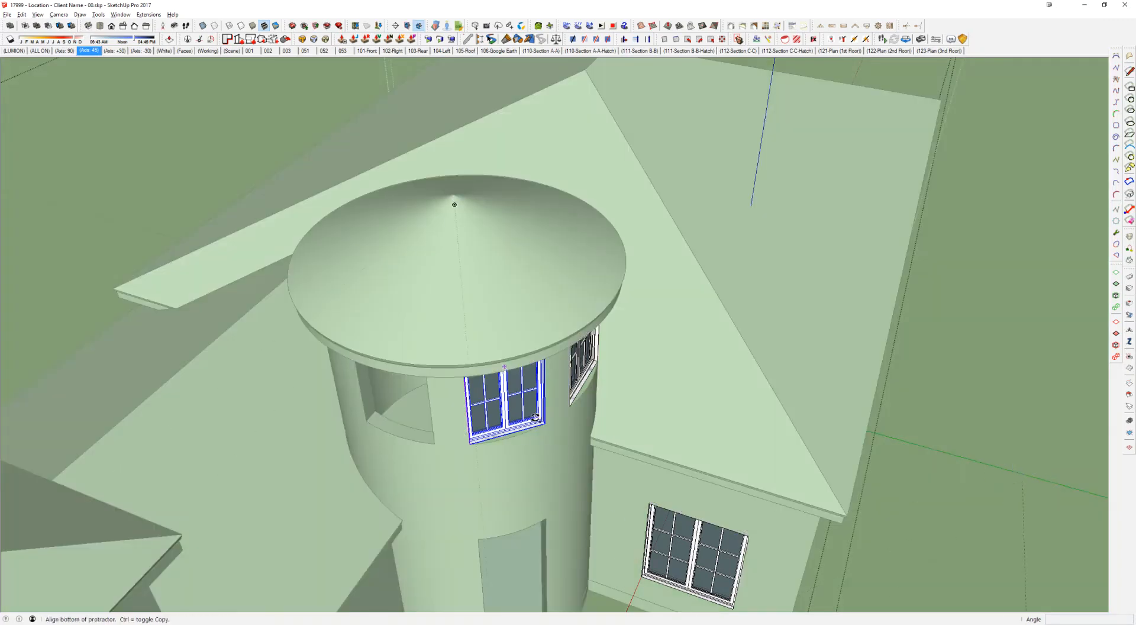
left_click(514, 436)
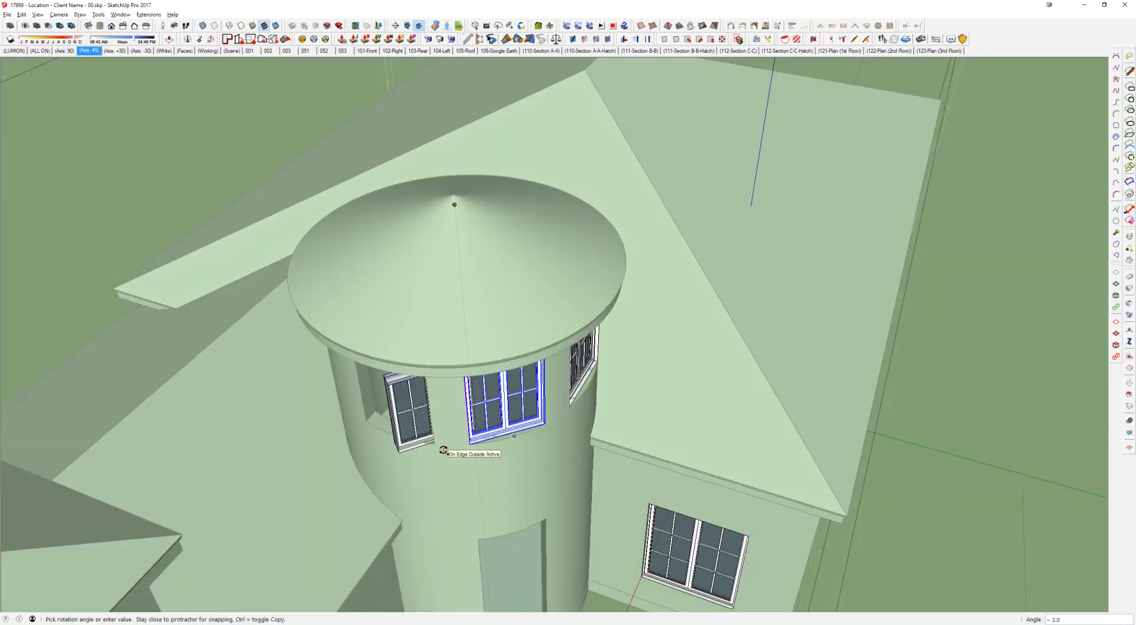
key("Escape")
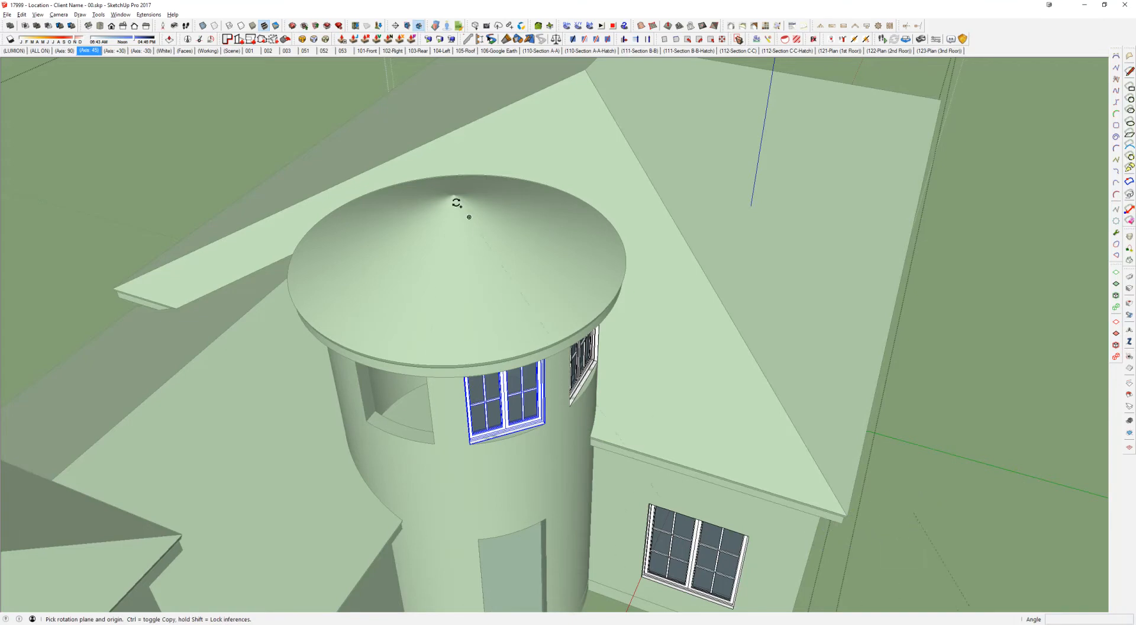
Step: Rotate a copy of the middle window 45 degrees about the roof apex into the remaining empty rotunda opening, and close the group
left_click(453, 195)
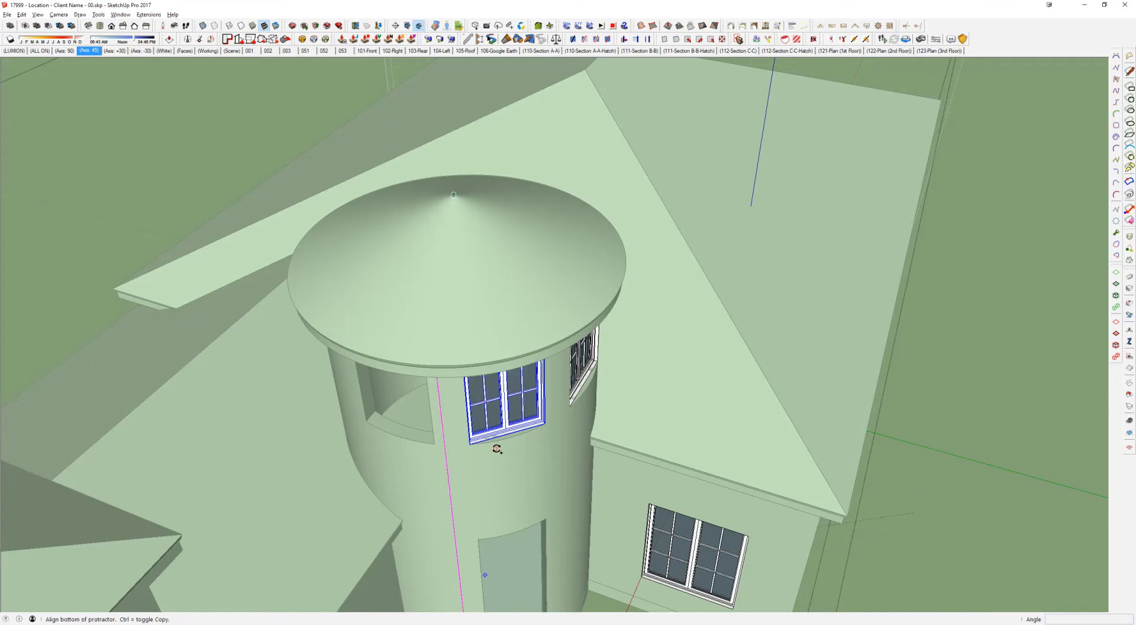
left_click(505, 442)
type("45")
key("Return")
key("space")
key("Escape")
middle_click_drag(466, 449, 437, 288)
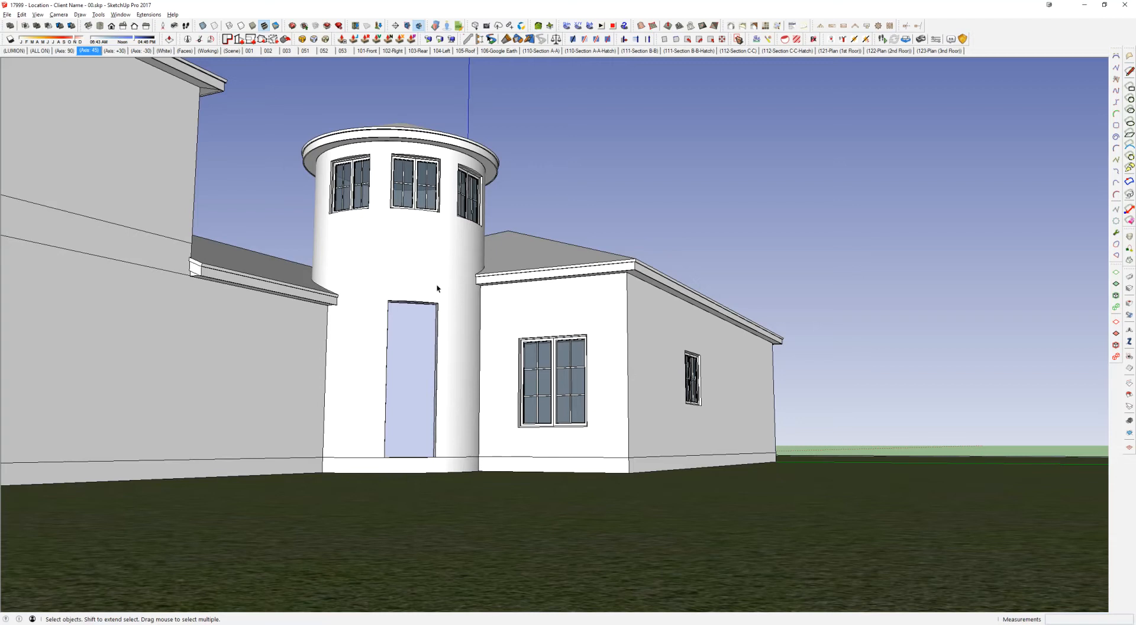
middle_click_drag(597, 304, 450, 338)
middle_click_drag(299, 345, 658, 334, "shift")
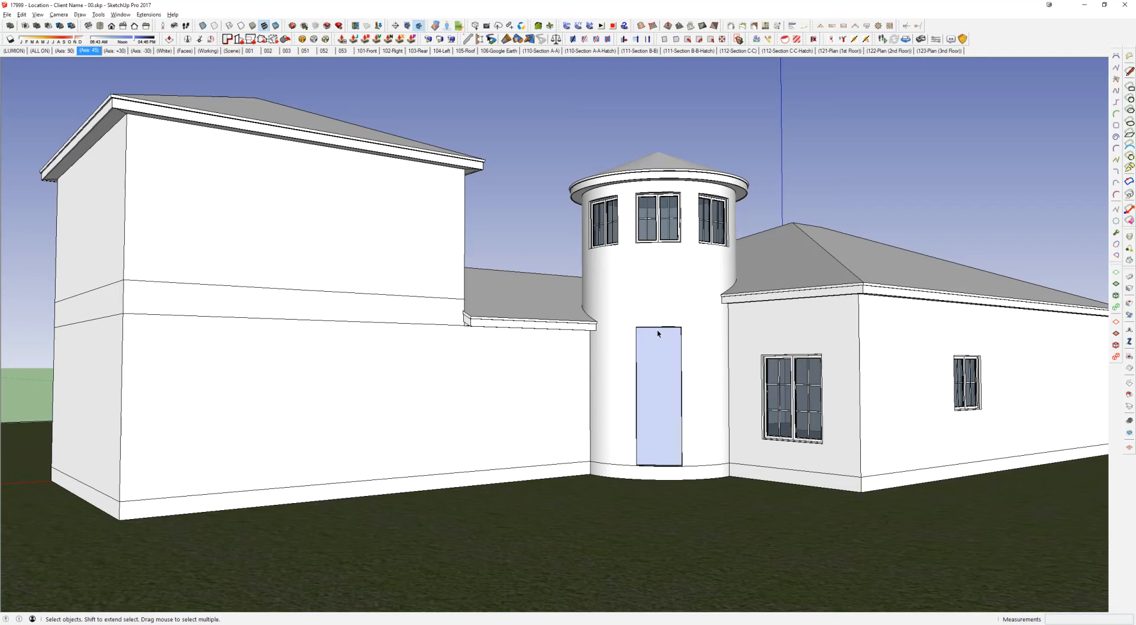
middle_click_drag(738, 260, 619, 343)
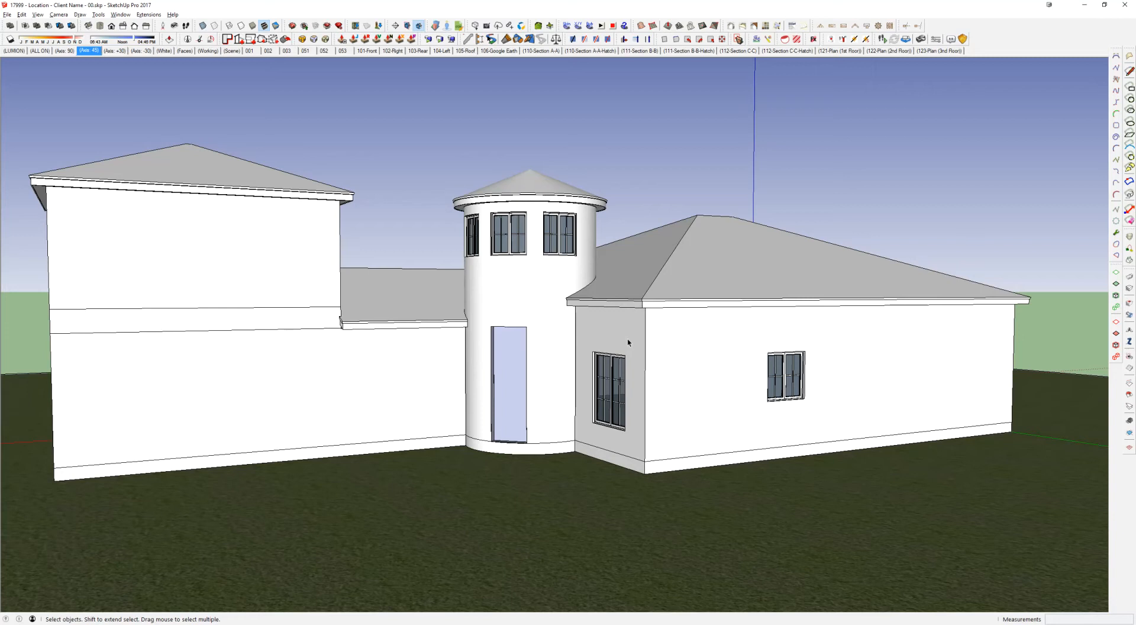
middle_click_drag(739, 190, 708, 283)
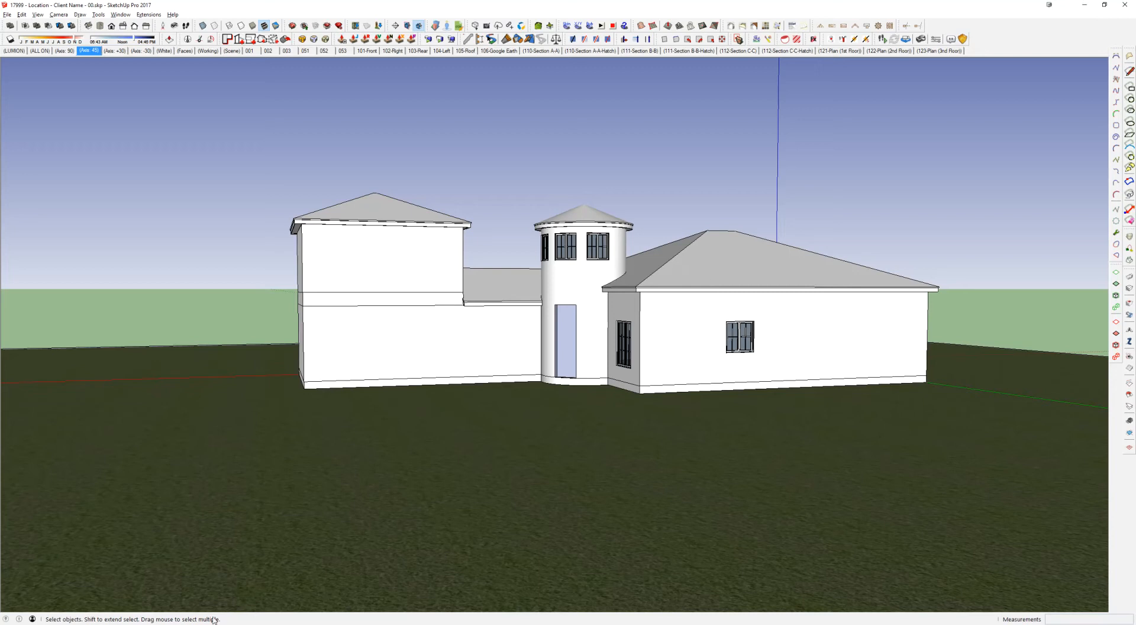
left_click(184, 624)
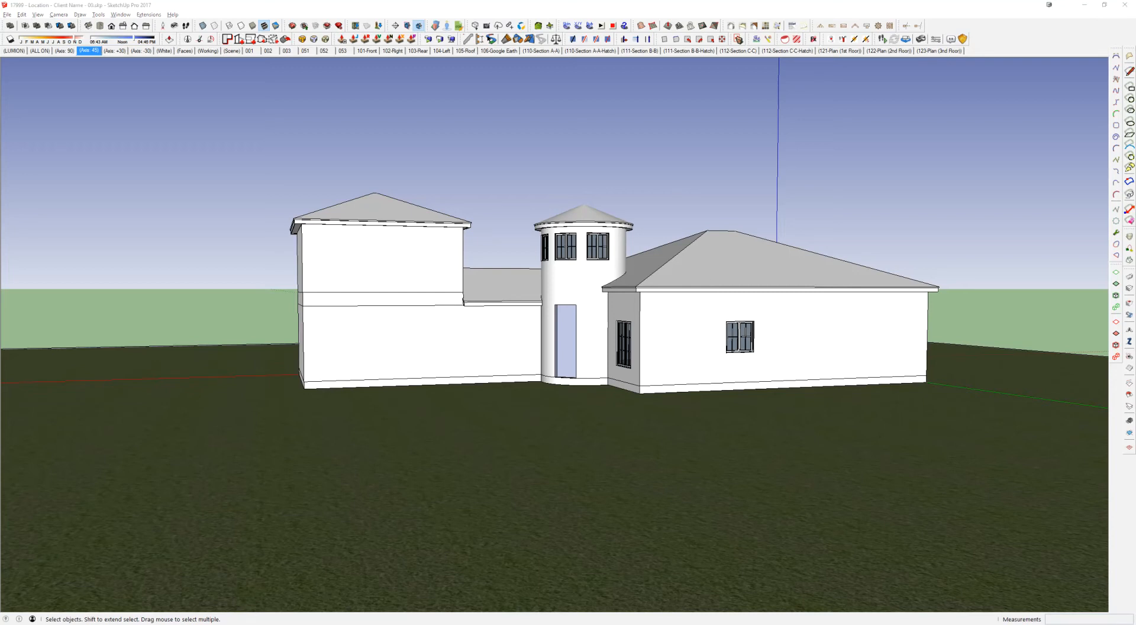